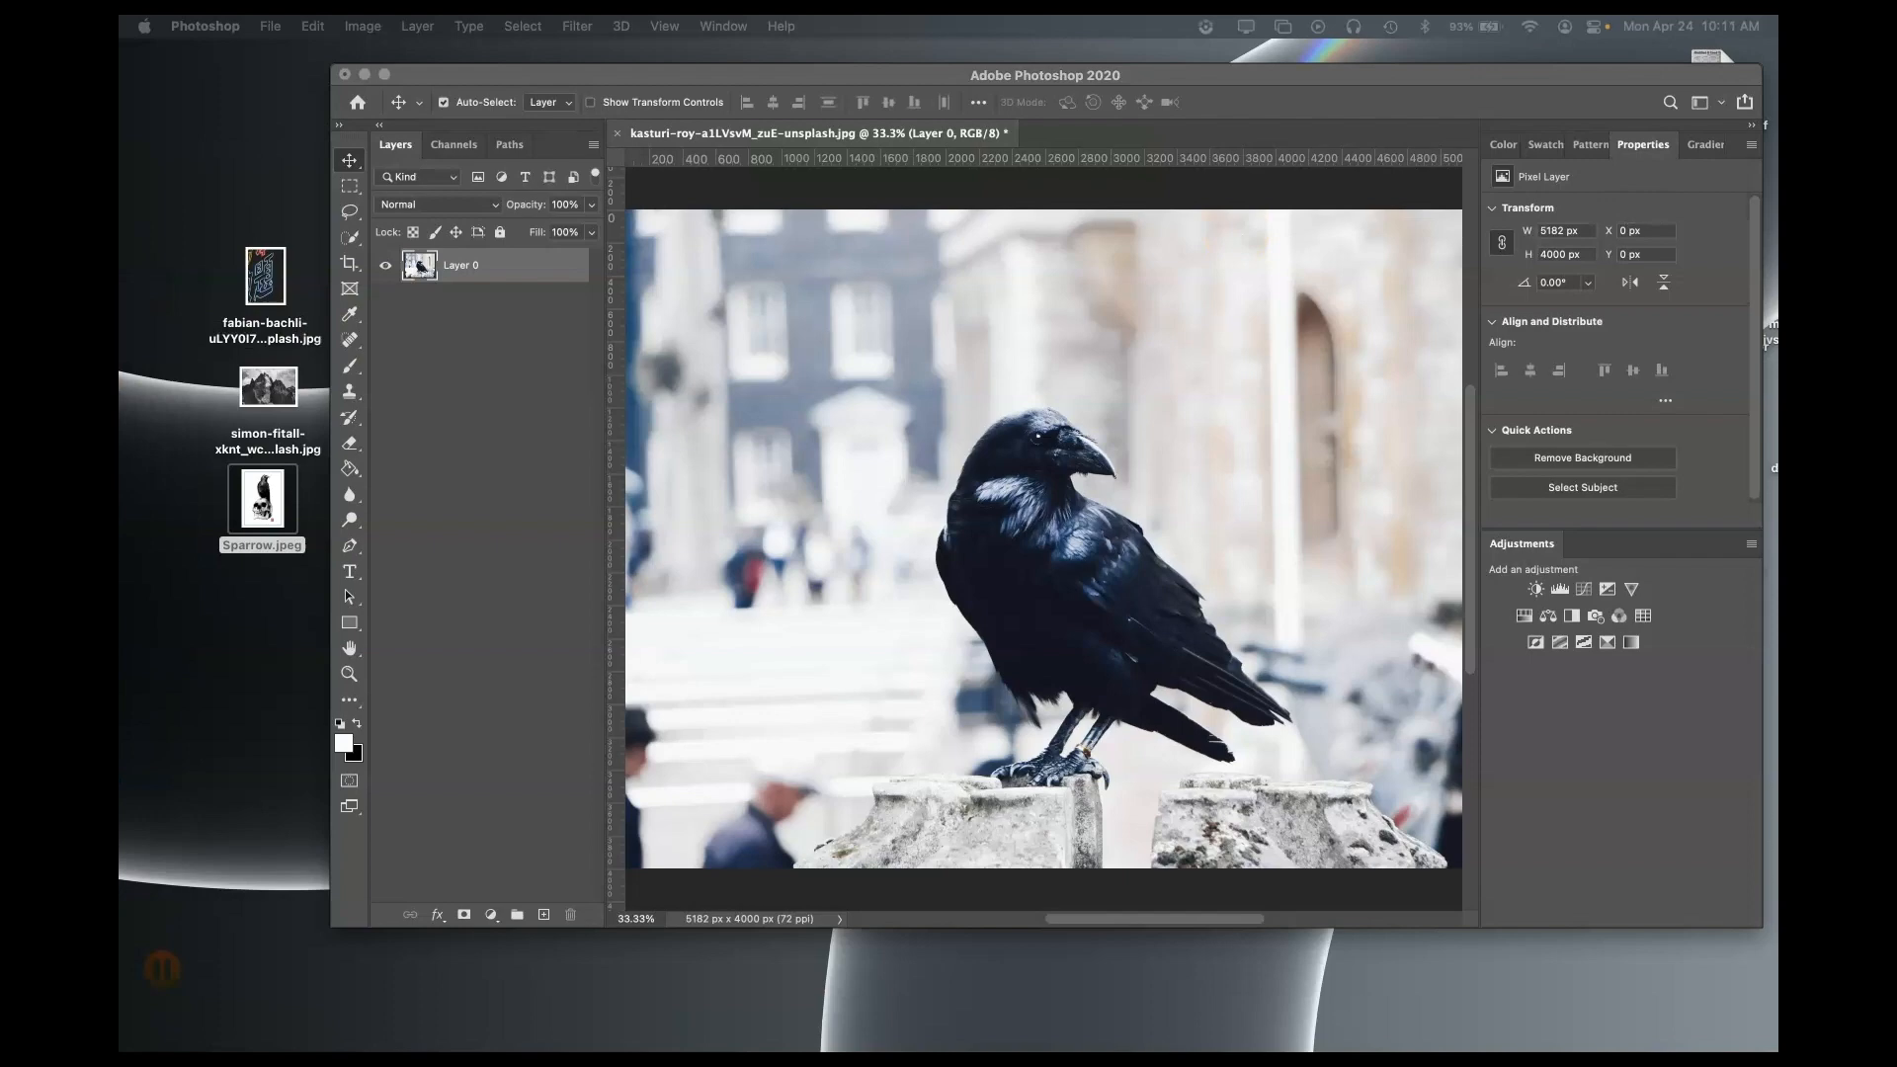
- Switch to Chrome and open the Unsplash website
{"action": "key", "text": "super+Tab"}
{"action": "left_click_drag", "start_coordinate": [1190, 91], "coordinate": [420, 94]}
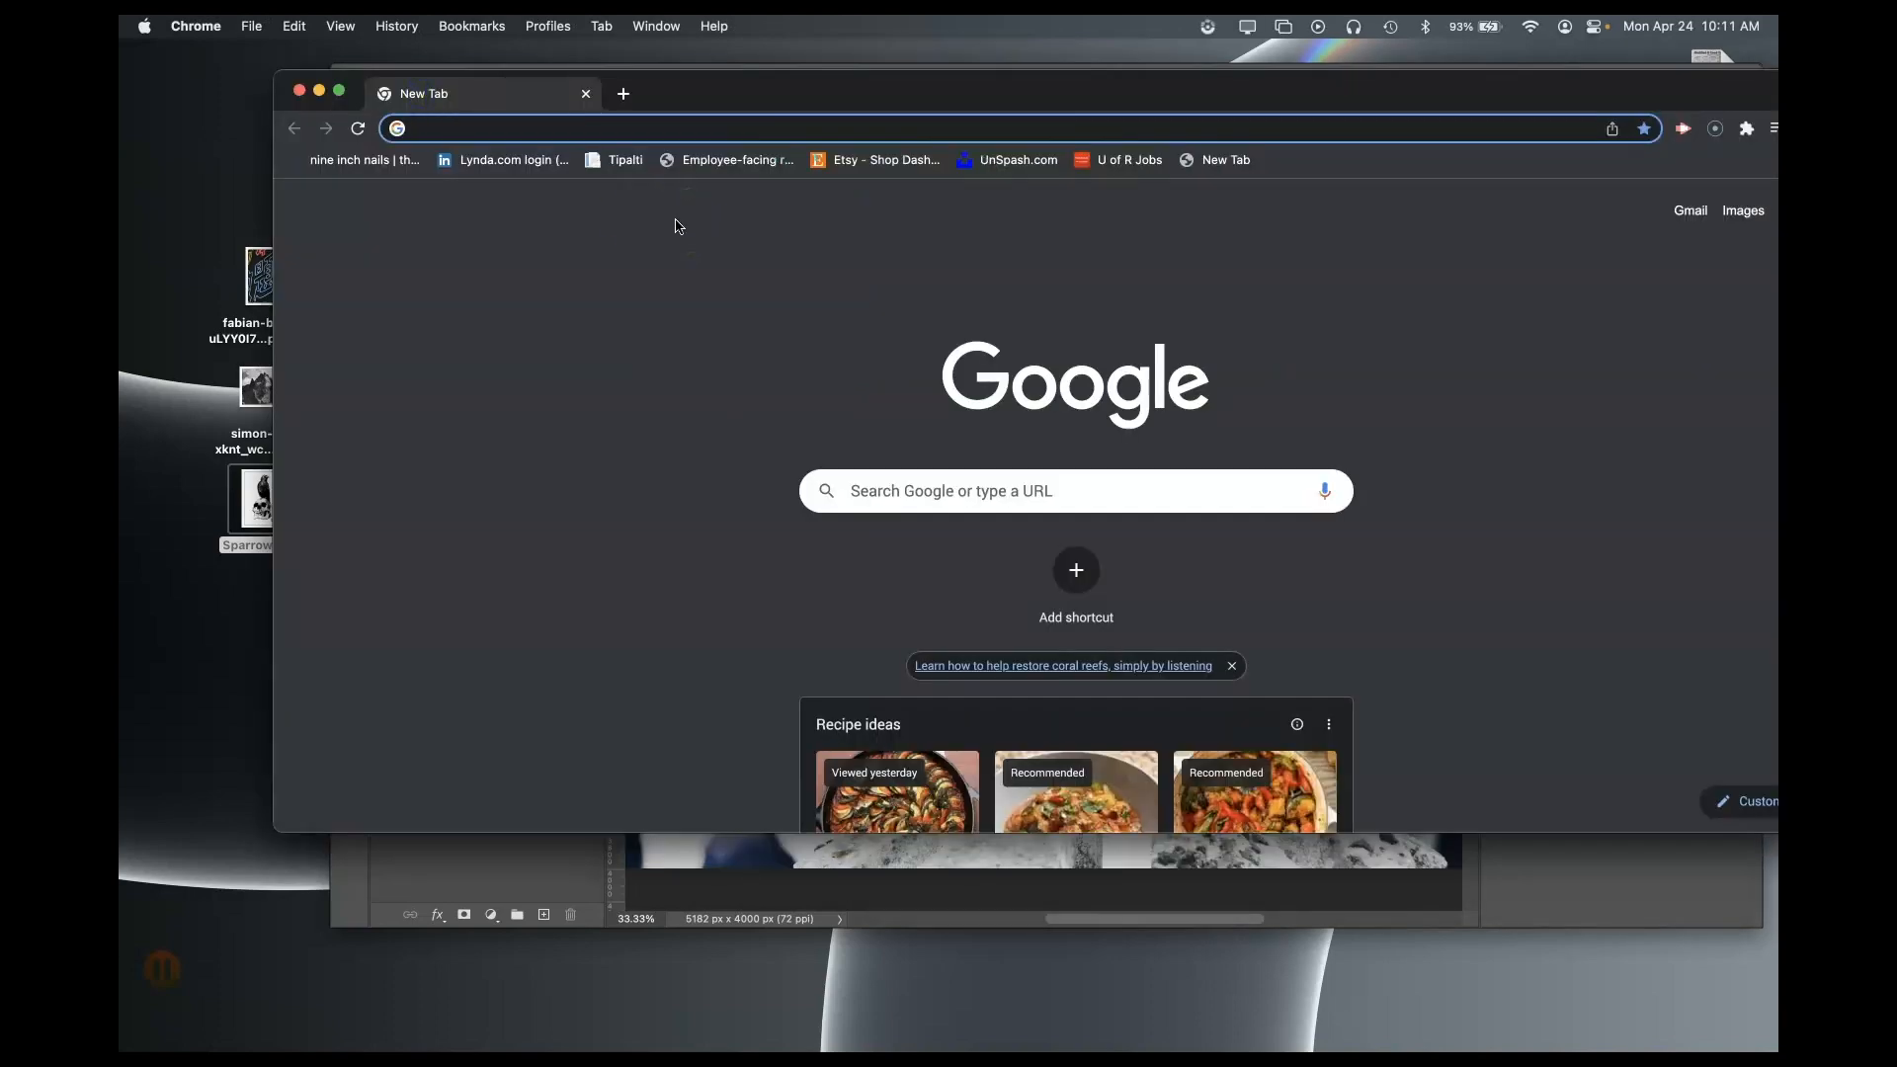
{"action": "type", "text": "unsplash"}
{"action": "key", "text": "Return"}
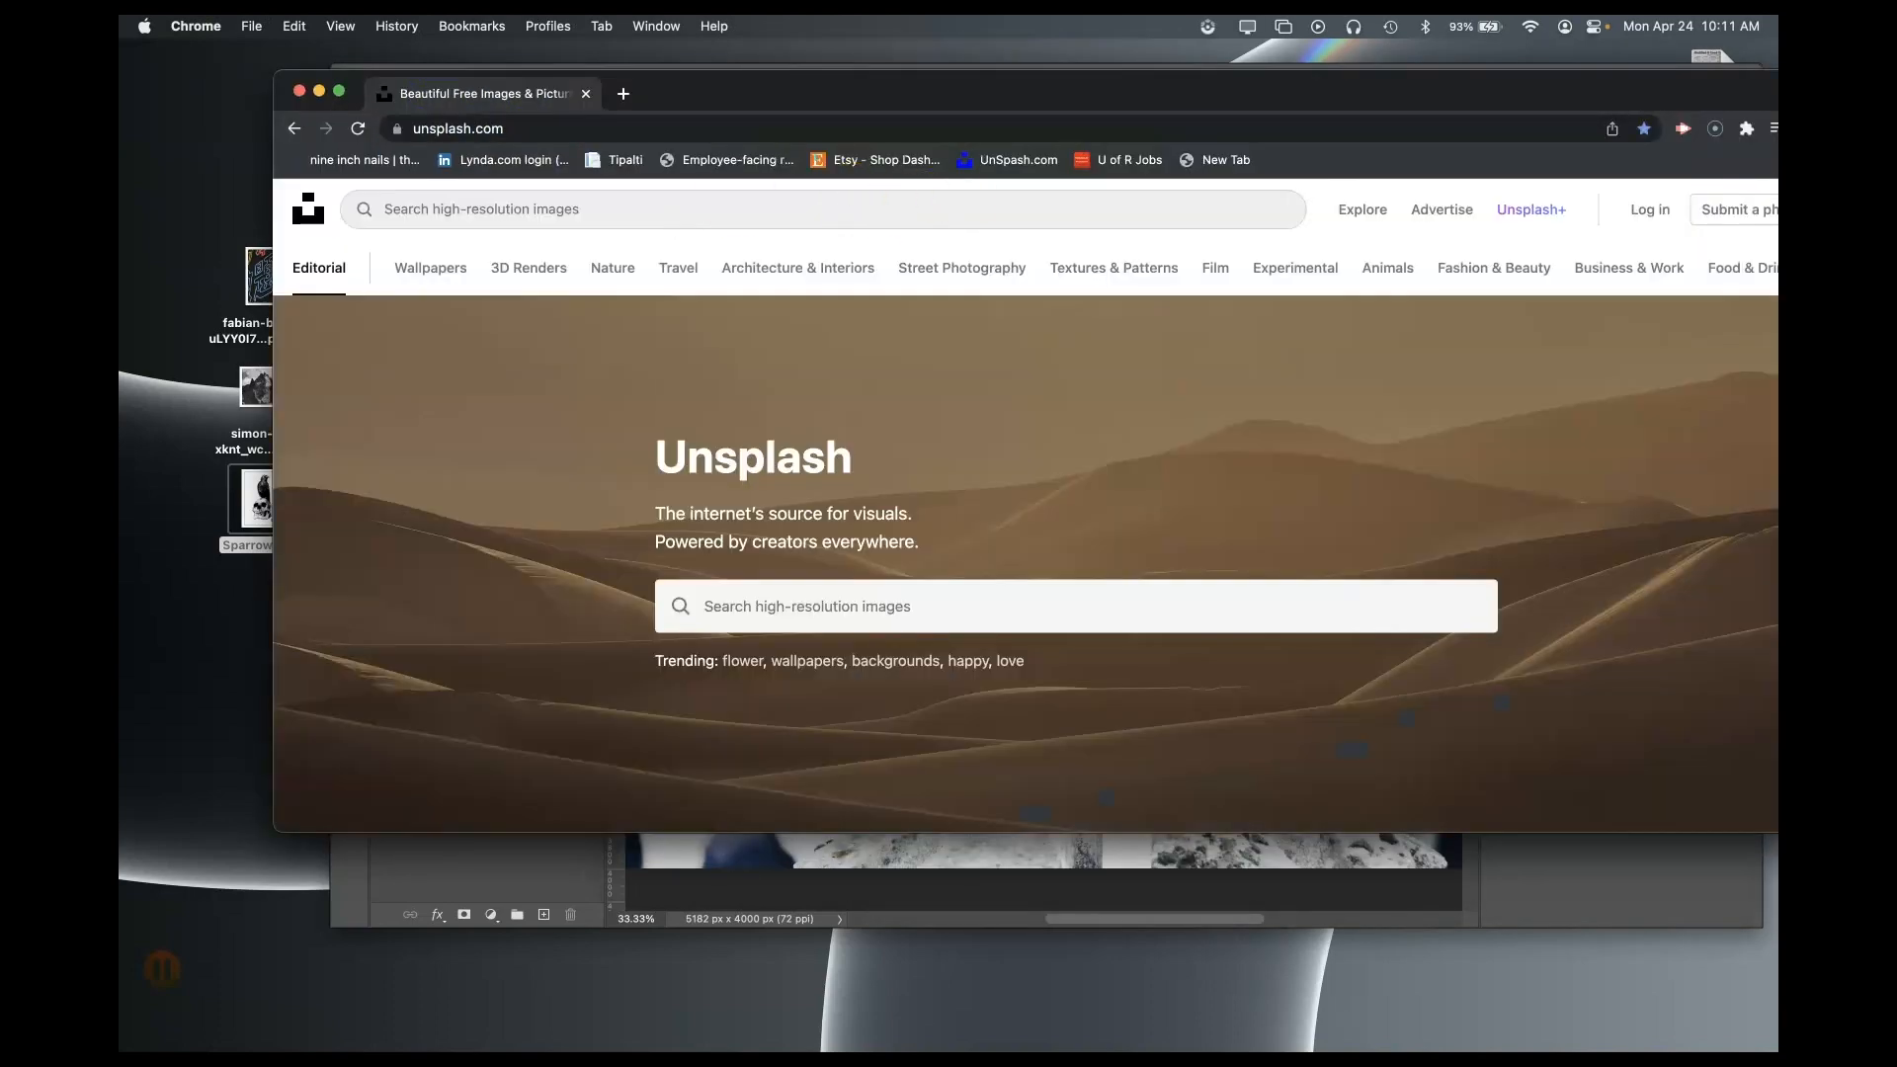
- Reposition the browser window and enlarge it so the whole Unsplash page fits on the screen
{"action": "left_click_drag", "start_coordinate": [892, 79], "coordinate": [782, 49]}
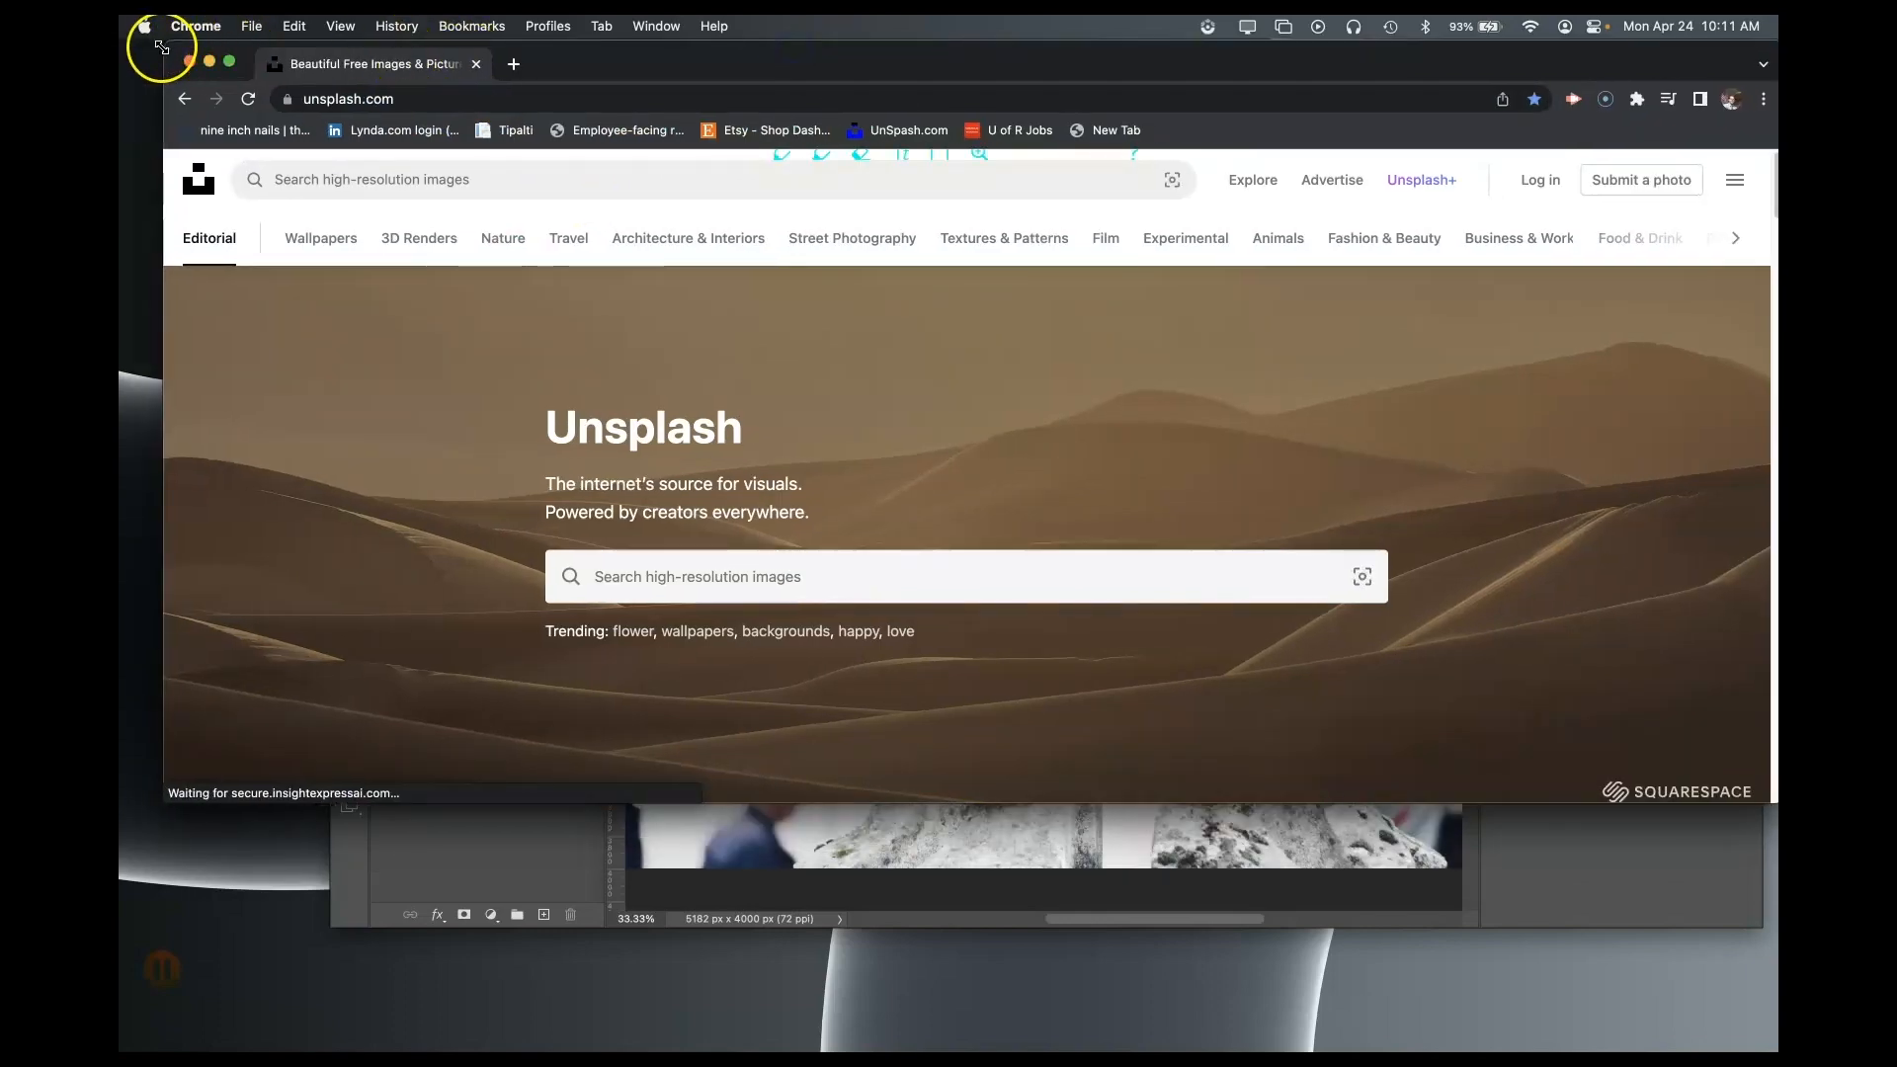
{"action": "left_click_drag", "start_coordinate": [162, 48], "coordinate": [478, 59]}
{"action": "left_click_drag", "start_coordinate": [1093, 93], "coordinate": [786, 42]}
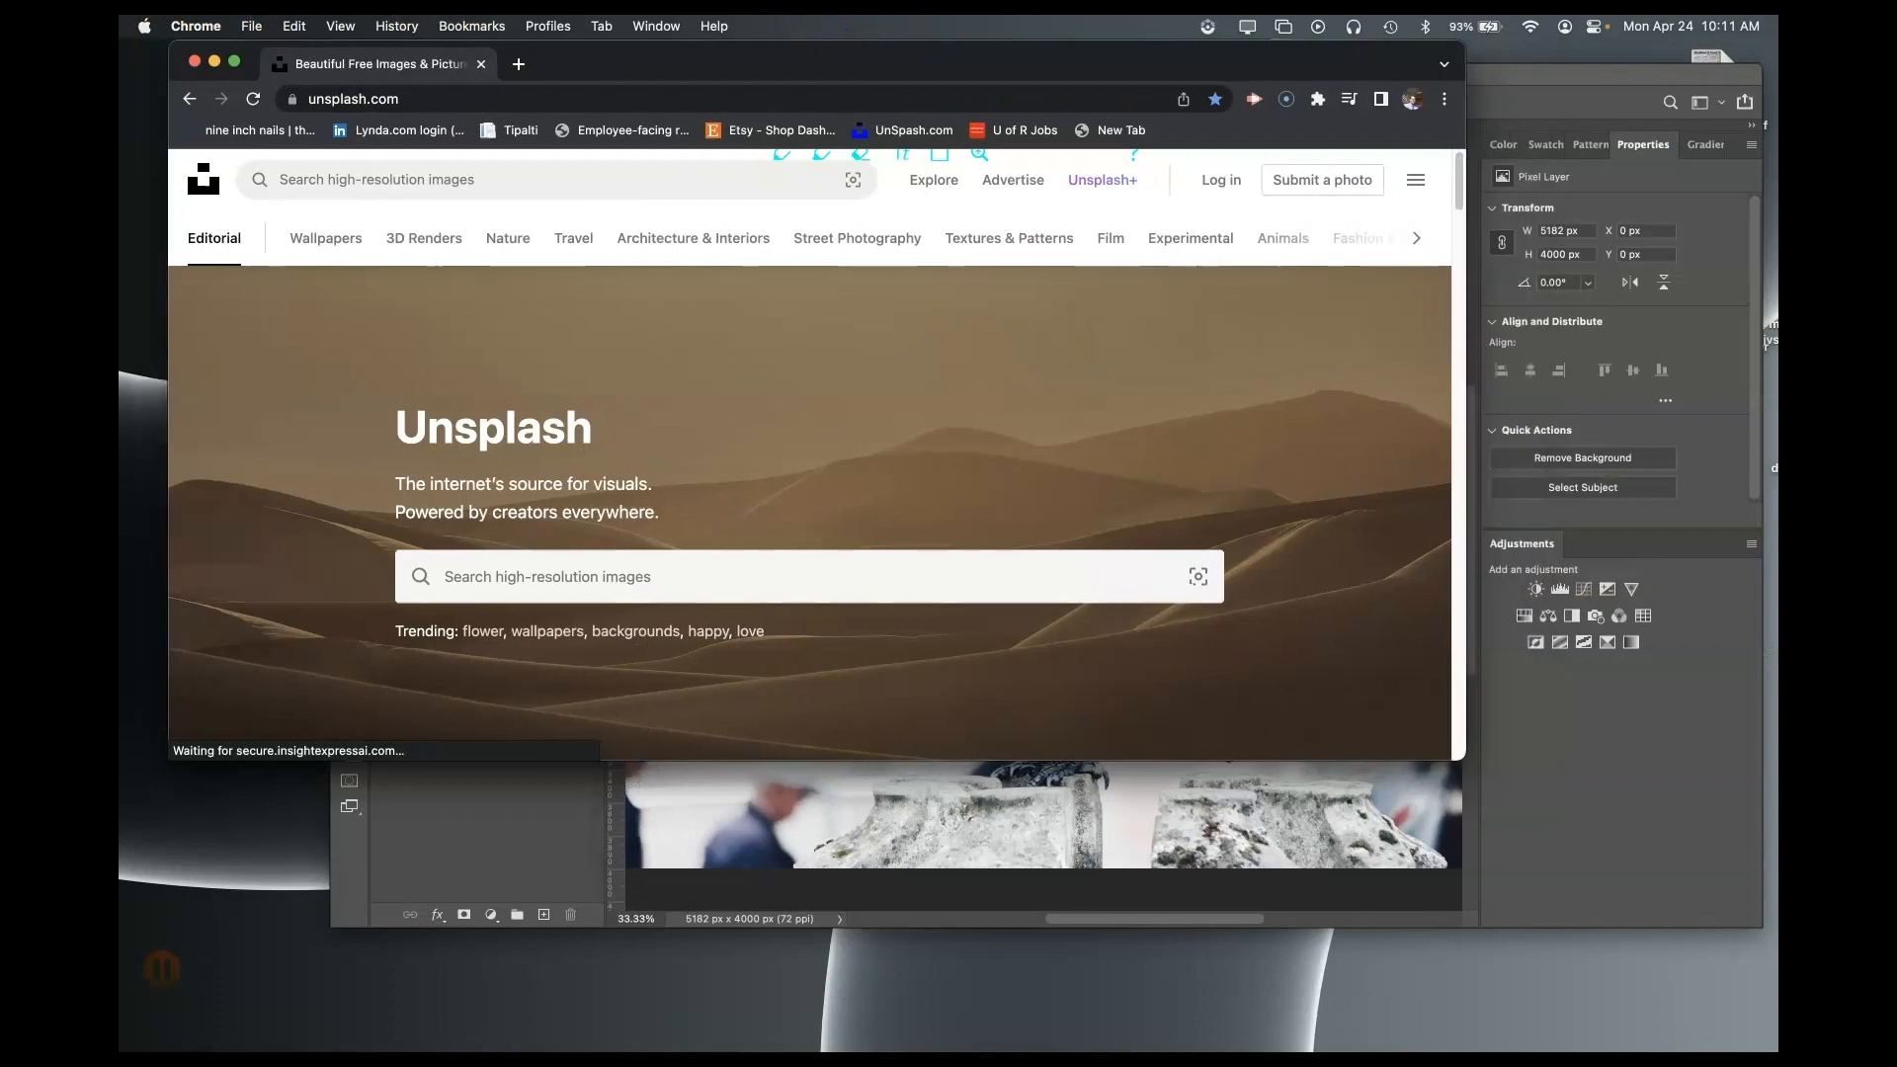
{"action": "left_click_drag", "start_coordinate": [1464, 759], "coordinate": [1638, 950]}
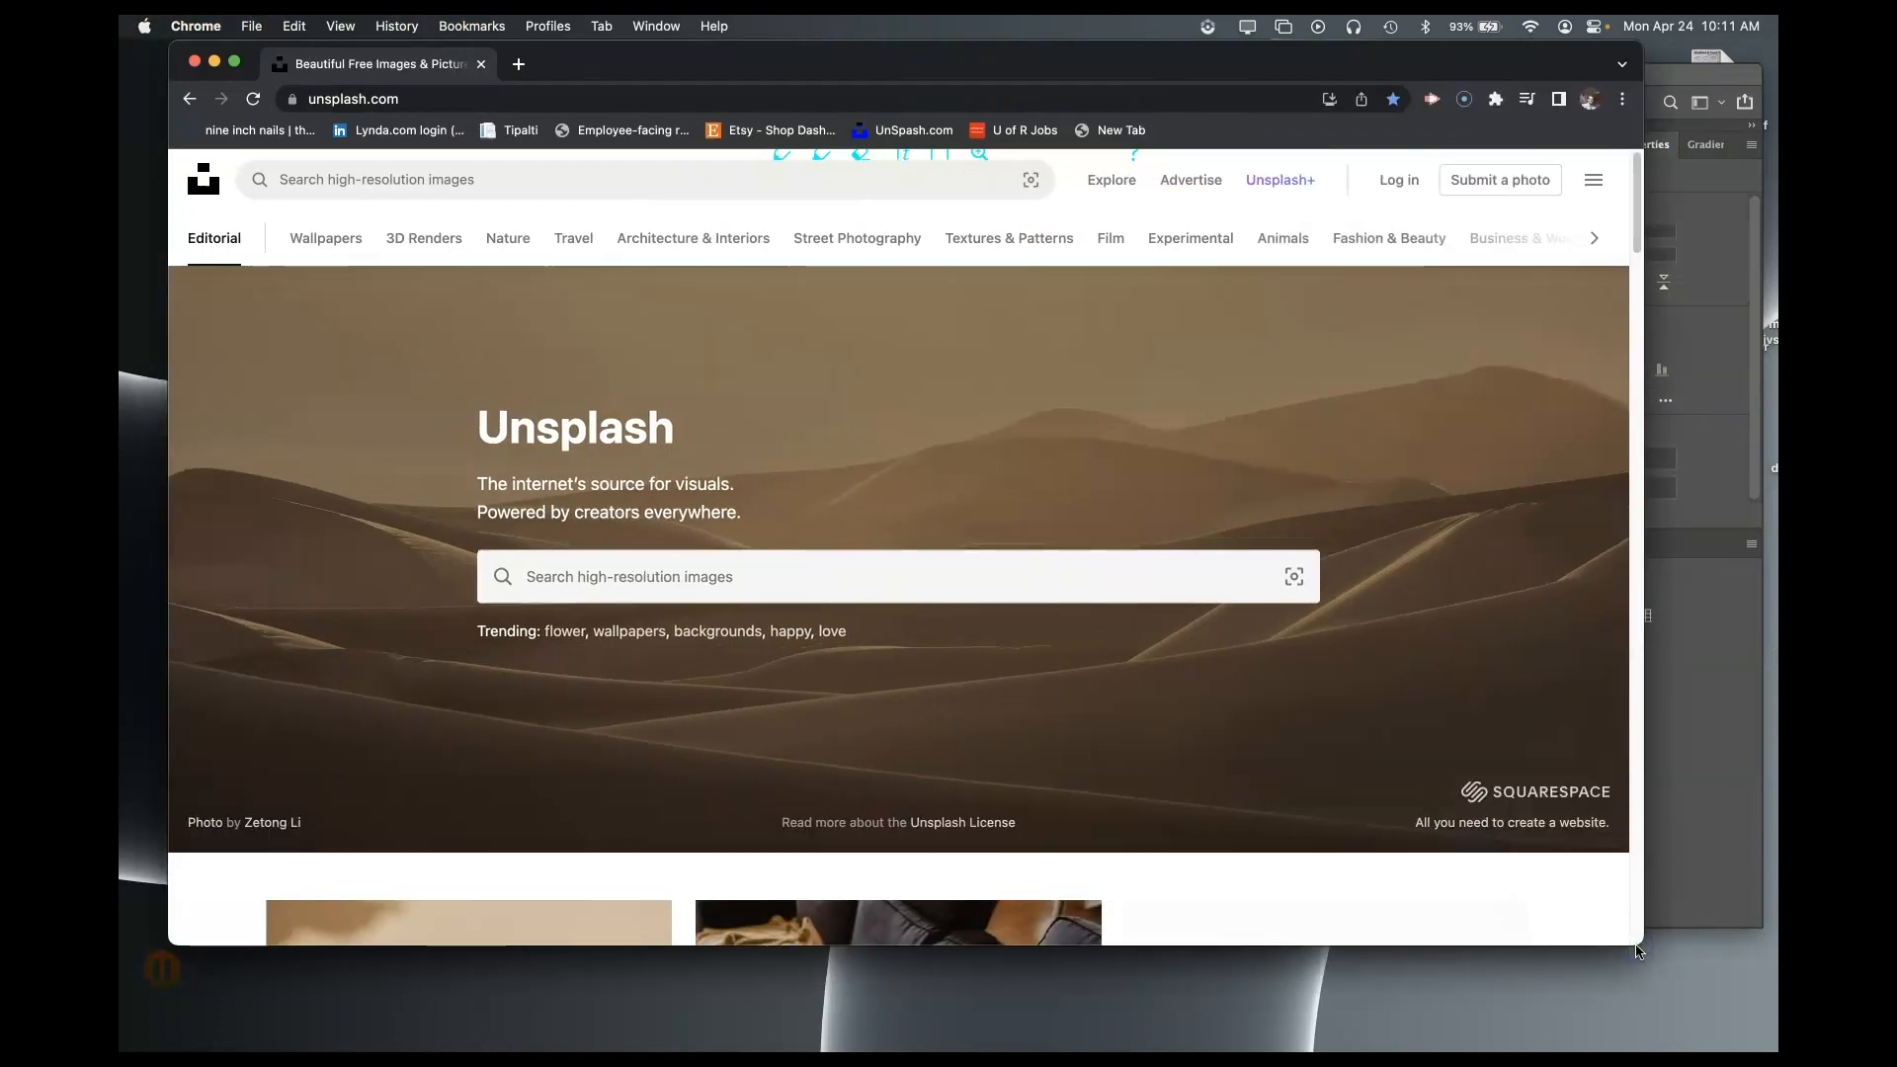
{"action": "left_click", "coordinate": [1615, 897]}
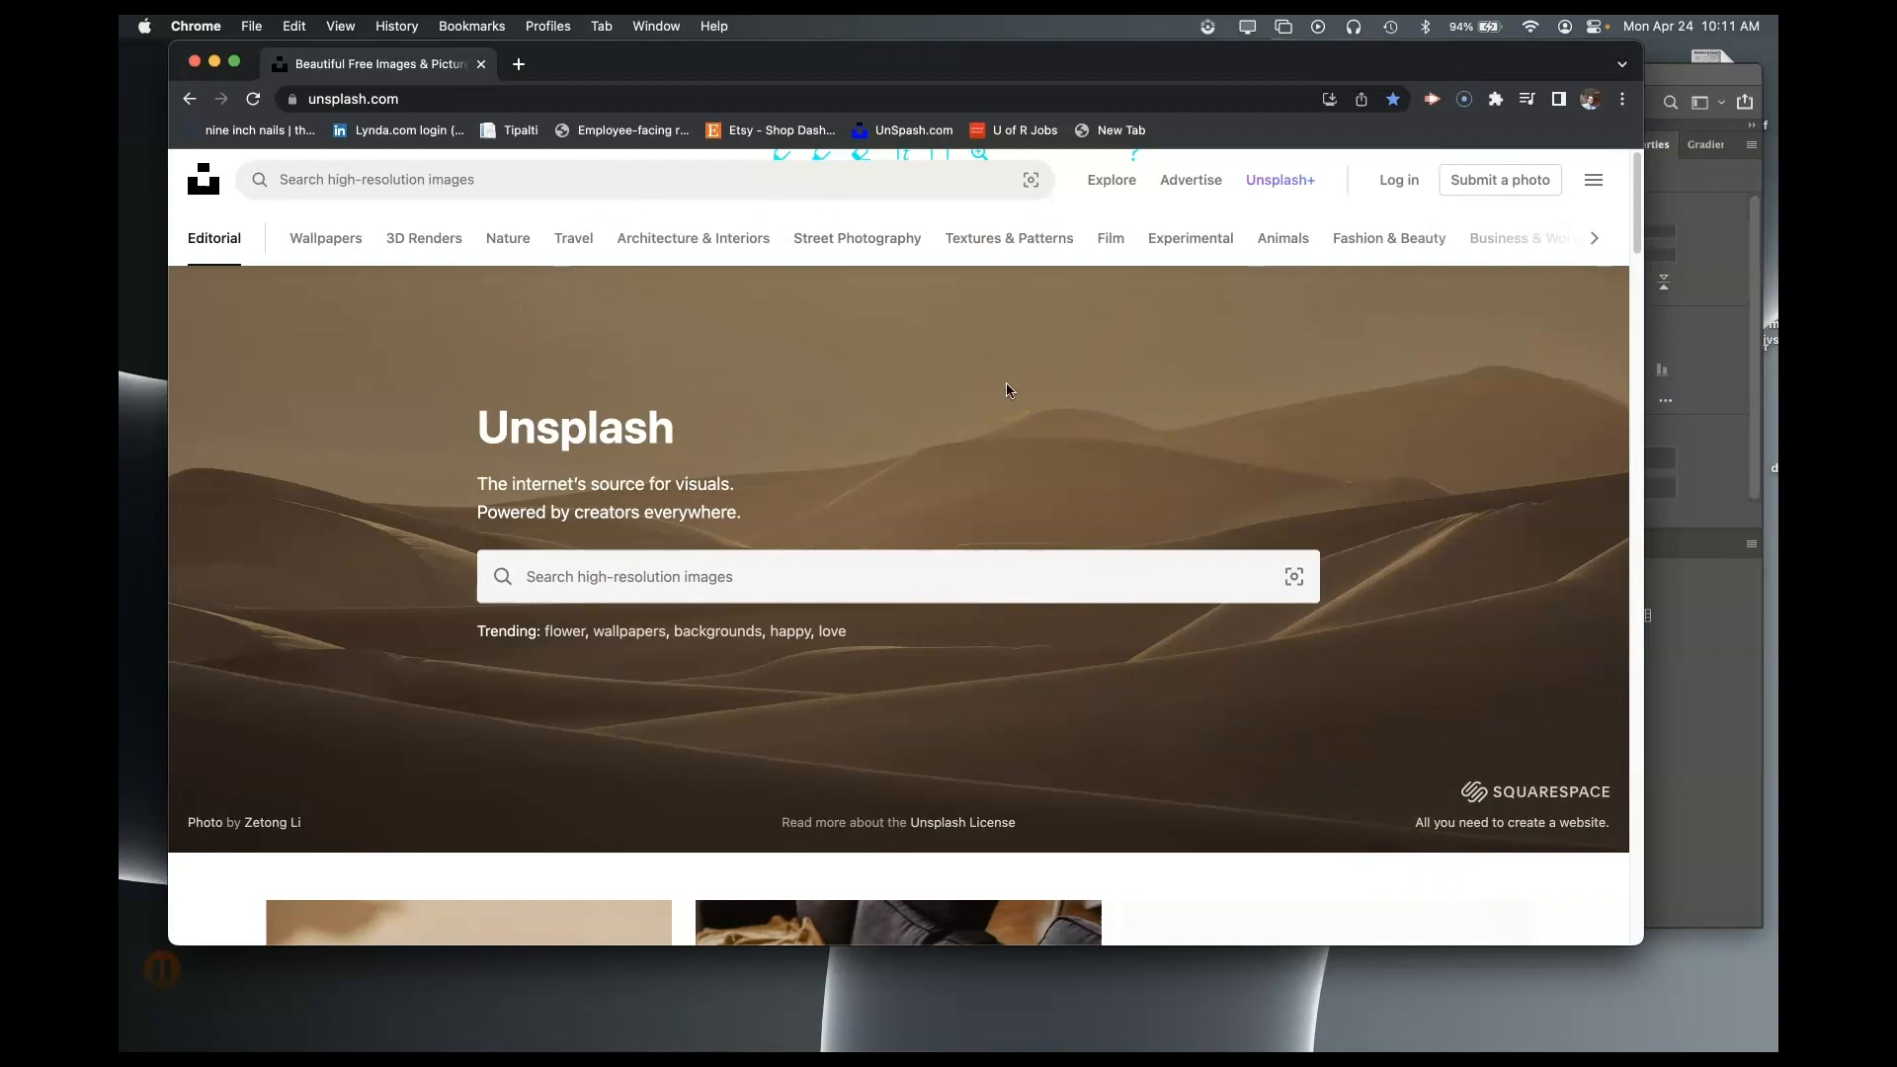
- Search Unsplash for "Raven" and browse the results to the photo of a raven perched on stone at the Tower of London
{"action": "left_click", "coordinate": [404, 178]}
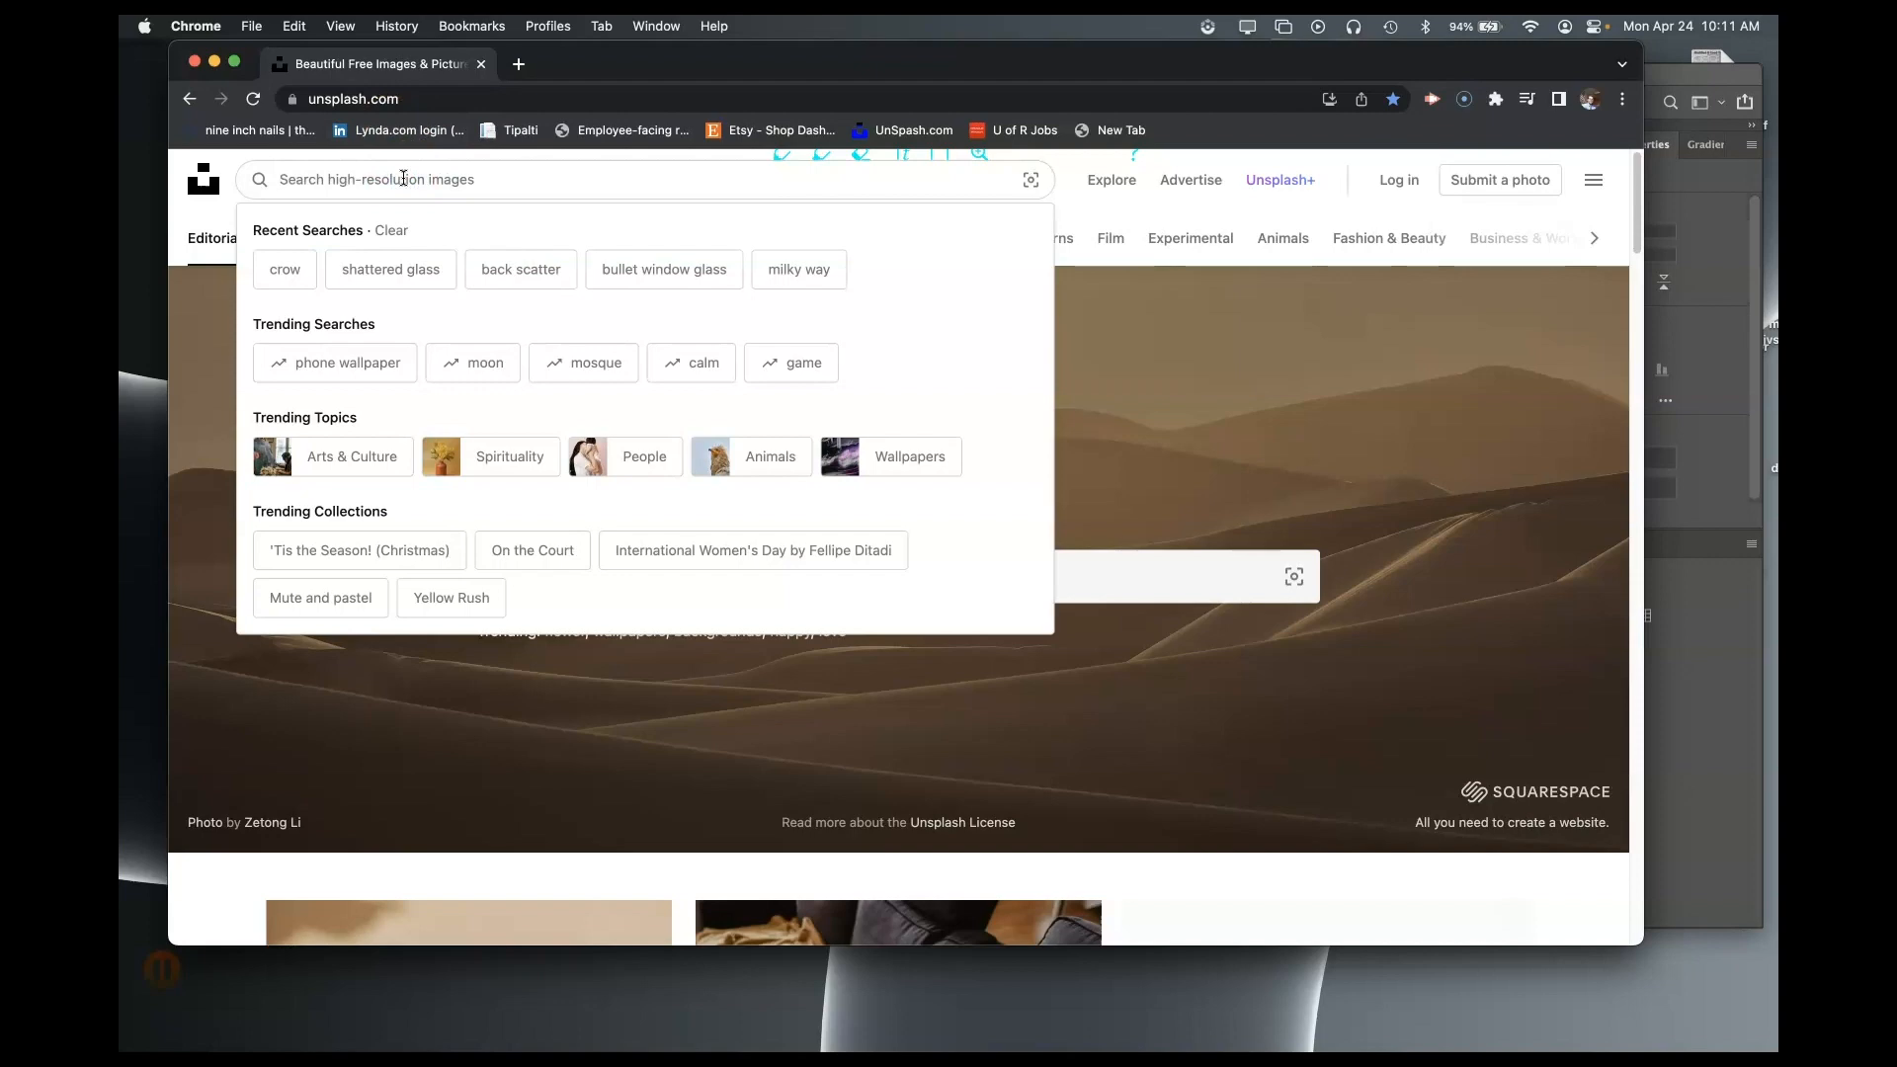
{"action": "type", "text": "Raven"}
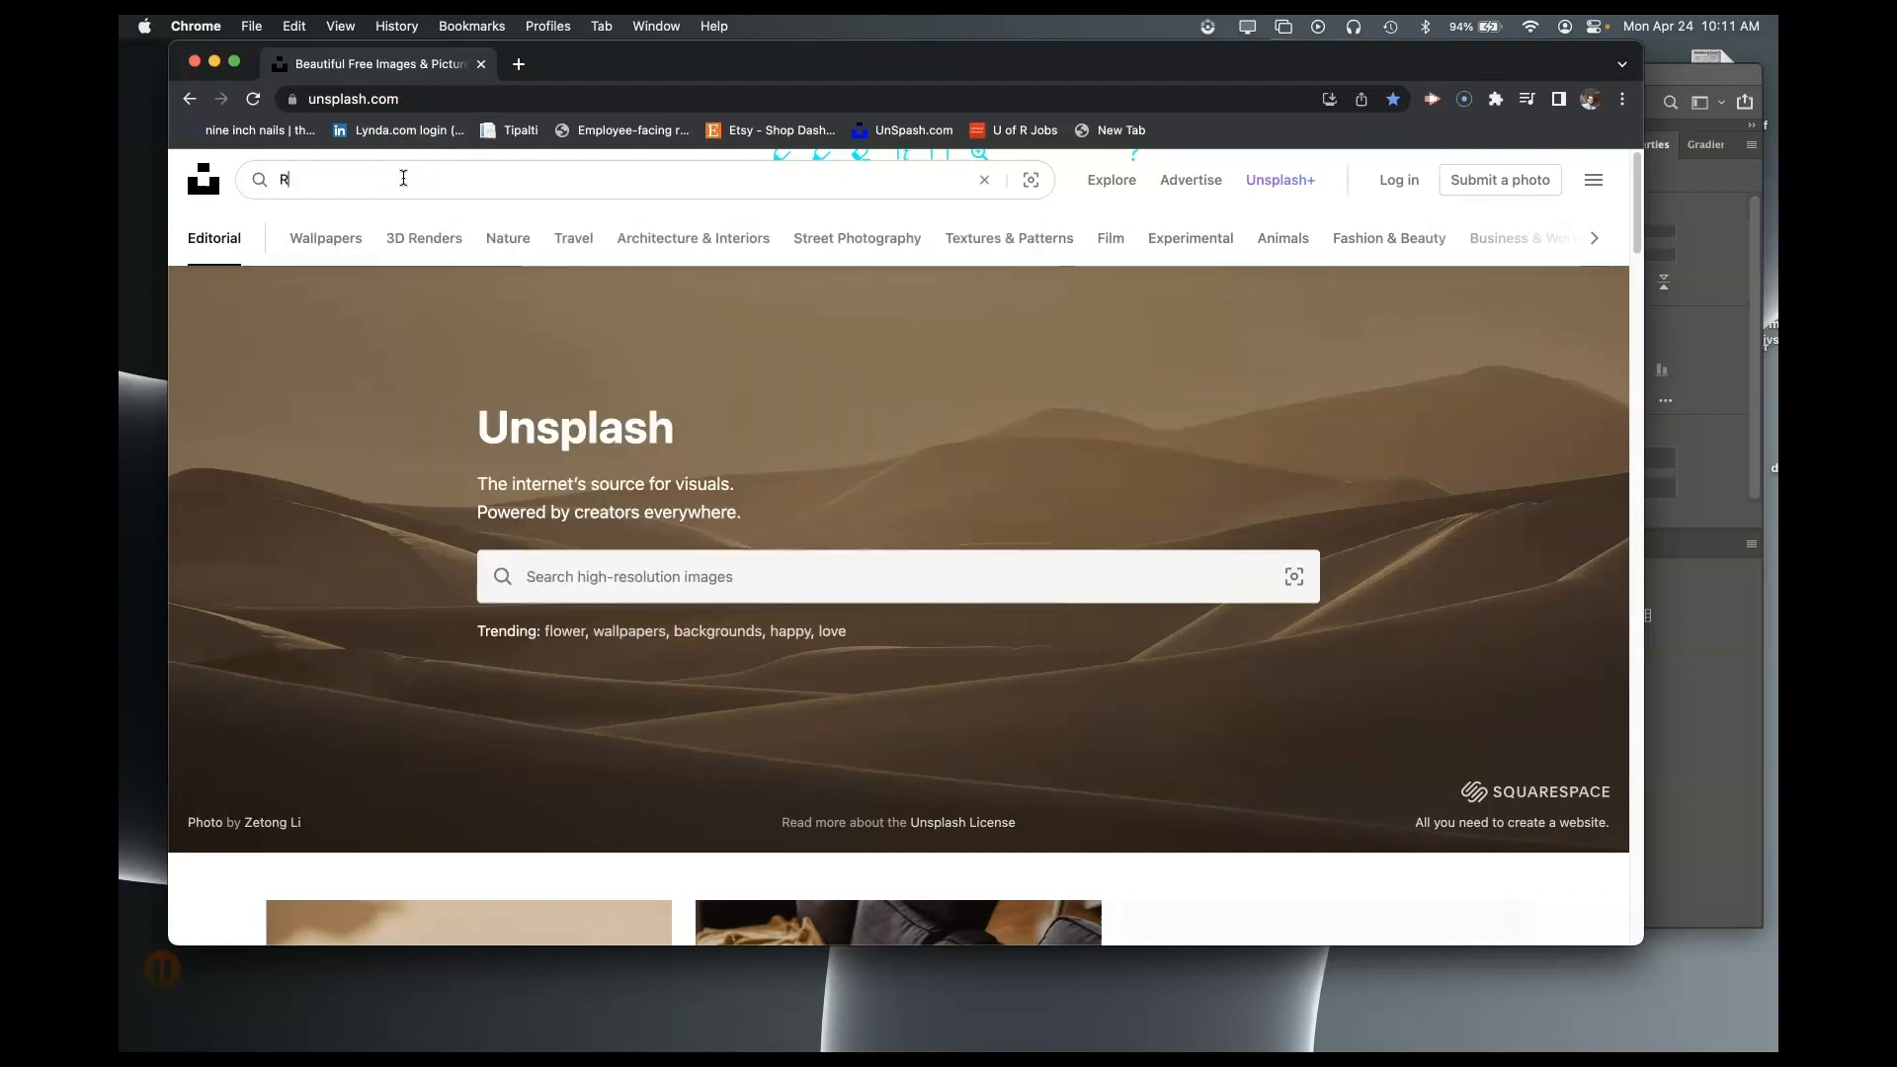
{"action": "key", "text": "Return"}
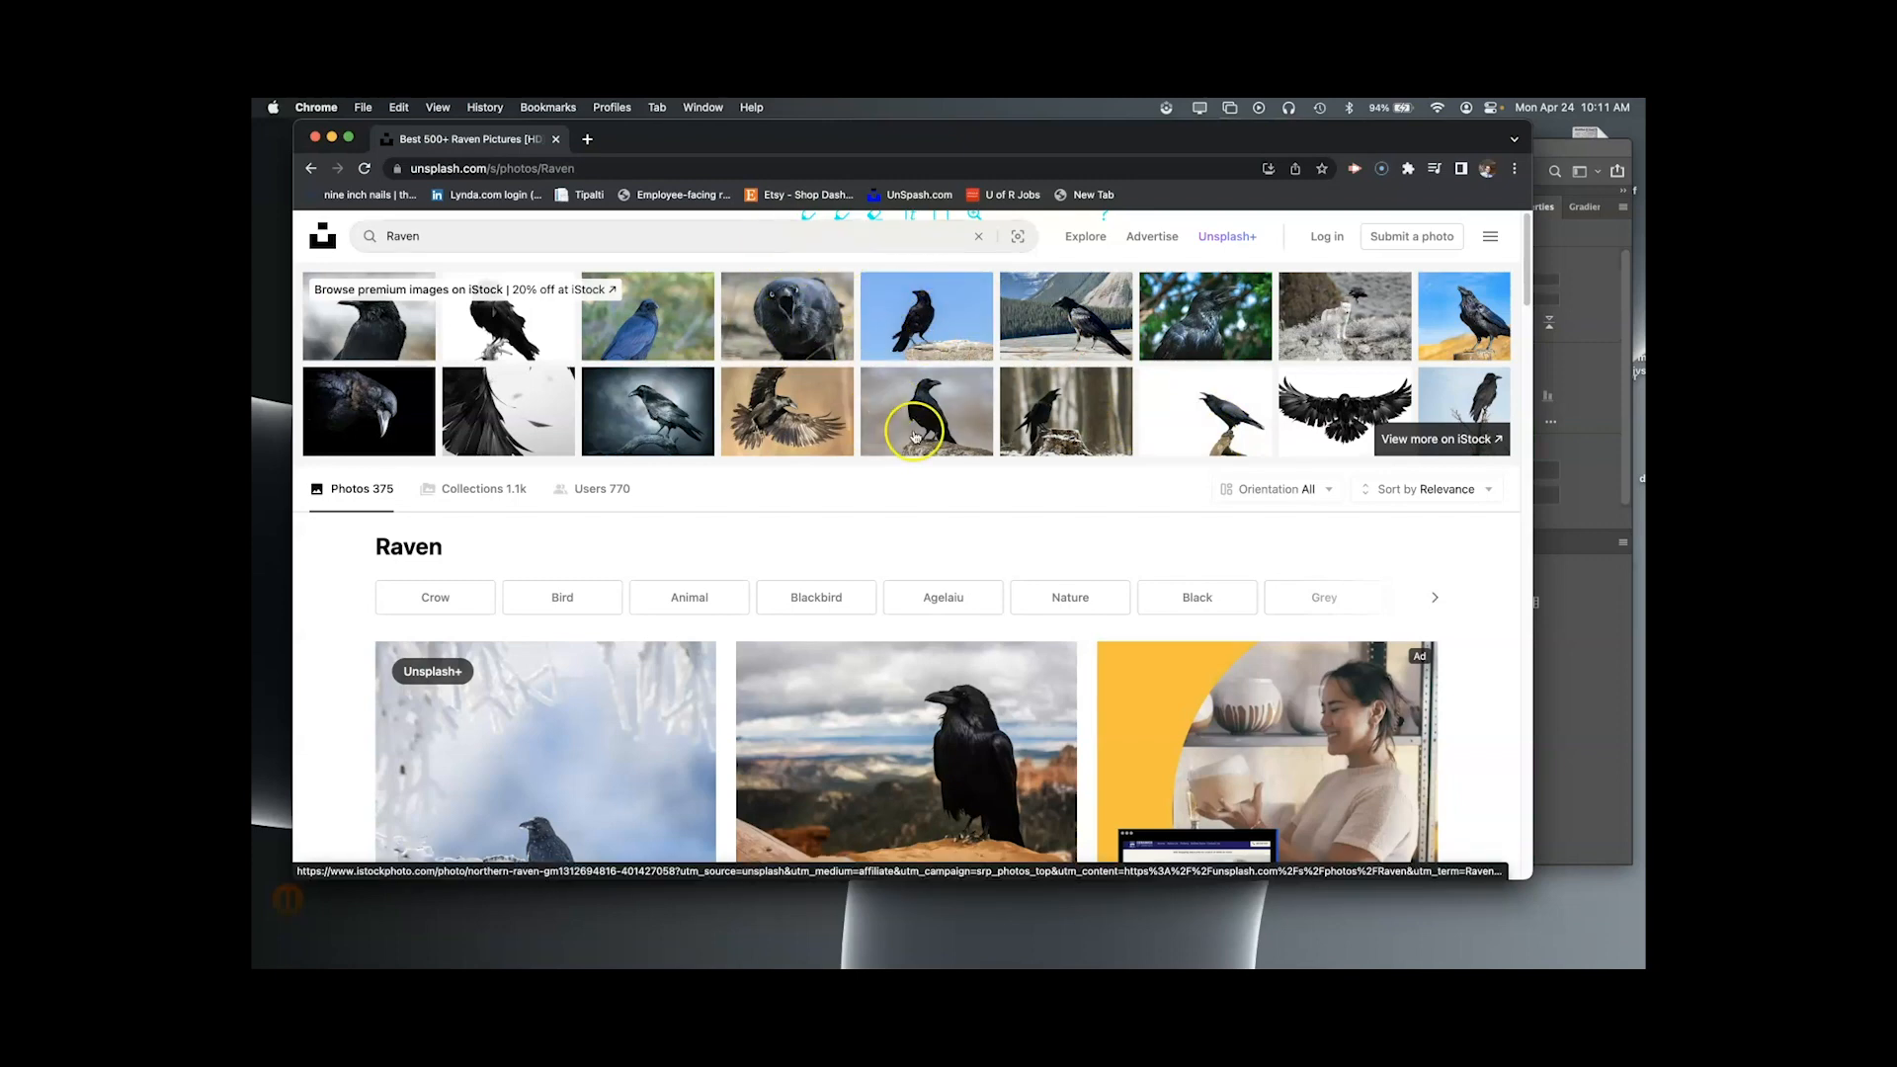
{"action": "scroll", "coordinate": [909, 434], "scroll_direction": "down", "scroll_amount": 5}
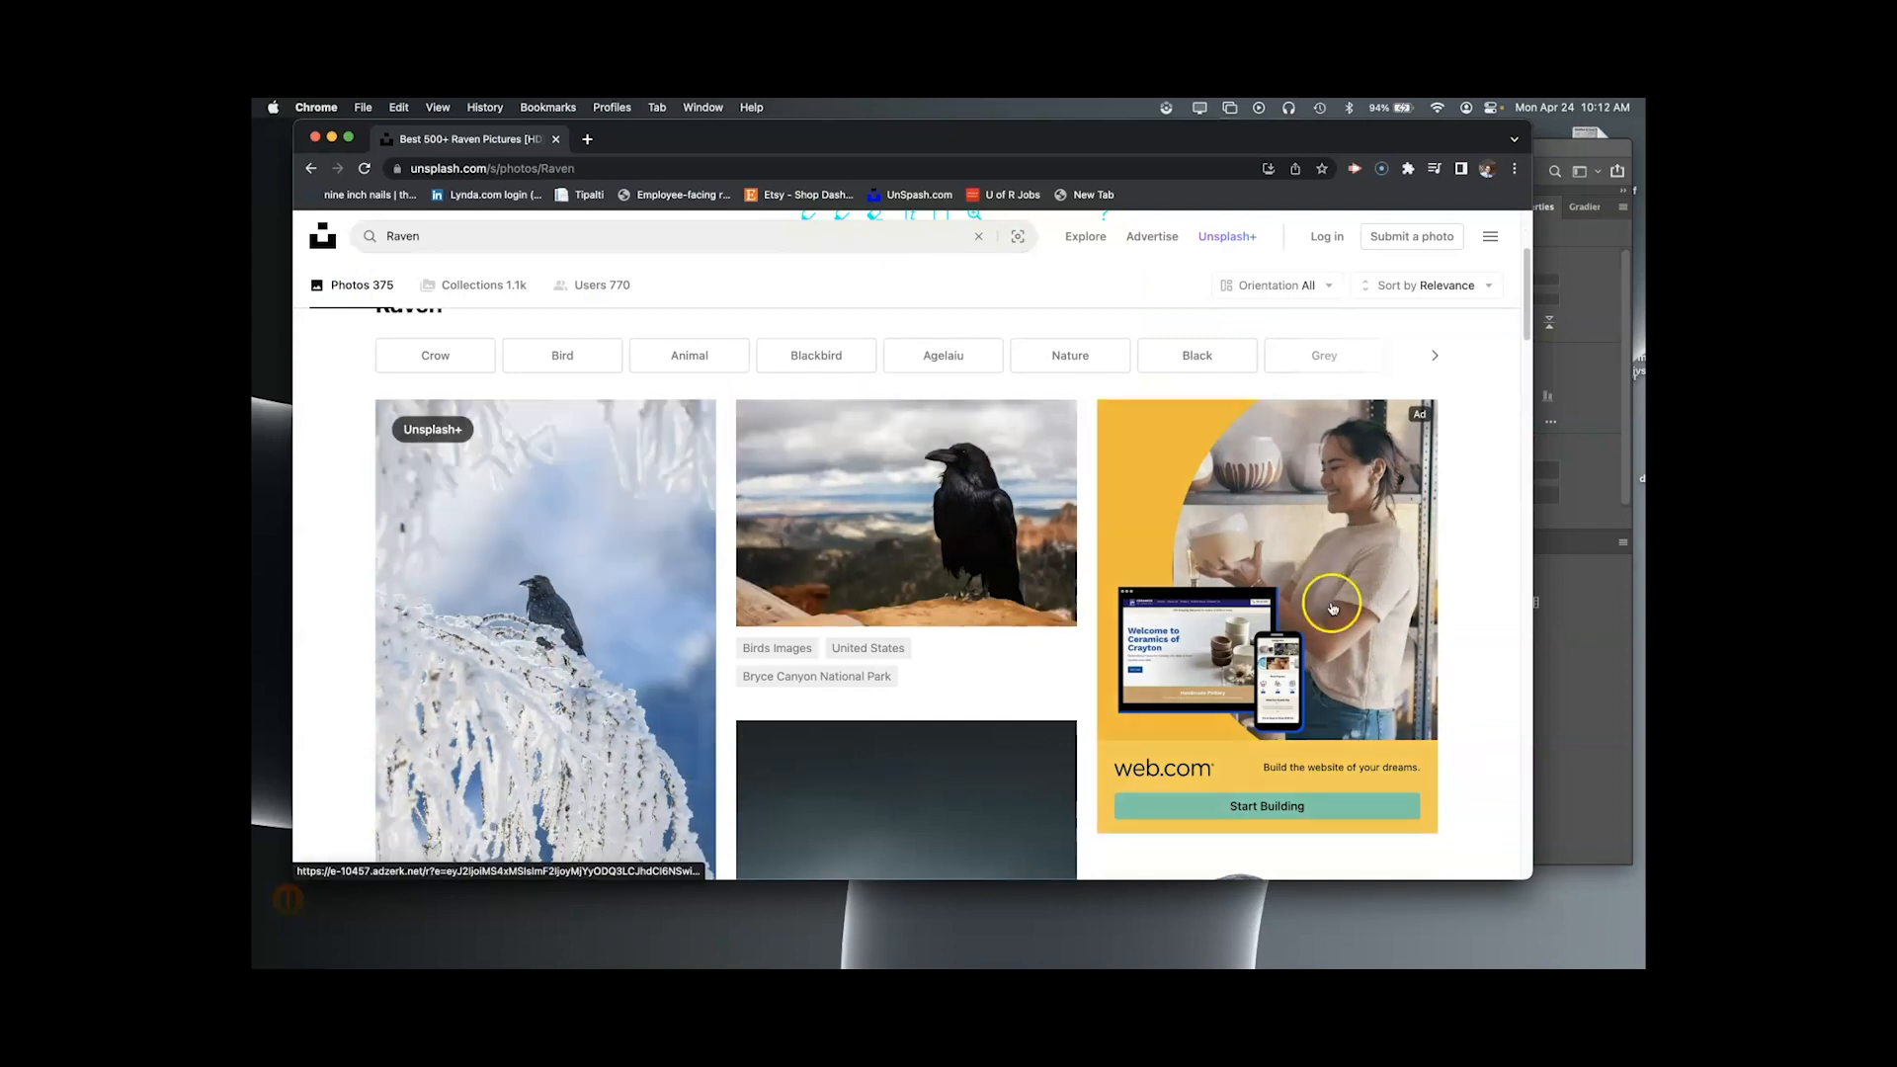
{"action": "scroll", "coordinate": [1332, 702], "scroll_direction": "down", "scroll_amount": 1}
{"action": "scroll", "coordinate": [1333, 697], "scroll_direction": "down", "scroll_amount": 5}
{"action": "scroll", "coordinate": [1331, 627], "scroll_direction": "down", "scroll_amount": 2}
{"action": "scroll", "coordinate": [1331, 622], "scroll_direction": "down", "scroll_amount": 3}
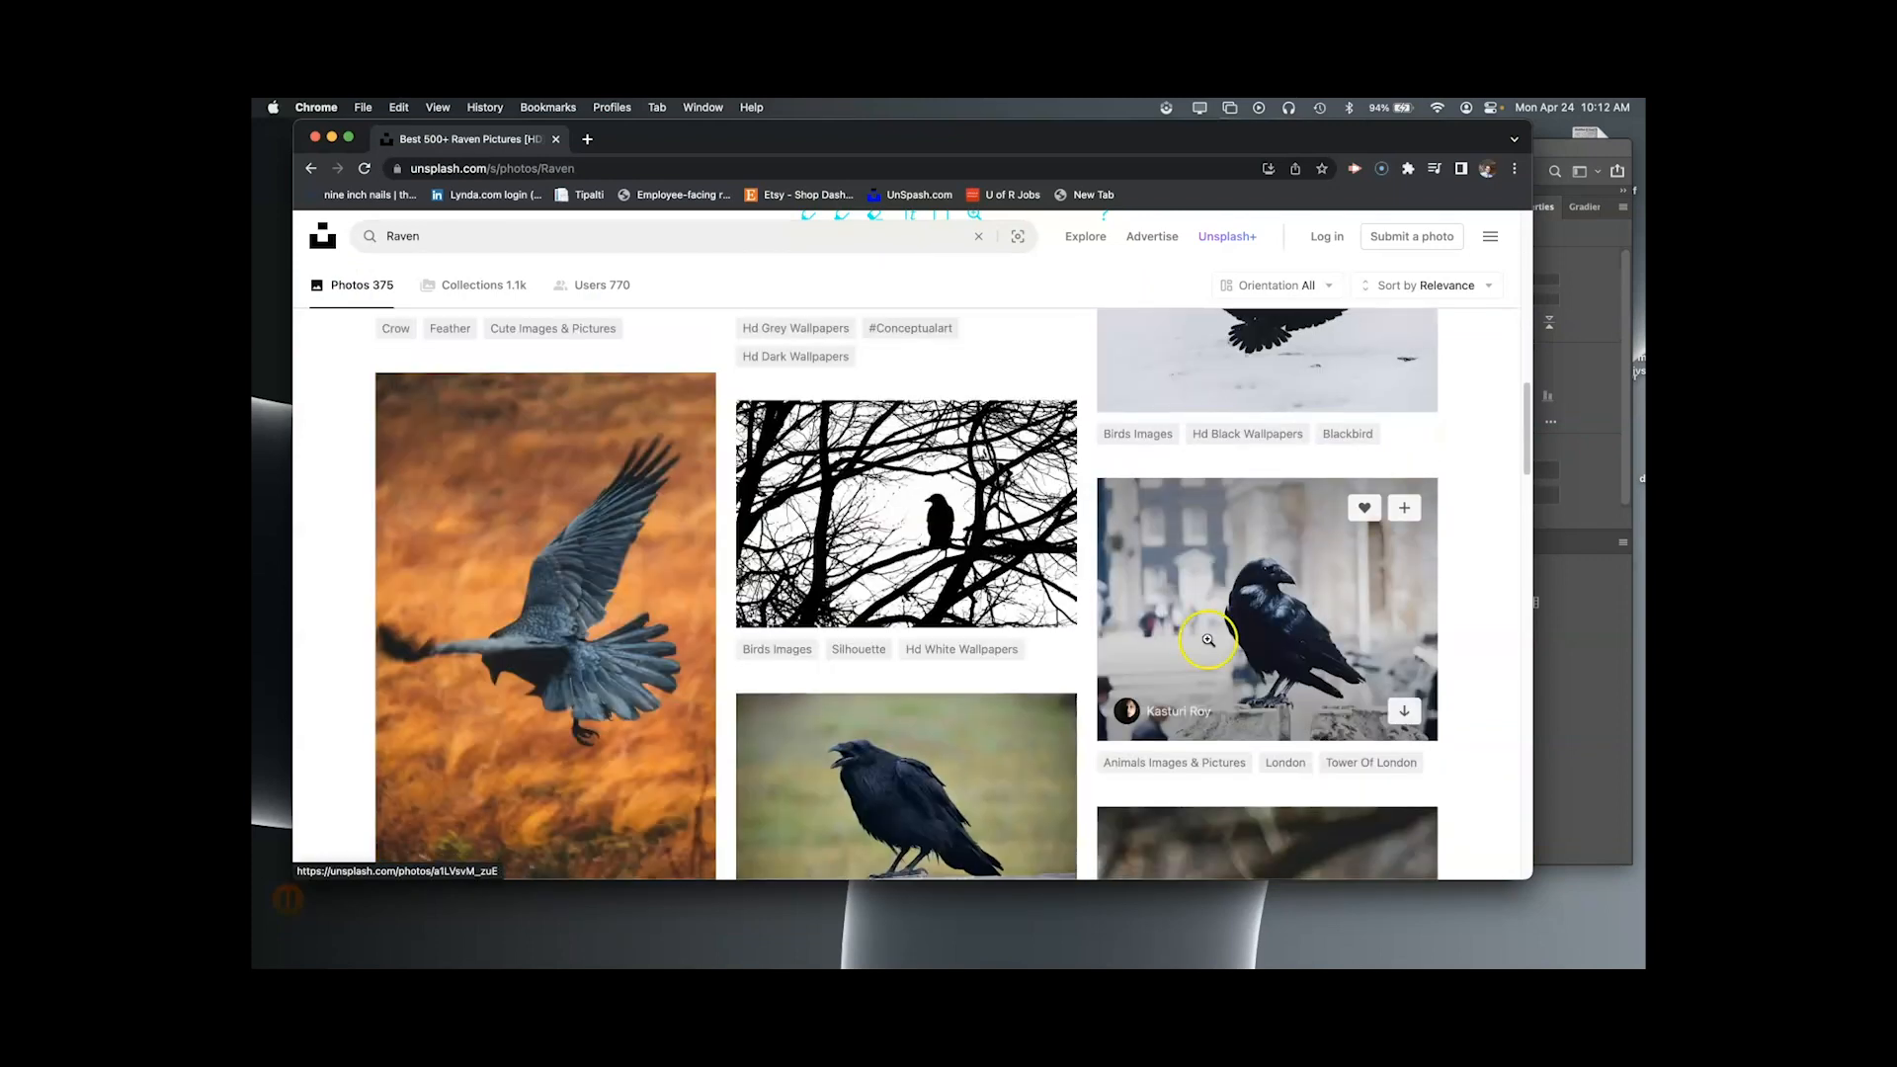
{"action": "scroll", "coordinate": [1334, 533], "scroll_direction": "down", "scroll_amount": 3}
{"action": "scroll", "coordinate": [1338, 442], "scroll_direction": "up", "scroll_amount": 1}
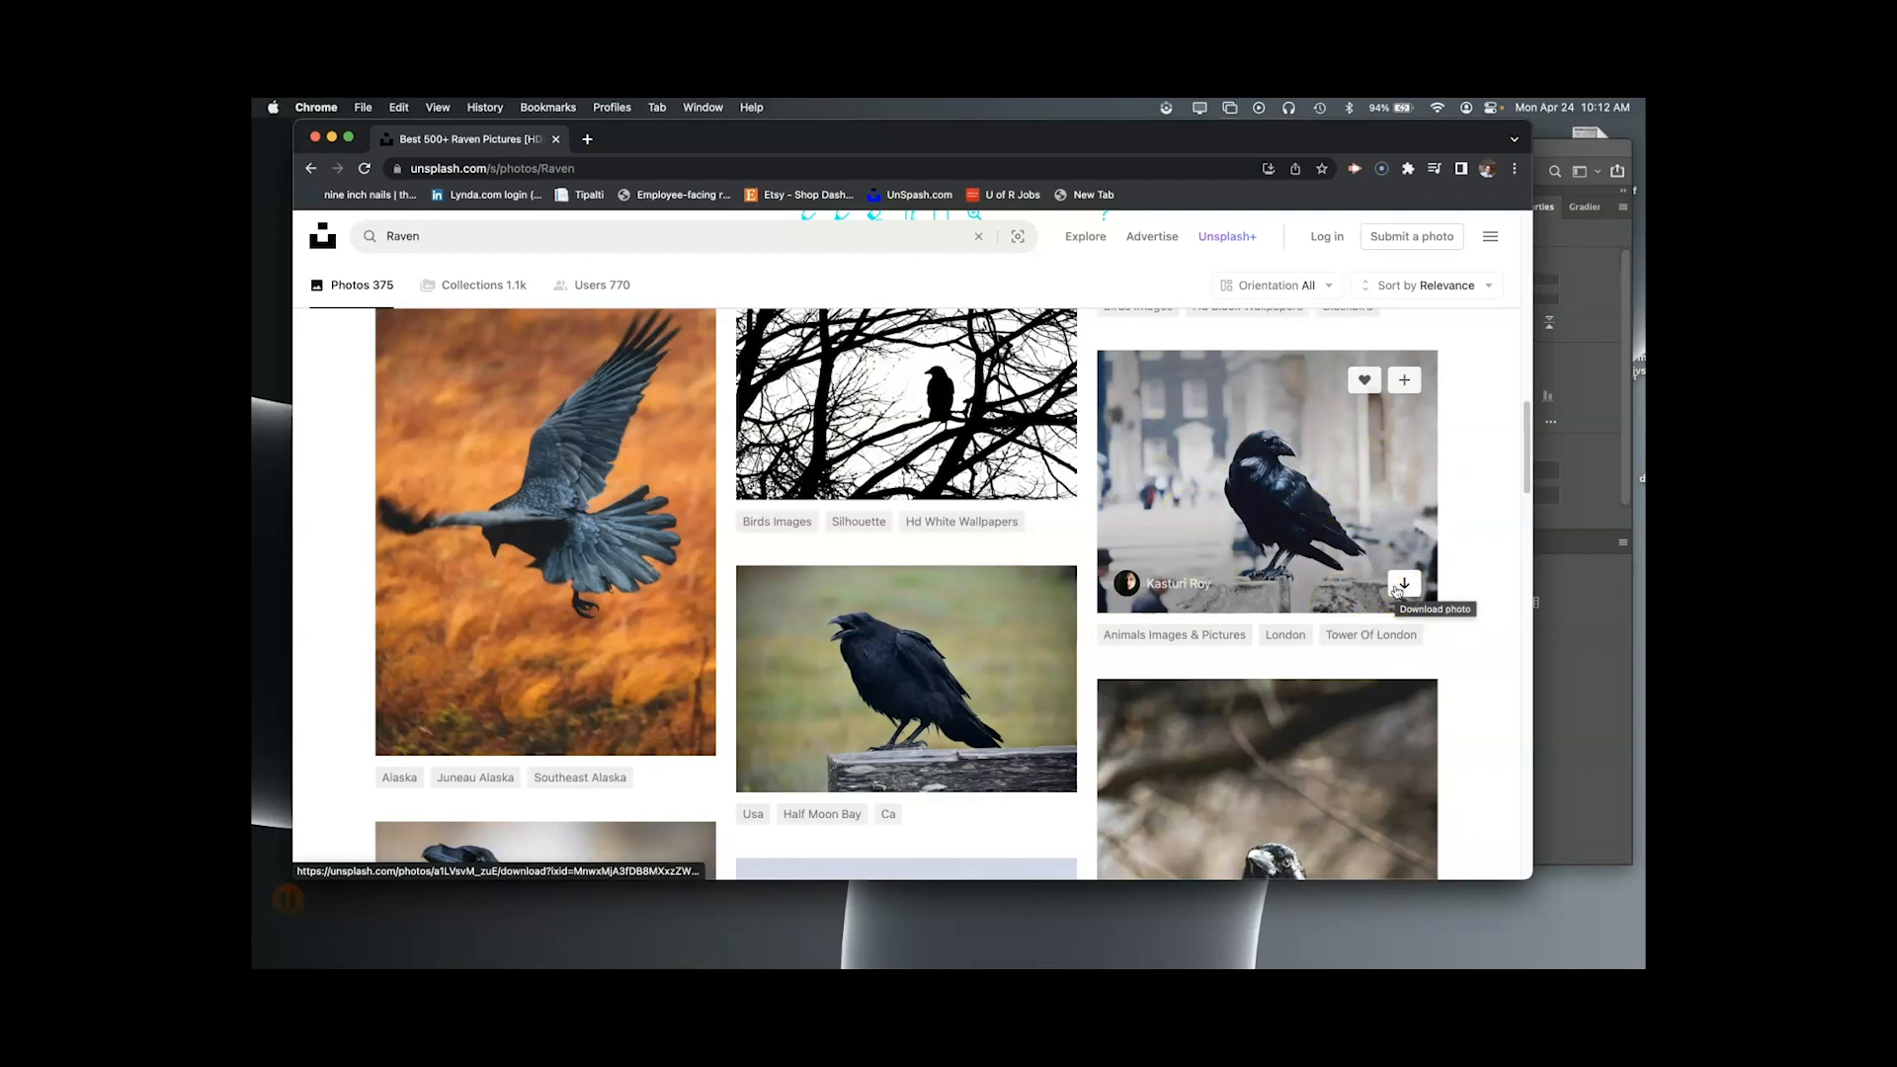
- Minimize the browser and return to Photoshop, enlarging its window to fill the screen
{"action": "left_click", "coordinate": [330, 138]}
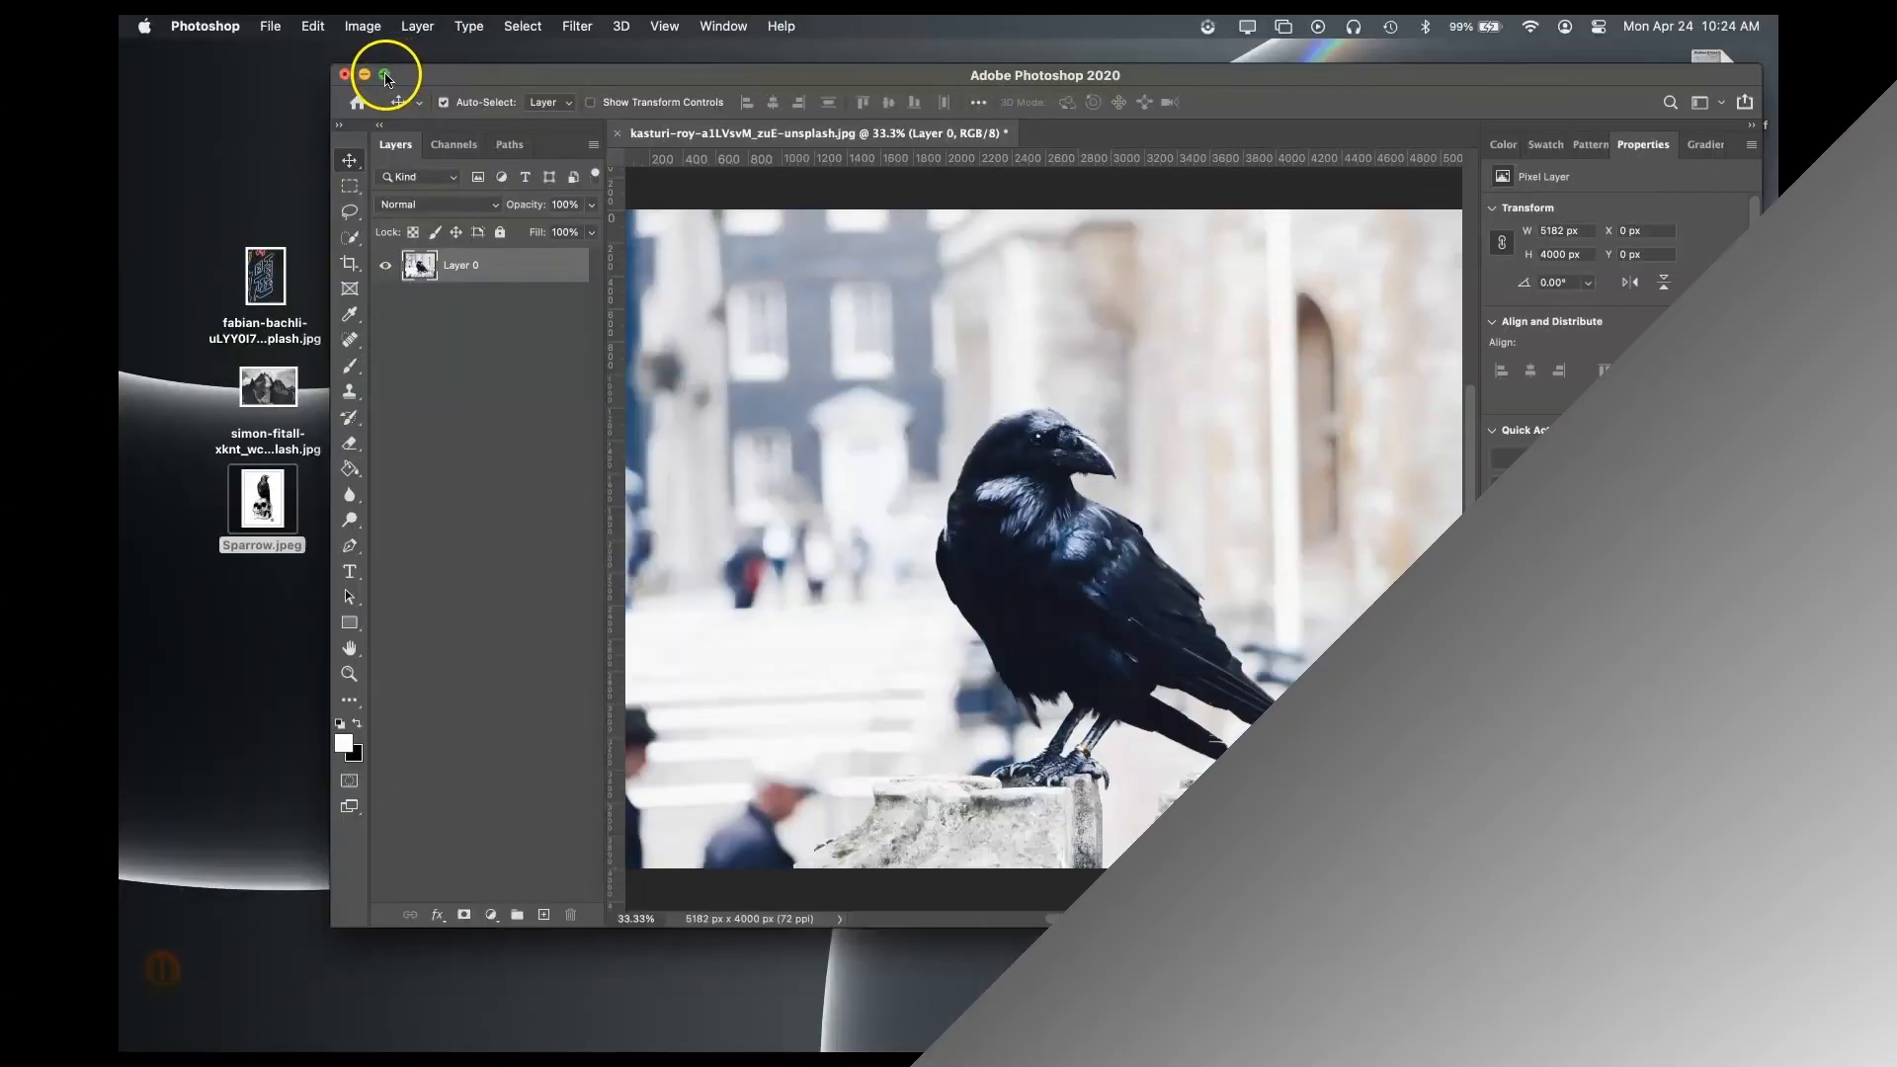
{"action": "left_click", "coordinate": [385, 75]}
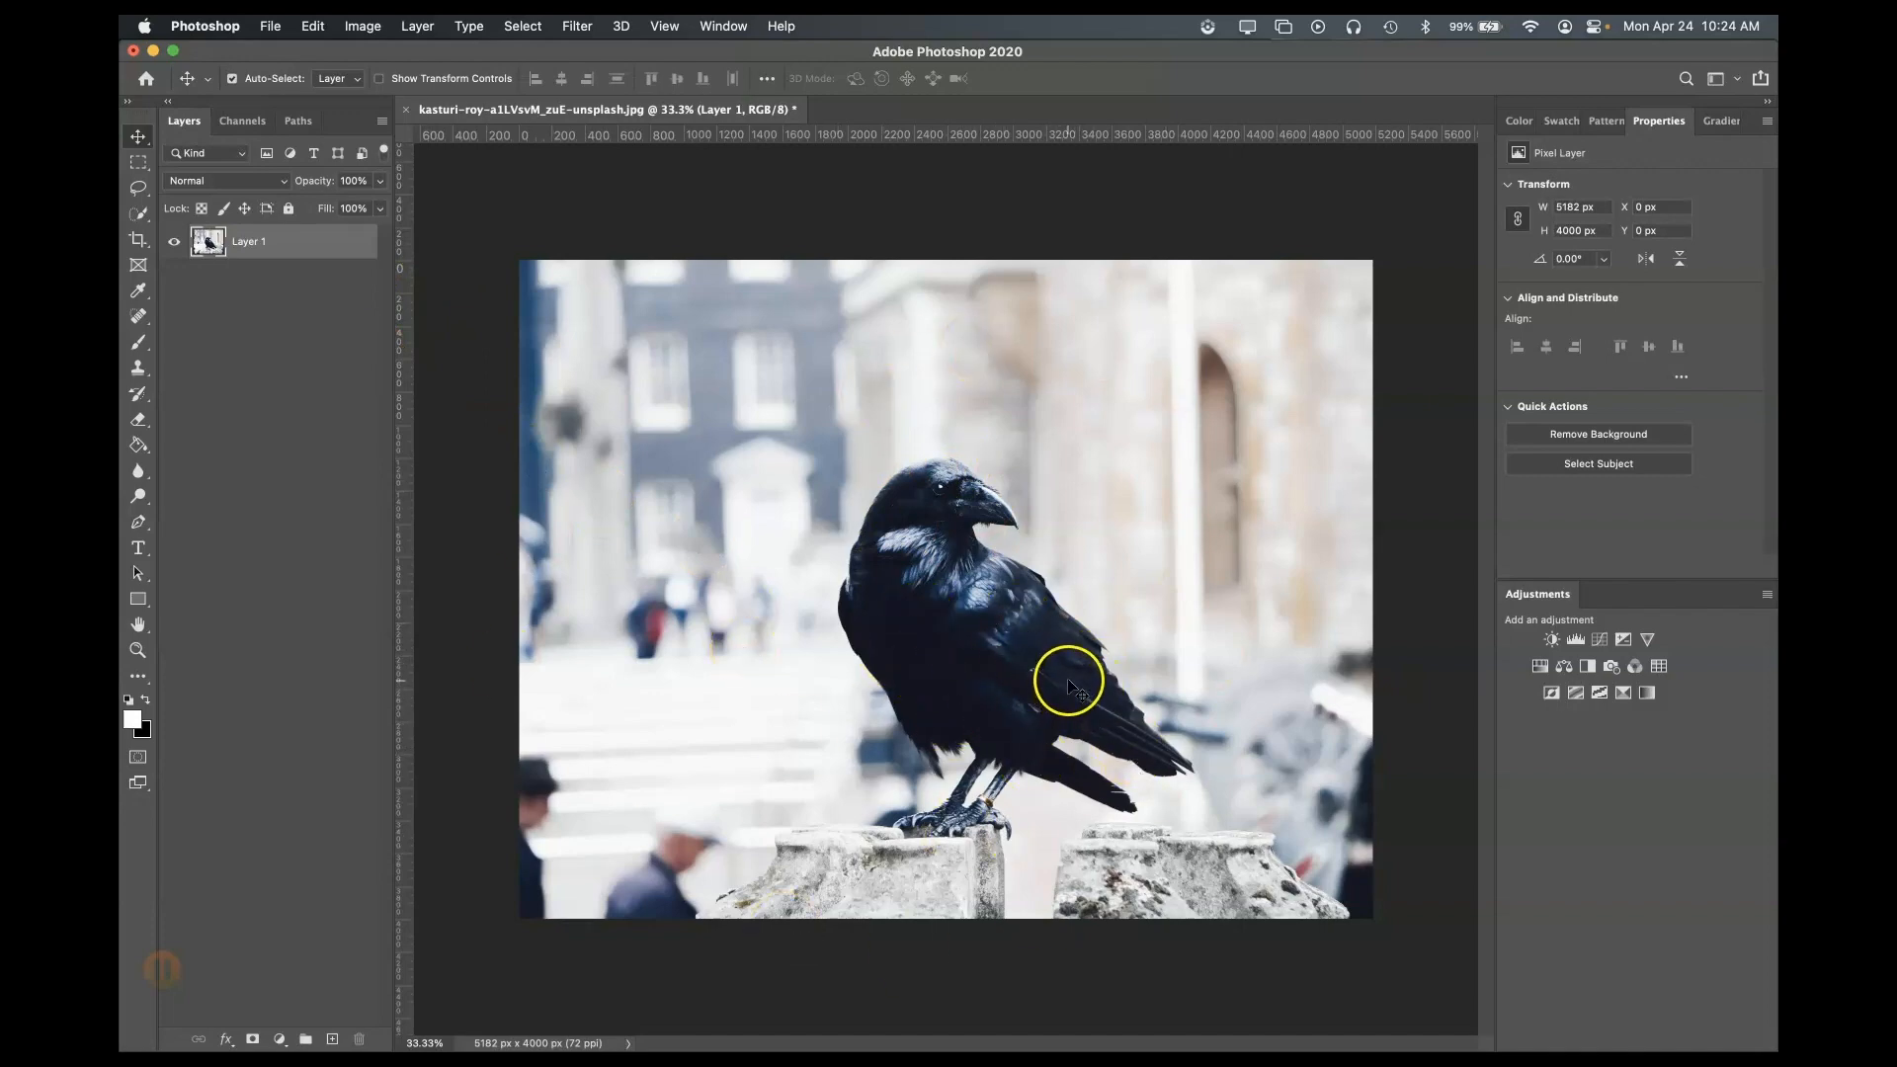
- Choose the Quick Selection Tool and set its brush size to 184 px
{"action": "left_click", "coordinate": [136, 214]}
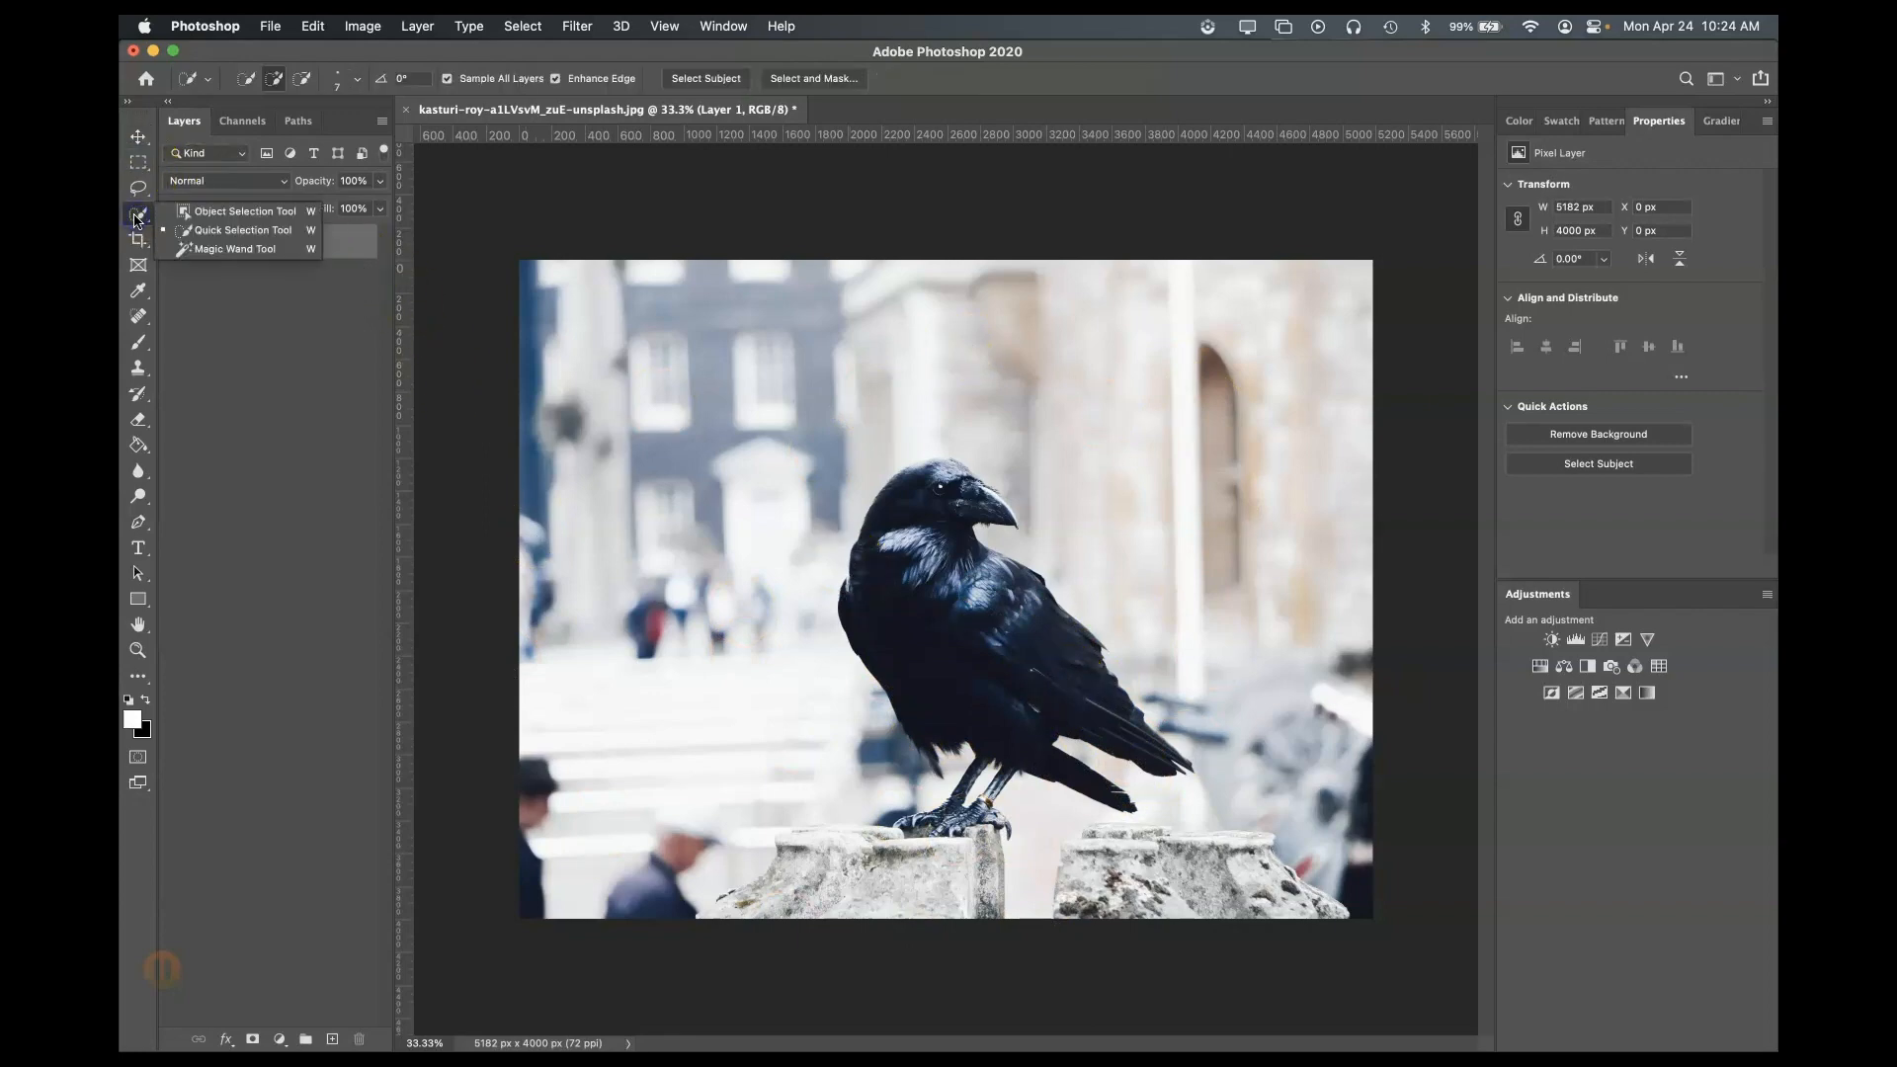
{"action": "left_click", "coordinate": [183, 231]}
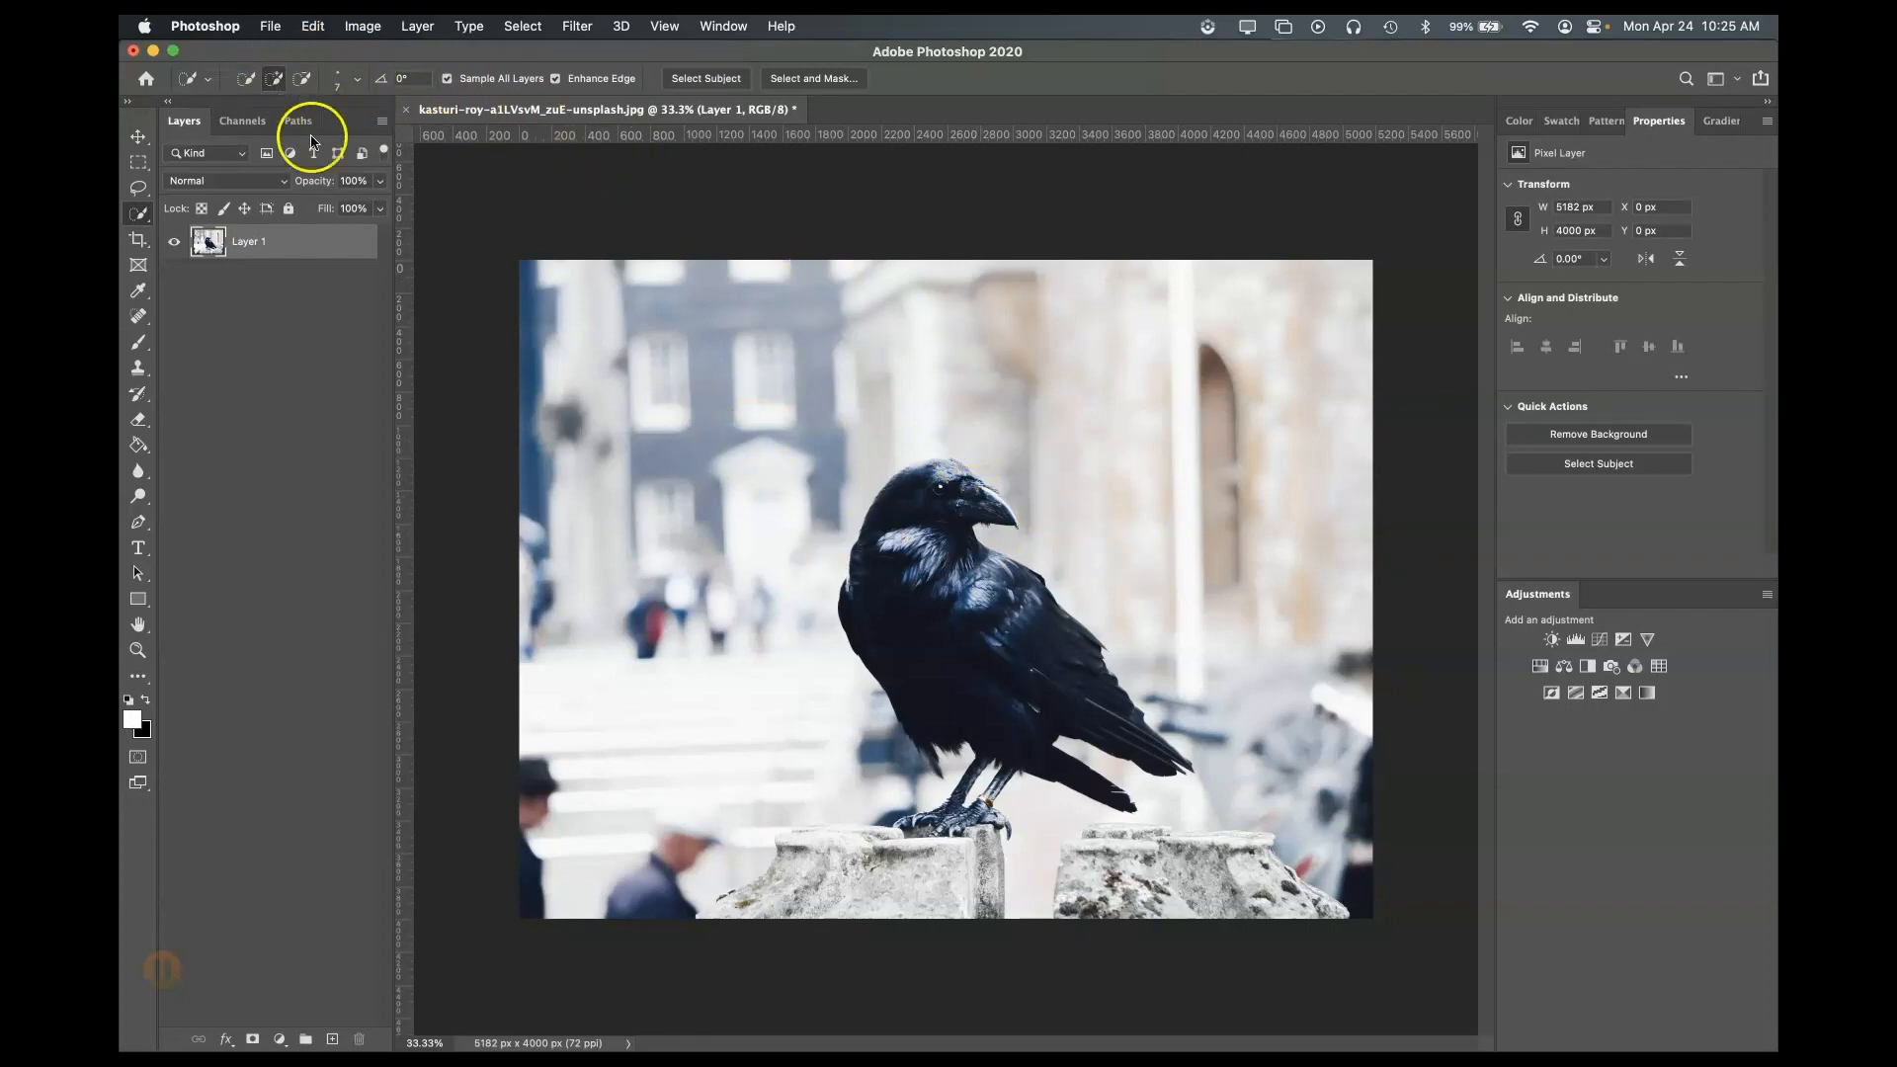
{"action": "left_click", "coordinate": [357, 79]}
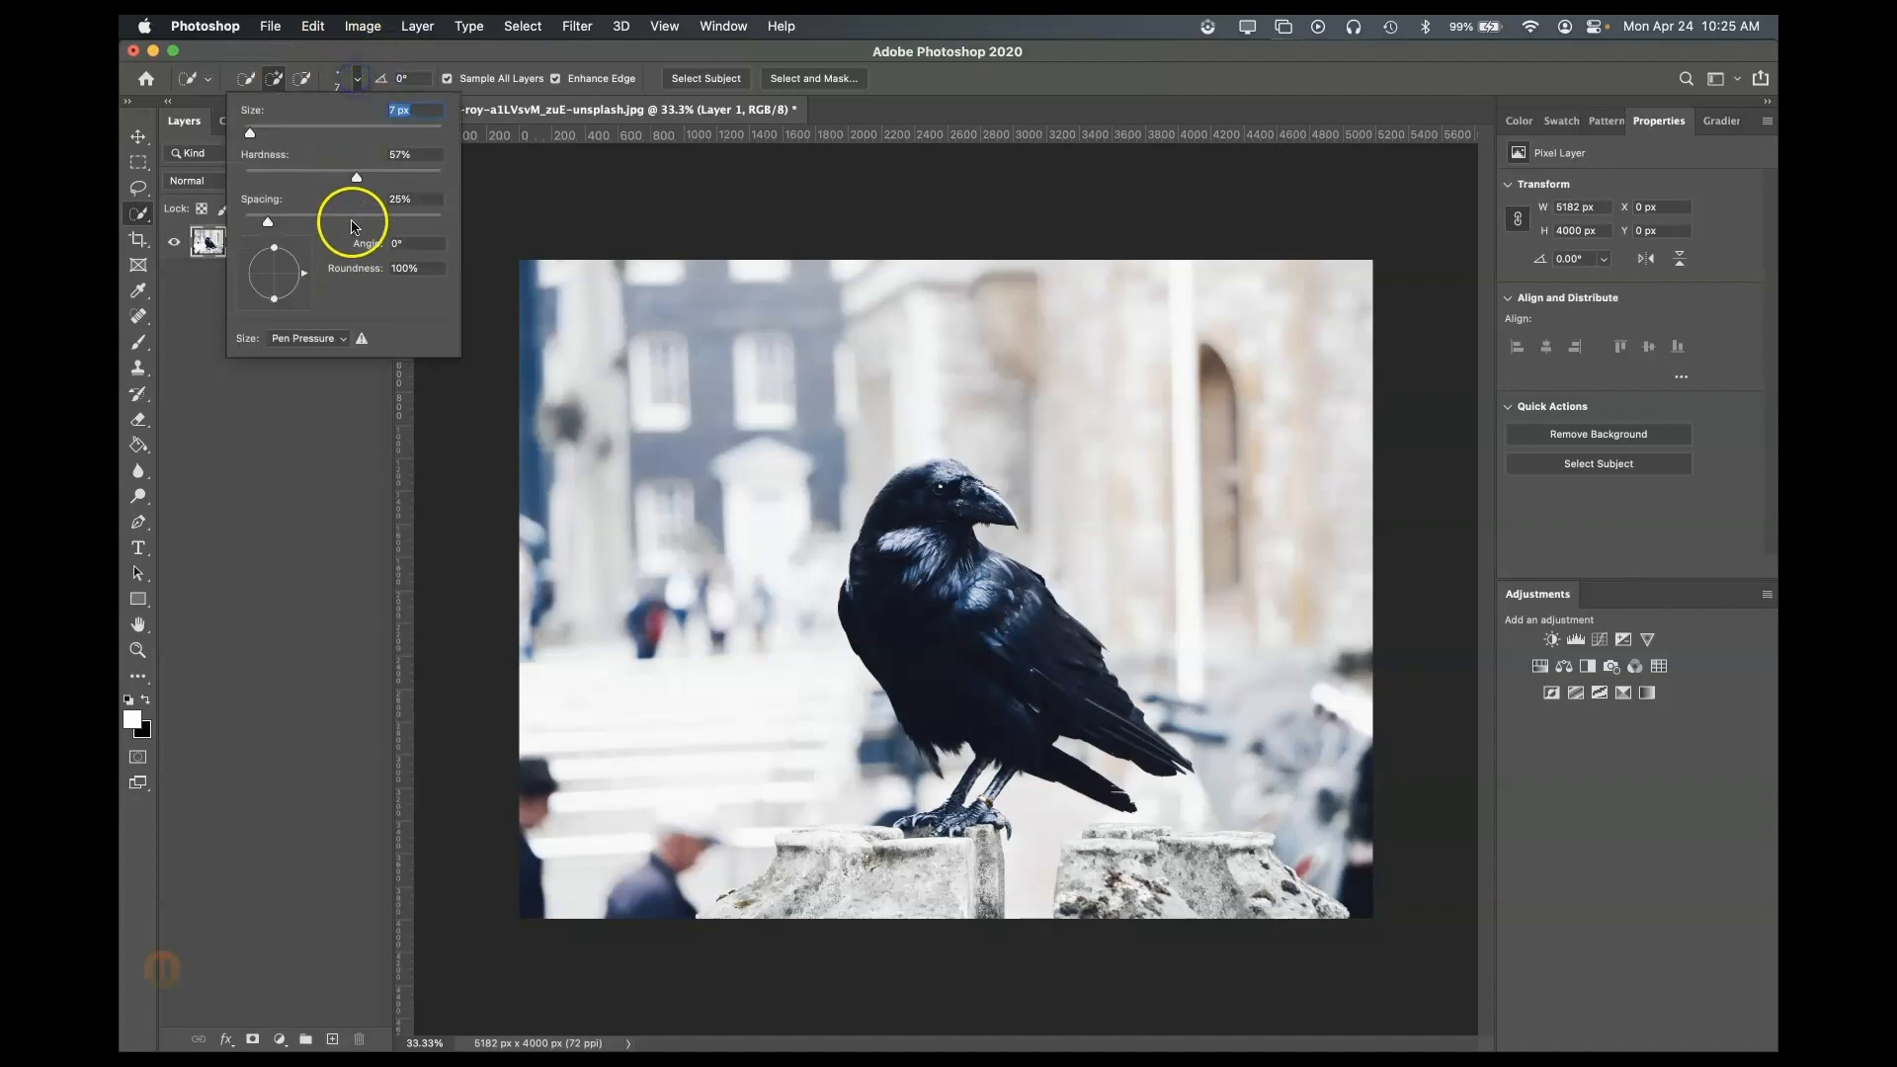
{"action": "left_click", "coordinate": [336, 130]}
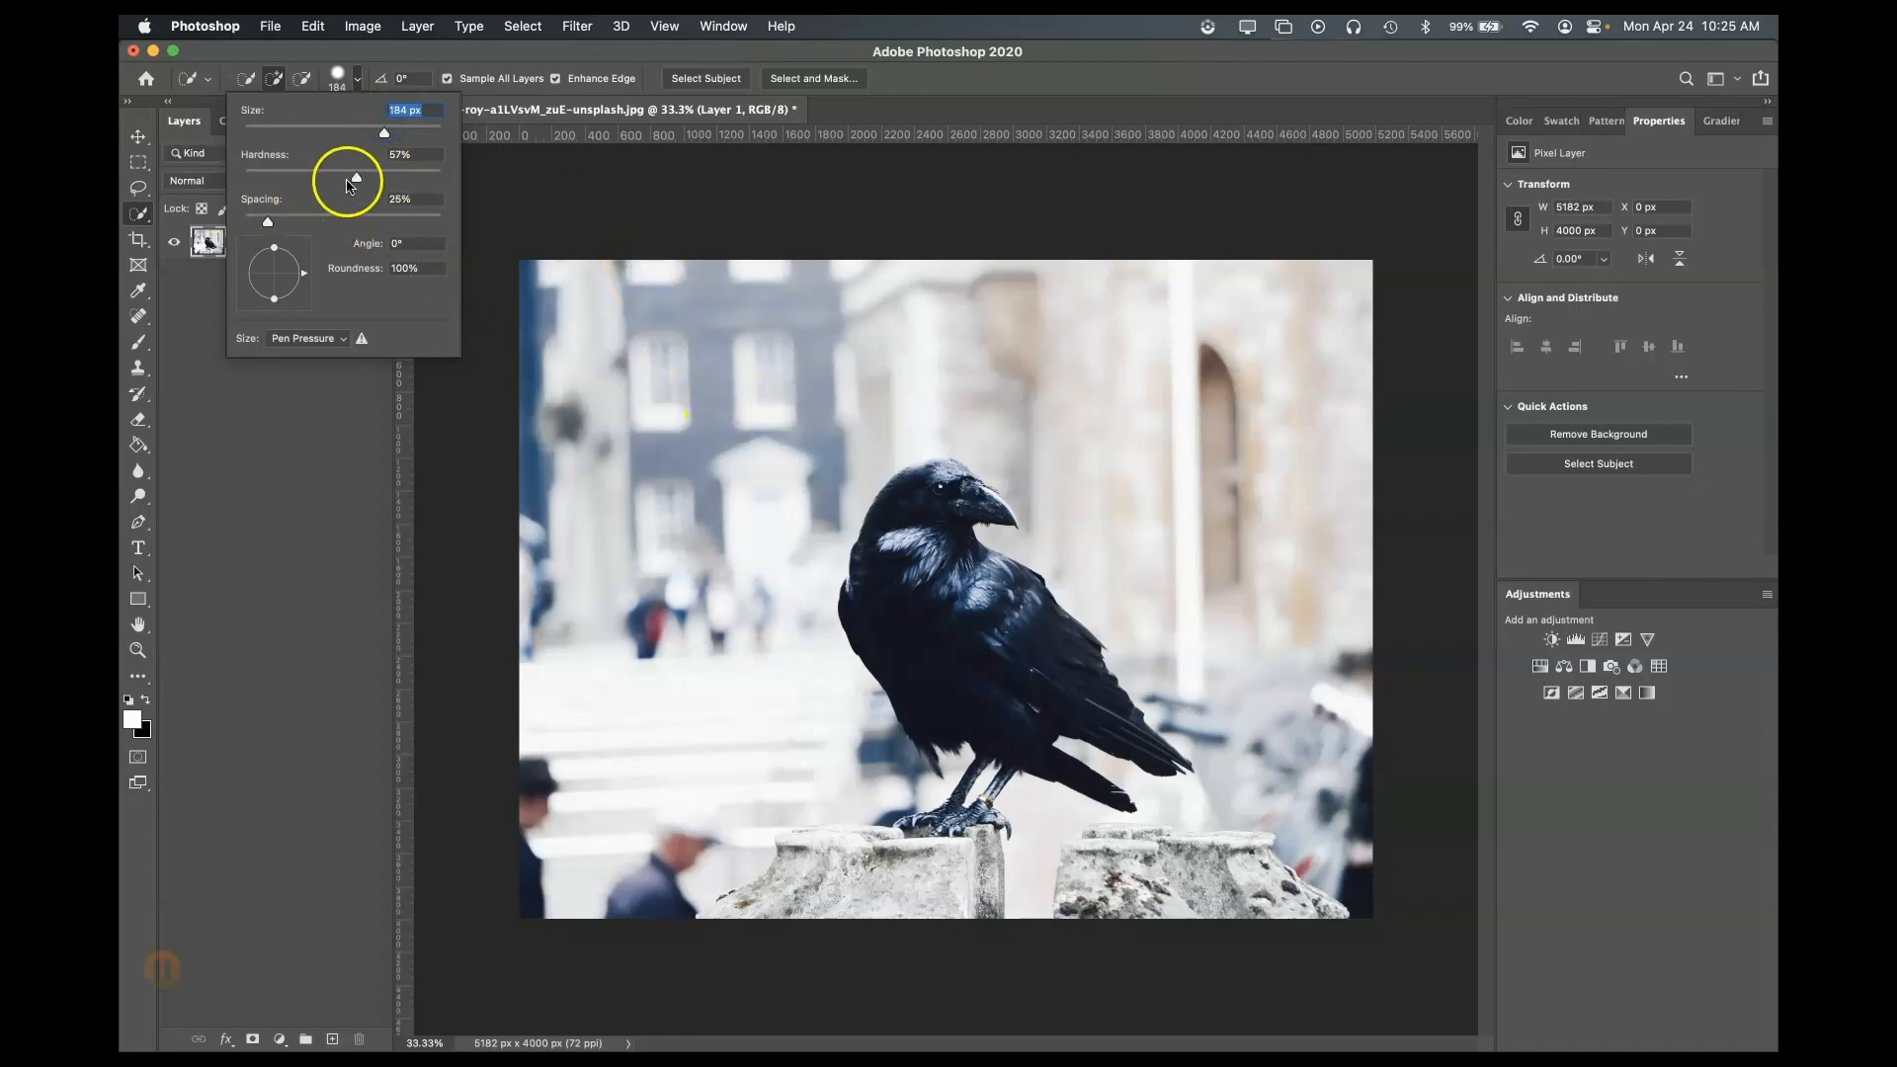
- Paint a Quick Selection over the raven's head, body, wing and tail
{"action": "left_click", "coordinate": [947, 525]}
{"action": "left_click_drag", "start_coordinate": [860, 480], "coordinate": [982, 523]}
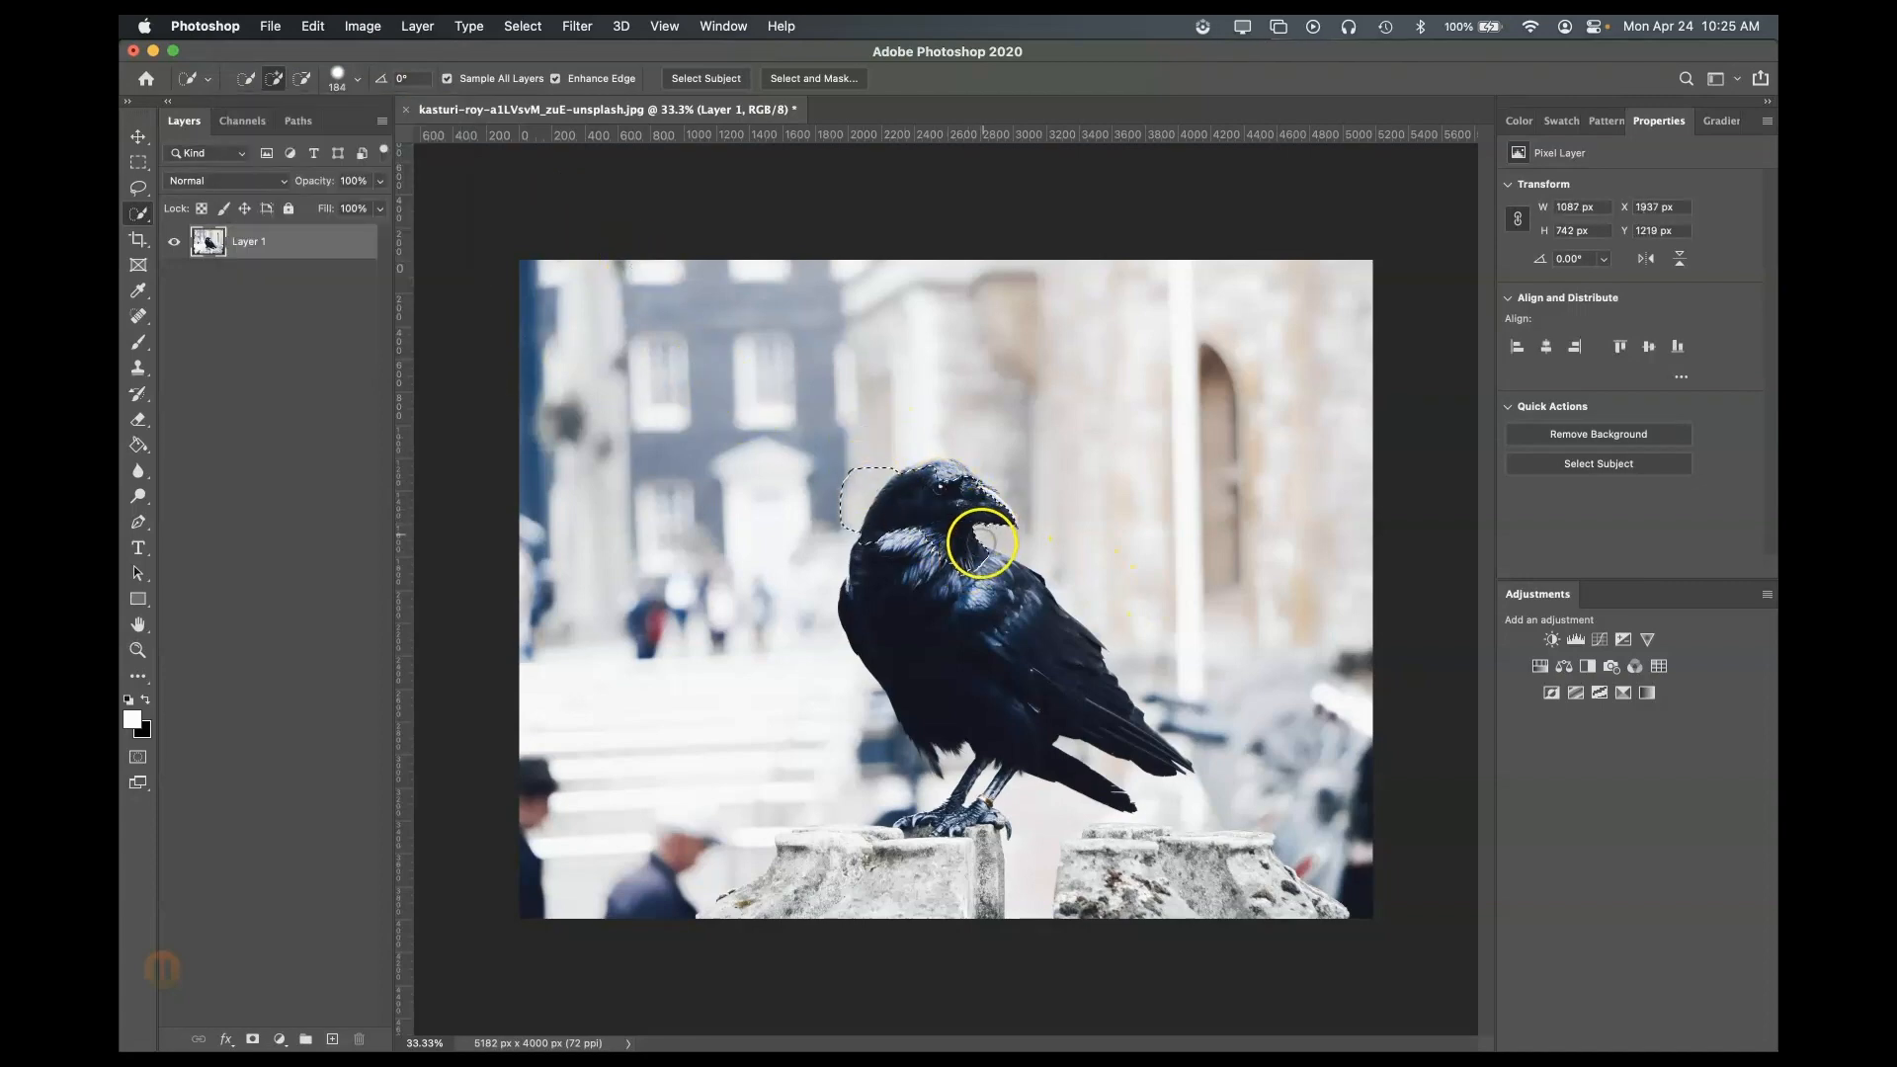
{"action": "key", "text": "super+plus"}
{"action": "key", "text": "super+plus"}
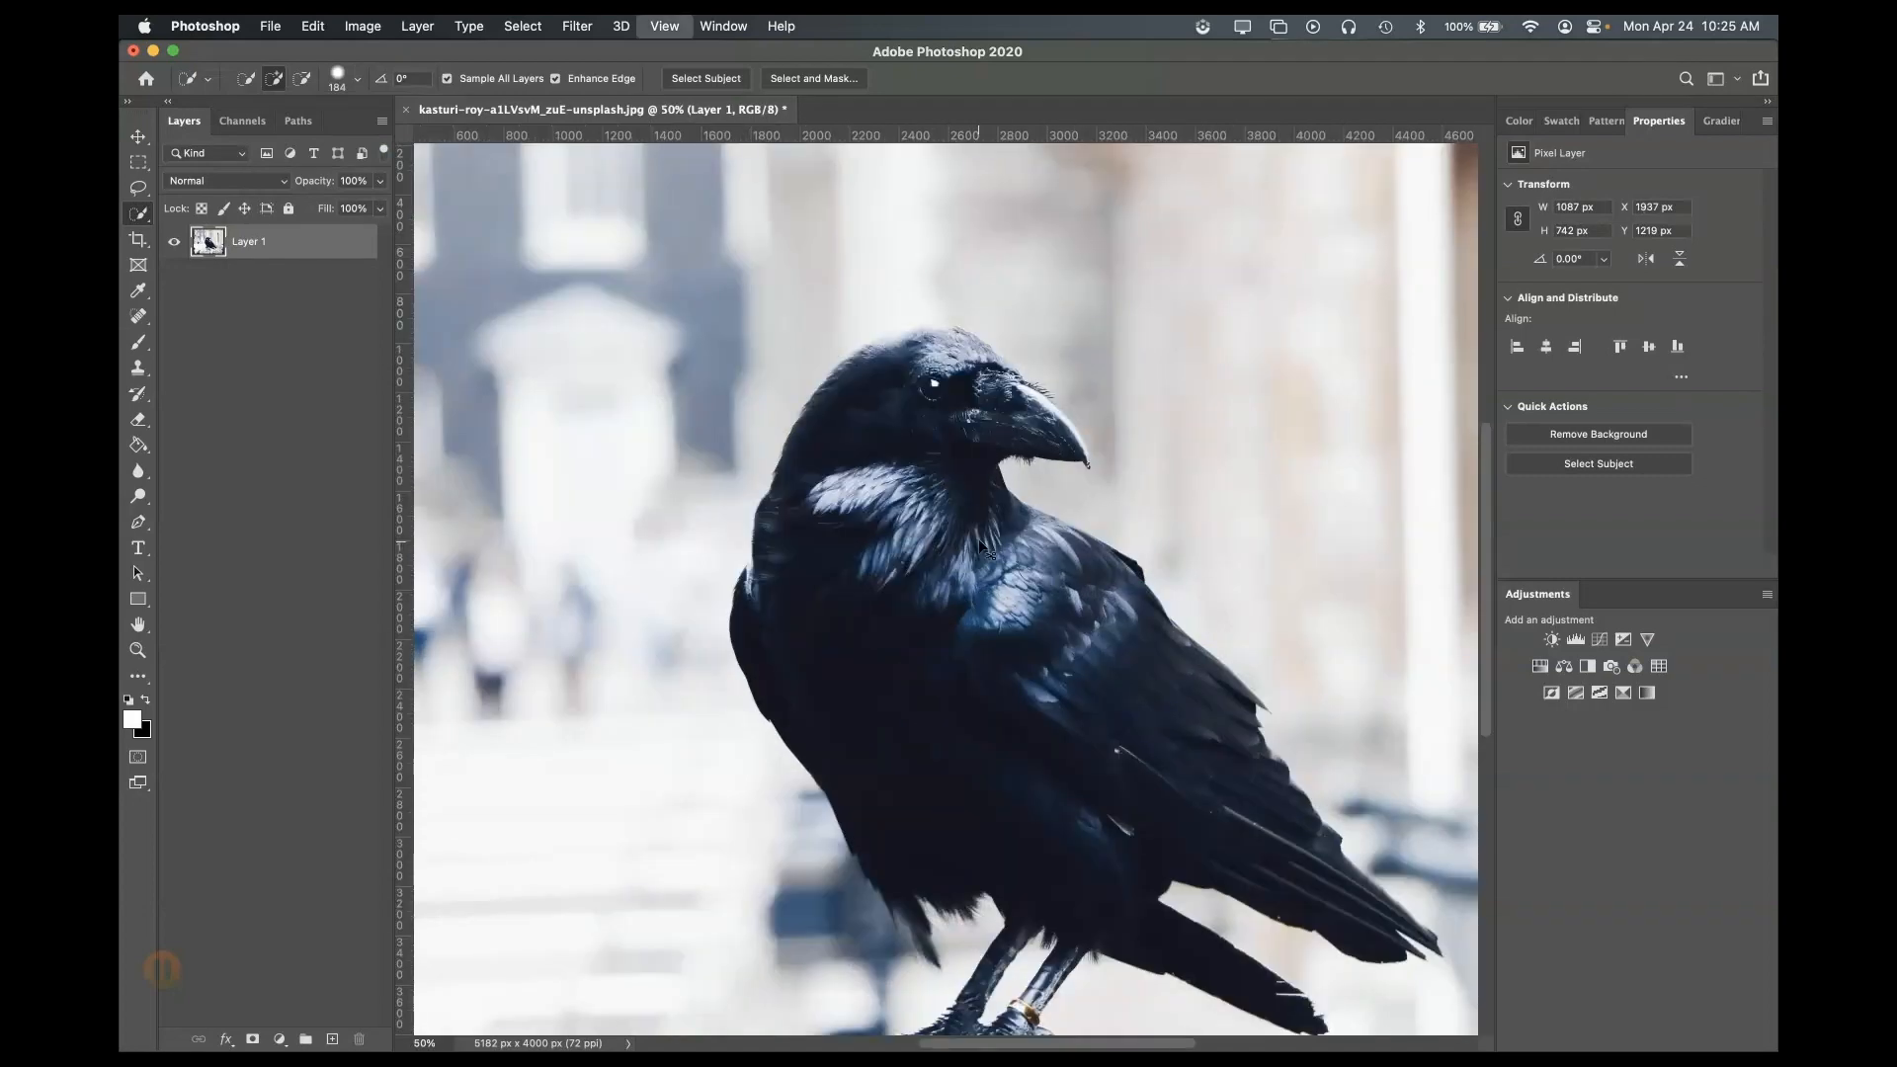
{"action": "mouse_move", "coordinate": [925, 524]}
{"action": "left_mouse_down"}
{"action": "mouse_move", "coordinate": [928, 562]}
{"action": "mouse_move", "coordinate": [999, 666]}
{"action": "mouse_move", "coordinate": [1099, 689]}
{"action": "mouse_move", "coordinate": [1130, 742]}
{"action": "left_mouse_up"}
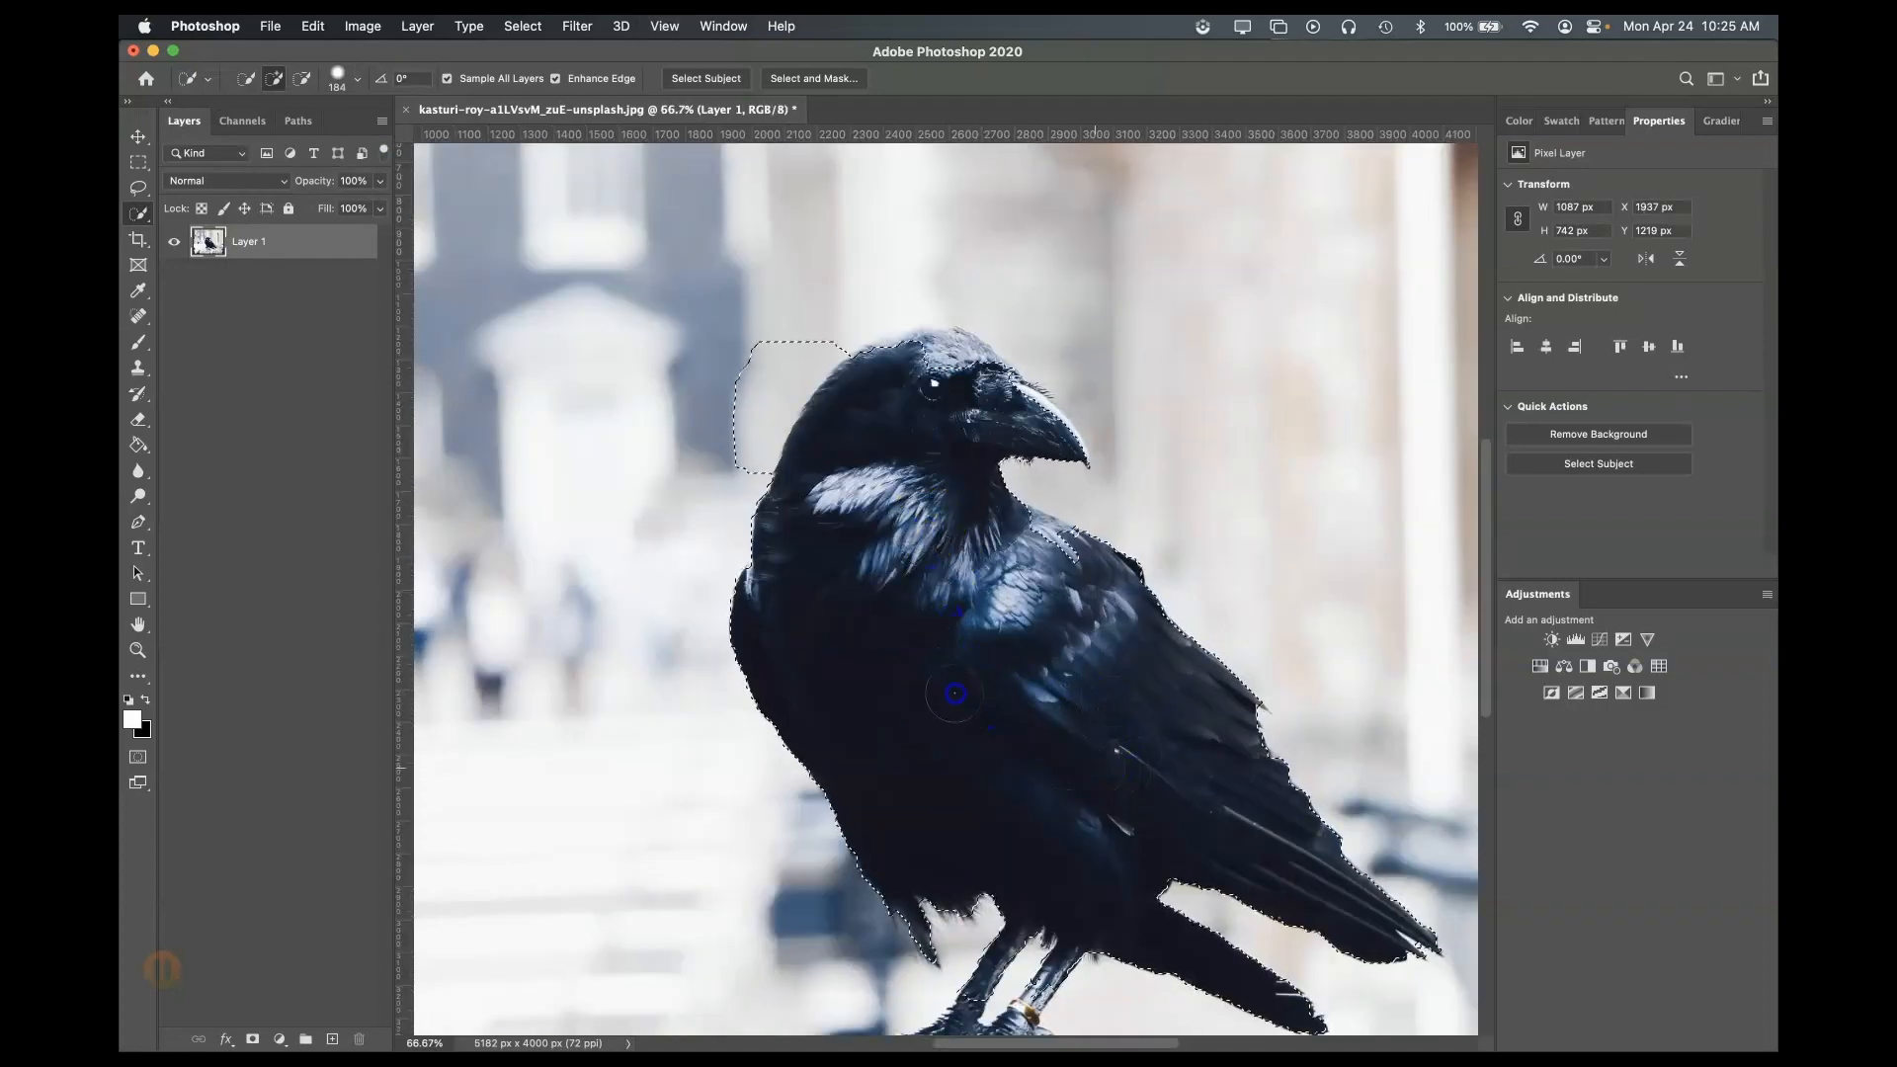
{"action": "left_click_drag", "start_coordinate": [1011, 649], "coordinate": [1086, 831]}
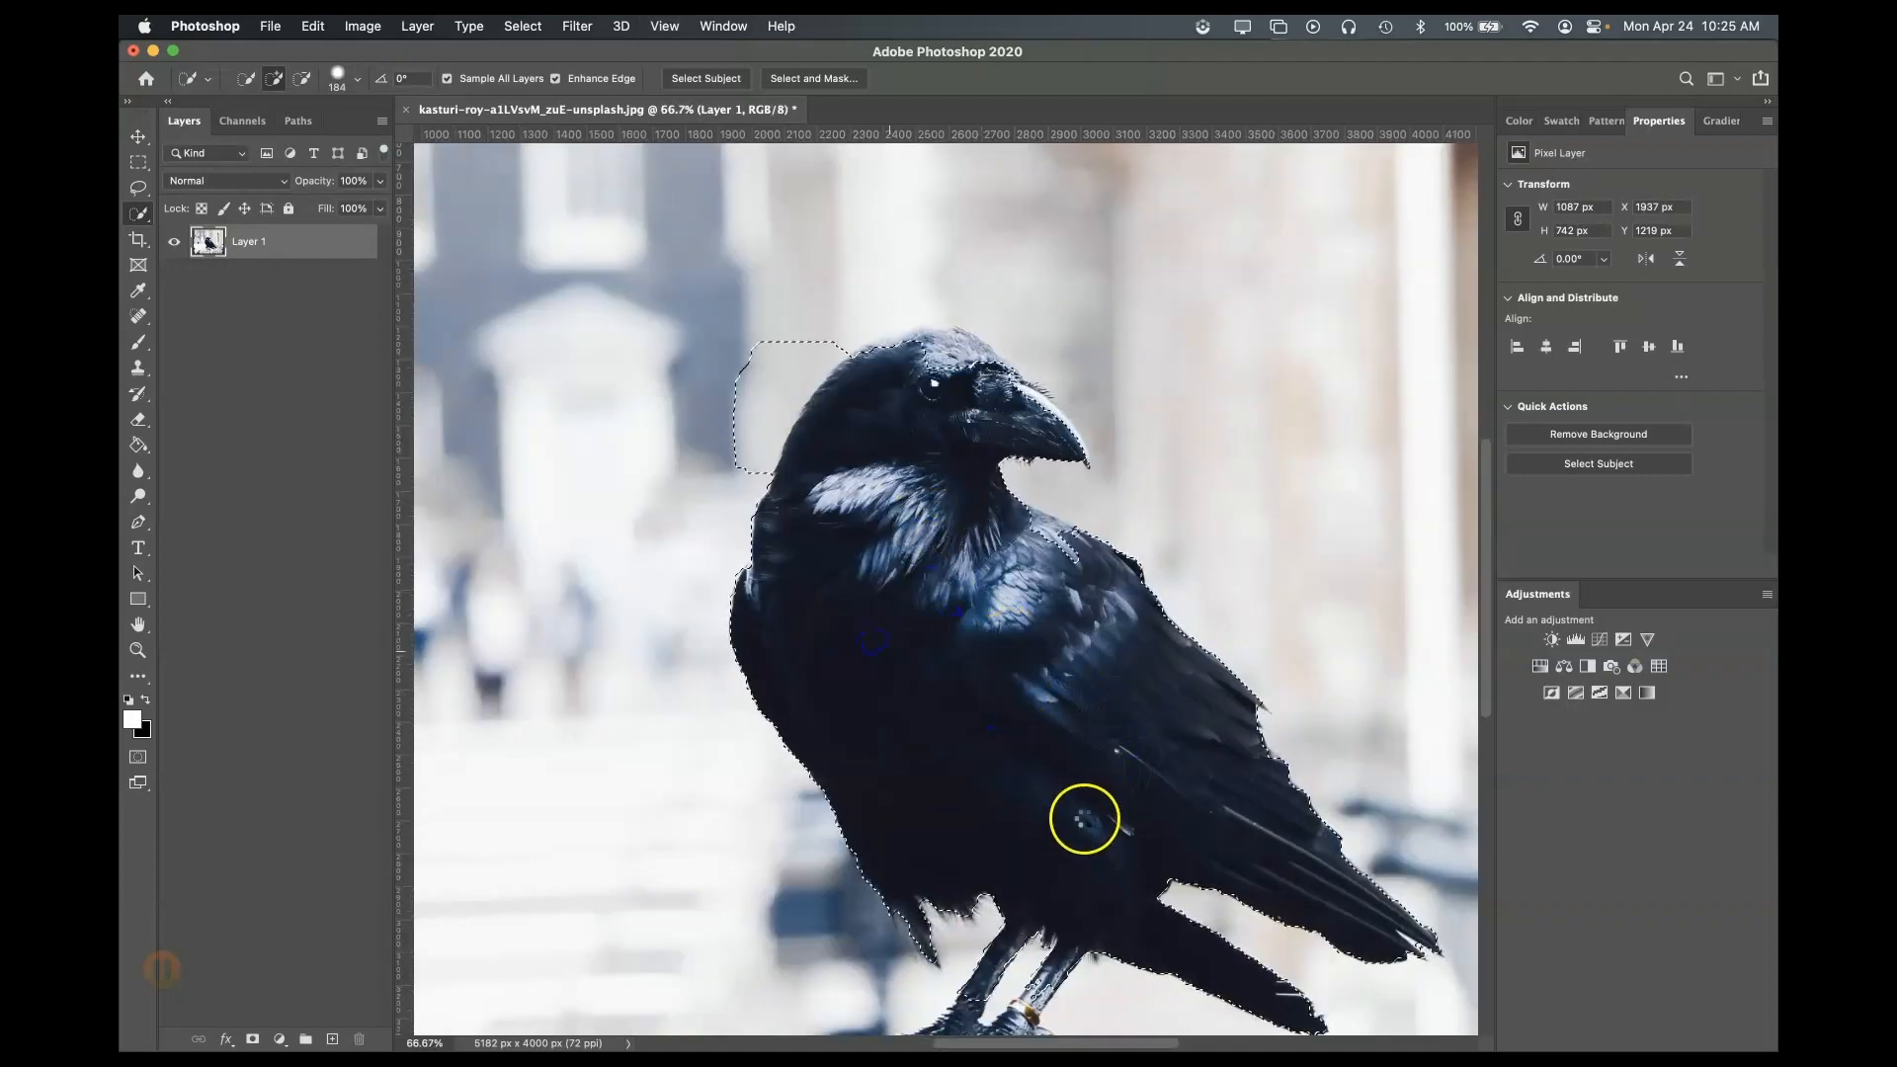
- Add the pale feathers along the edge of the raven's shoulder to the selection
{"action": "key", "text": "super+plus"}
{"action": "key", "text": "super+plus"}
{"action": "key", "text": "super+plus"}
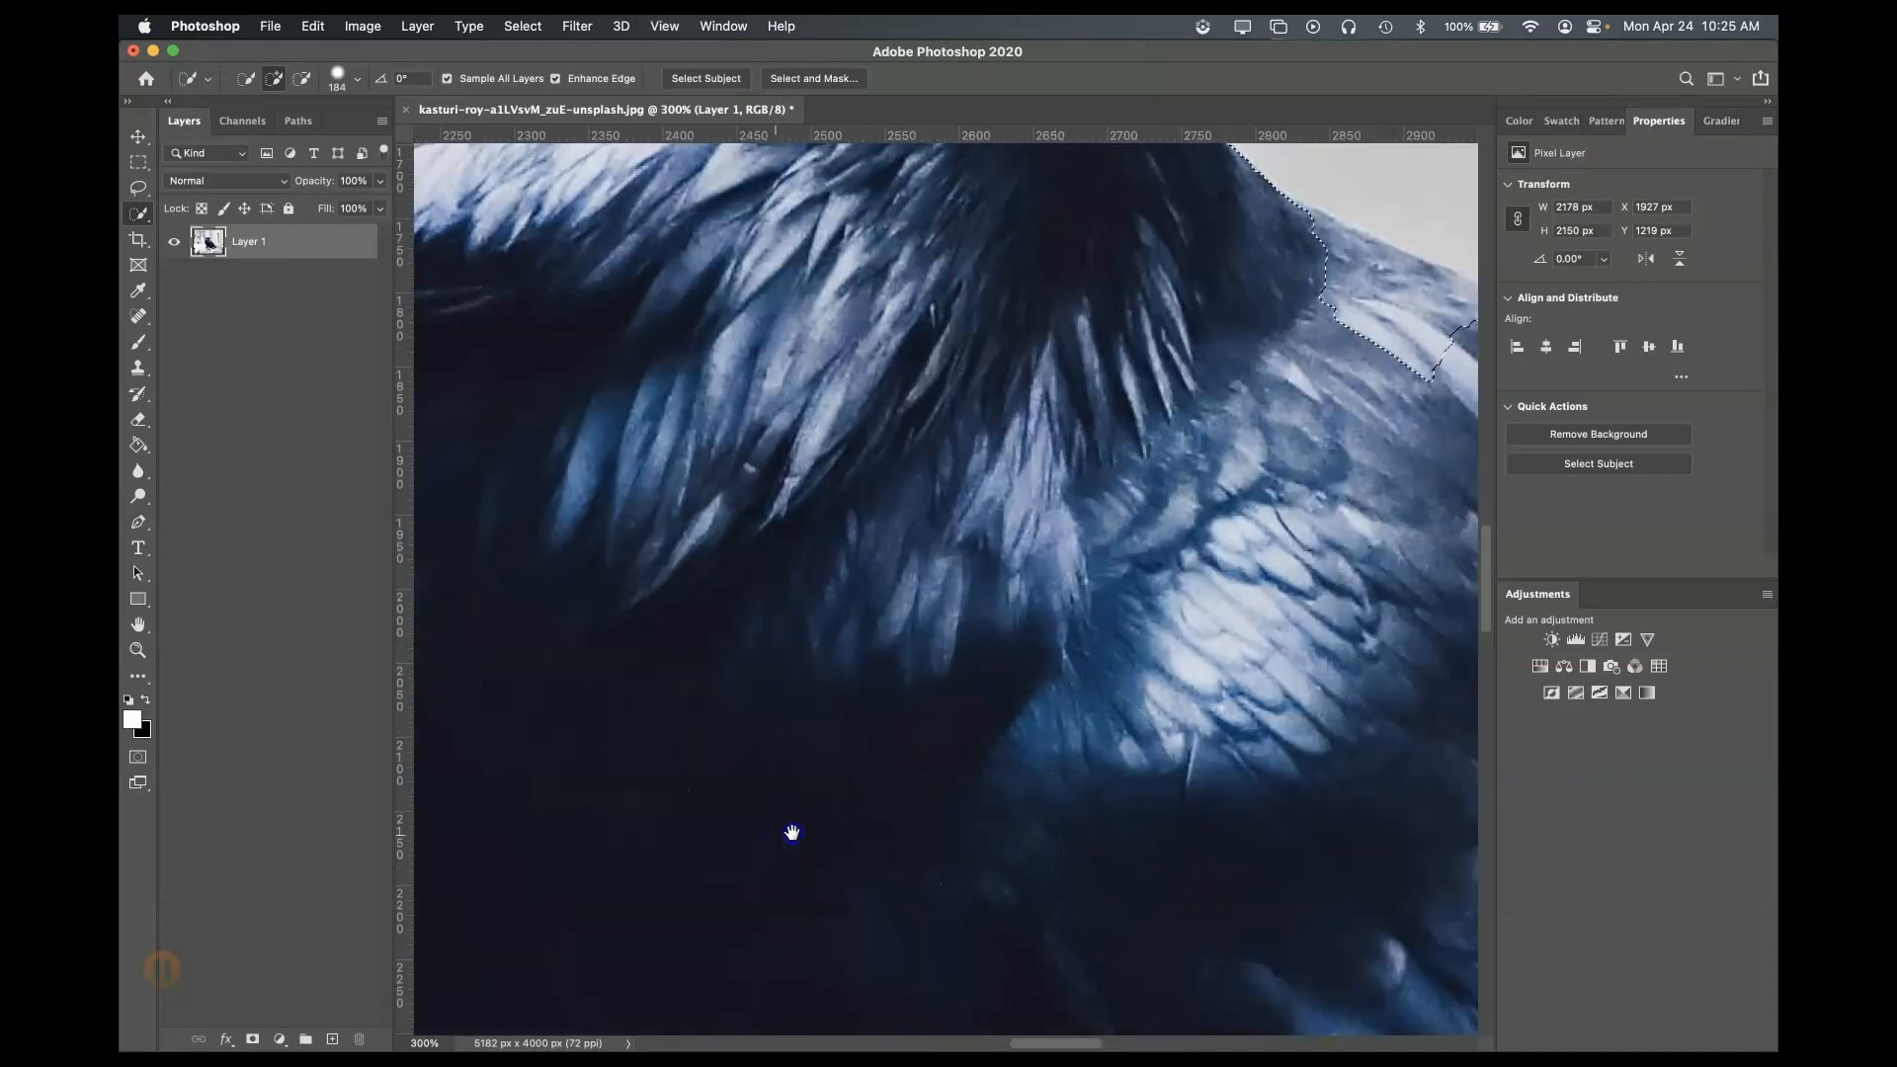
{"action": "scroll", "coordinate": [1060, 859], "scroll_direction": "left", "scroll_amount": 10}
{"action": "scroll", "coordinate": [1060, 859], "scroll_direction": "down", "scroll_amount": 3}
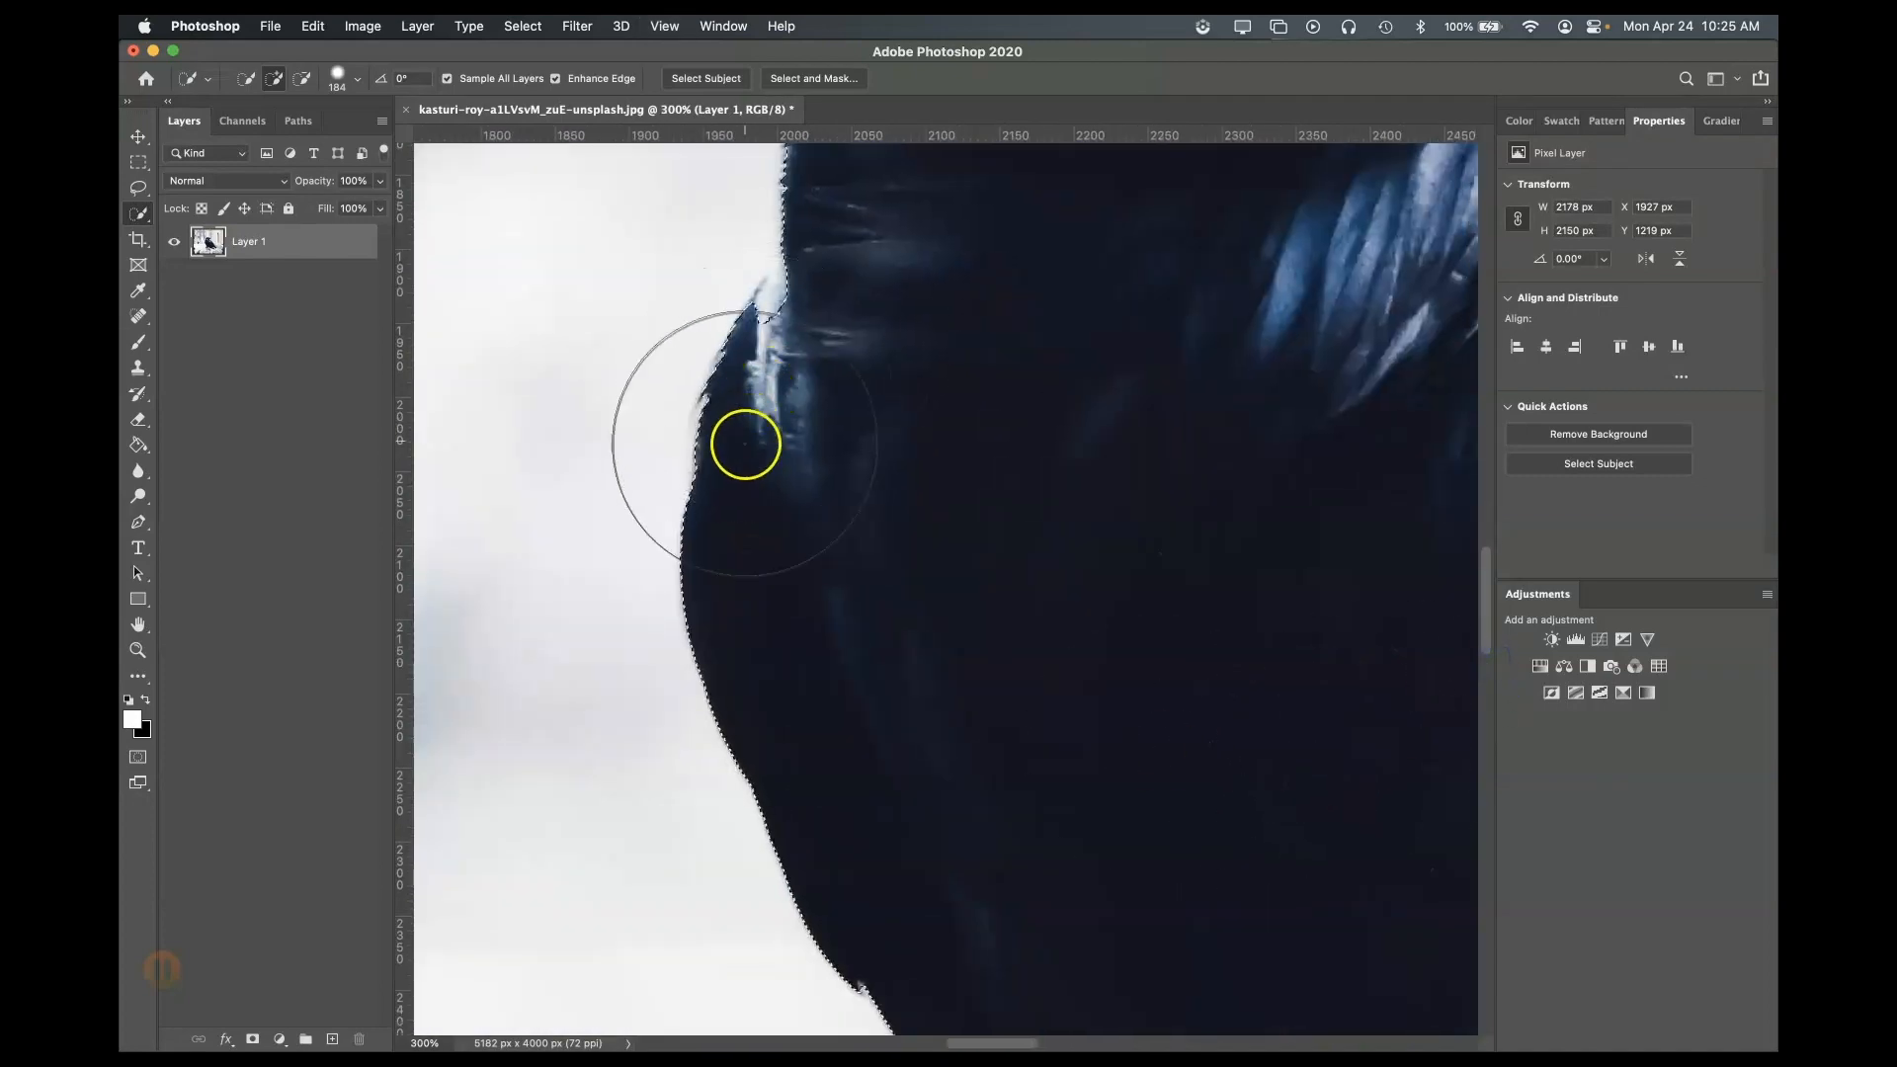
{"action": "left_click_drag", "start_coordinate": [880, 547], "coordinate": [842, 366]}
- Set the Quick Selection brush size to 32 px and add the wispy feather tip below the raven's belly to the selection
{"action": "scroll", "coordinate": [868, 271], "scroll_direction": "down", "scroll_amount": 4}
{"action": "scroll", "coordinate": [868, 270], "scroll_direction": "right", "scroll_amount": 1}
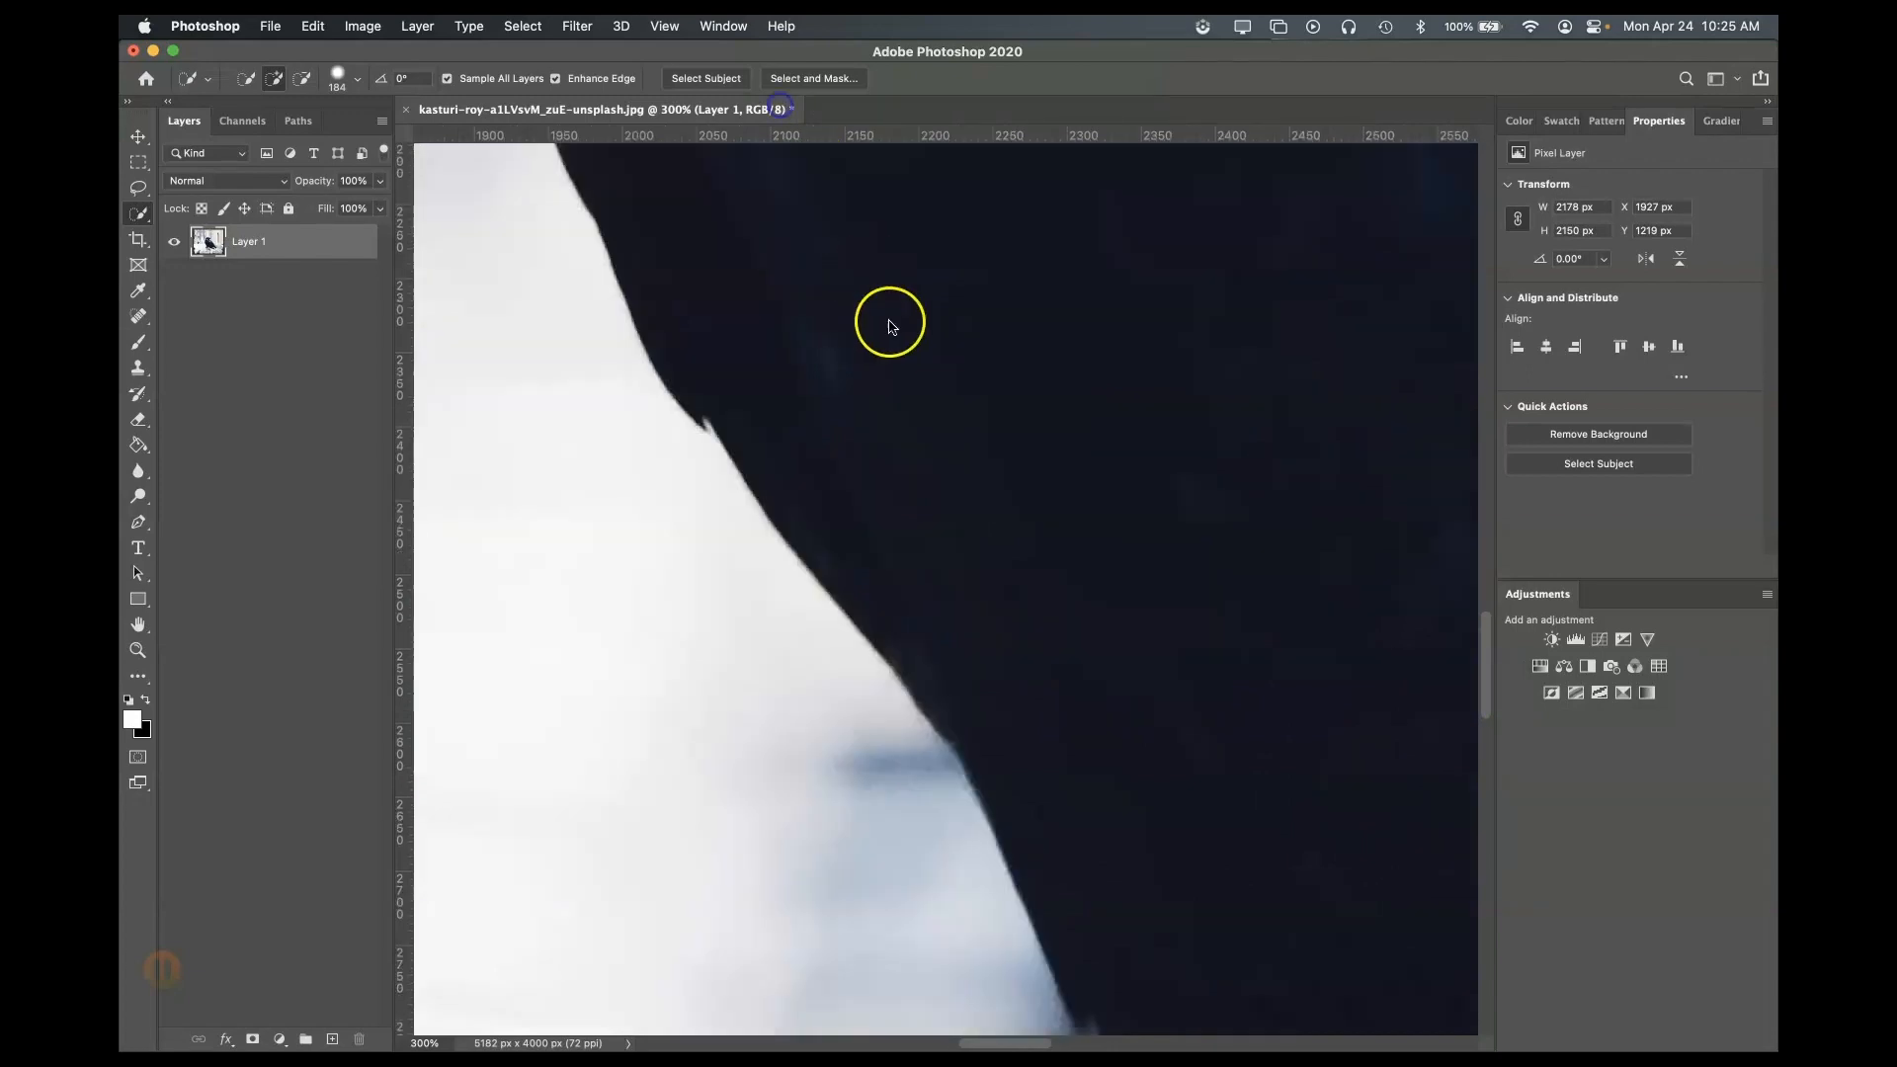
{"action": "scroll", "coordinate": [1185, 800], "scroll_direction": "down", "scroll_amount": 5}
{"action": "scroll", "coordinate": [1186, 800], "scroll_direction": "right", "scroll_amount": 2}
{"action": "scroll", "coordinate": [1080, 530], "scroll_direction": "down", "scroll_amount": 3}
{"action": "scroll", "coordinate": [1079, 530], "scroll_direction": "right", "scroll_amount": 2}
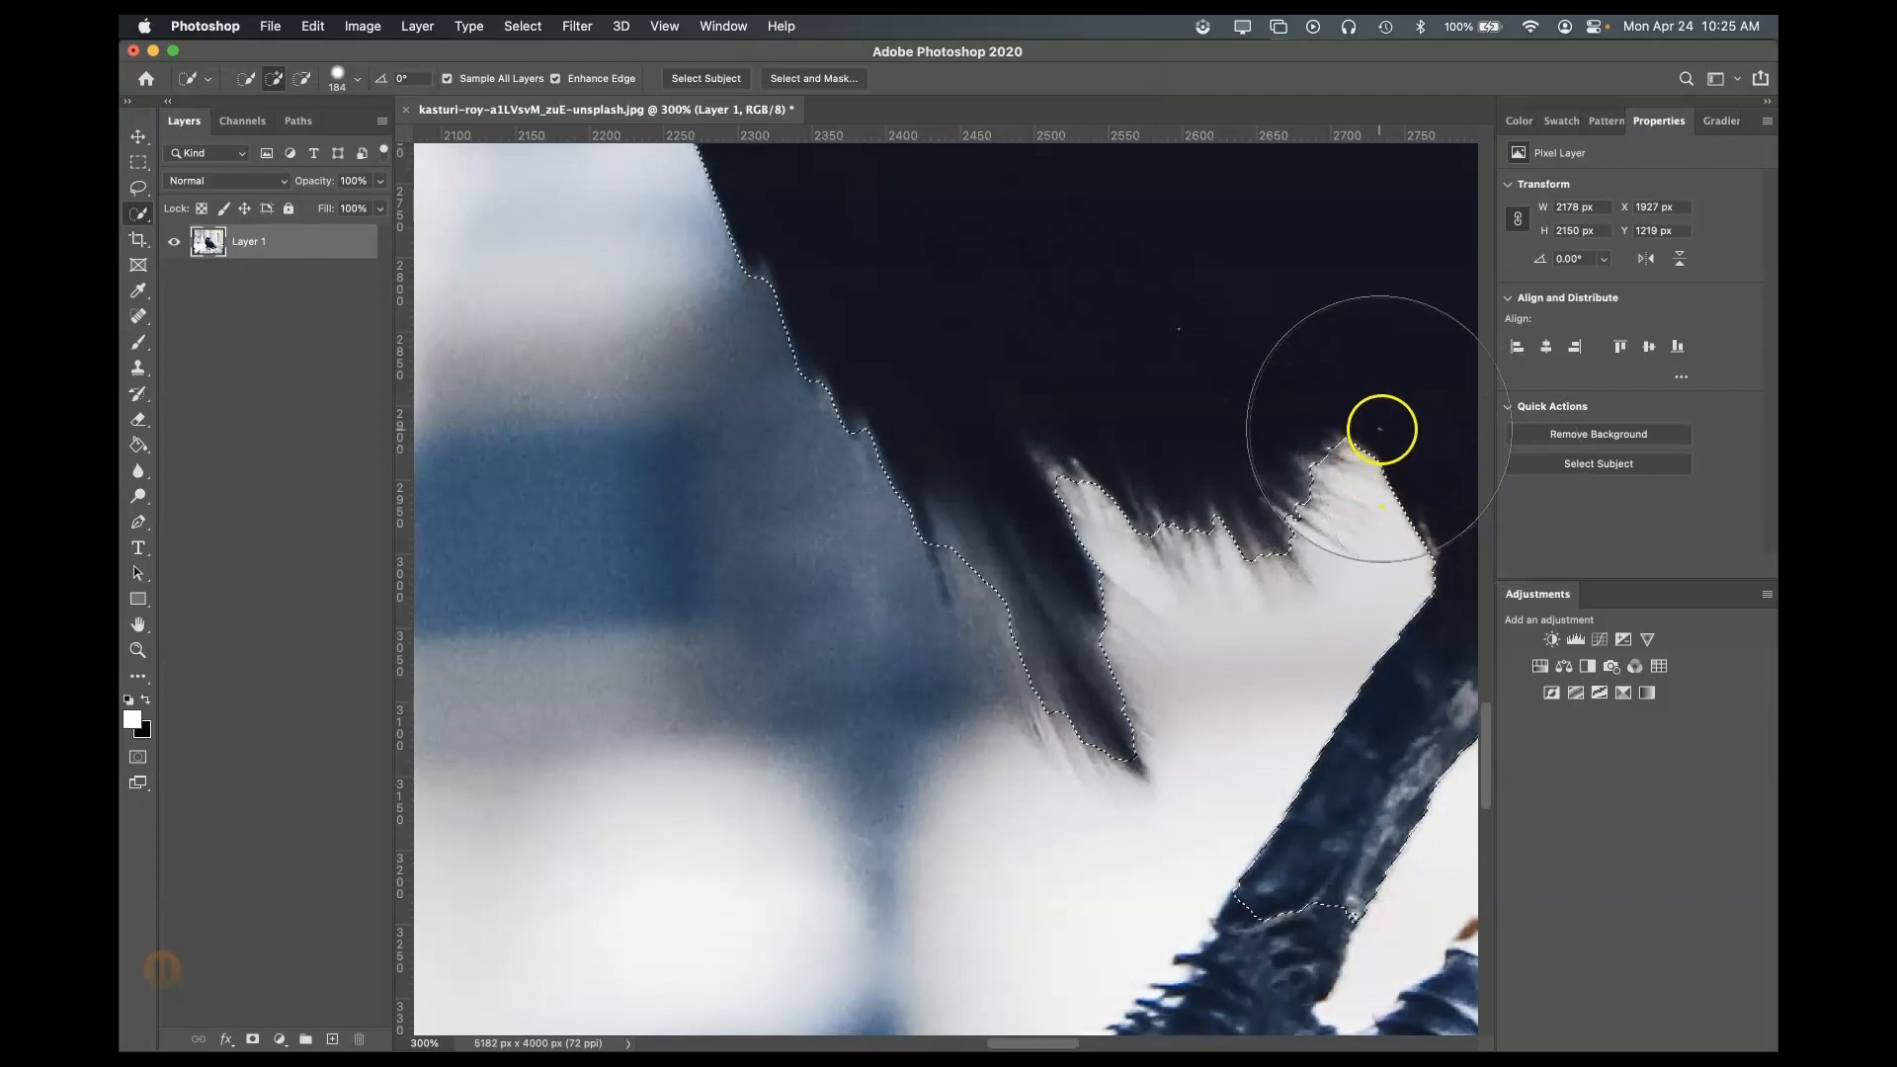
{"action": "left_click", "coordinate": [365, 77]}
{"action": "left_click_drag", "start_coordinate": [314, 128], "coordinate": [274, 133]}
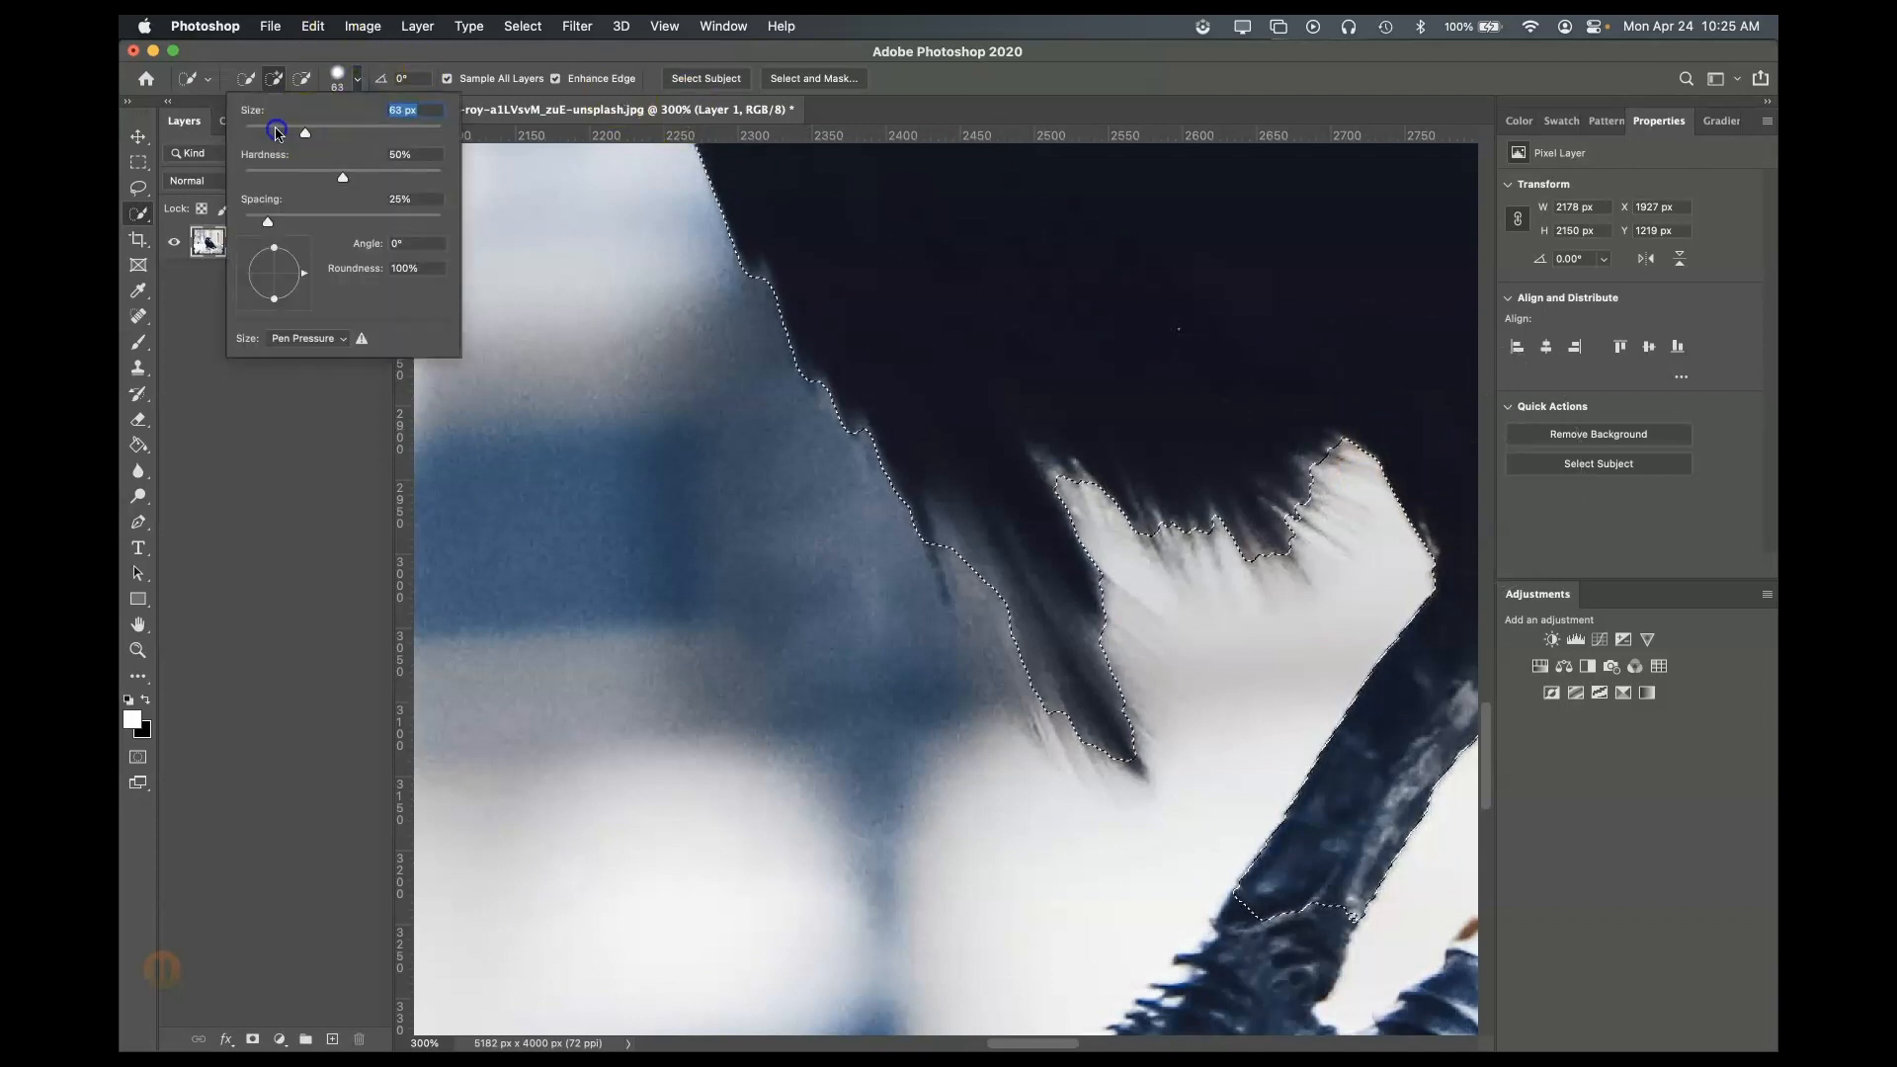
{"action": "left_click", "coordinate": [982, 488]}
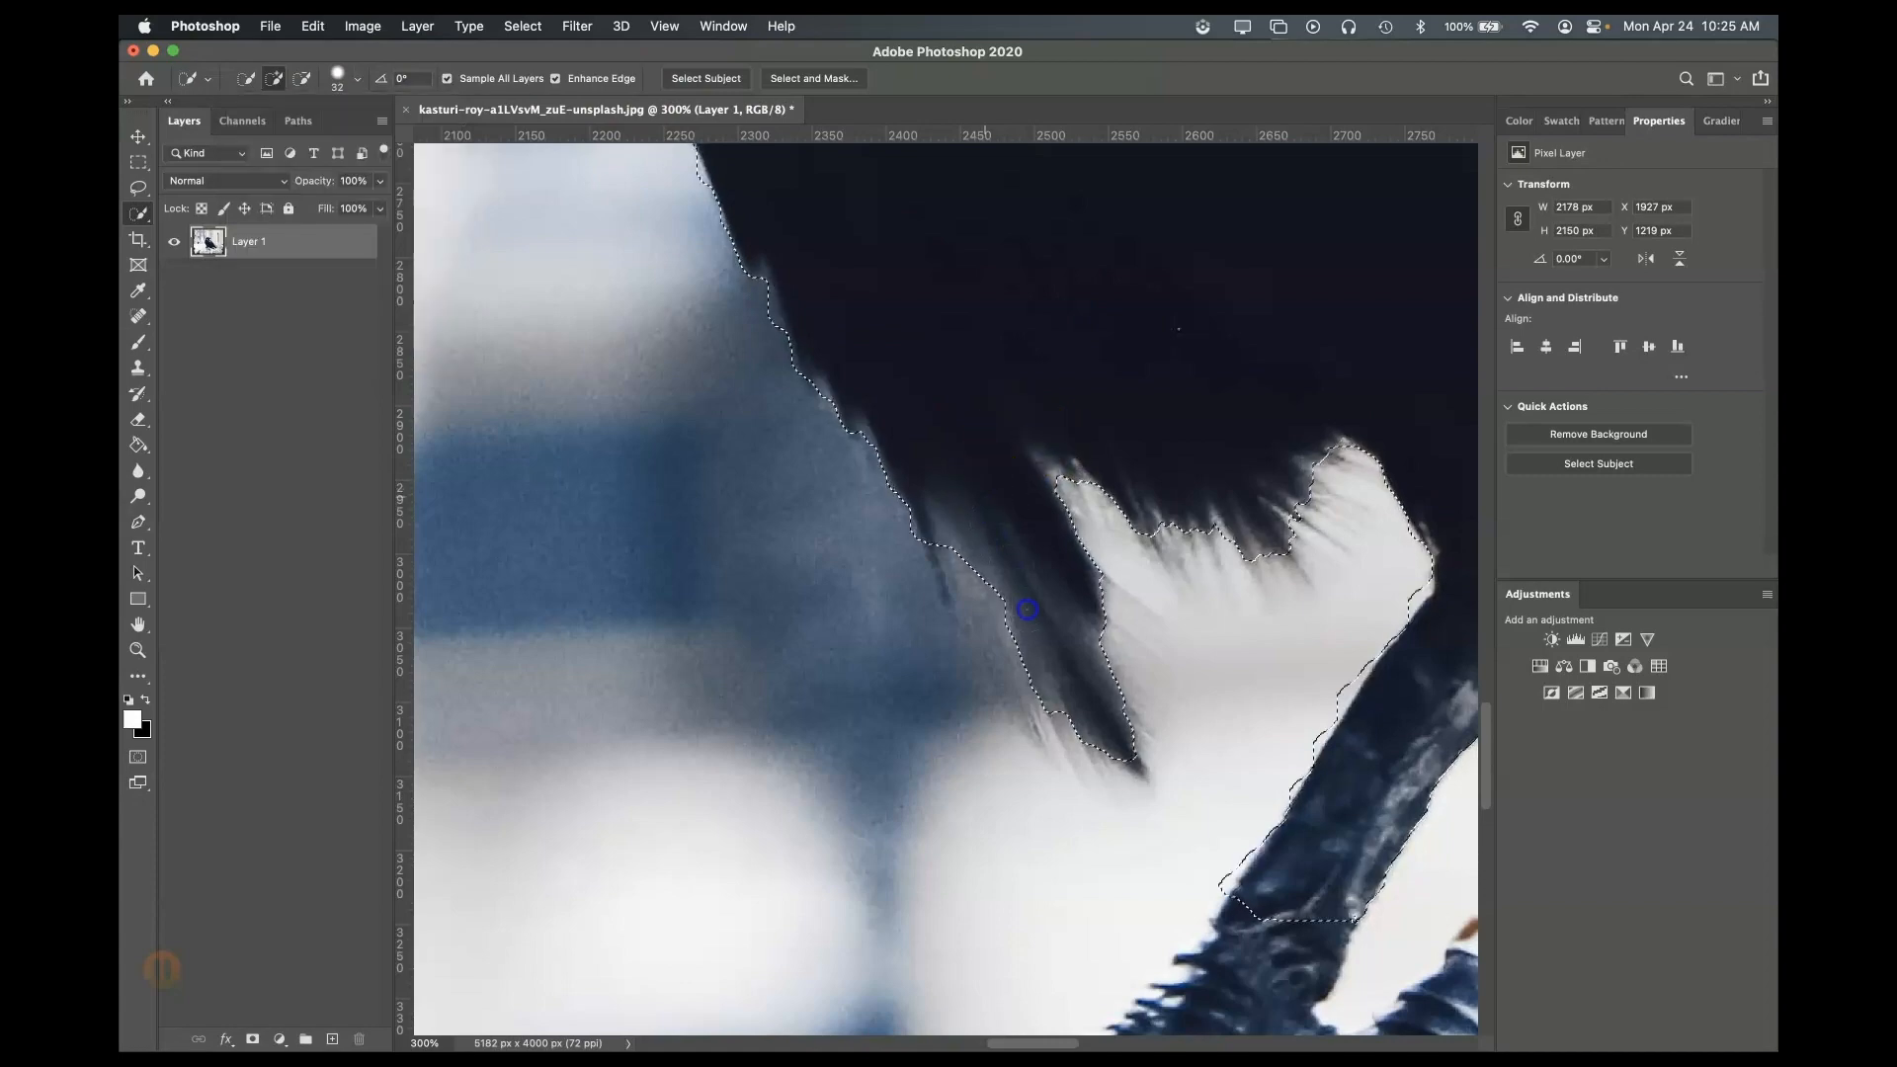
{"action": "left_click", "coordinate": [965, 534]}
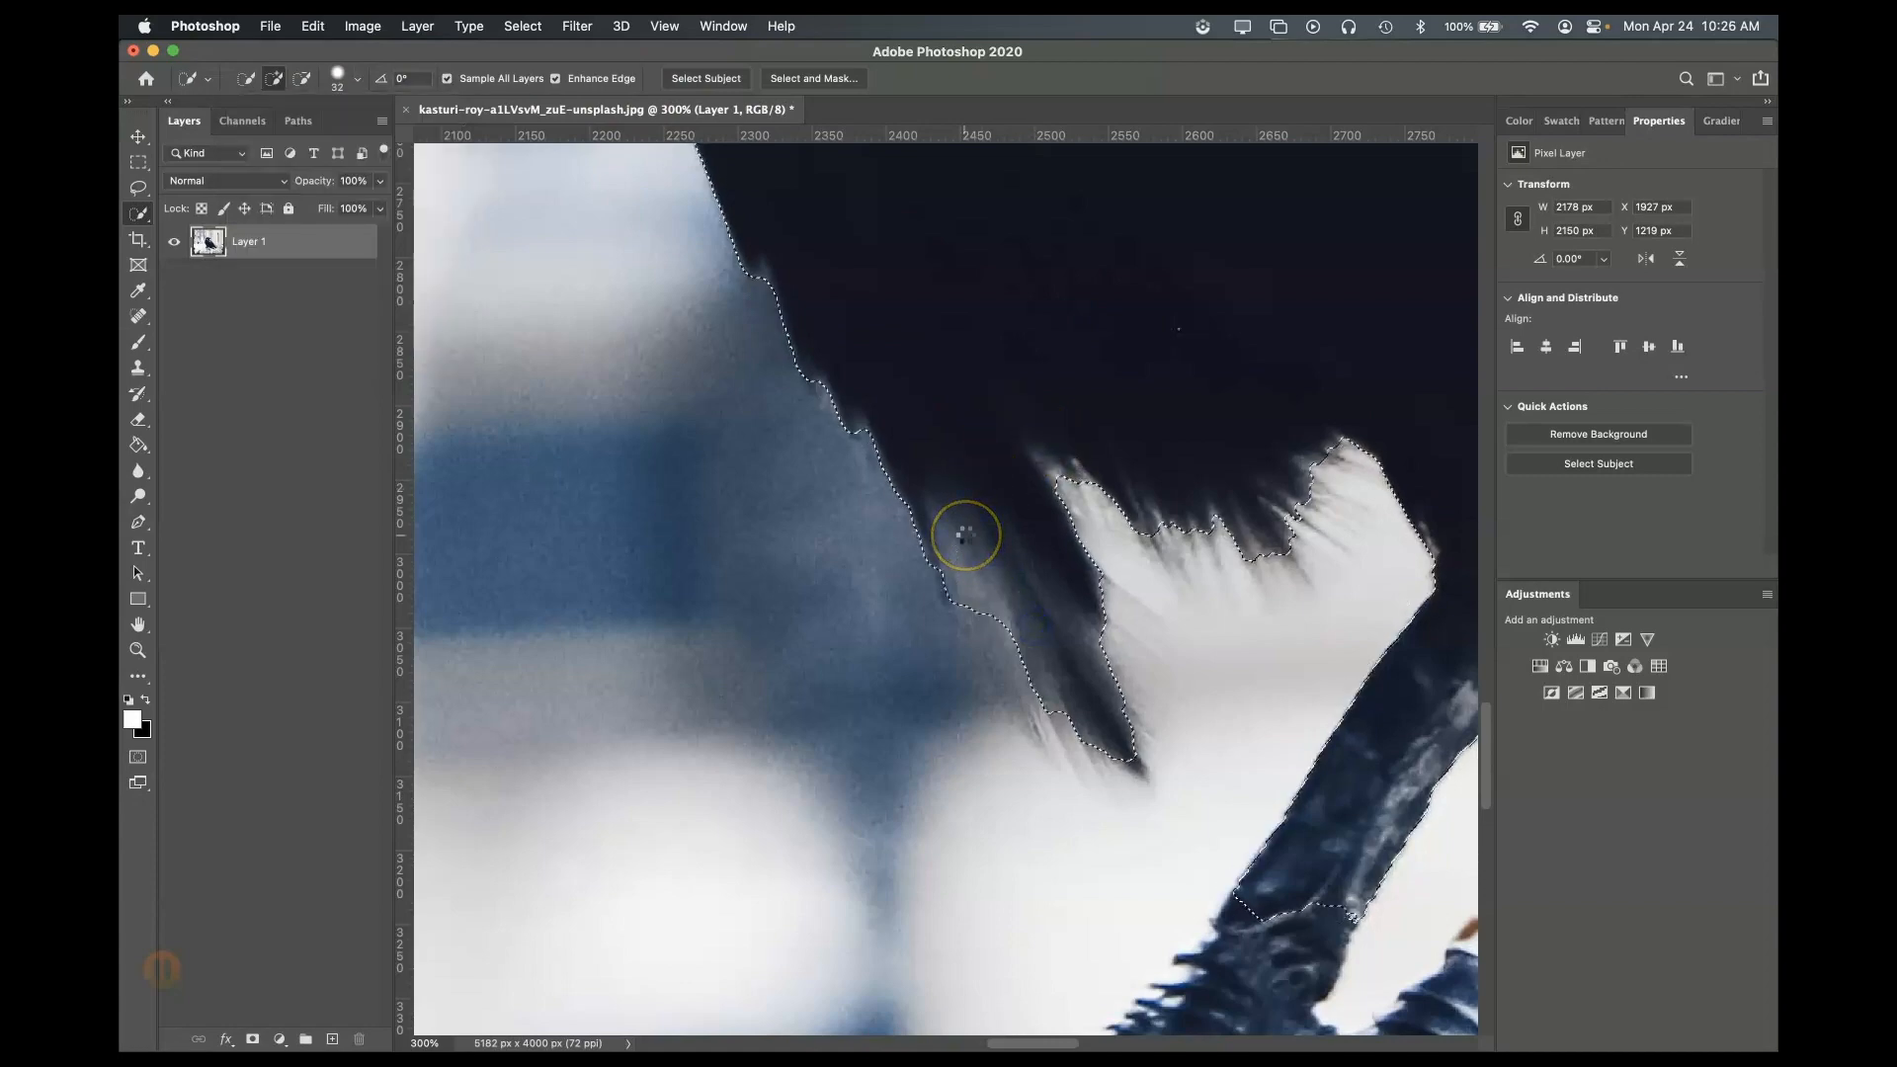
- Extend the selection over the raven's legs and feet, and subtract the background gap between the legs
{"action": "scroll", "coordinate": [965, 535], "scroll_direction": "right", "scroll_amount": 9}
{"action": "scroll", "coordinate": [965, 534], "scroll_direction": "down", "scroll_amount": 5}
{"action": "mouse_move", "coordinate": [1215, 444]}
{"action": "left_mouse_down"}
{"action": "mouse_move", "coordinate": [1261, 370]}
{"action": "mouse_move", "coordinate": [1231, 383]}
{"action": "mouse_move", "coordinate": [1259, 335]}
{"action": "left_mouse_up"}
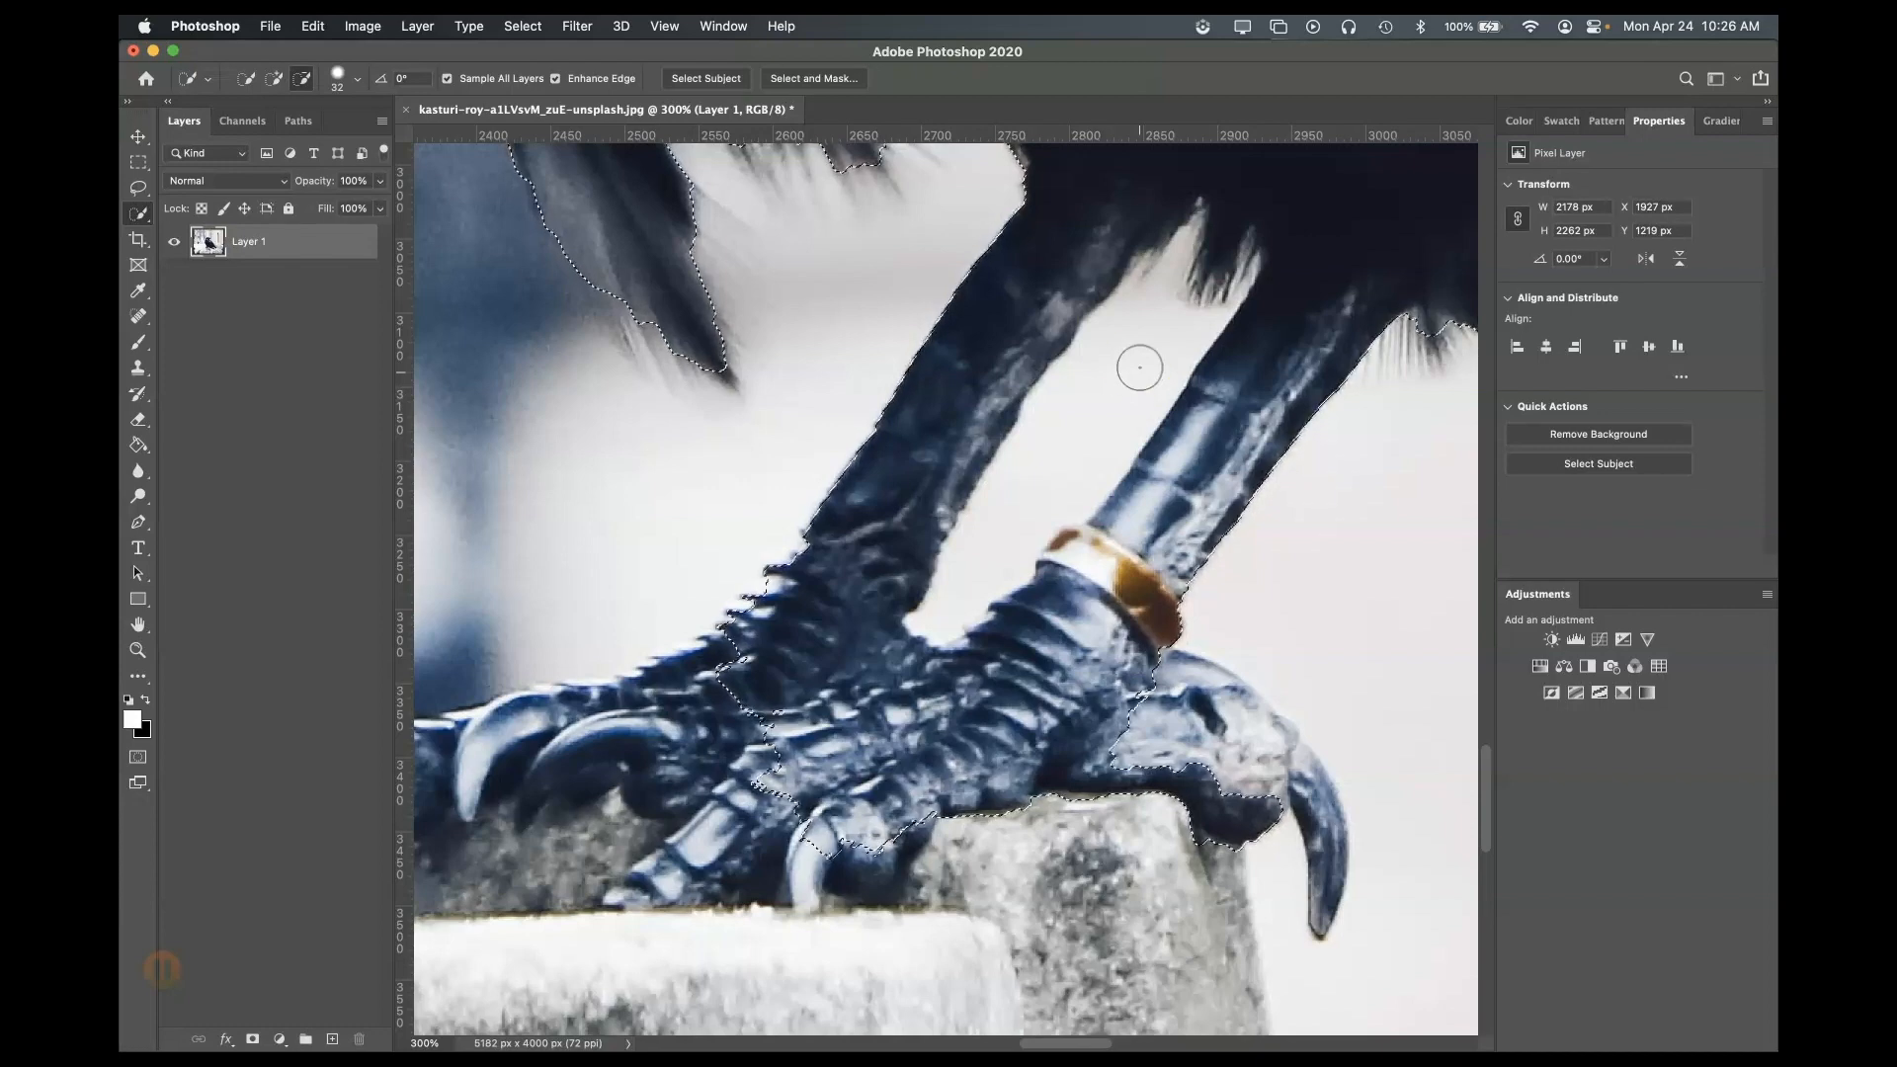
{"action": "left_click_drag", "start_coordinate": [1144, 353], "coordinate": [1116, 400]}
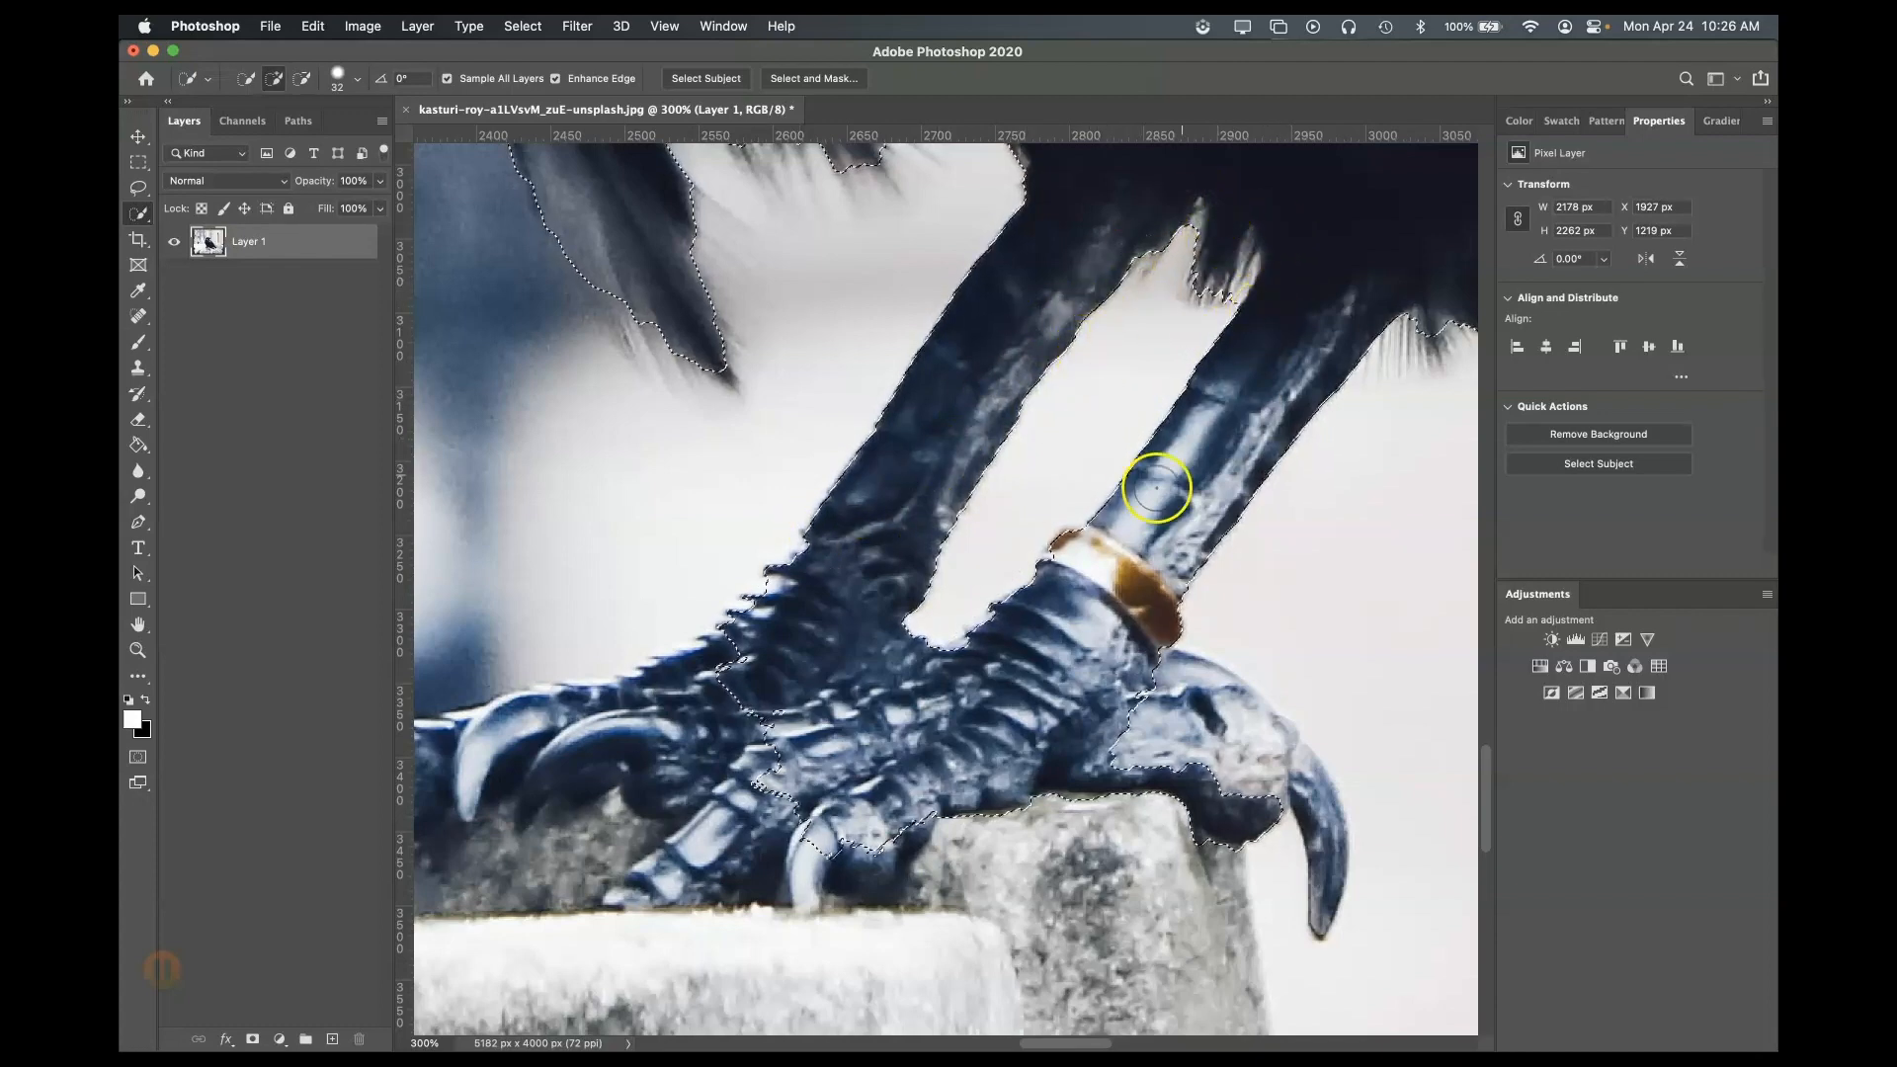
{"action": "scroll", "coordinate": [1228, 305], "scroll_direction": "up", "scroll_amount": 3}
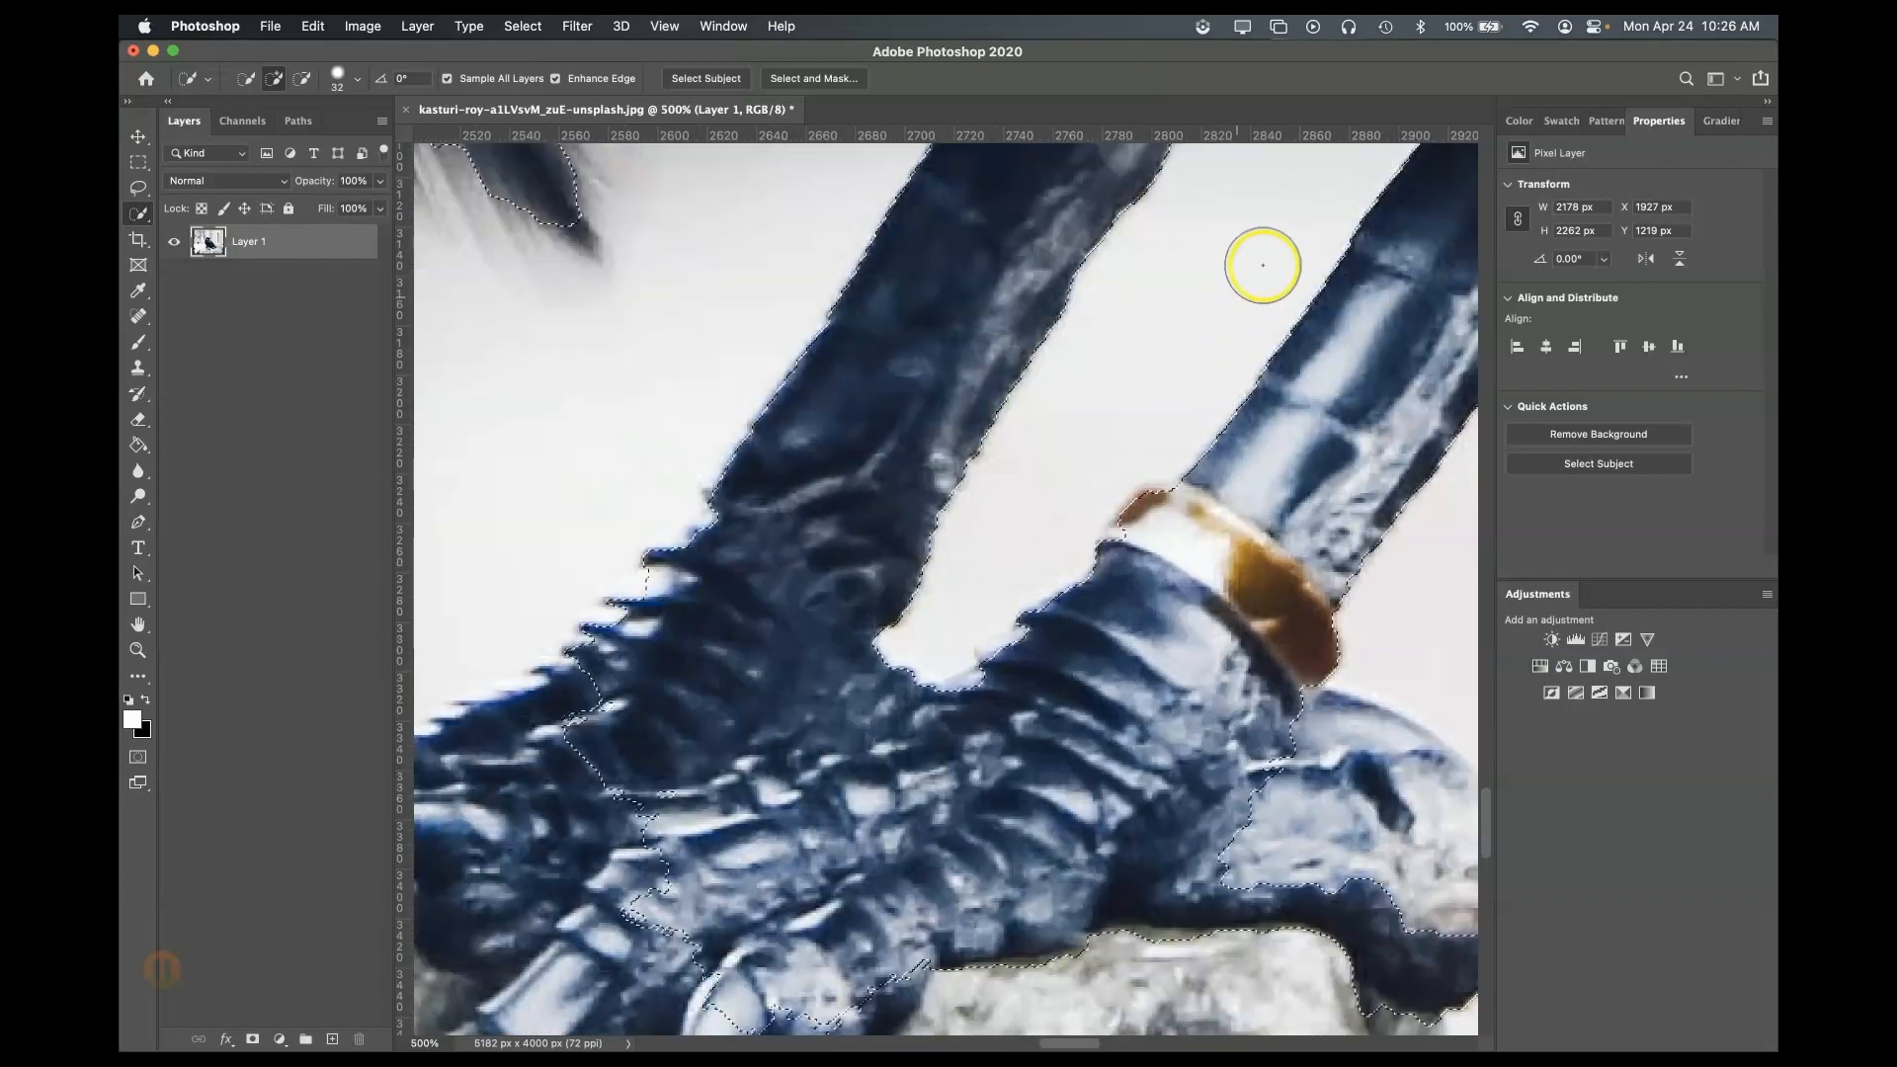
{"action": "mouse_move", "coordinate": [1270, 248]}
{"action": "left_mouse_down"}
{"action": "mouse_move", "coordinate": [538, 1008]}
{"action": "mouse_move", "coordinate": [683, 989]}
{"action": "left_mouse_up"}
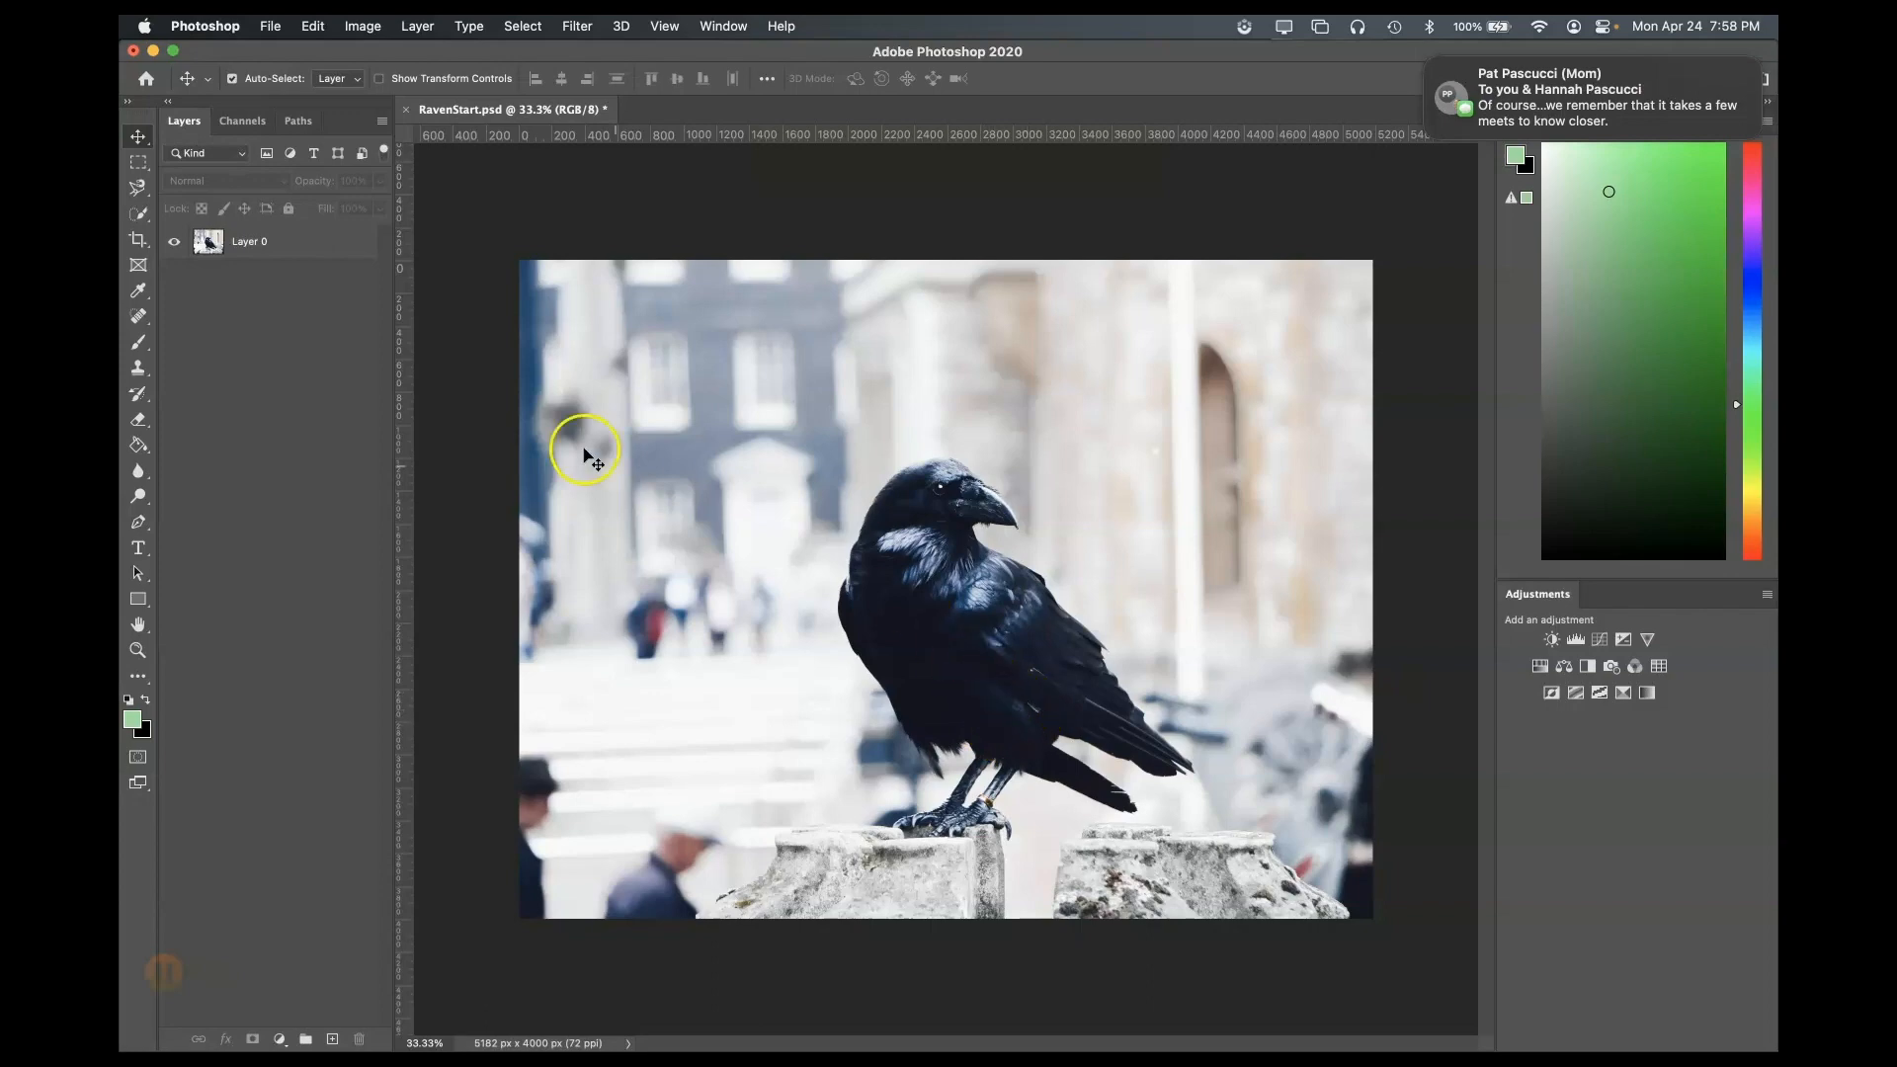
- Add a new layer above Layer 0 in RavenStart.psd and paste the copied raven onto it
{"action": "left_click", "coordinate": [335, 1040]}
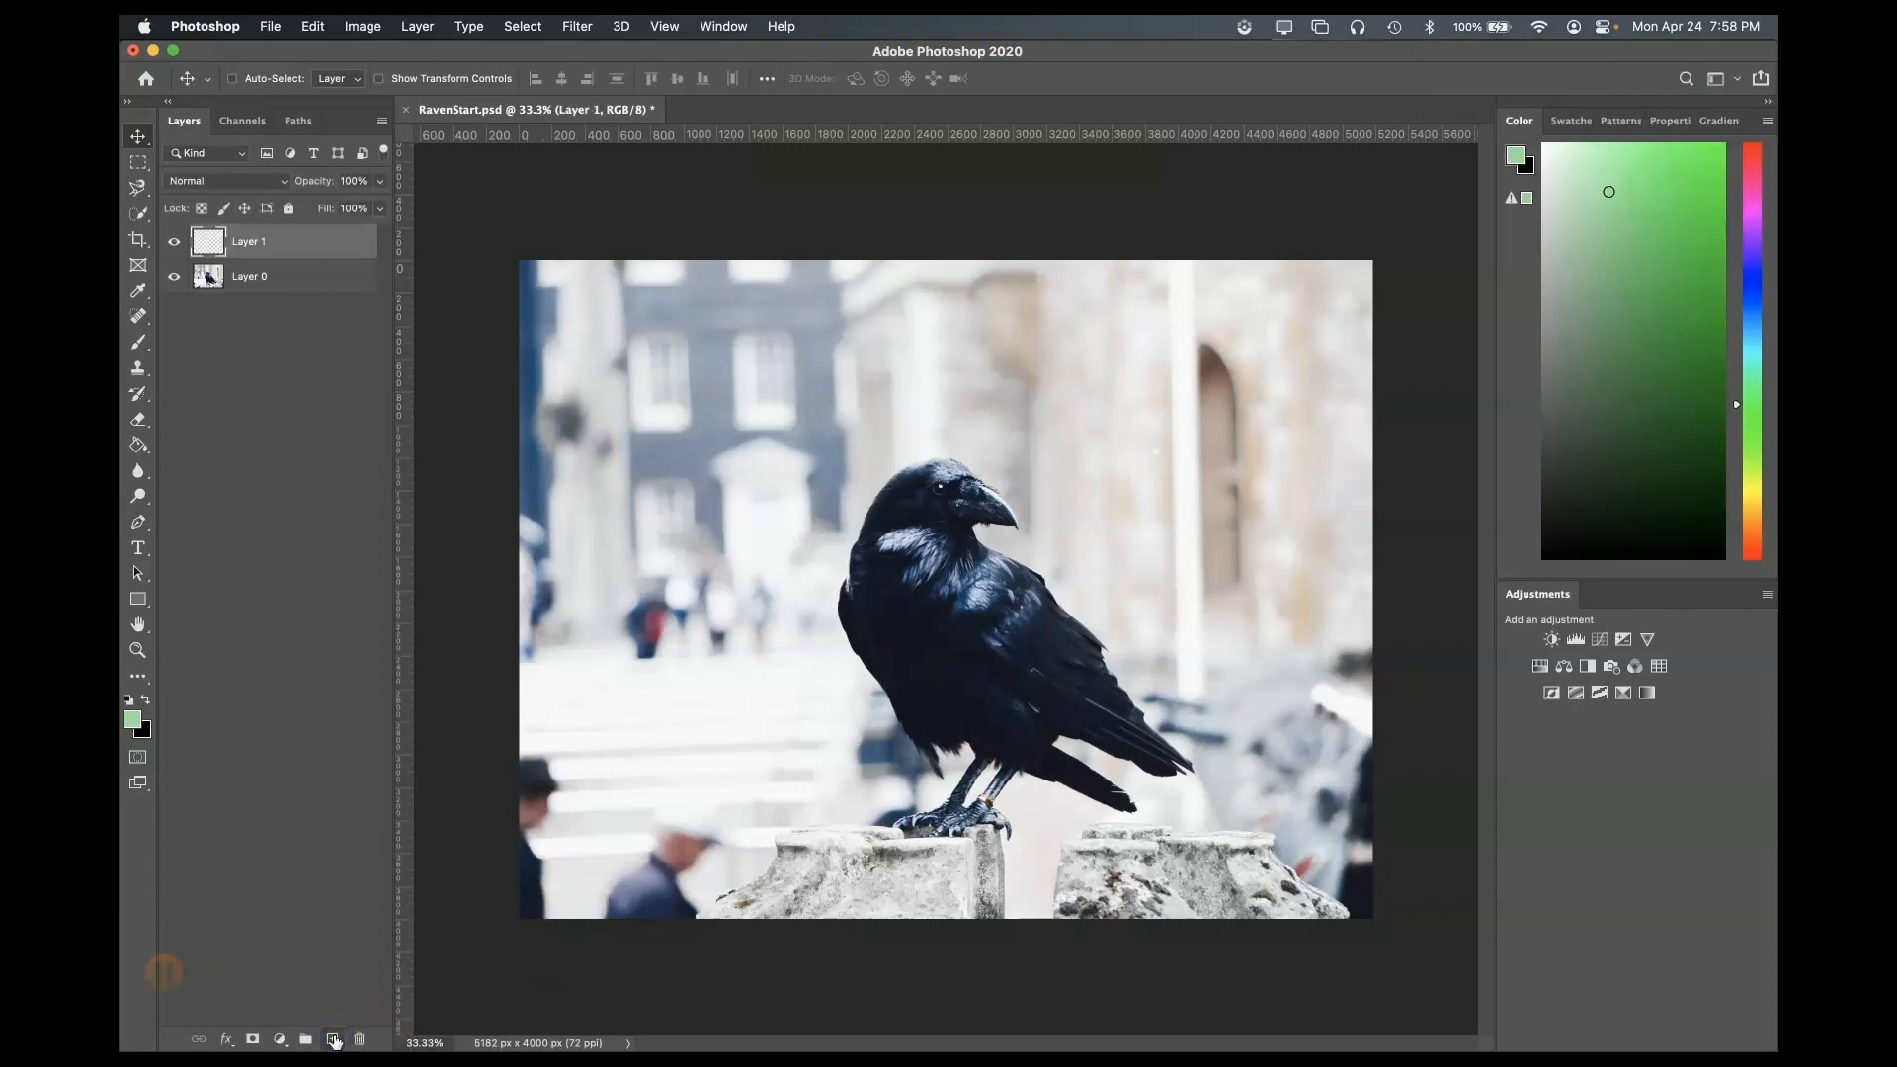
{"action": "key", "text": "super+v"}
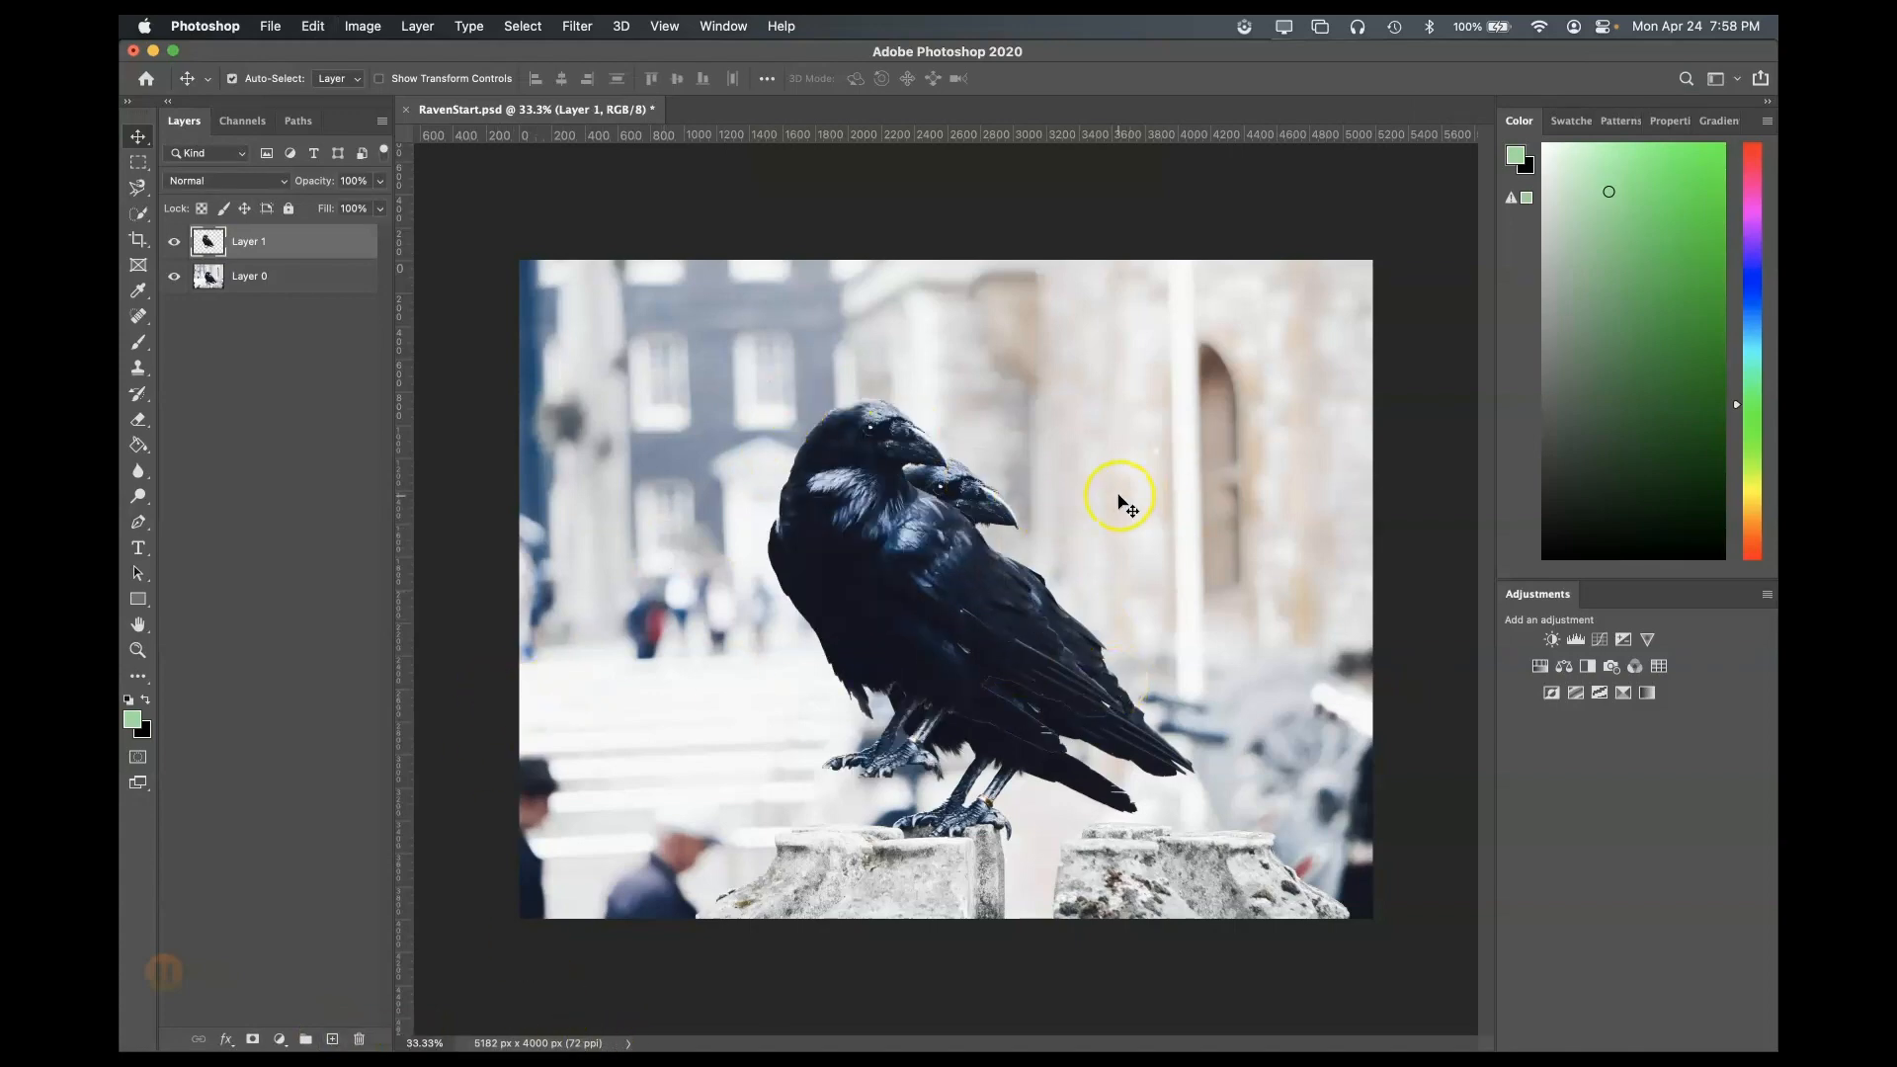
- Align the pasted raven on Layer 1 exactly over the original bird and convert the layer to a Smart Object
{"action": "left_click_drag", "start_coordinate": [852, 560], "coordinate": [929, 626]}
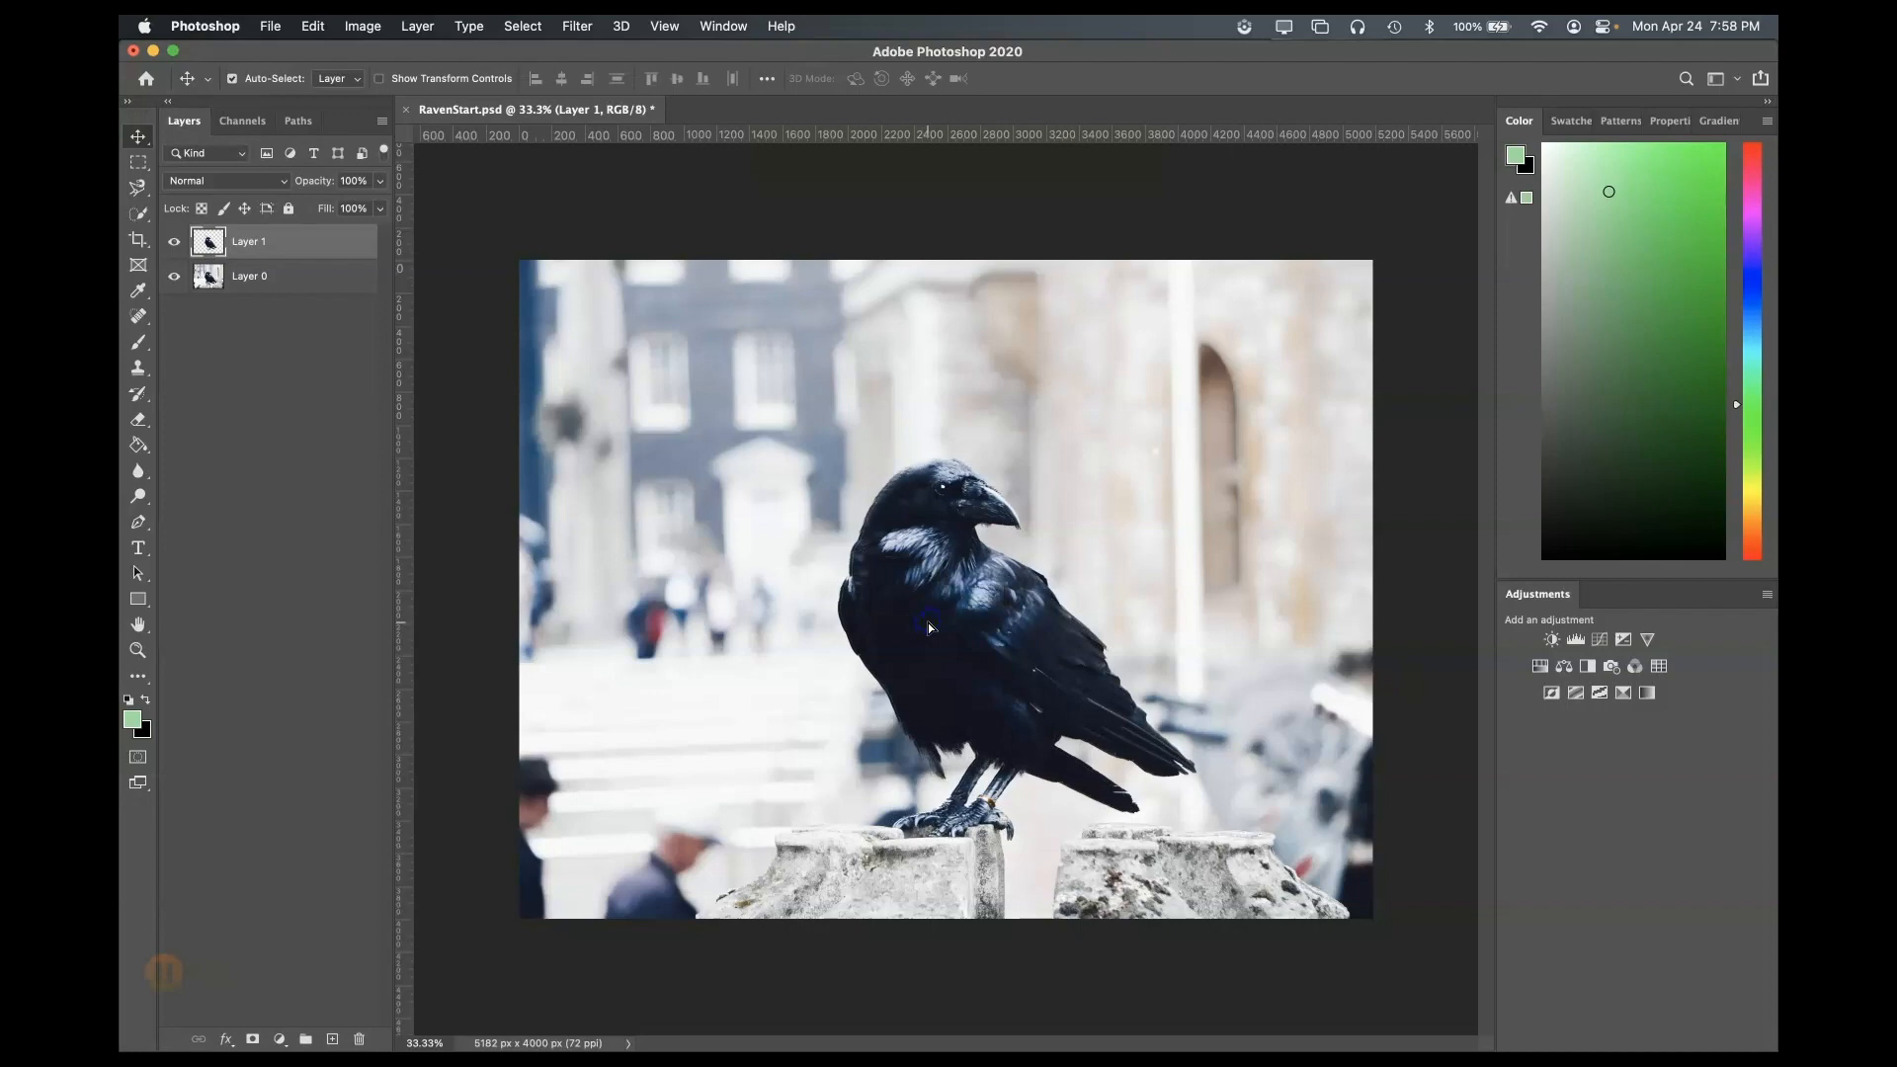
{"action": "left_click", "coordinate": [319, 246]}
{"action": "left_click", "coordinate": [417, 26]}
{"action": "mouse_move", "coordinate": [547, 402]}
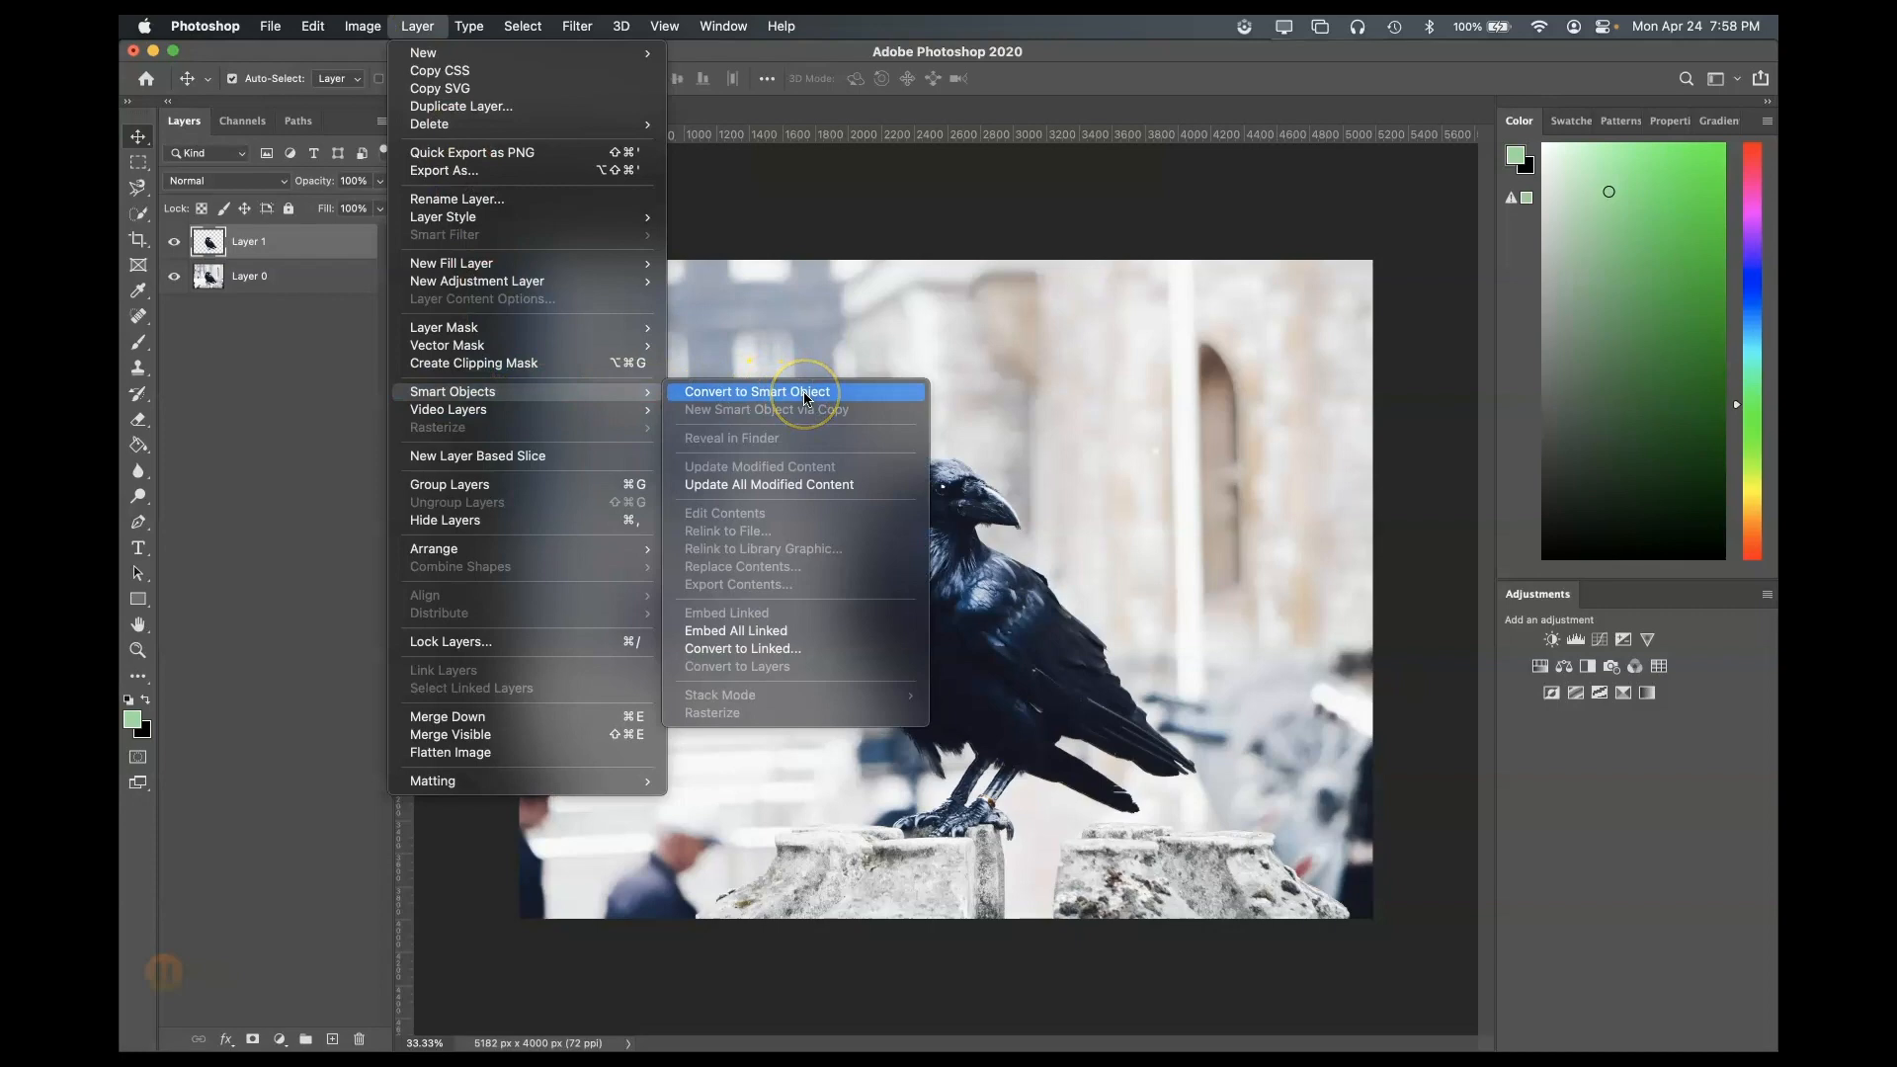
{"action": "left_click", "coordinate": [805, 393]}
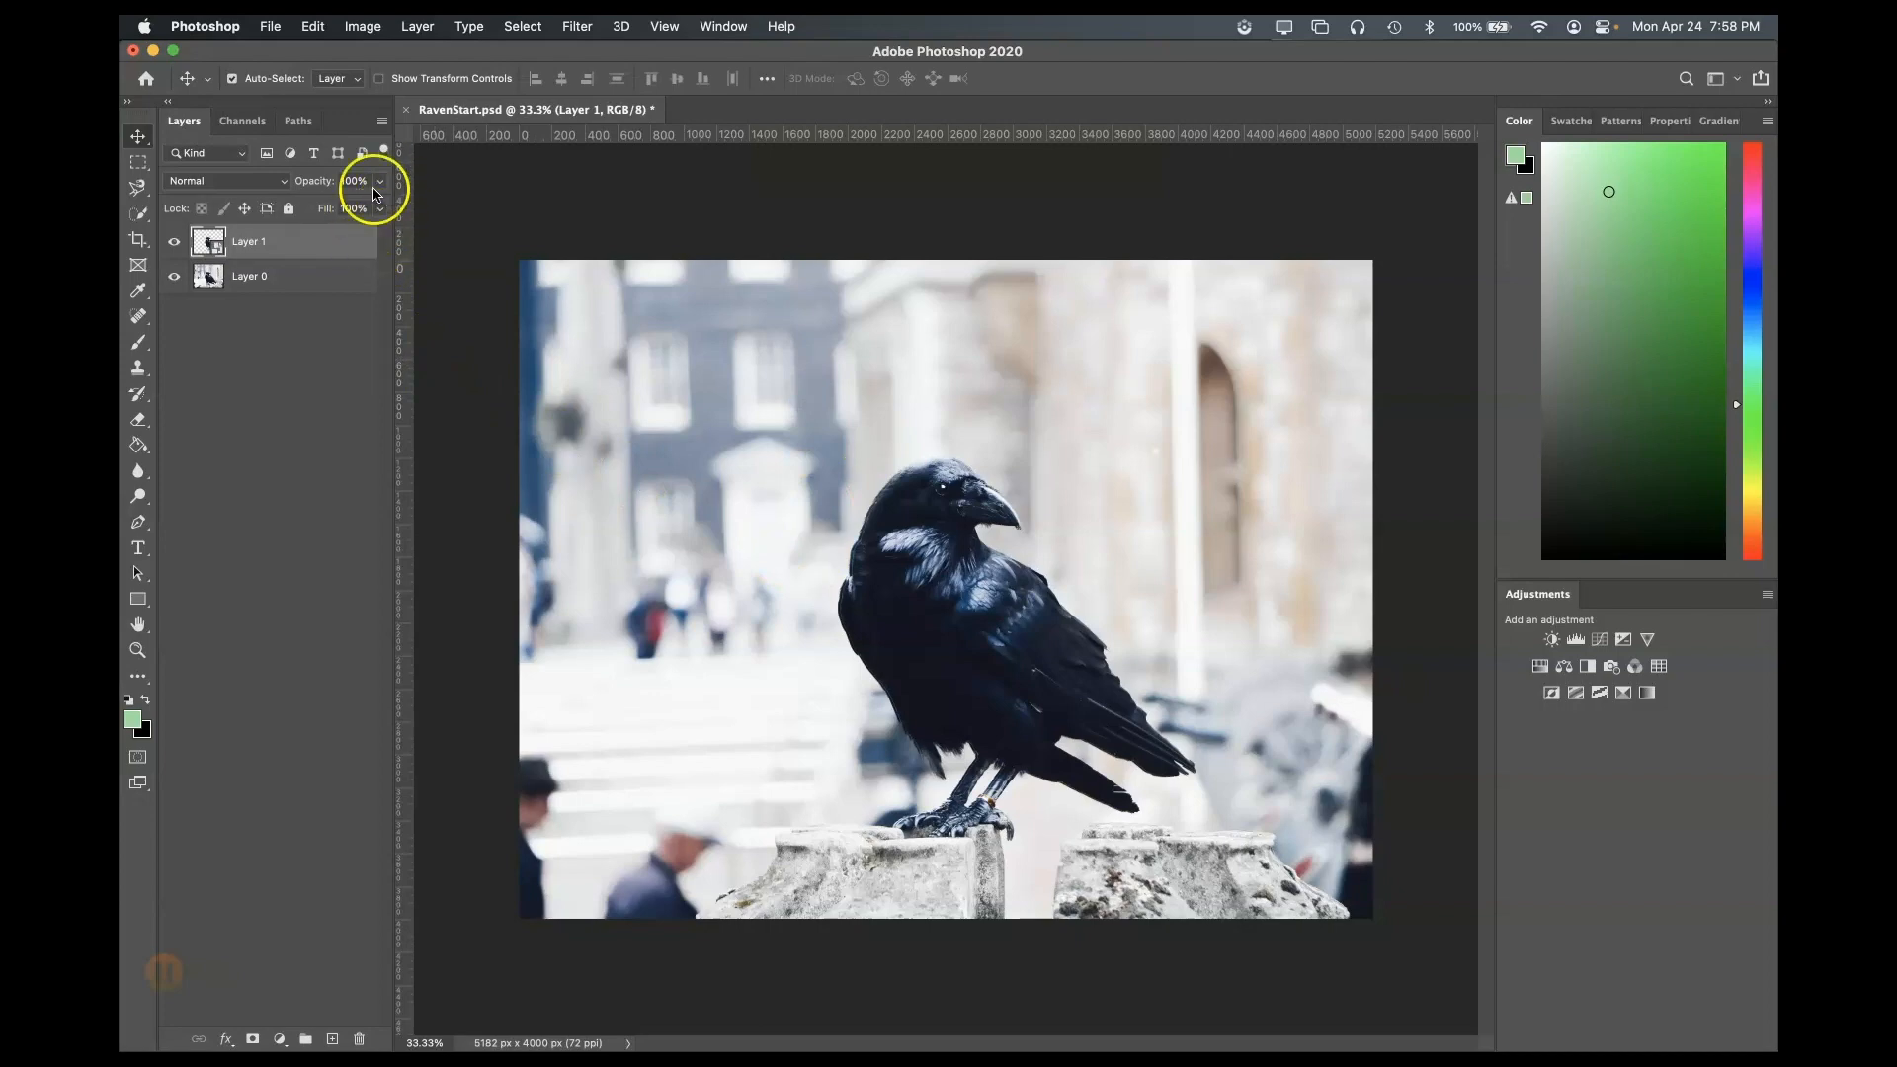
- Apply a Gaussian Blur smart filter with a radius of 8 pixels to Layer 1
{"action": "left_click", "coordinate": [579, 25]}
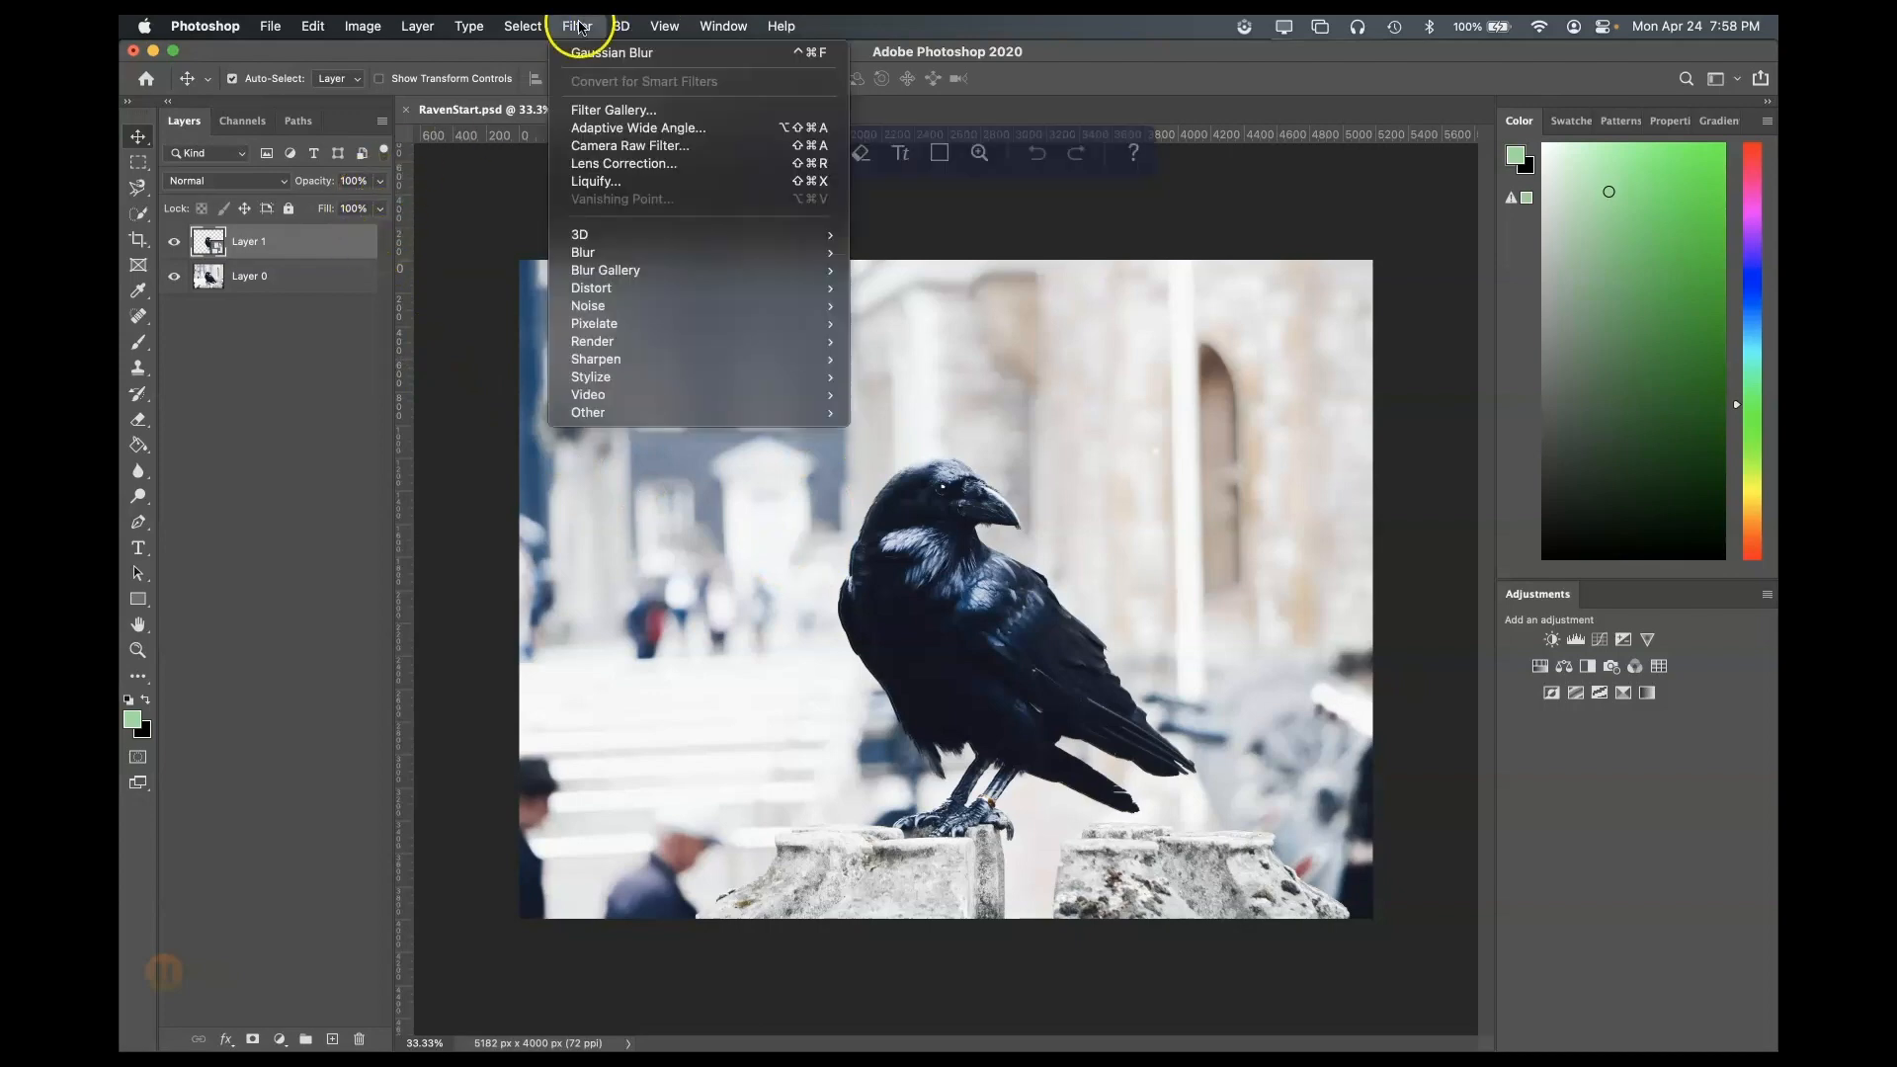
{"action": "mouse_move", "coordinate": [724, 261]}
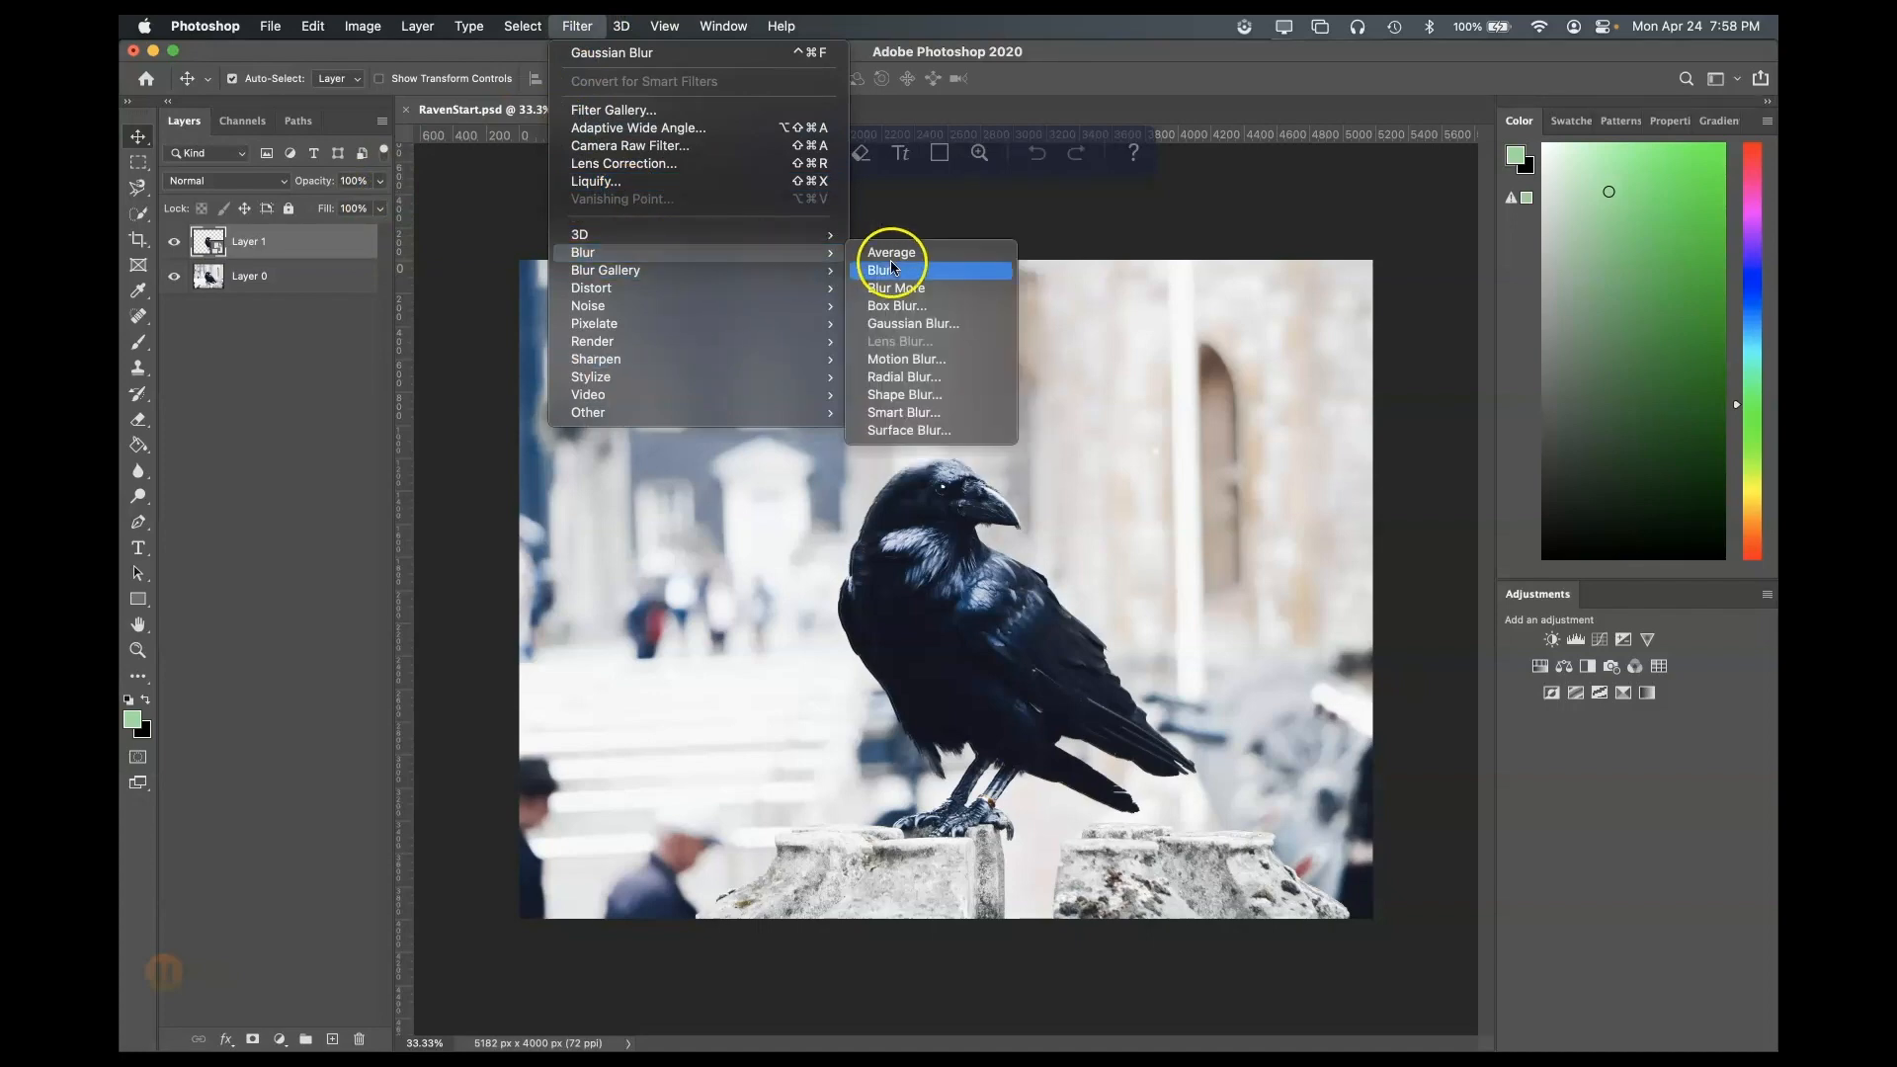
{"action": "left_click", "coordinate": [966, 330]}
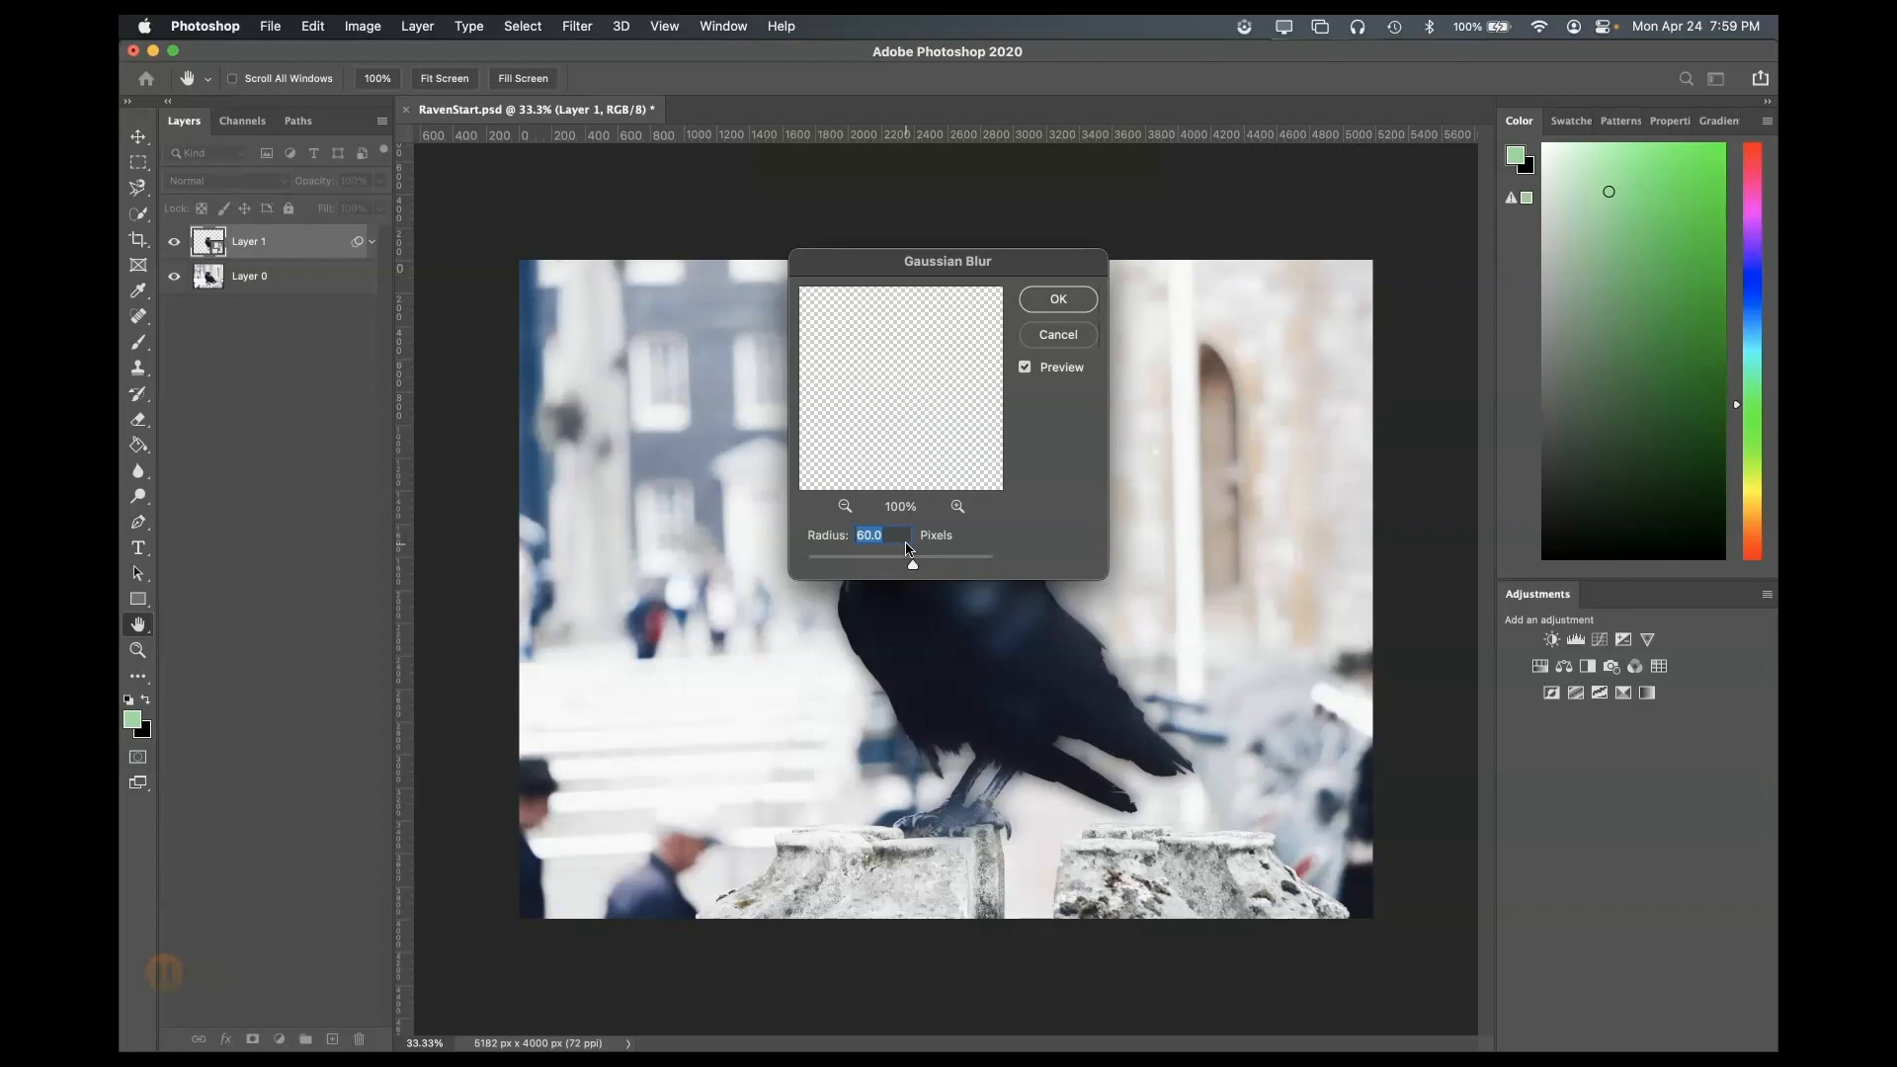
{"action": "left_click_drag", "start_coordinate": [978, 364], "coordinate": [1053, 463]}
{"action": "left_click", "coordinate": [1075, 298]}
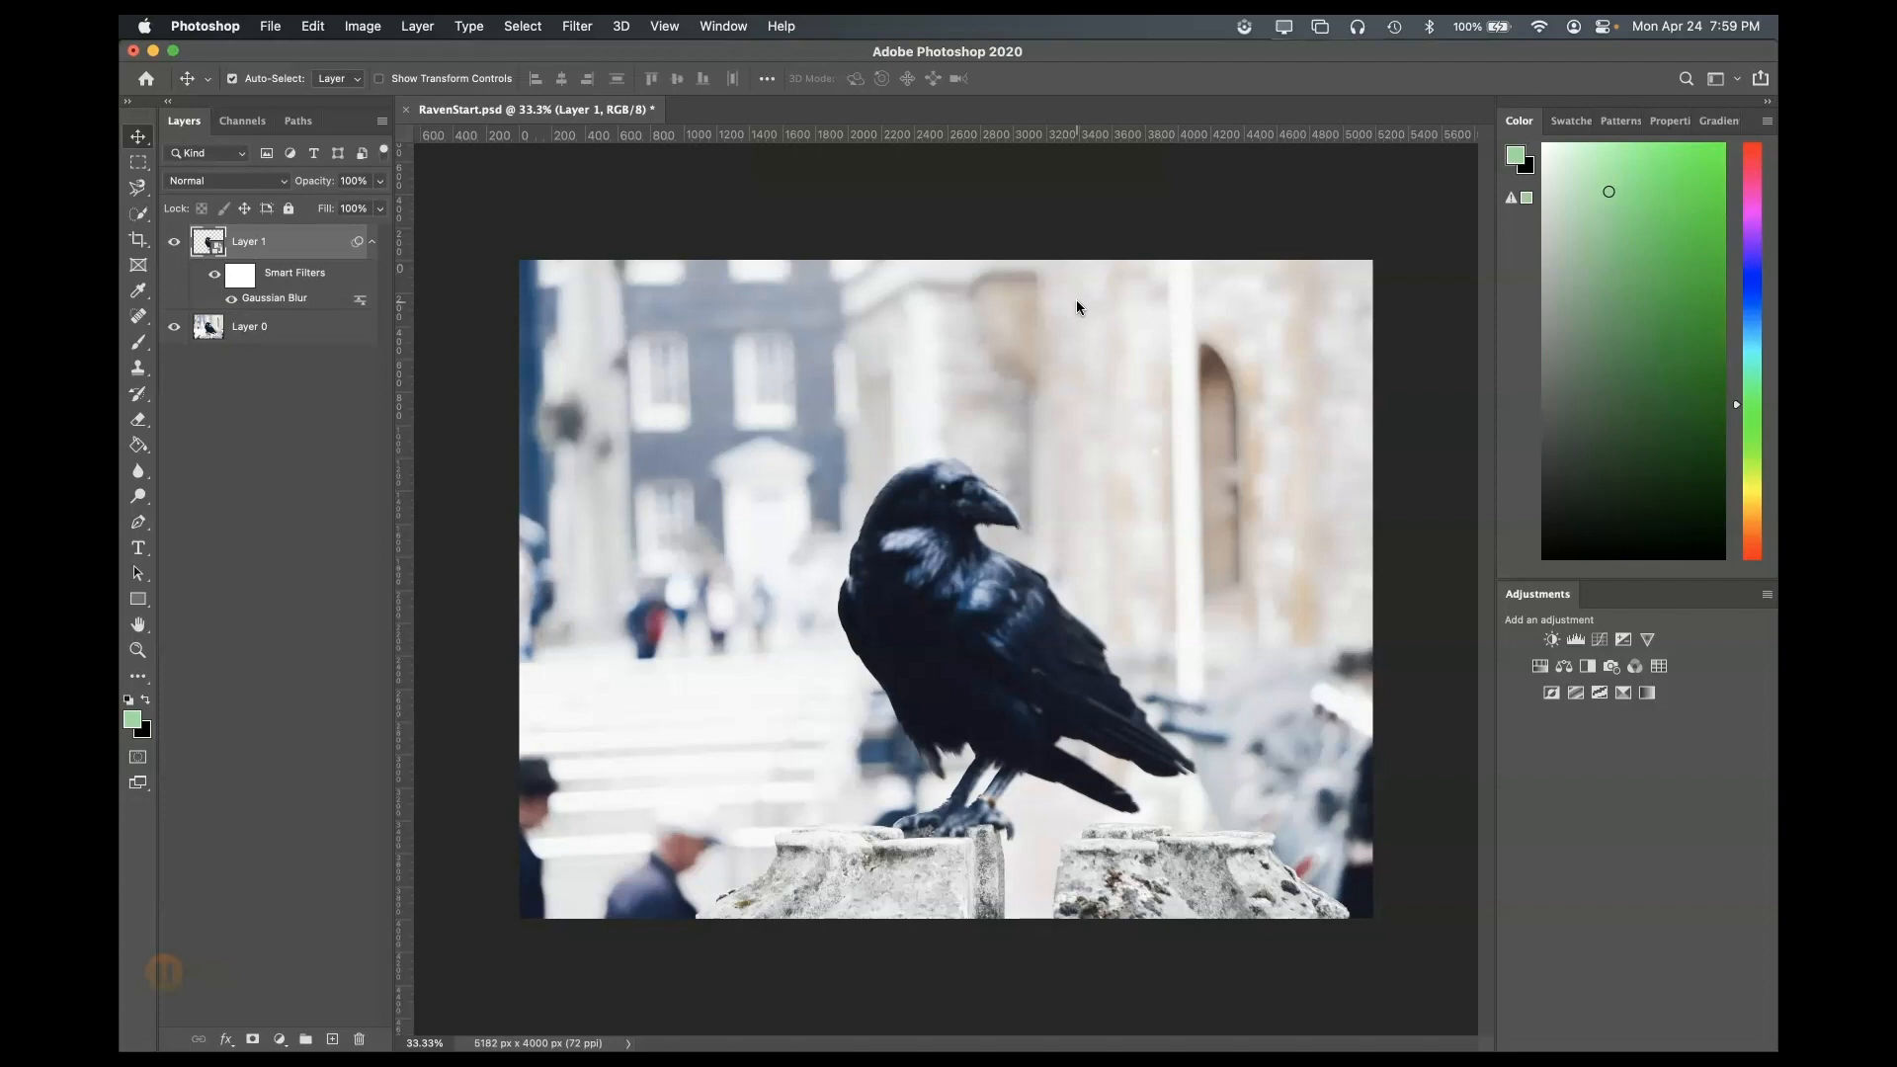
- Duplicate Layer 1 and set the Gaussian Blur radius of the copy to 60 pixels
{"action": "left_click_drag", "start_coordinate": [360, 263], "coordinate": [332, 1040]}
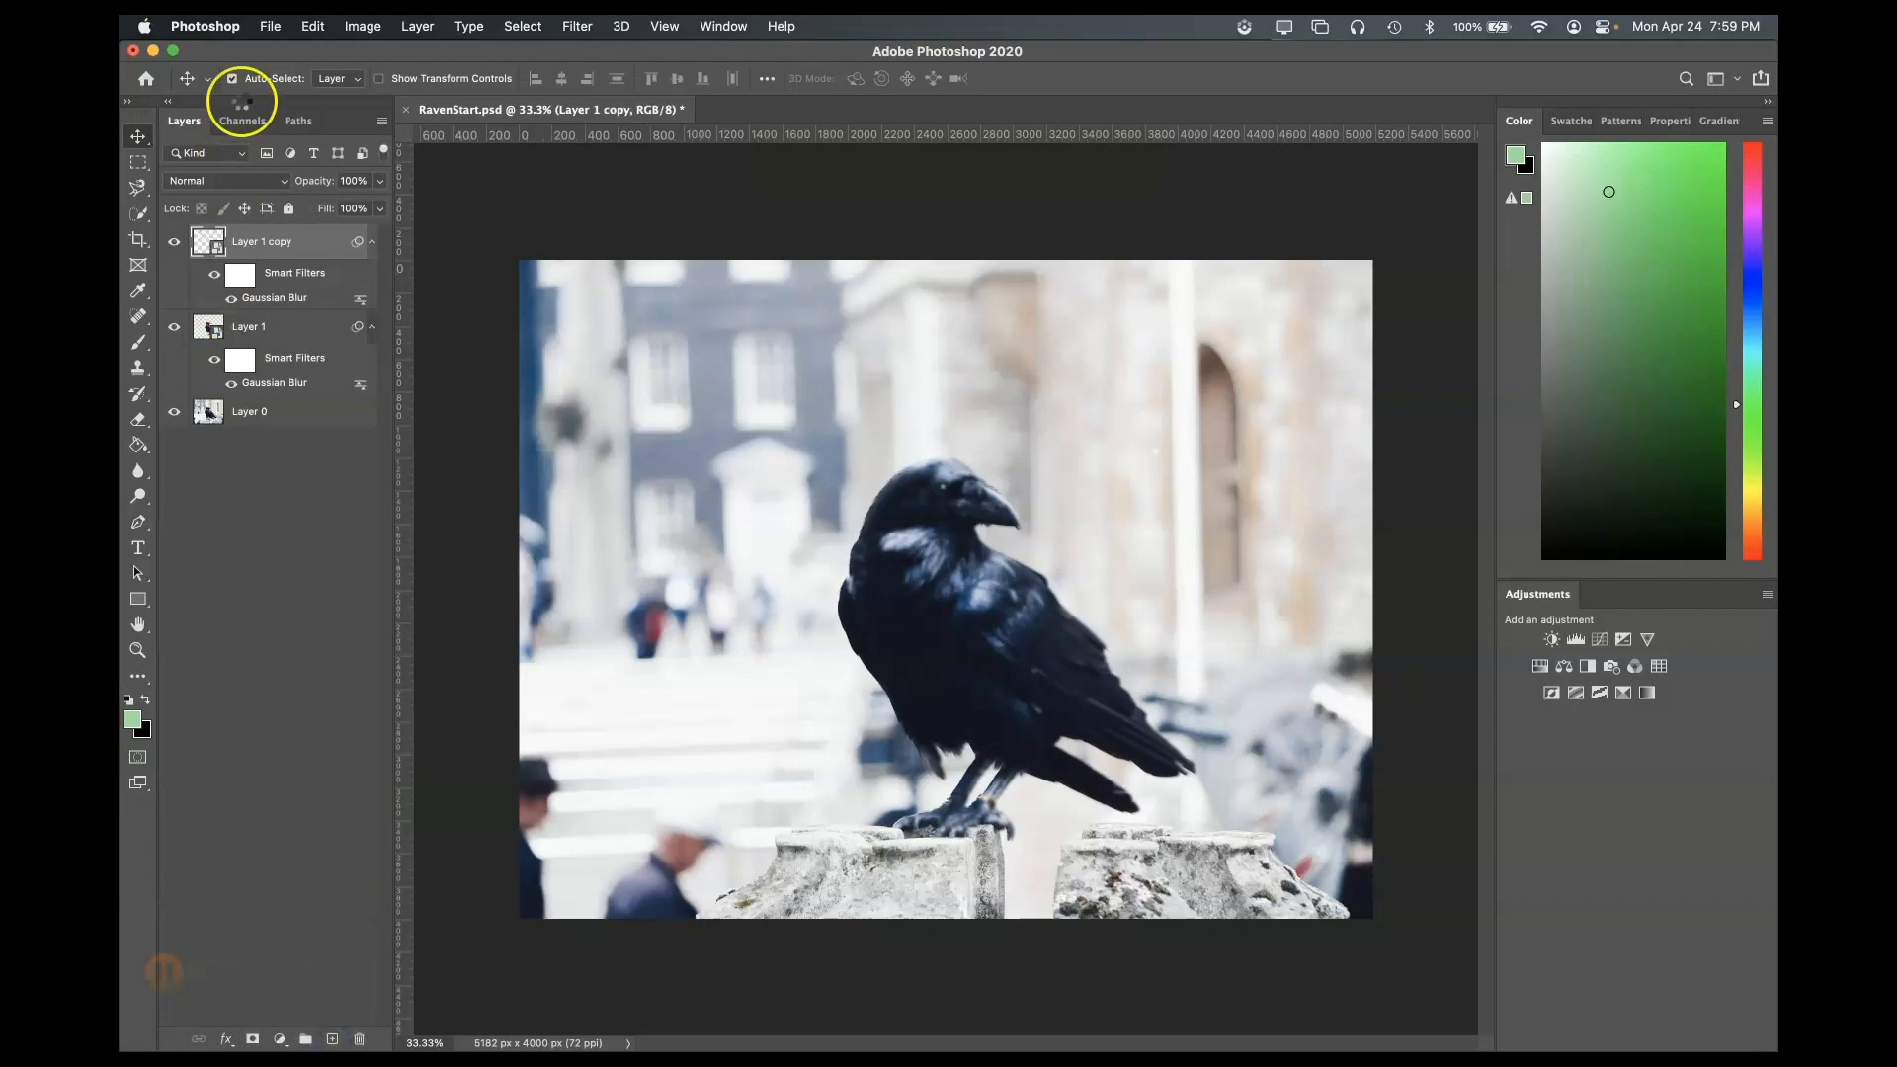
{"action": "double_click", "coordinate": [290, 299]}
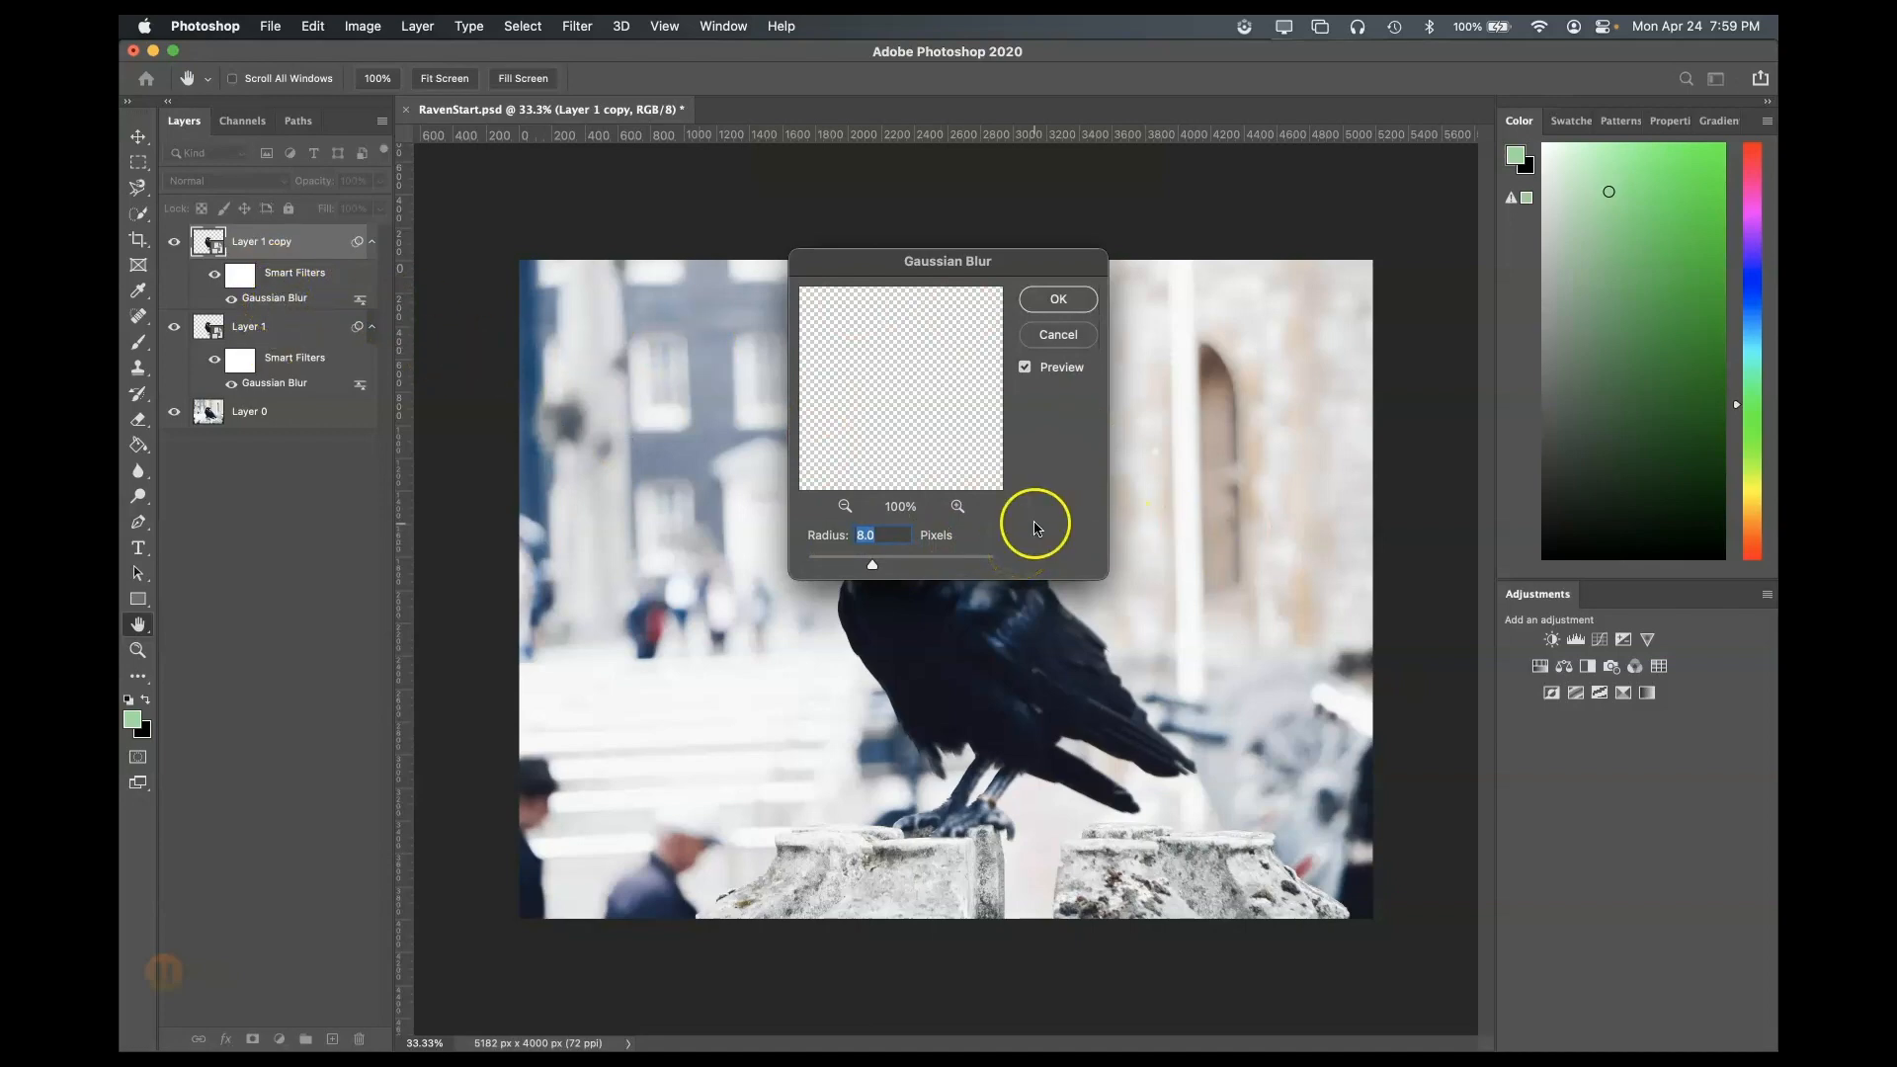
{"action": "left_click", "coordinate": [902, 534]}
{"action": "left_click", "coordinate": [1051, 459]}
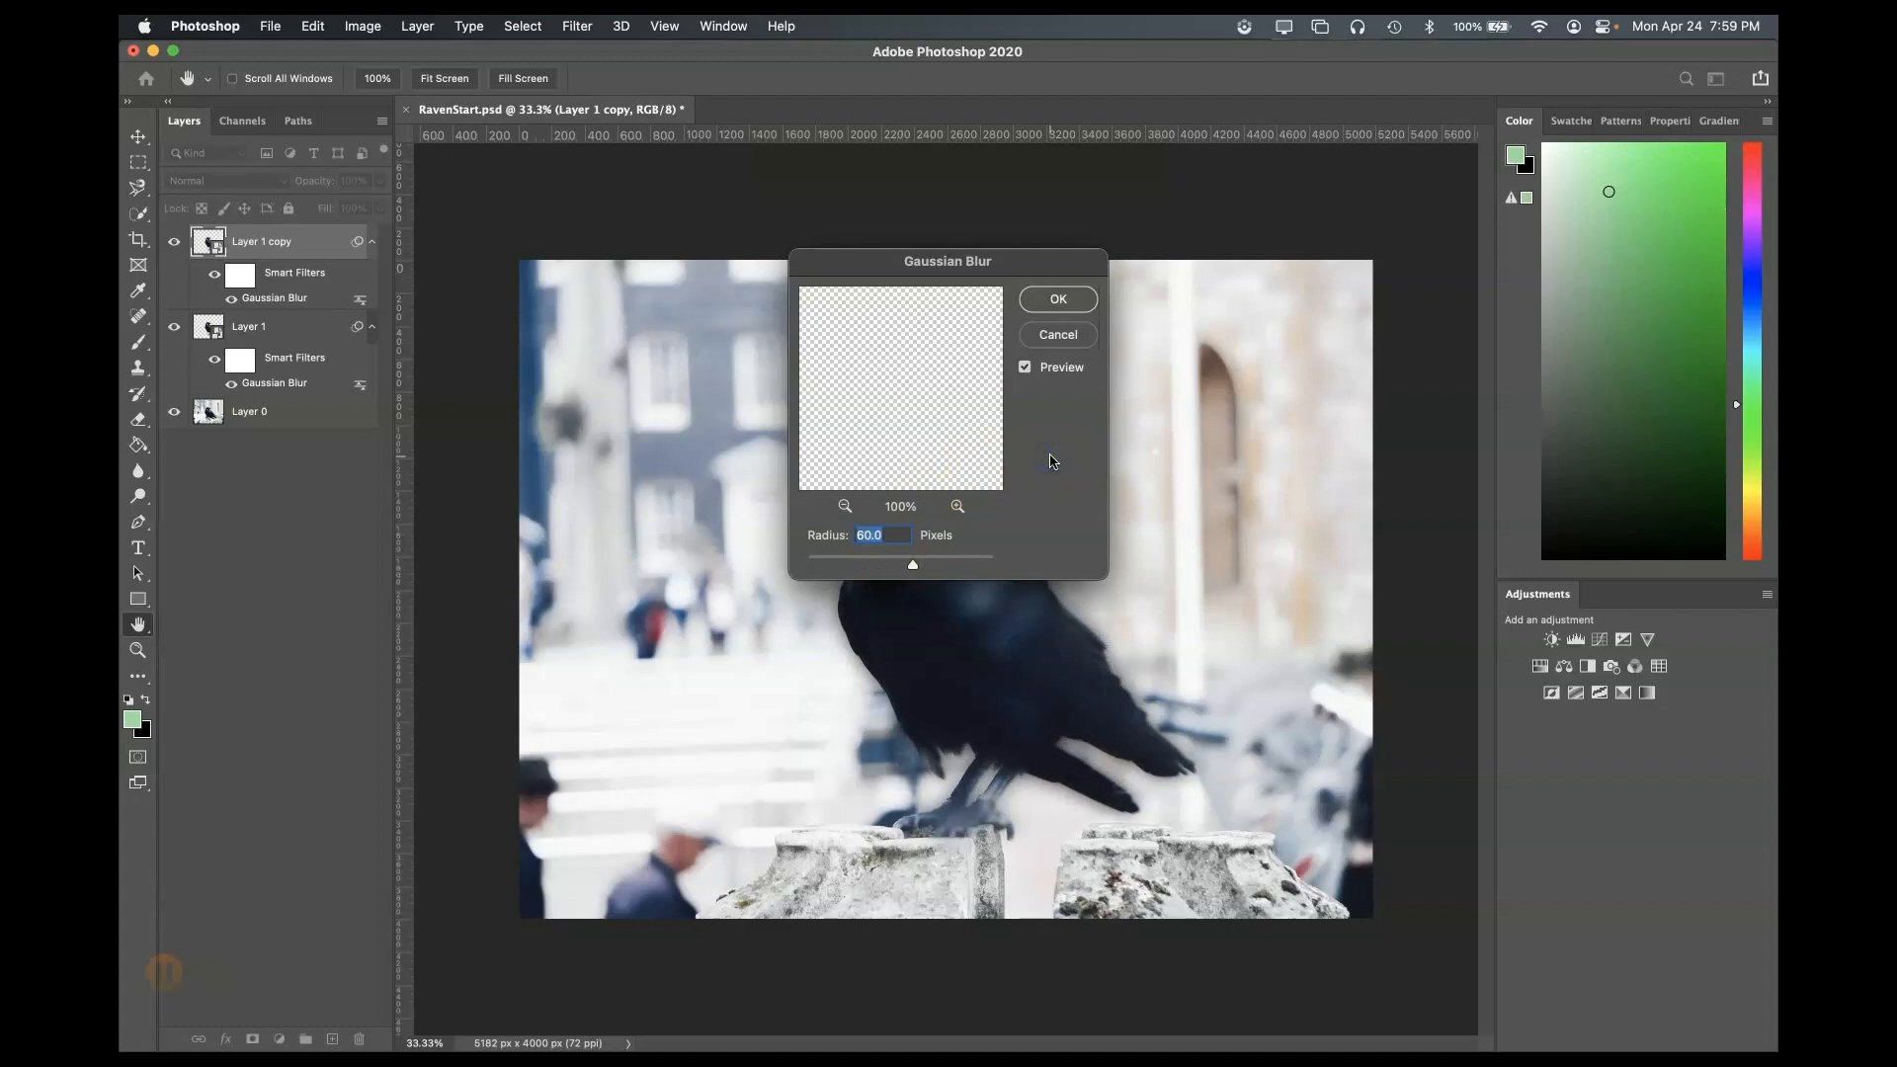
{"action": "left_click", "coordinate": [1080, 308]}
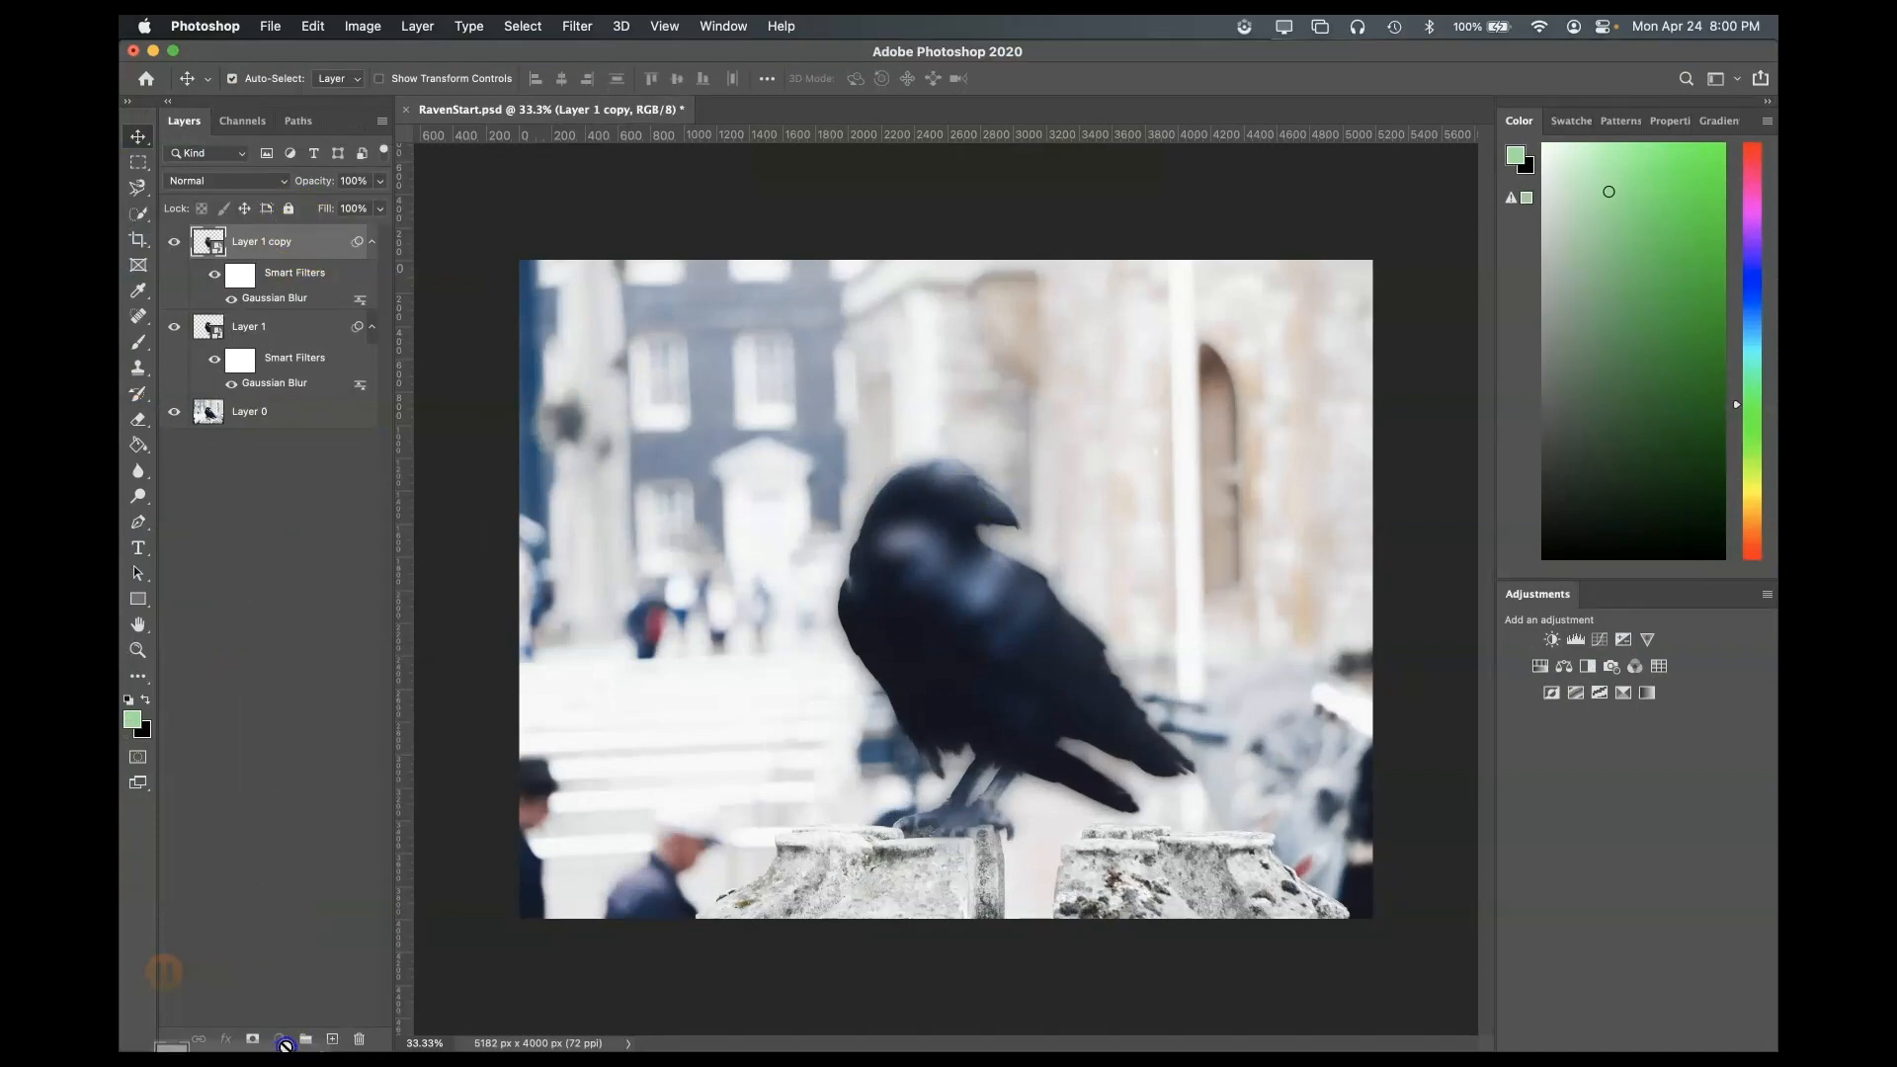
- Duplicate Layer 1 copy and set the new duplicate's Gaussian Blur radius to 250 pixels
{"action": "left_click_drag", "start_coordinate": [285, 1045], "coordinate": [327, 1043]}
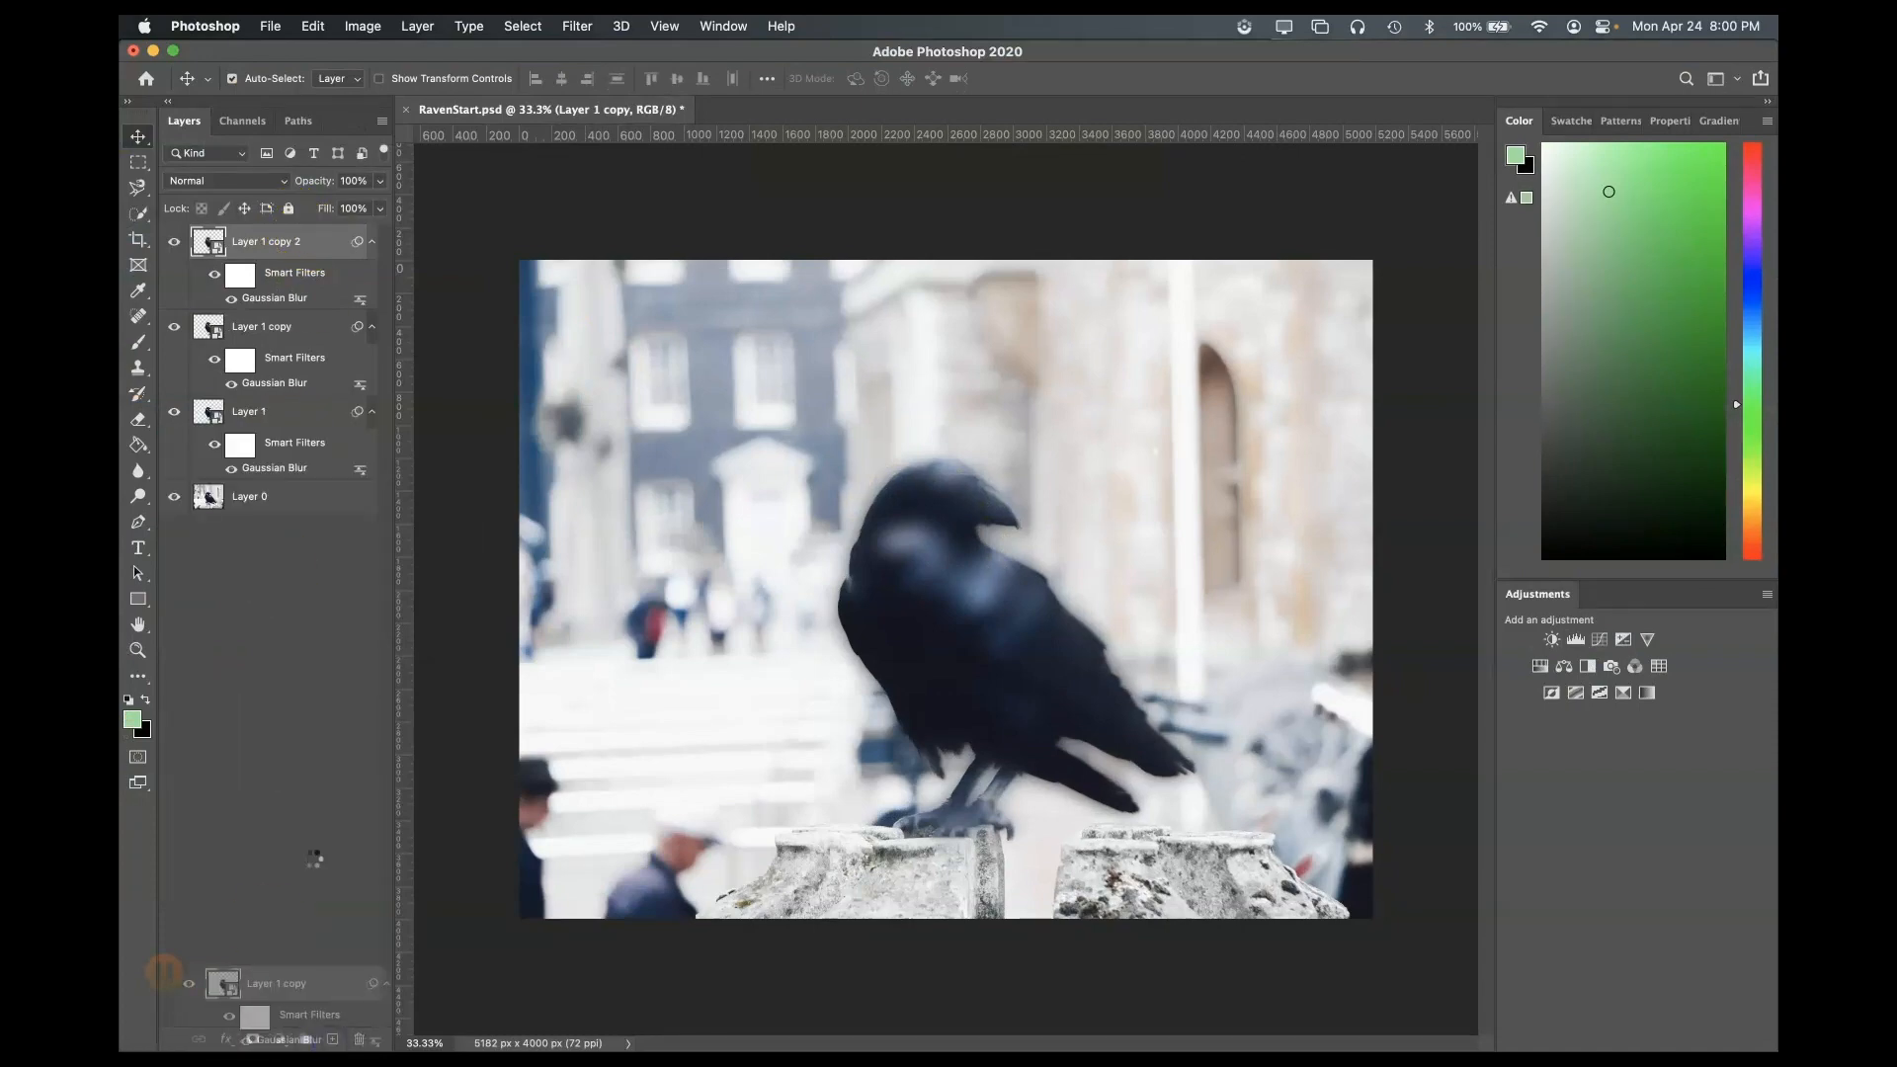
{"action": "double_click", "coordinate": [286, 300]}
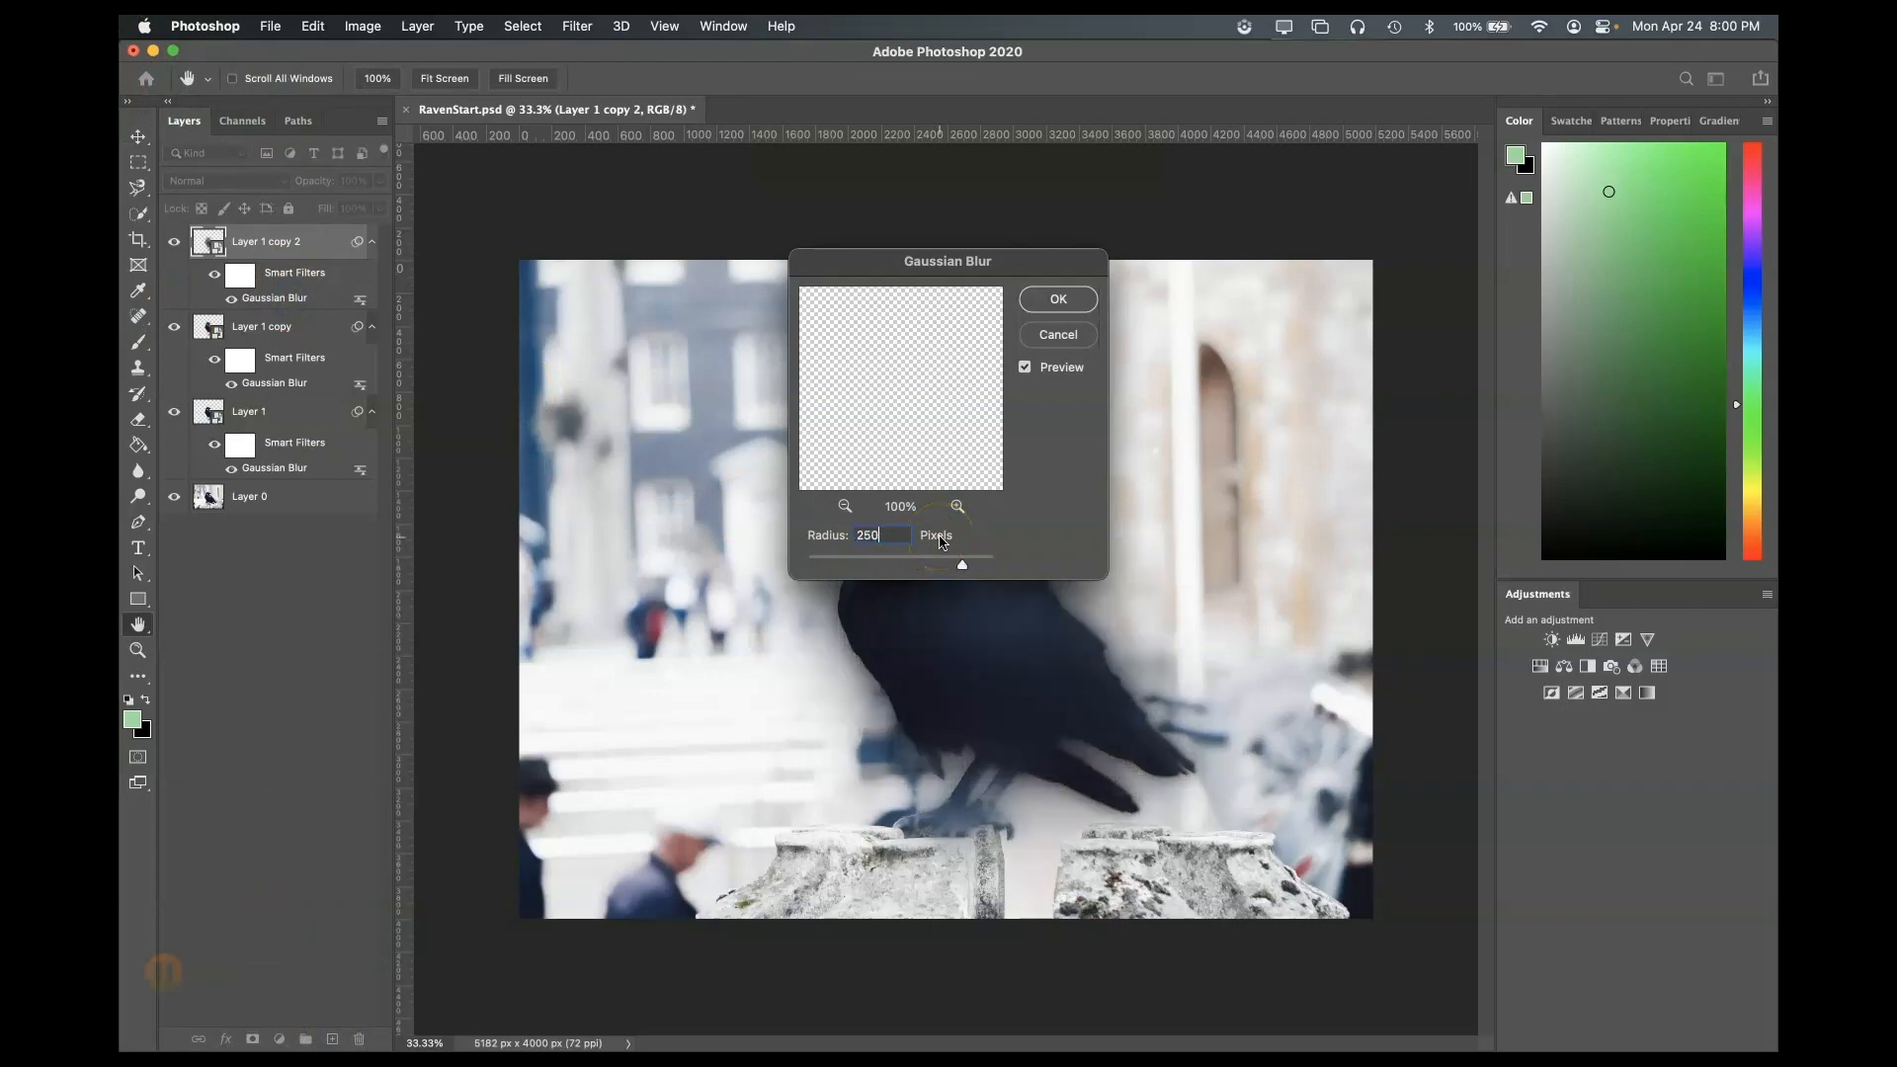
{"action": "key", "text": "Return"}
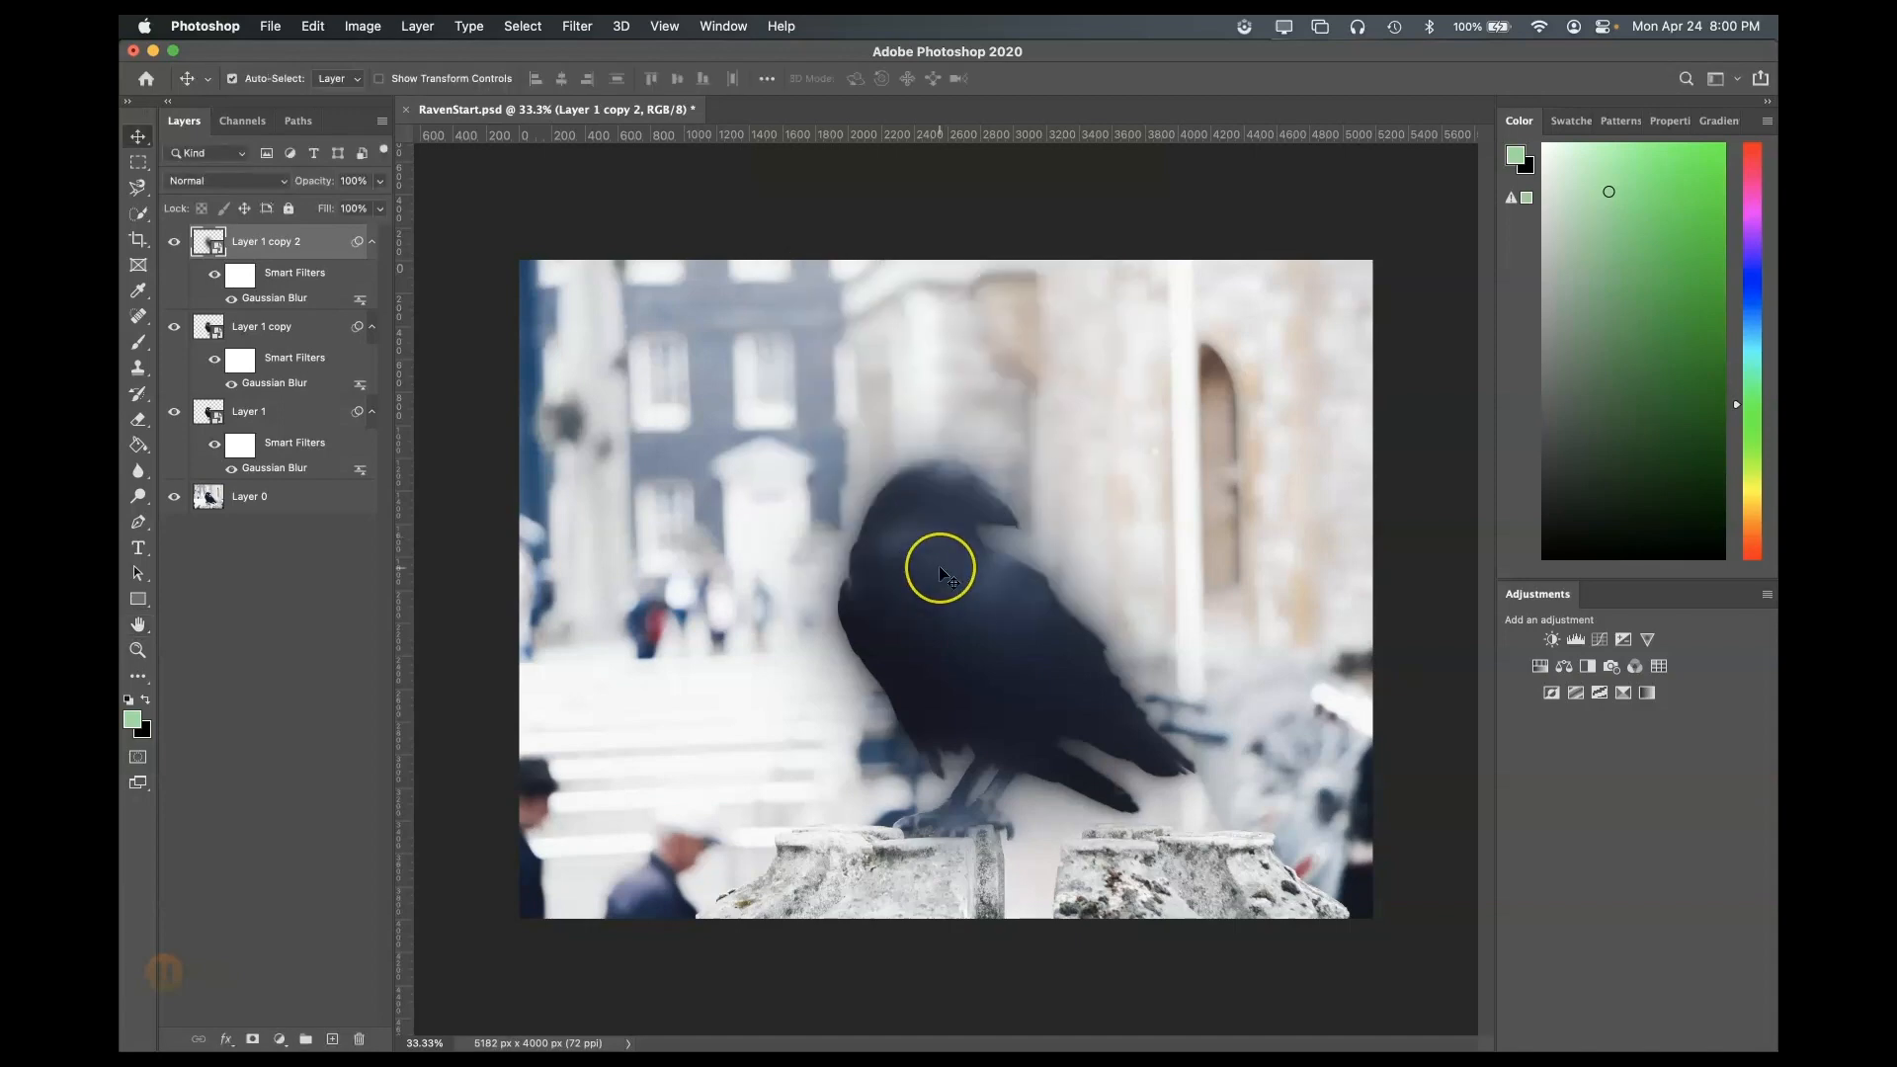
- Paste the unblurred raven cut-out onto a new layer and place that layer at the bottom of the stack, below Layer 0
{"action": "left_click", "coordinate": [332, 1039]}
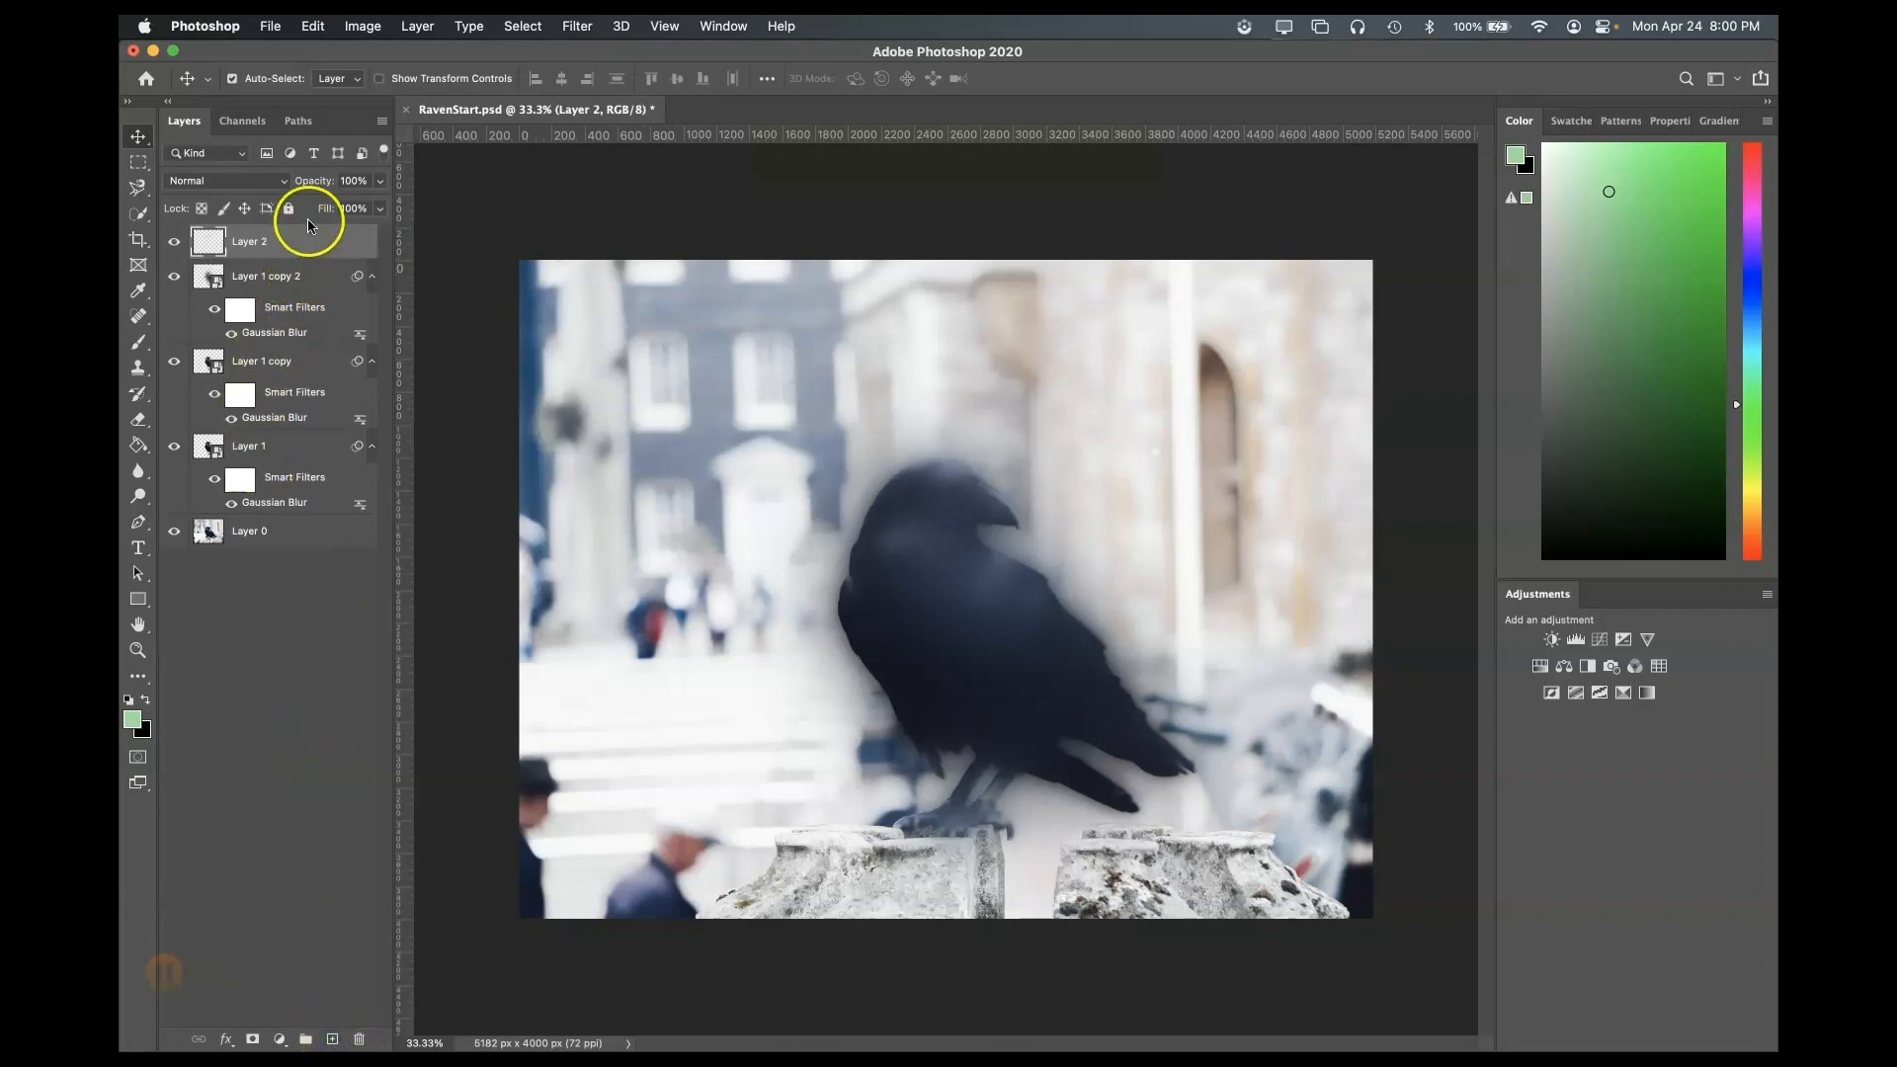
{"action": "left_click_drag", "start_coordinate": [310, 241], "coordinate": [309, 505]}
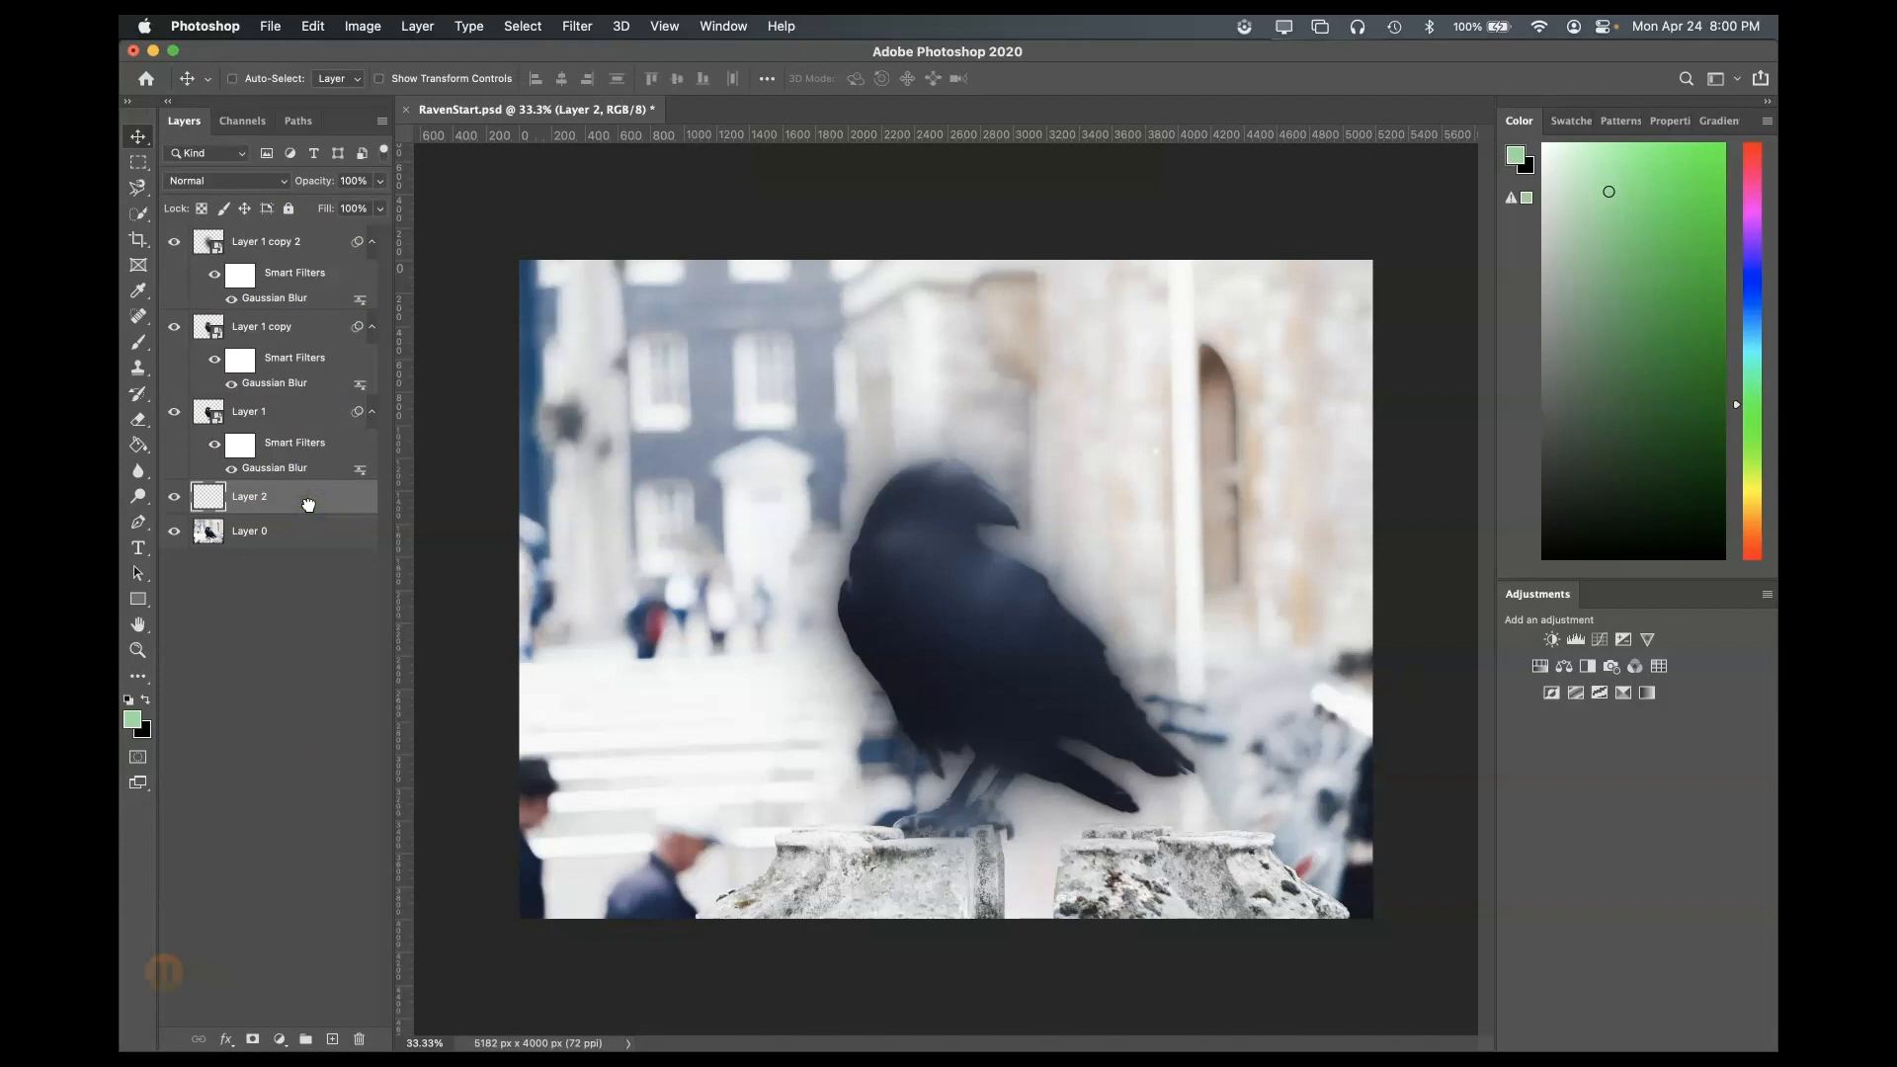
{"action": "key", "text": "super+v"}
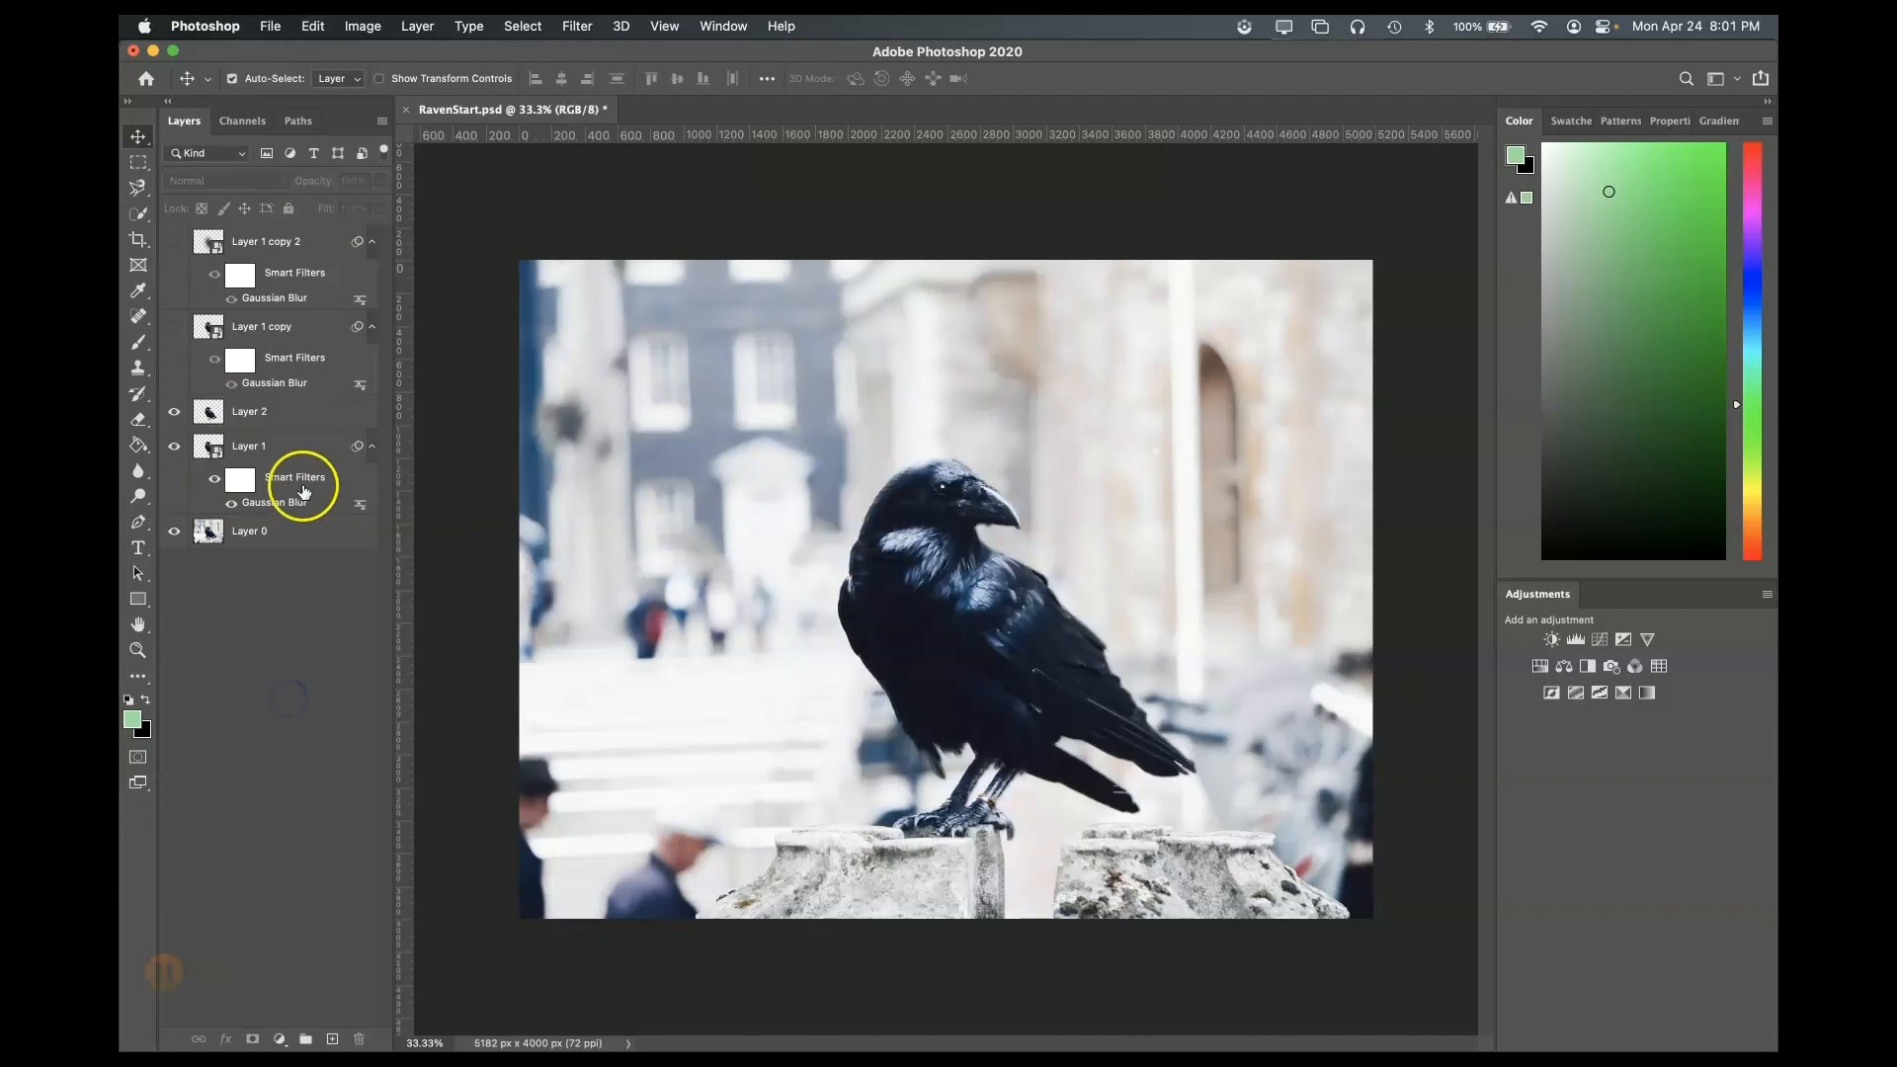
{"action": "left_click_drag", "start_coordinate": [305, 479], "coordinate": [317, 588]}
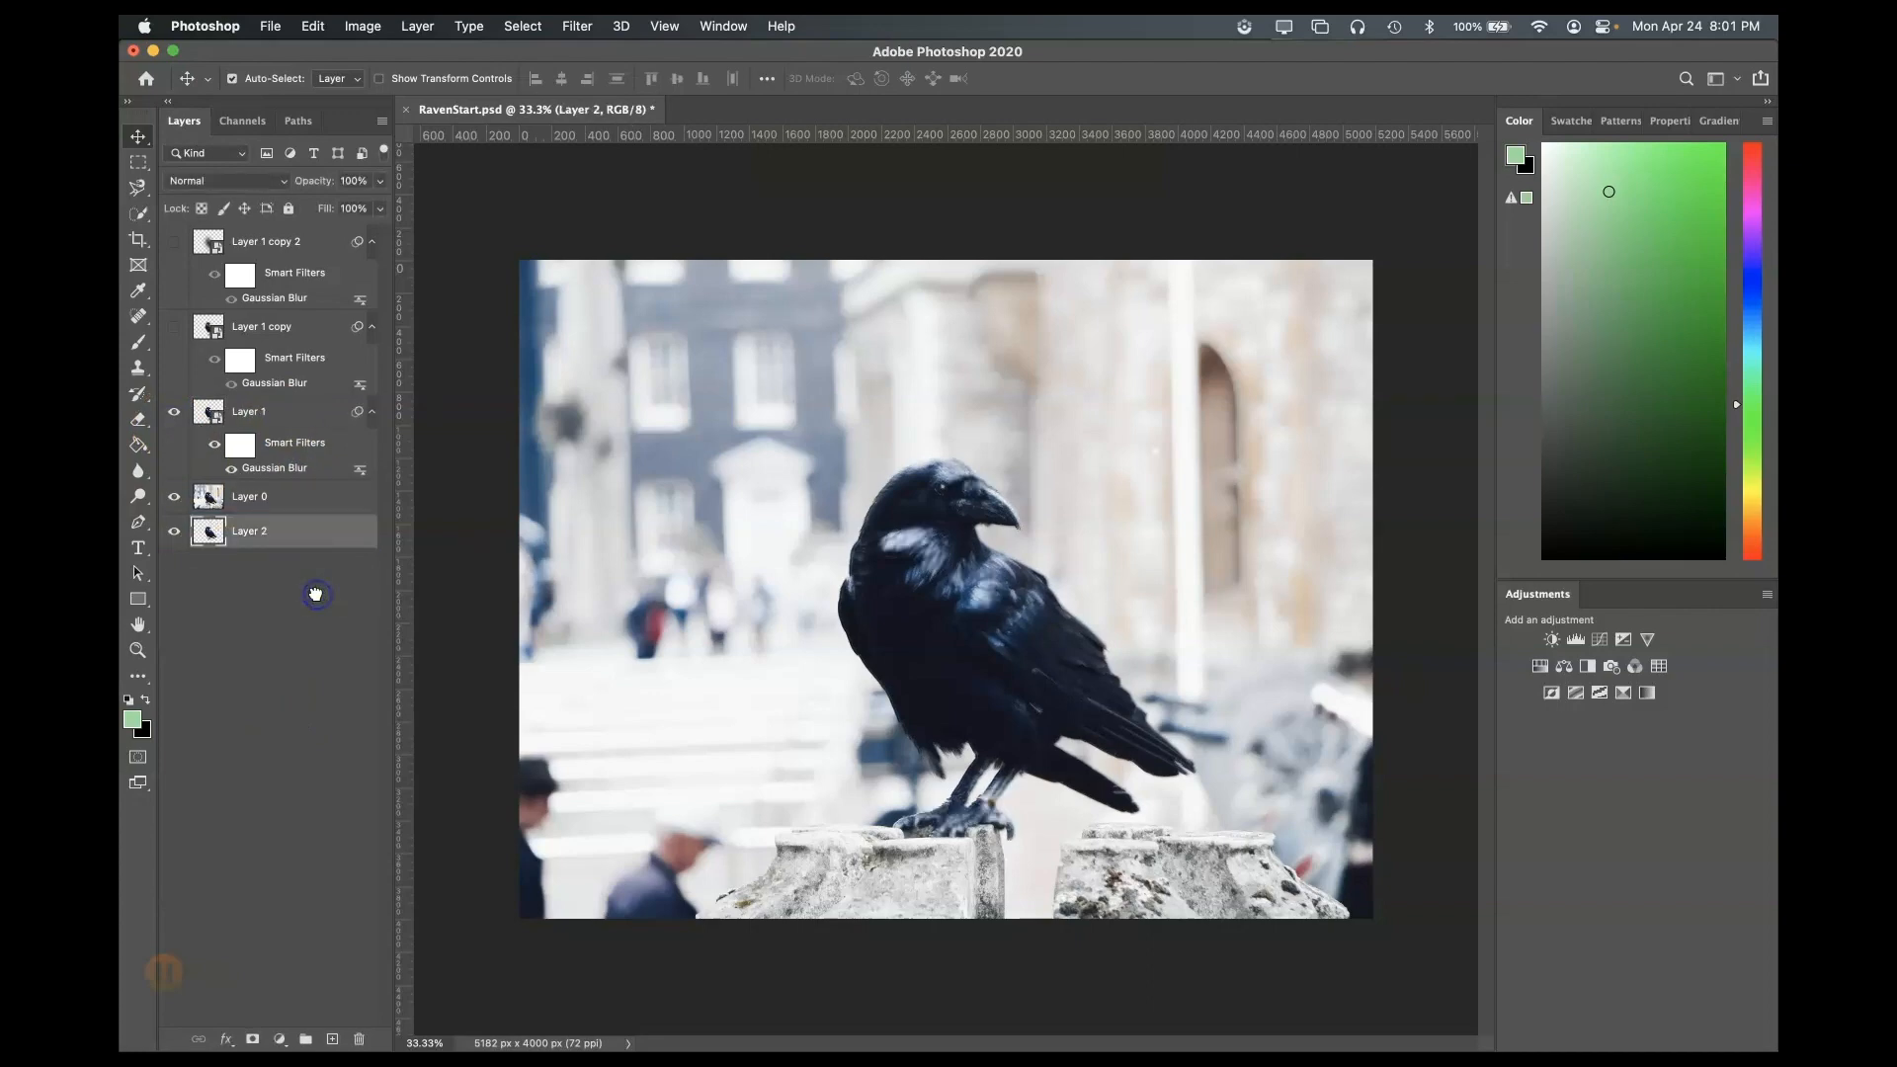
- Group the three blurred raven layers, Layer 1, Layer 1 copy and Layer 1 copy 2
{"action": "left_click", "coordinate": [322, 242]}
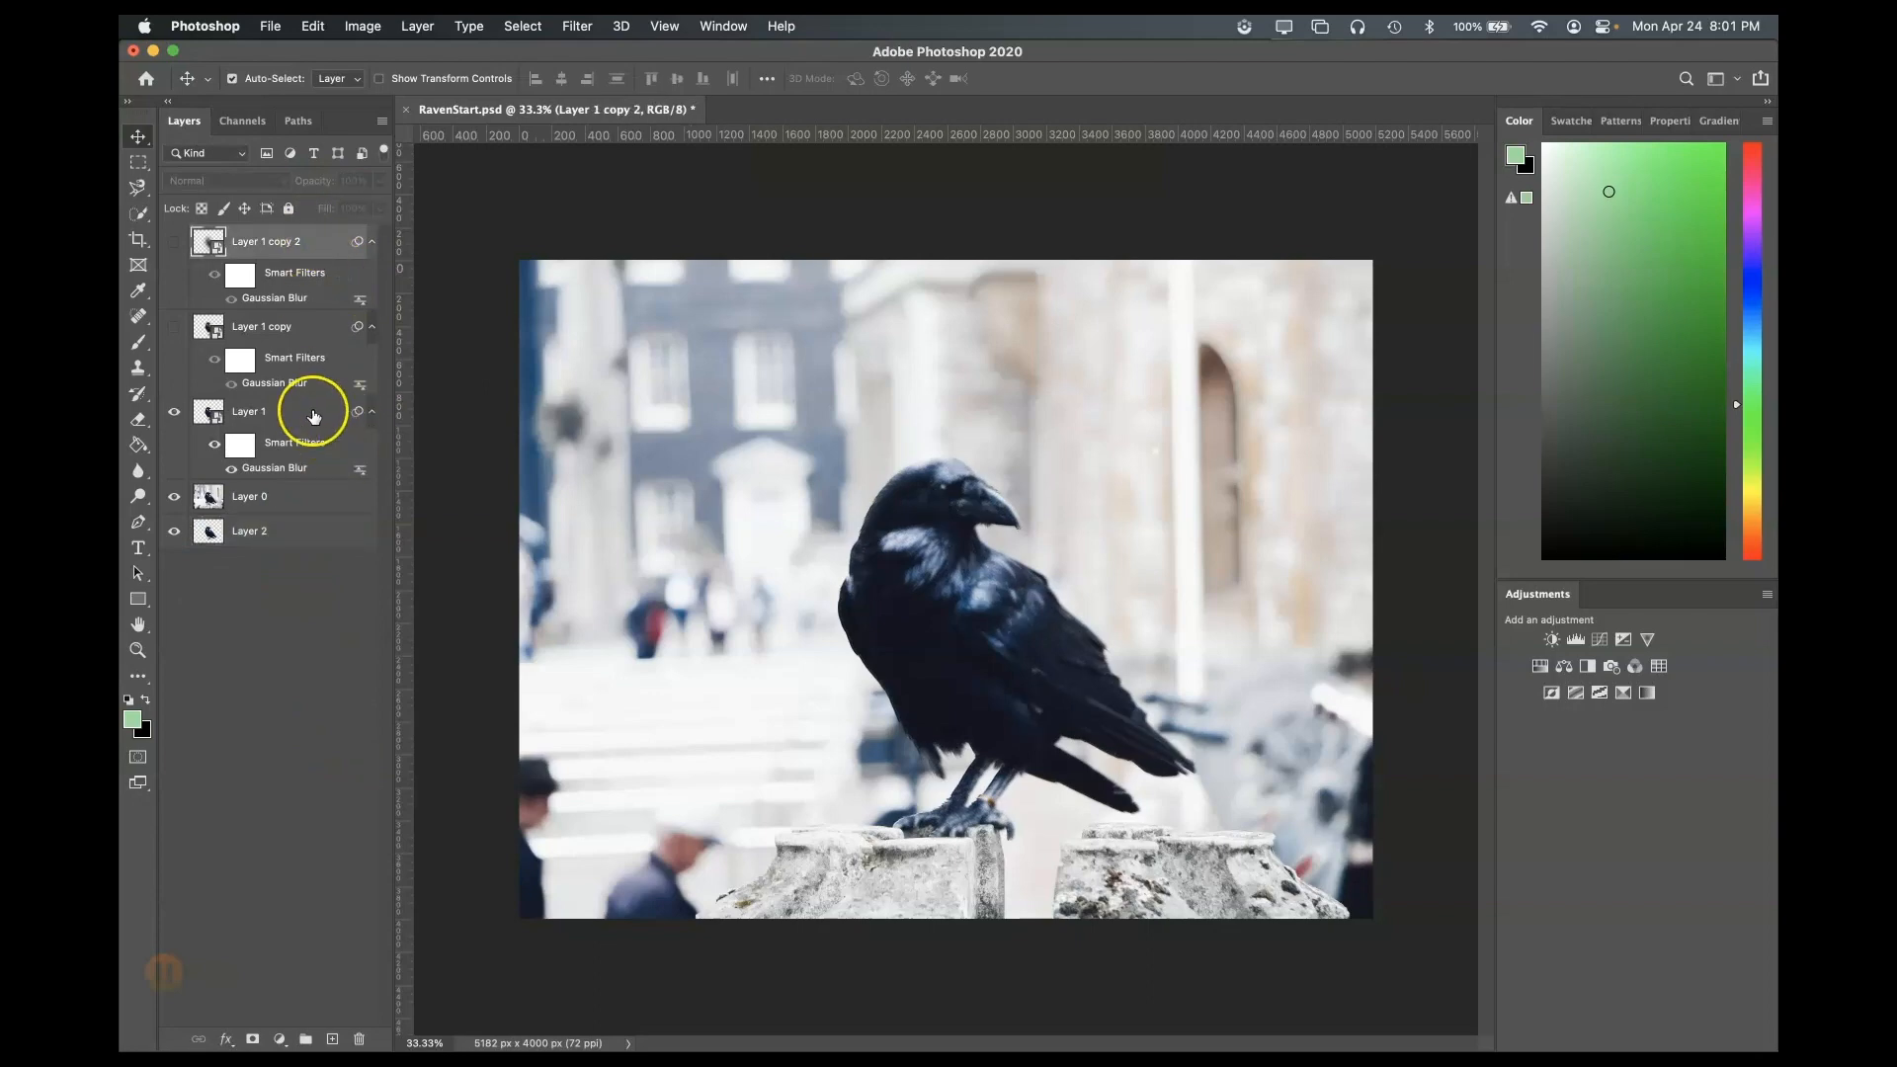
{"action": "left_click", "coordinate": [315, 413], "text": "shift"}
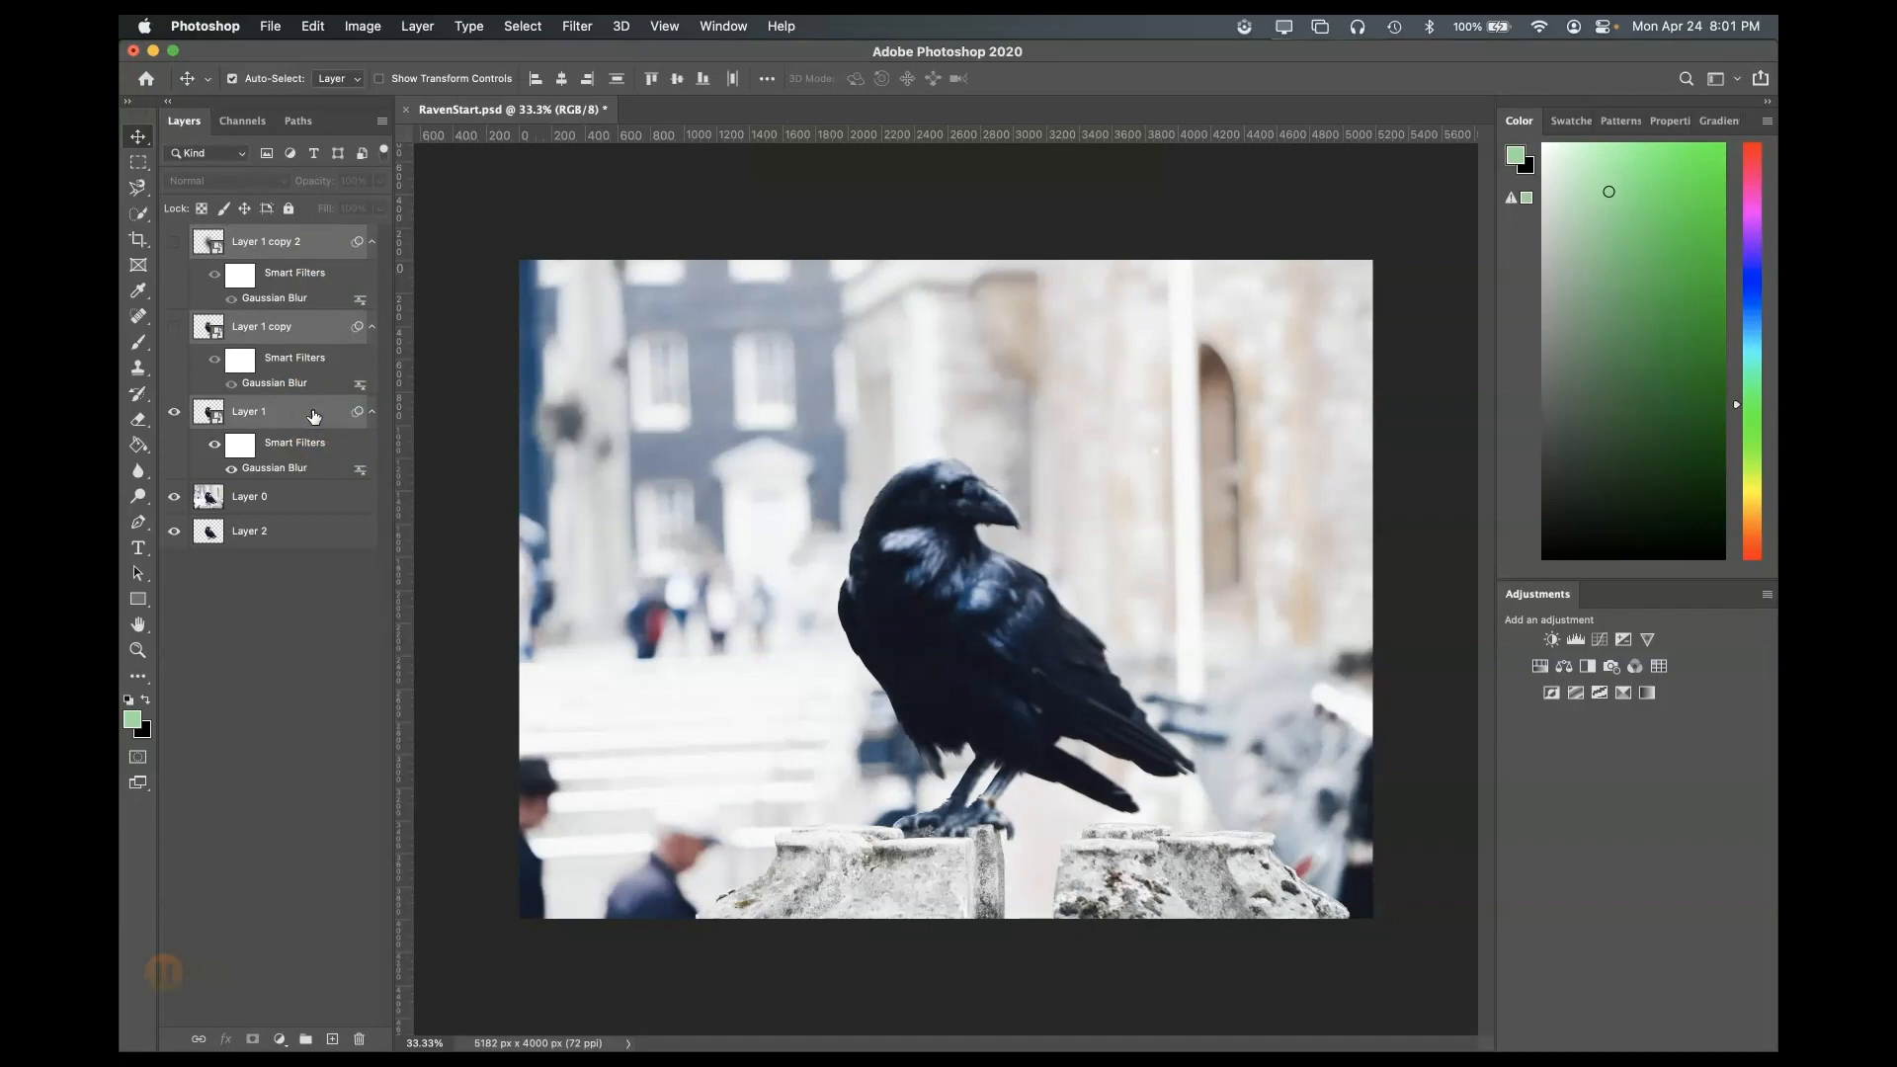
{"action": "key", "text": "super+g"}
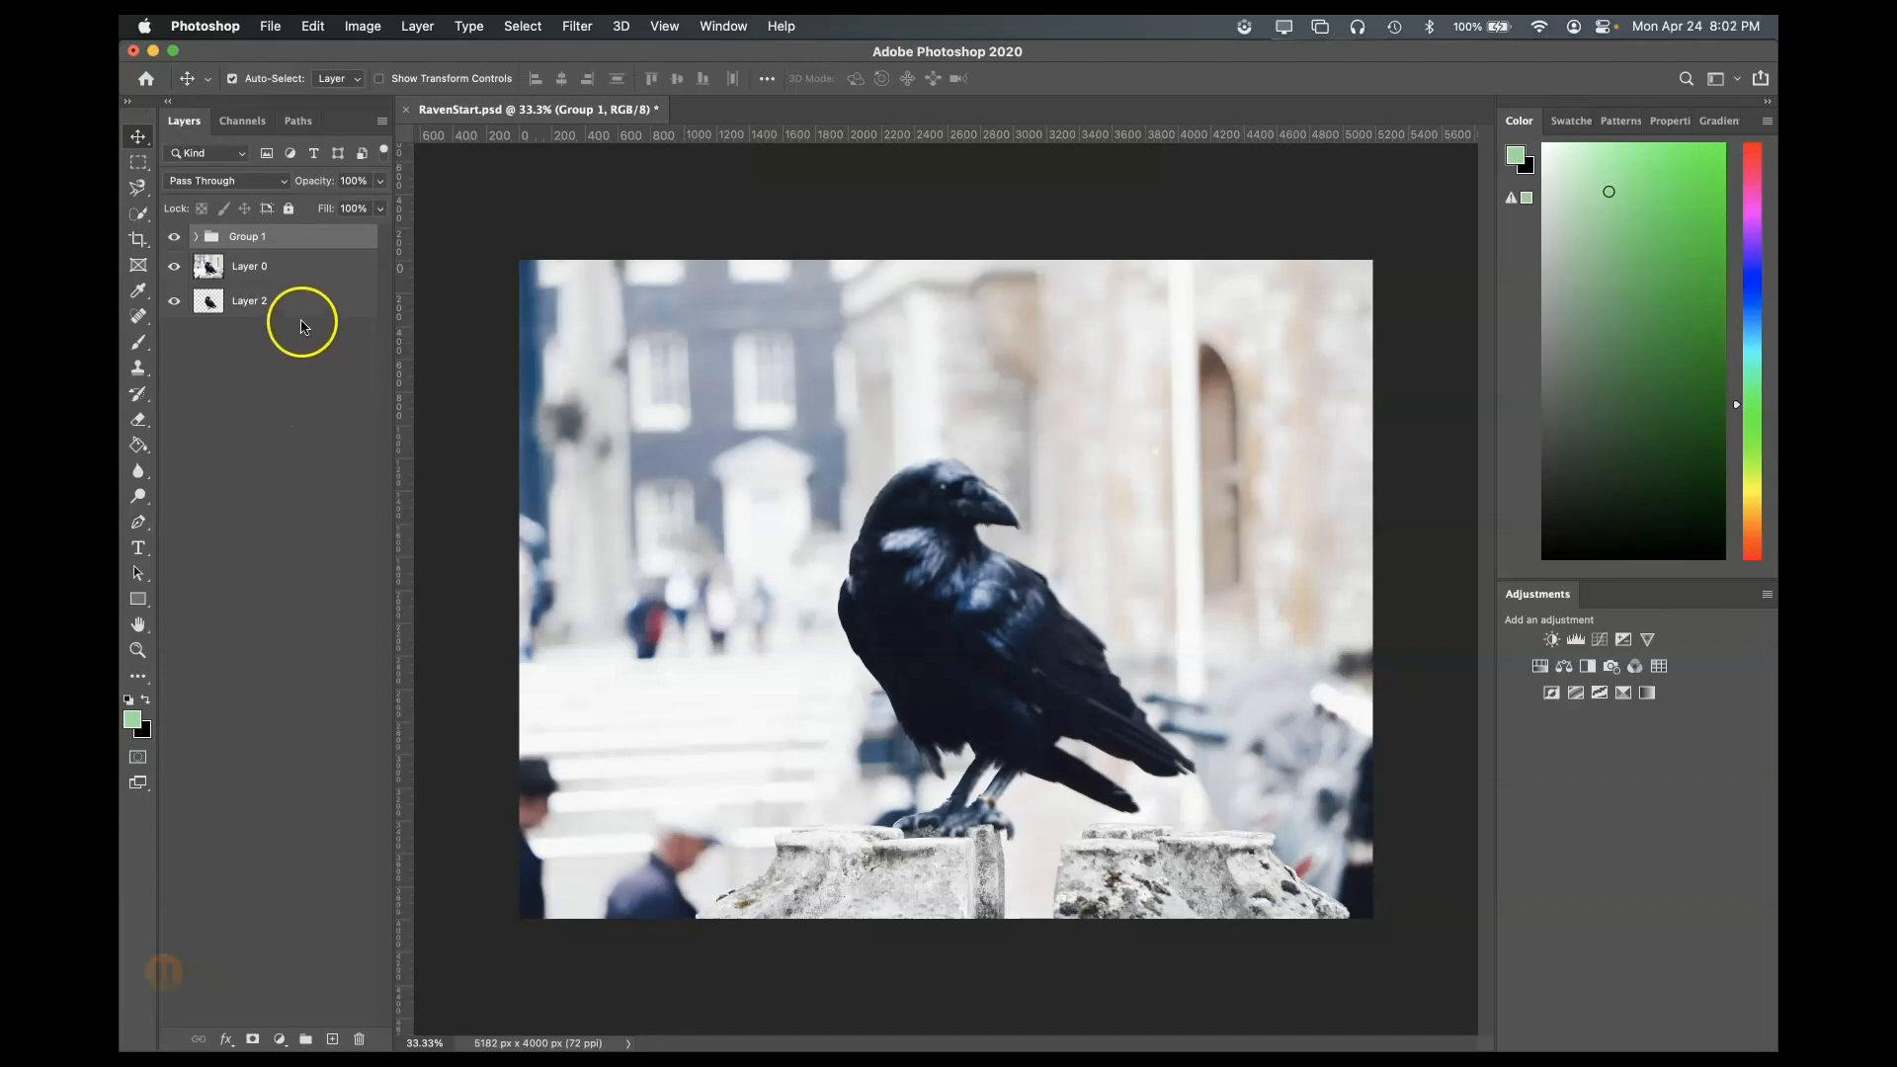
- Hide the background photo on Layer 0 and add a Hue/Saturation adjustment layer above Group 1
{"action": "left_click", "coordinate": [174, 268]}
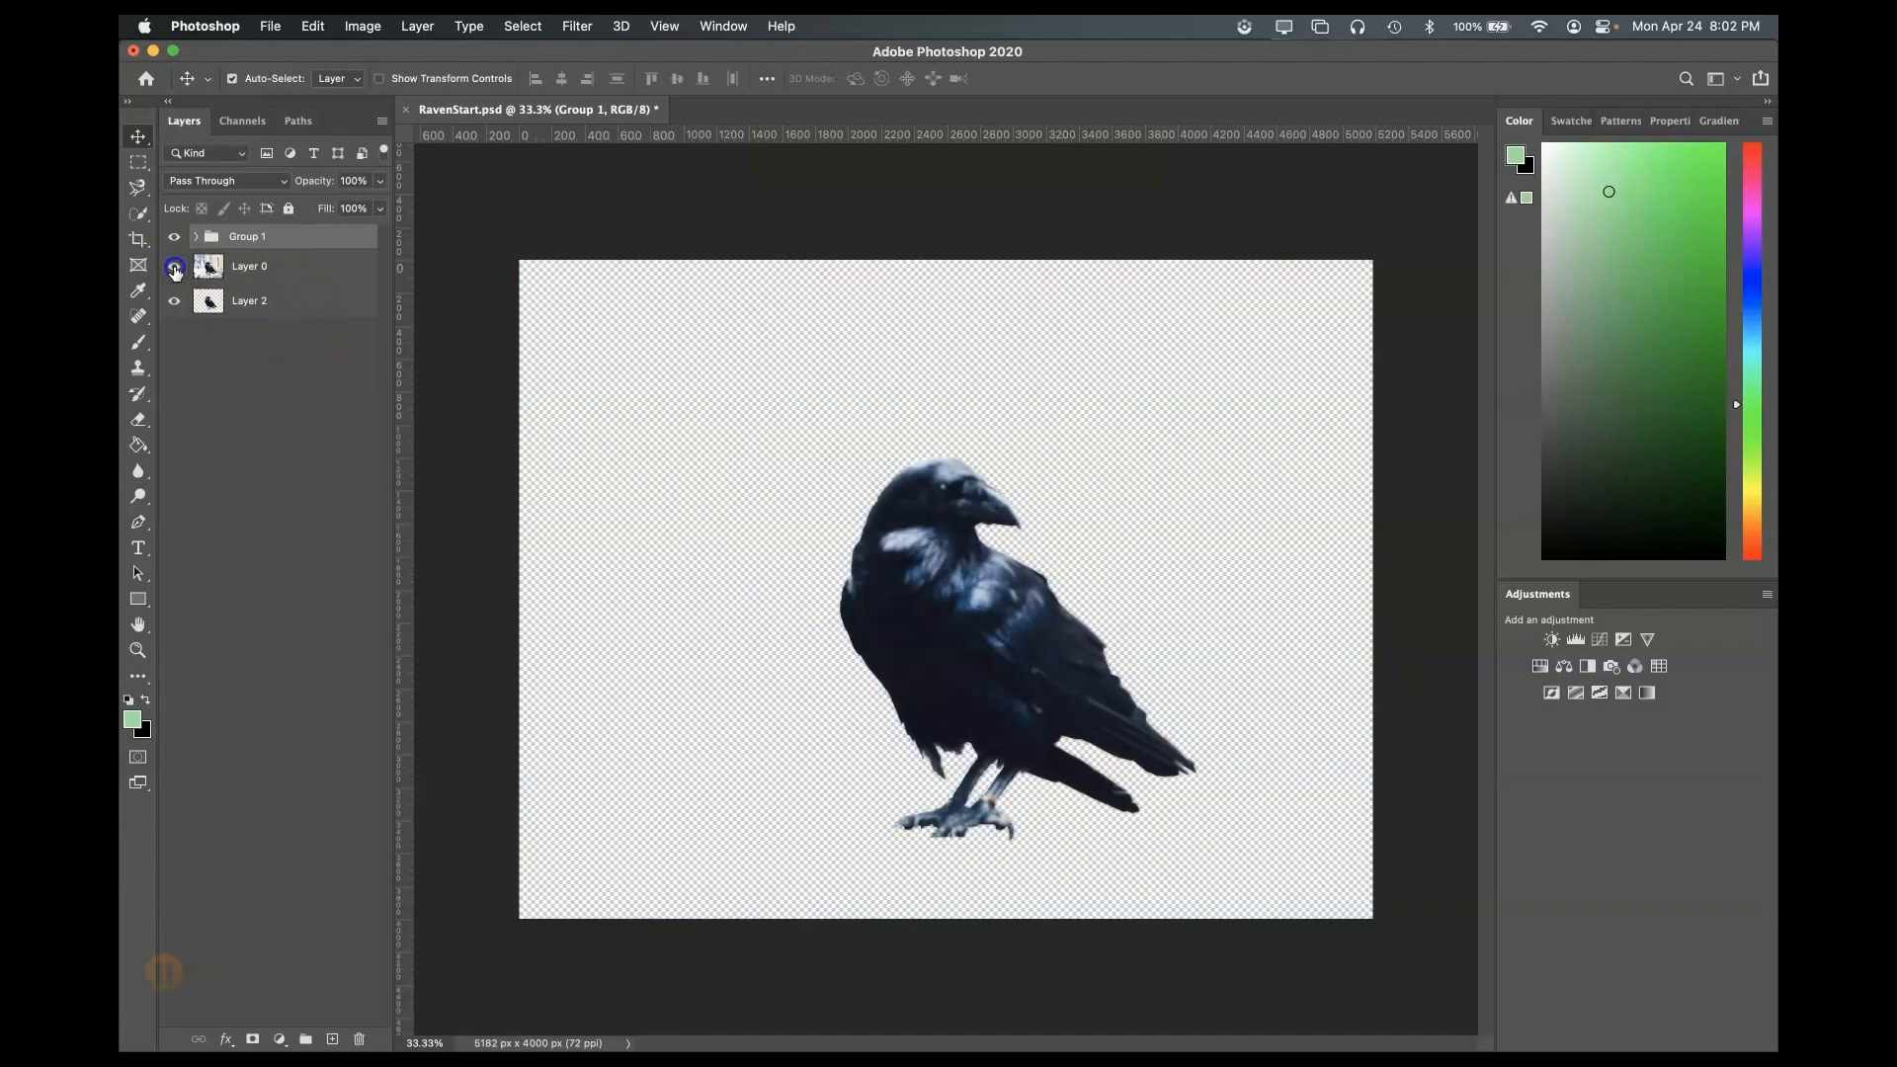
{"action": "left_click", "coordinate": [174, 269]}
{"action": "left_click", "coordinate": [174, 268]}
{"action": "left_click", "coordinate": [284, 1041]}
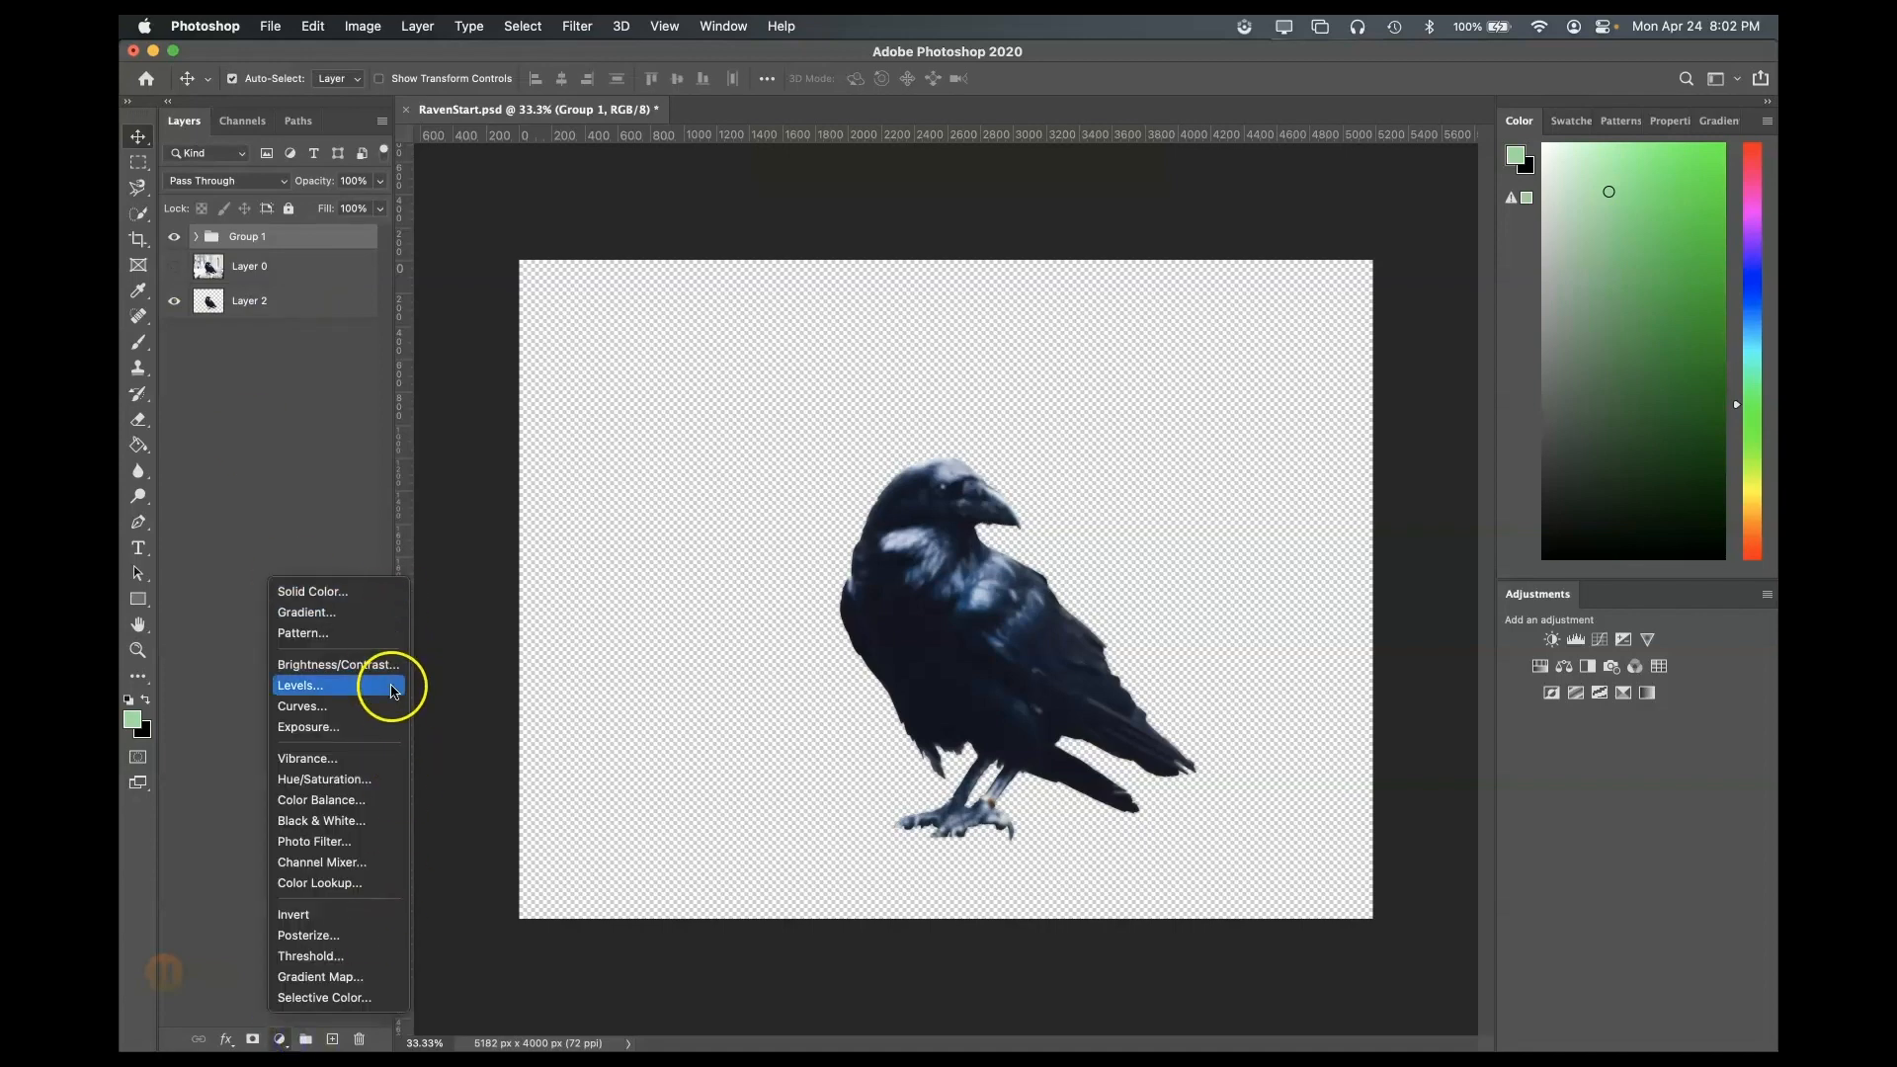
{"action": "left_click", "coordinate": [381, 780]}
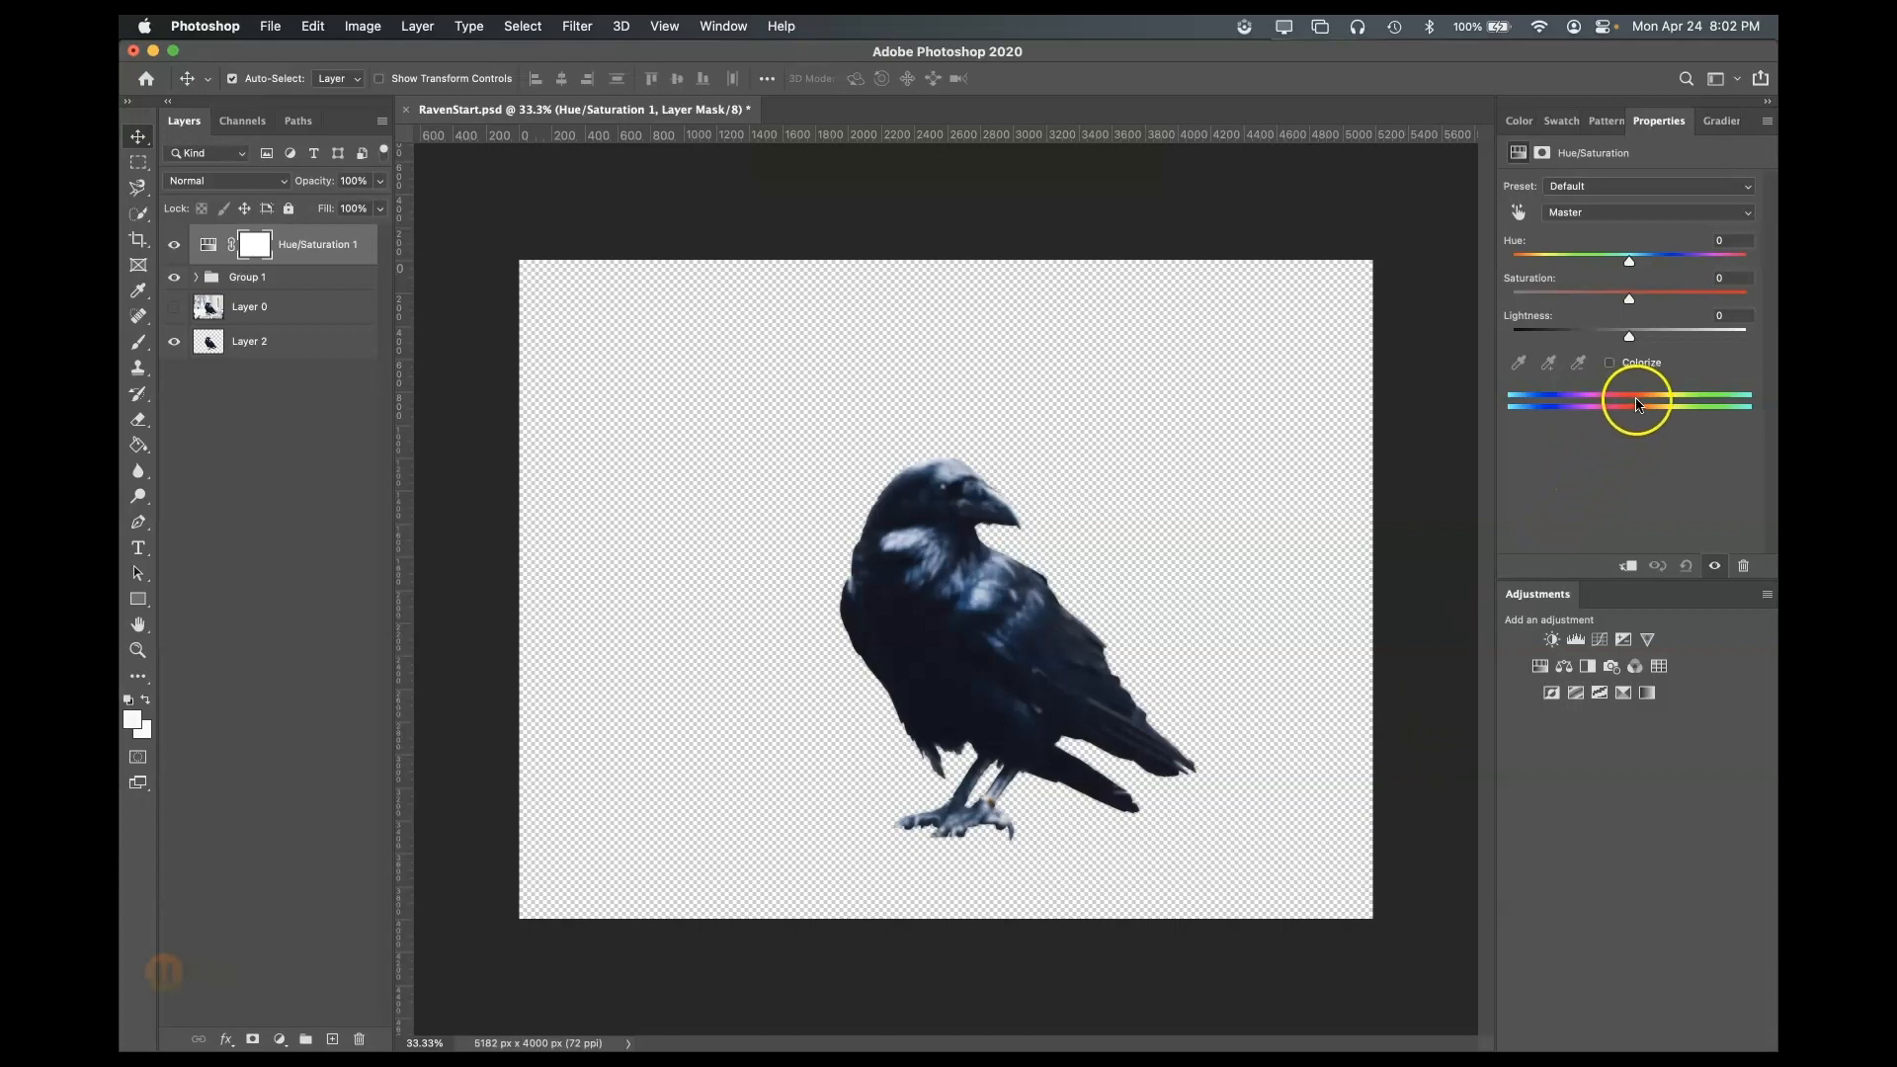
- Colorize the raven purple in the Hue/Saturation adjustment with hue 281, saturation 85 and lightness +3
{"action": "left_click", "coordinate": [1611, 363]}
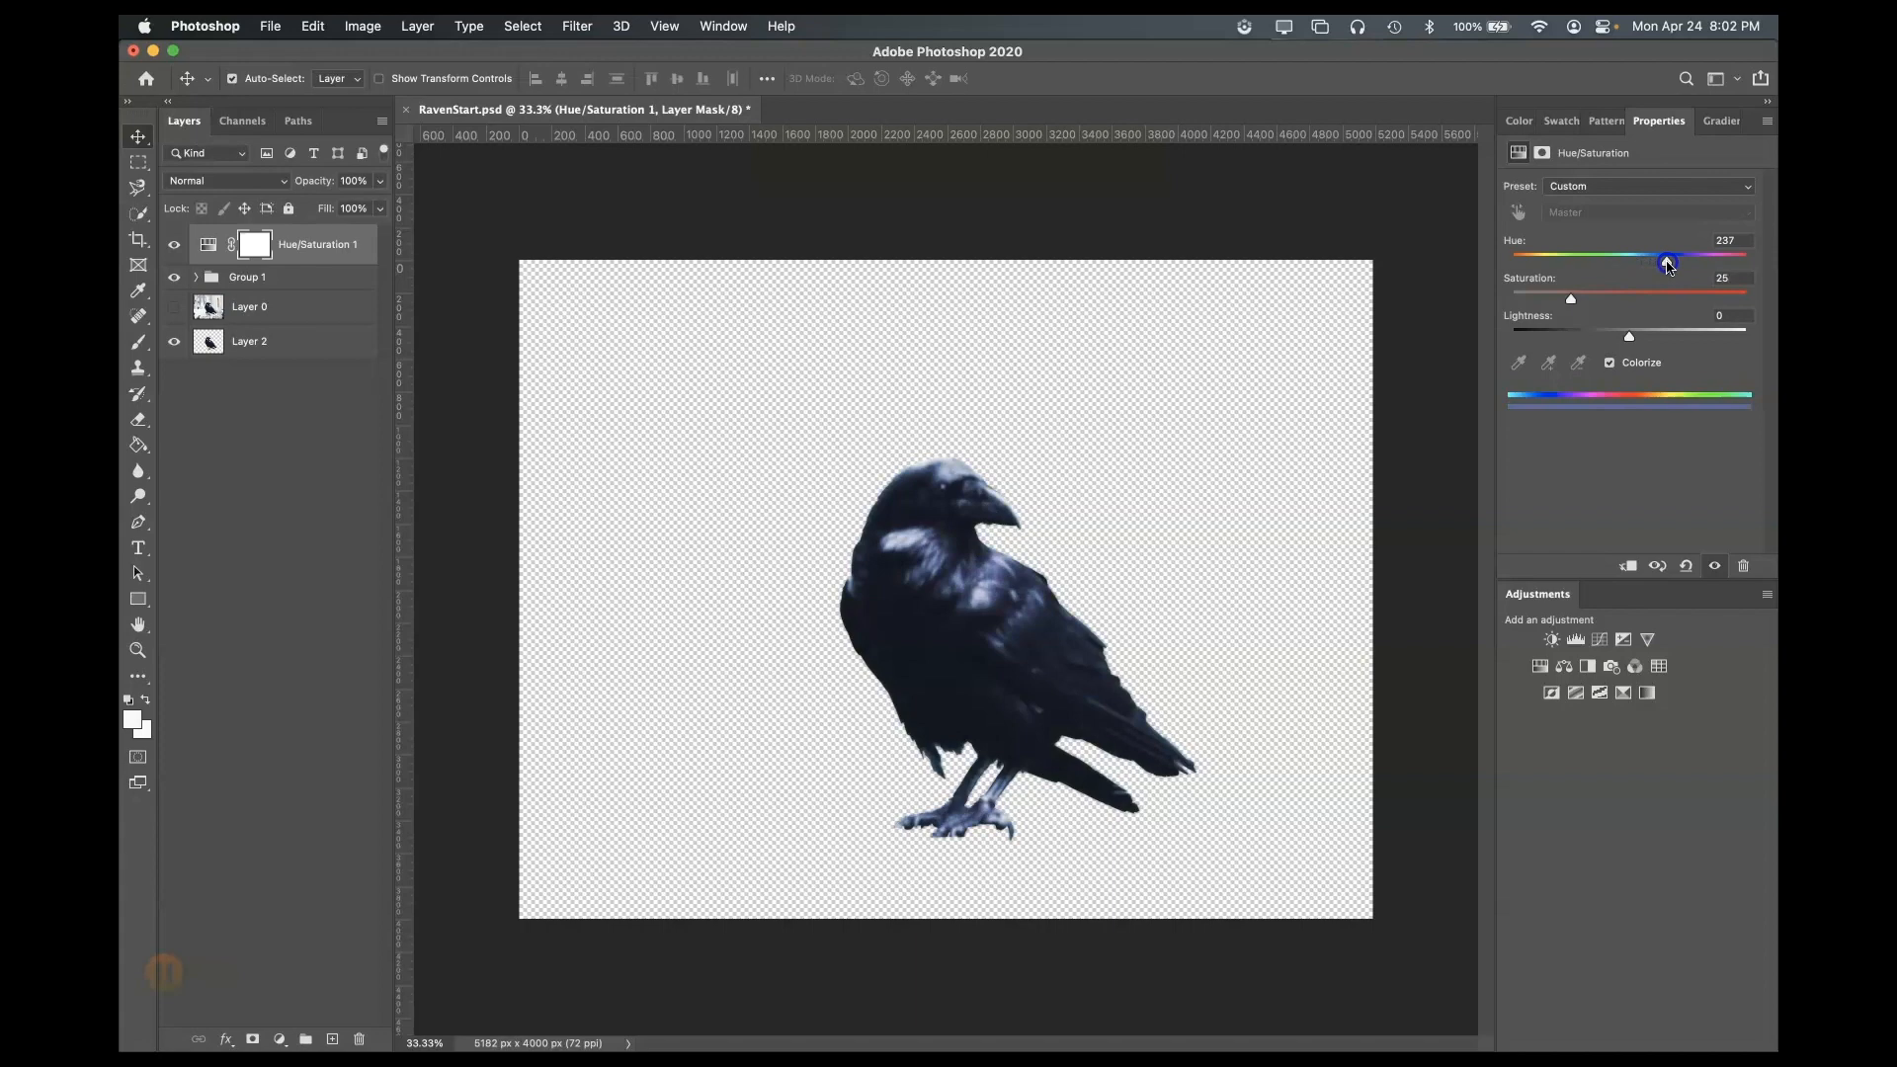
{"action": "left_click_drag", "start_coordinate": [1571, 298], "coordinate": [1750, 312]}
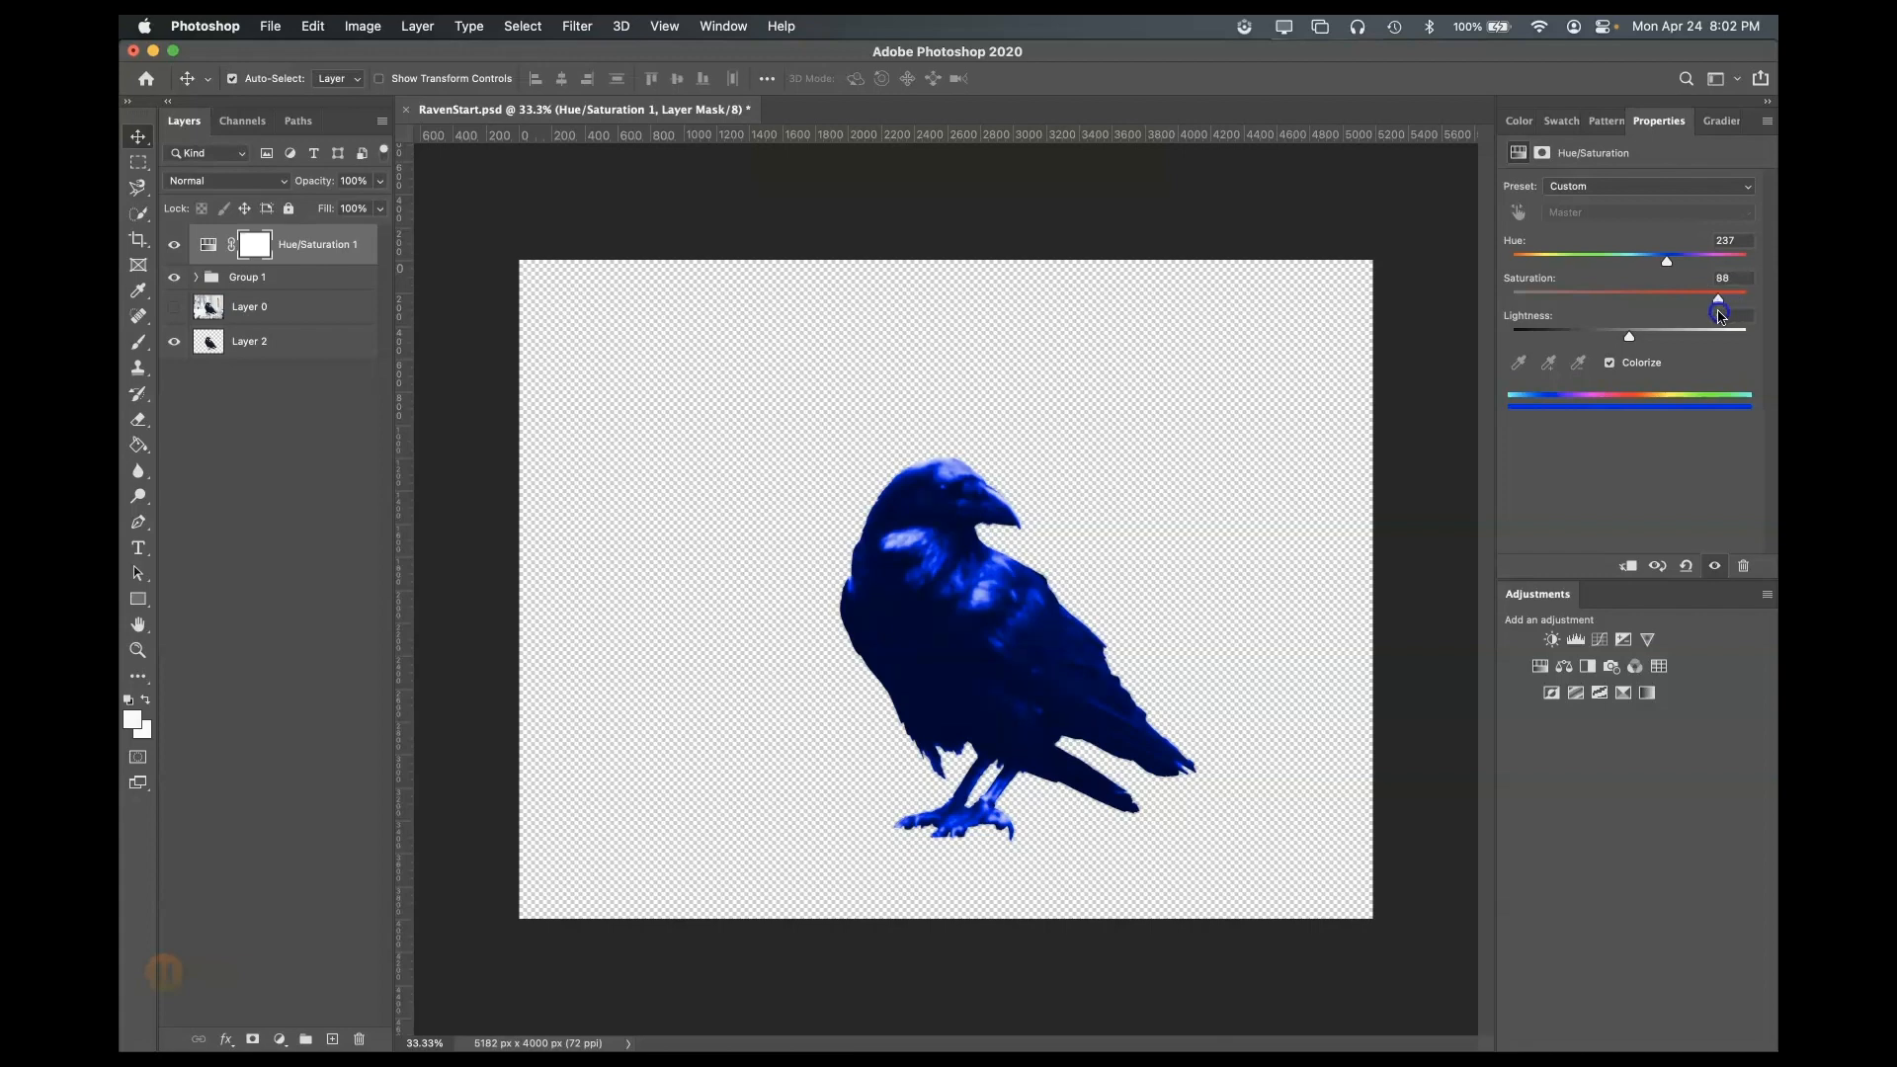
{"action": "mouse_move", "coordinate": [1630, 339]}
{"action": "left_mouse_down"}
{"action": "mouse_move", "coordinate": [1697, 346]}
{"action": "mouse_move", "coordinate": [1634, 351]}
{"action": "left_mouse_up"}
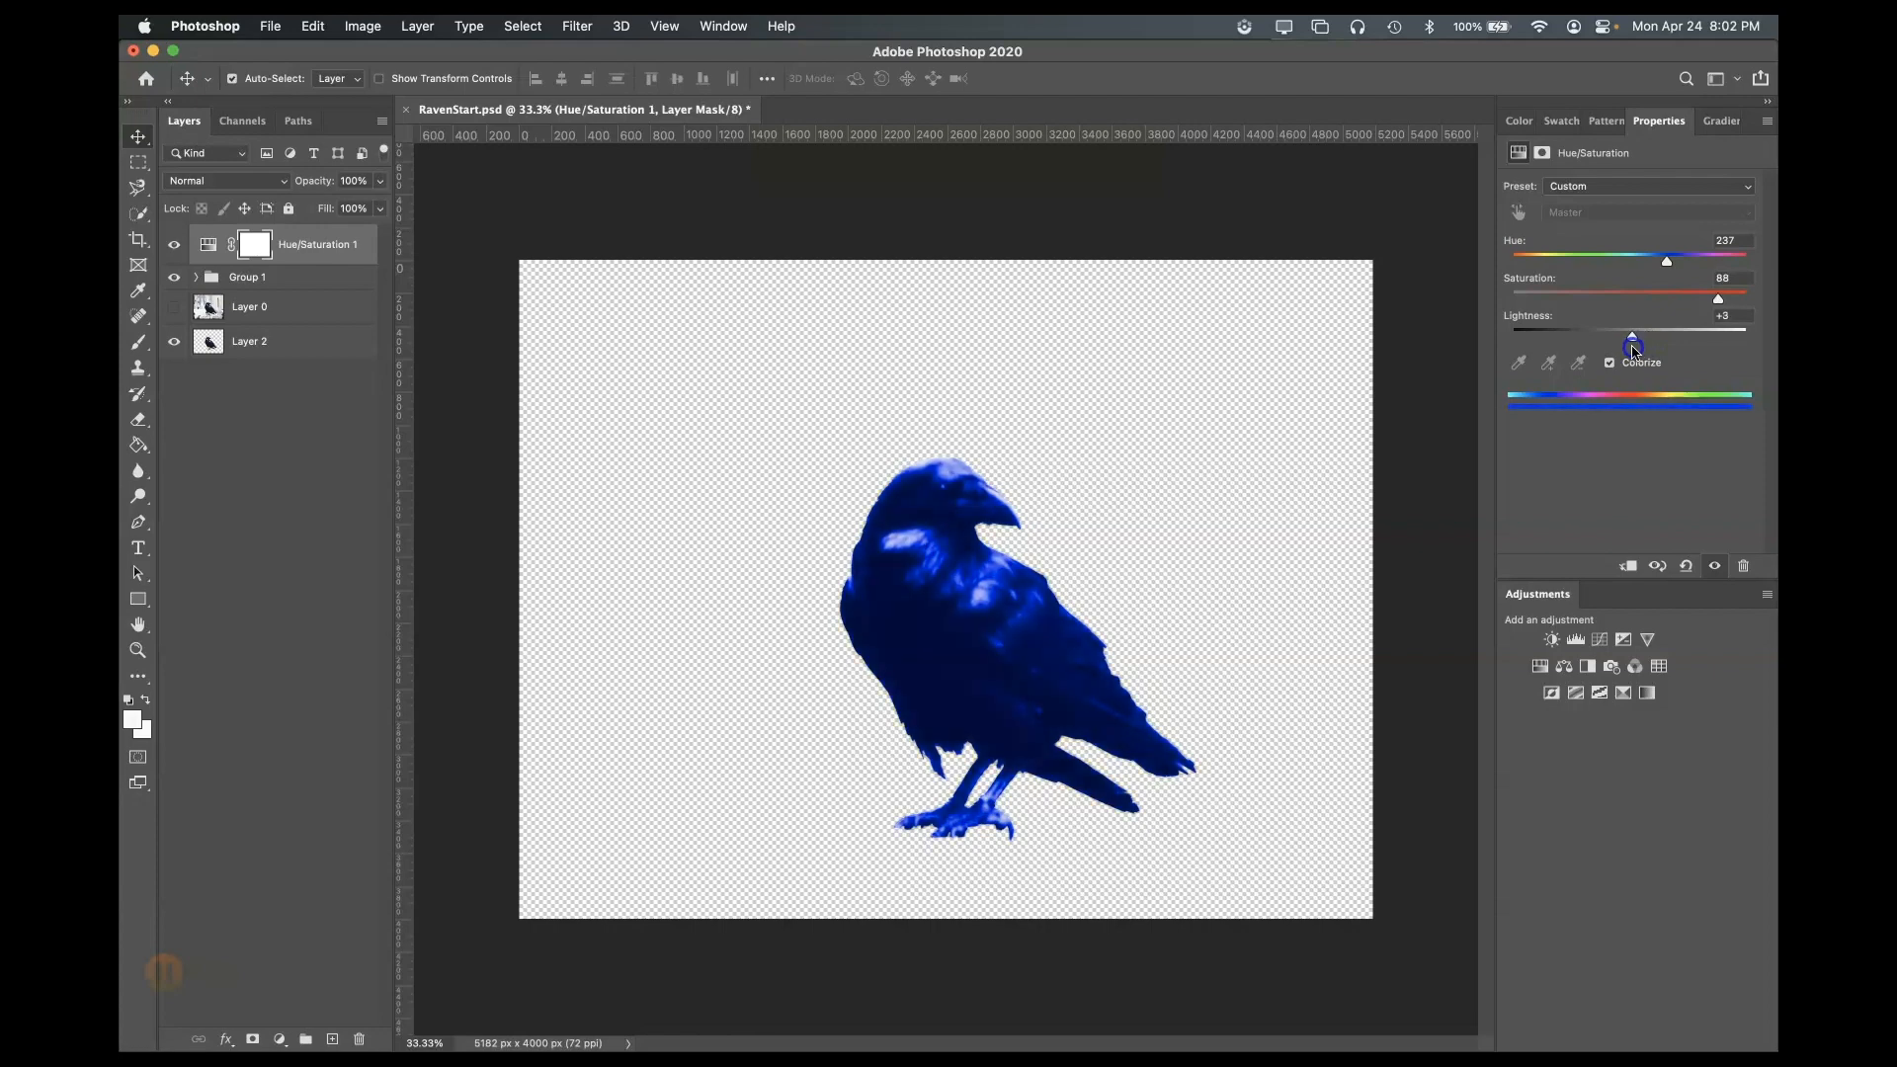
{"action": "mouse_move", "coordinate": [1710, 303]}
{"action": "left_mouse_down"}
{"action": "mouse_move", "coordinate": [1603, 307]}
{"action": "mouse_move", "coordinate": [1721, 316]}
{"action": "mouse_move", "coordinate": [1698, 269]}
{"action": "left_mouse_up"}
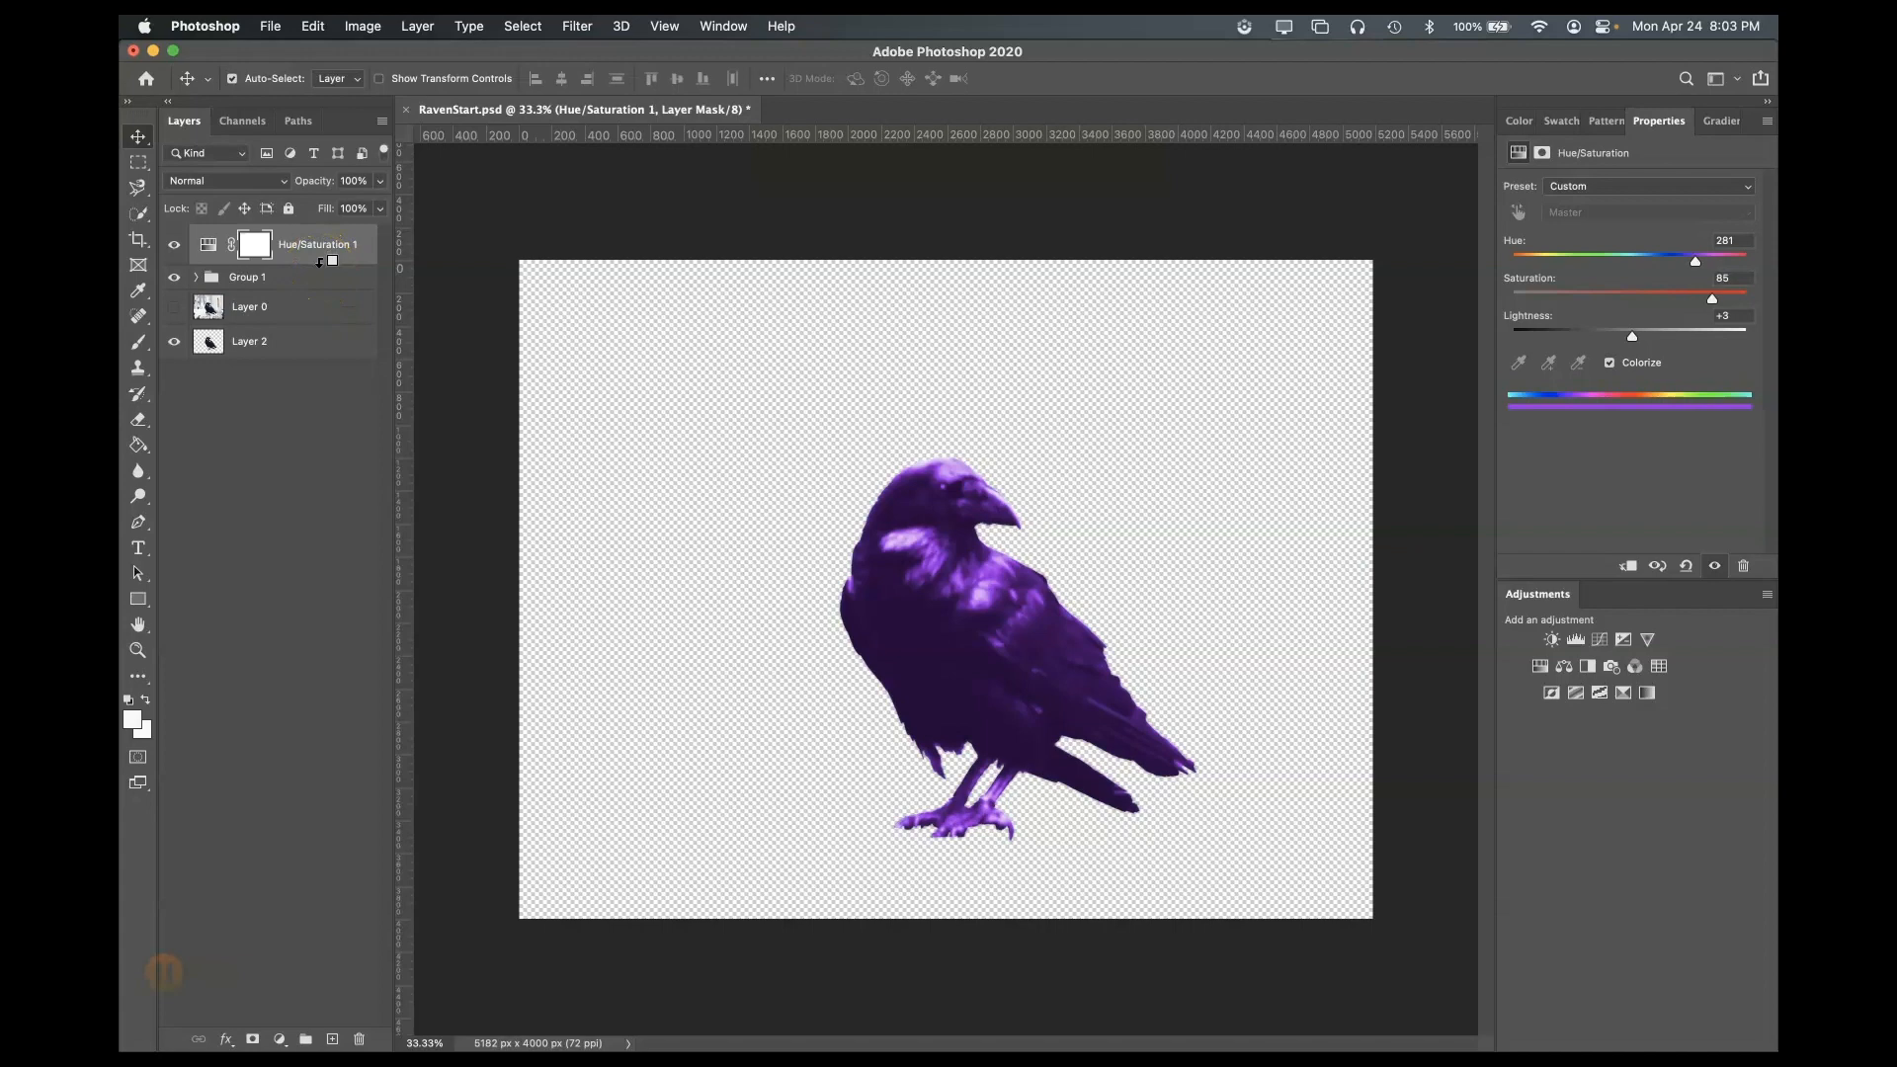
- Clip the Hue/Saturation adjustment layer to Group 1 and expand the group to show its layers
{"action": "left_click", "coordinate": [319, 262], "text": "alt"}
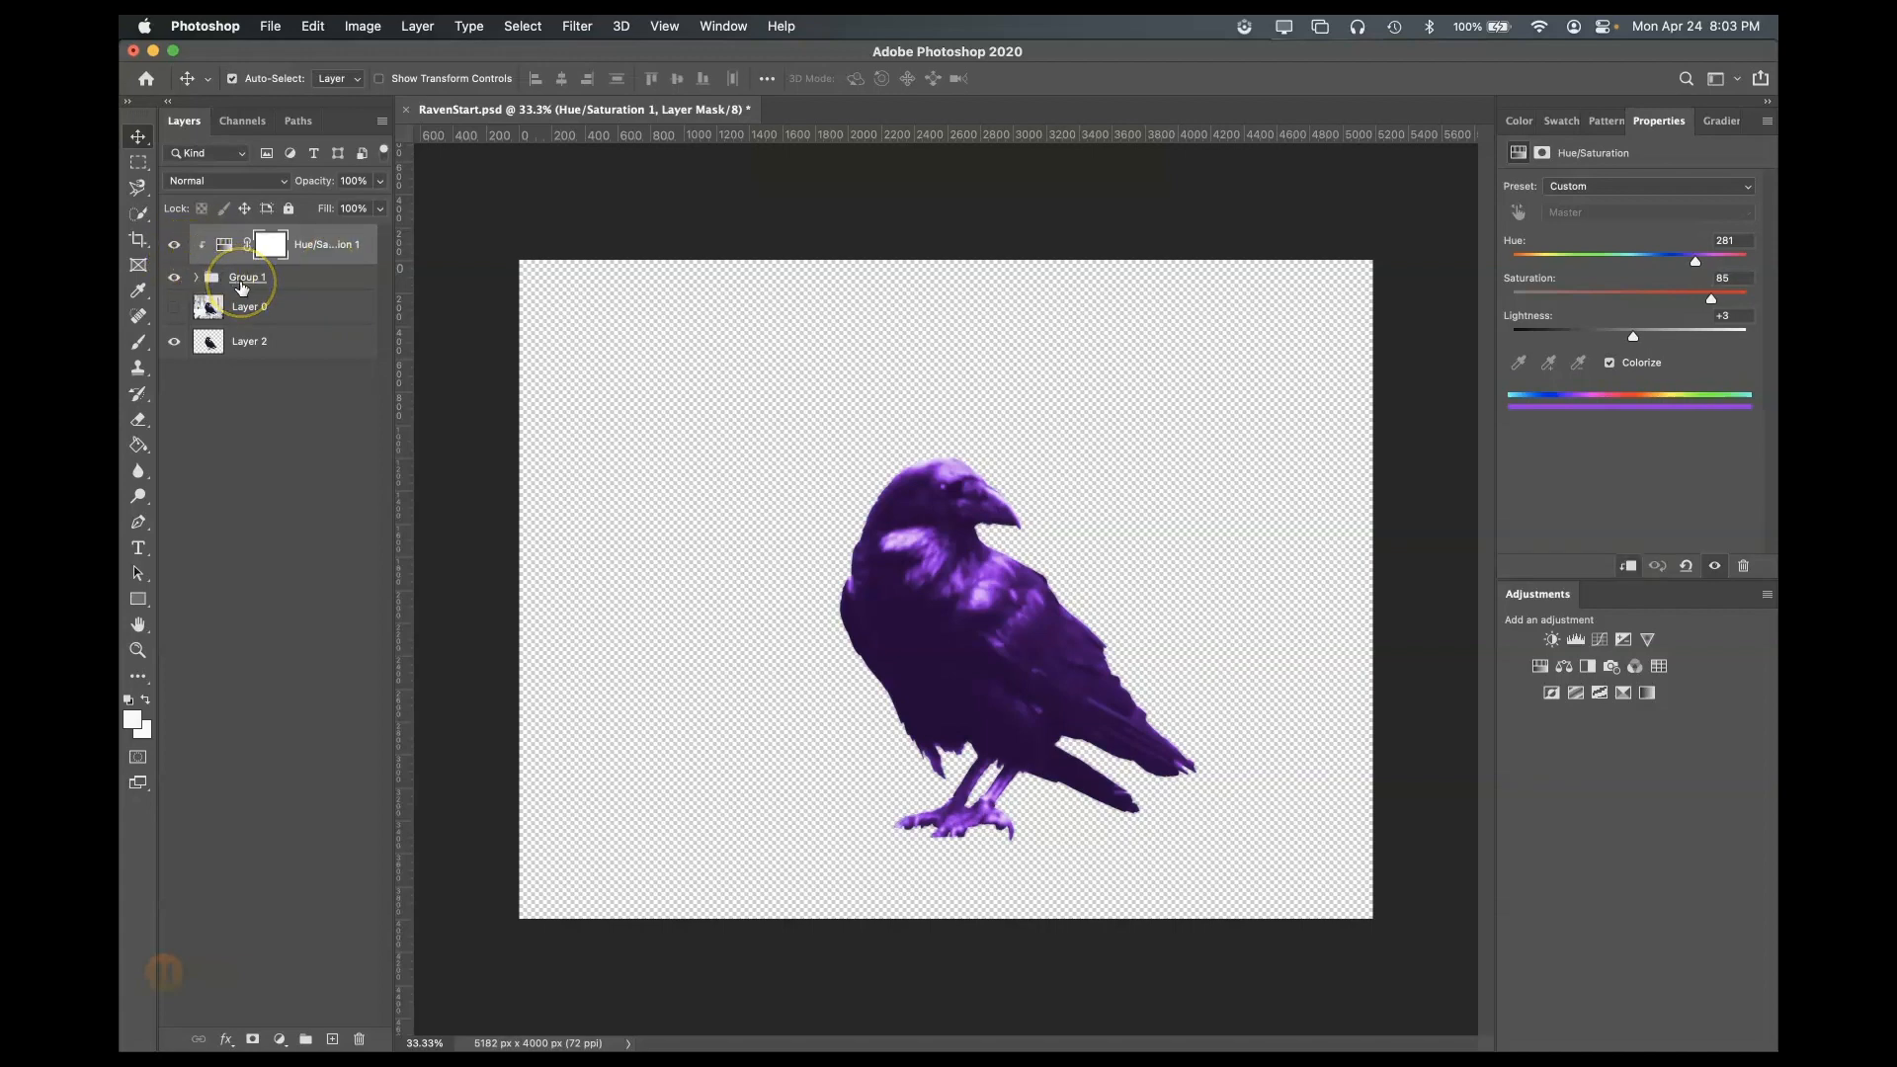
{"action": "left_click", "coordinate": [194, 277]}
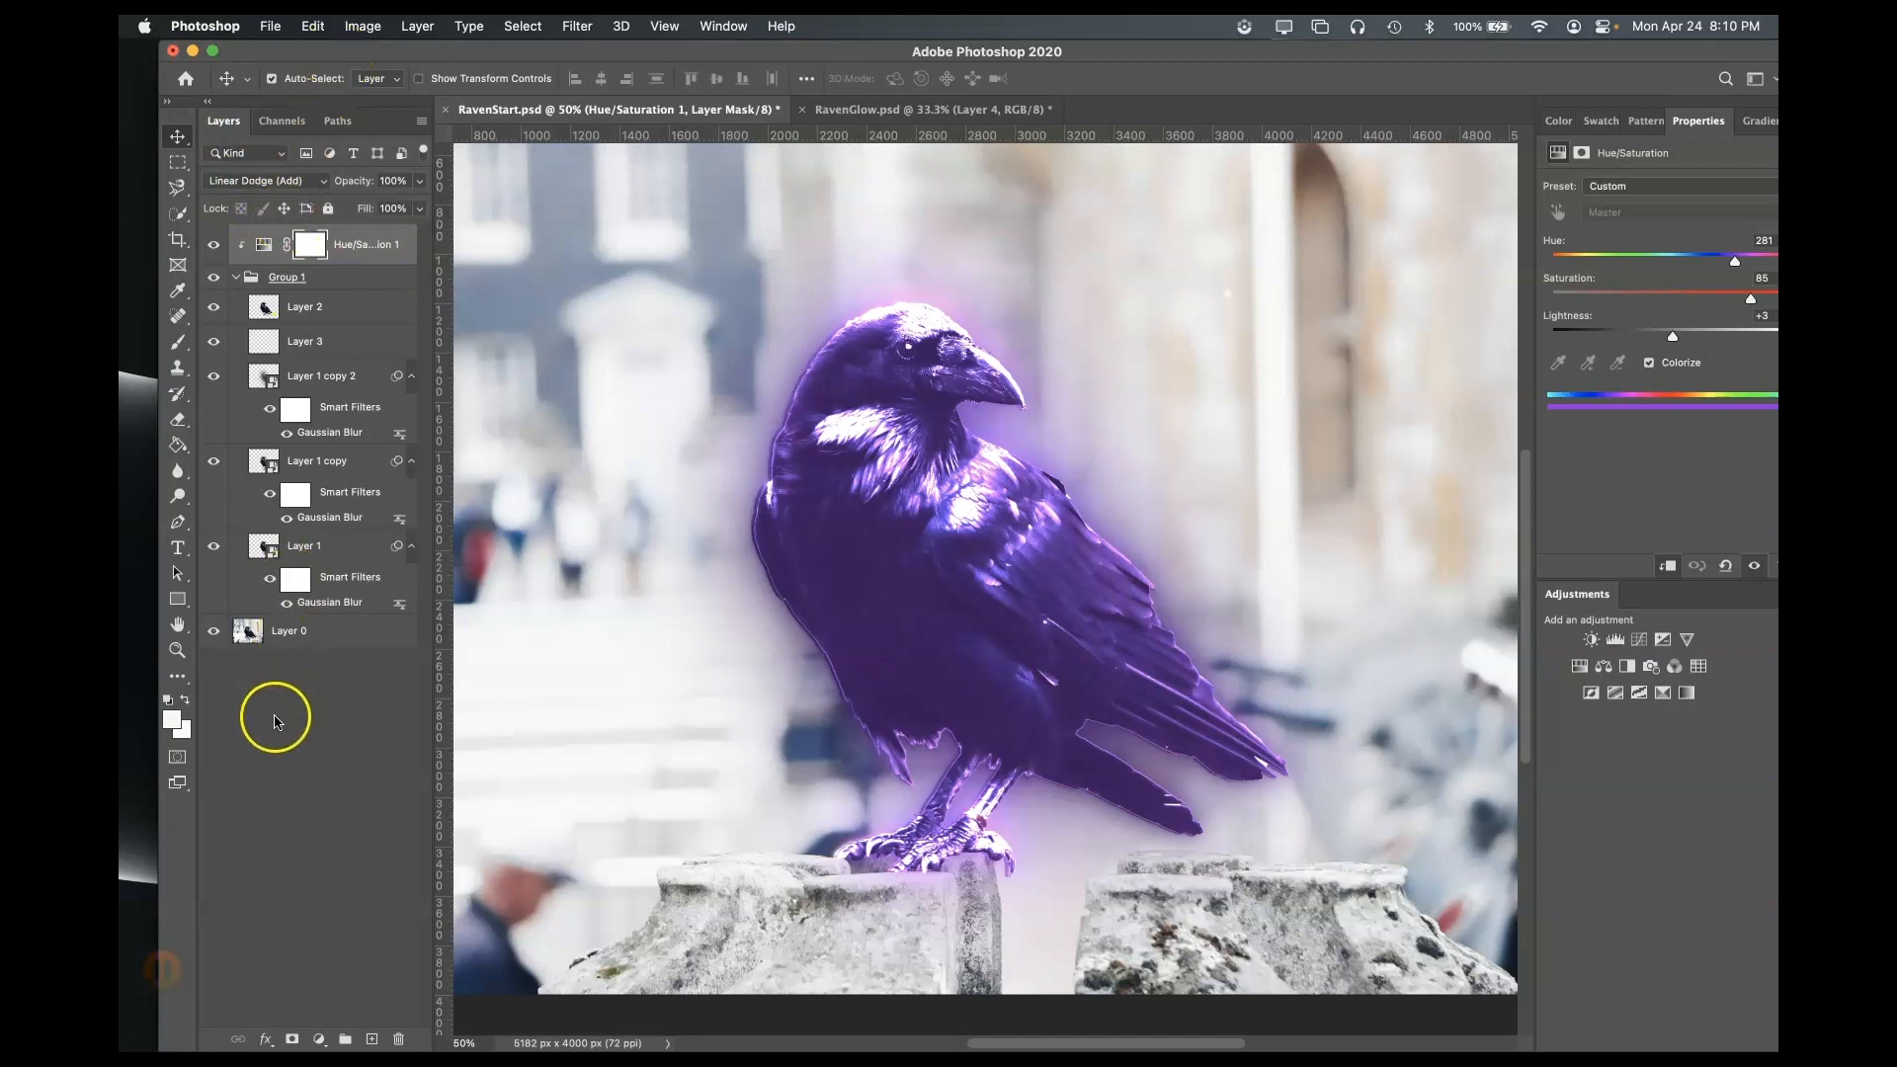
- Hide Layer 0 so only the glowing raven remains on transparency, and save RavenStart.psd
{"action": "left_click", "coordinate": [213, 632]}
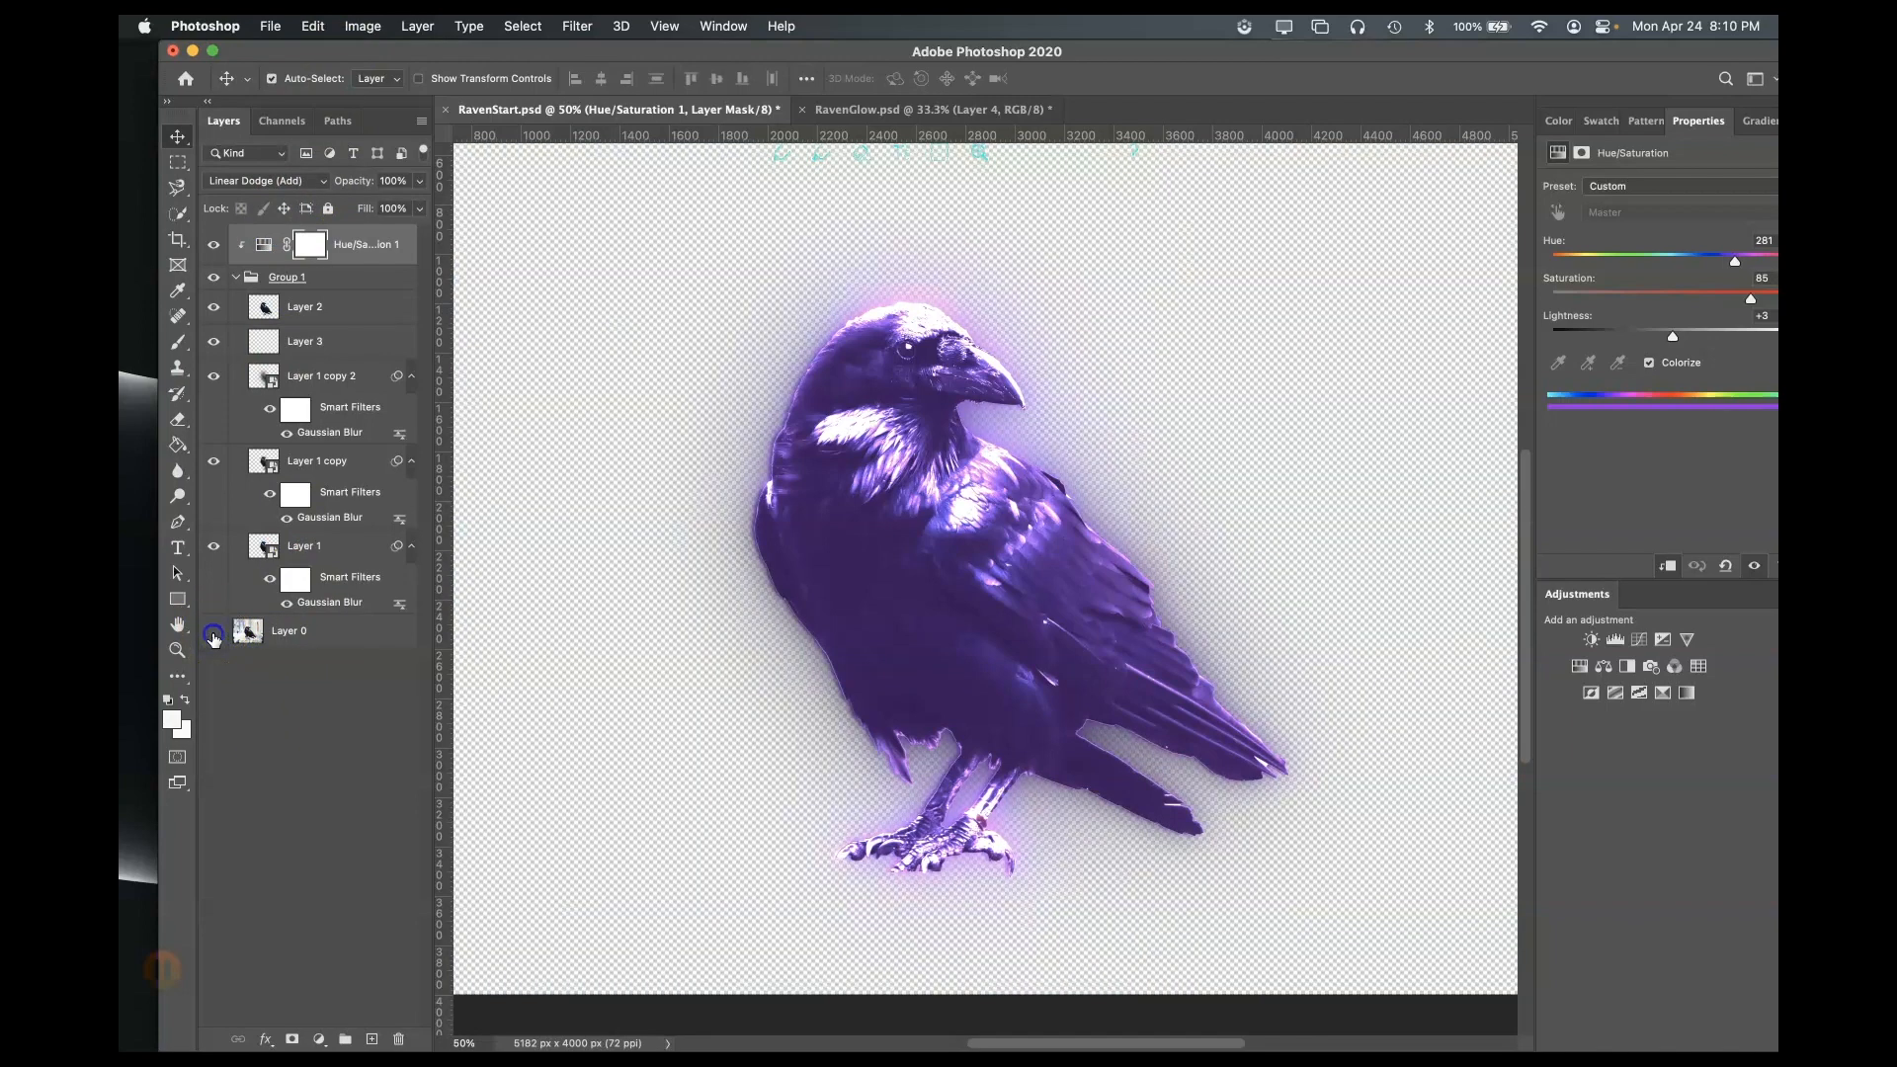
{"action": "left_click", "coordinate": [213, 634]}
{"action": "left_click", "coordinate": [213, 634]}
{"action": "left_click", "coordinate": [274, 23]}
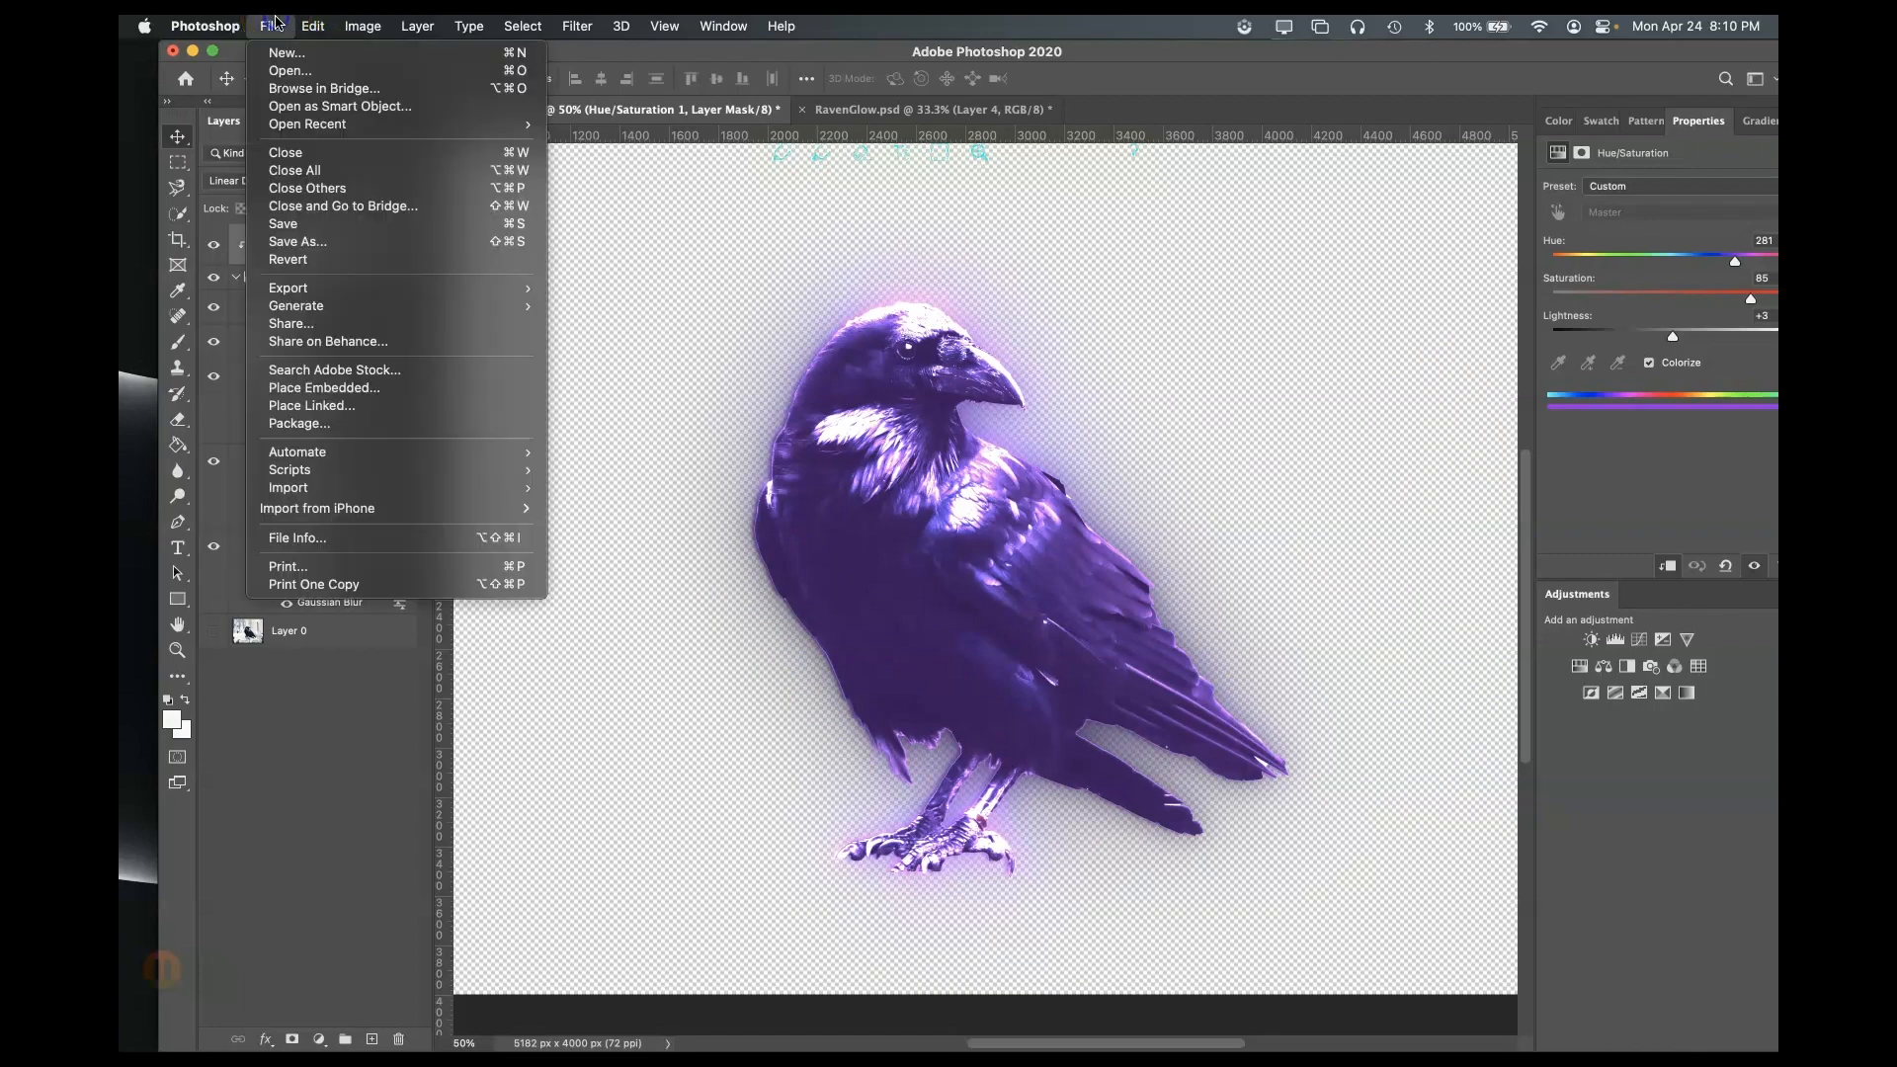
{"action": "left_click", "coordinate": [358, 228]}
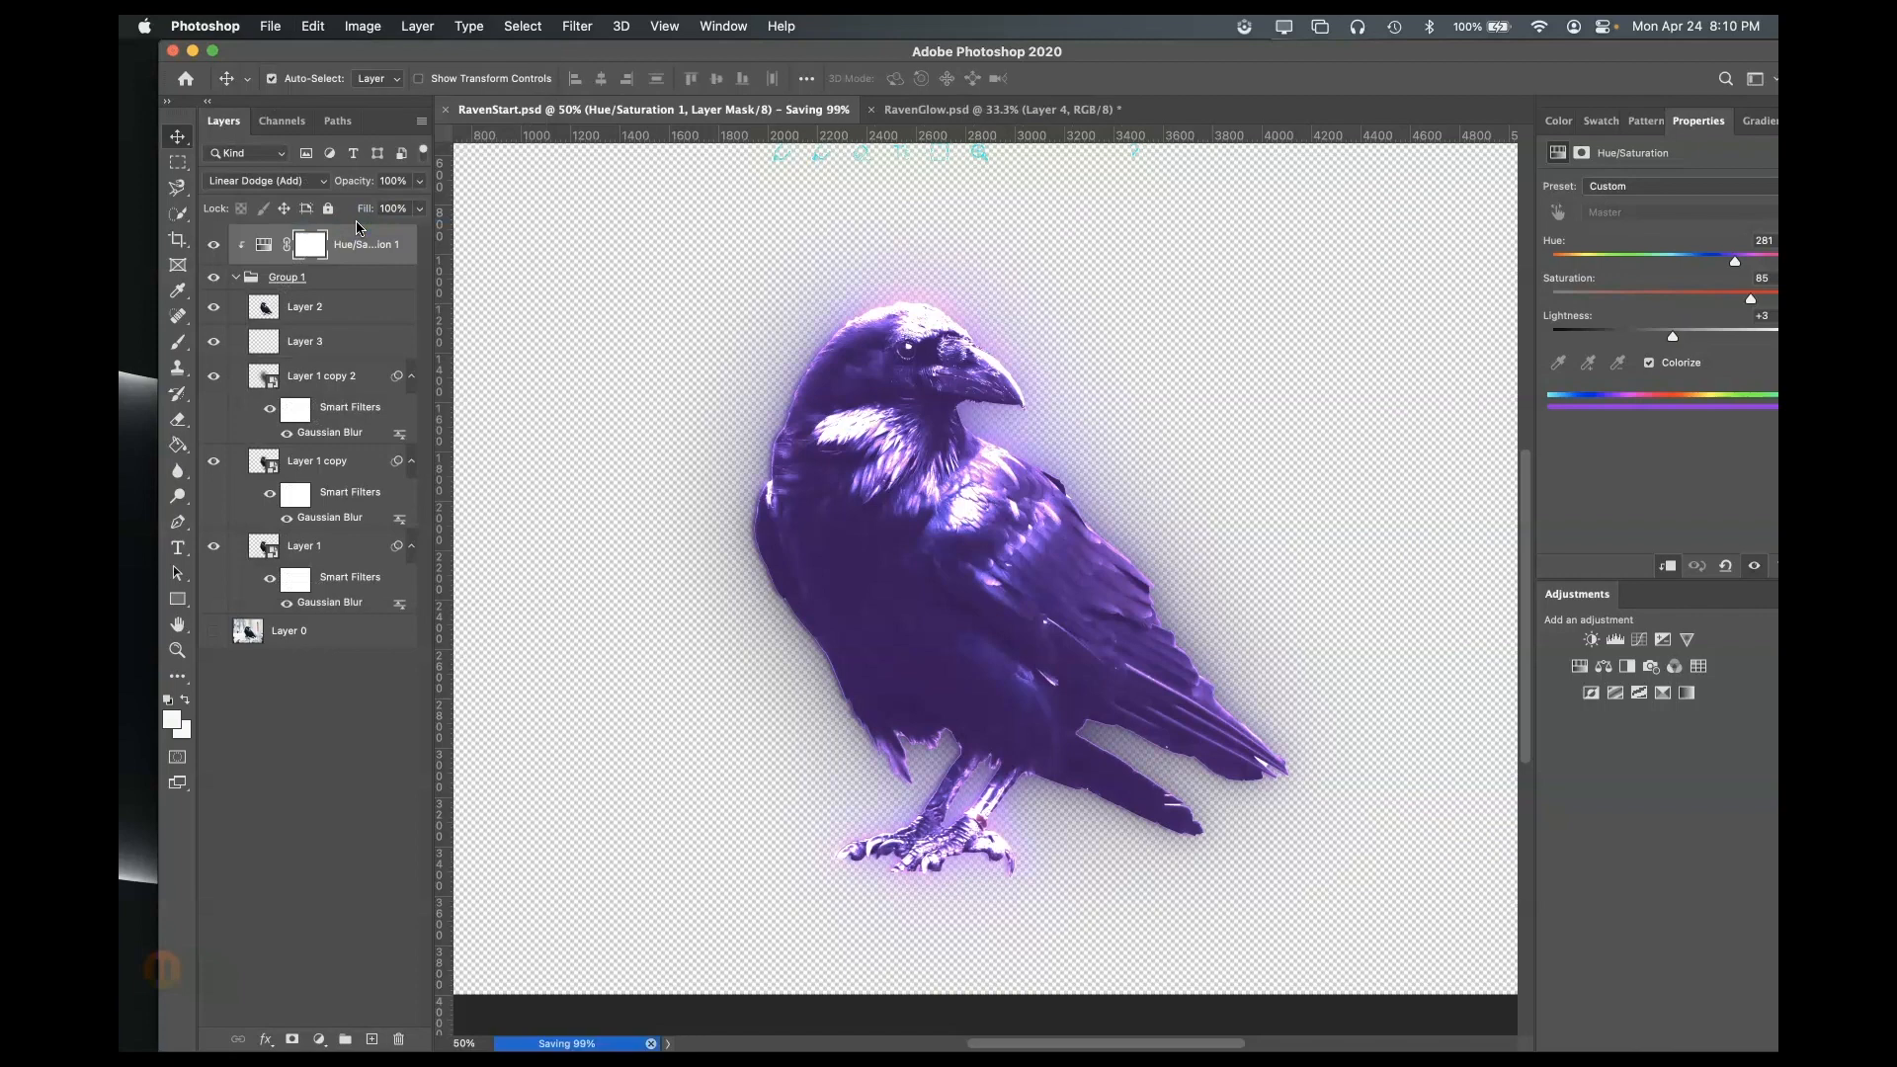
- Export the glowing raven as BlueRaven.png in PNG format with transparency, at 37.5% scale and 1943 x 1500 px
{"action": "left_click", "coordinate": [268, 26]}
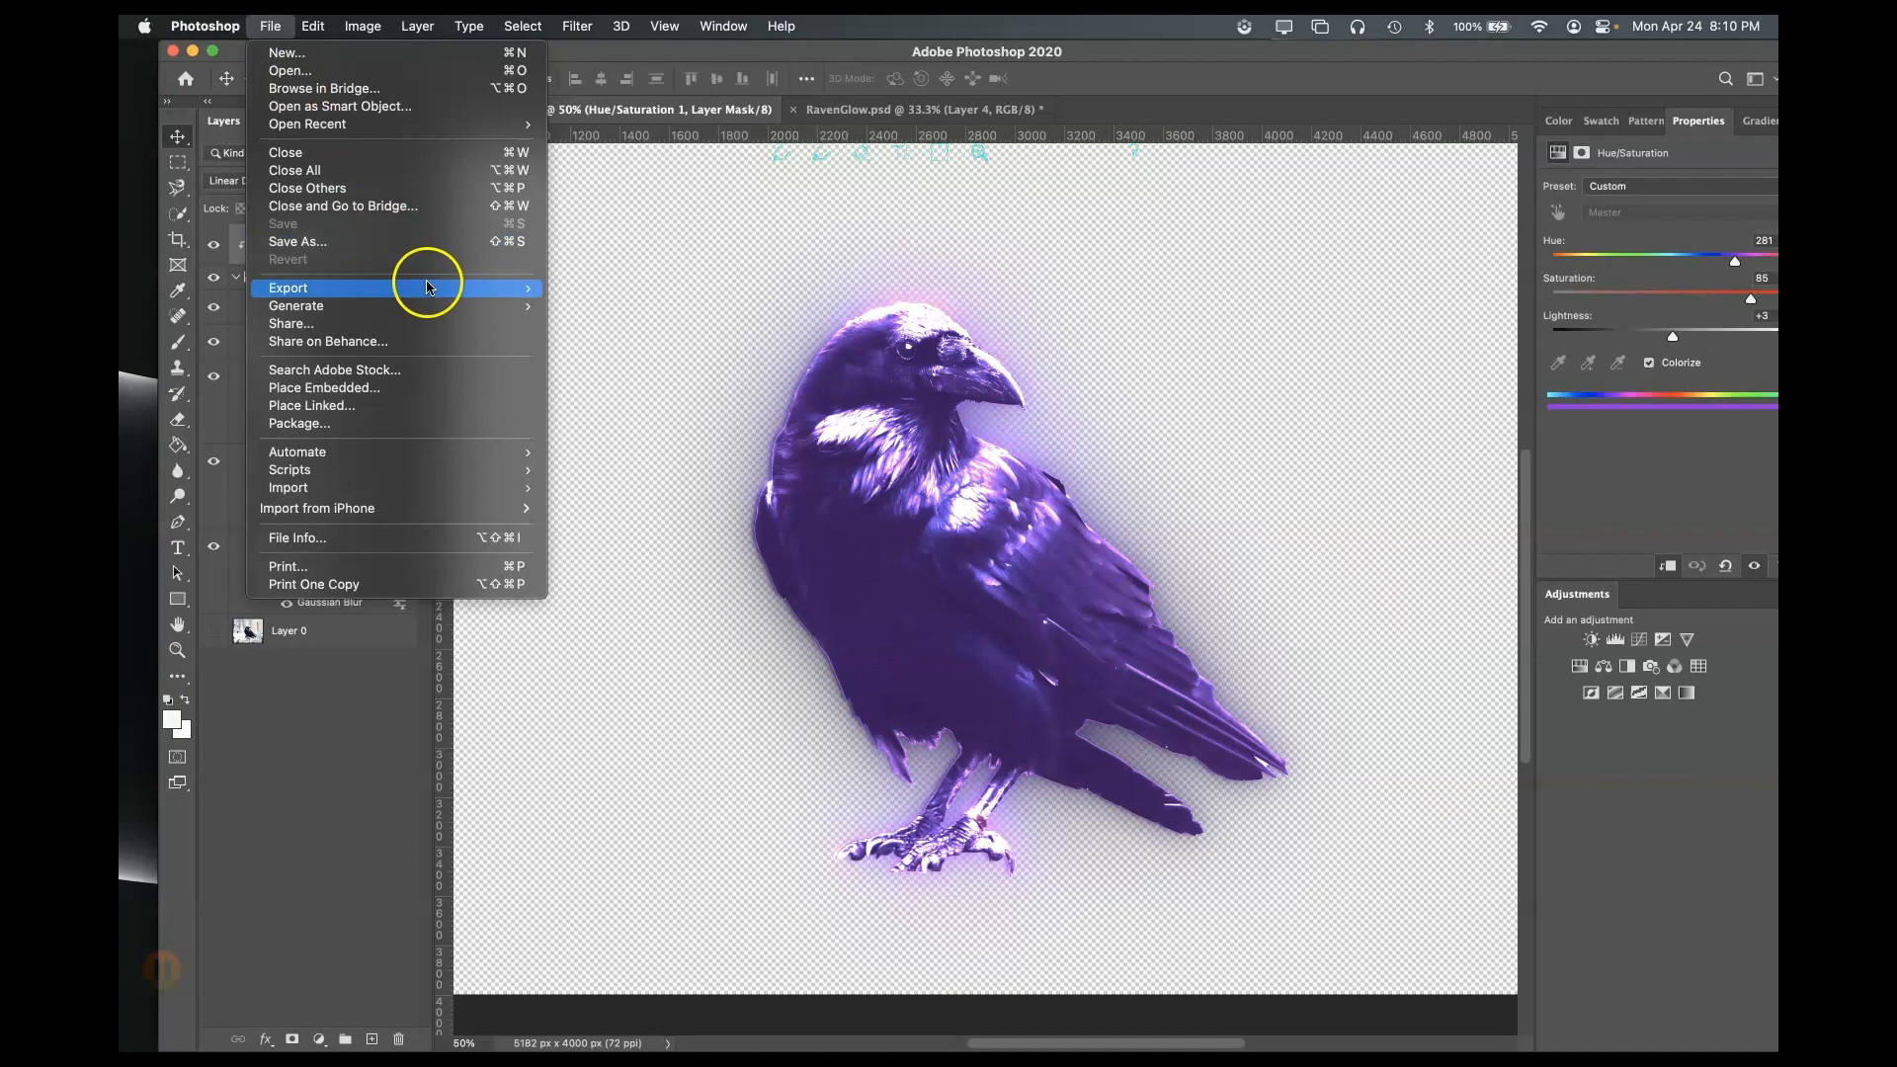
{"action": "mouse_move", "coordinate": [428, 287]}
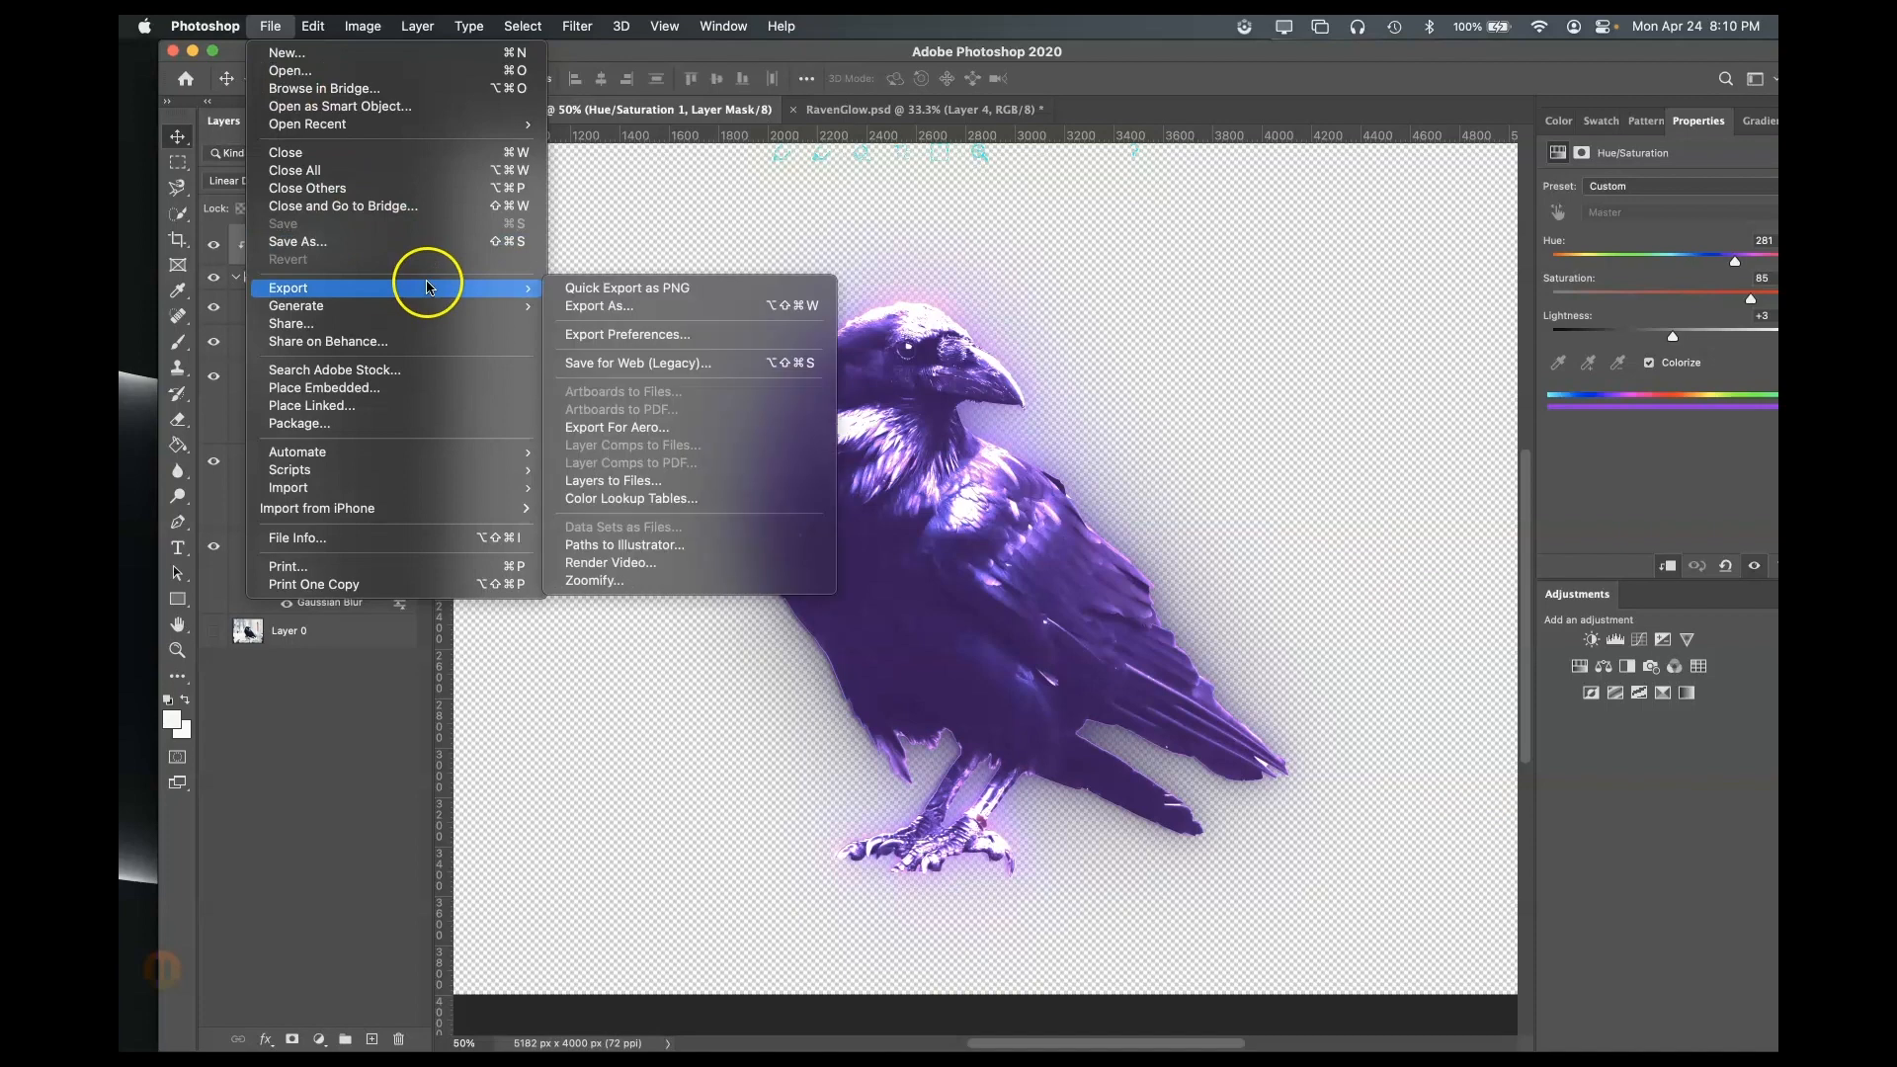
{"action": "left_click", "coordinate": [653, 288]}
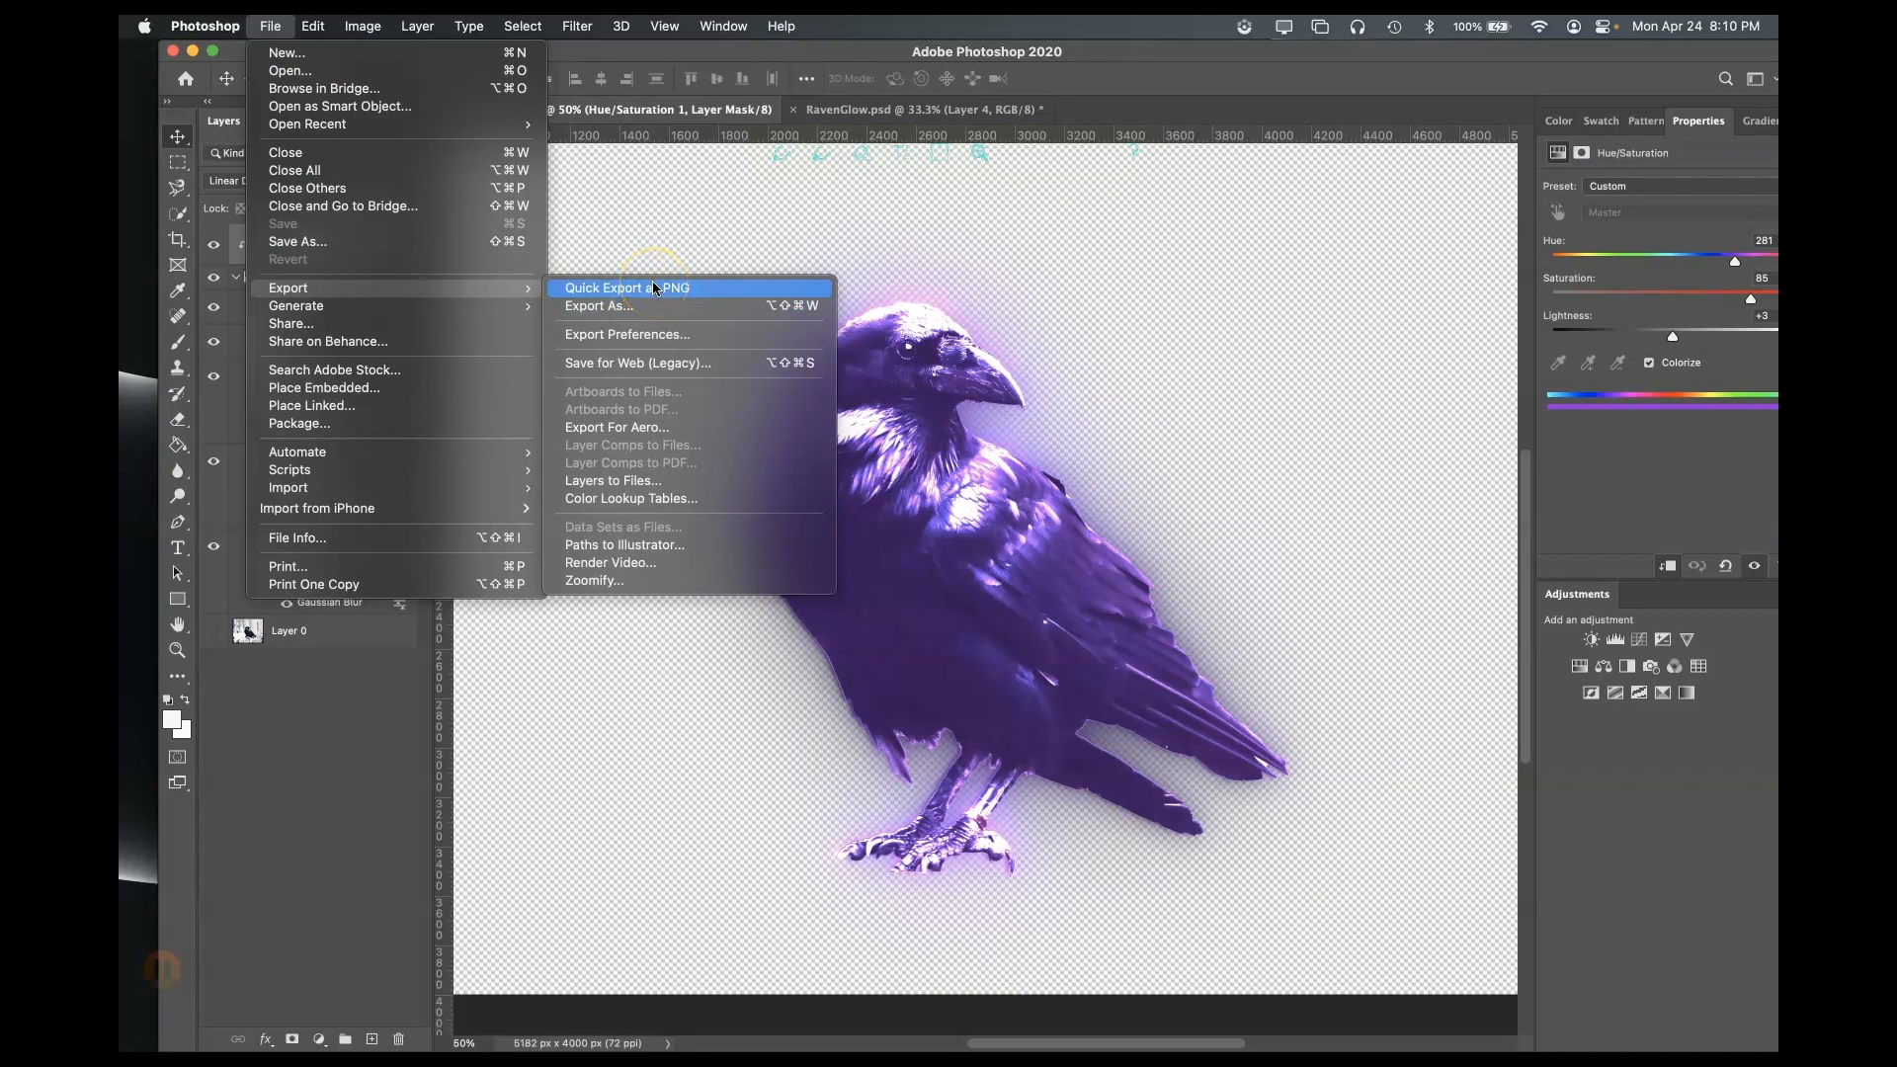
{"action": "left_click", "coordinate": [652, 306]}
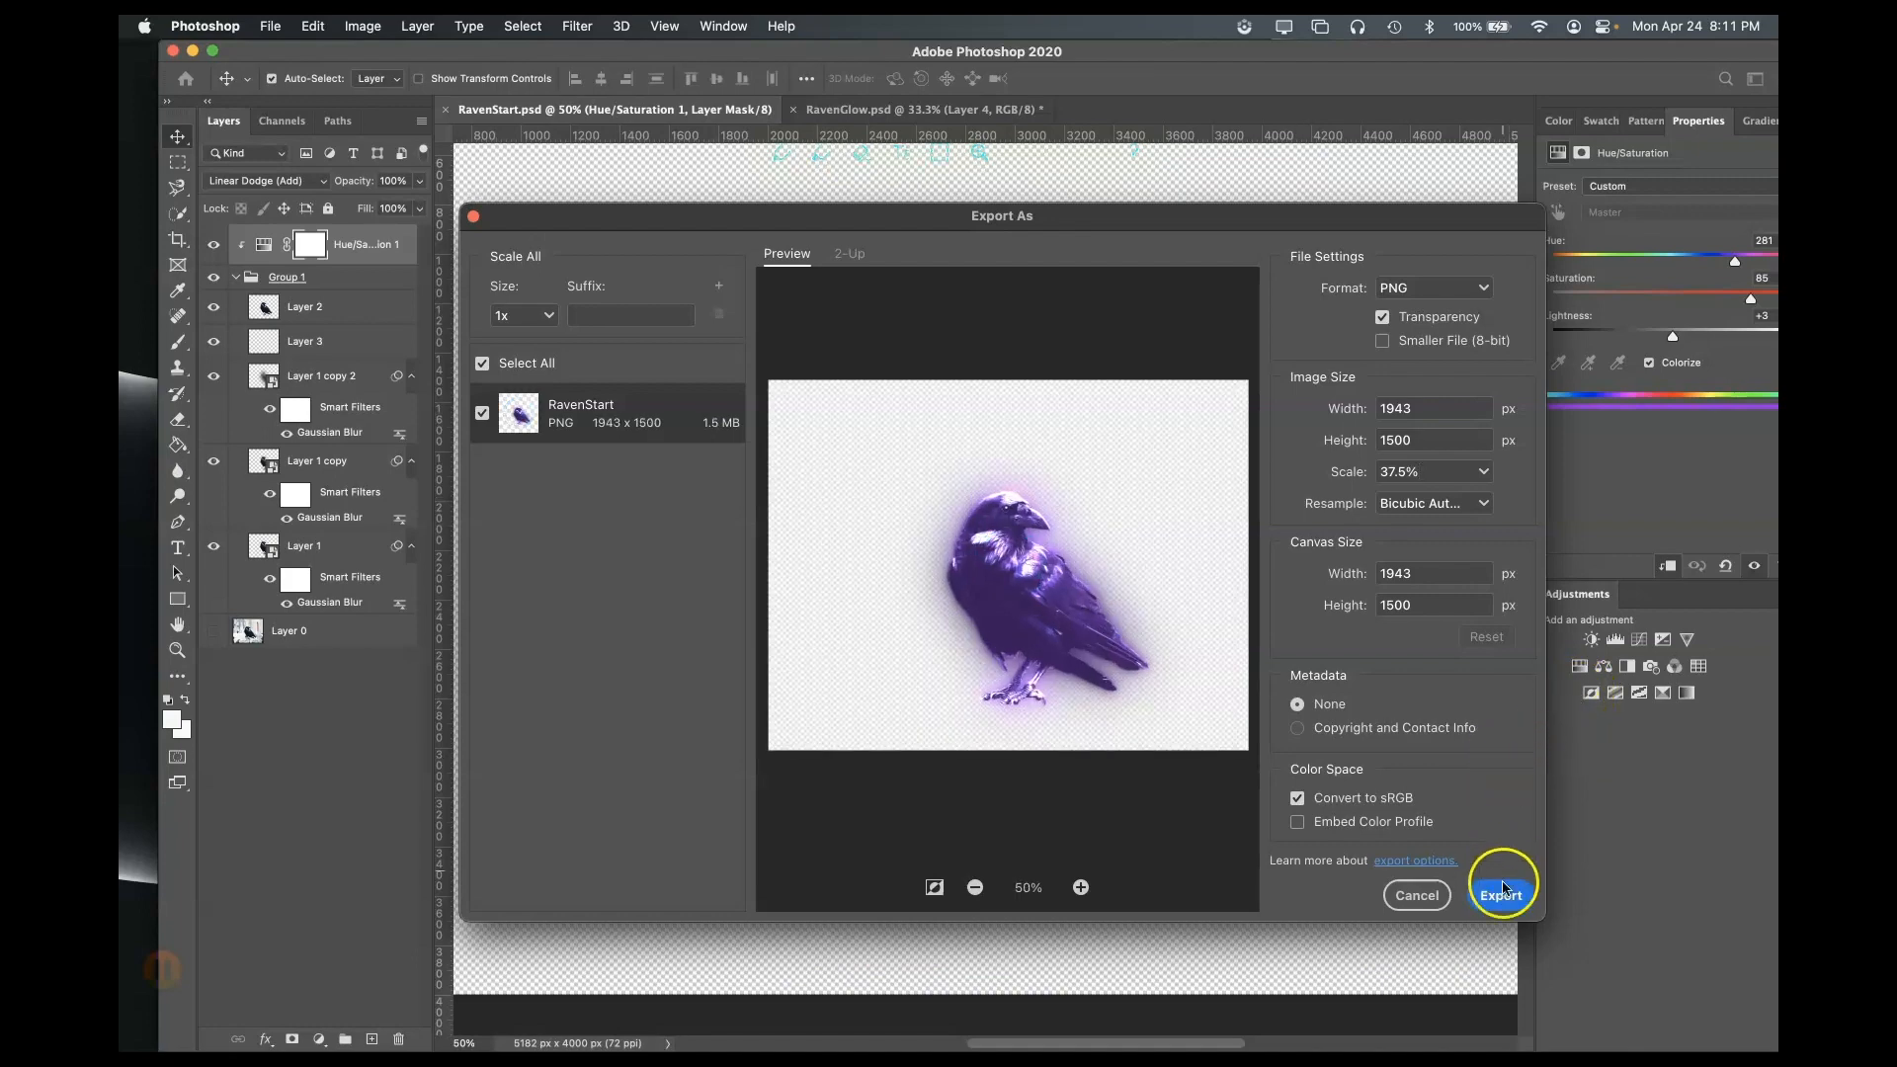
{"action": "left_click", "coordinate": [1503, 887]}
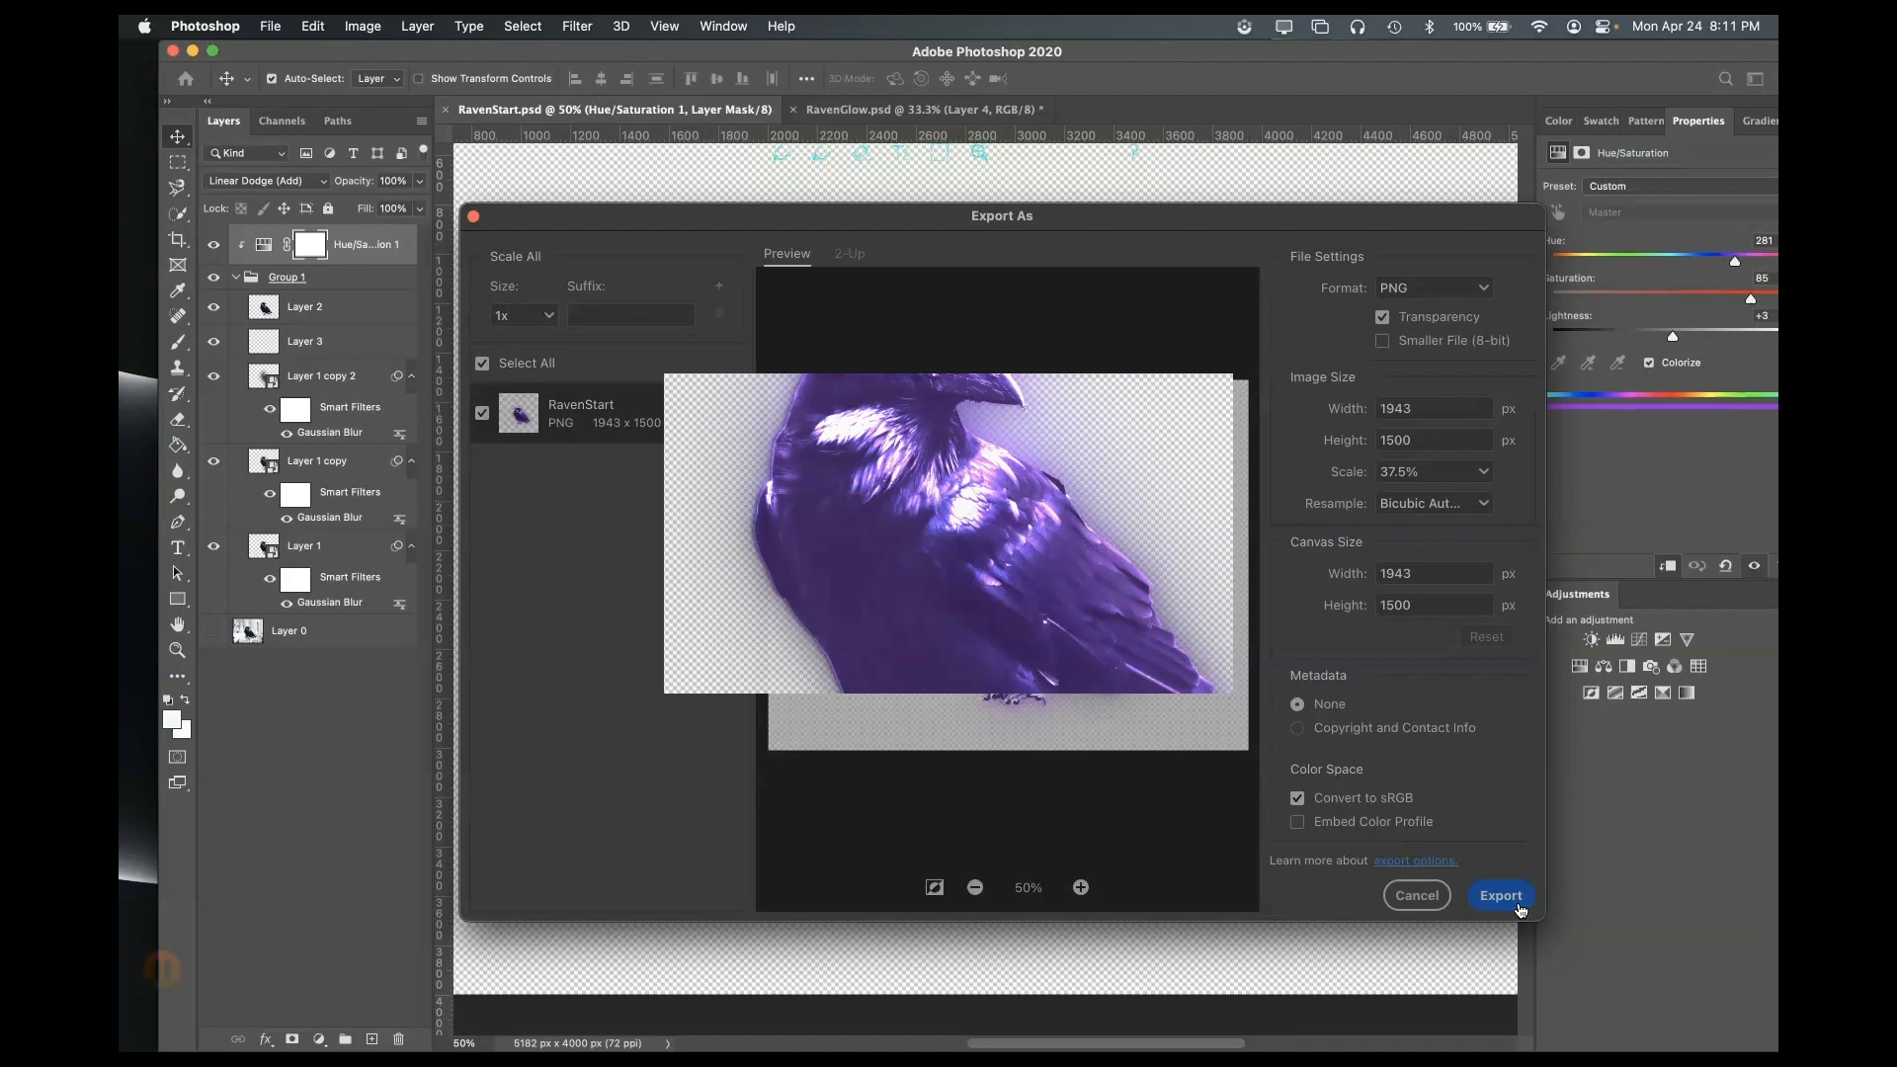
{"action": "left_click", "coordinate": [1144, 291]}
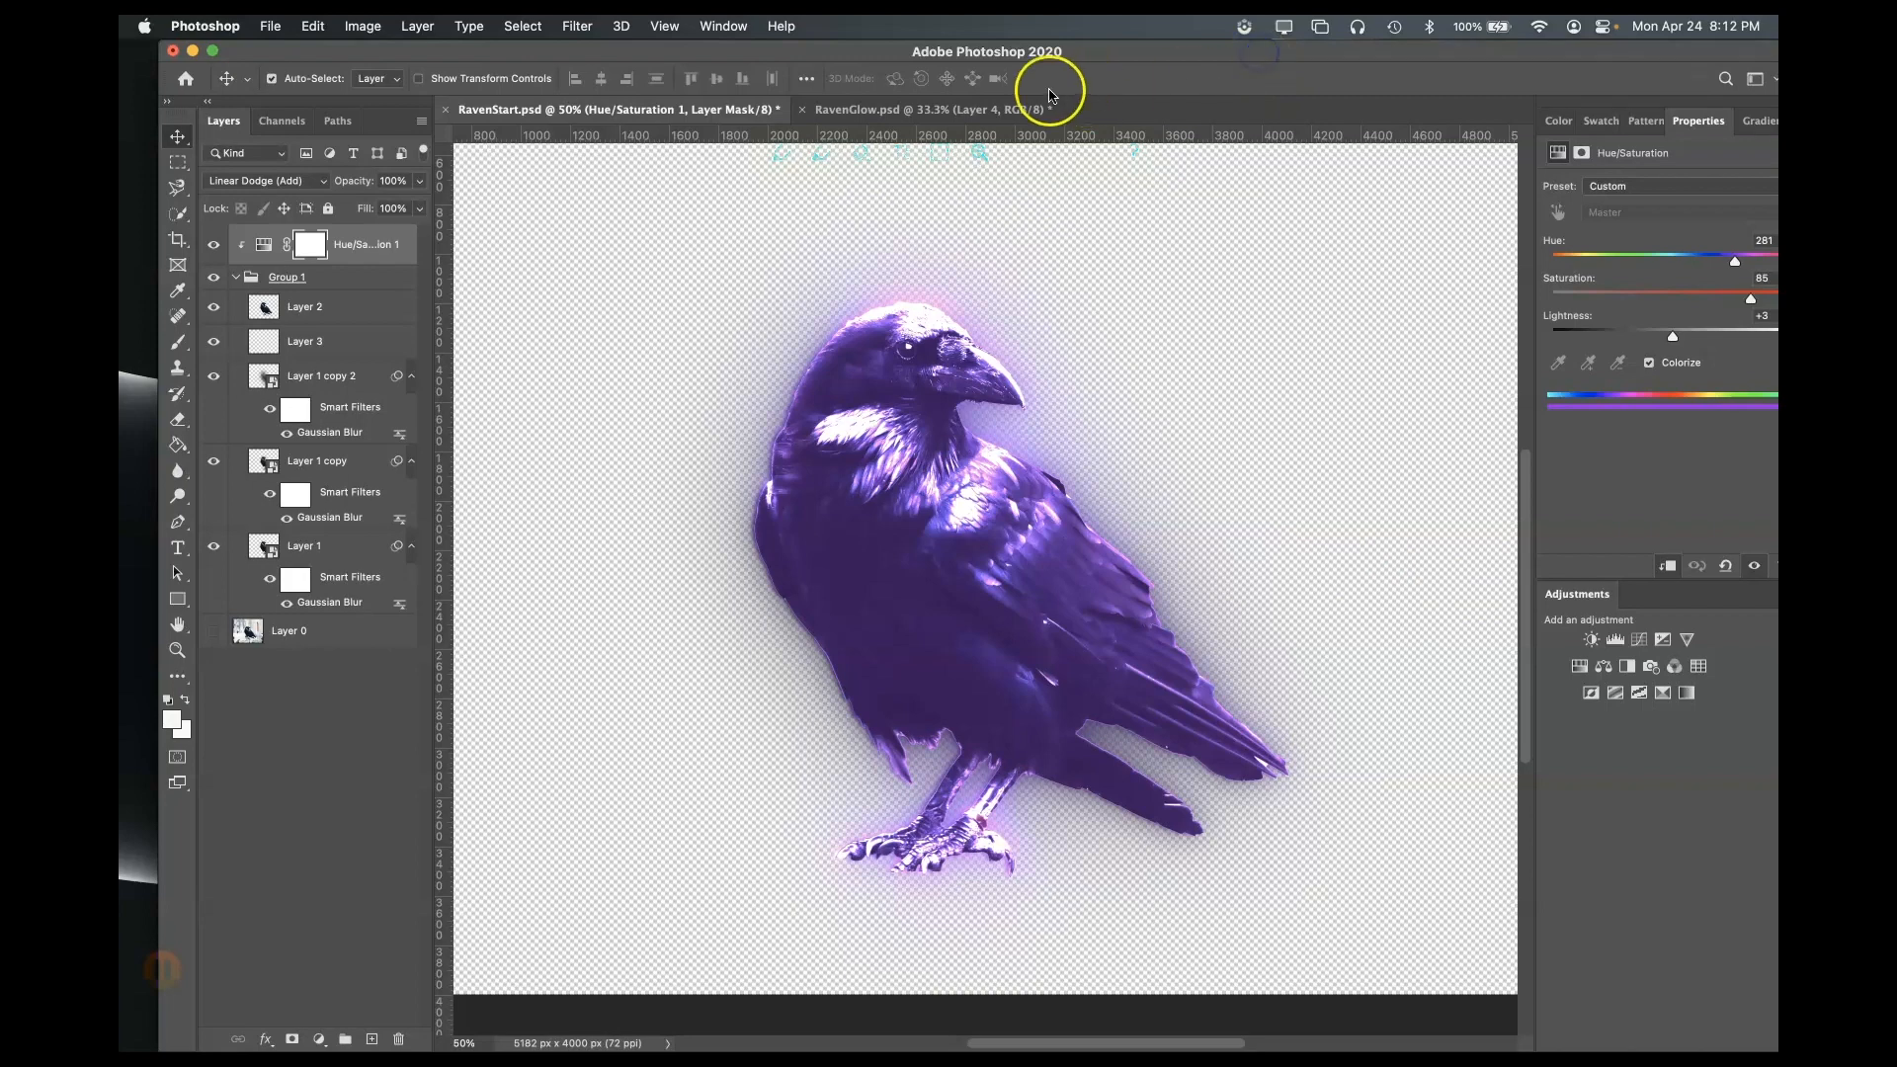
- In RavenGlow.psd, add a Color Lookup adjustment layer directly above Color Lookup 2 and open its 3DLUT file choices
{"action": "left_click", "coordinate": [894, 109]}
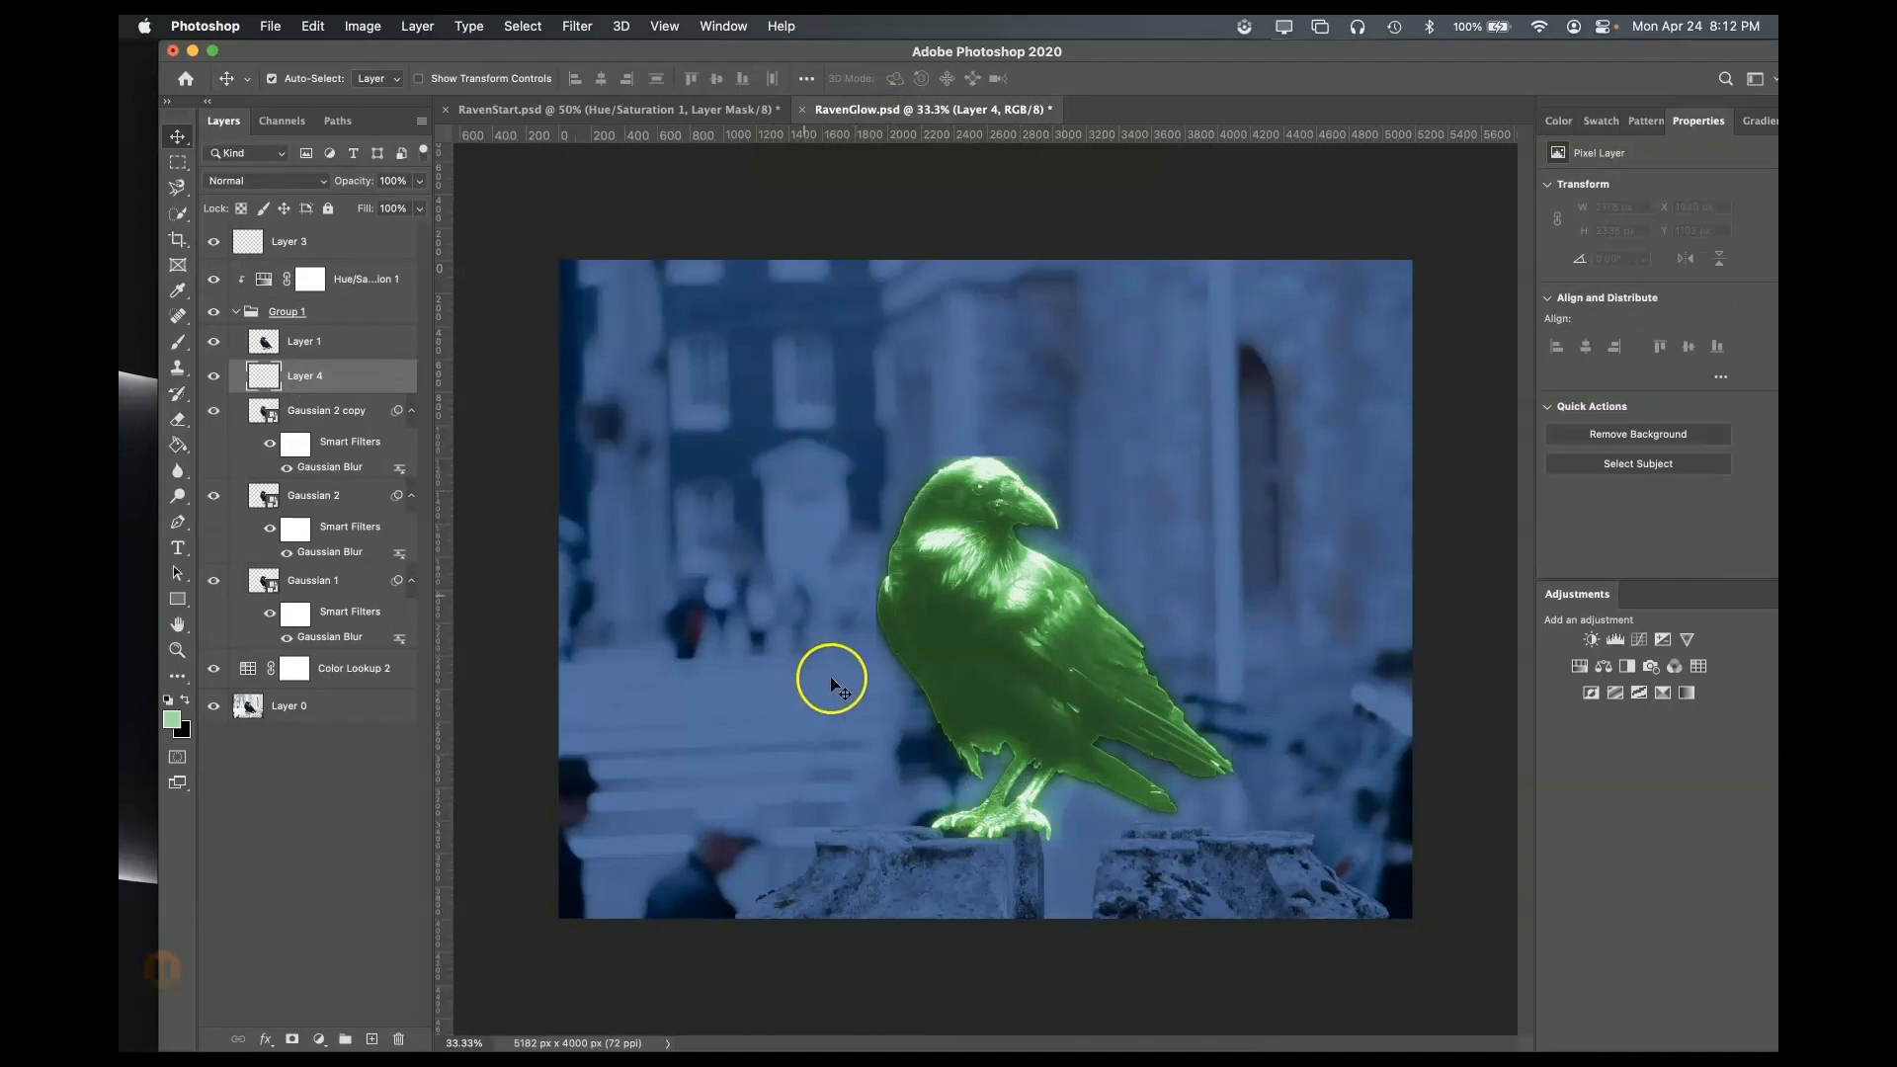
{"action": "left_click", "coordinate": [346, 712]}
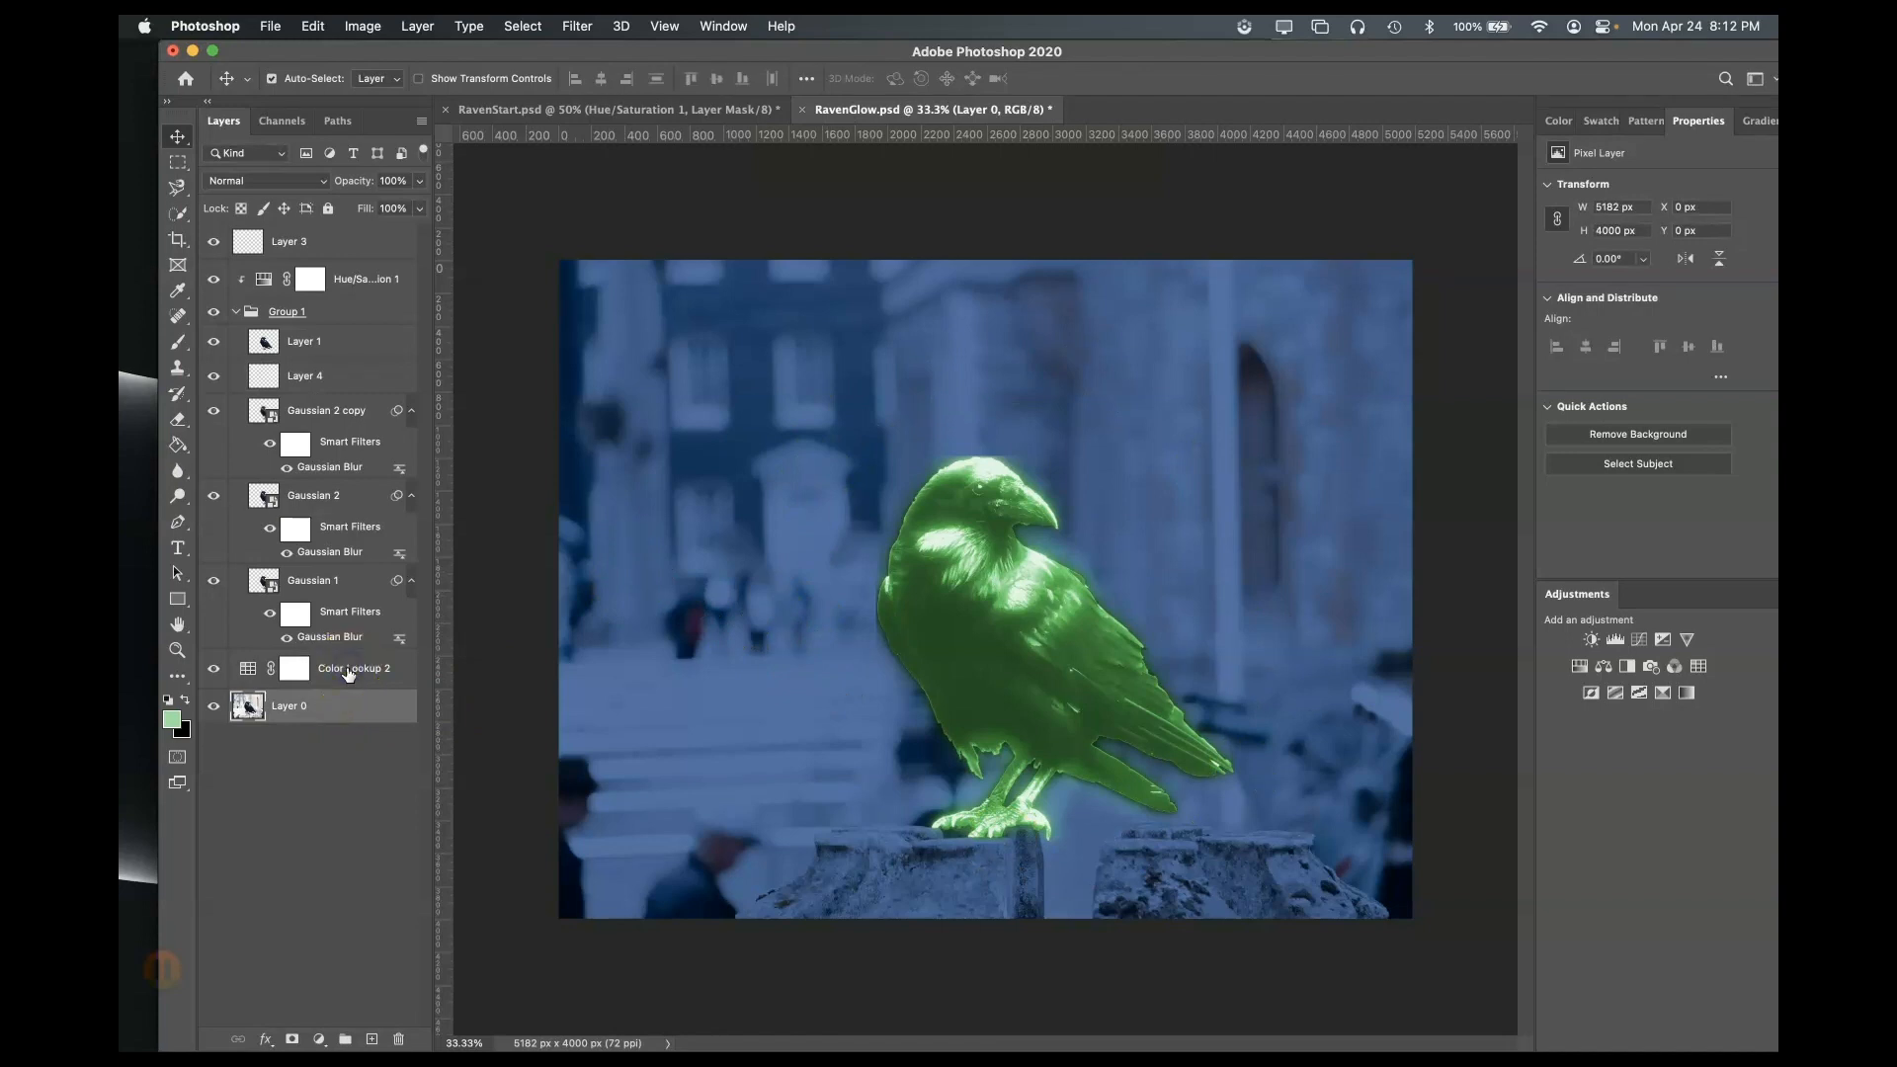
{"action": "left_click", "coordinate": [348, 672]}
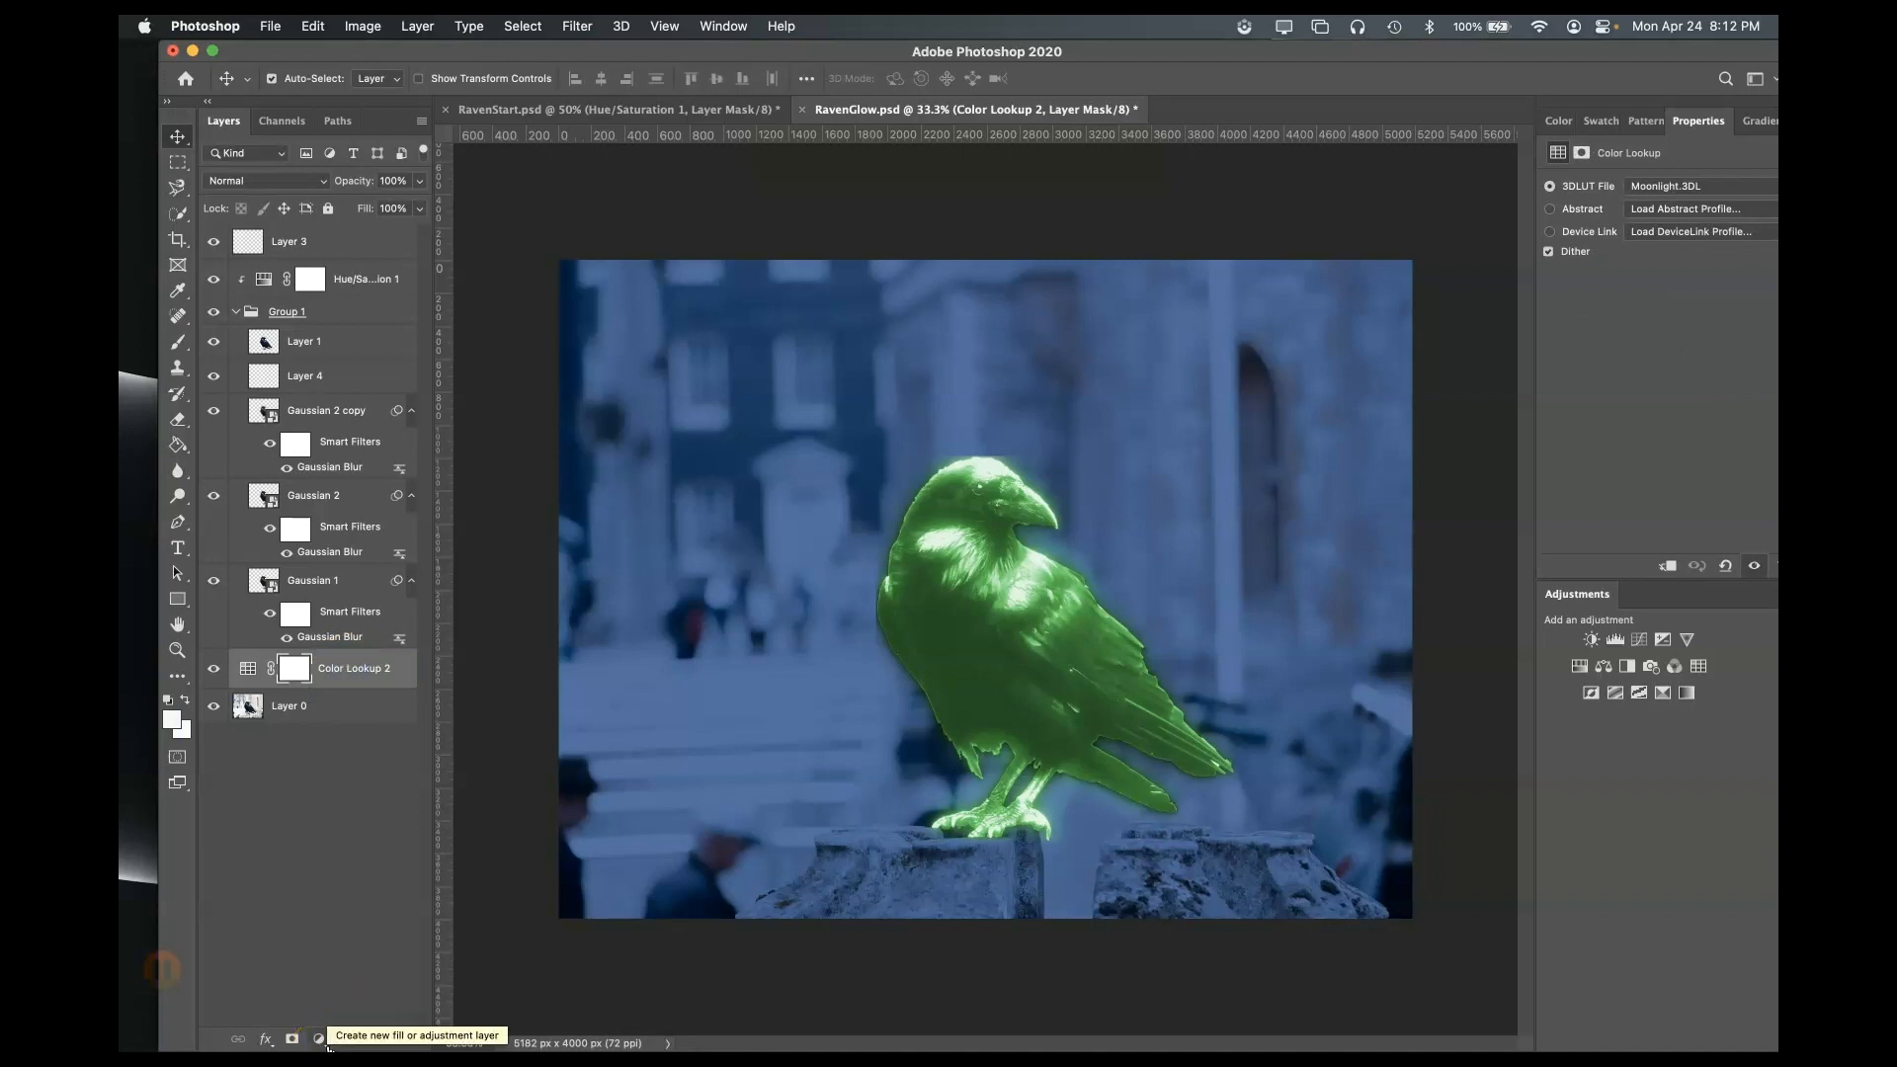
{"action": "left_click", "coordinate": [321, 1041]}
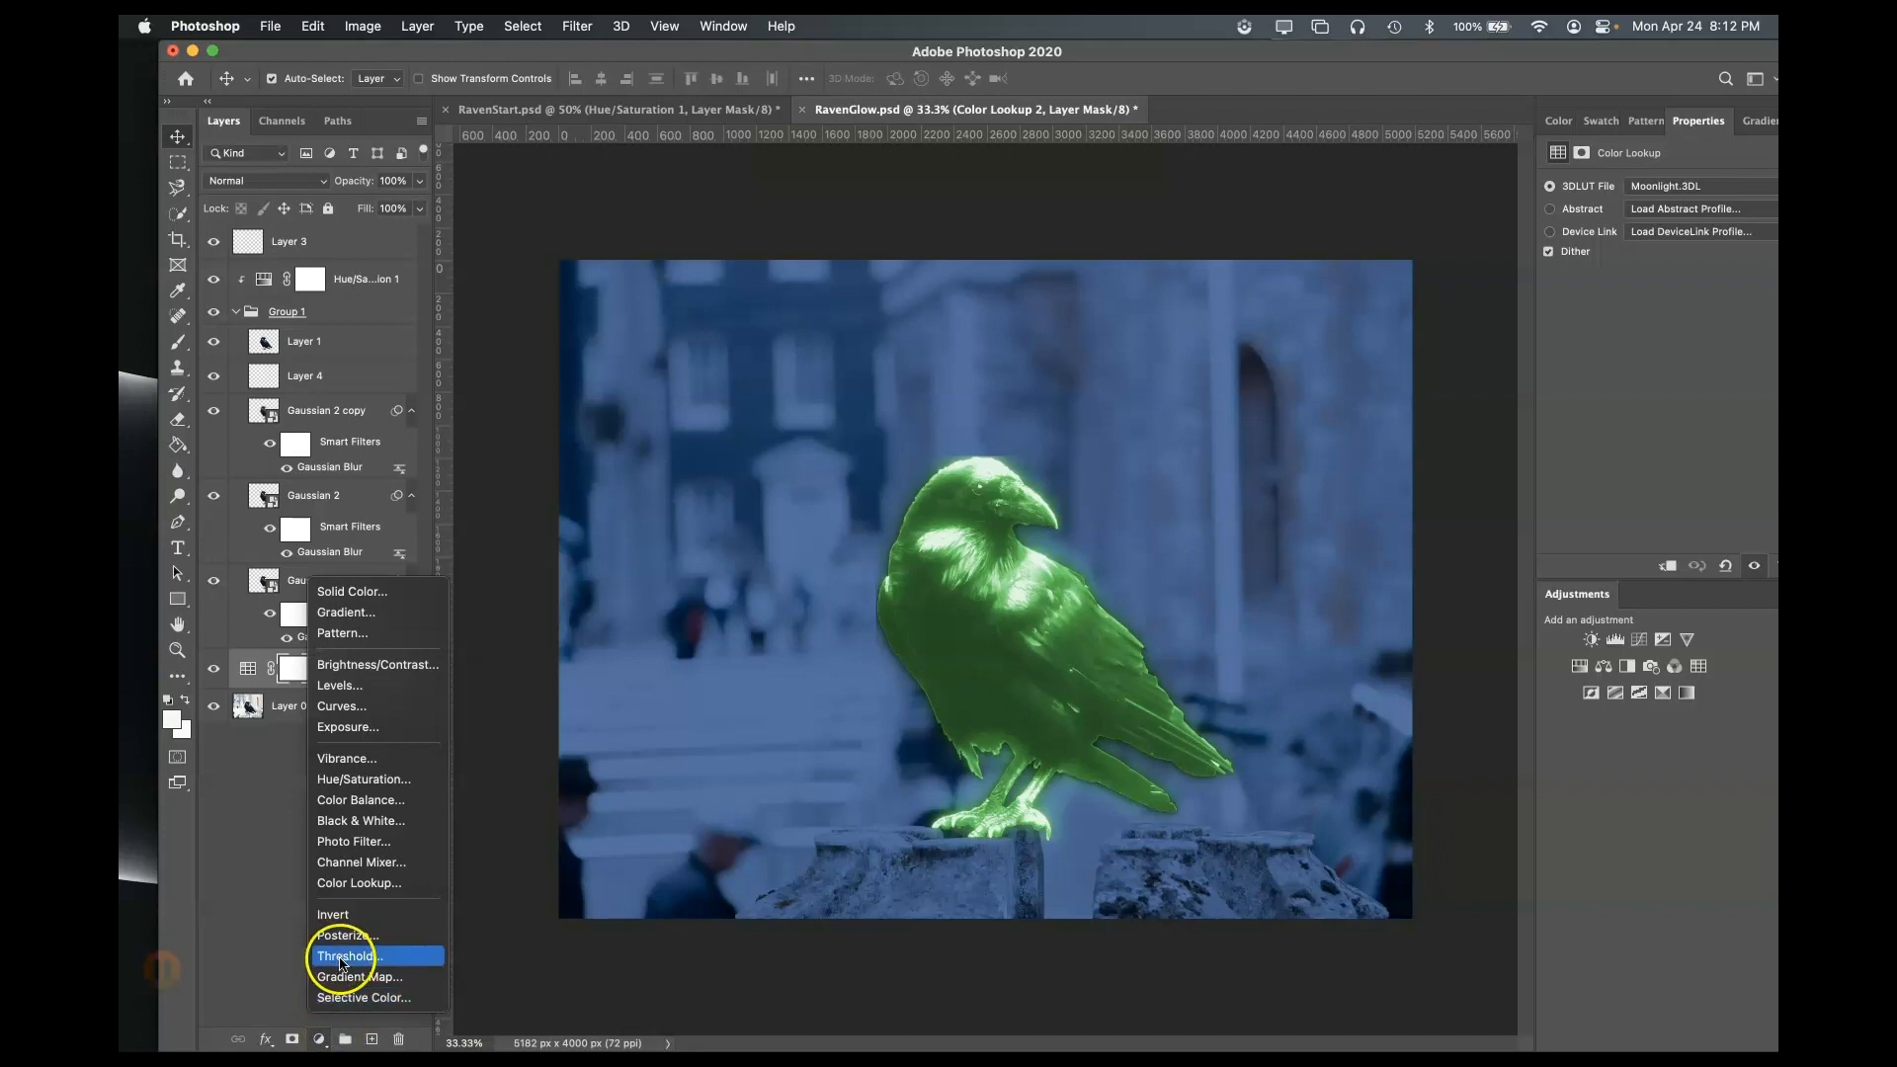
{"action": "left_click", "coordinate": [358, 880]}
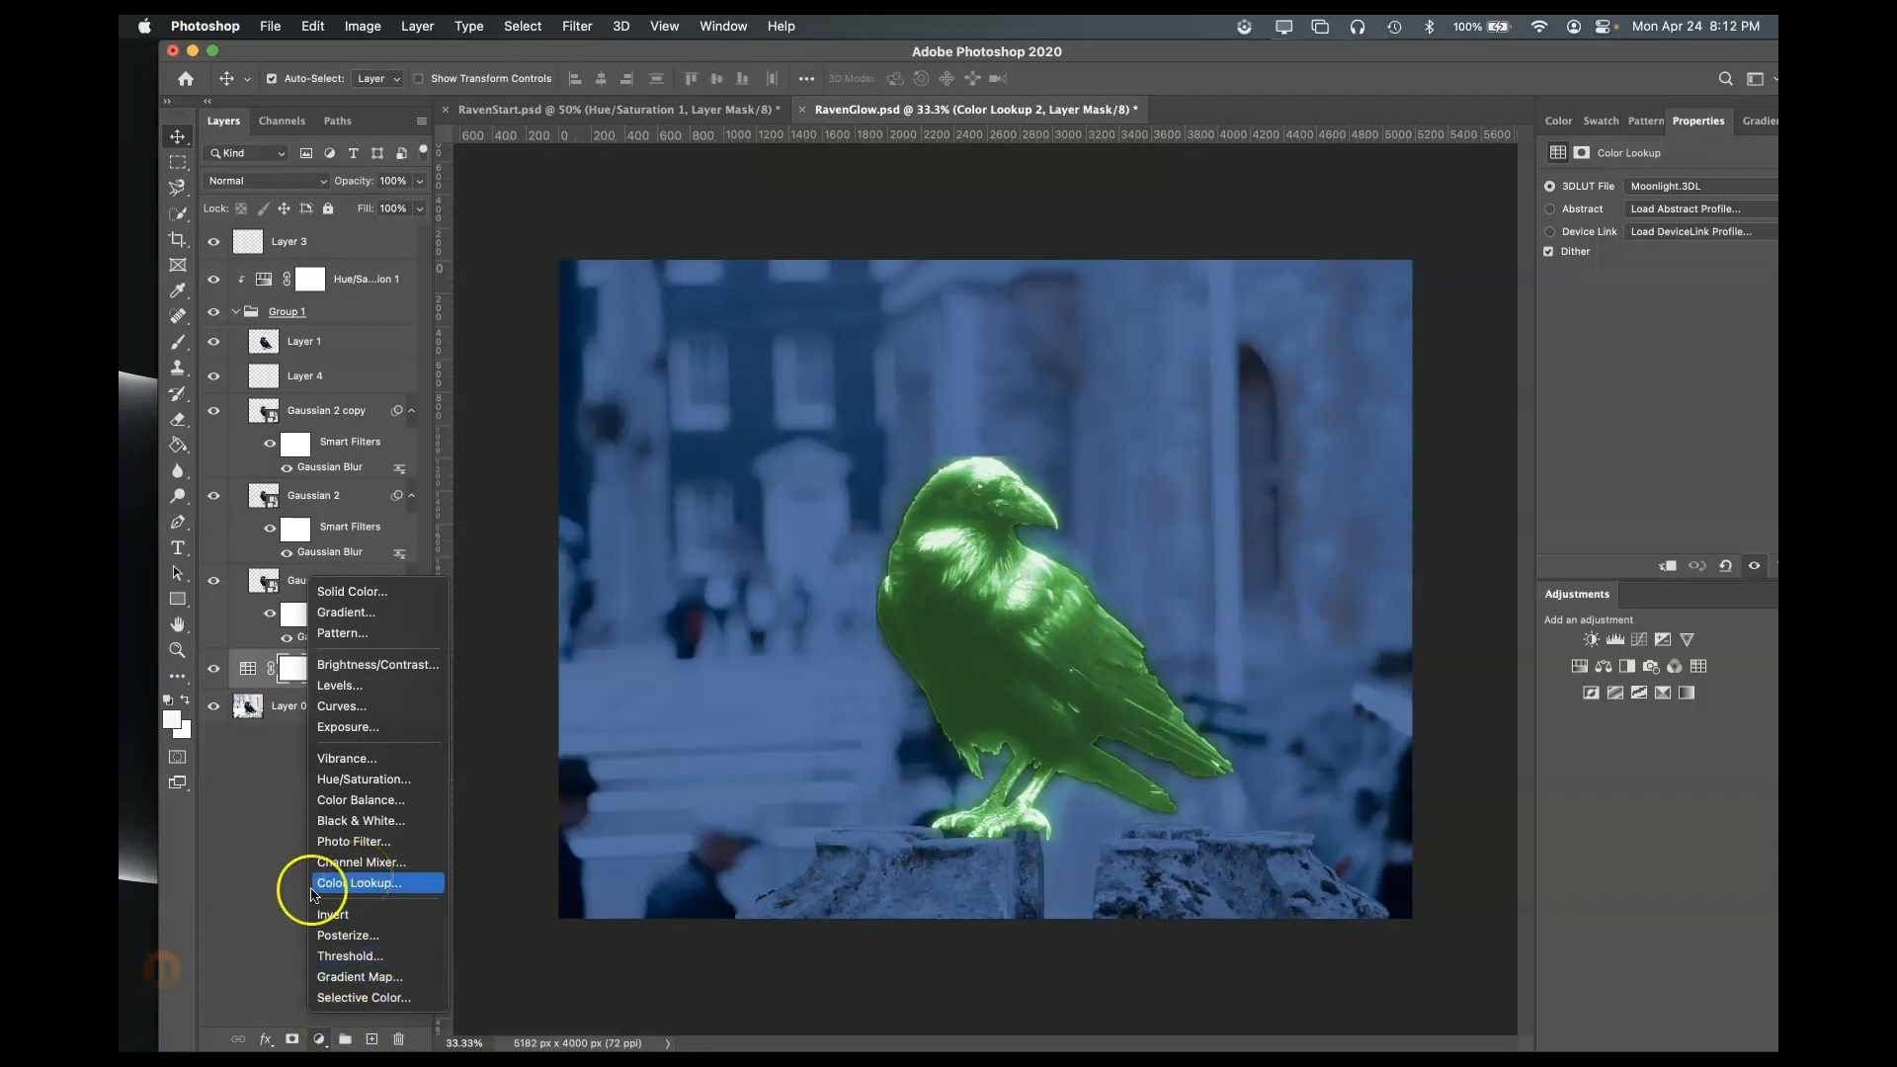
{"action": "left_click", "coordinate": [318, 1040]}
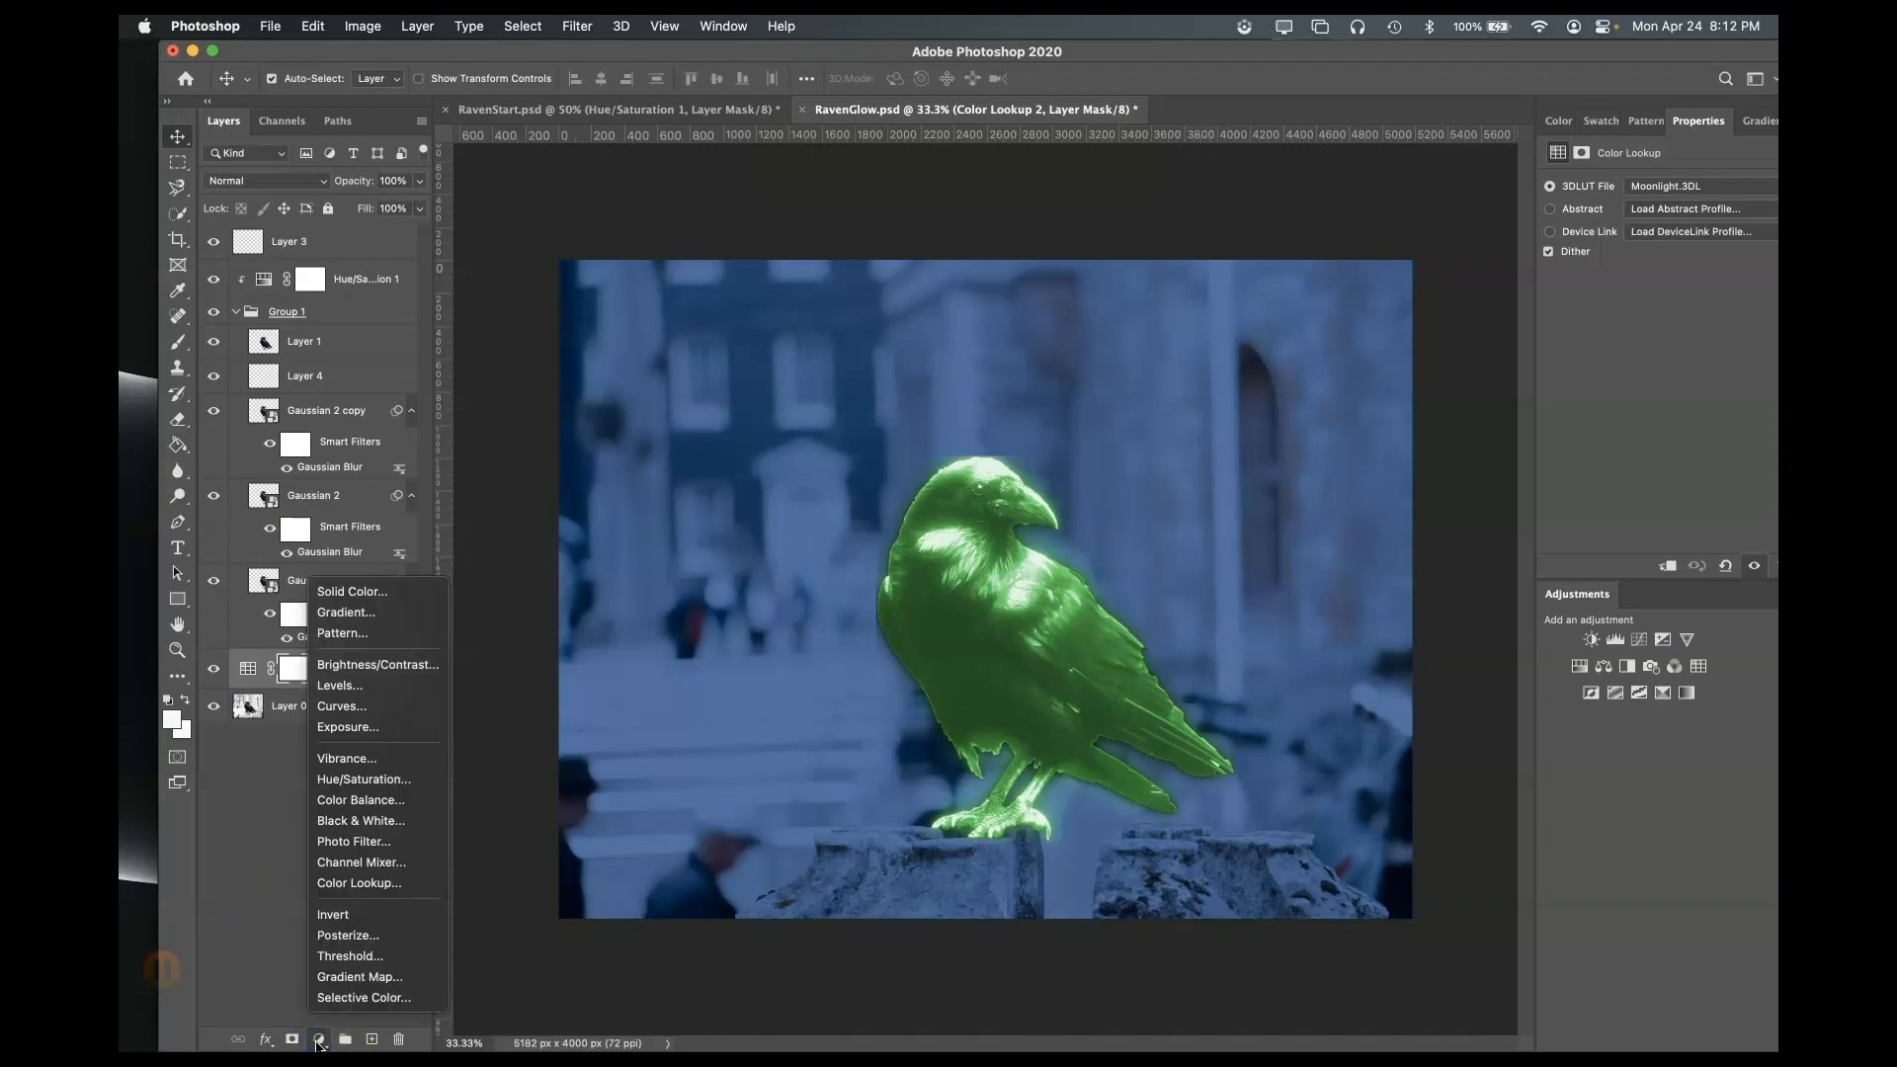
{"action": "left_click", "coordinate": [364, 884]}
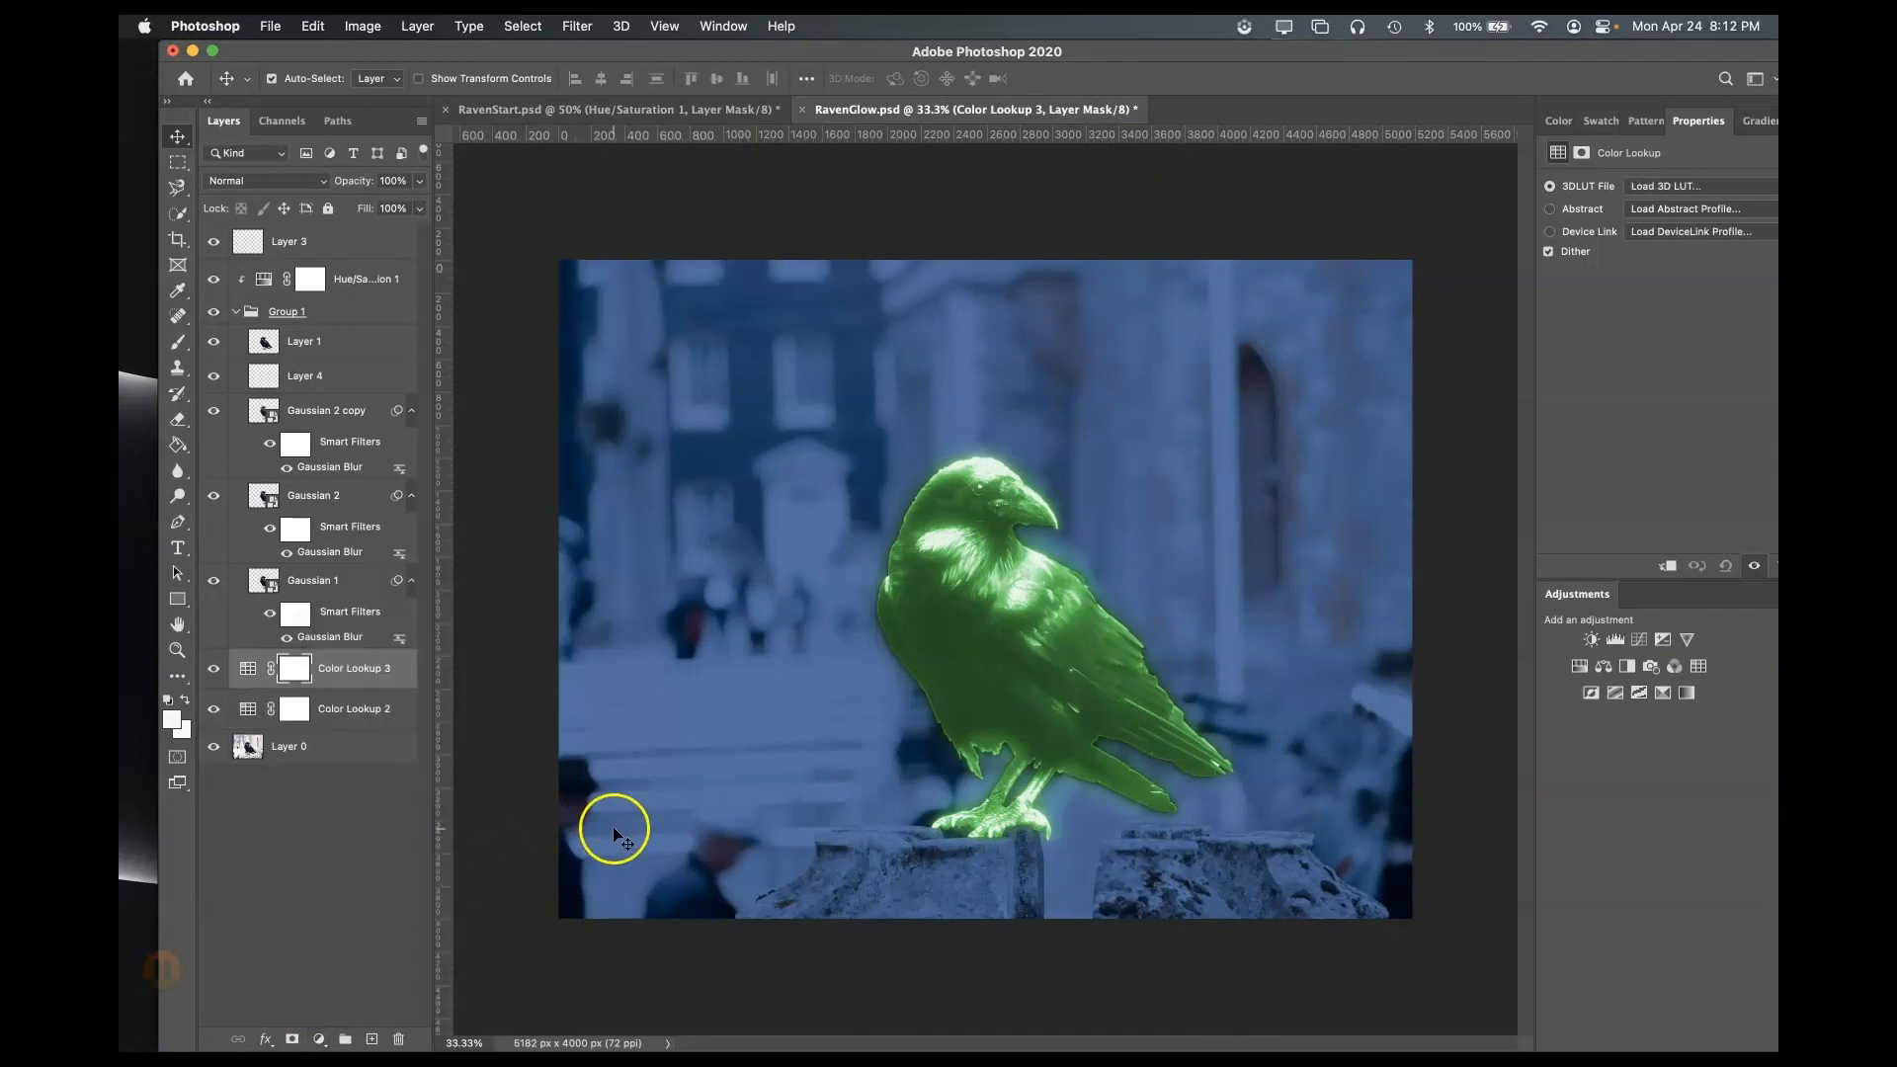
{"action": "left_click_drag", "start_coordinate": [1685, 50], "coordinate": [1395, 50]}
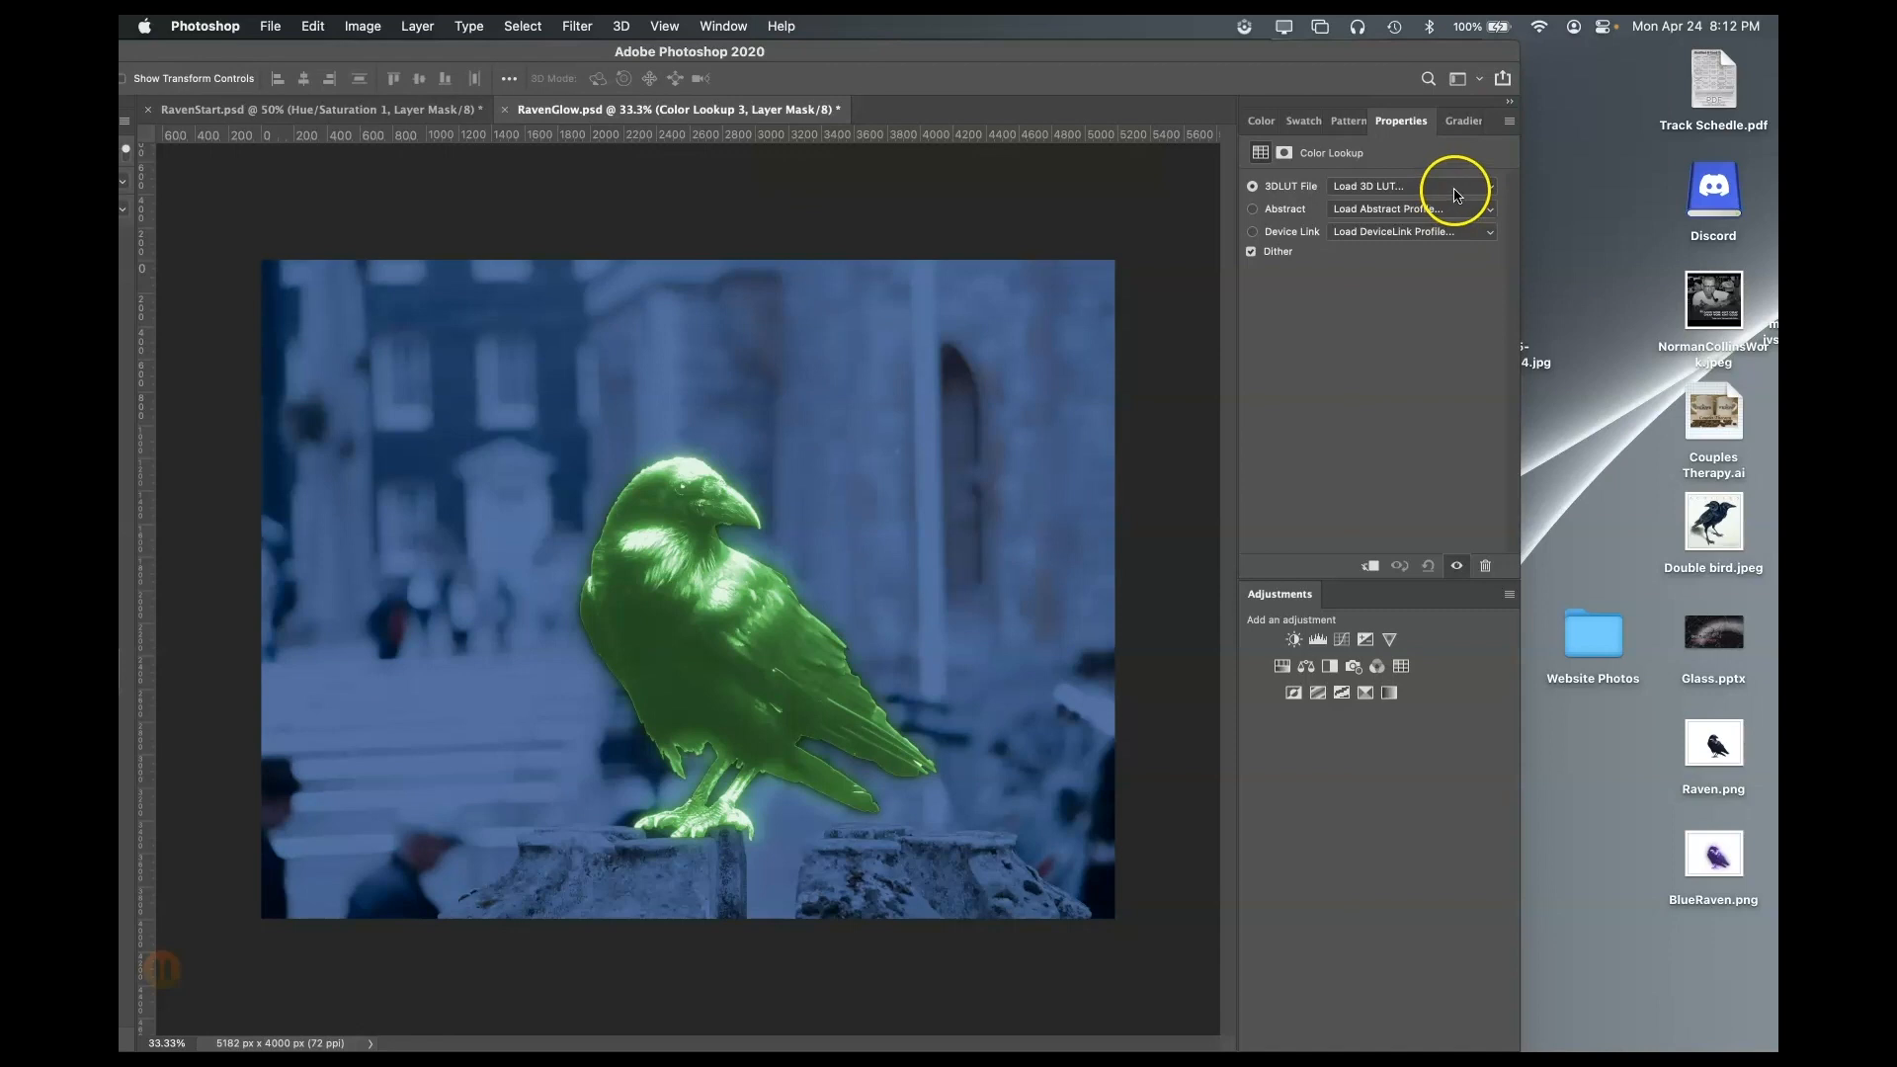
{"action": "left_click", "coordinate": [1456, 189]}
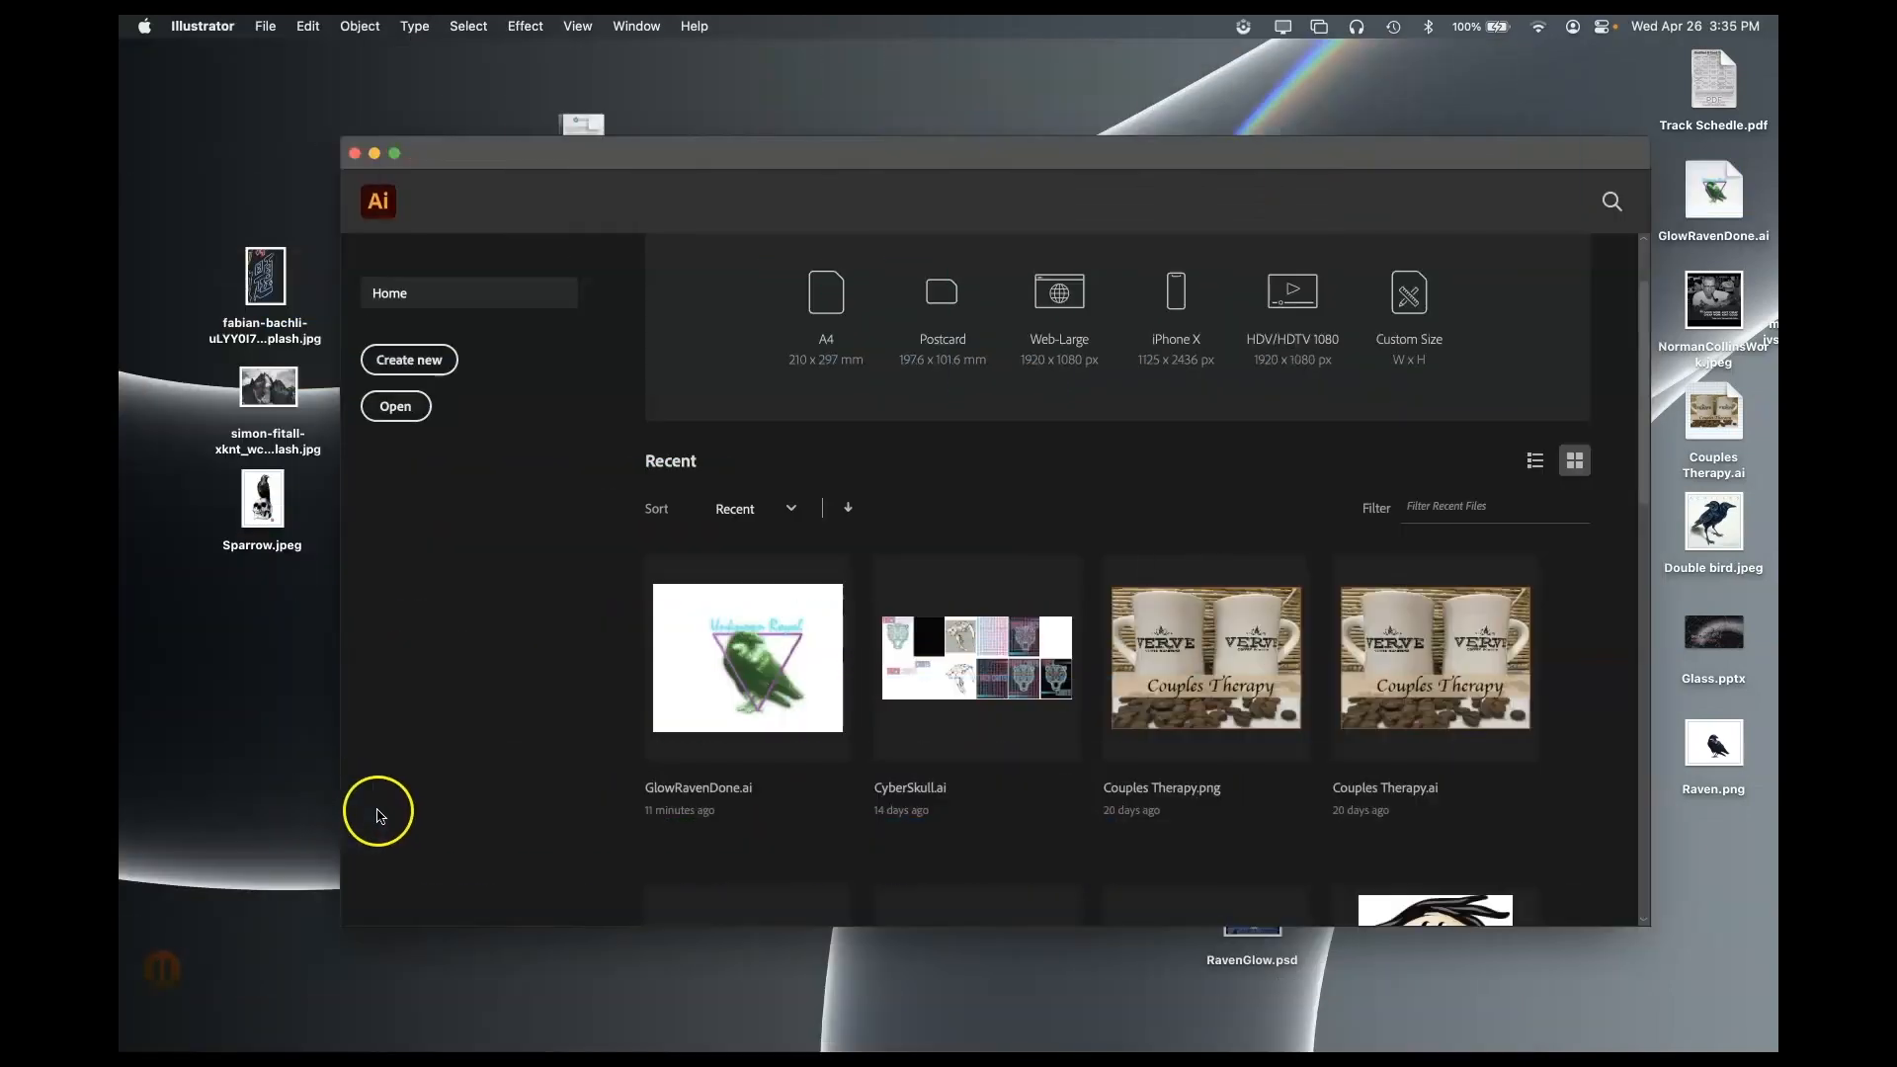
- Switch to Illustrator and create a new 1024 x 1024 pt document in RGB Color
{"action": "left_click", "coordinate": [425, 359]}
{"action": "left_click", "coordinate": [533, 389]}
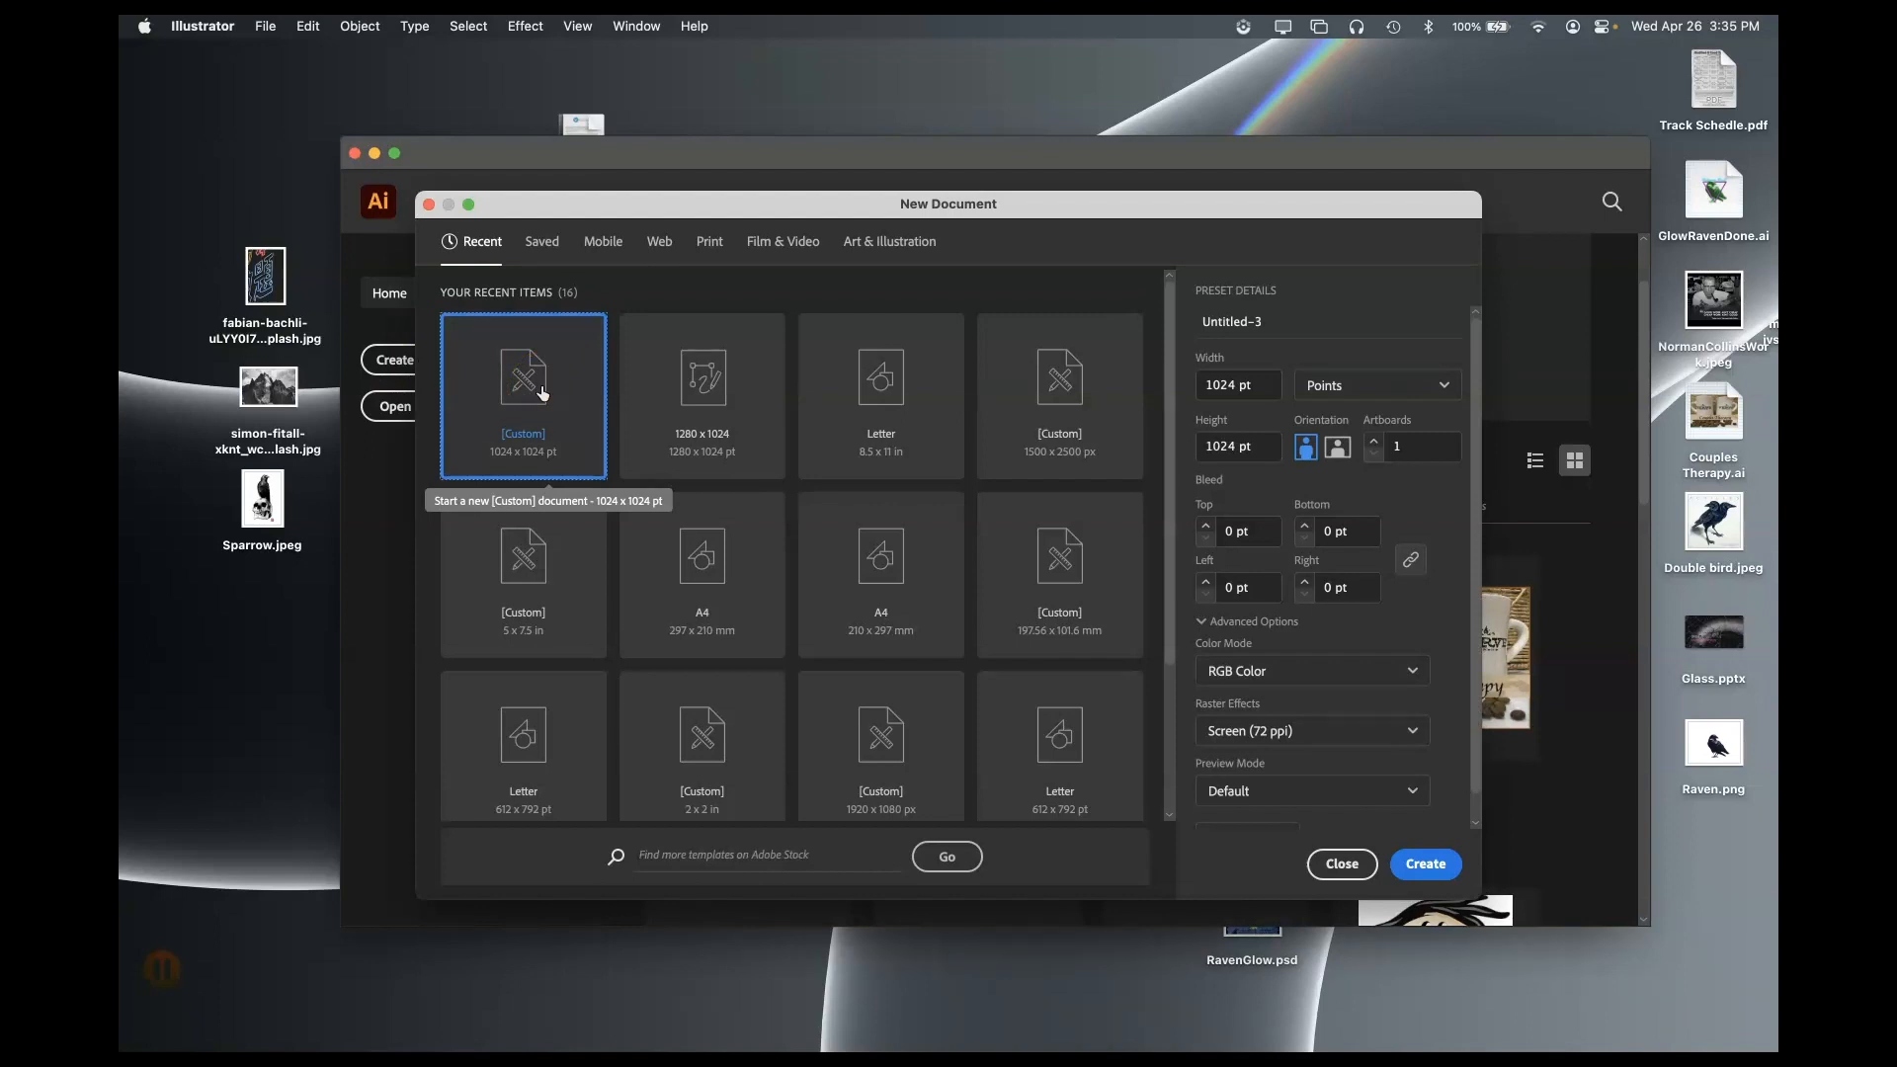
{"action": "left_click", "coordinate": [1424, 863]}
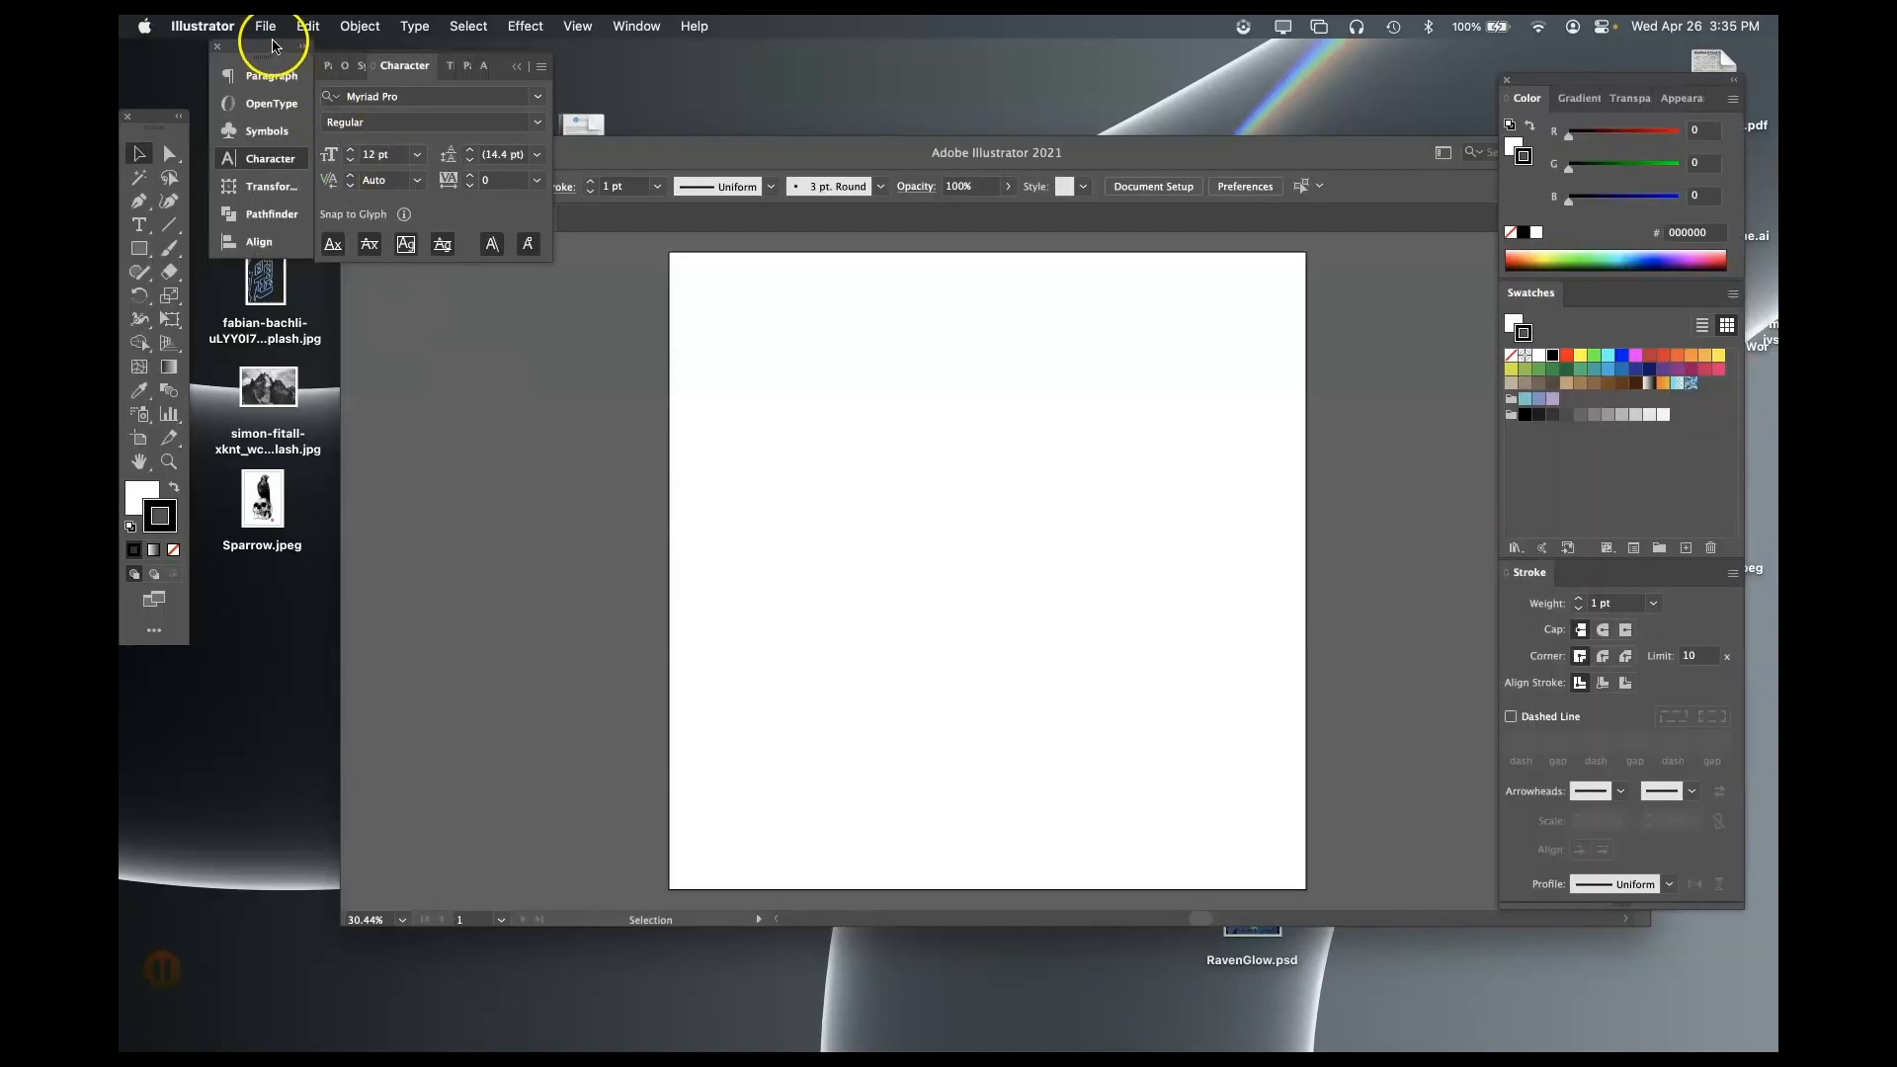
- Place the exported purple raven image in the document and scale it down proportionally to fit the artboard
{"action": "left_click", "coordinate": [273, 33]}
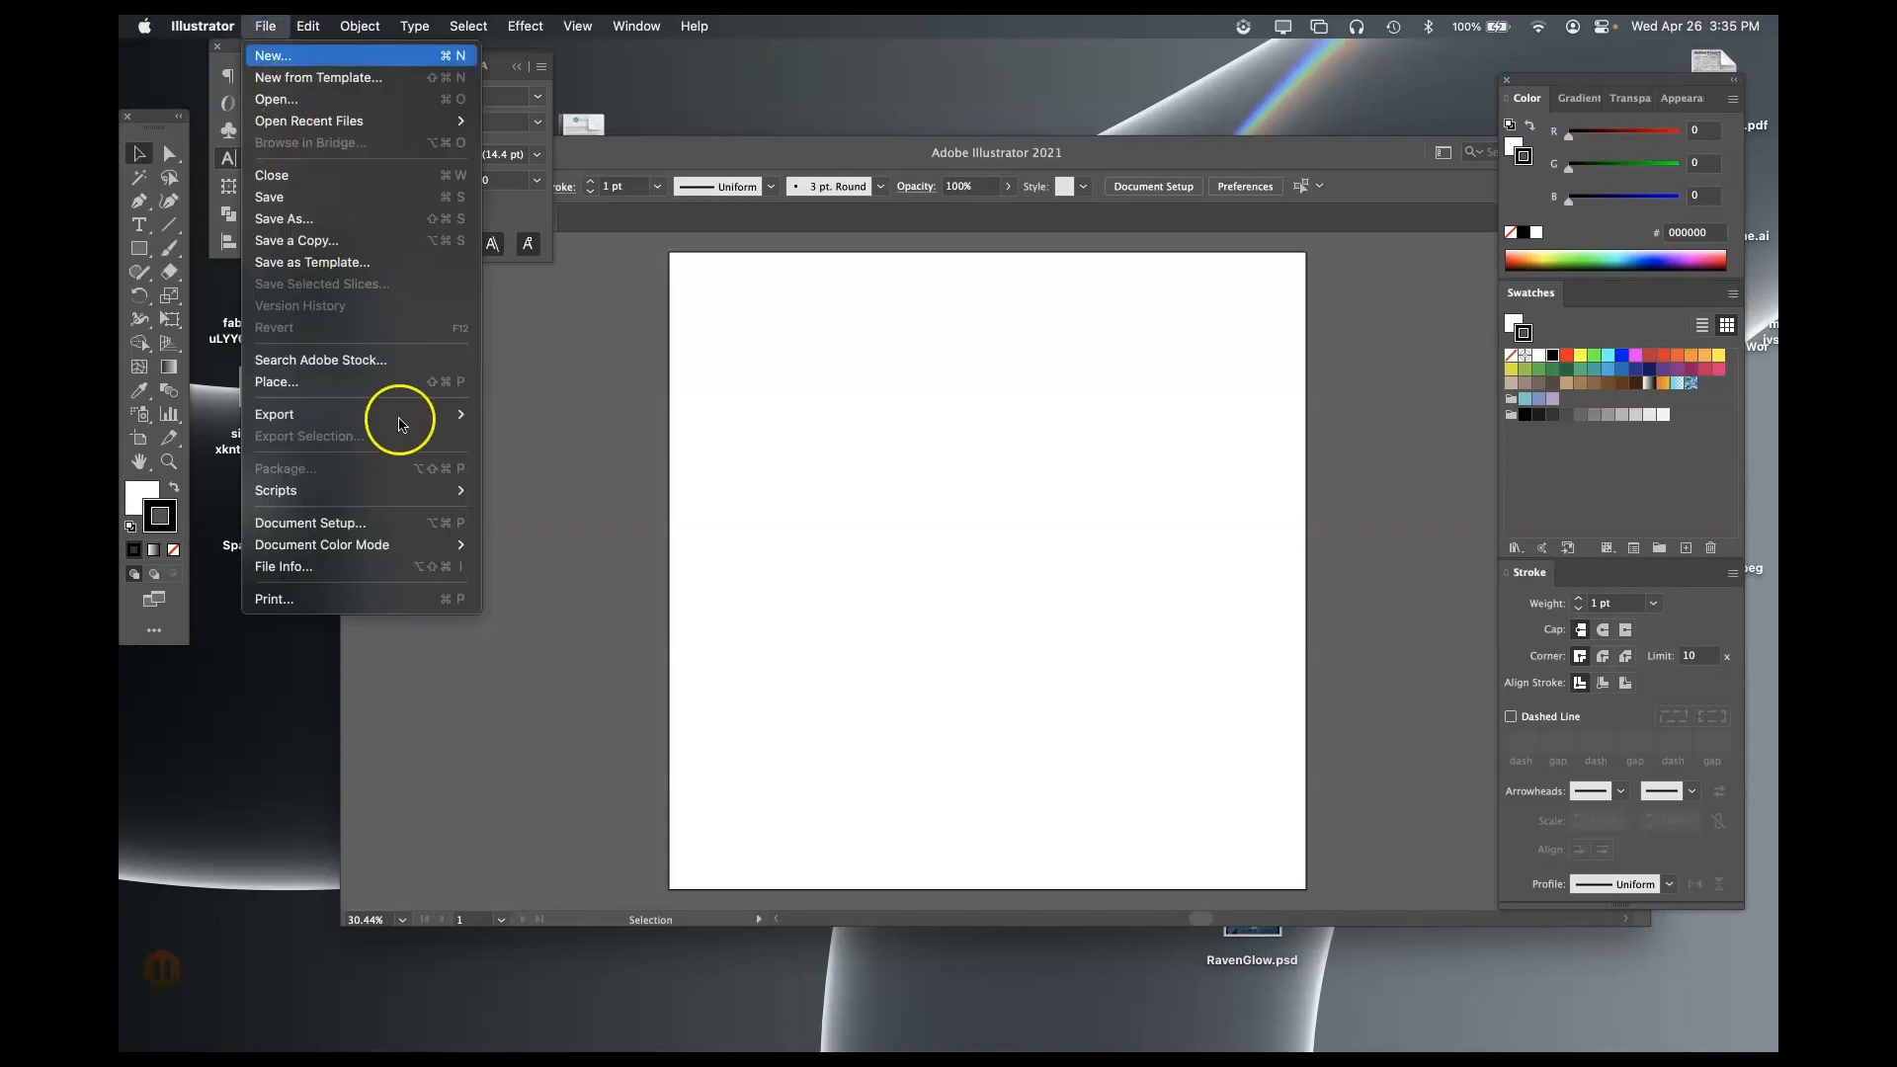
{"action": "left_click", "coordinate": [382, 382]}
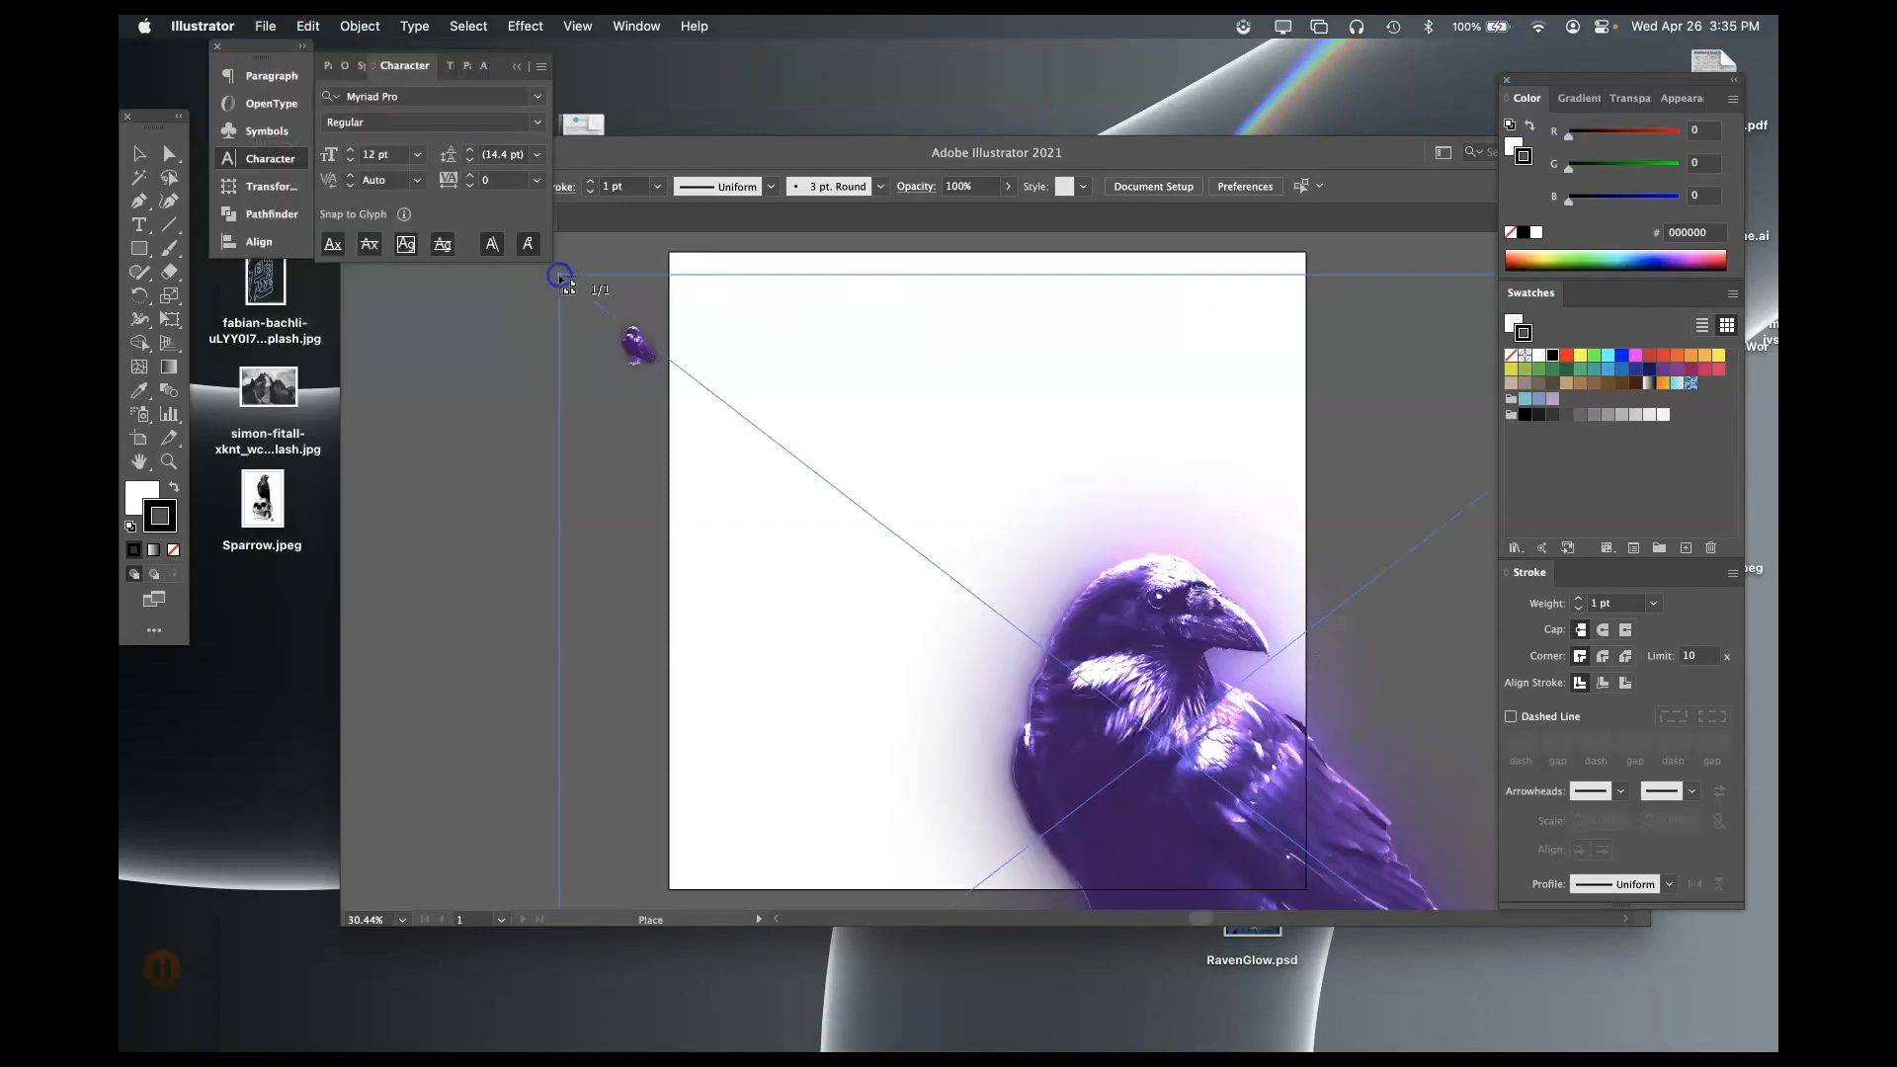
{"action": "left_click", "coordinate": [560, 278]}
{"action": "key", "text": "super+minus"}
{"action": "key", "text": "super+minus"}
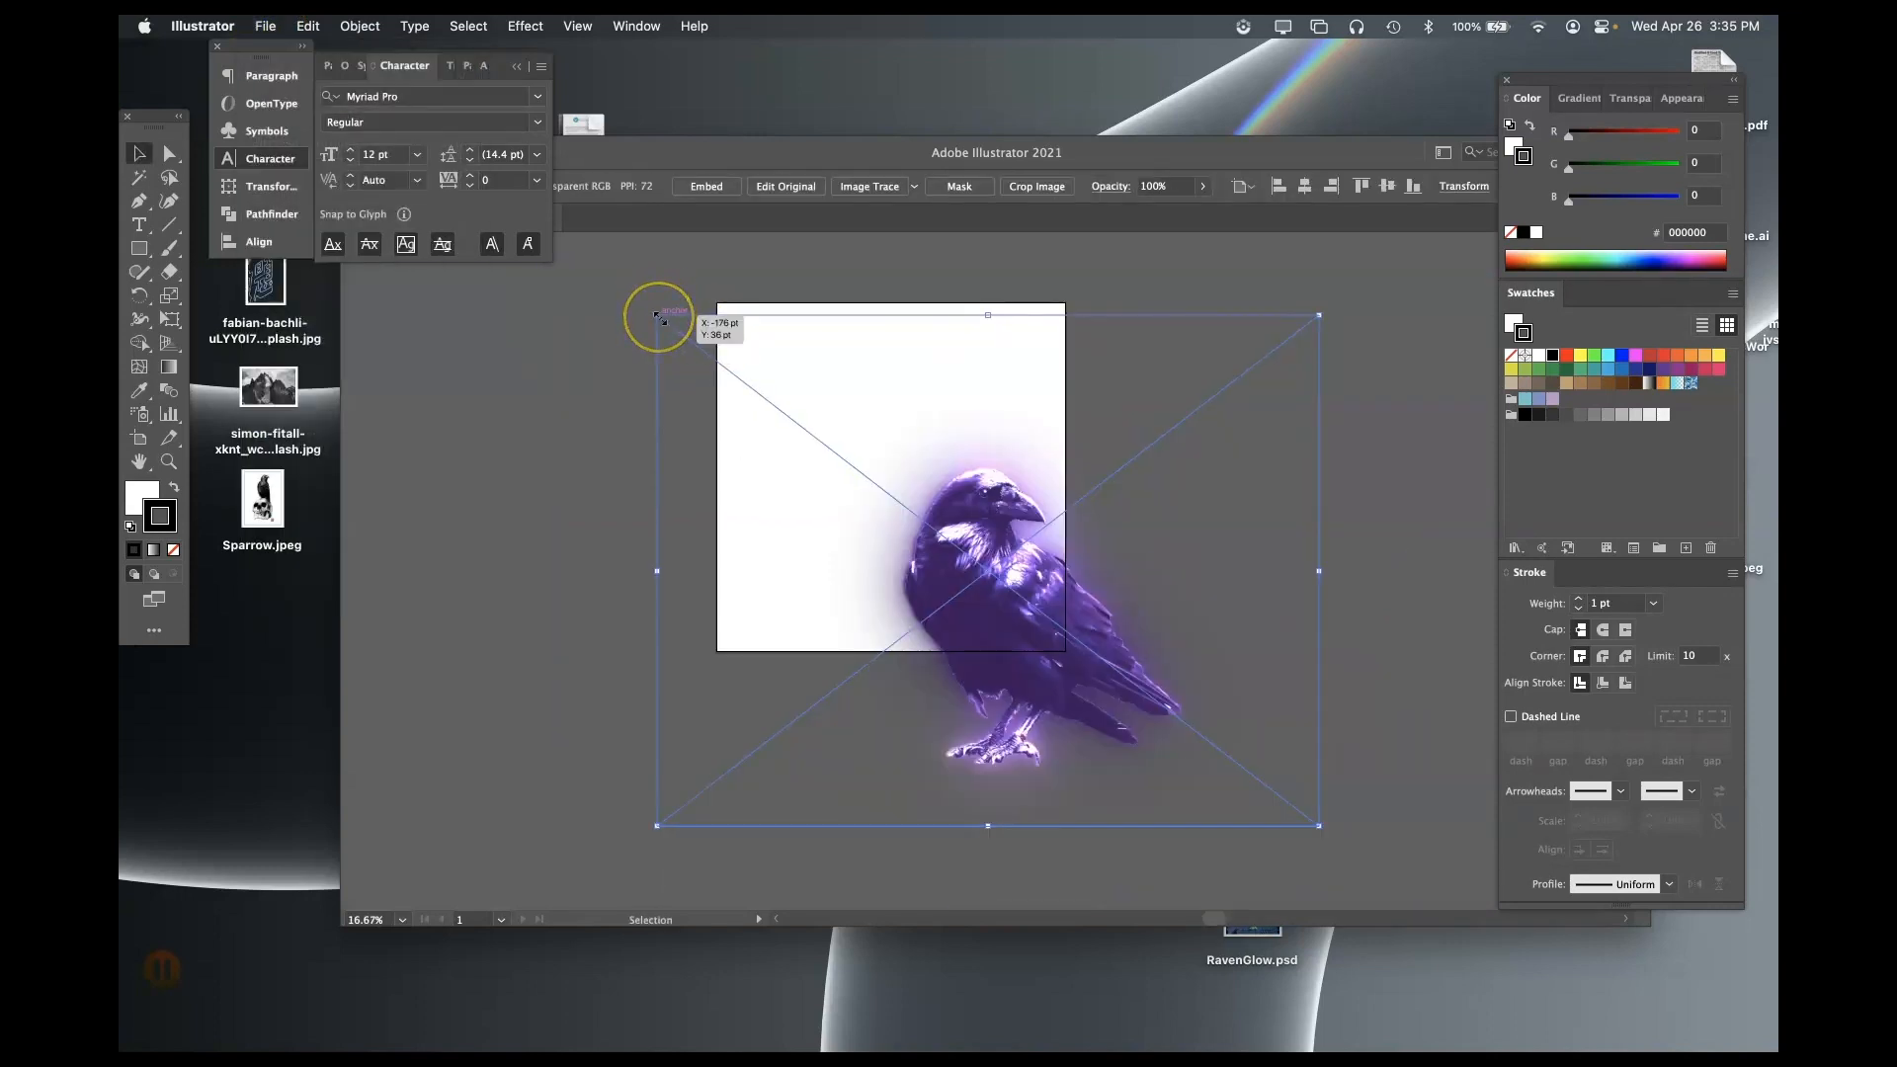
{"action": "key", "text": "shift"}
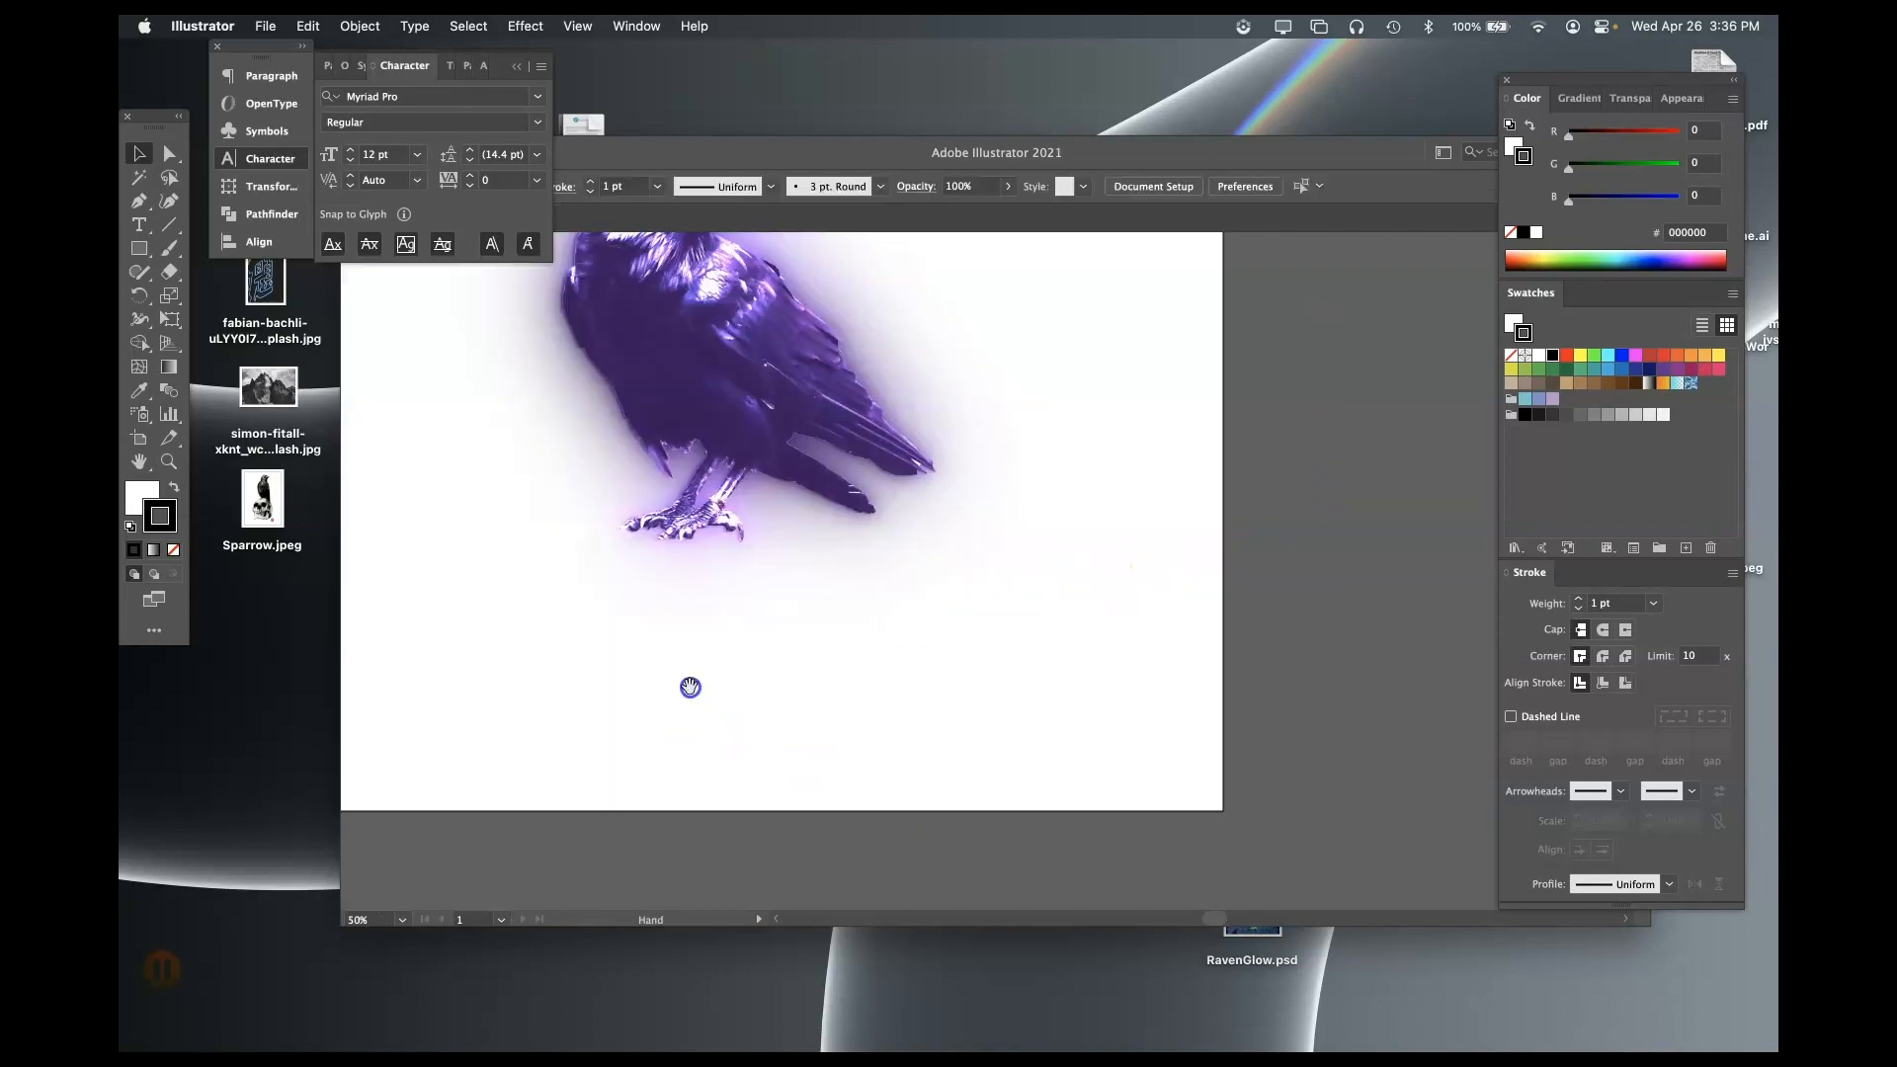
{"action": "left_click_drag", "start_coordinate": [690, 686], "coordinate": [819, 951]}
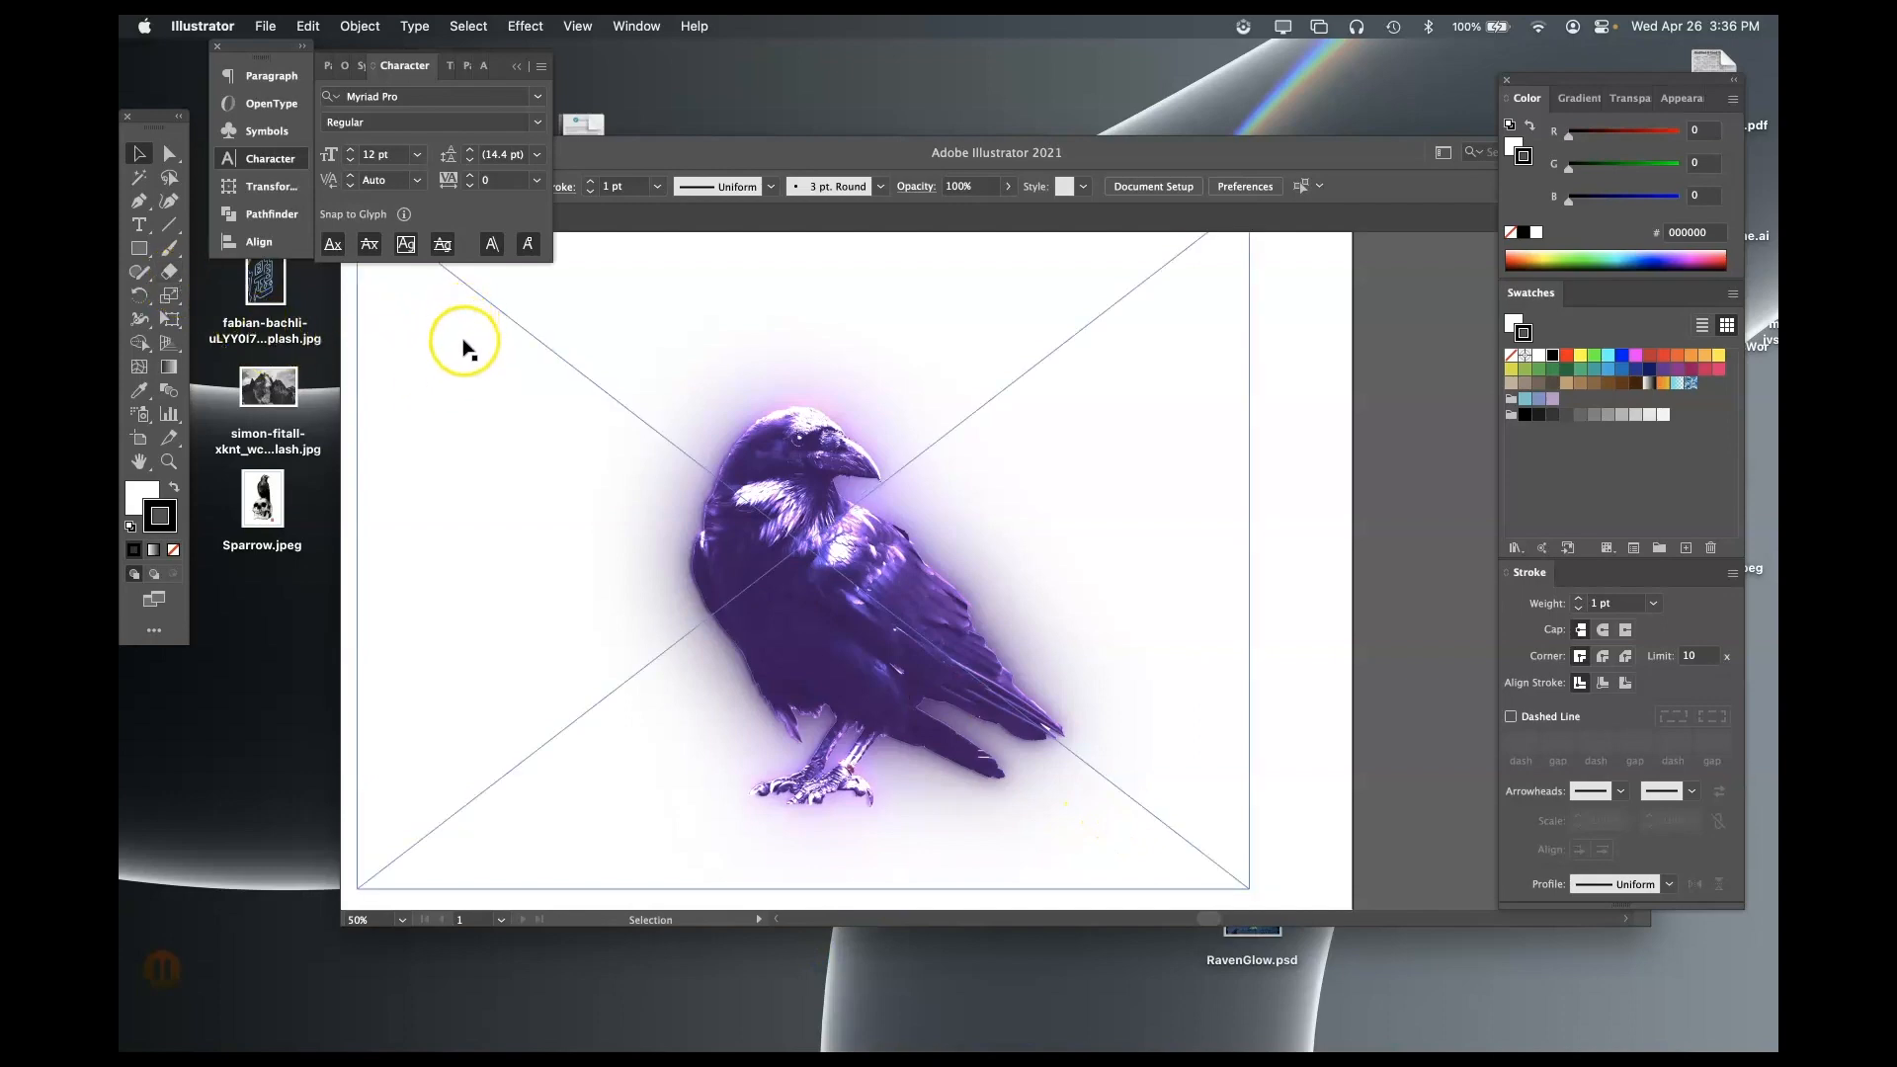
- Create a three-sided polygon with a 50 pt radius beside the raven and enlarge it proportionally to span the bird
{"action": "left_click", "coordinate": [140, 248]}
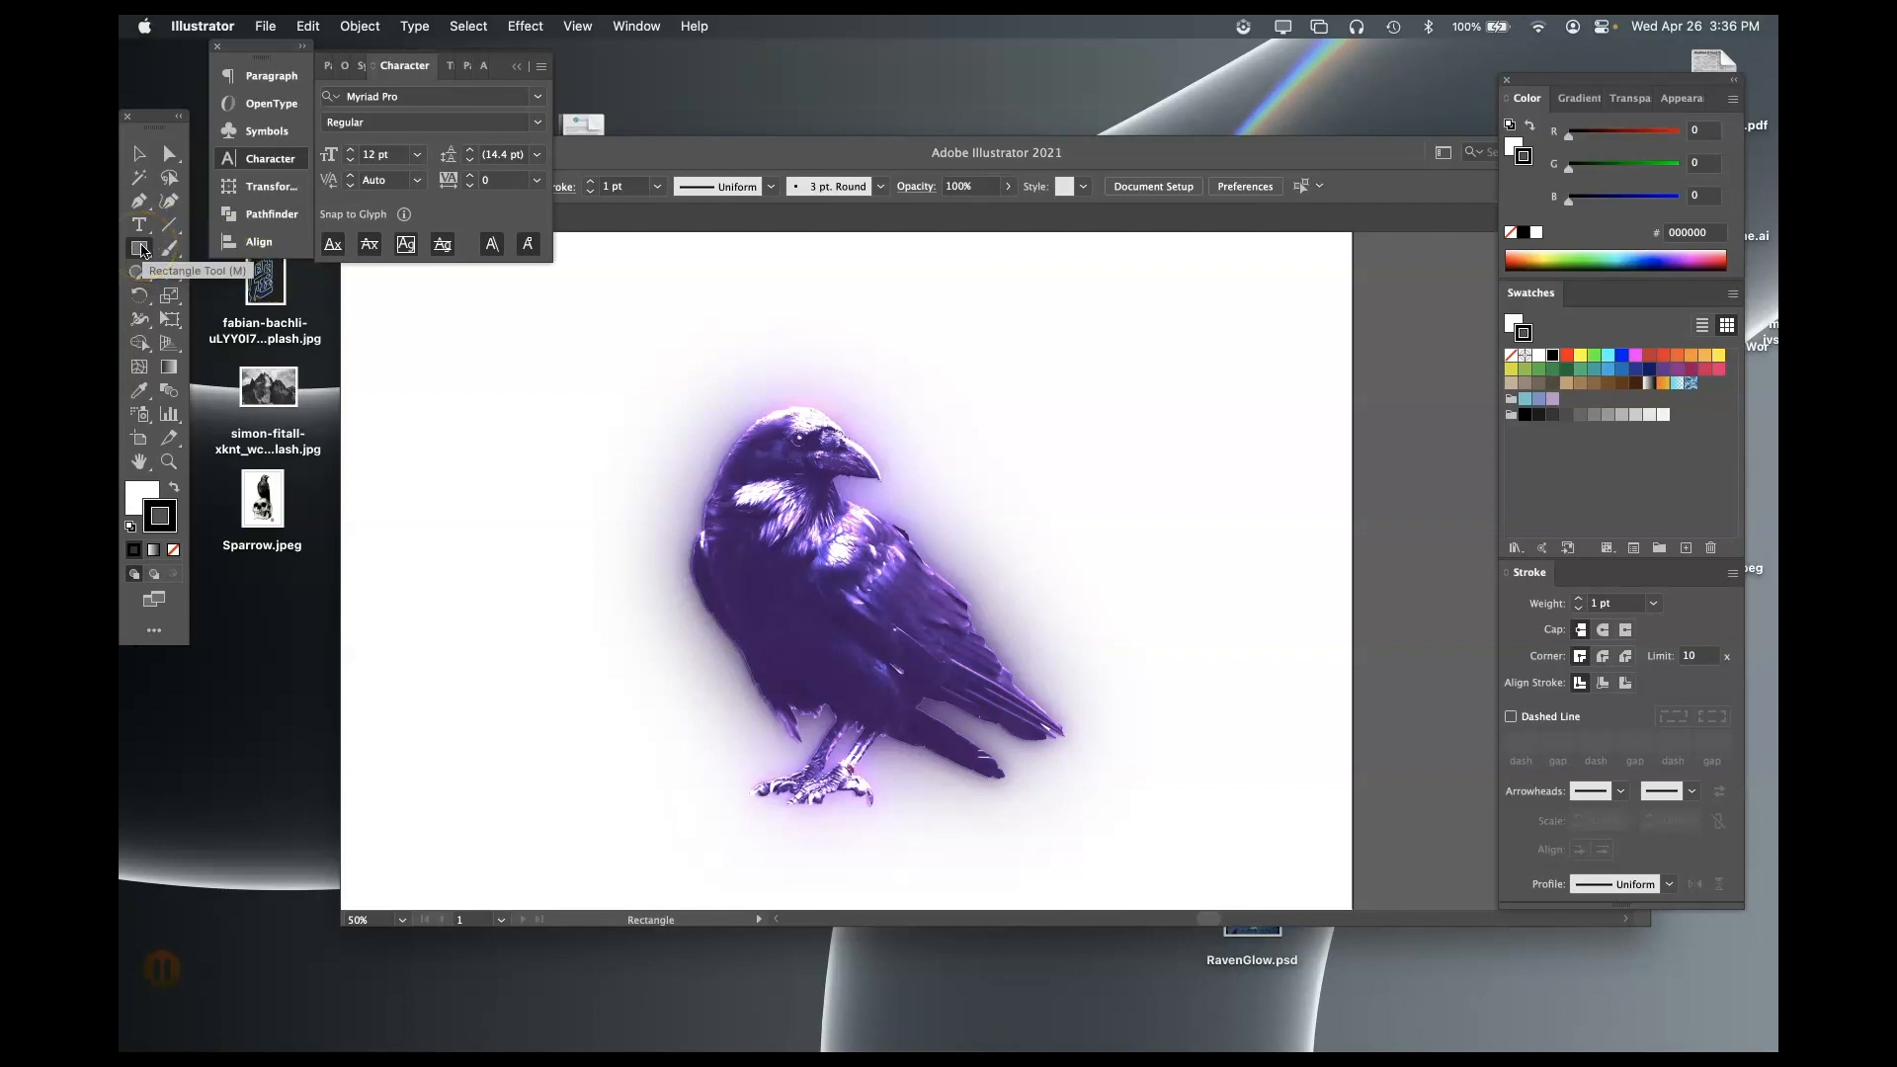
{"action": "left_click_drag", "start_coordinate": [142, 249], "coordinate": [296, 326]}
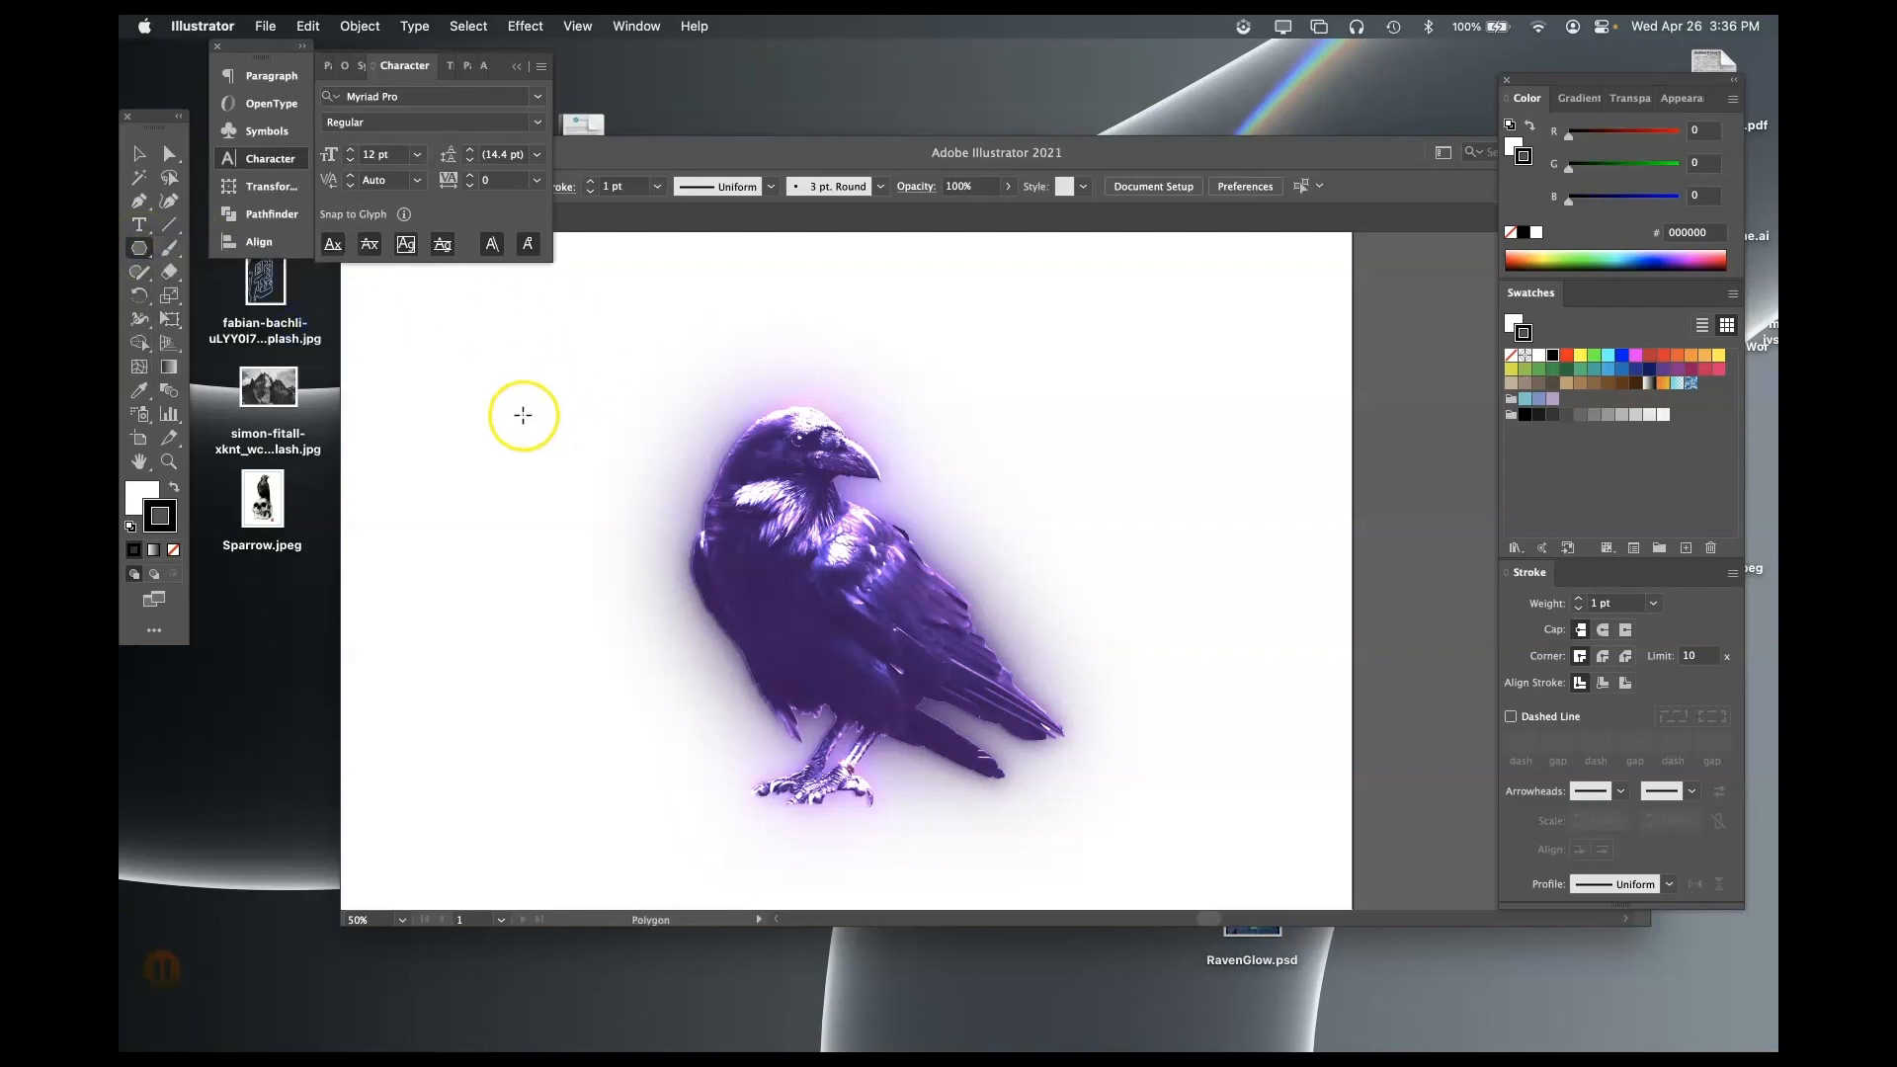
{"action": "left_click", "coordinate": [614, 447]}
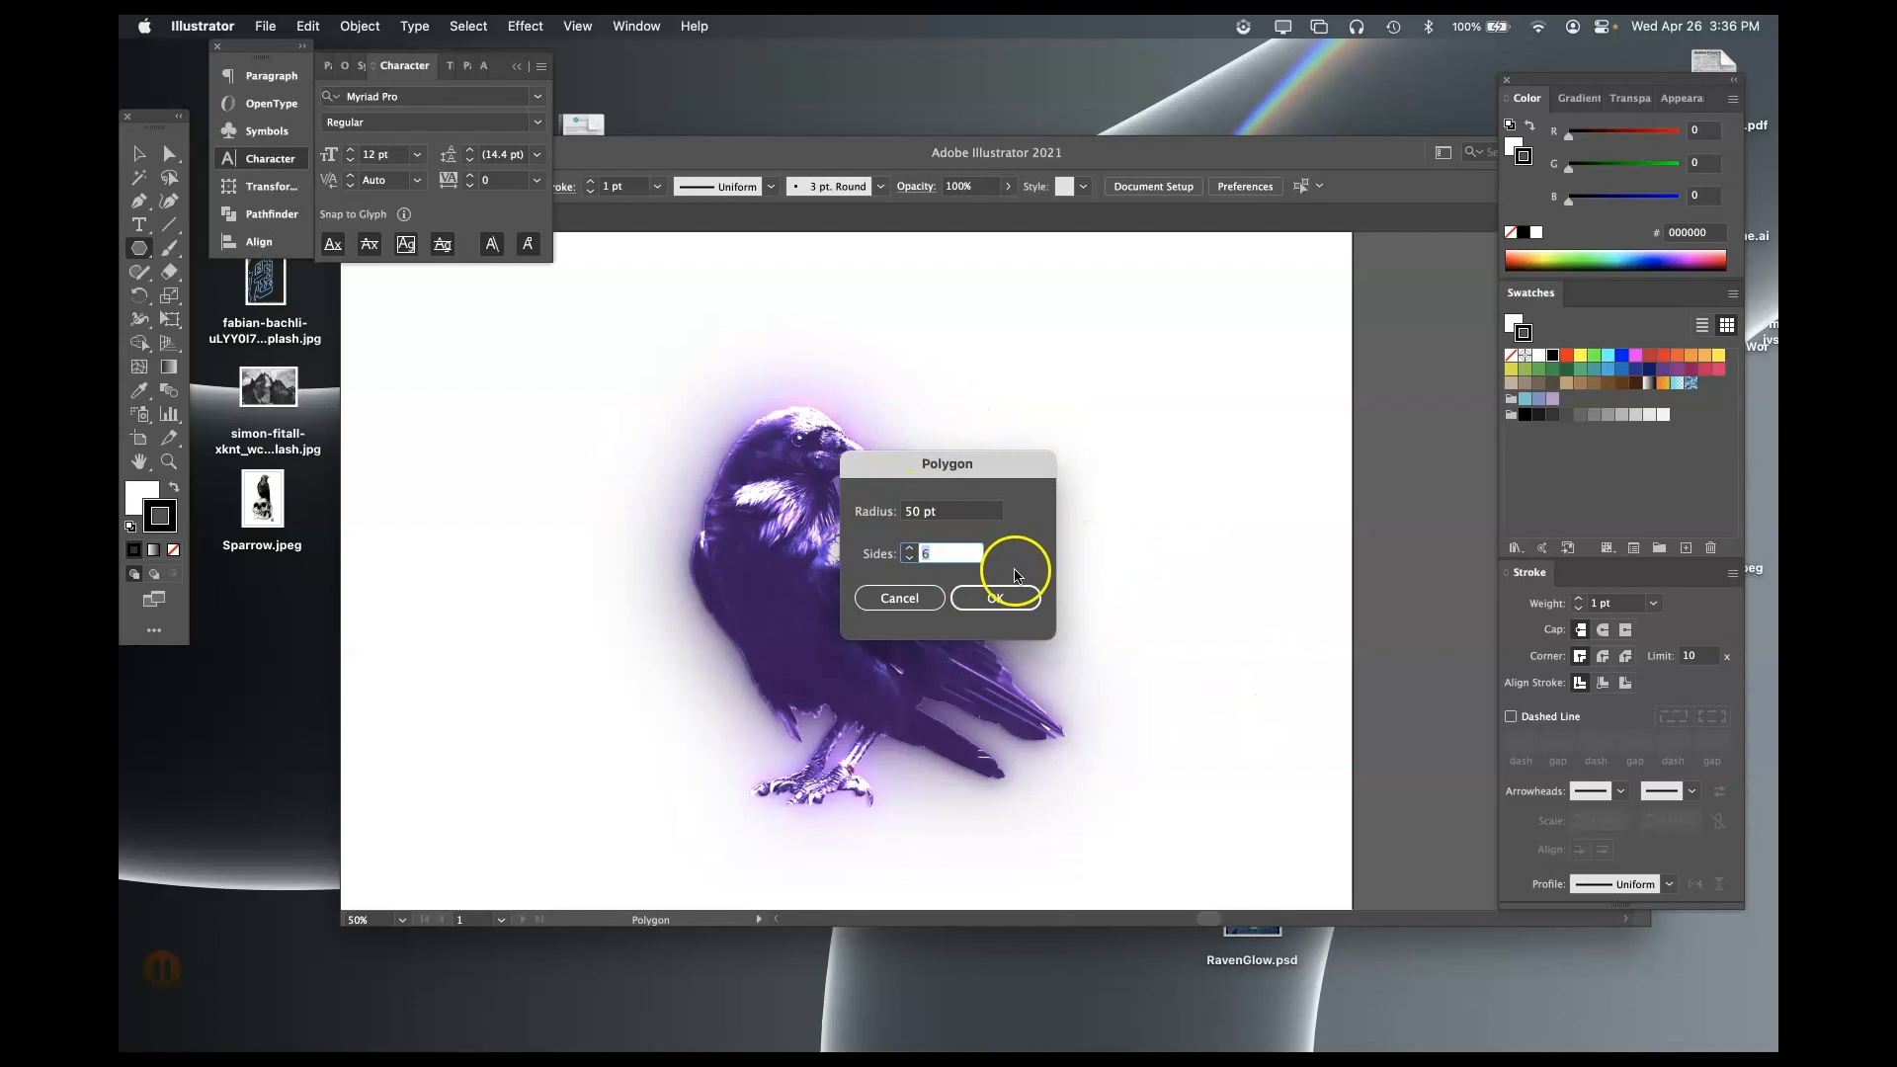
{"action": "left_click", "coordinate": [909, 560]}
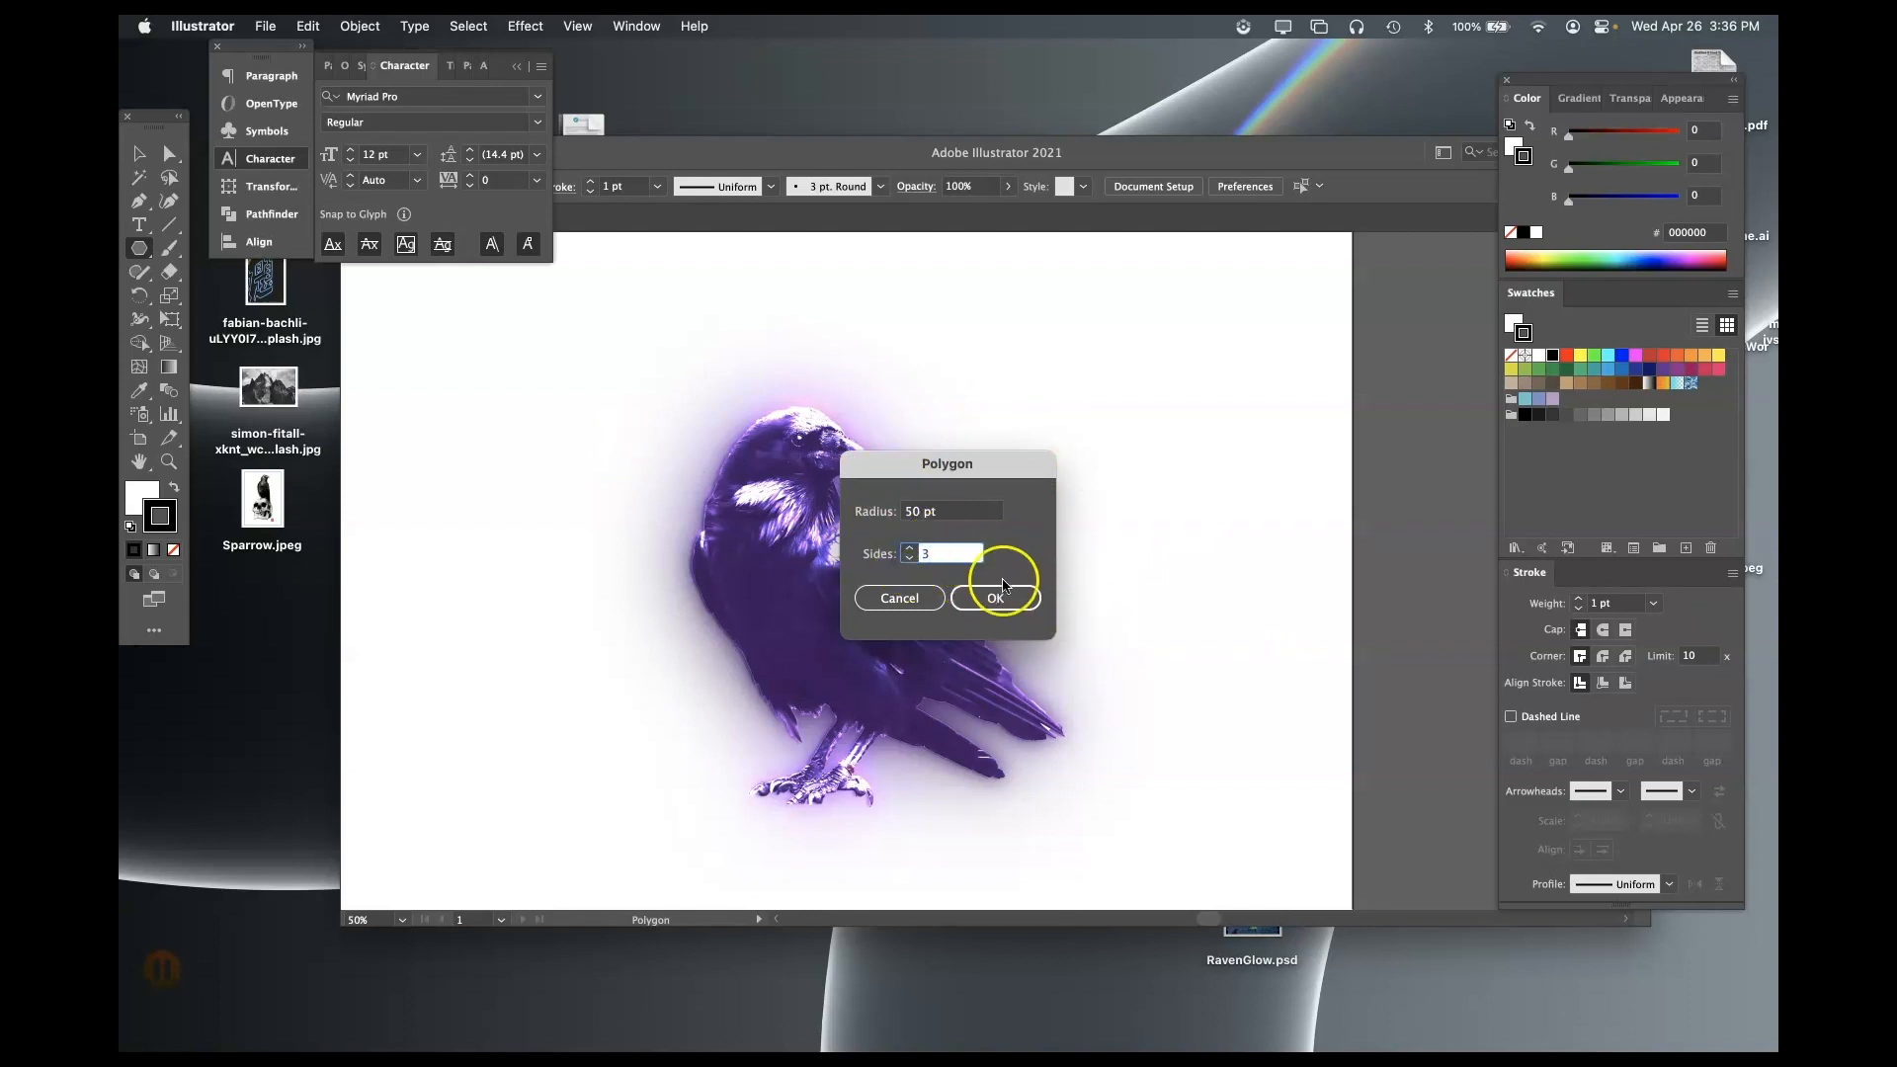
{"action": "left_click", "coordinate": [996, 598]}
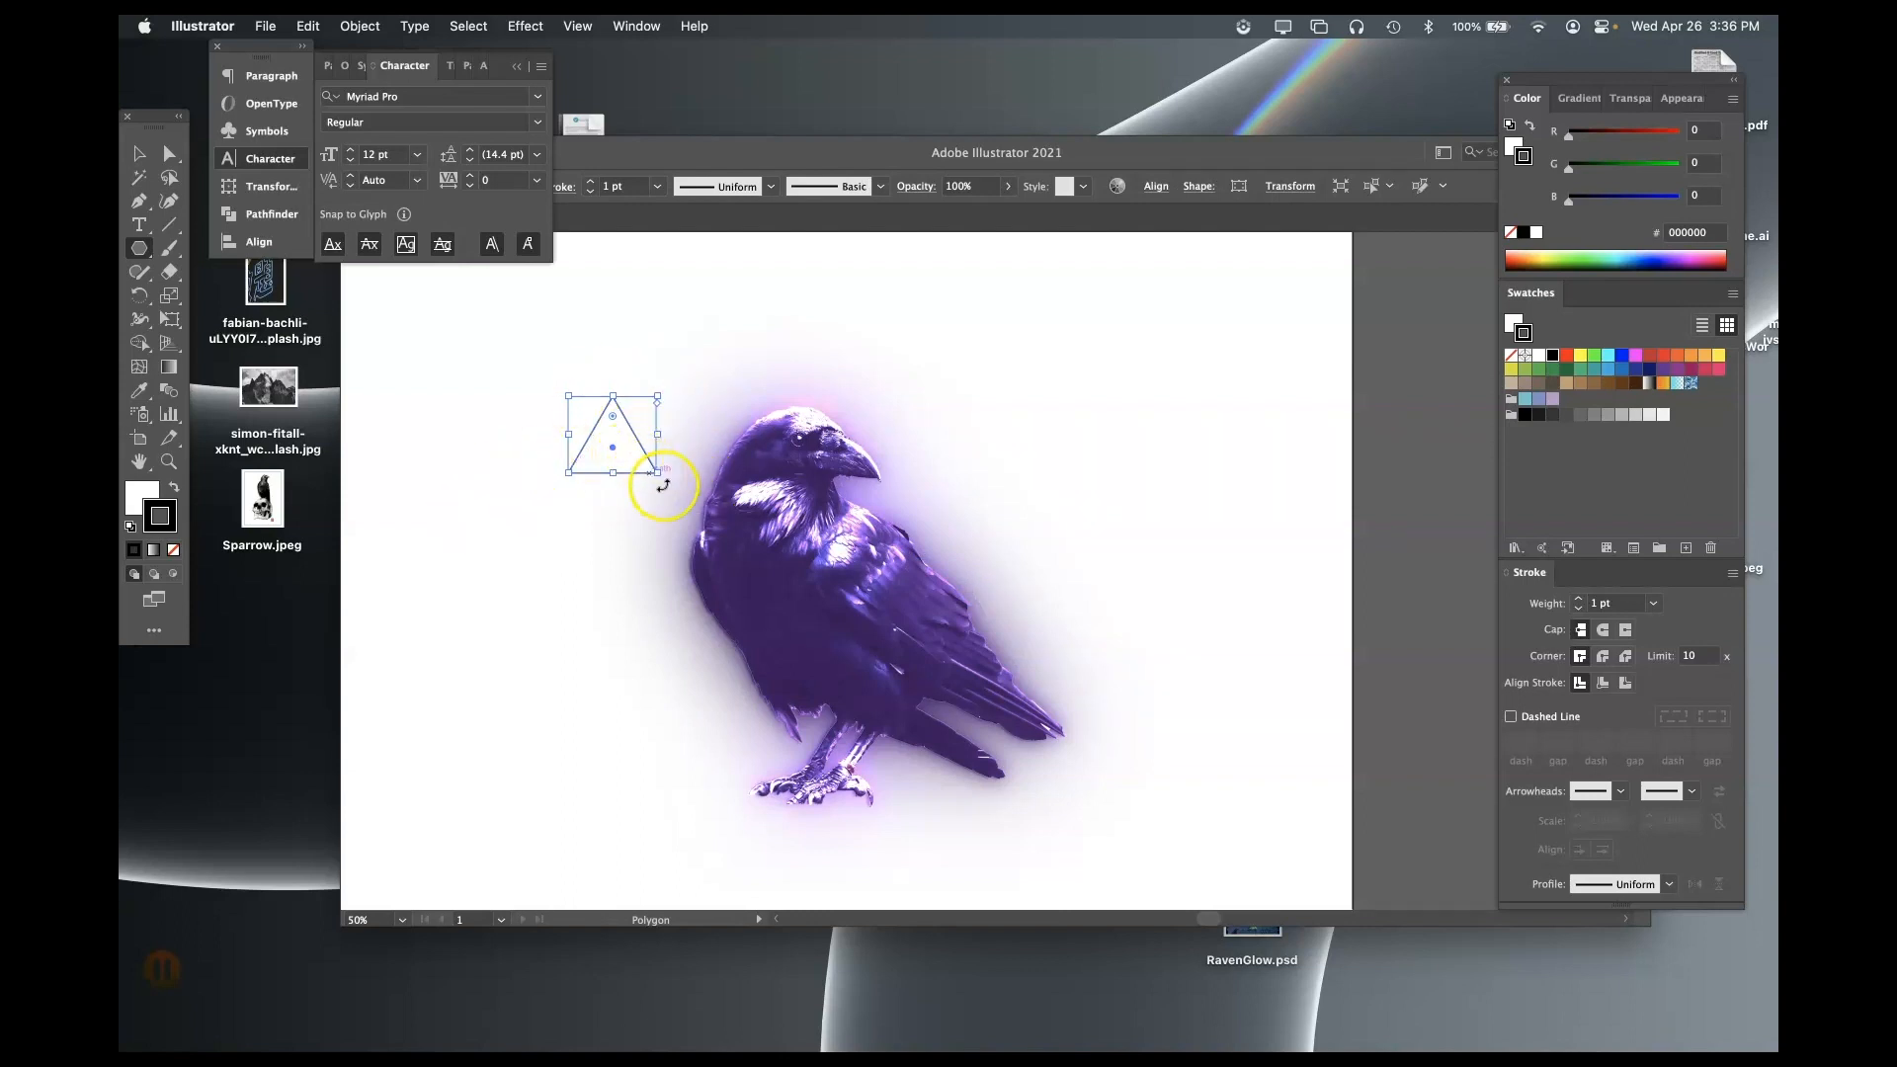
{"action": "left_click_drag", "start_coordinate": [660, 478], "coordinate": [1148, 810]}
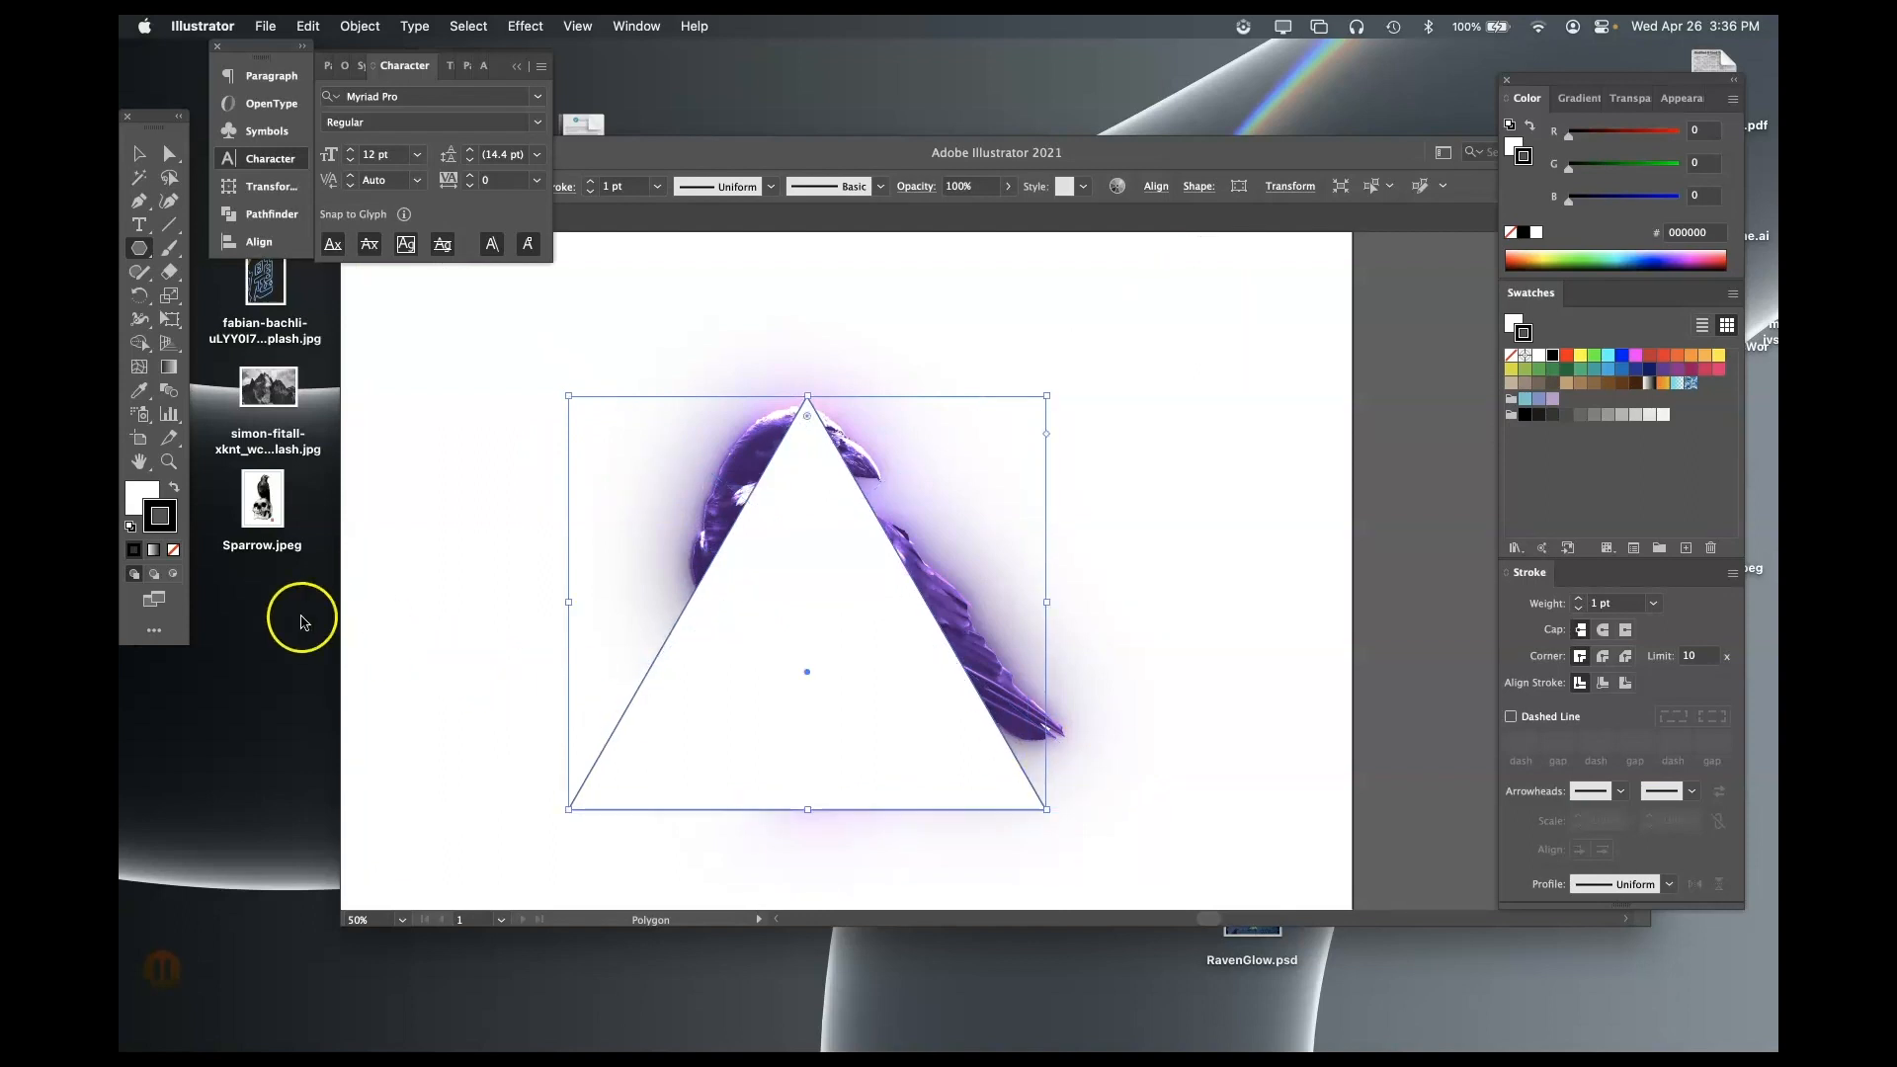
- Remove the triangle's fill and set its black stroke weight to 3 pt
{"action": "left_click", "coordinate": [139, 488]}
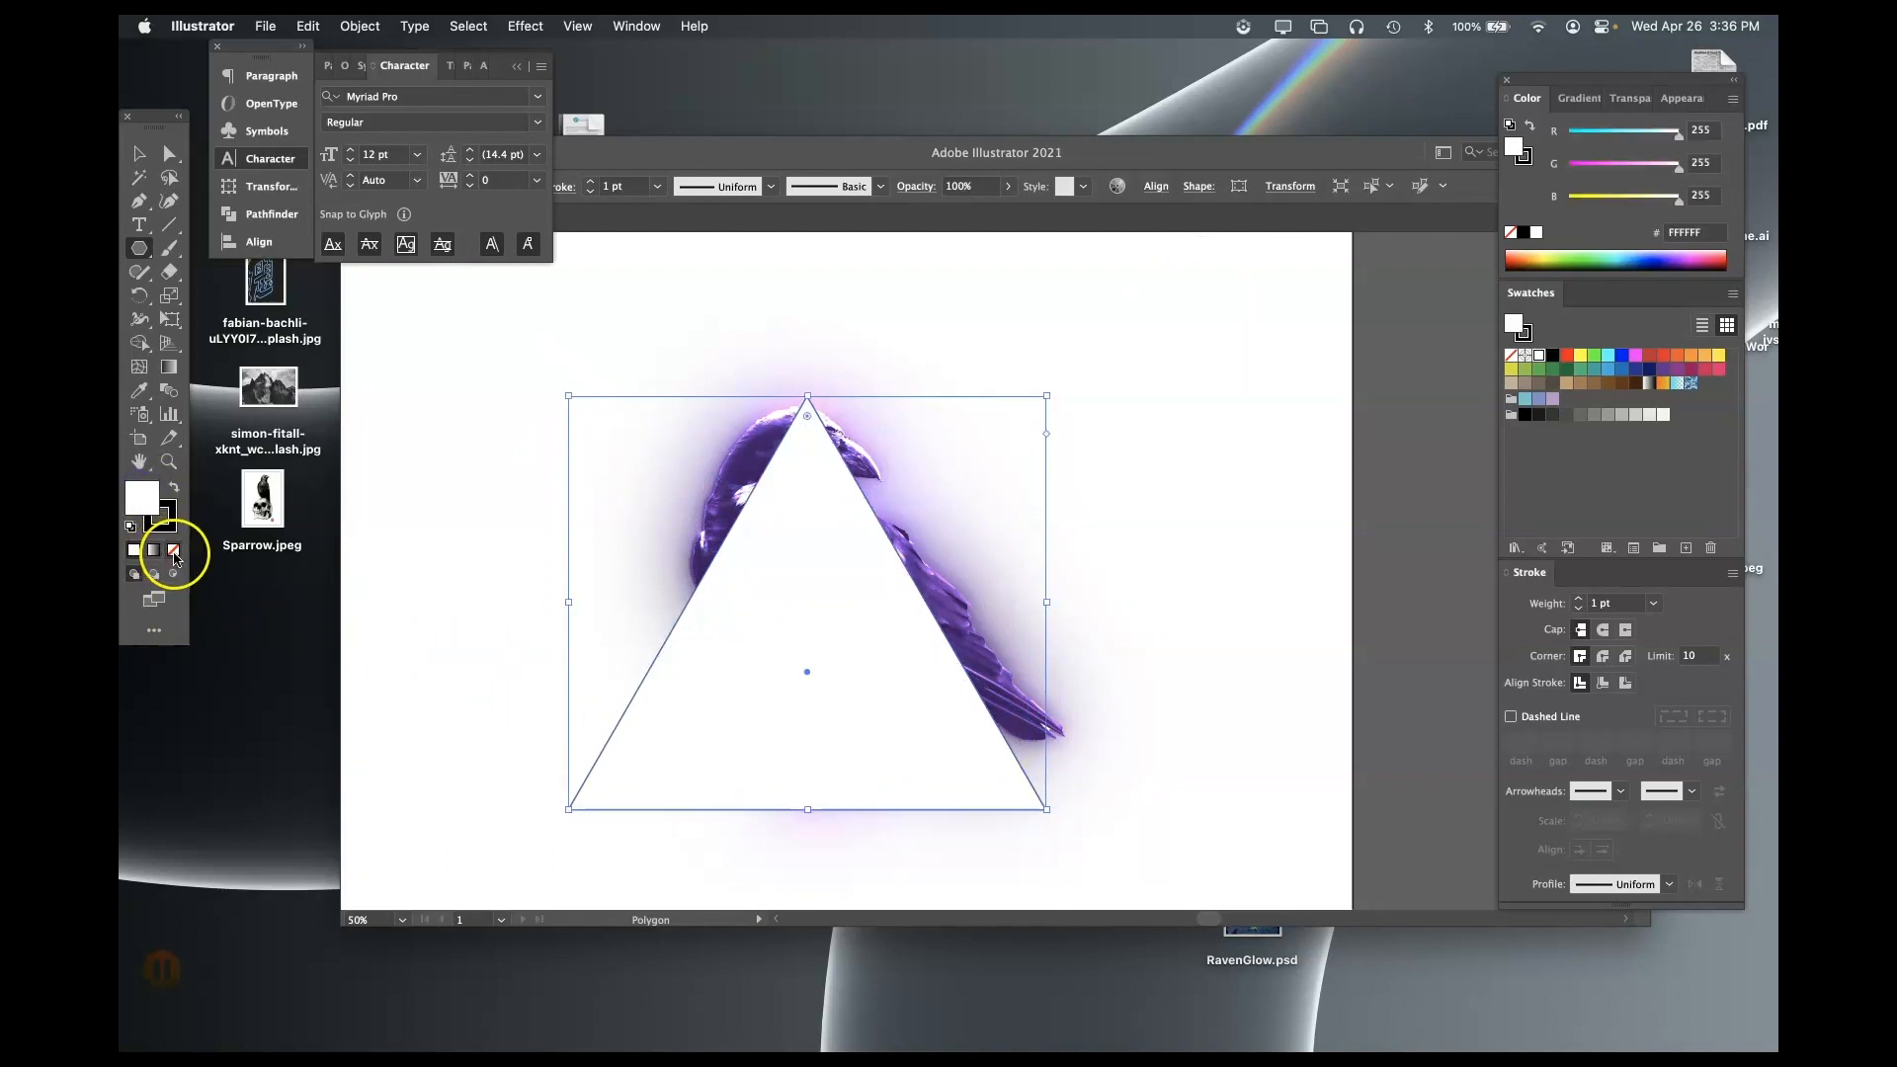
{"action": "left_click", "coordinate": [172, 549]}
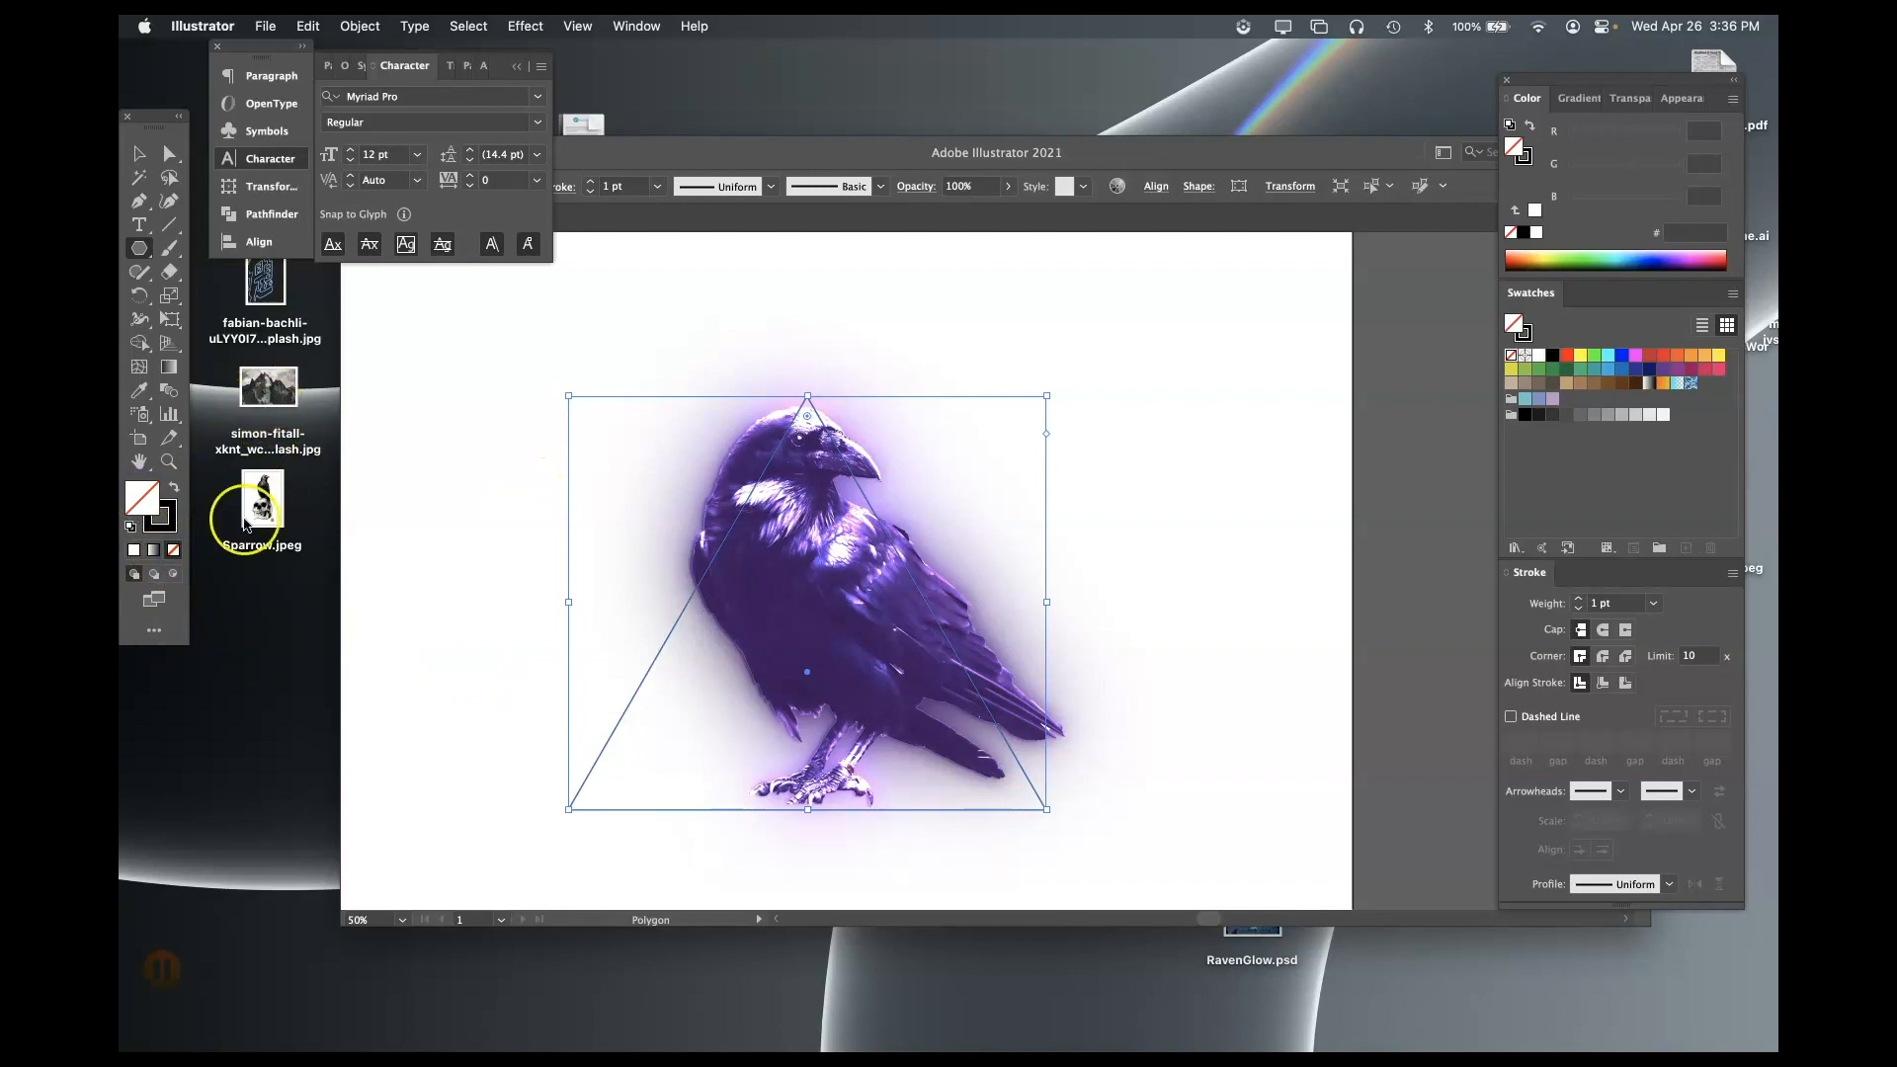
{"action": "left_click", "coordinate": [161, 521]}
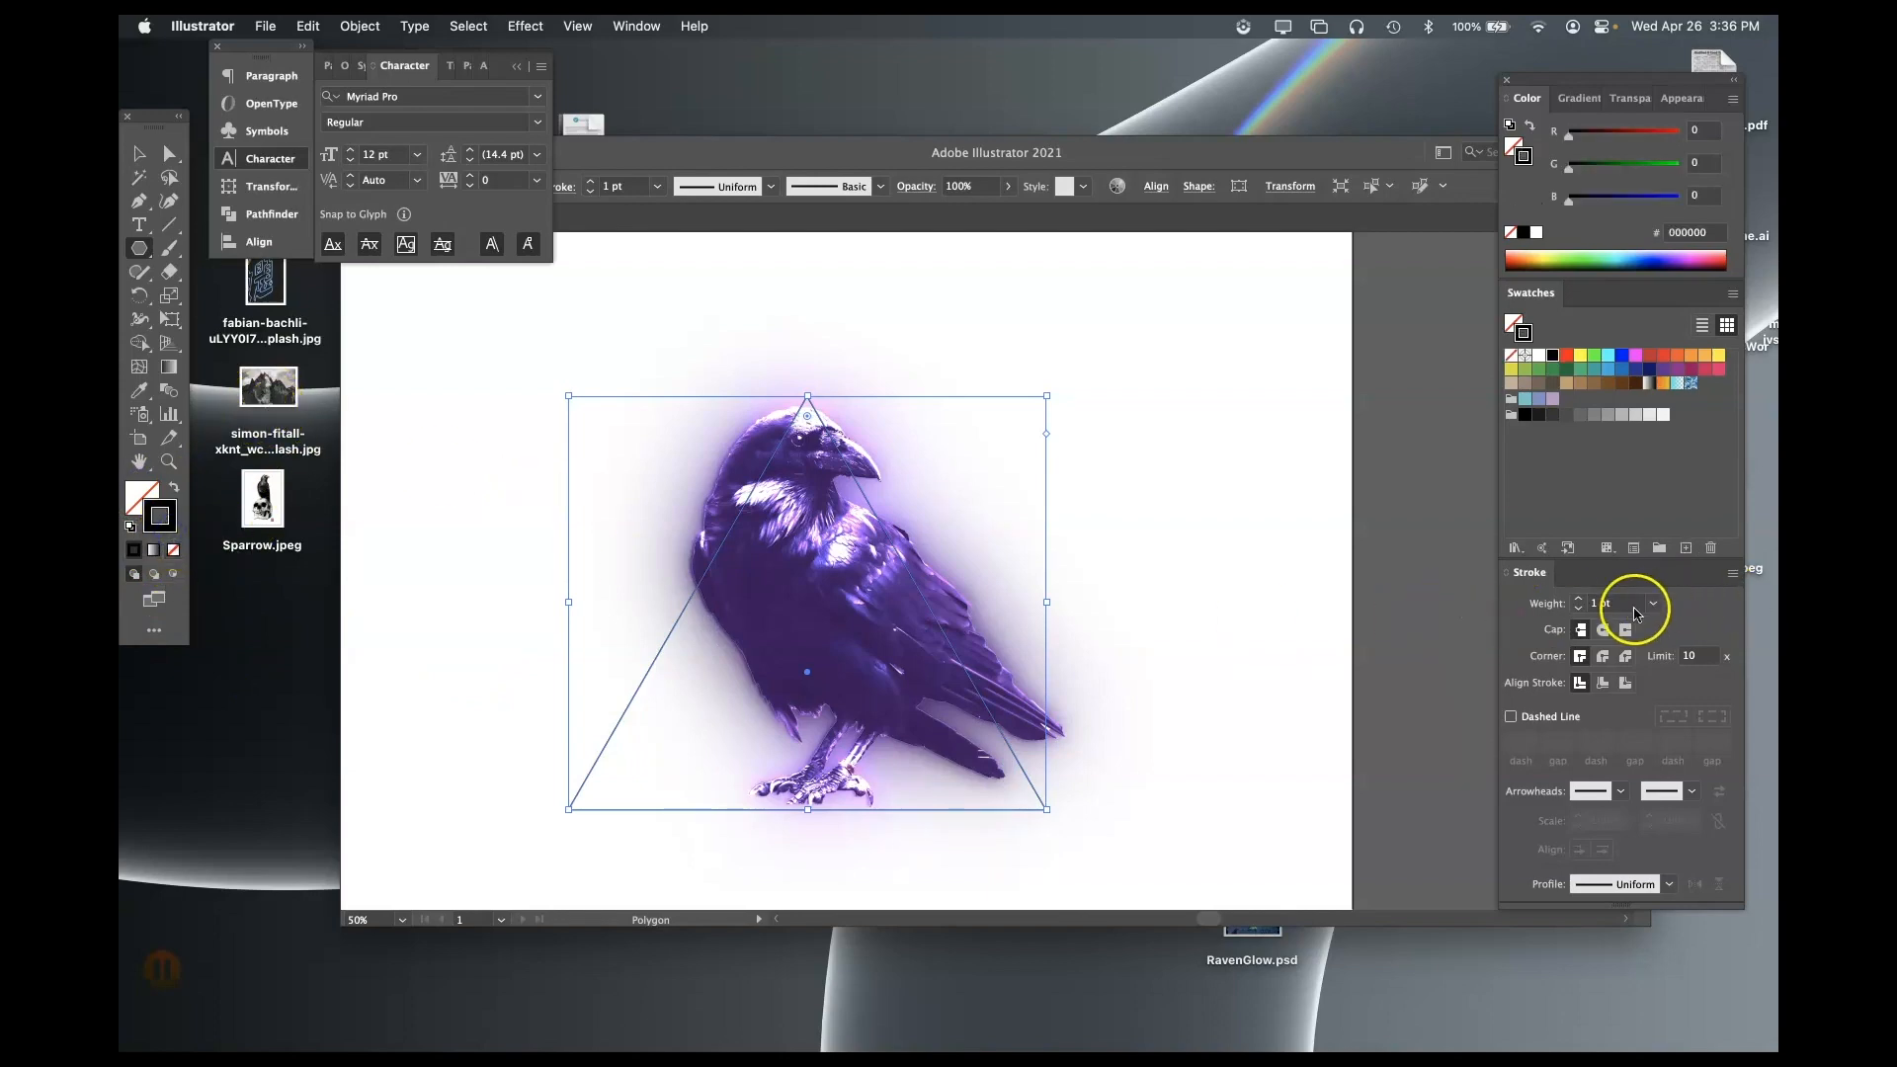
{"action": "left_click", "coordinate": [1578, 600]}
{"action": "left_click", "coordinate": [1578, 600]}
{"action": "left_click", "coordinate": [1577, 599]}
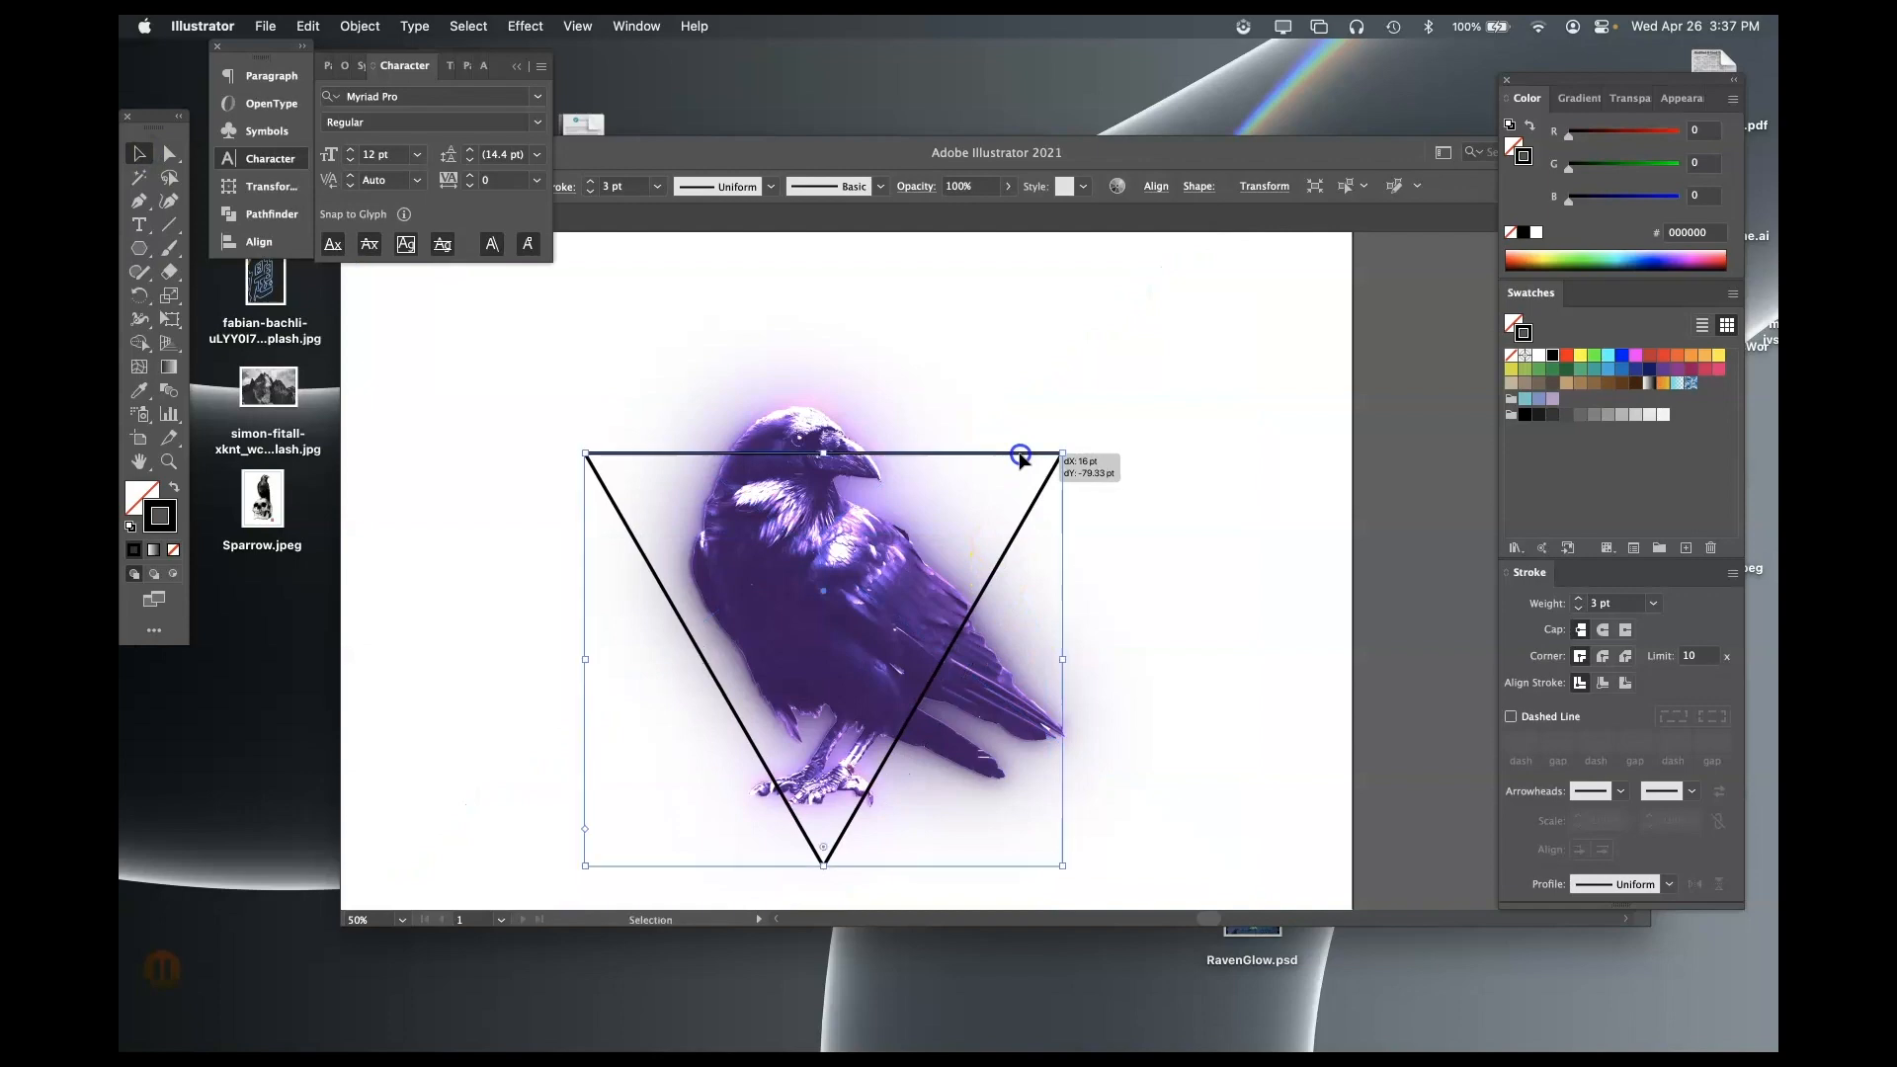
- Turn the triangle point-down, position it over the raven from eye level to below the feet, and deselect it
{"action": "left_click_drag", "start_coordinate": [1020, 456], "coordinate": [1020, 456]}
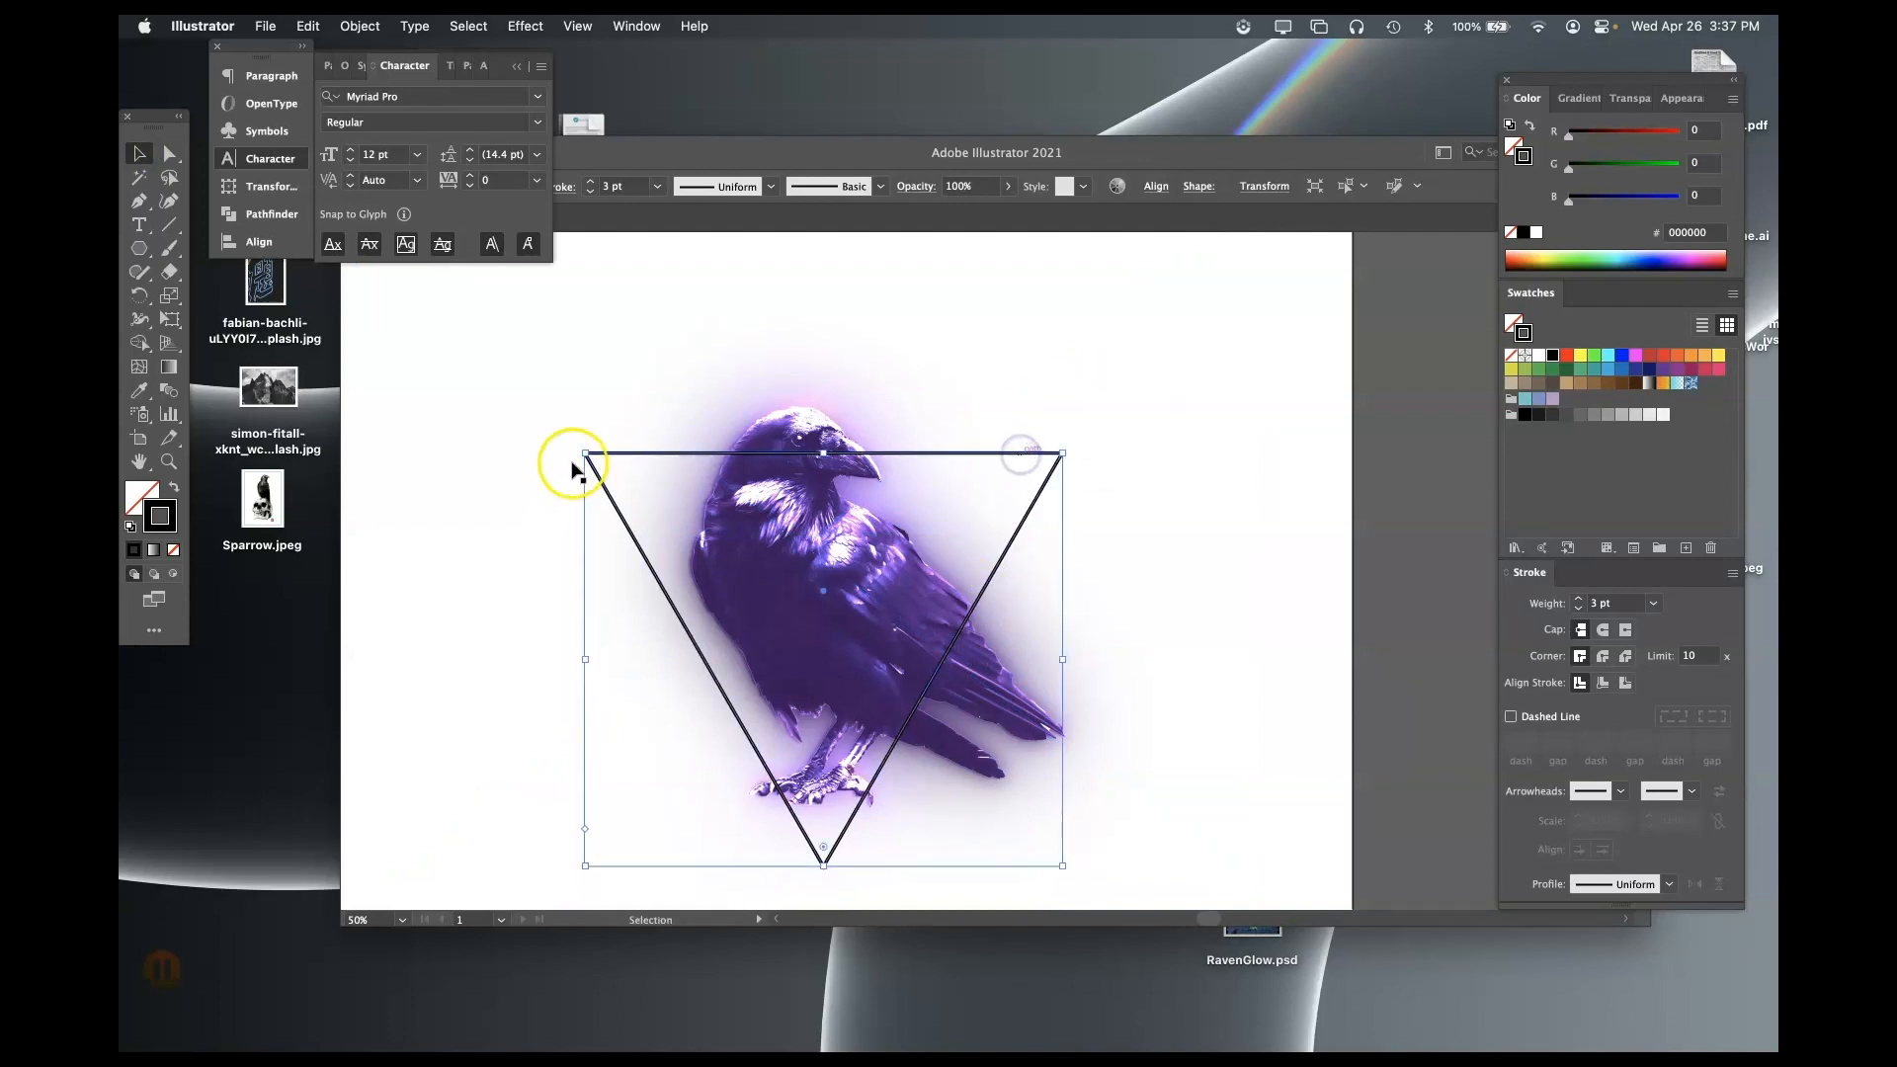
{"action": "left_click", "coordinate": [808, 462]}
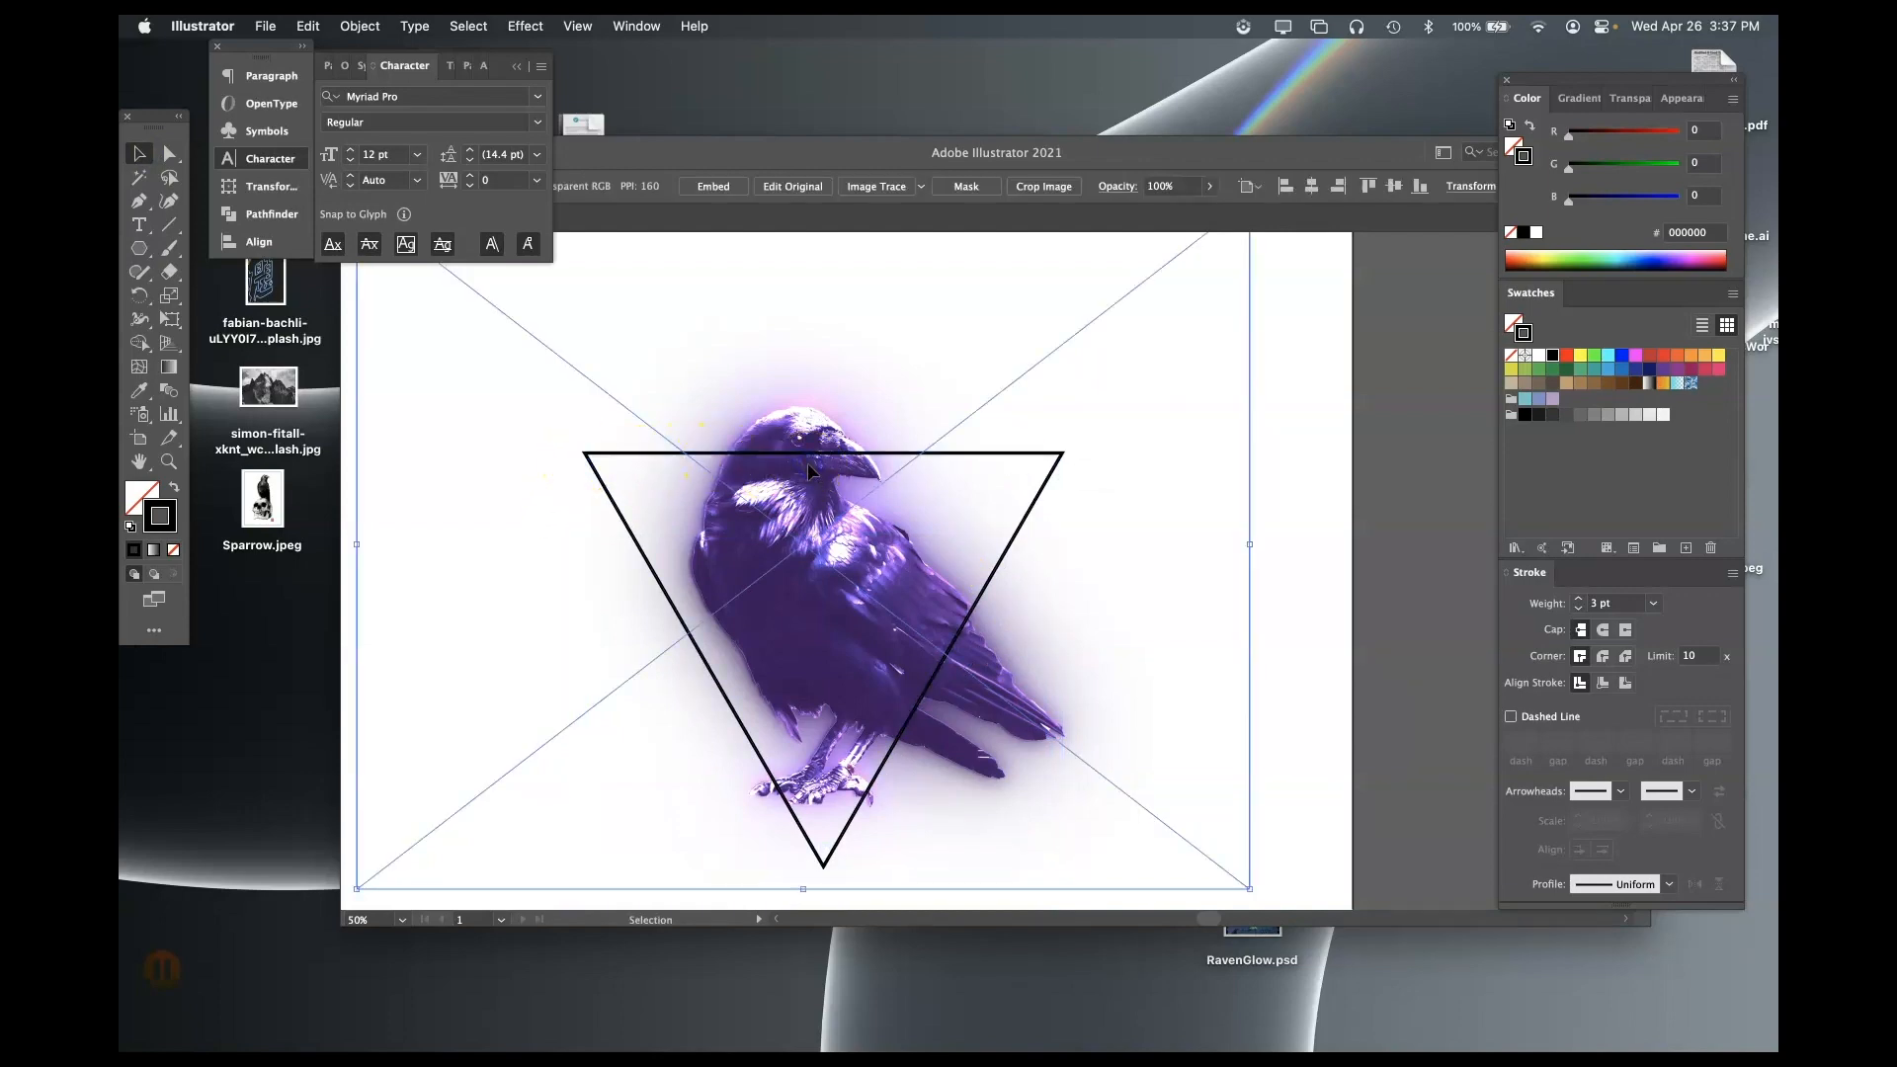
{"action": "left_click", "coordinate": [1307, 472]}
{"action": "left_click", "coordinate": [361, 200]}
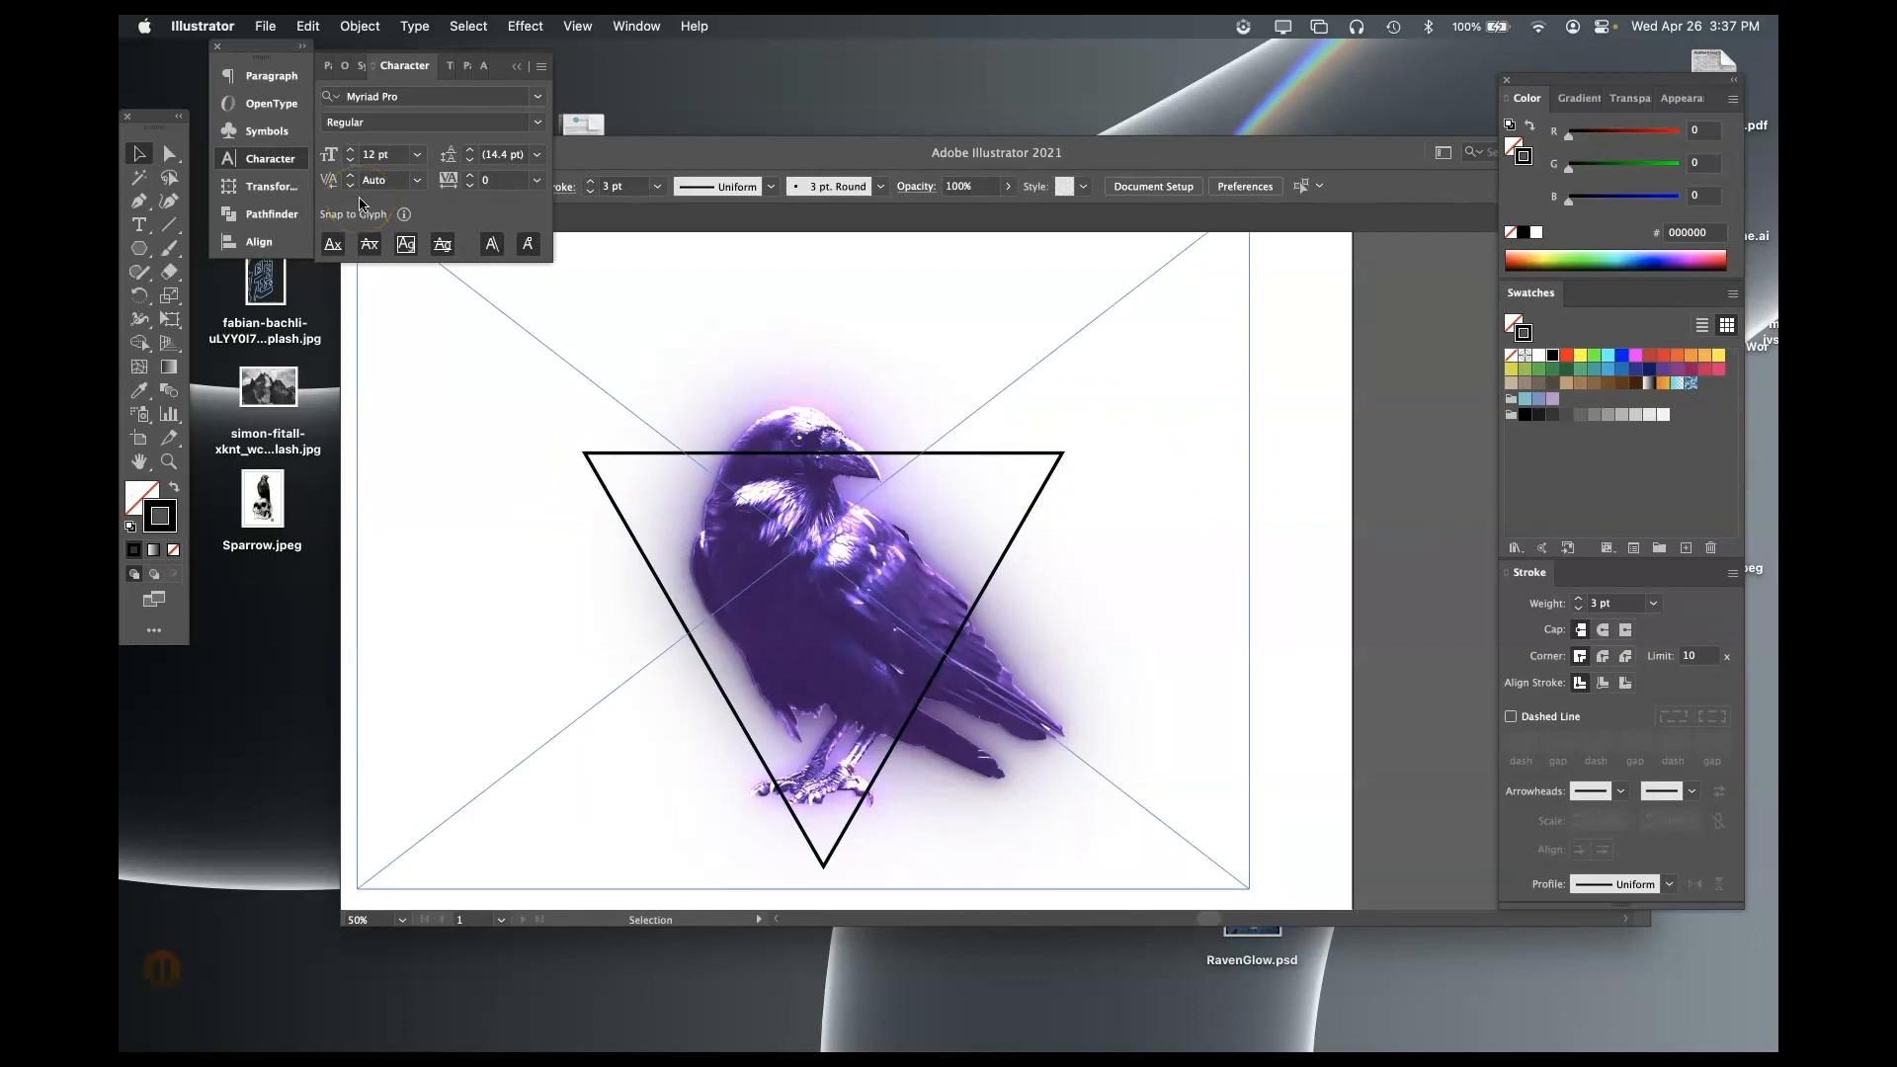
- Expand the layer contents and lock the linked raven image
{"action": "left_click_drag", "start_coordinate": [963, 326], "coordinate": [397, 414]}
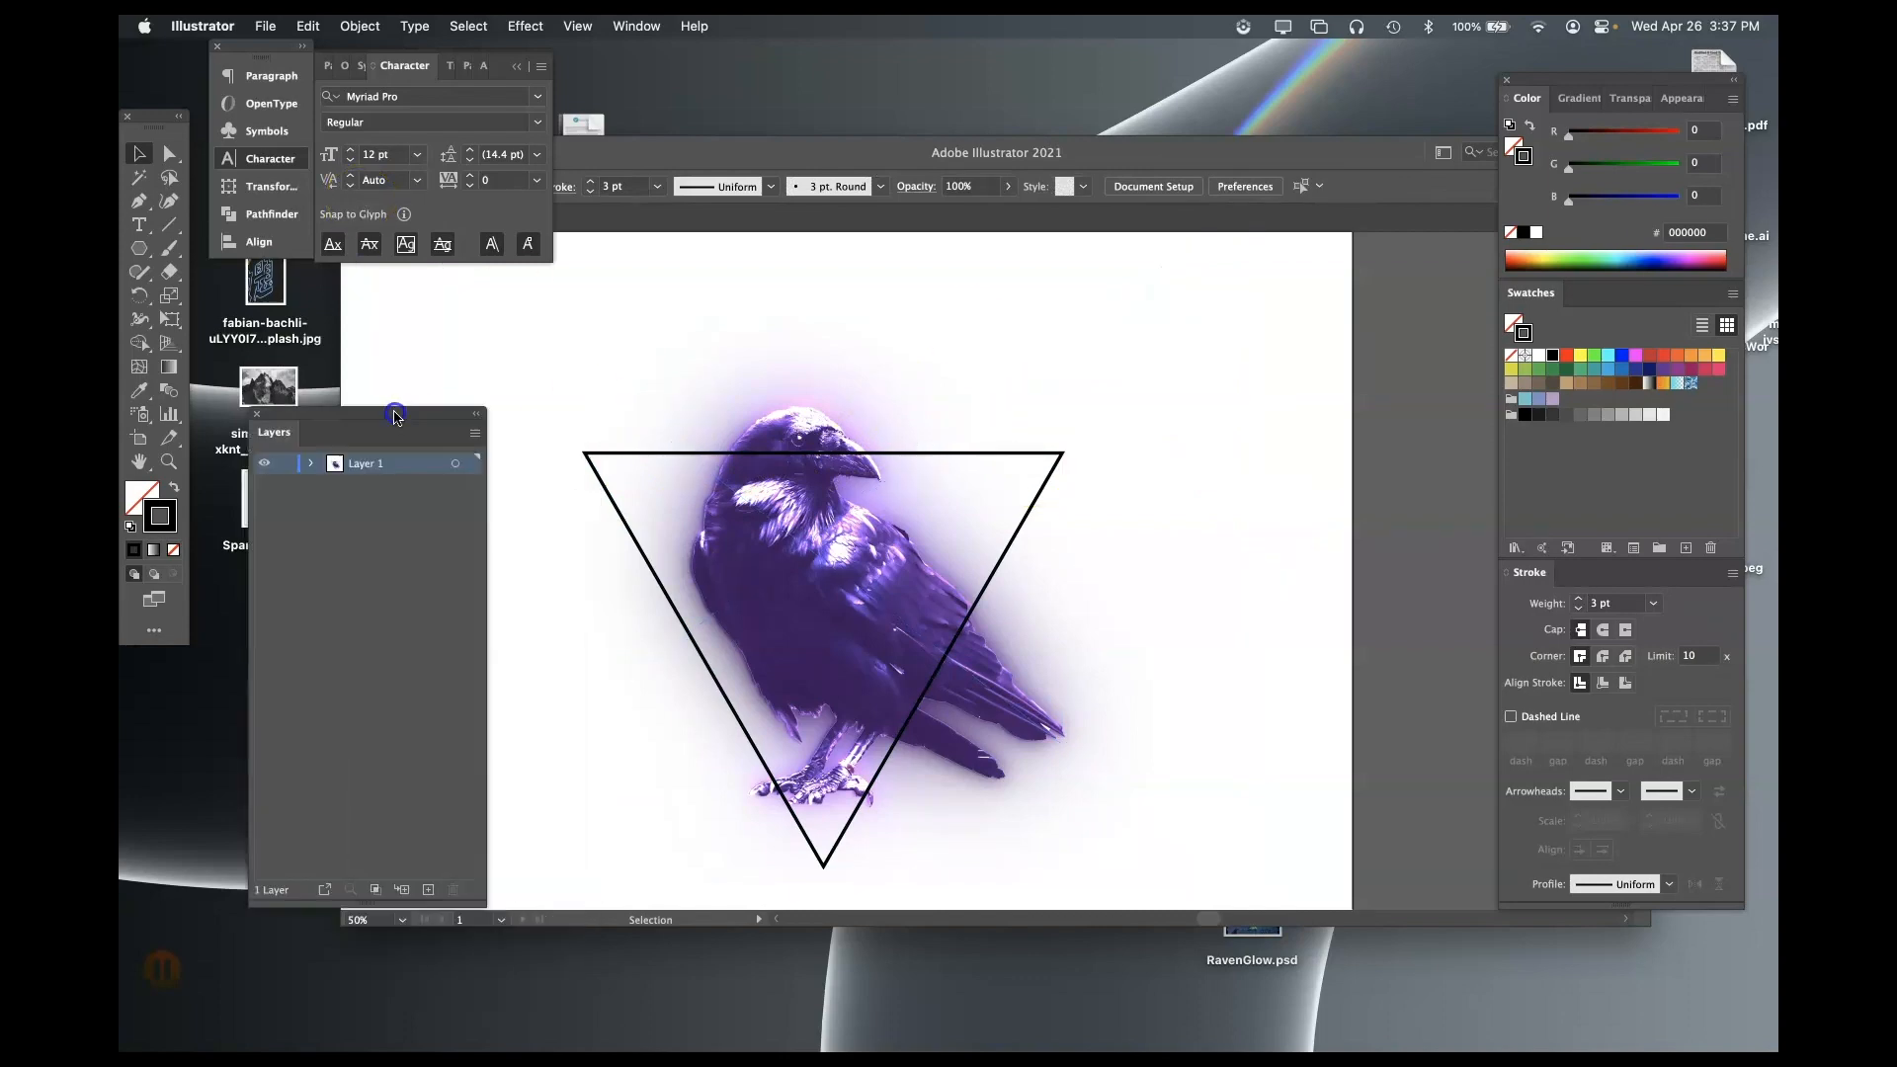
{"action": "left_click", "coordinate": [313, 466]}
{"action": "left_click", "coordinate": [299, 513]}
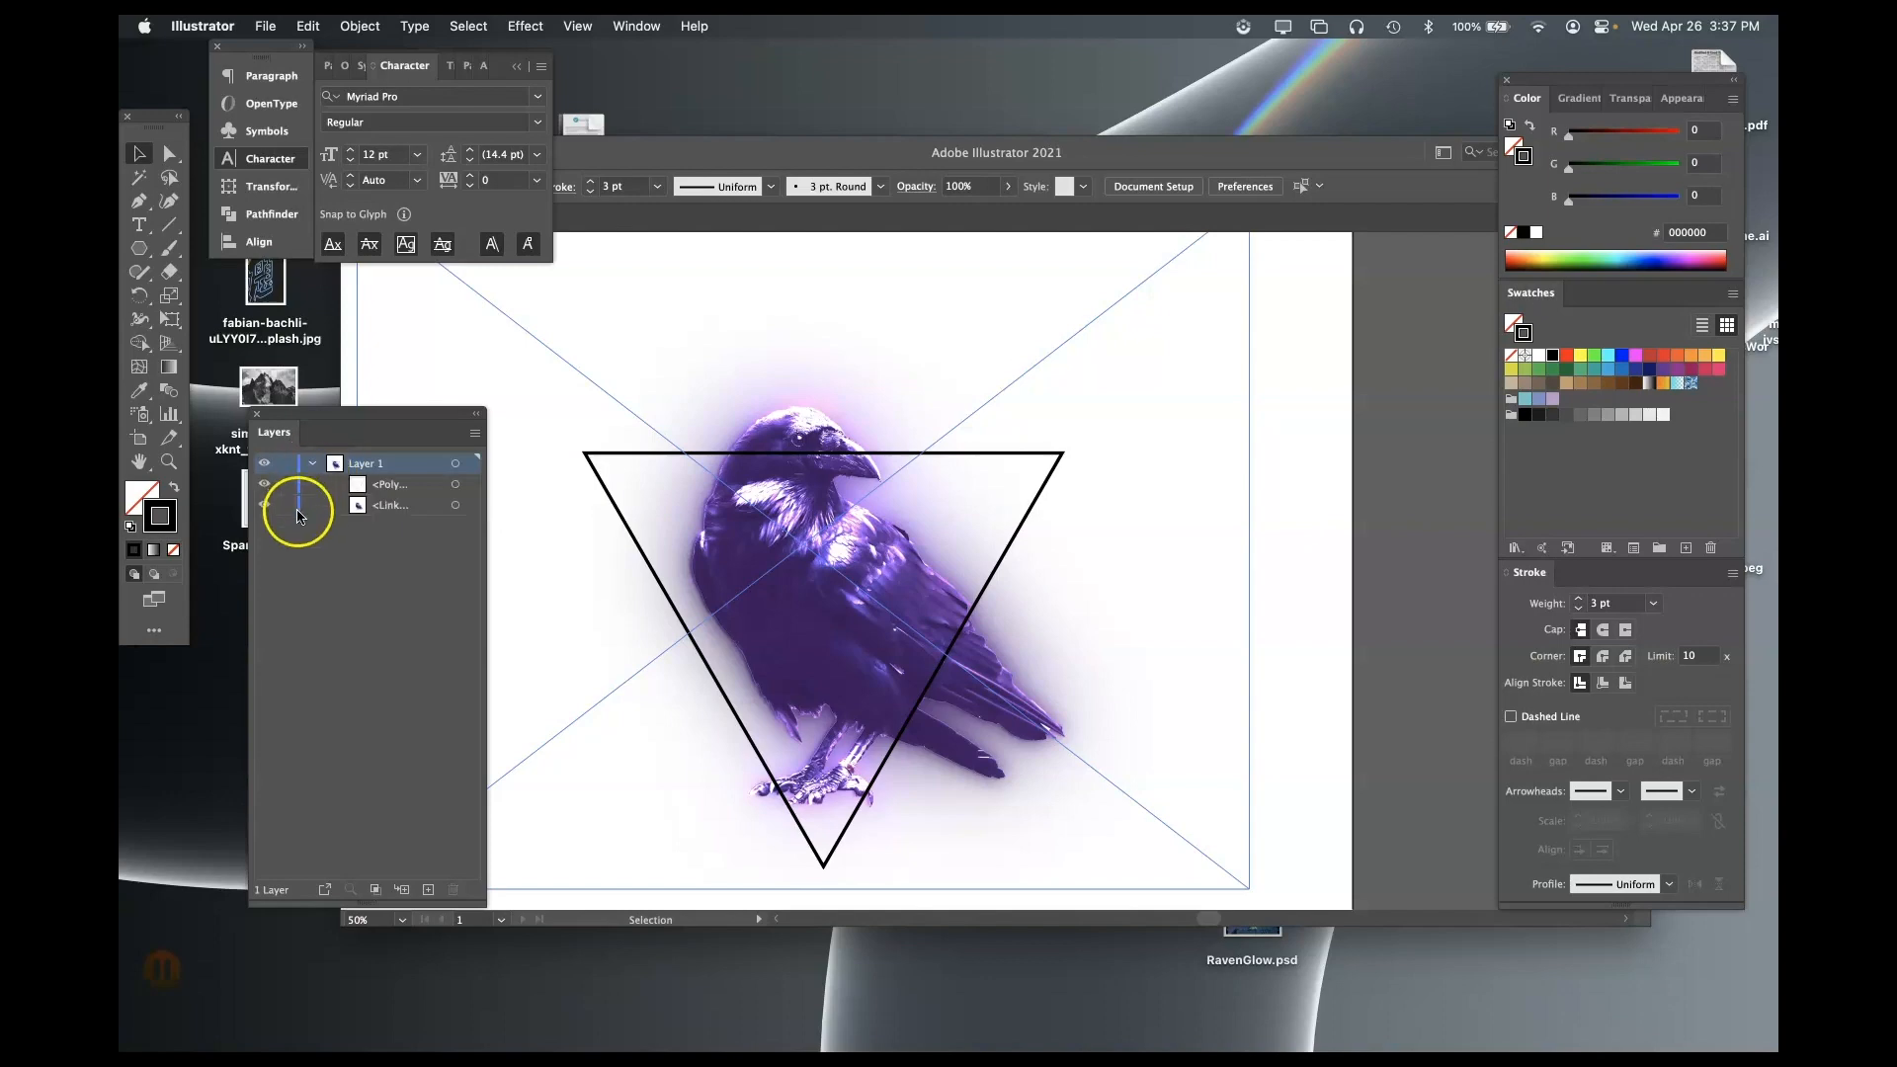
{"action": "left_click", "coordinate": [282, 505]}
- Add an anchor point on the triangle's horizontal edge in front of the beak and cut the path there with the Scissors tool
{"action": "left_click", "coordinate": [576, 315]}
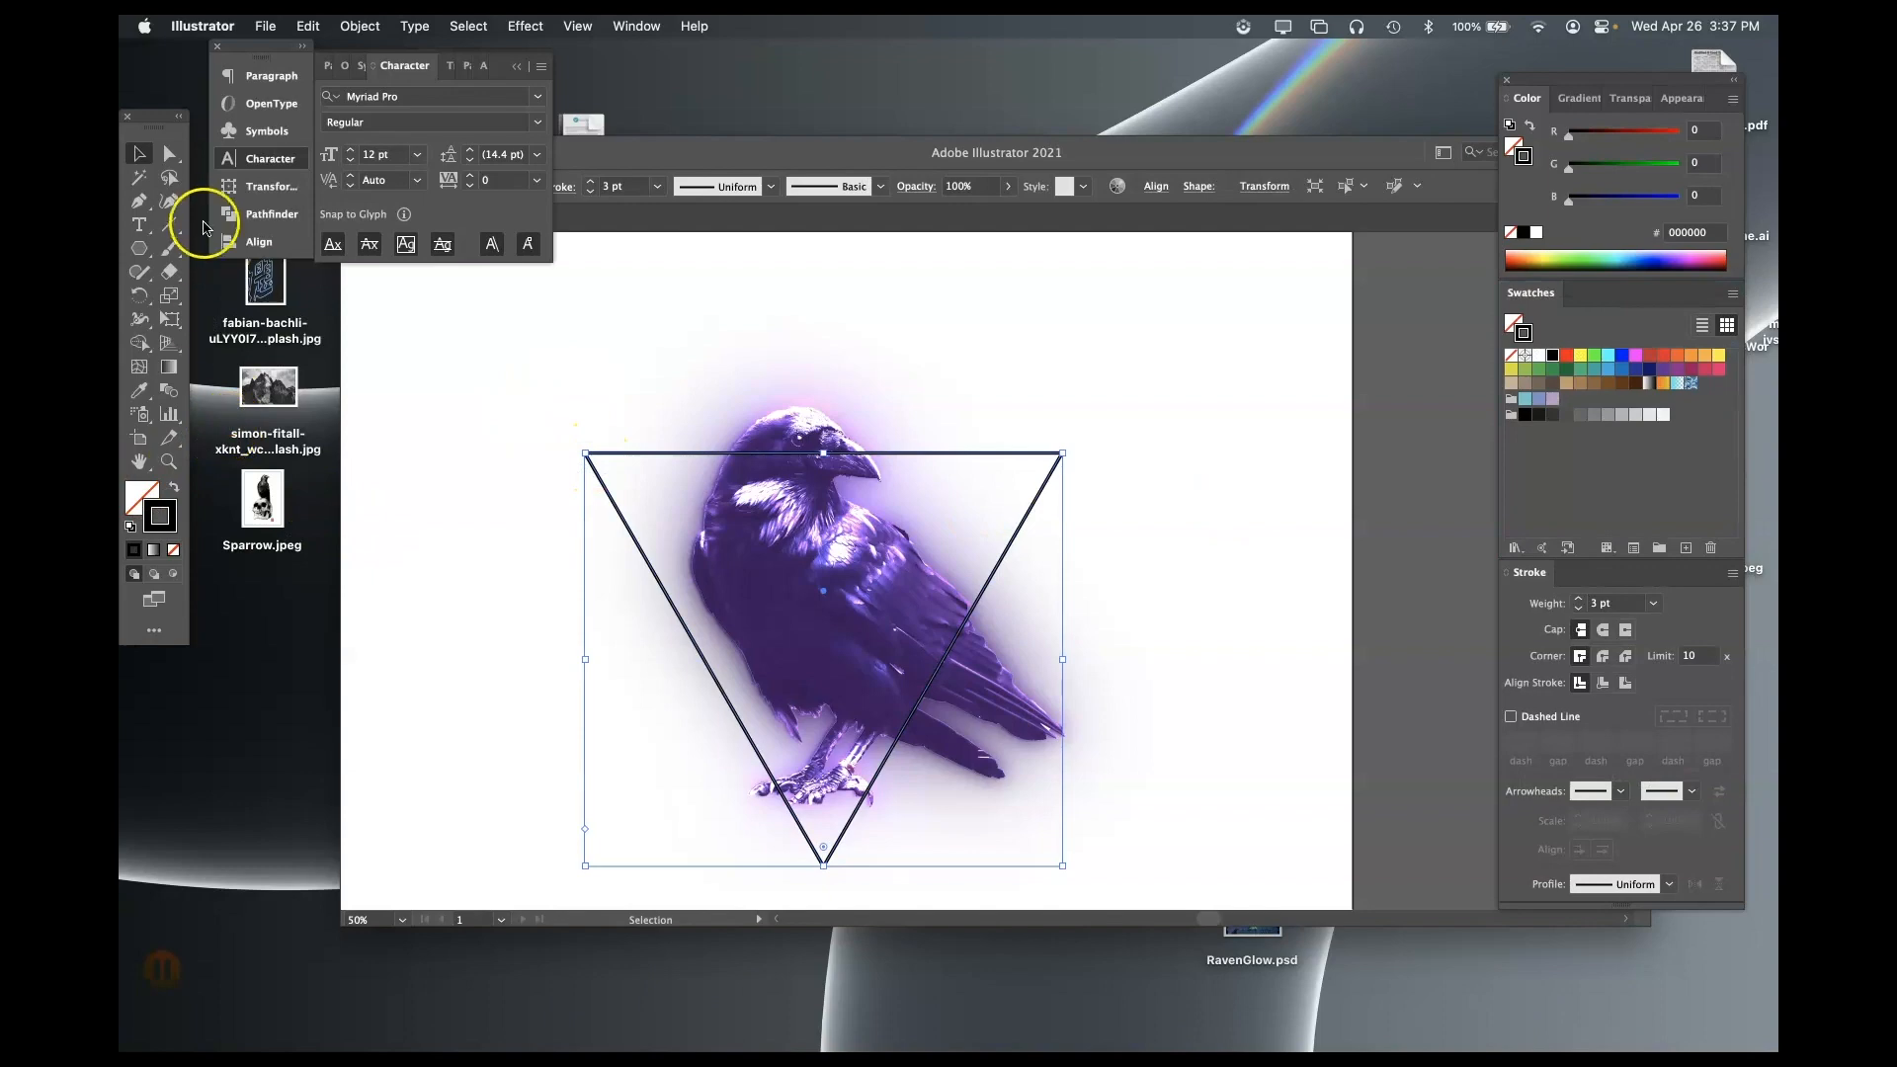
{"action": "left_click", "coordinate": [139, 205]}
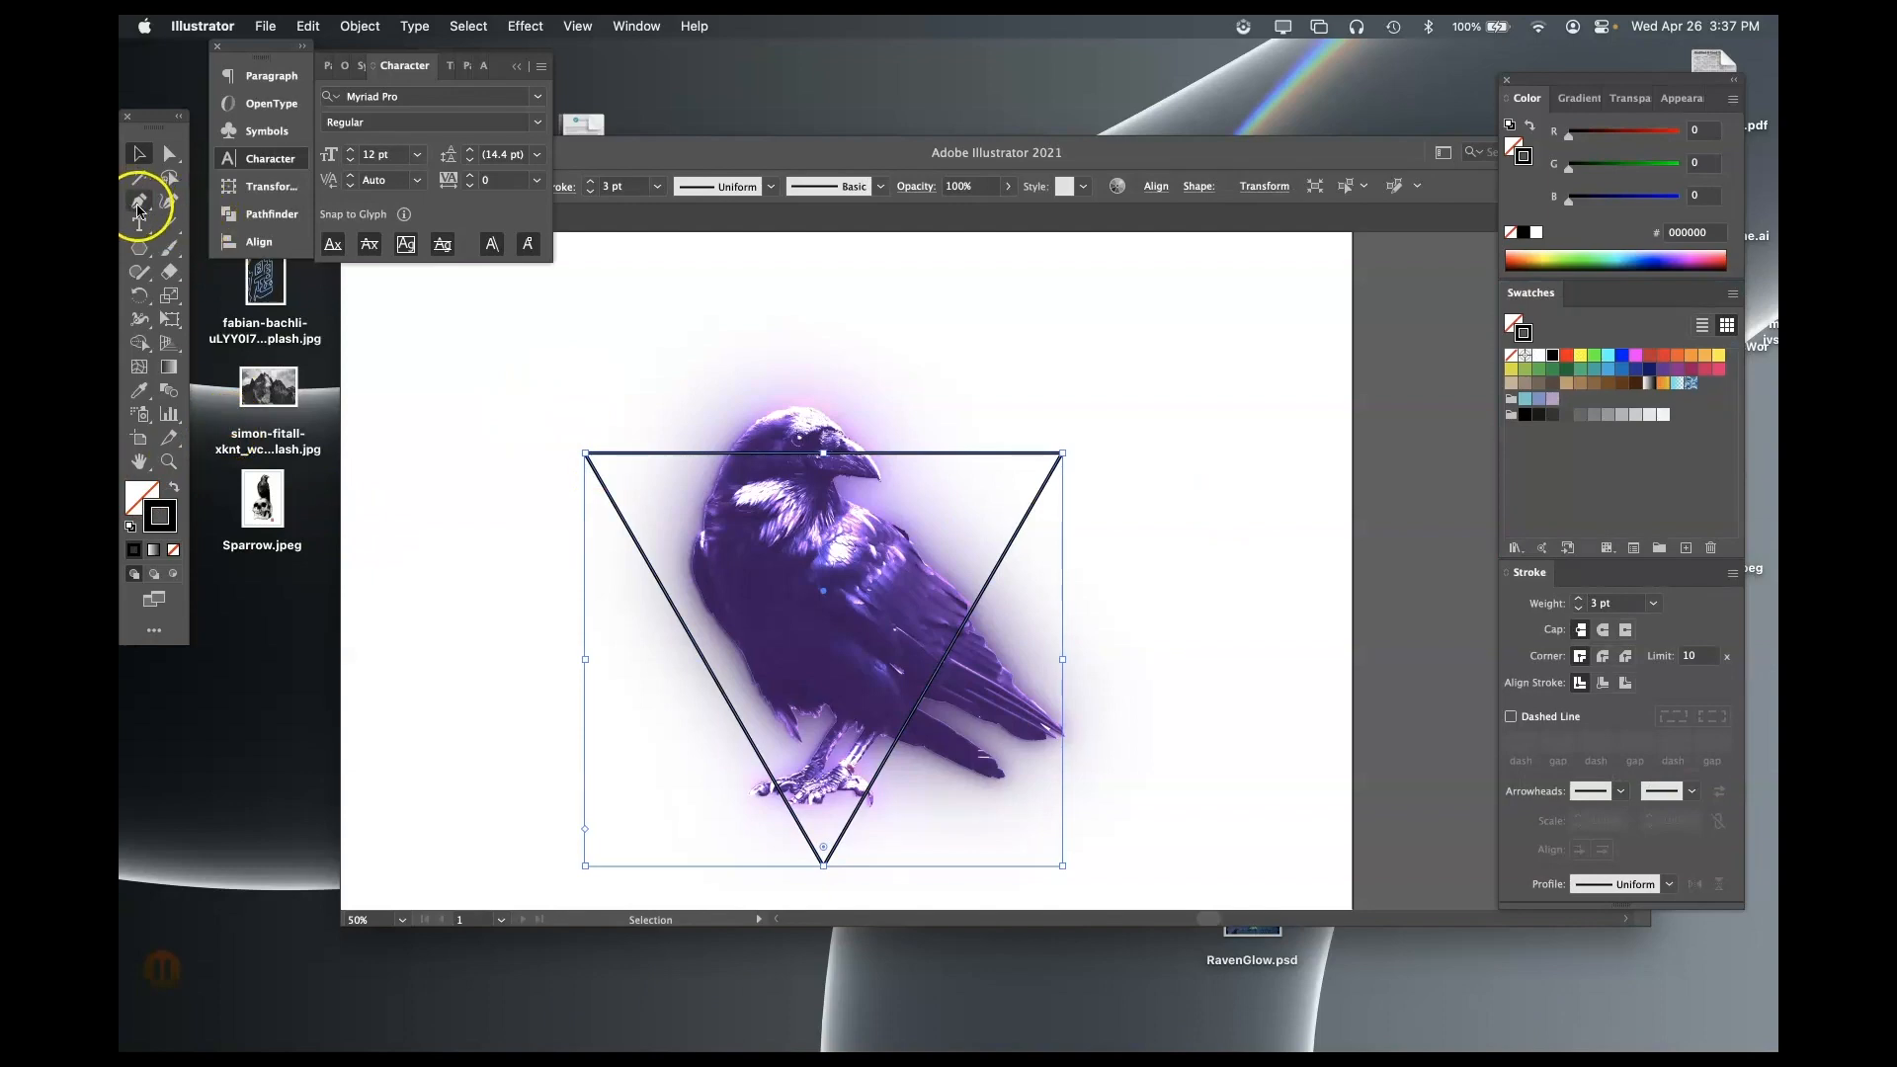
{"action": "left_click_drag", "start_coordinate": [139, 207], "coordinate": [287, 225]}
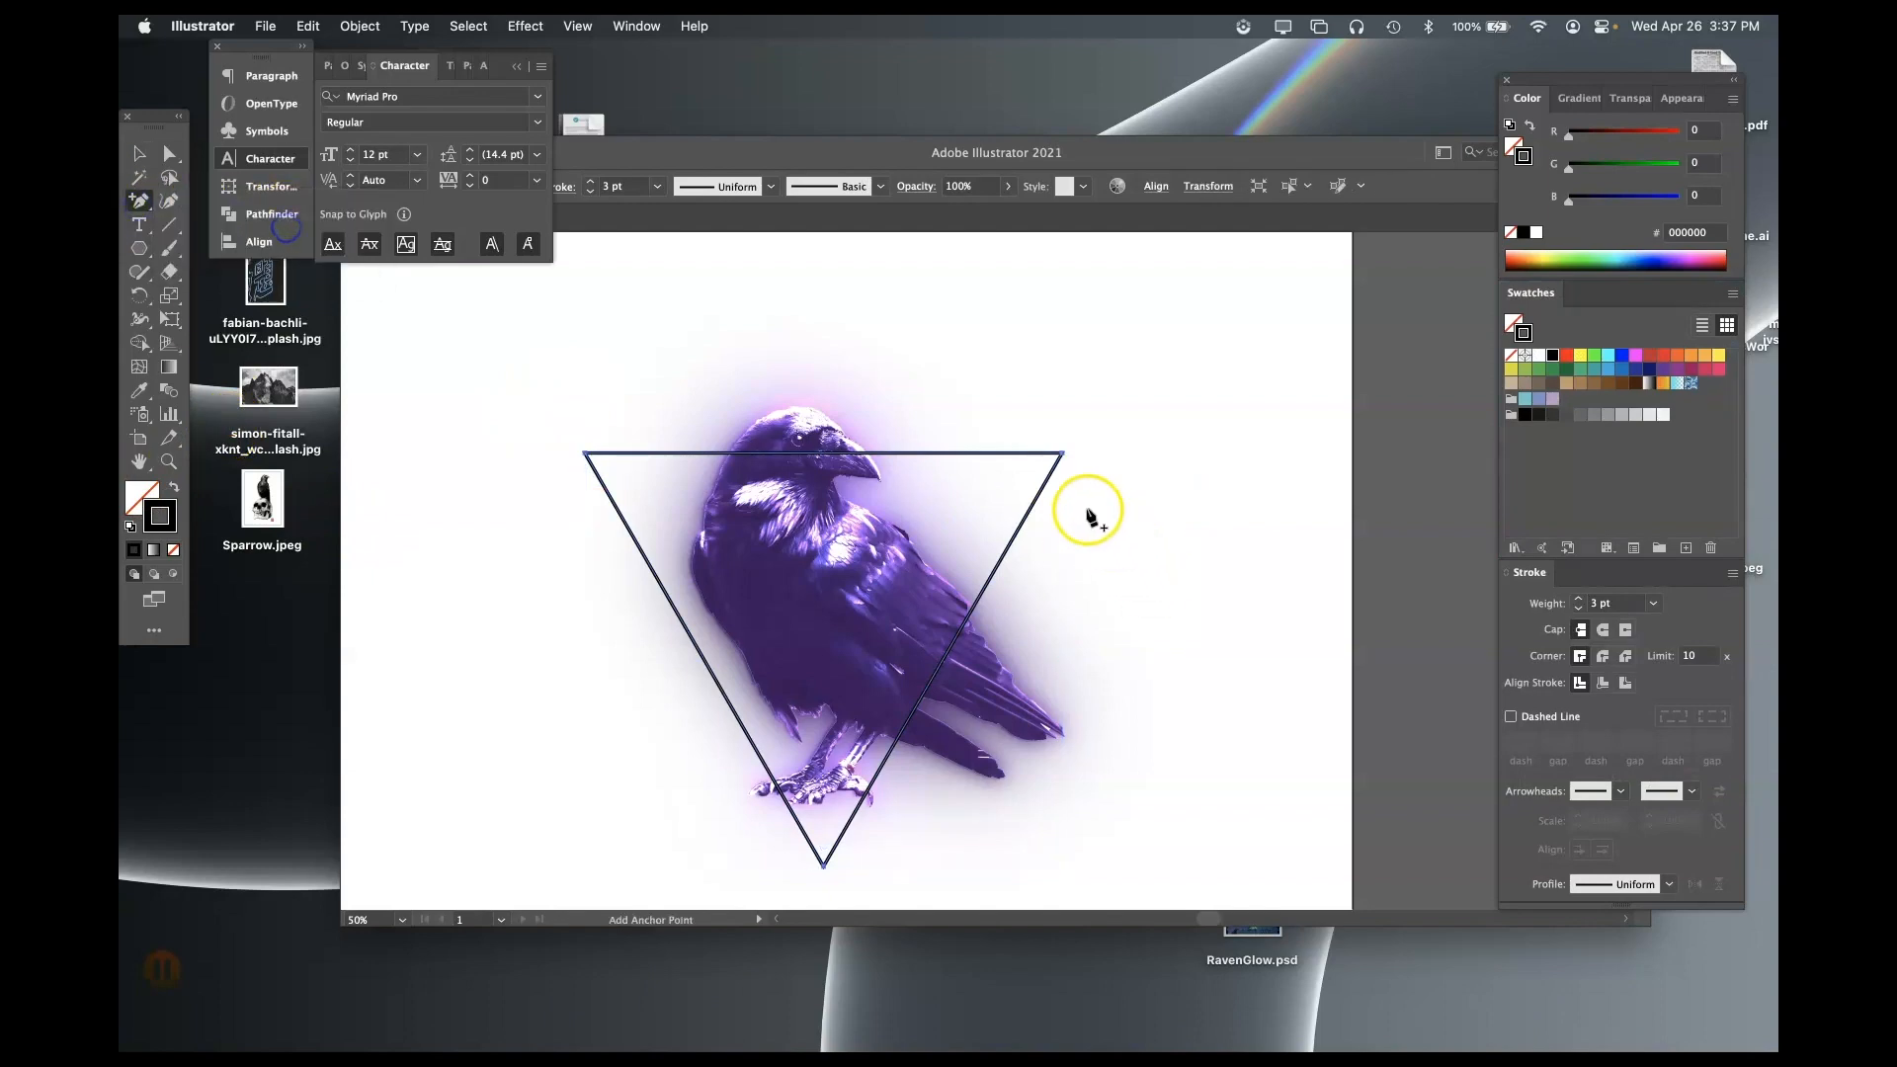
{"action": "left_click", "coordinate": [950, 455]}
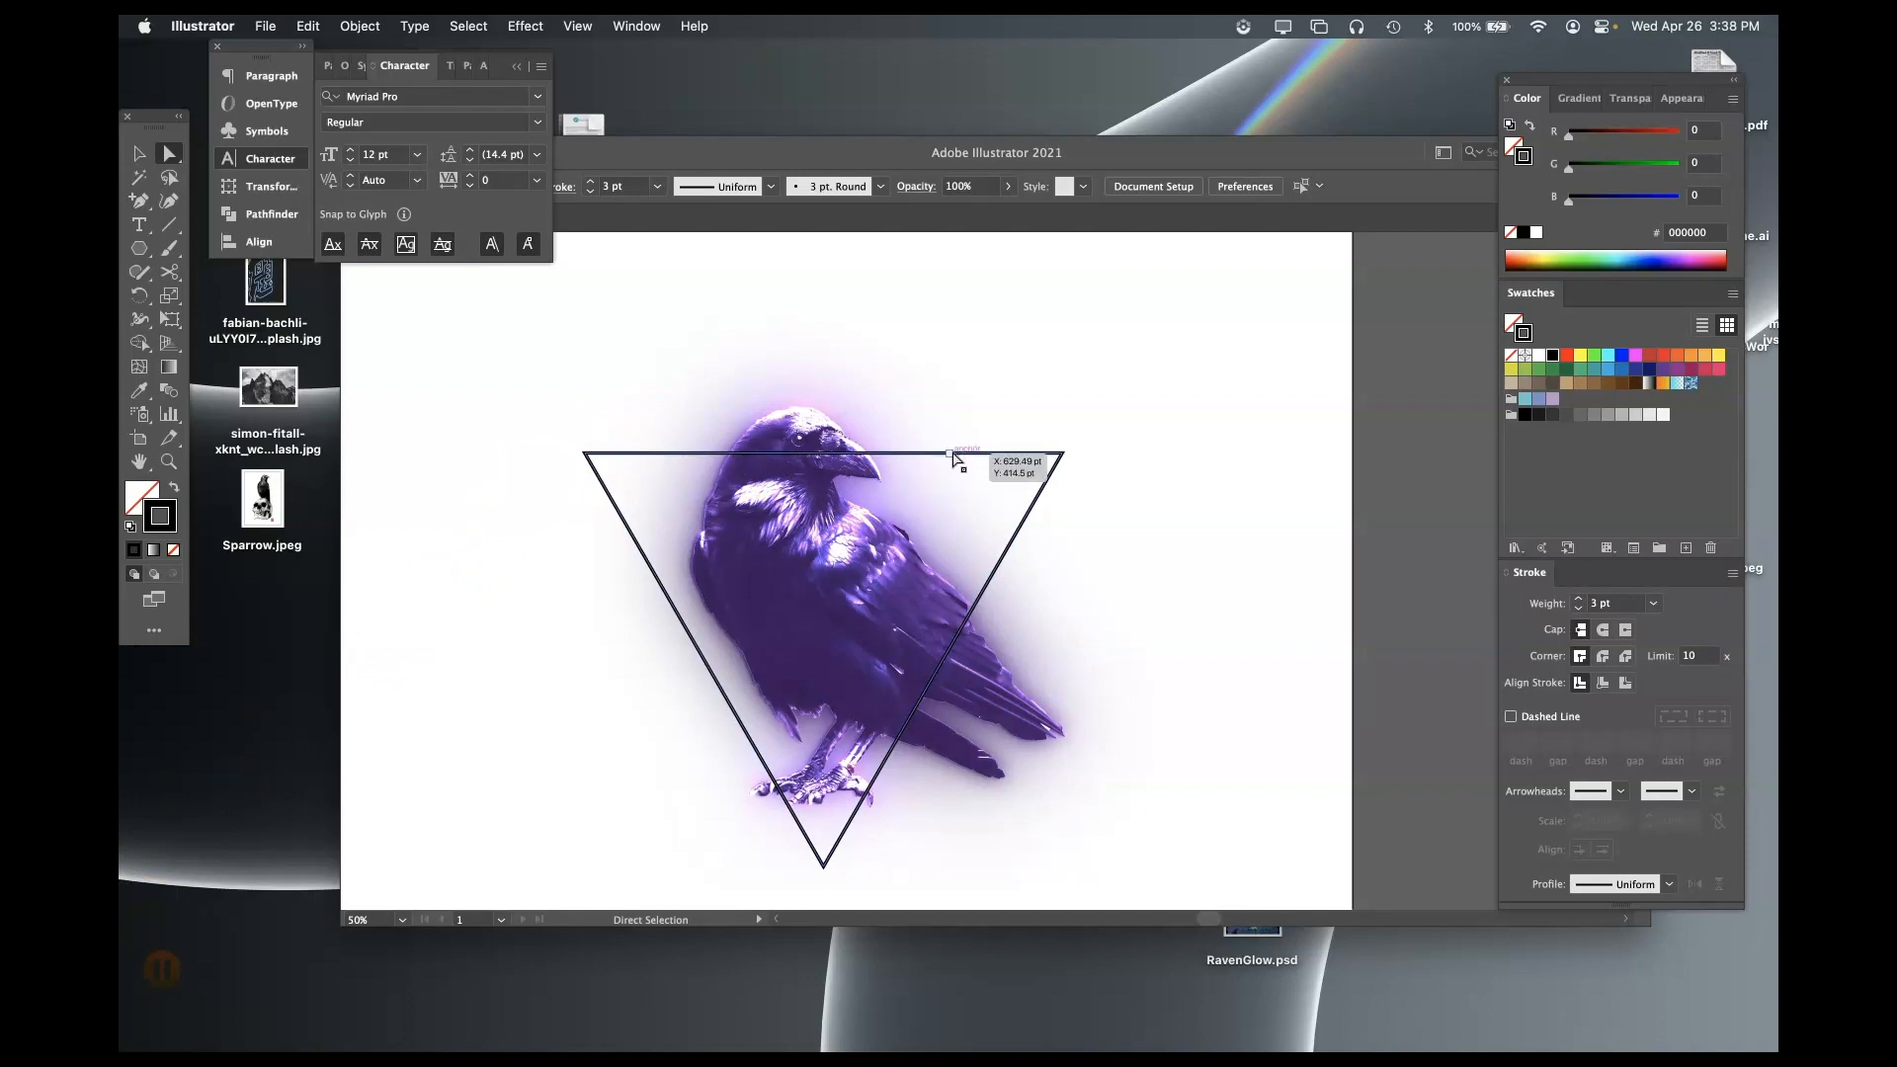
{"action": "key", "text": "c"}
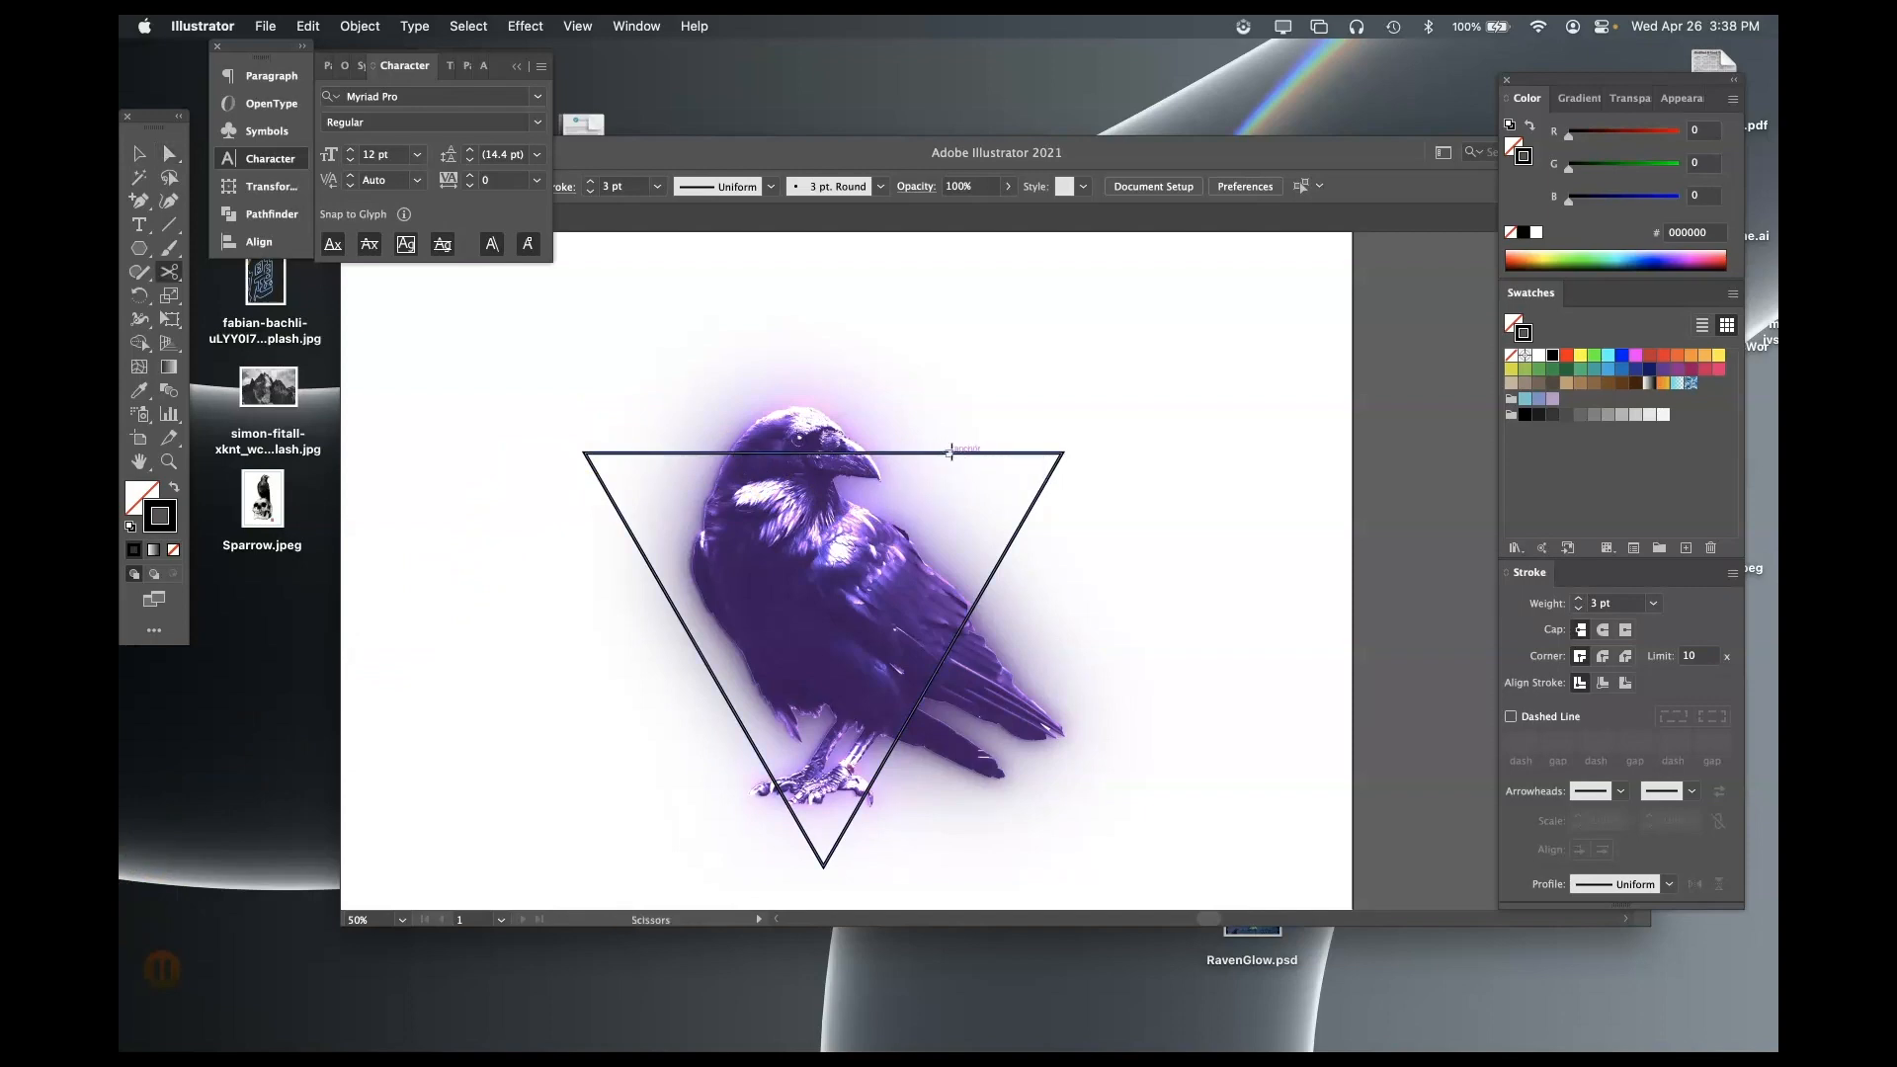
{"action": "left_click", "coordinate": [950, 452]}
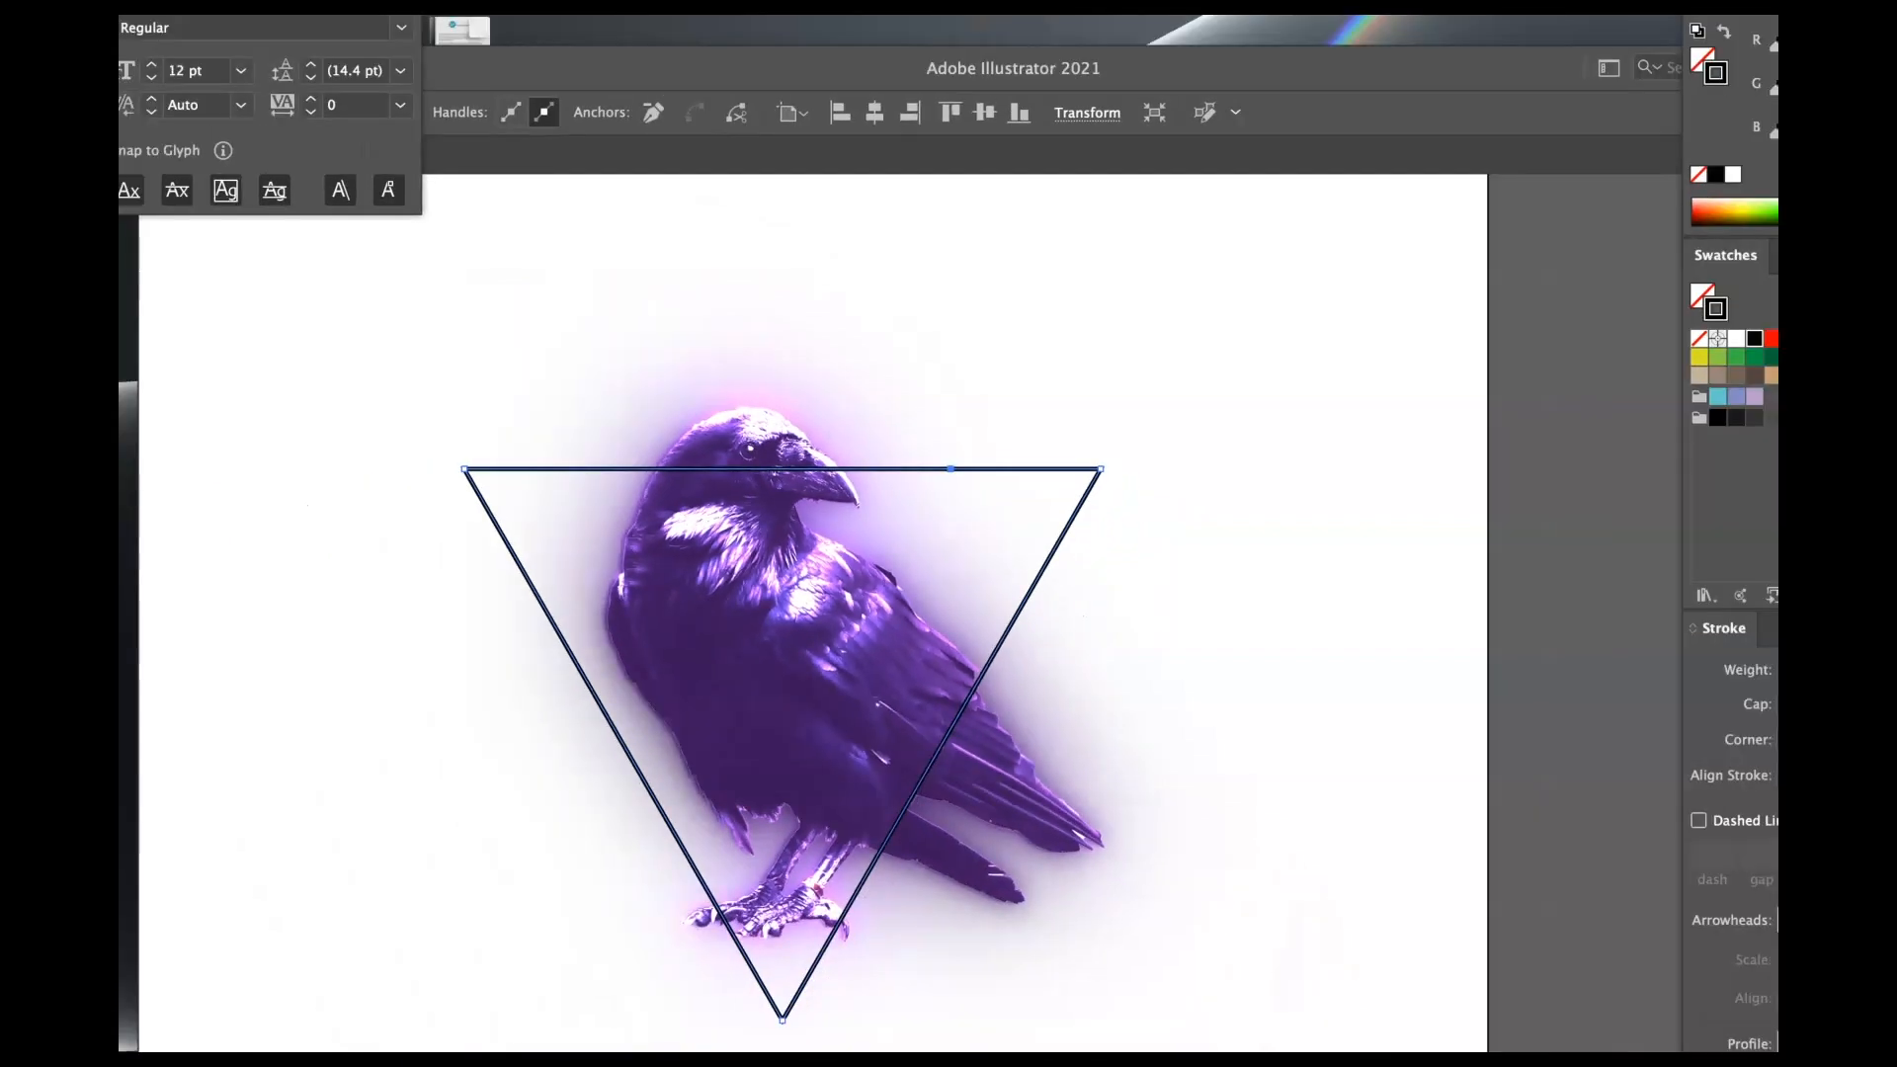
- Pull the two cut ends along the horizontal edge to the back of the raven's head and to its beak, leaving the head uncrossed
{"action": "key", "text": "Tab"}
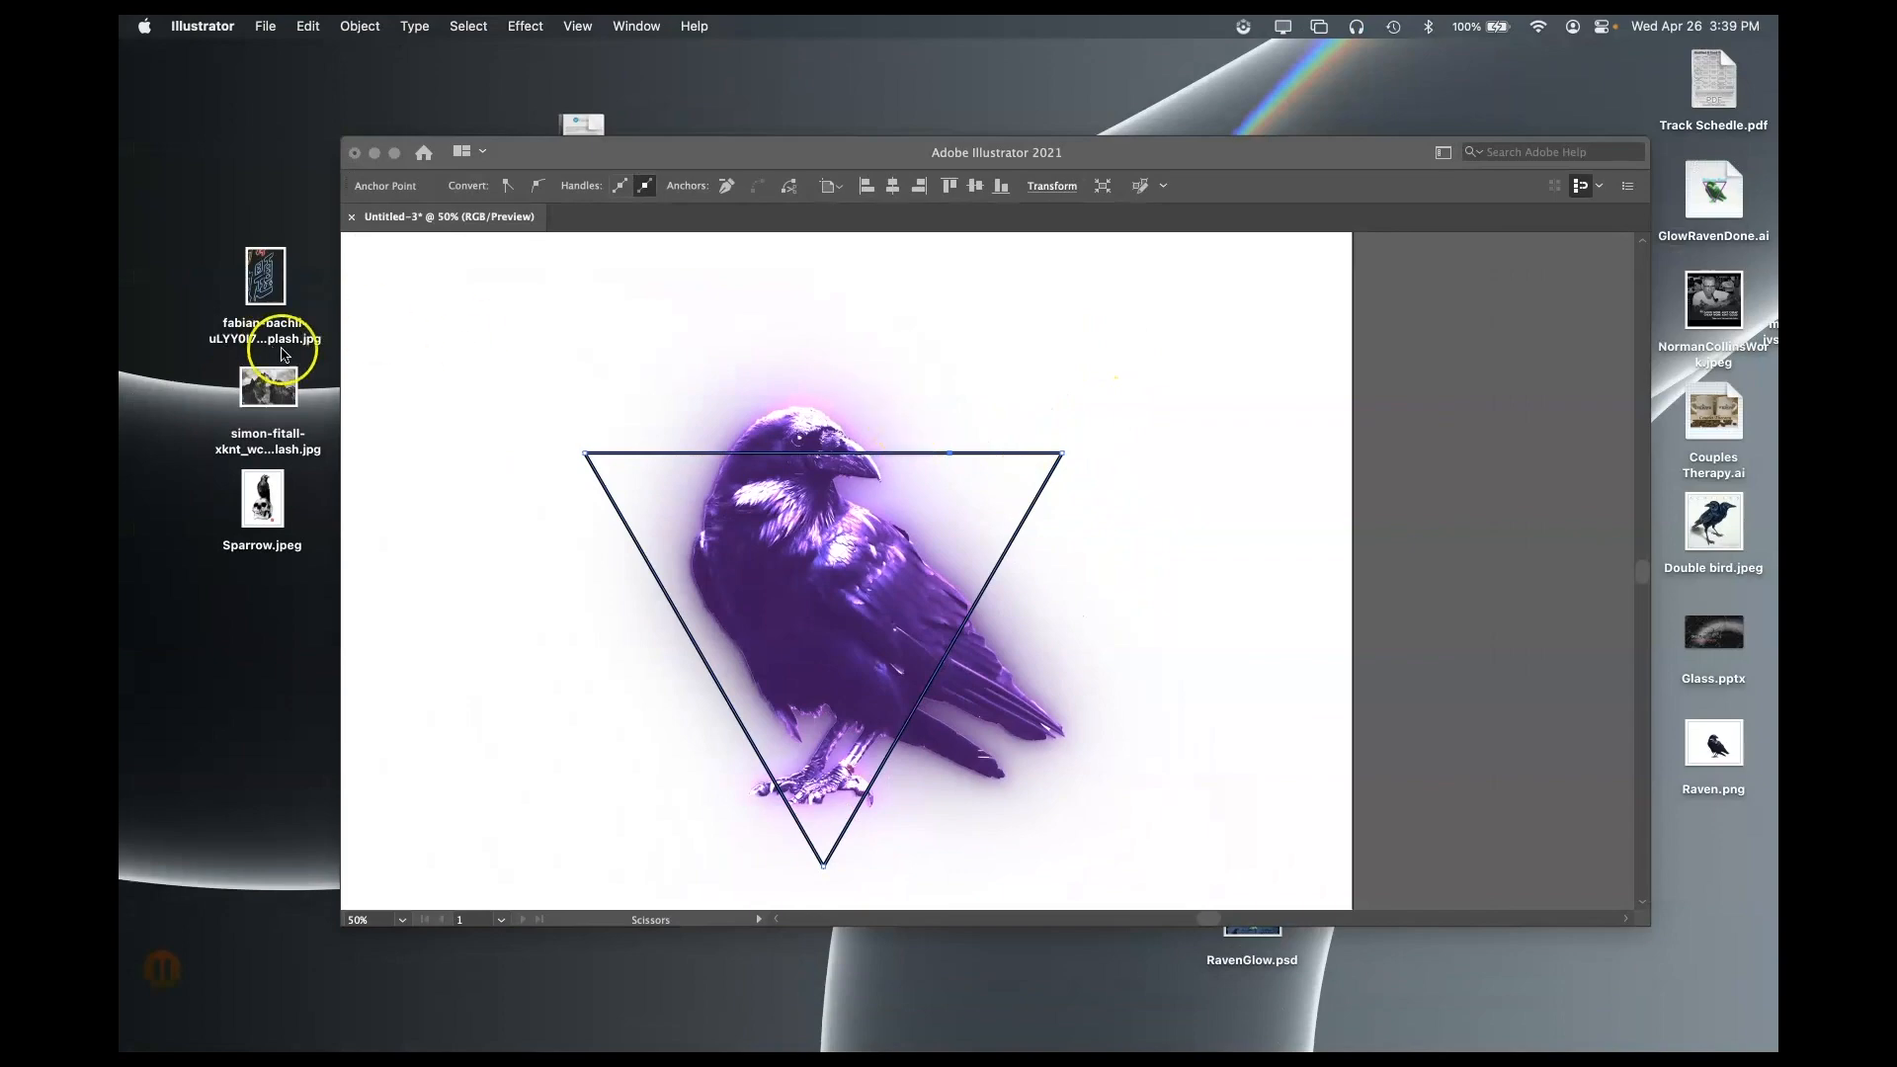
{"action": "key", "text": "Tab"}
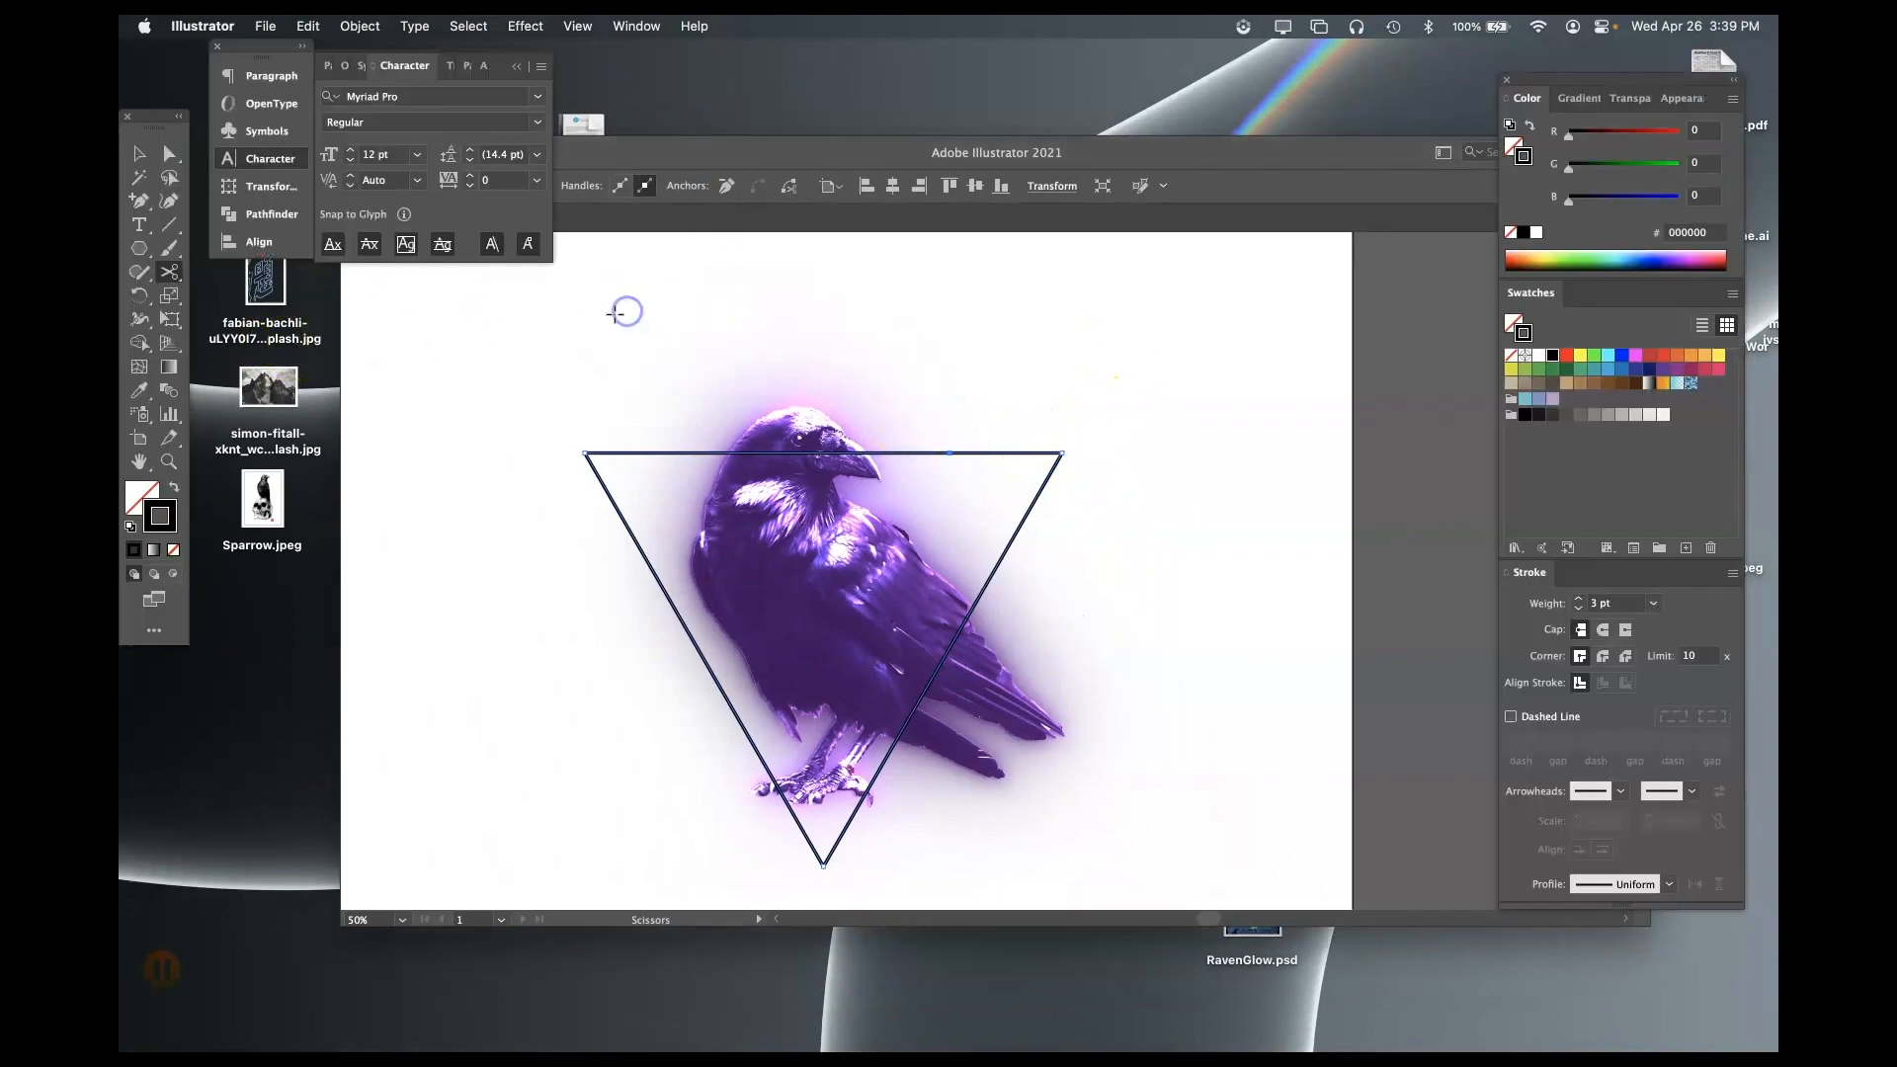
{"action": "left_click", "coordinate": [165, 160]}
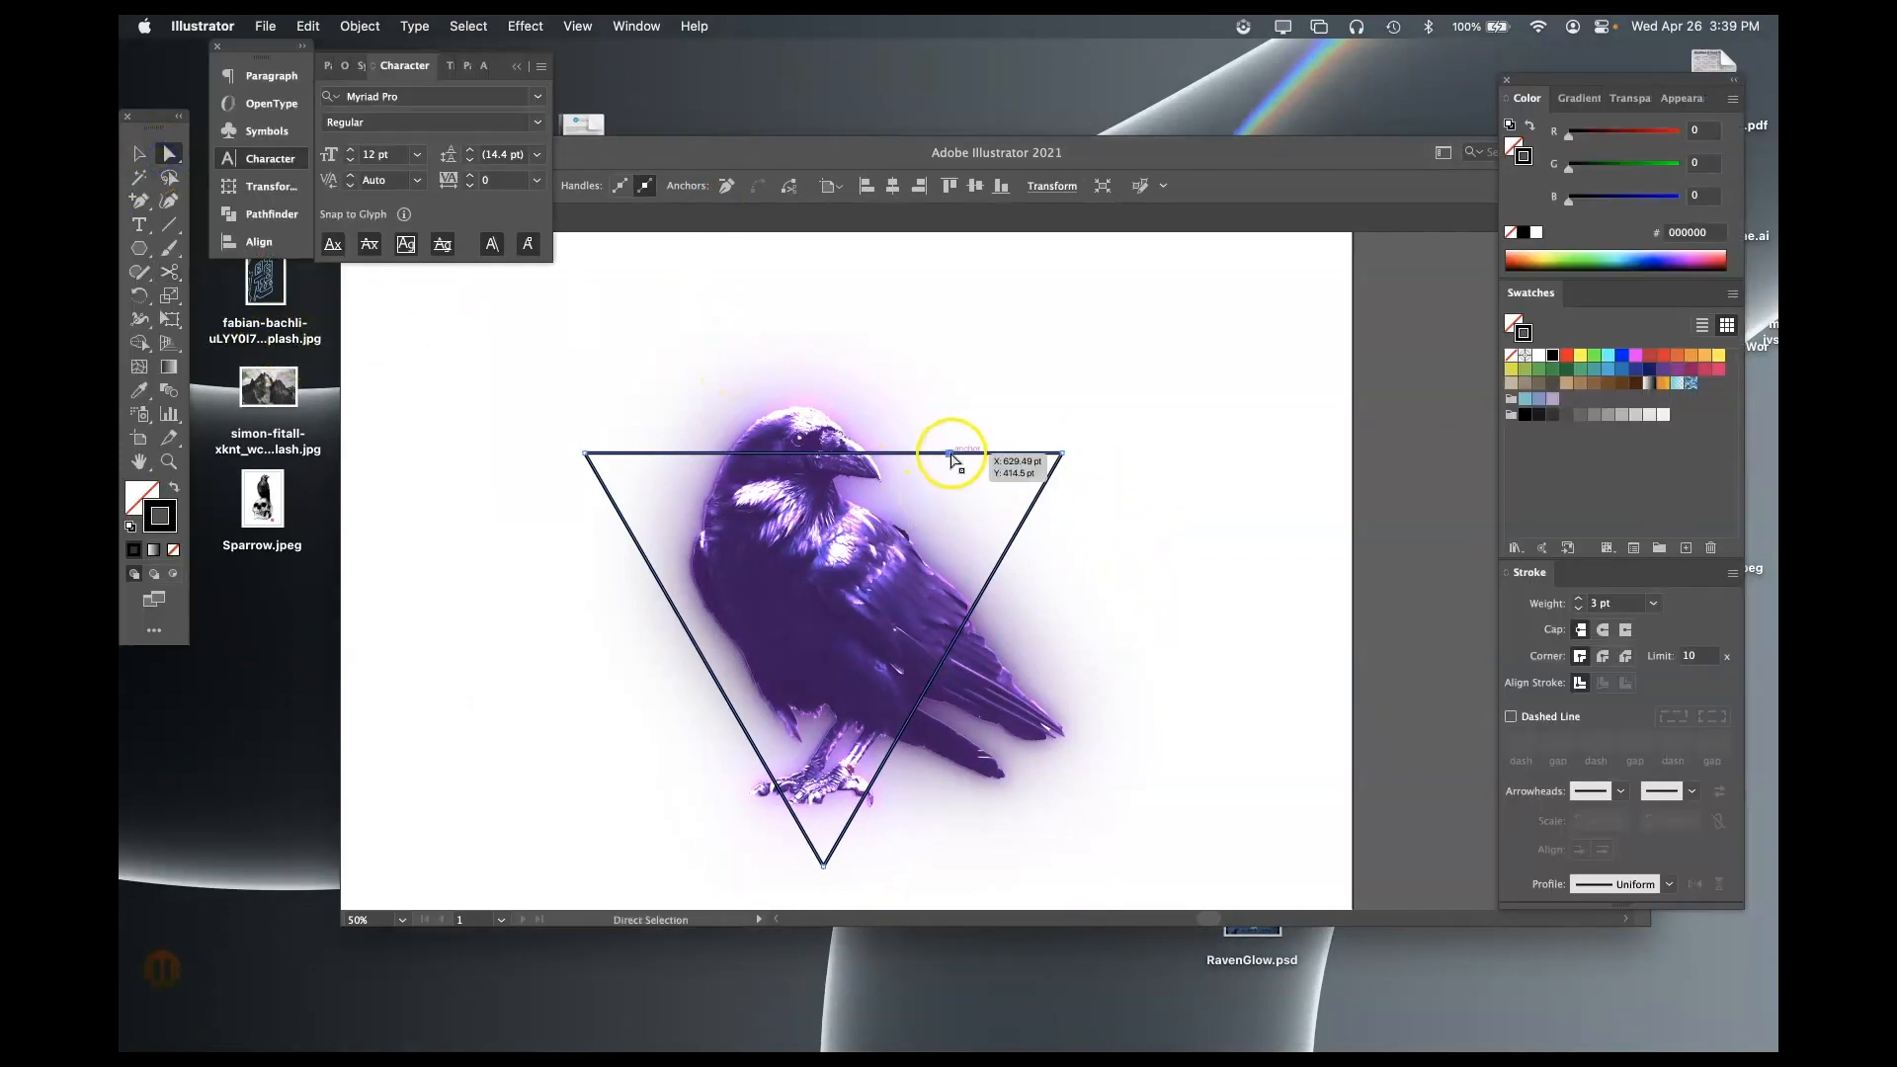
{"action": "left_click_drag", "start_coordinate": [953, 456], "coordinate": [897, 454]}
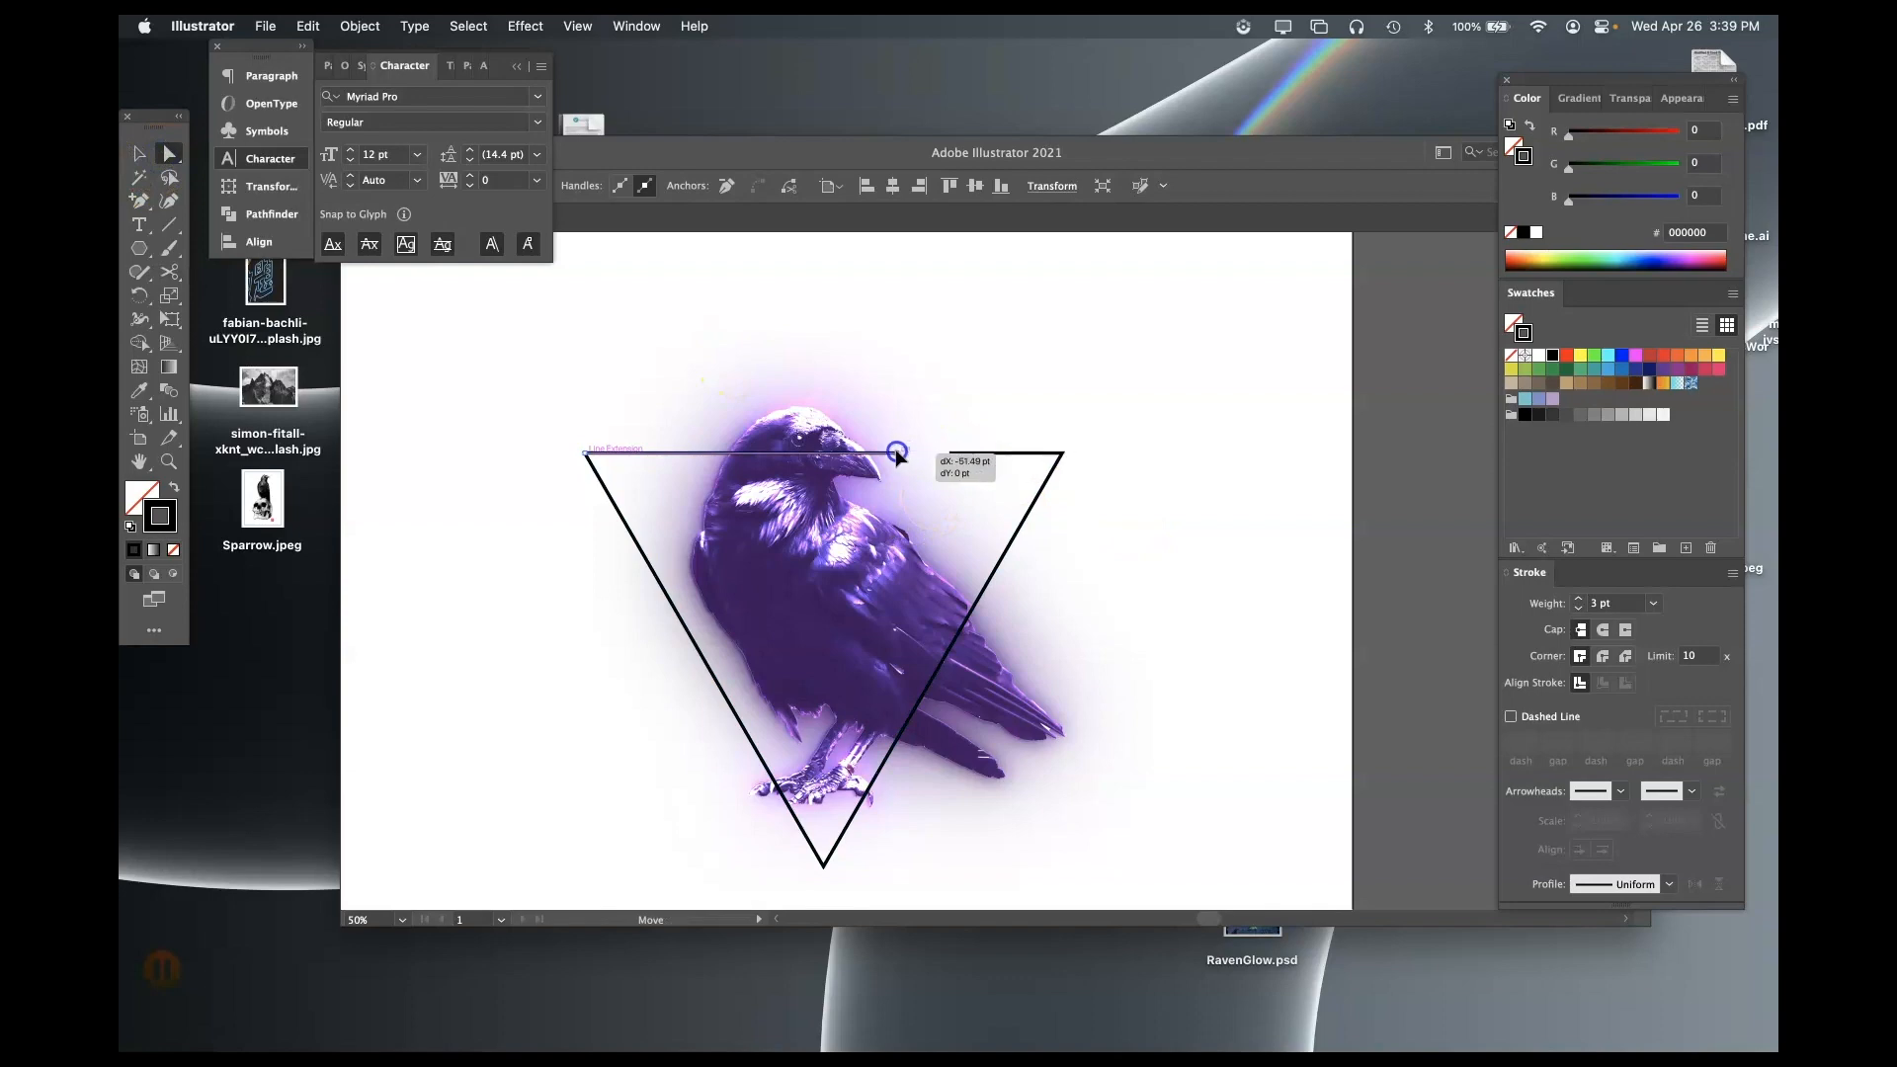
{"action": "left_click_drag", "start_coordinate": [761, 458], "coordinate": [870, 459]}
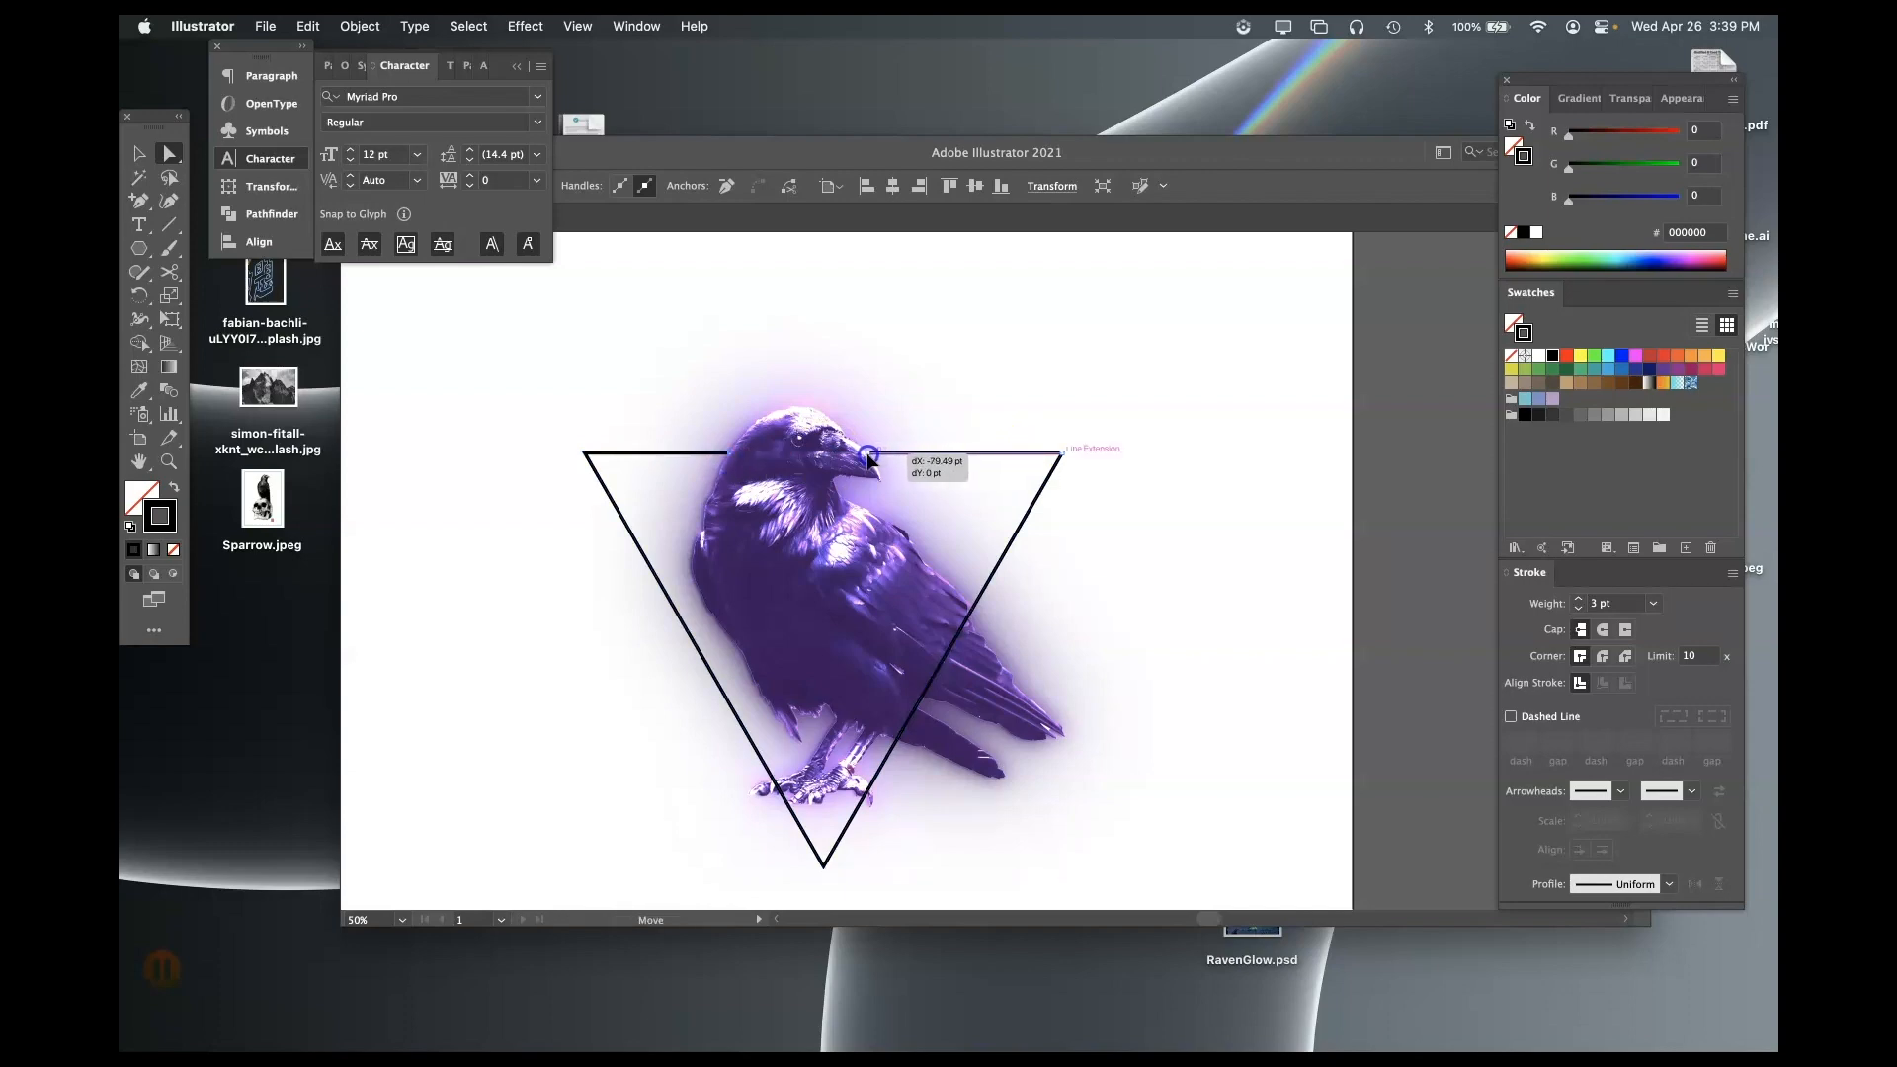
{"action": "left_click_drag", "start_coordinate": [868, 456], "coordinate": [868, 456]}
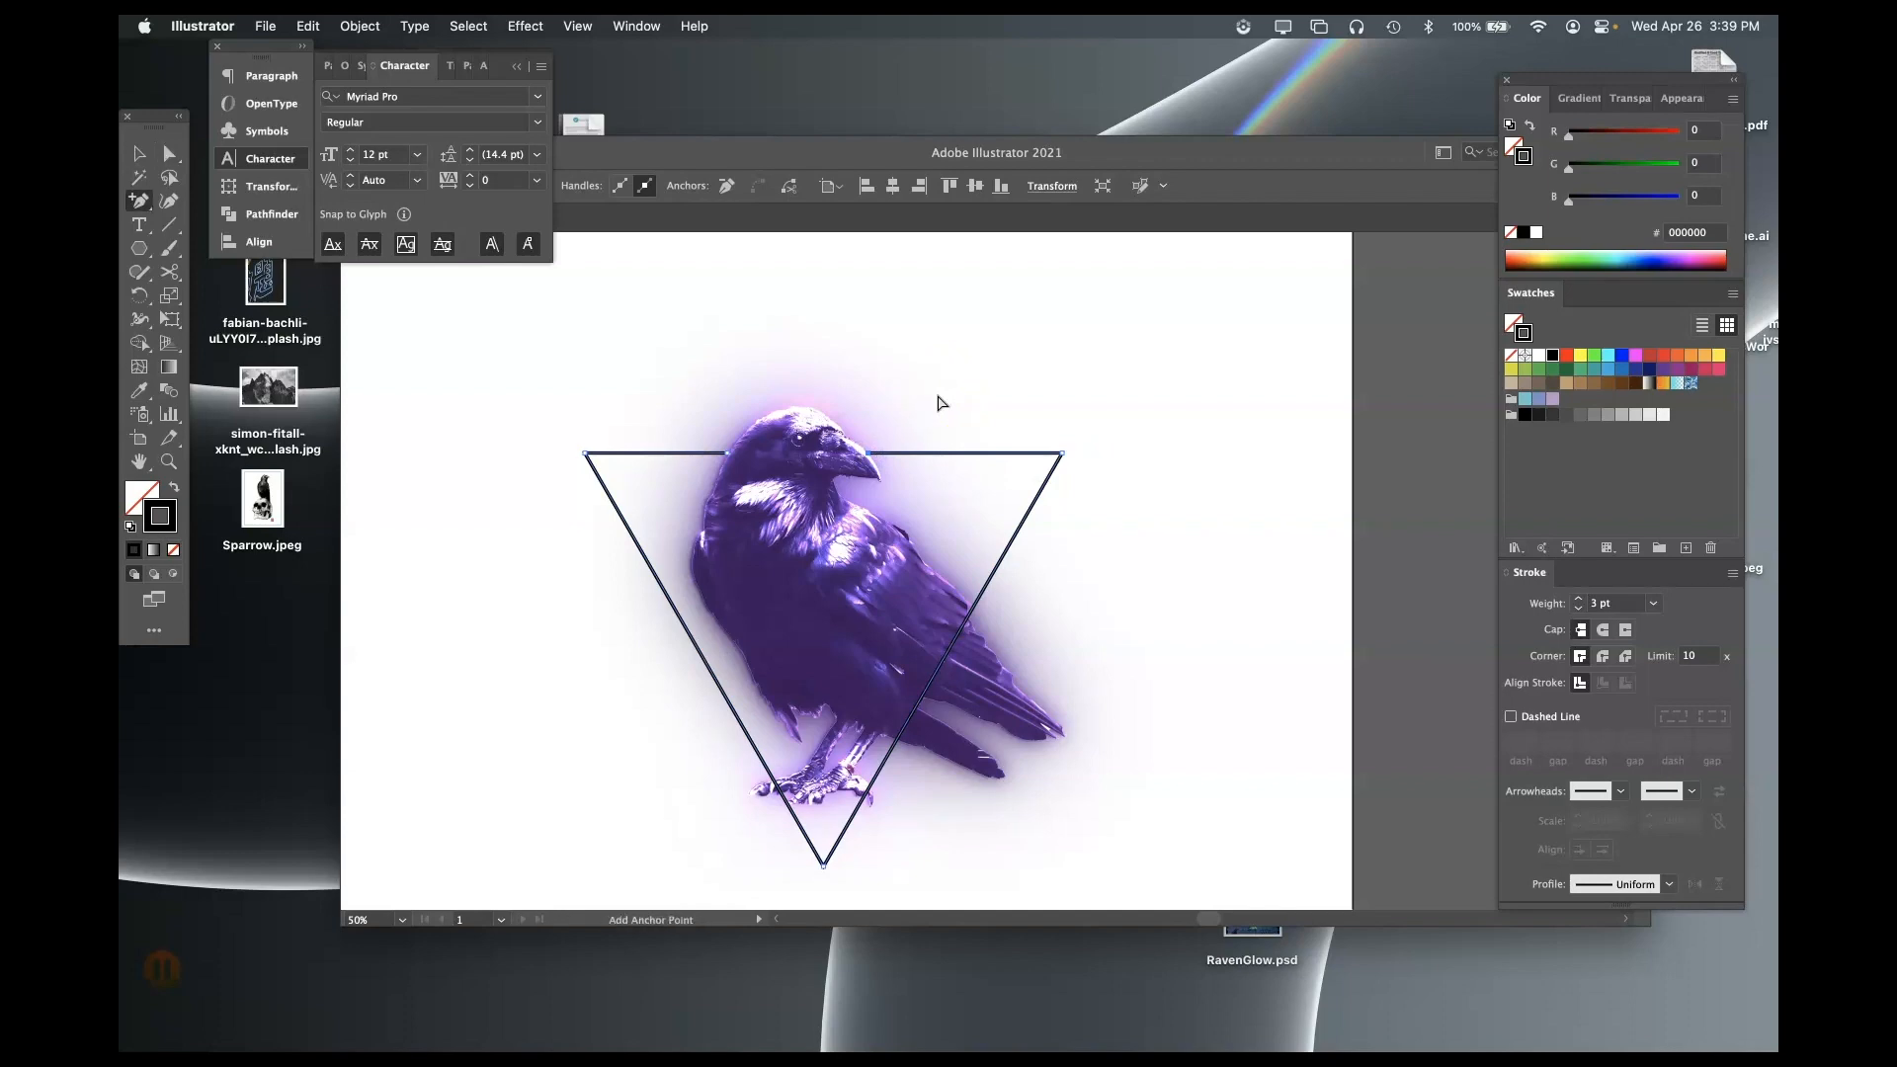
- Fine-tune the two open path ends so they tuck slightly inside the beak and the back of the head
{"action": "key", "text": "super+plus"}
{"action": "key", "text": "super+plus"}
{"action": "key", "text": "super+plus"}
{"action": "key", "text": "super+plus"}
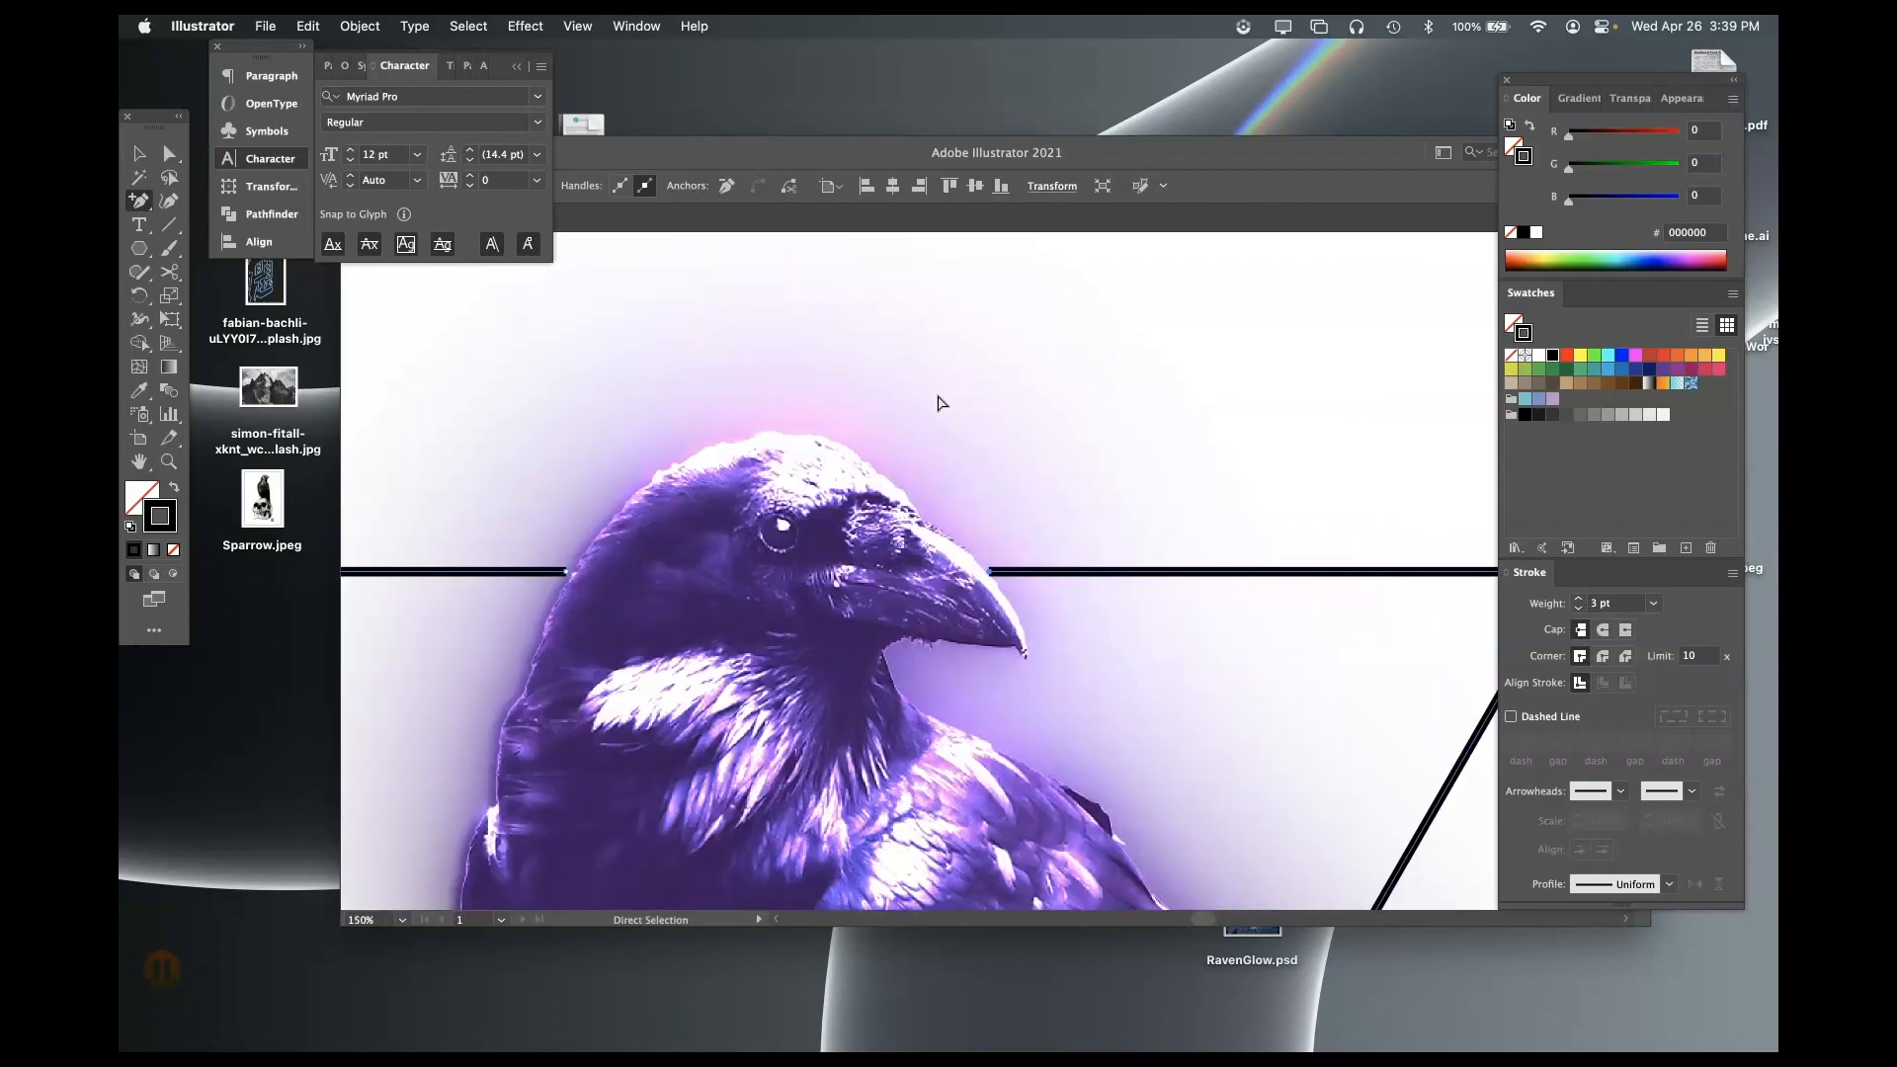
{"action": "left_click", "coordinate": [170, 153]}
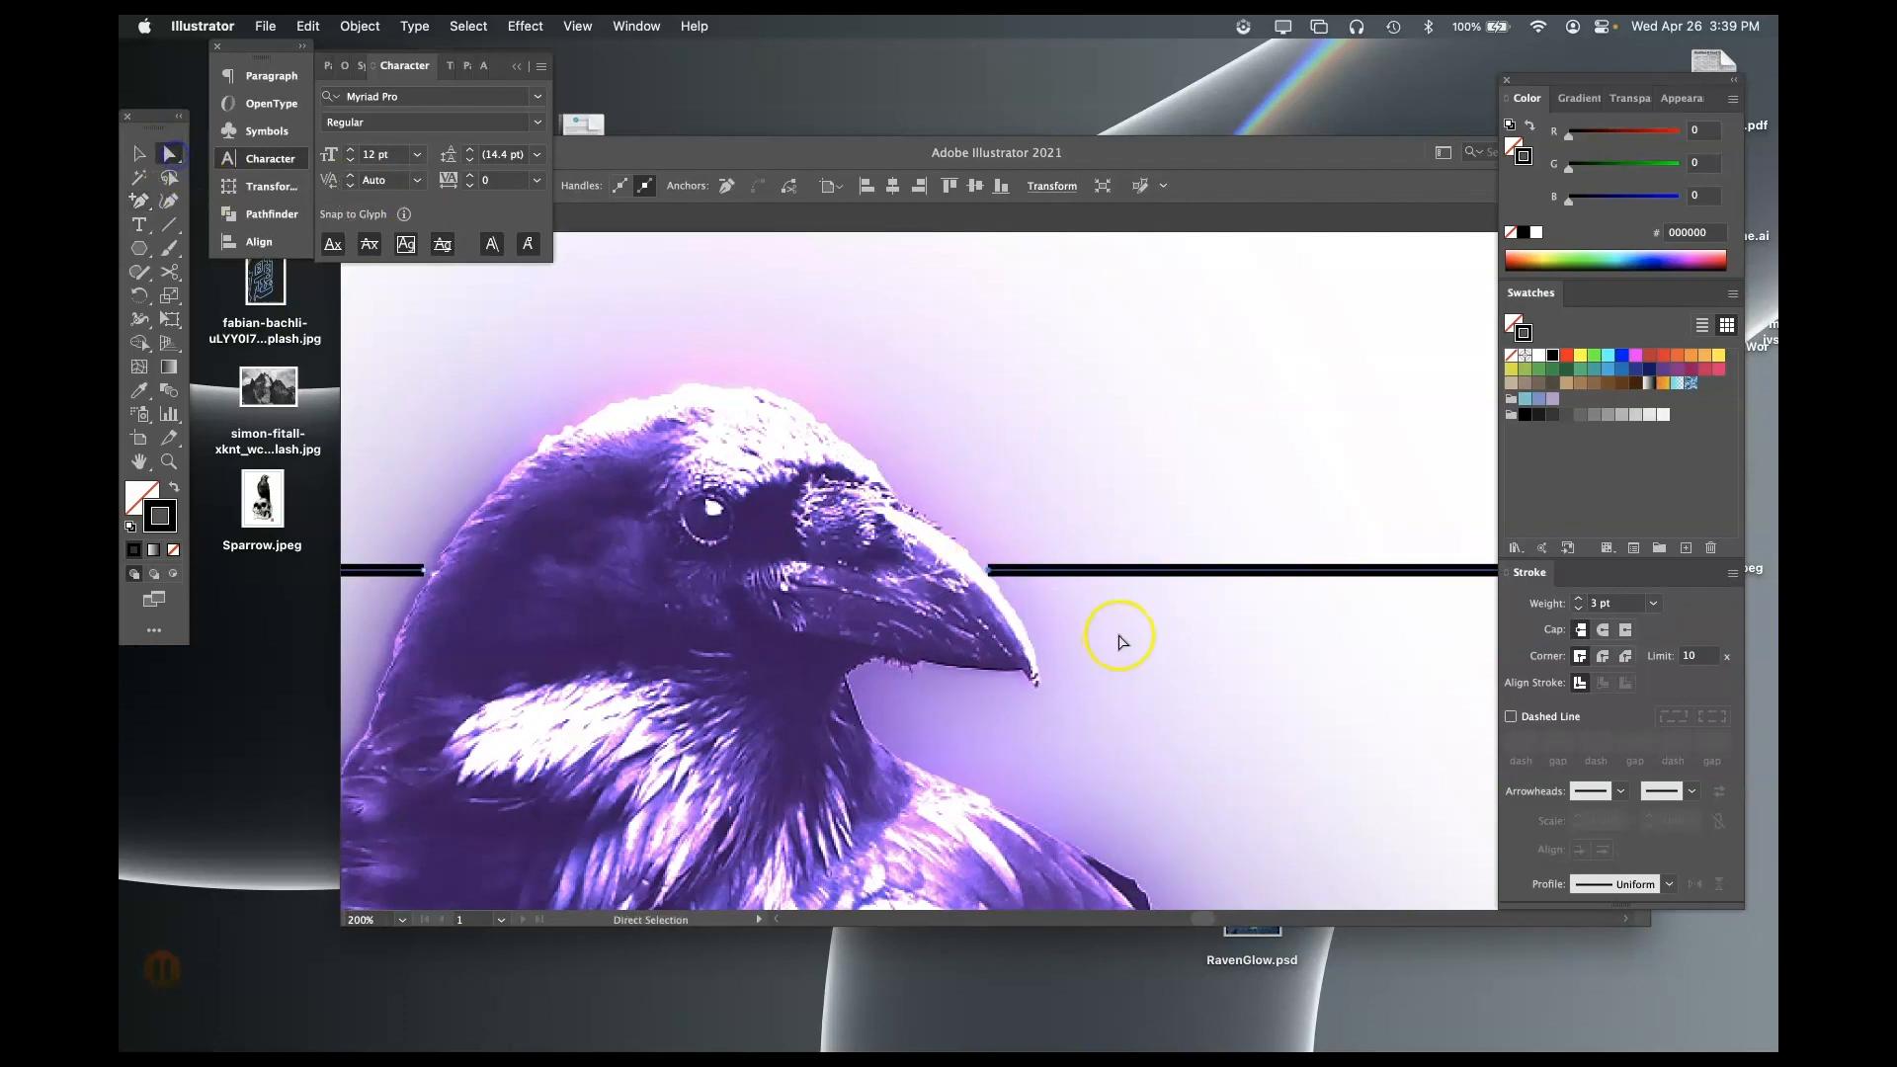
{"action": "left_click_drag", "start_coordinate": [988, 570], "coordinate": [983, 573]}
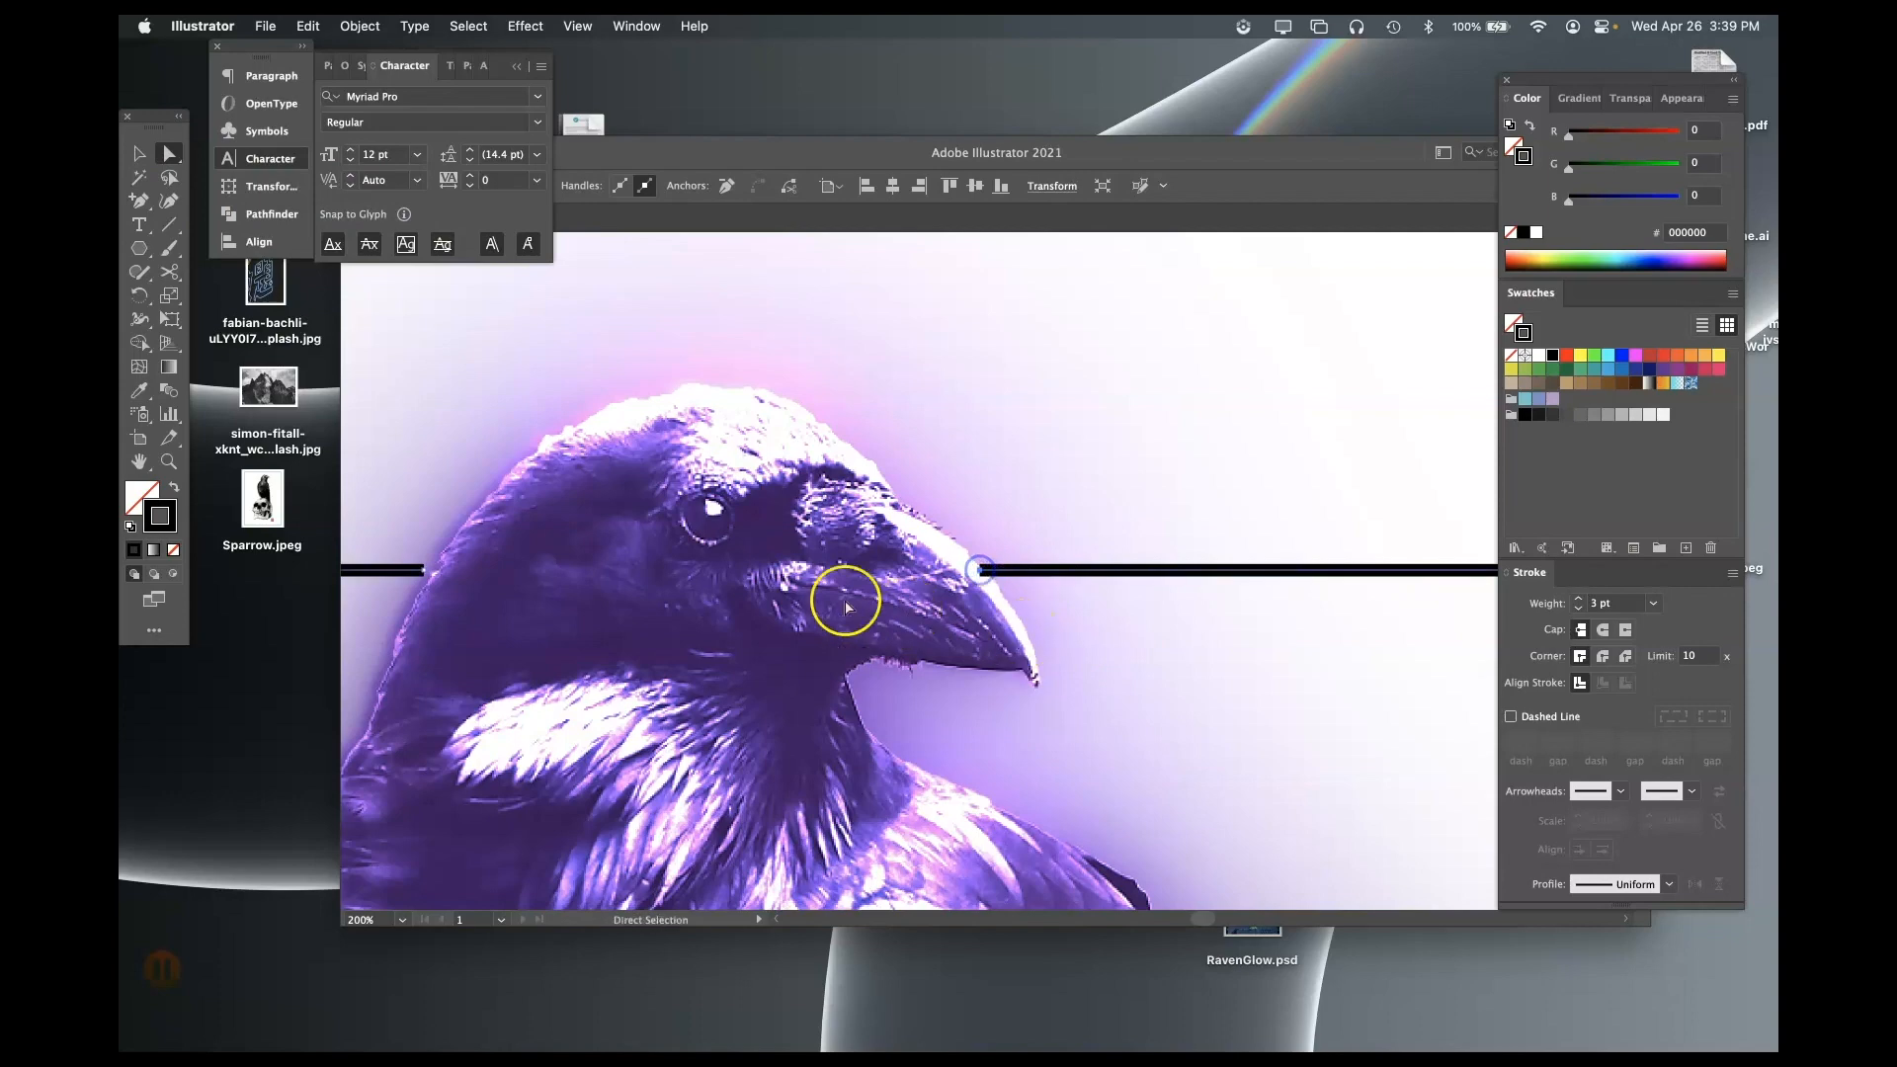
{"action": "left_click", "coordinate": [423, 571]}
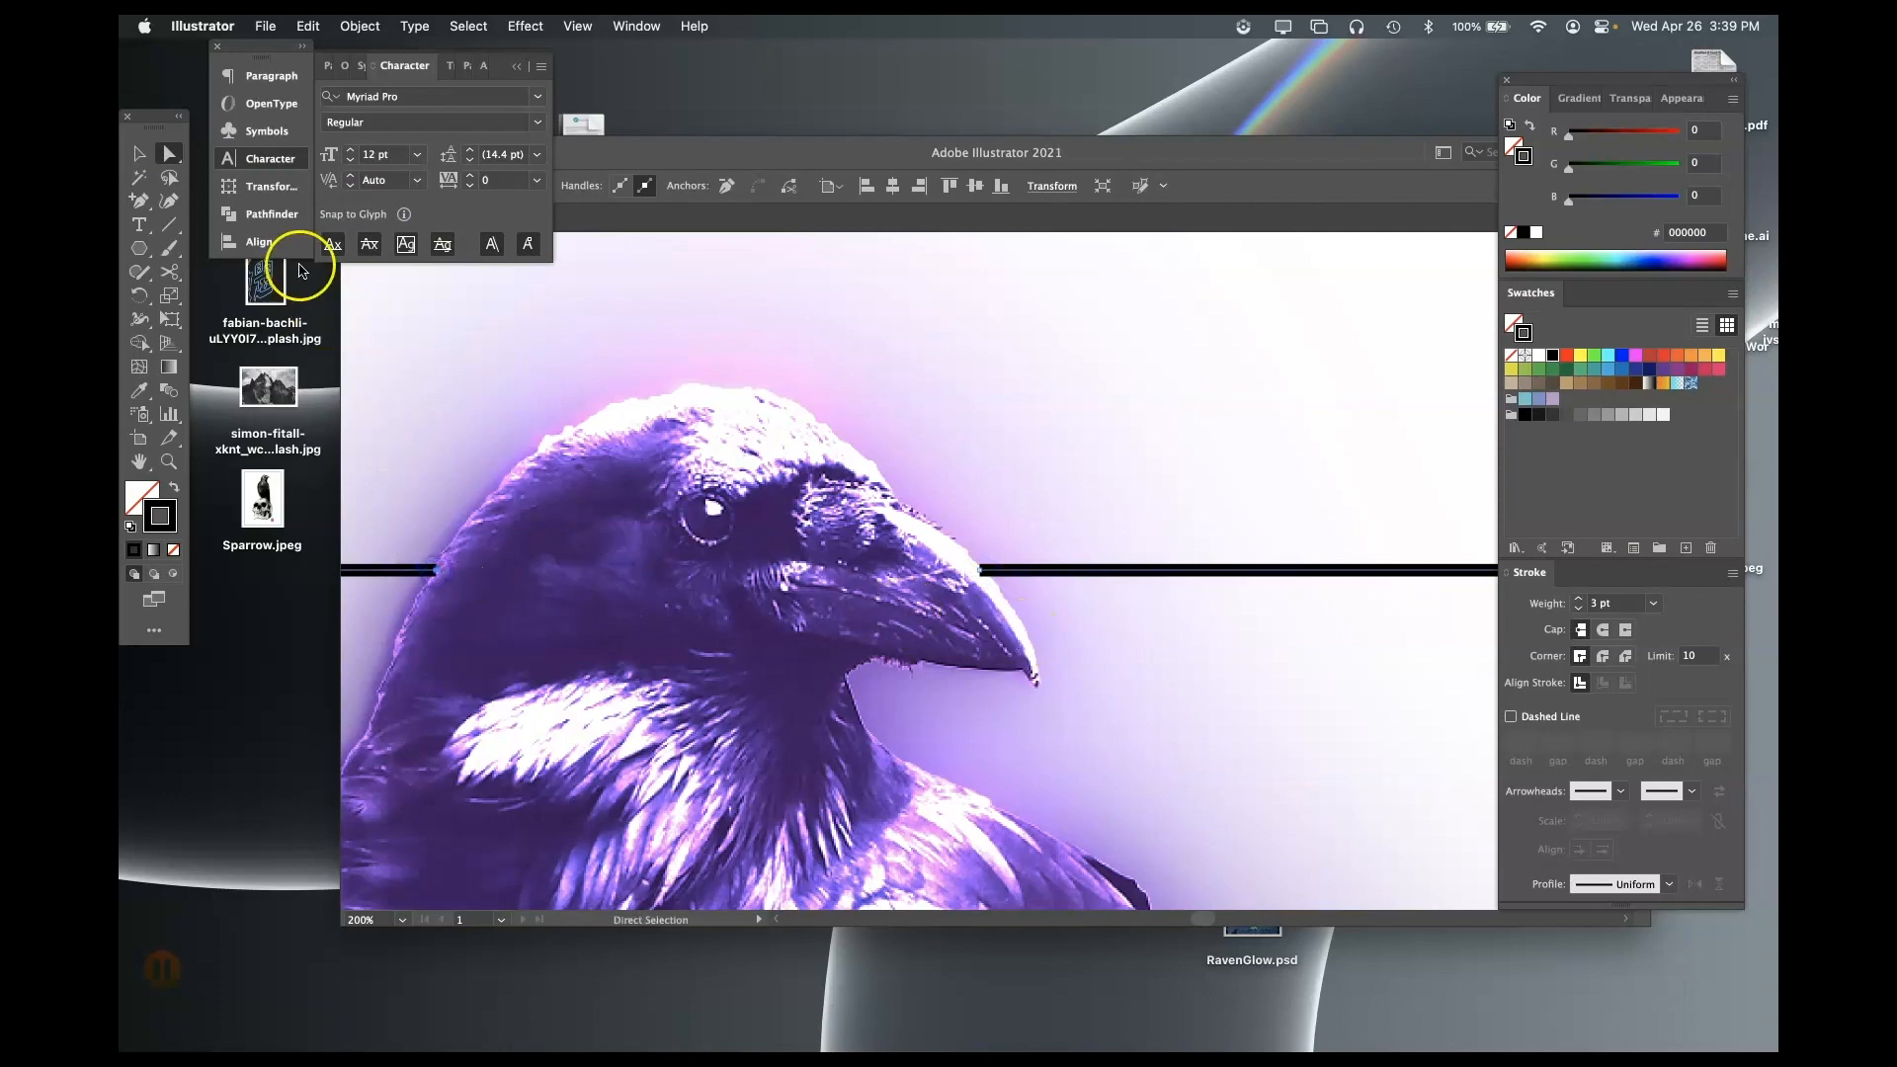
- Move the triangle path below the raven image in the stacking order and deselect it
{"action": "key", "text": "F7"}
{"action": "left_click", "coordinate": [703, 332]}
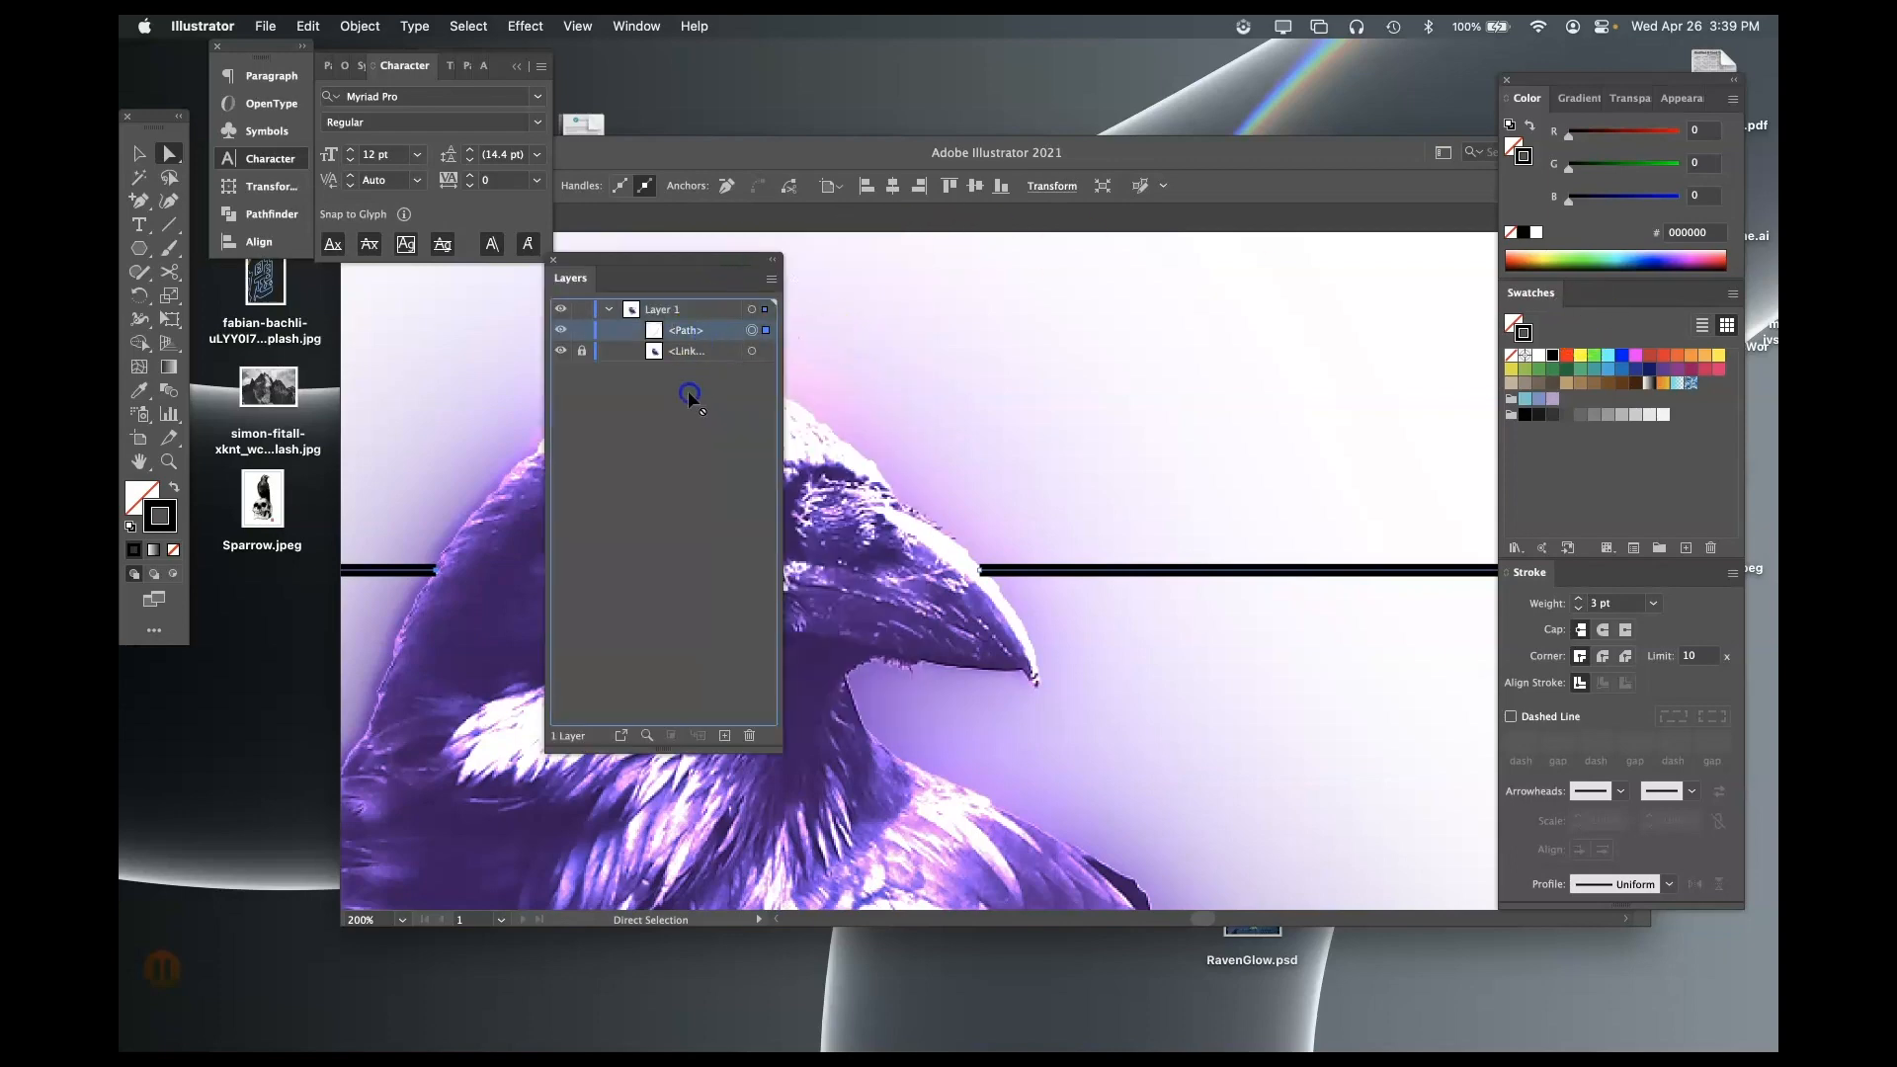
{"action": "left_click_drag", "start_coordinate": [690, 371], "coordinate": [693, 358]}
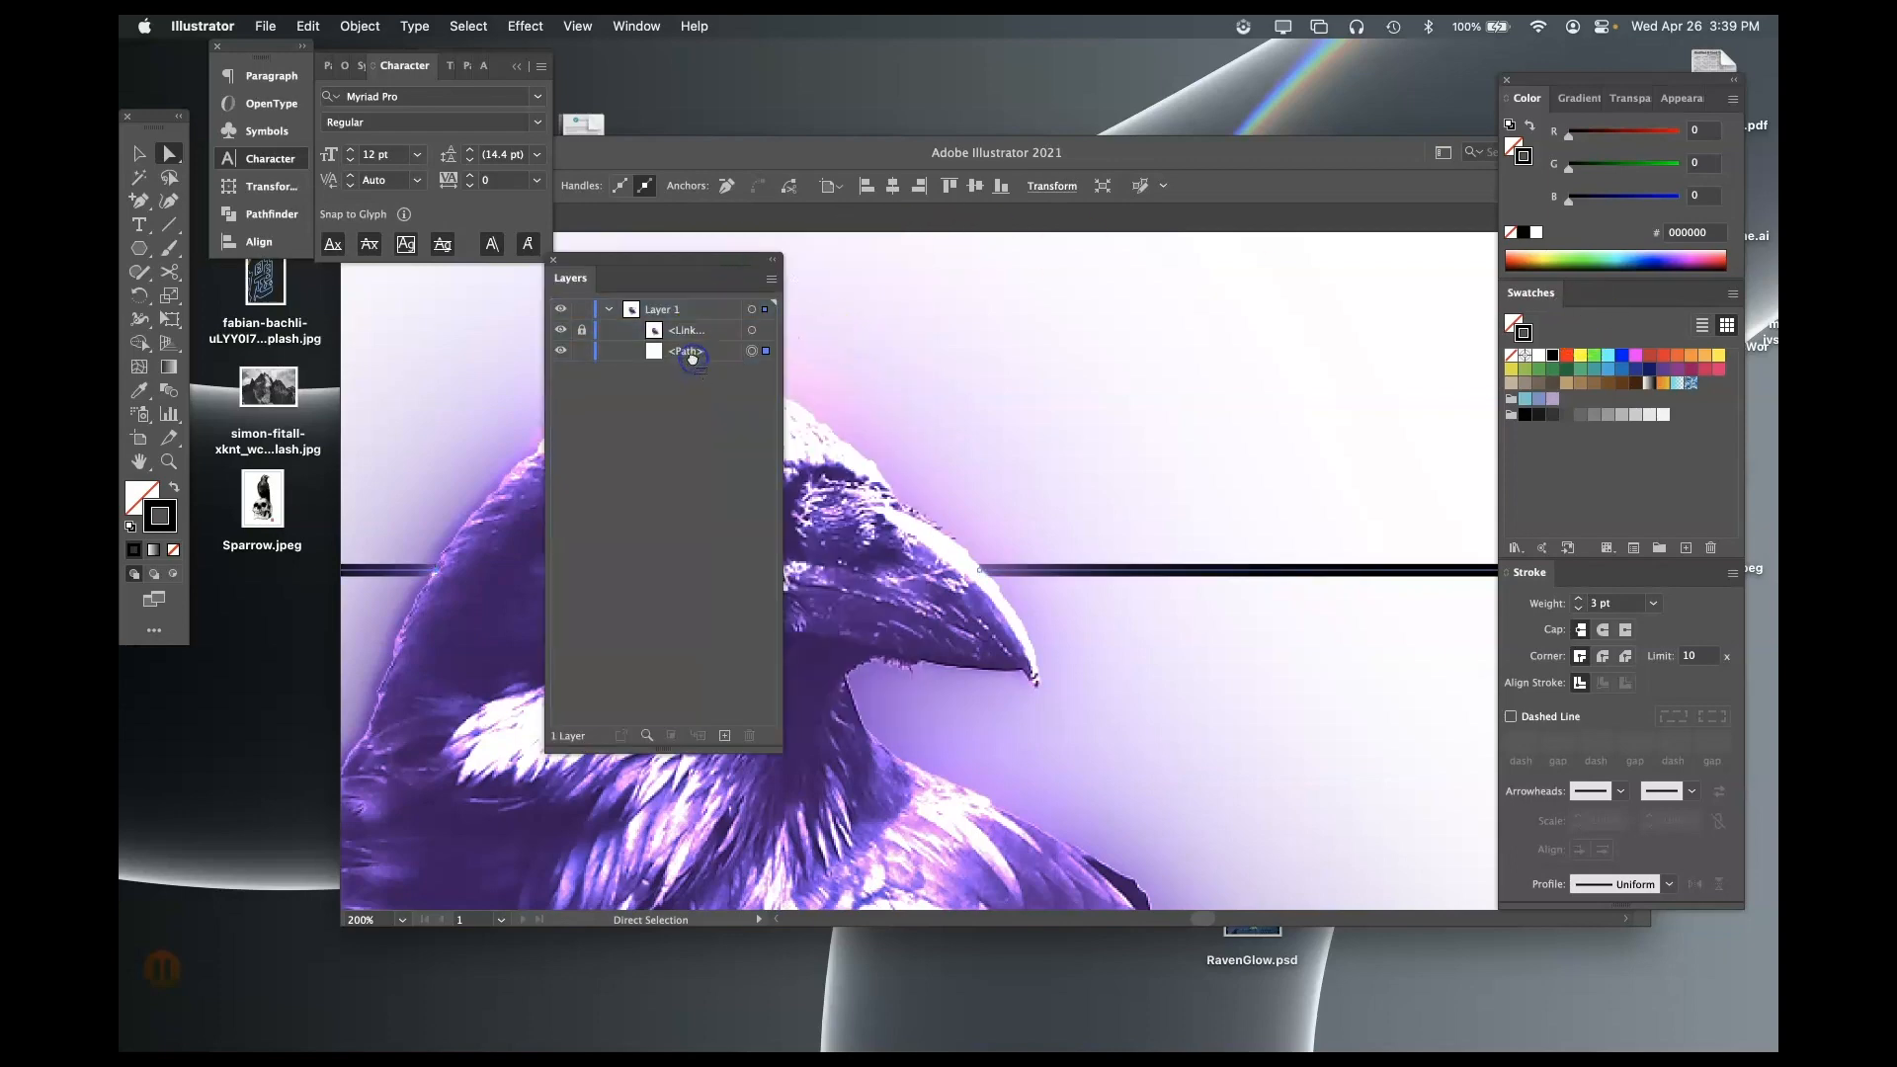
{"action": "left_click", "coordinate": [917, 311]}
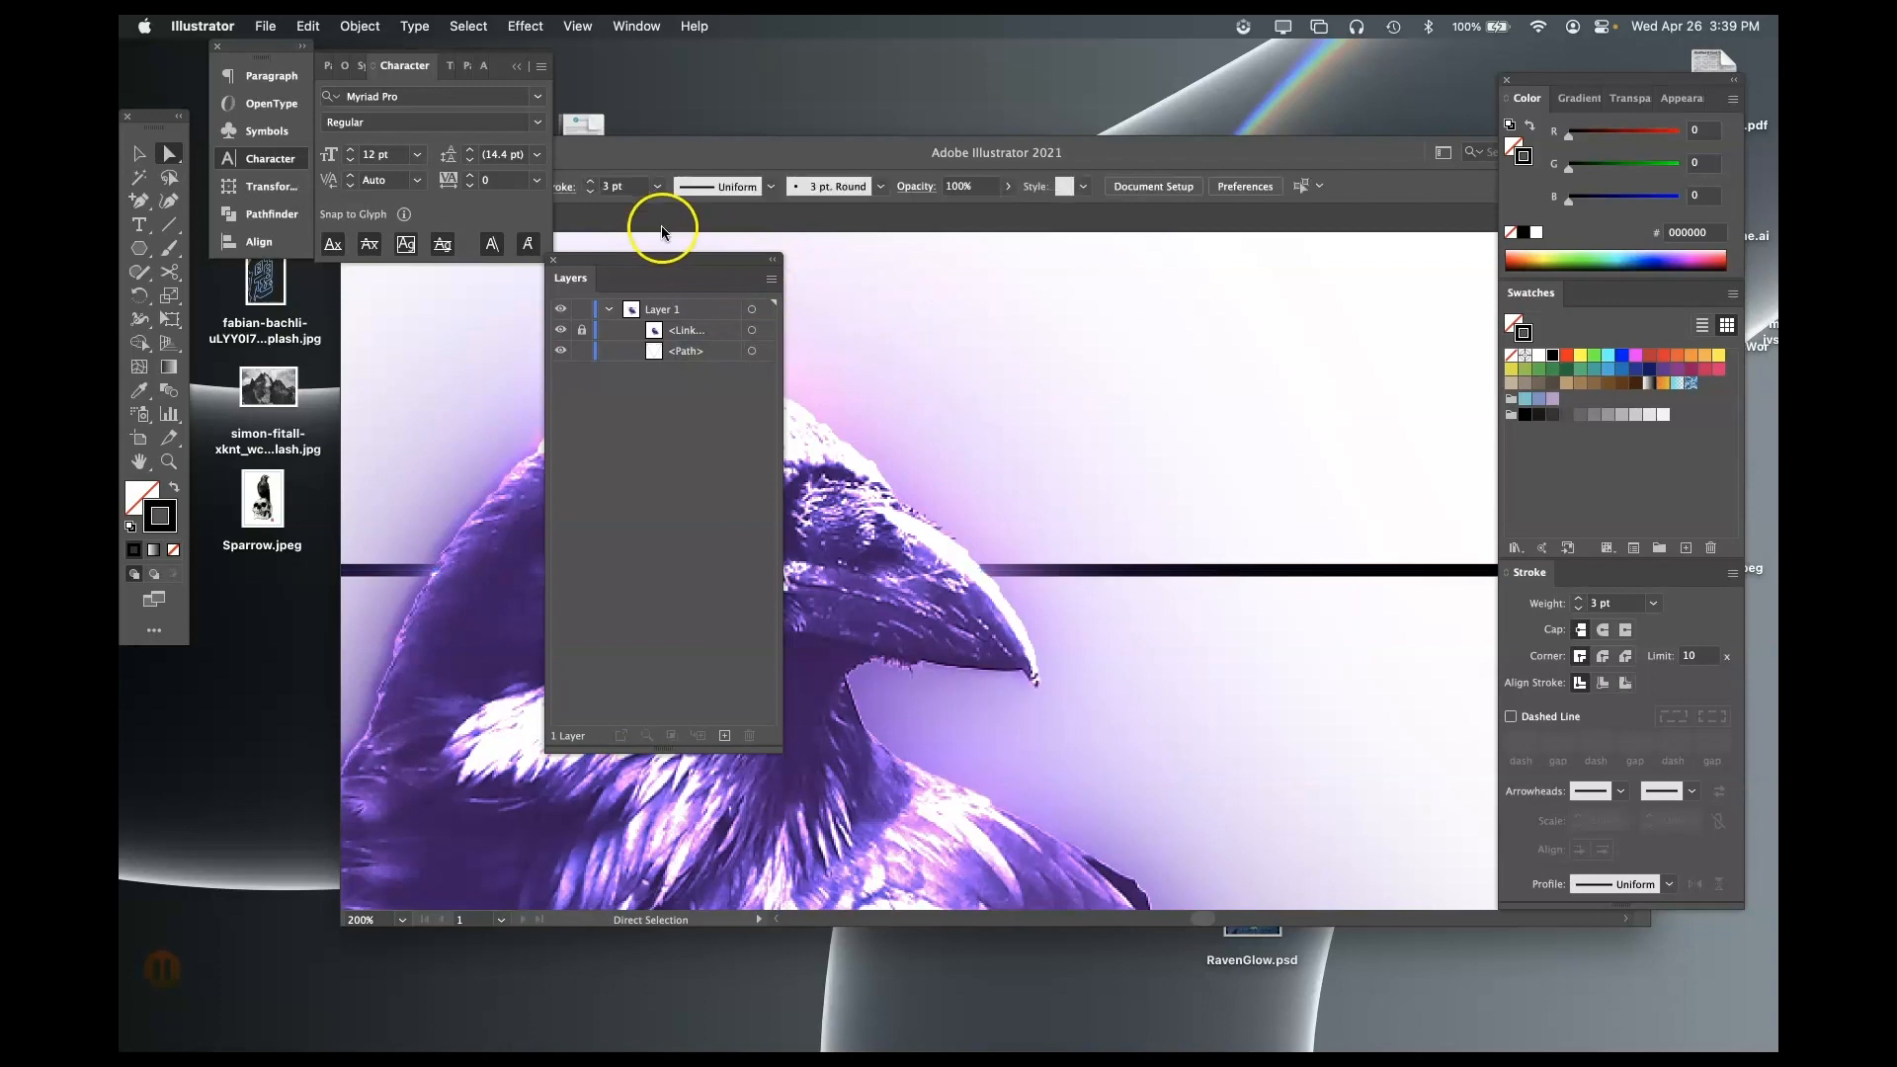
{"action": "left_click_drag", "start_coordinate": [650, 258], "coordinate": [1776, 435]}
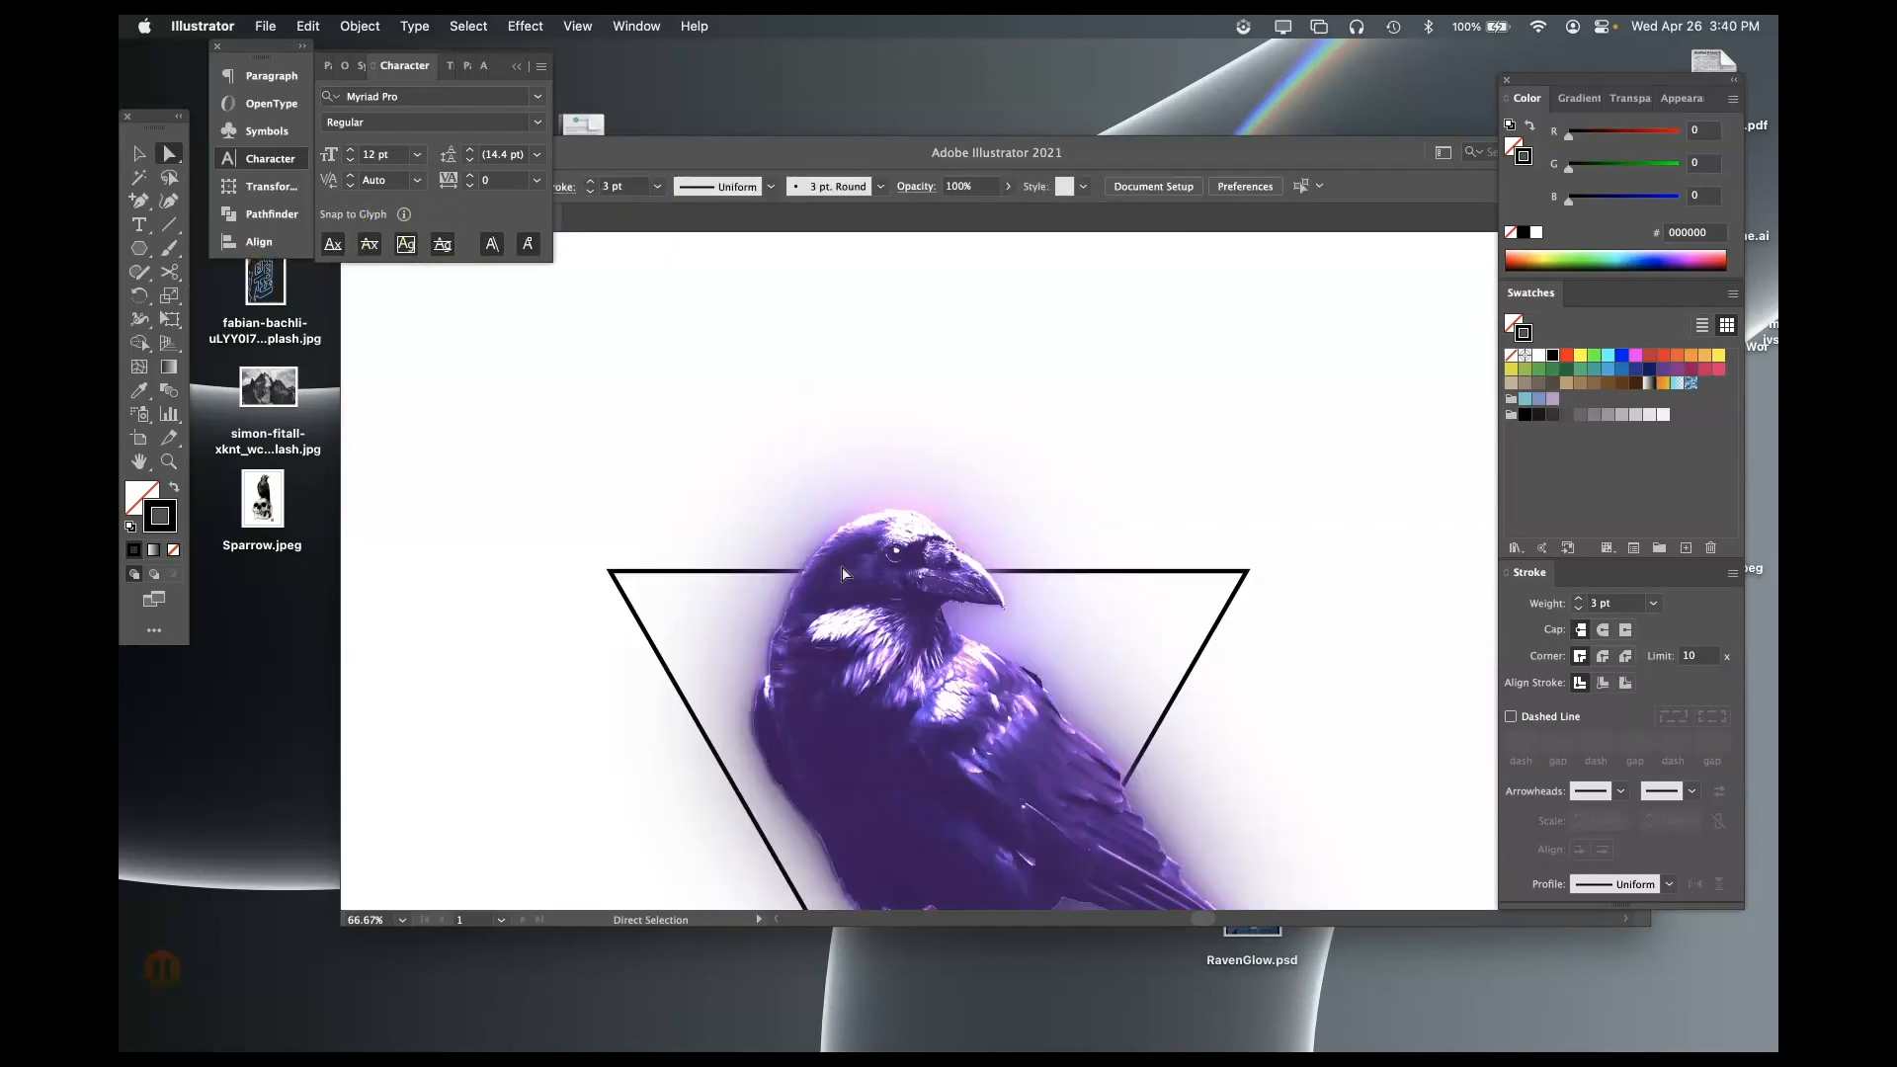
- Select the triangle path and change its stroke color to near-white F9F7F9
{"action": "scroll", "coordinate": [842, 573], "scroll_direction": "down", "scroll_amount": 5}
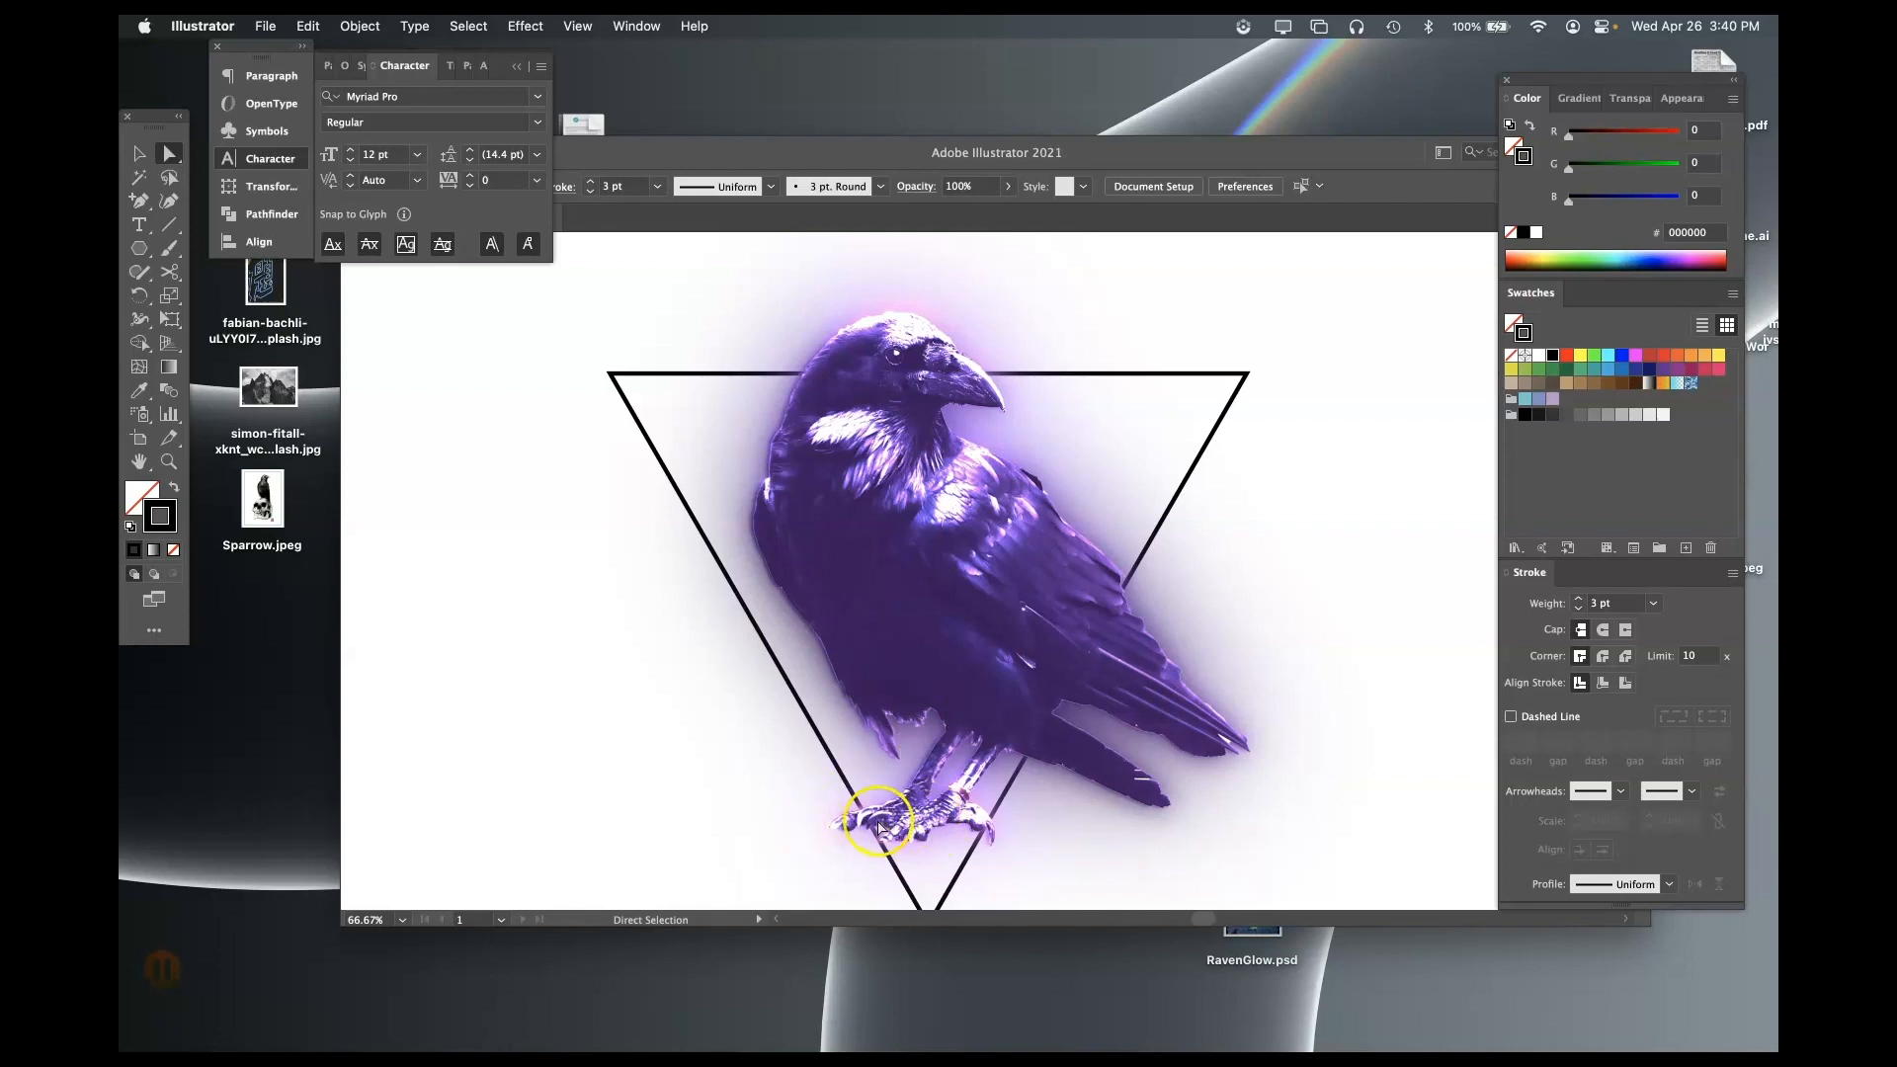
{"action": "left_click", "coordinate": [1146, 566]}
{"action": "left_click", "coordinate": [606, 374]}
{"action": "left_click", "coordinate": [138, 150]}
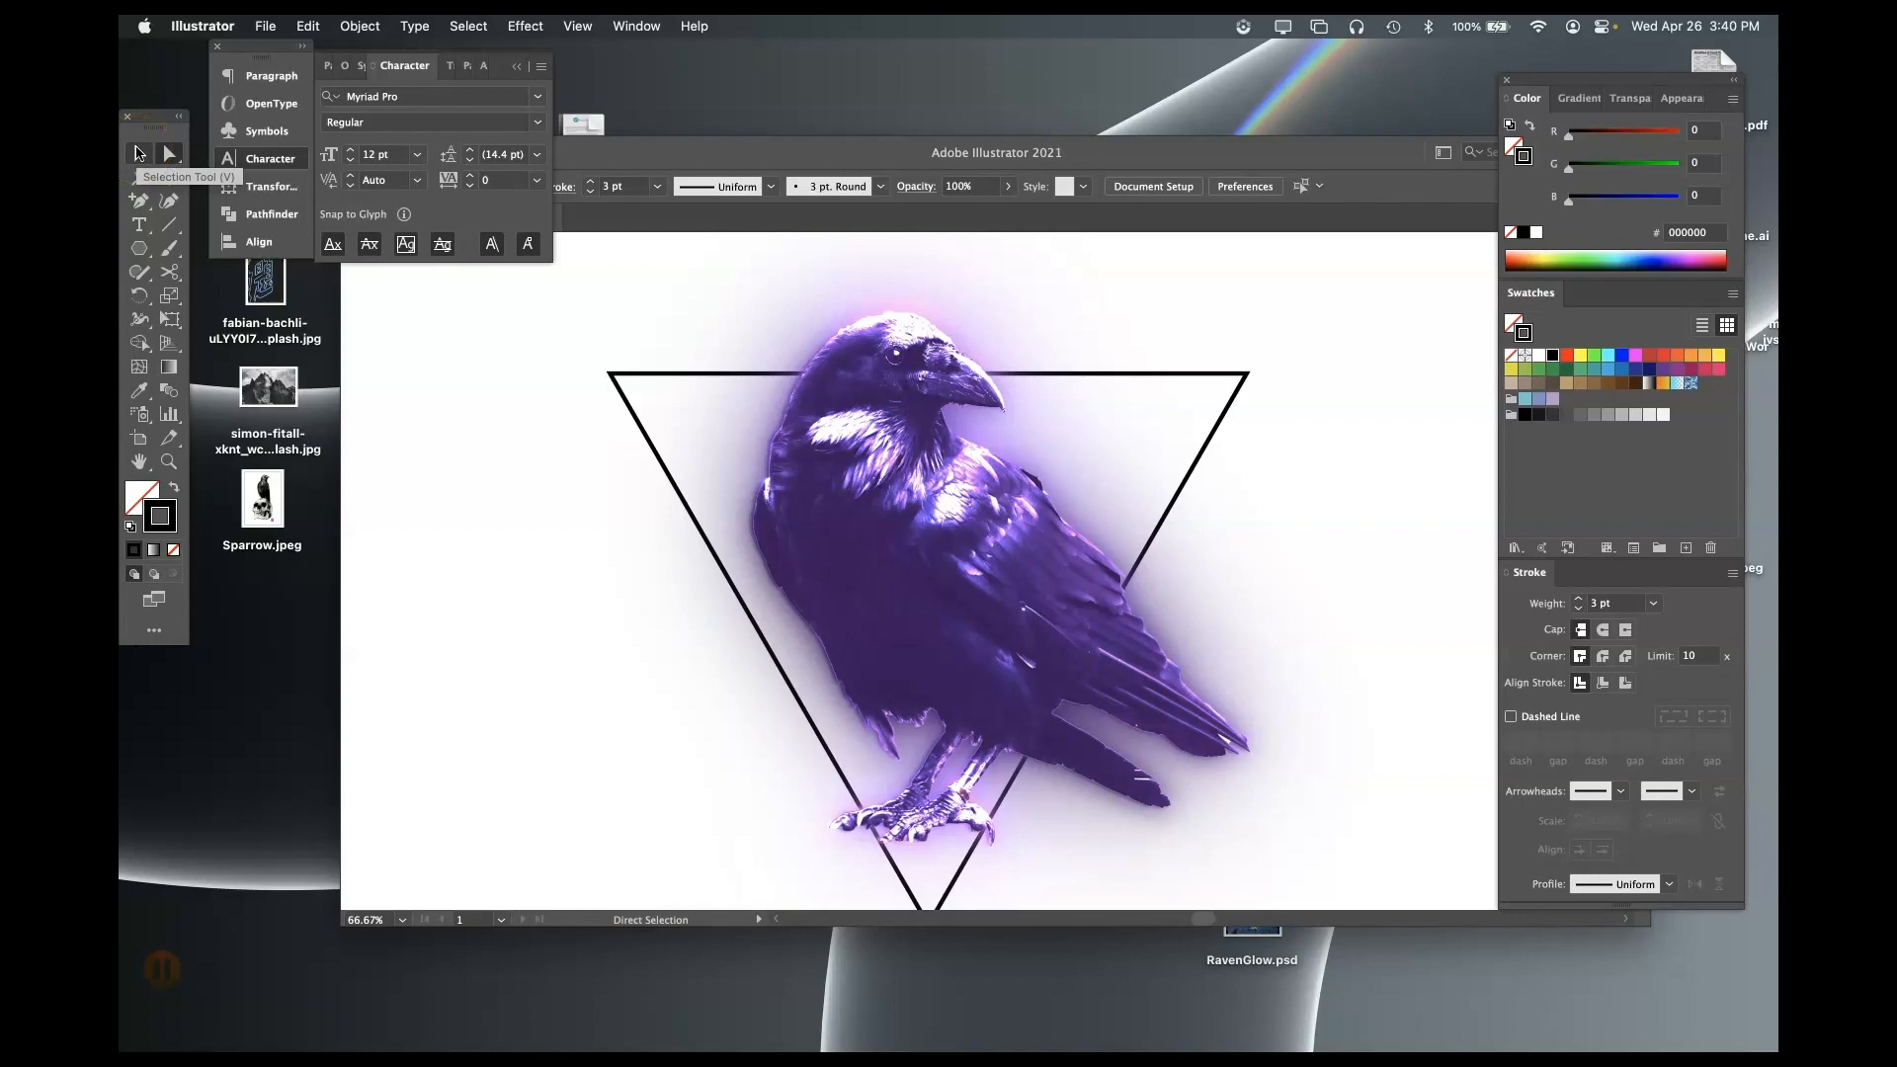
{"action": "left_click", "coordinate": [138, 153]}
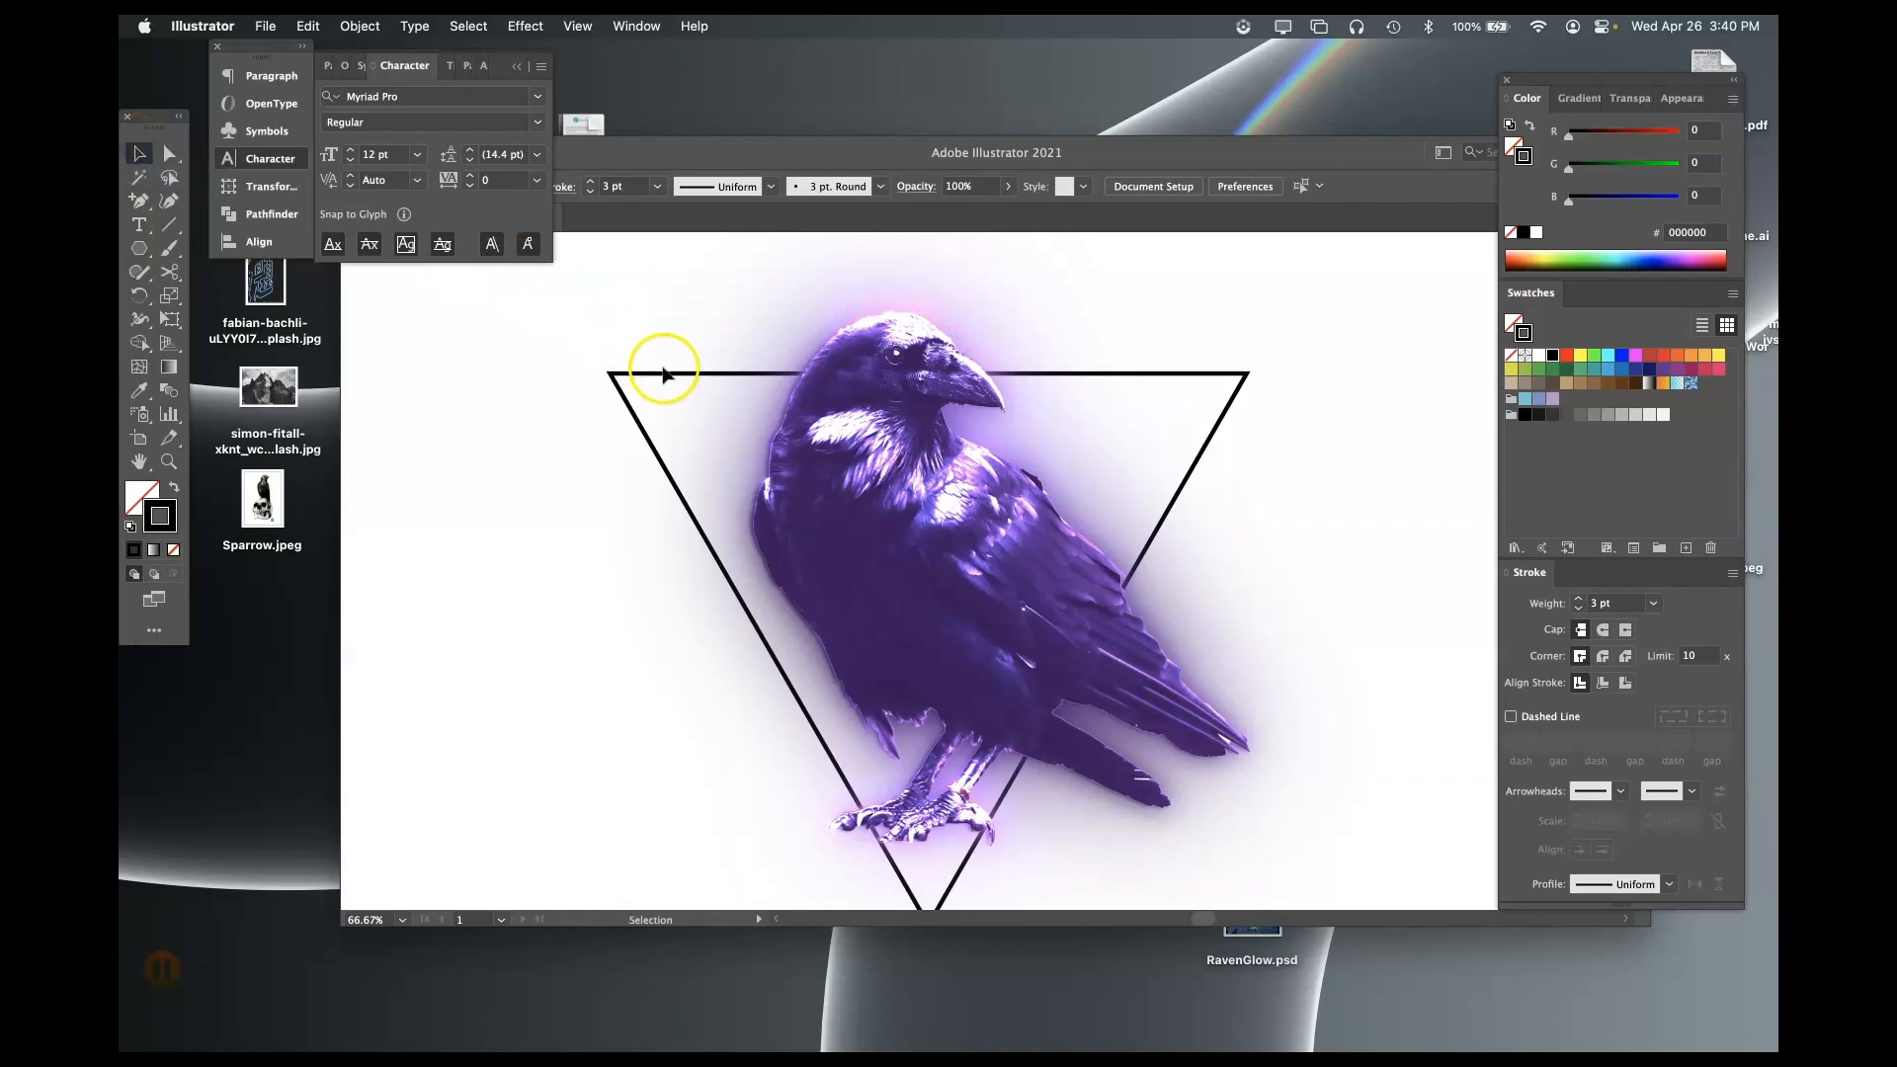
{"action": "left_click", "coordinate": [662, 374]}
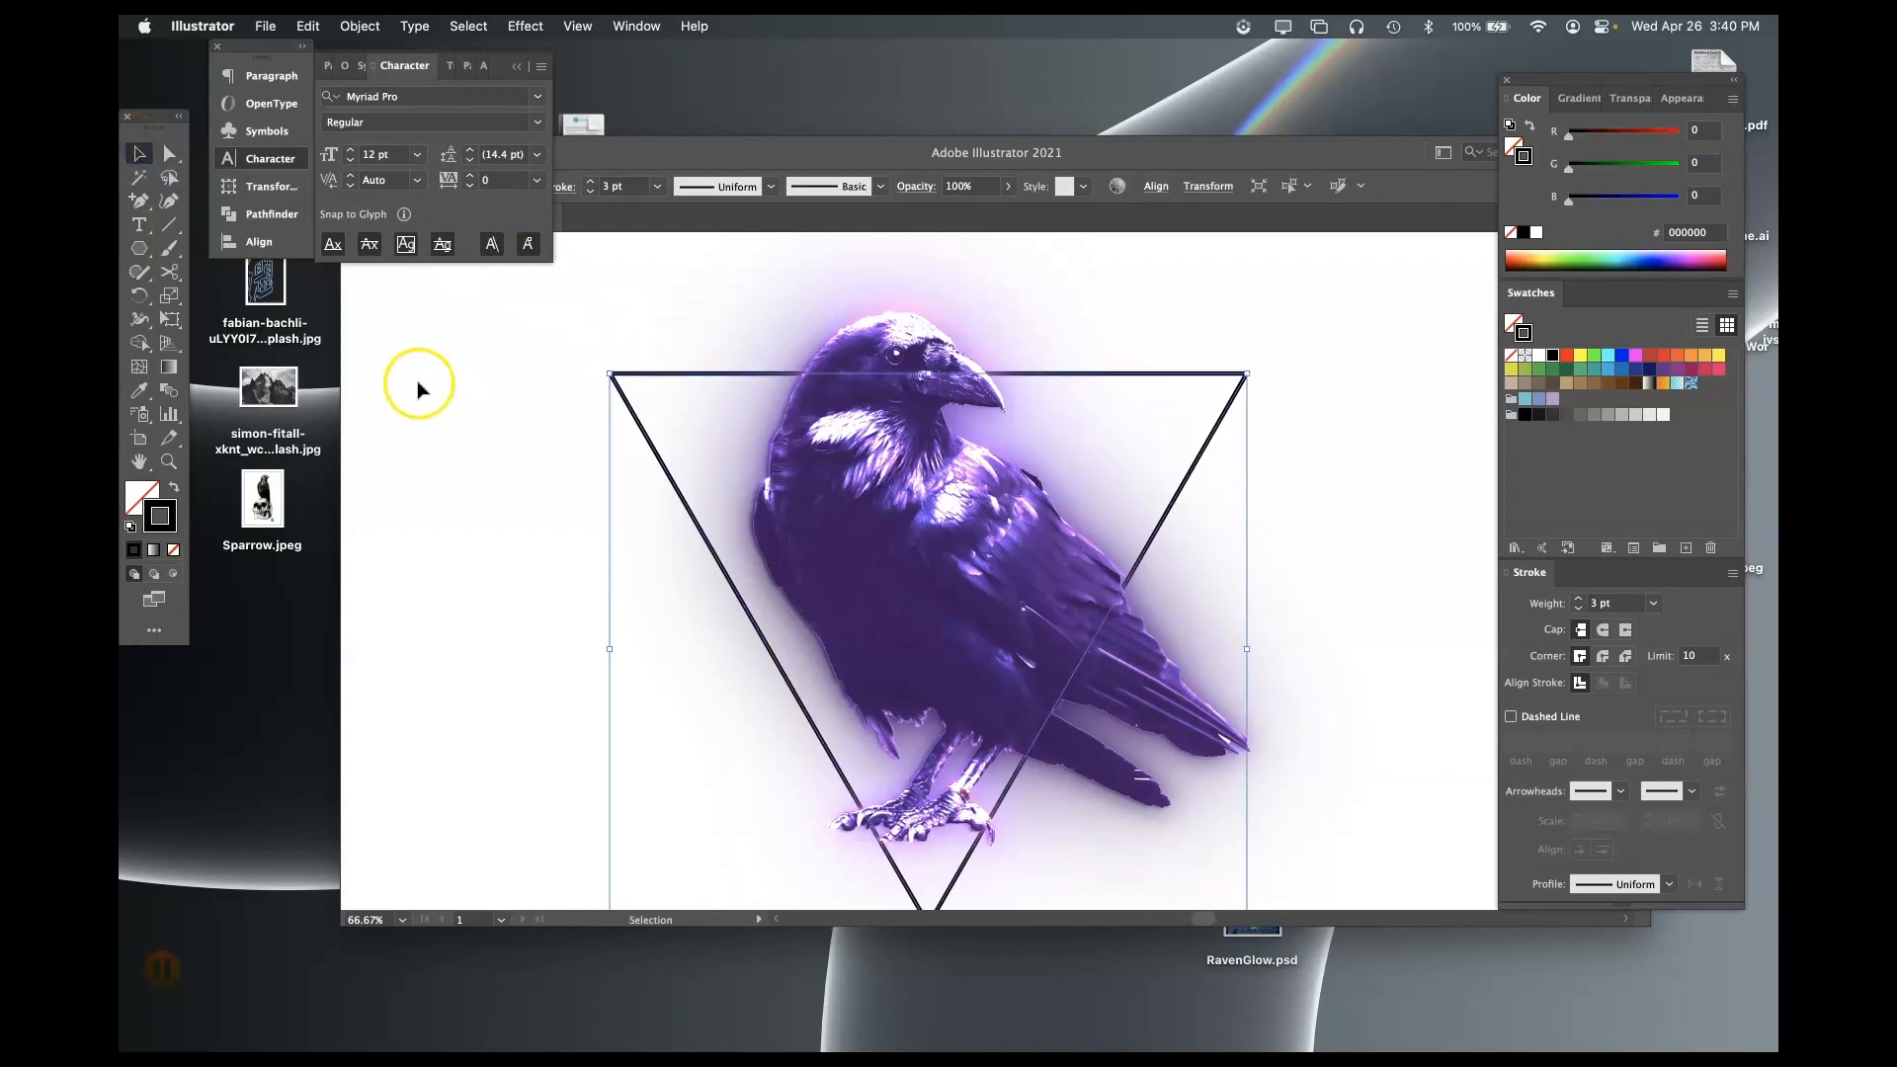
{"action": "double_click", "coordinate": [173, 530]}
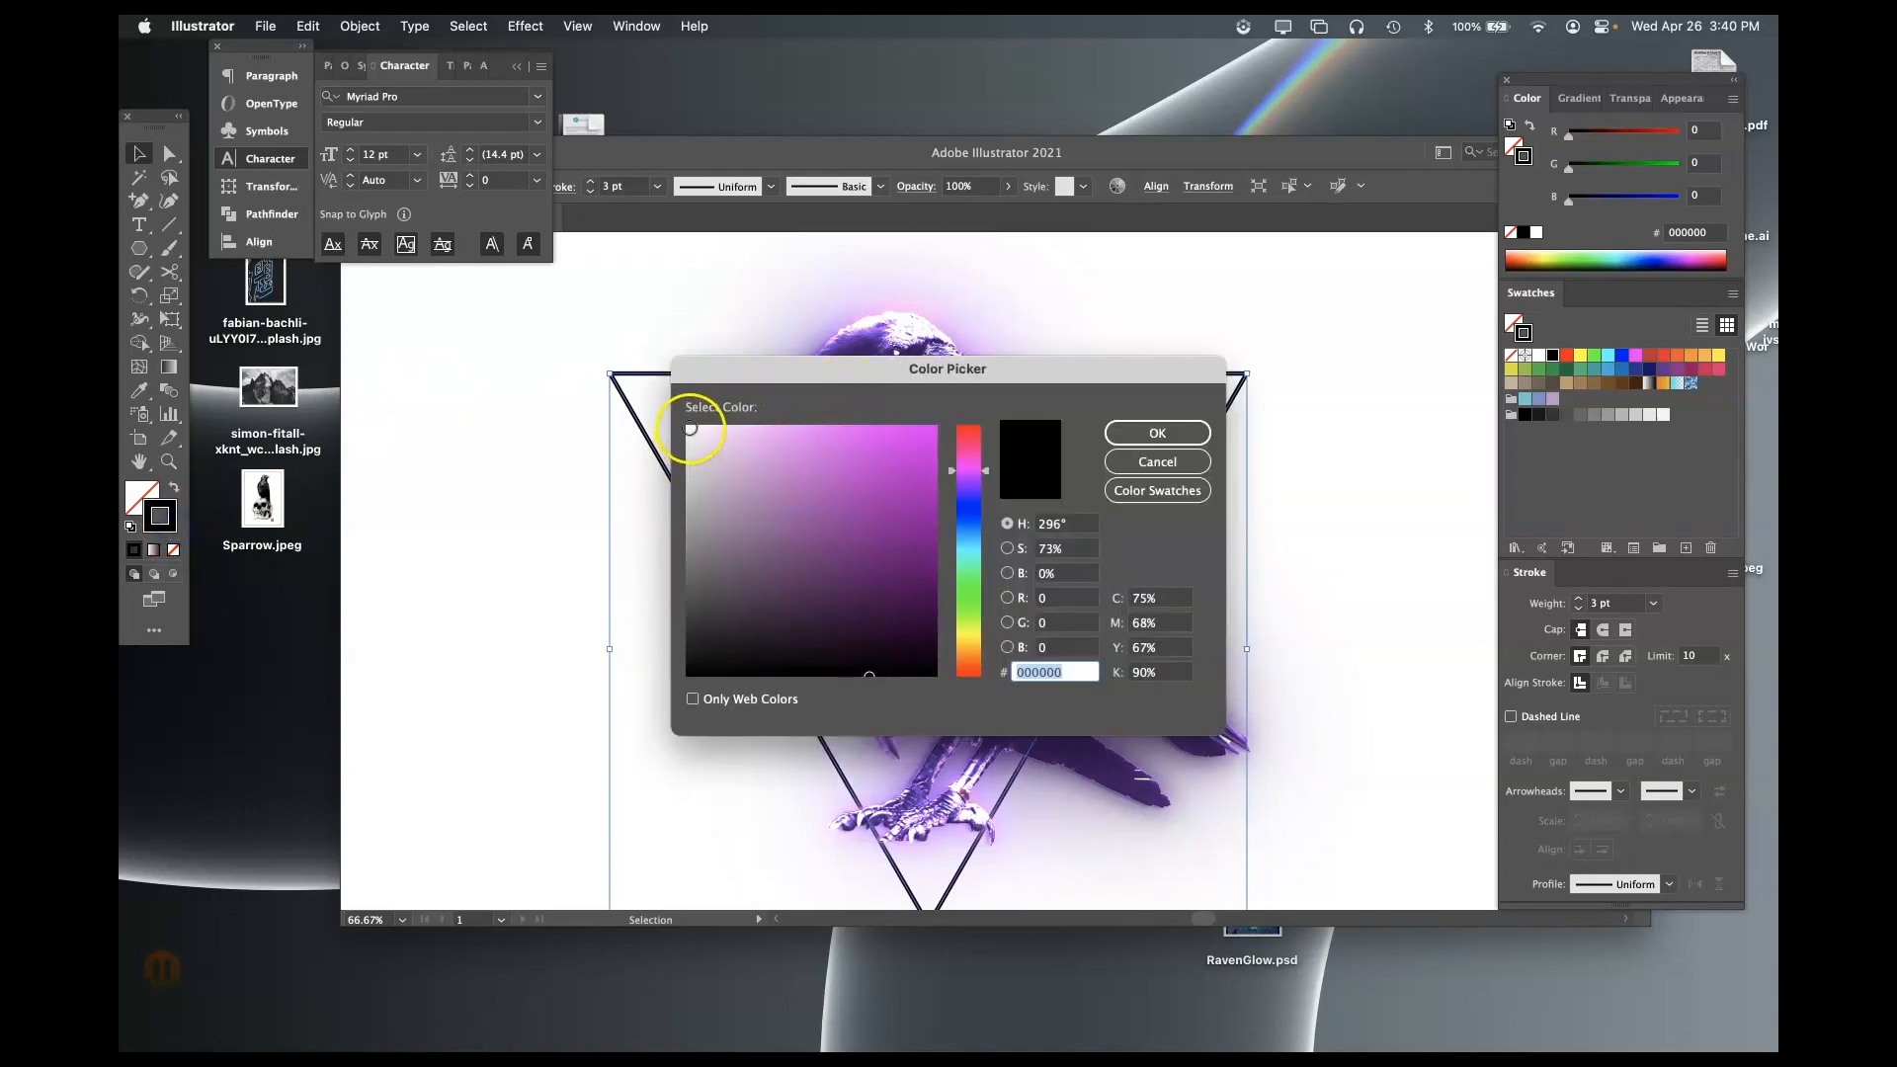
{"action": "left_click", "coordinate": [690, 429]}
{"action": "left_click", "coordinate": [1178, 431]}
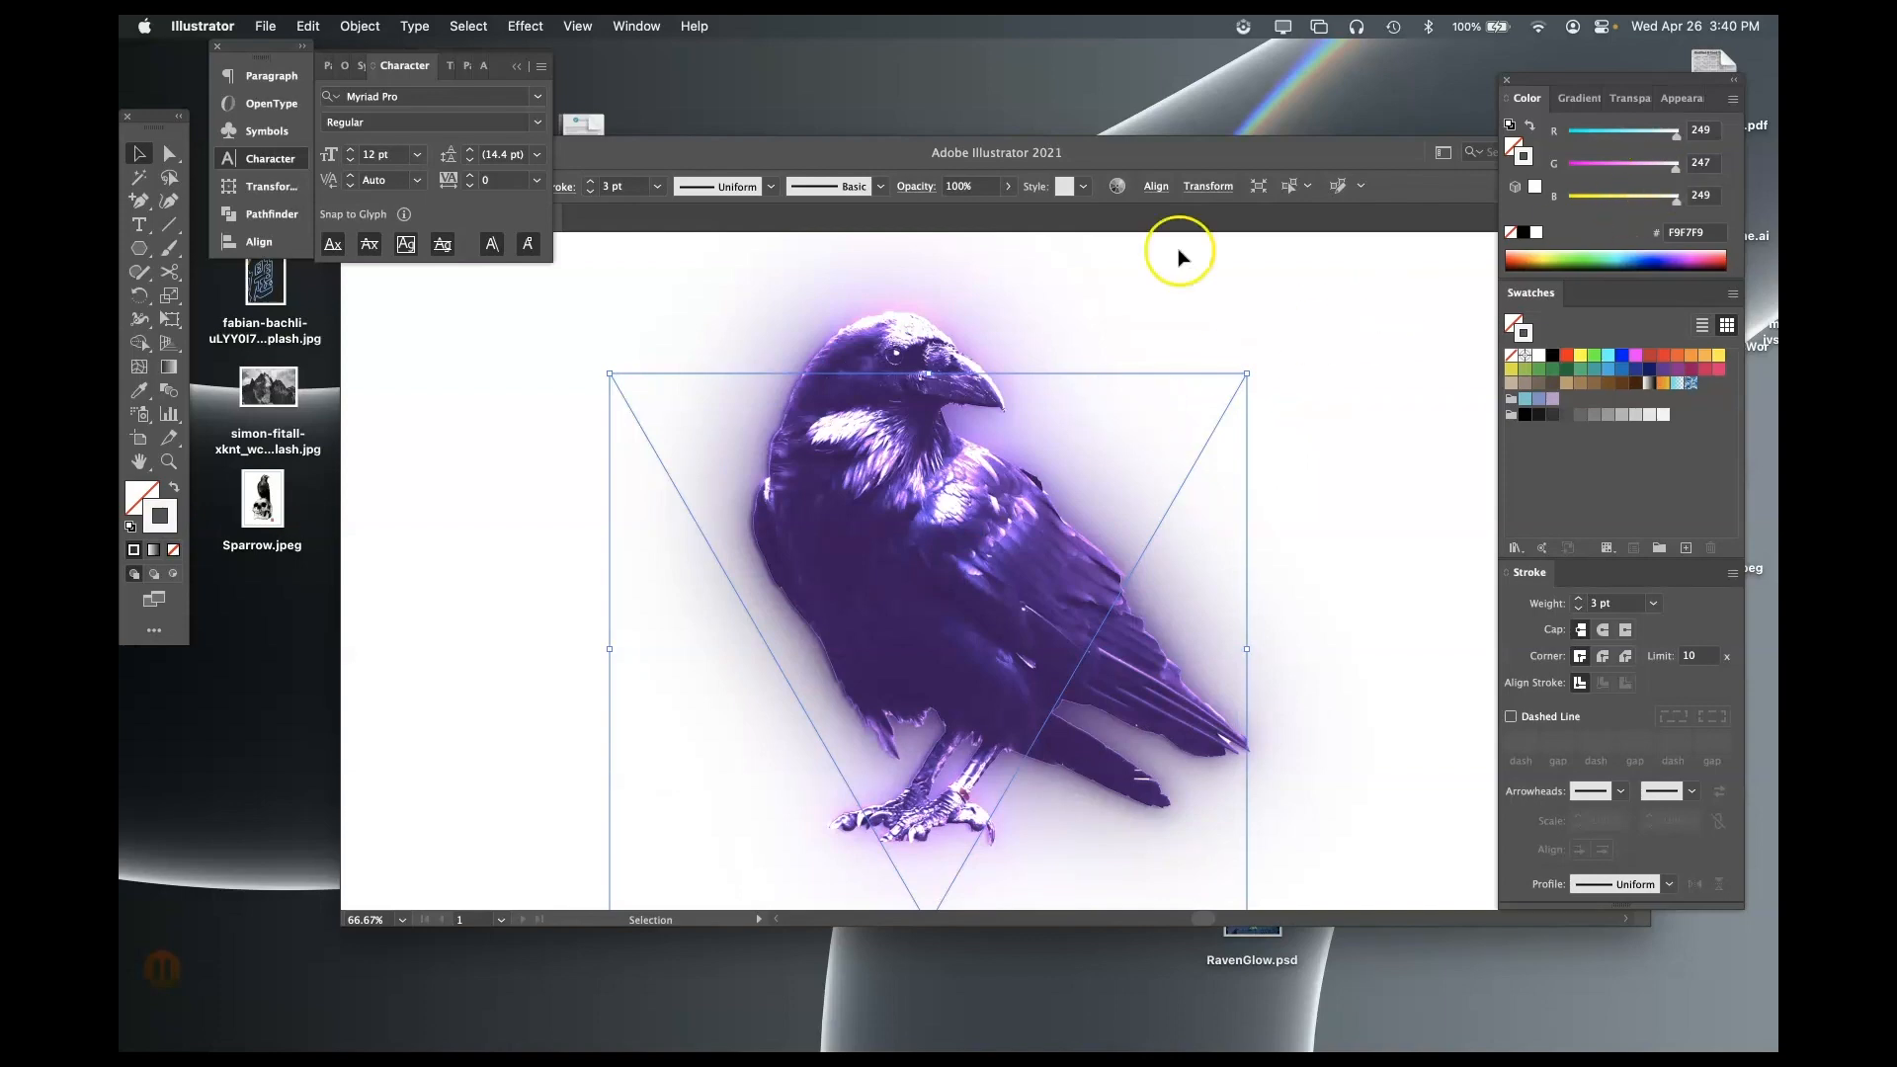
- Apply a Gaussian Blur effect with a 10 pixel radius to the triangle and deselect it
{"action": "left_click", "coordinate": [527, 24]}
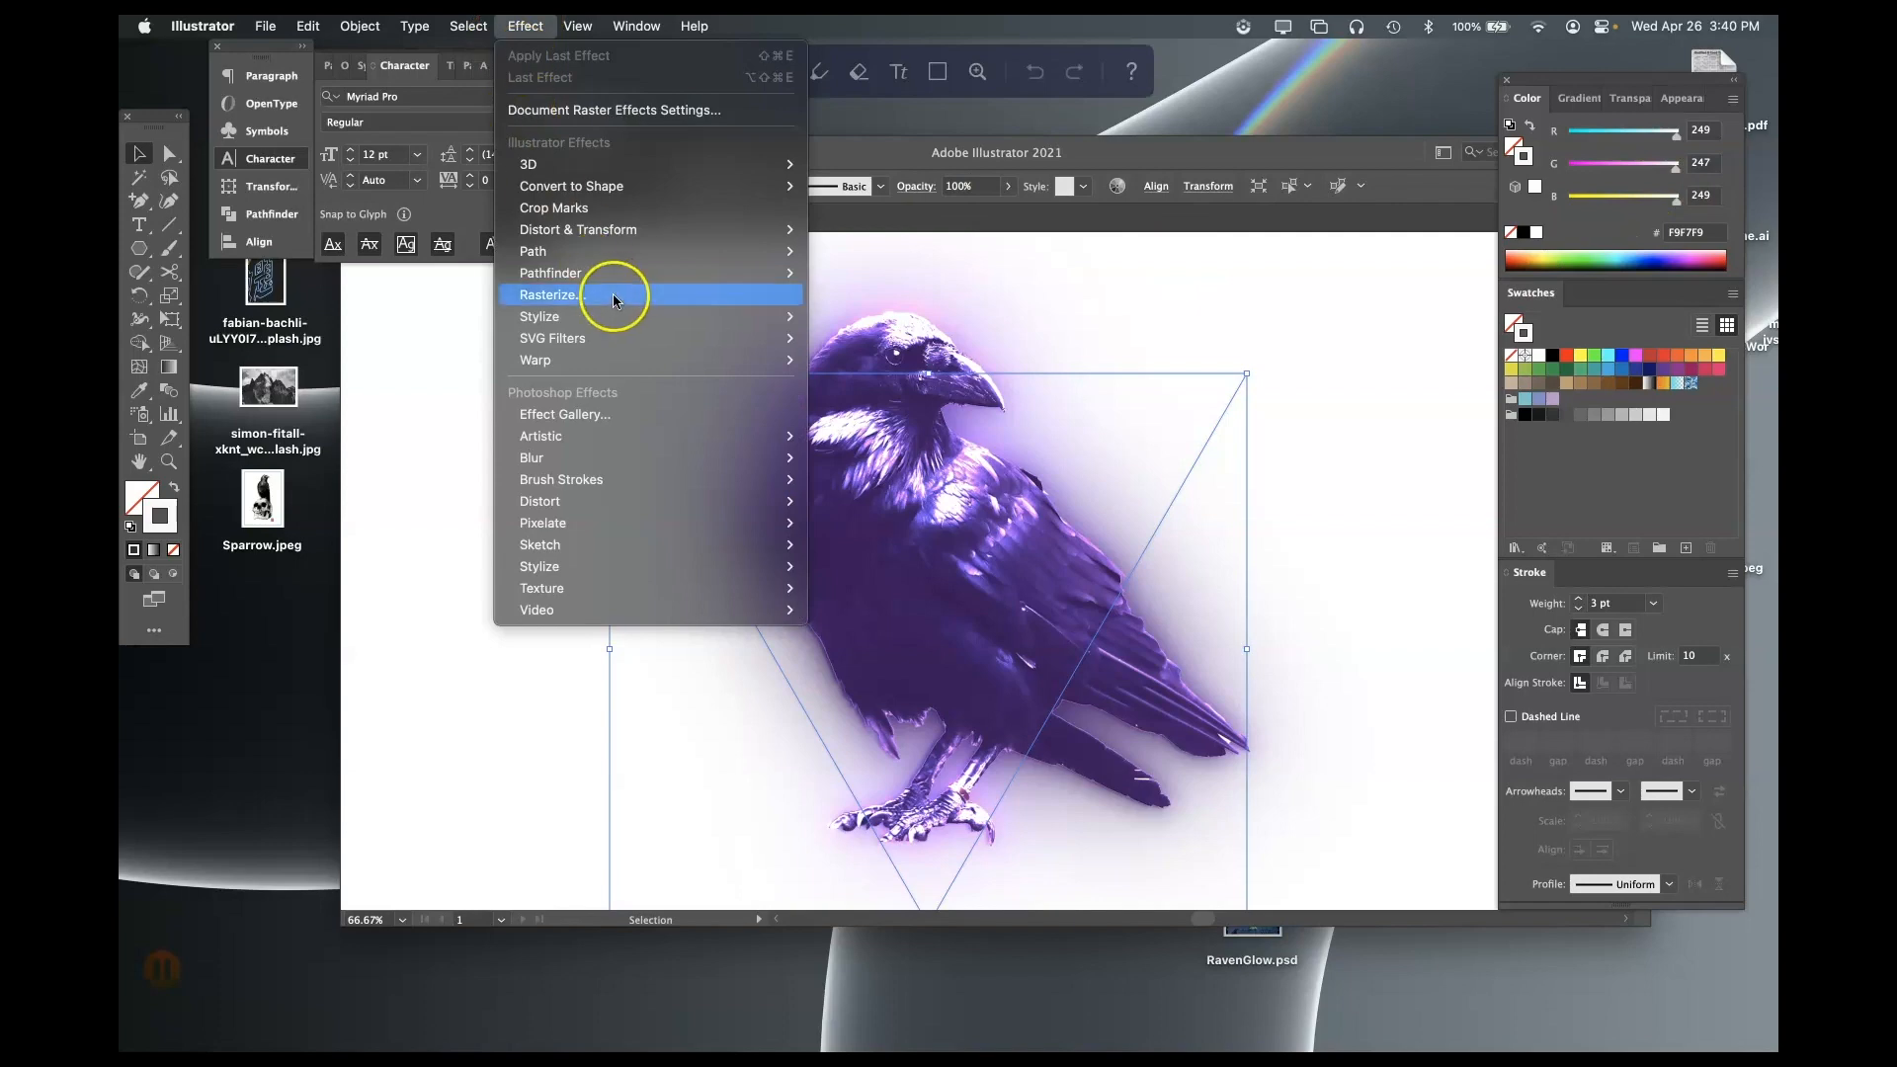
{"action": "mouse_move", "coordinate": [697, 455]}
{"action": "left_click", "coordinate": [869, 457]}
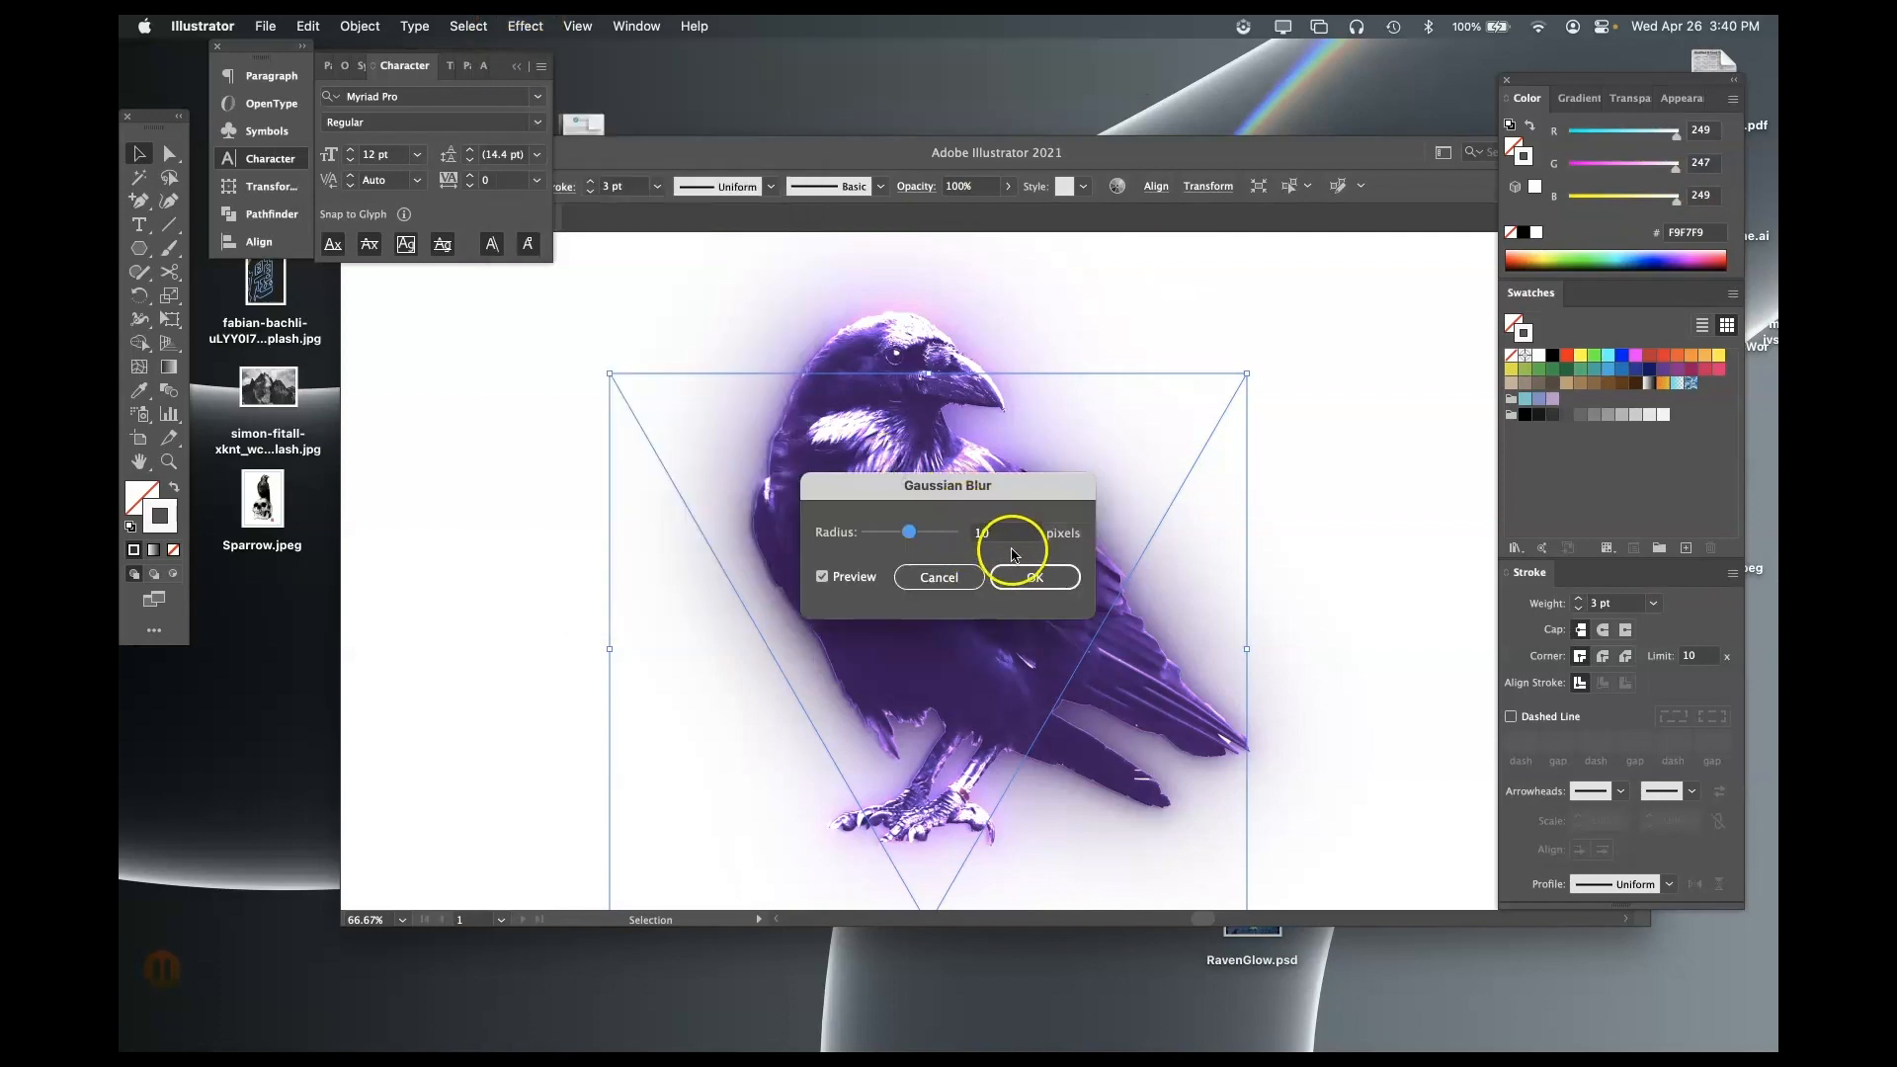
{"action": "left_click", "coordinate": [1023, 578]}
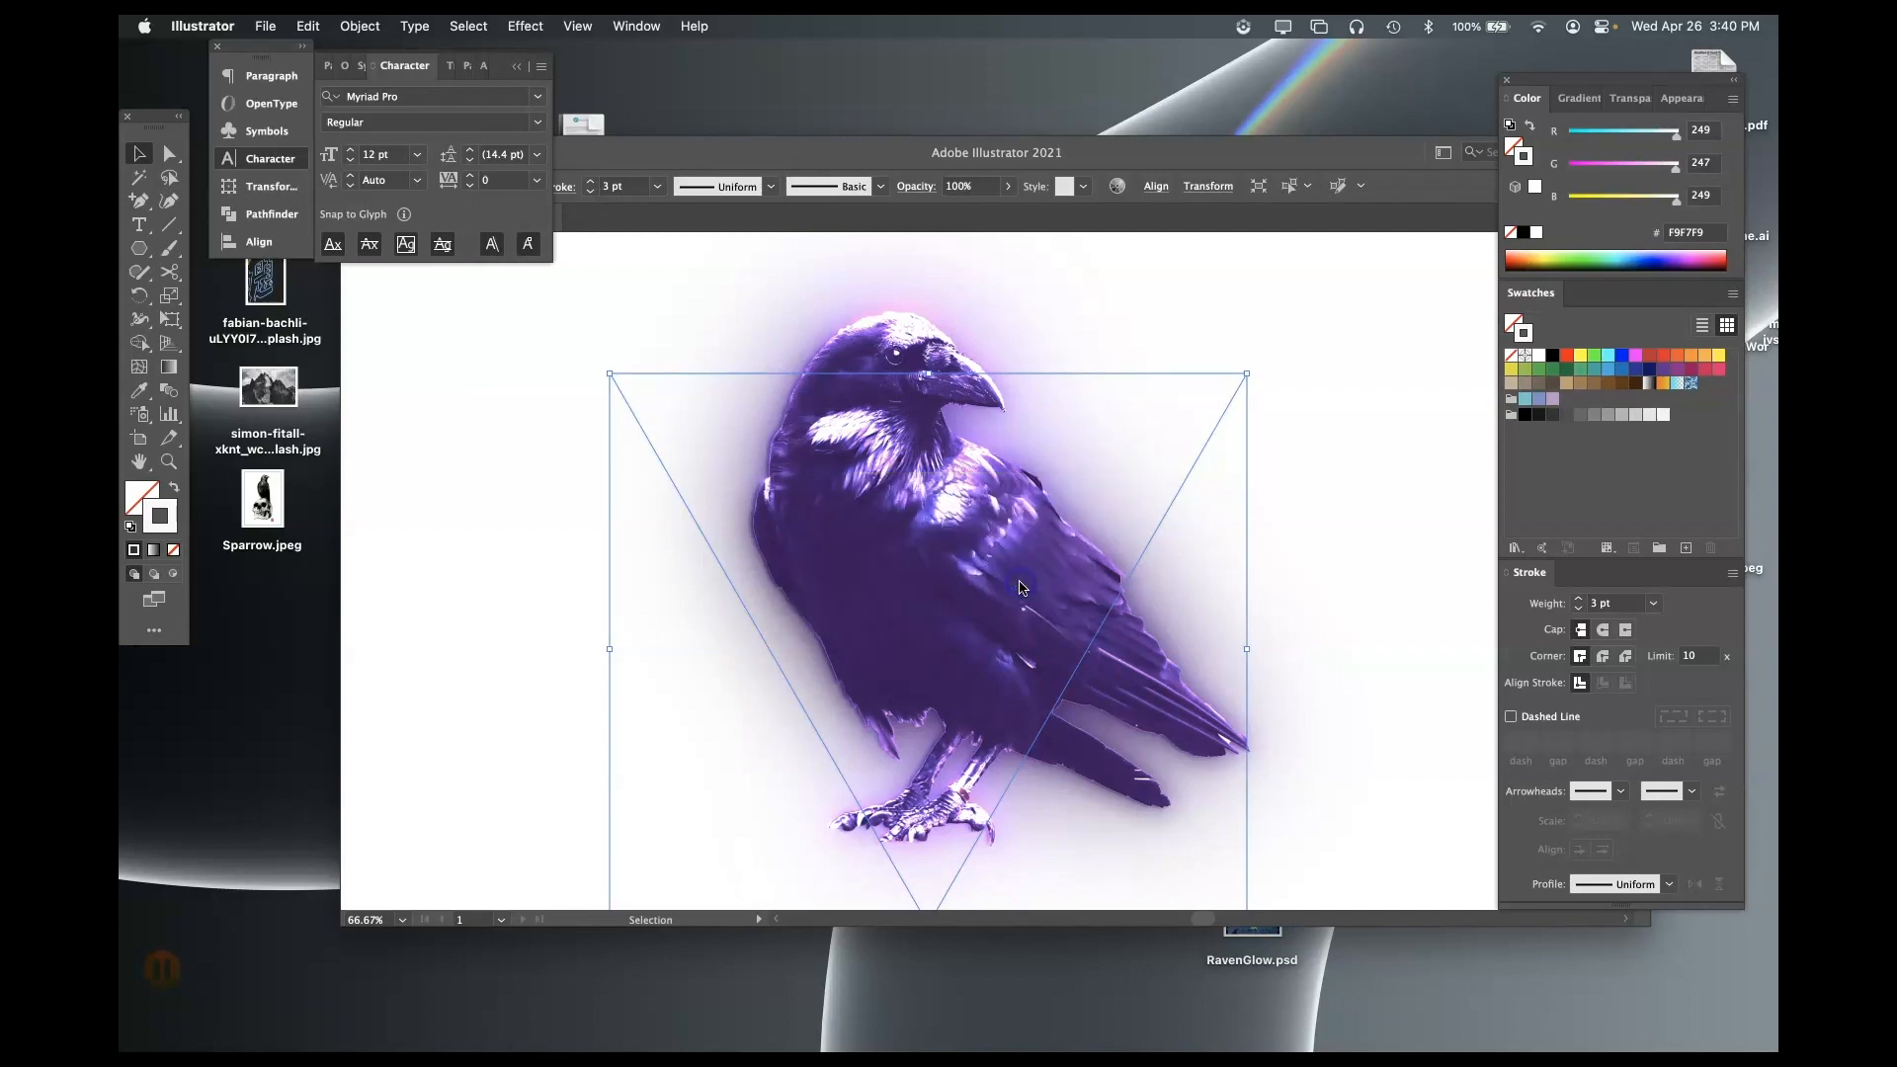
{"action": "left_click", "coordinate": [502, 411]}
- Select the triangle path and set its Gaussian Blur radius to 5 pixels
{"action": "left_click", "coordinate": [665, 461]}
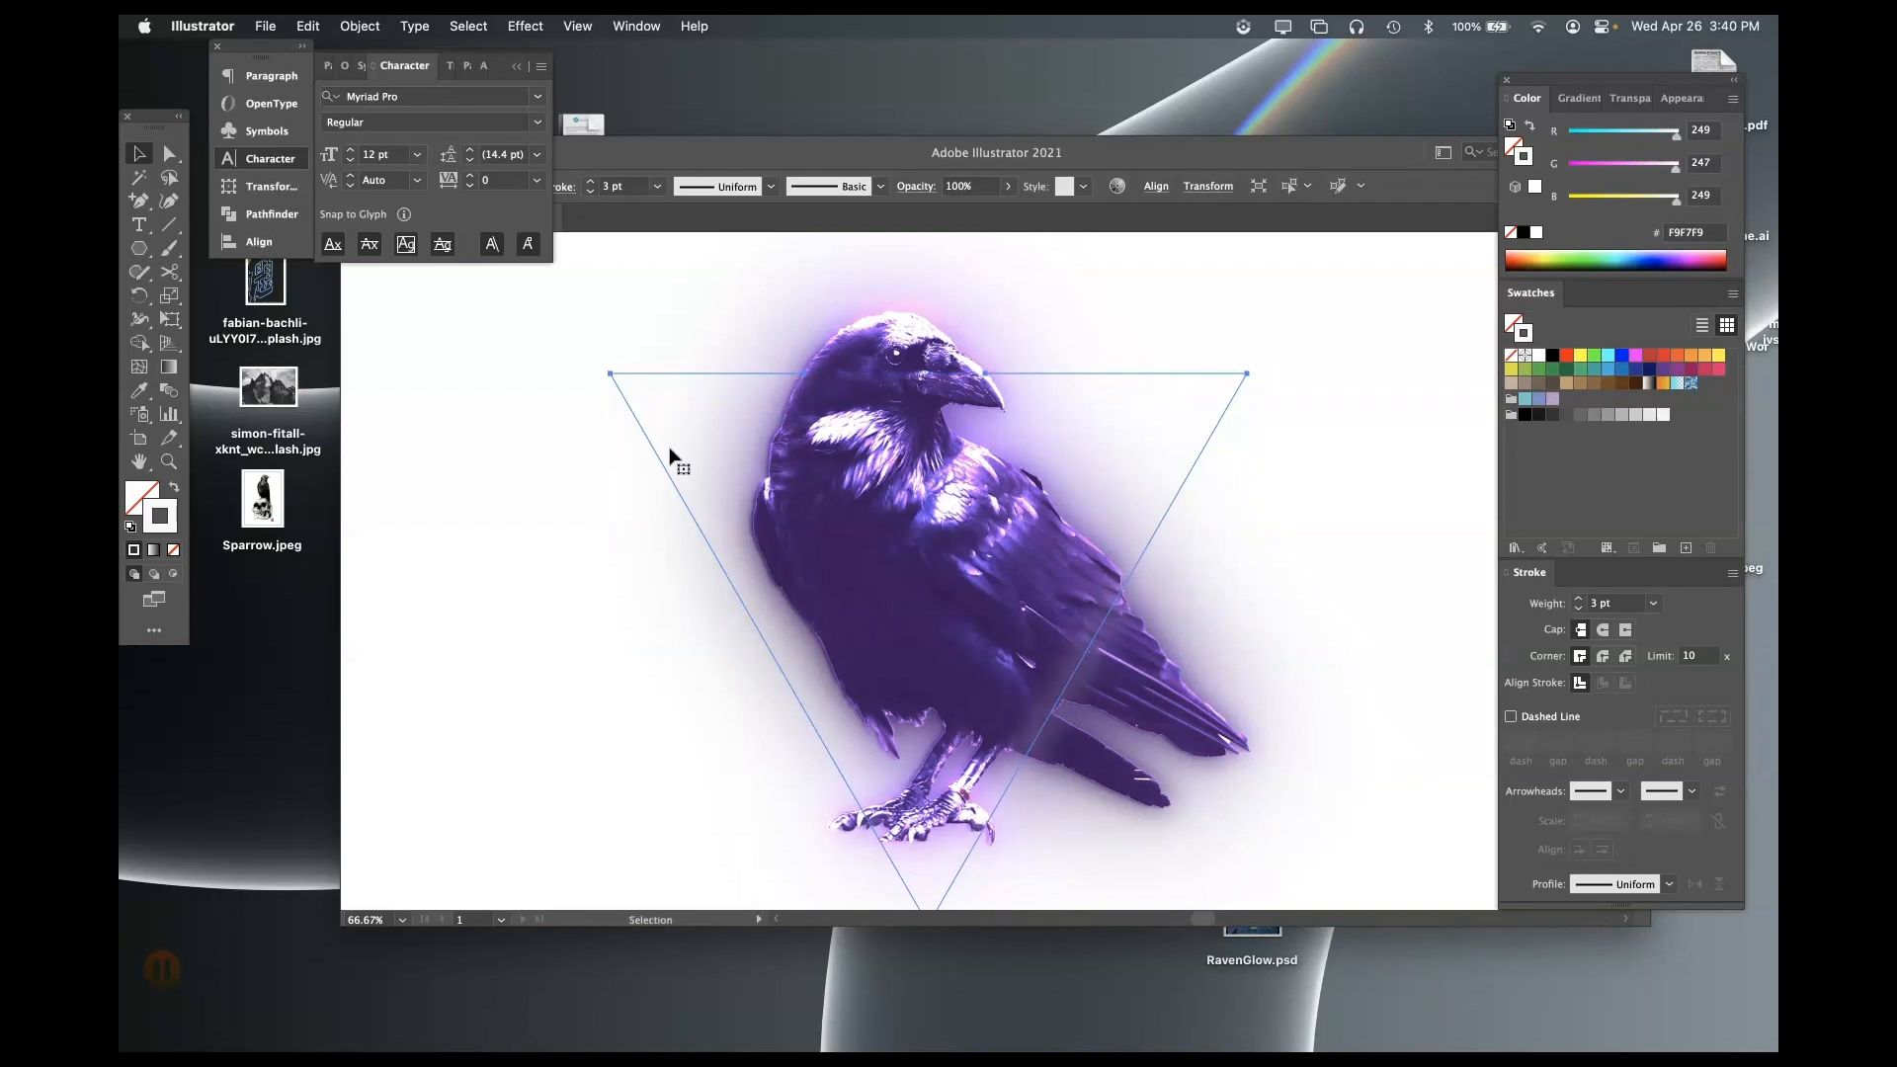
{"action": "left_click", "coordinate": [664, 442]}
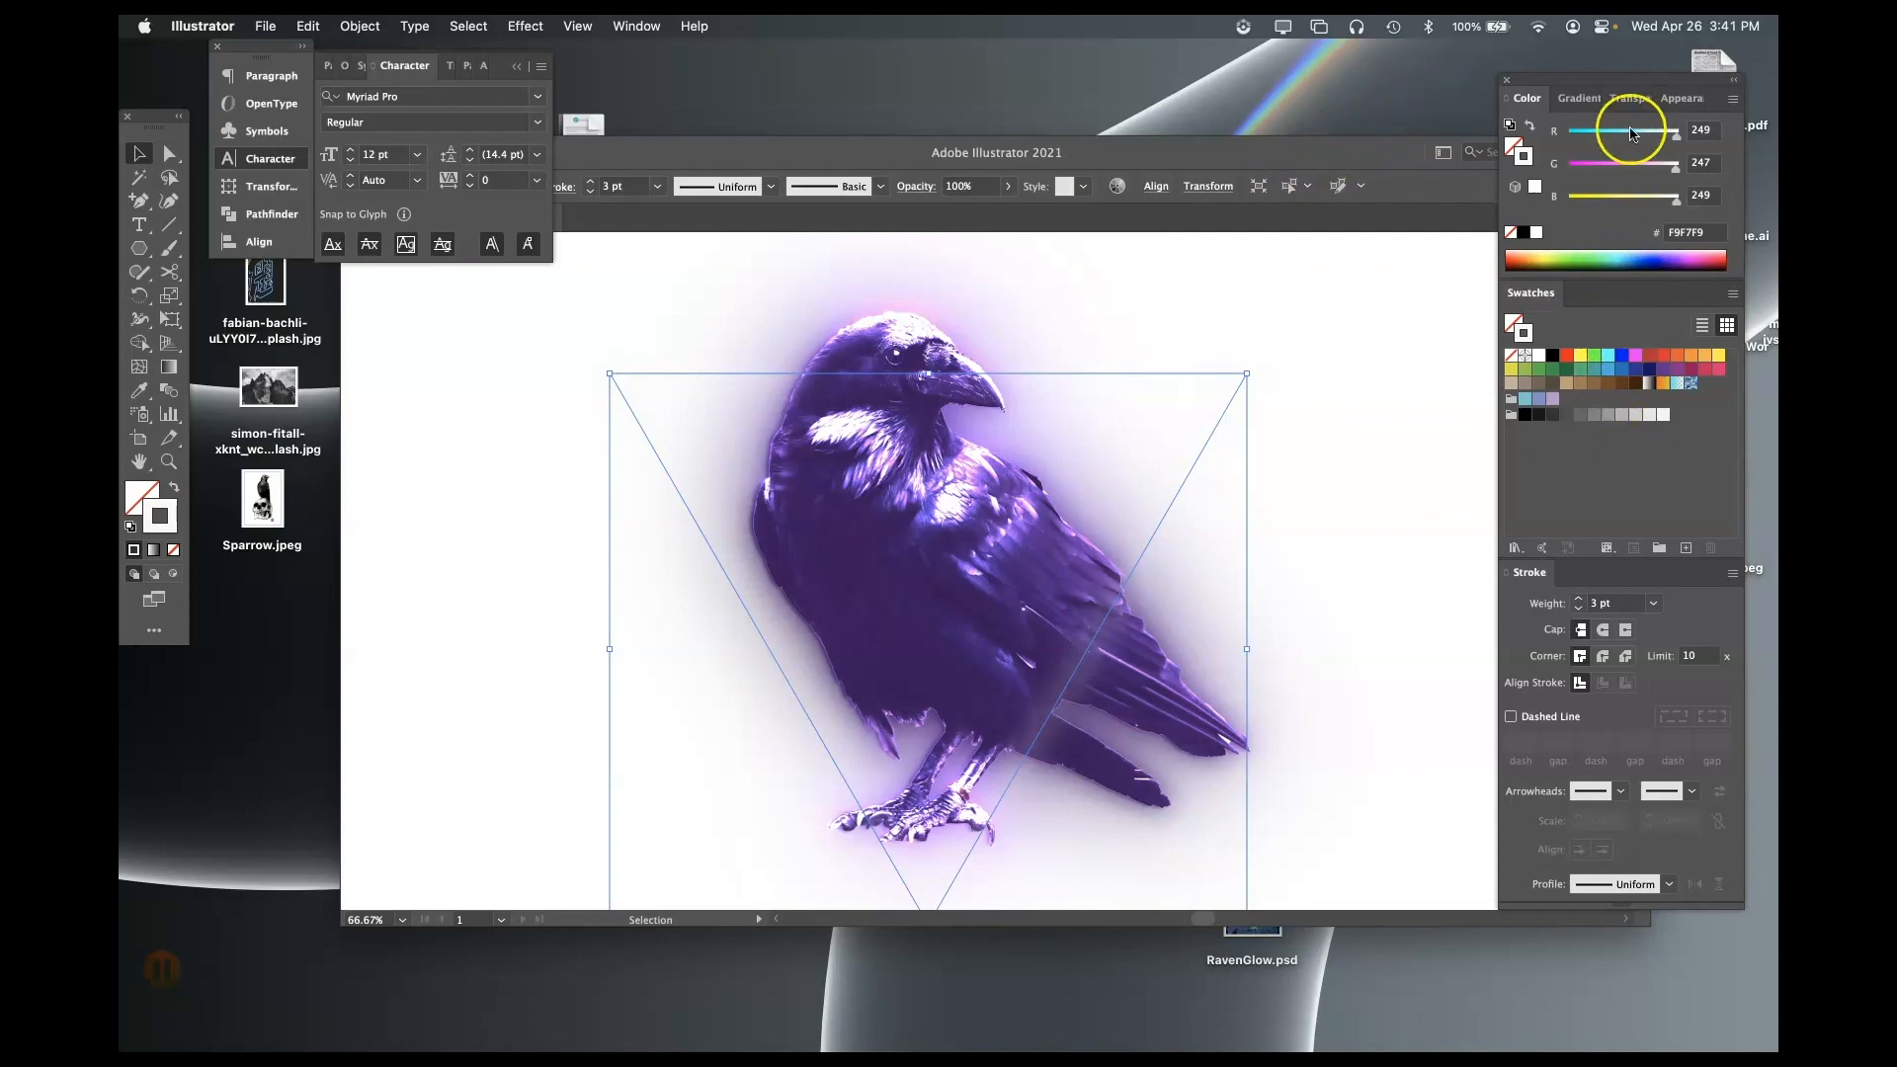
{"action": "left_click", "coordinate": [1670, 102]}
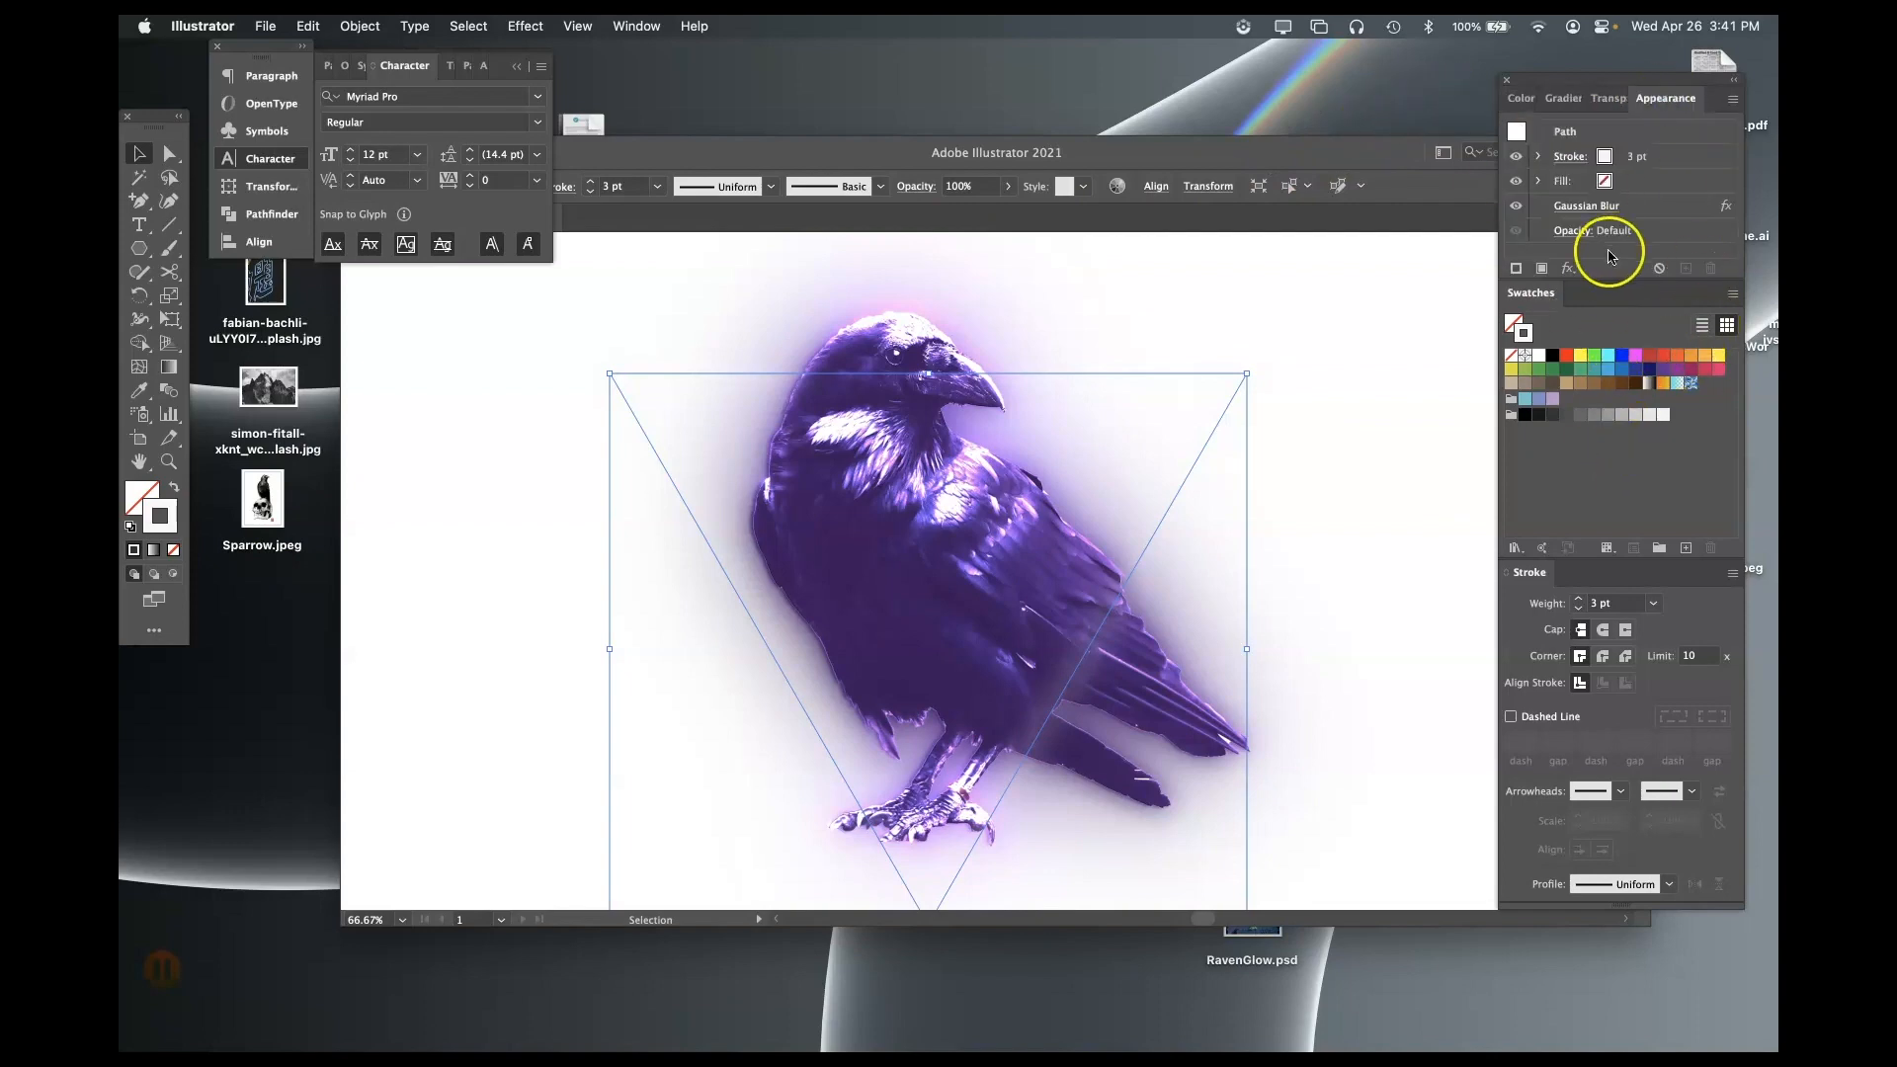
{"action": "left_click", "coordinate": [1585, 205]}
{"action": "left_click", "coordinate": [966, 536]}
{"action": "left_click_drag", "start_coordinate": [965, 536], "coordinate": [943, 537]}
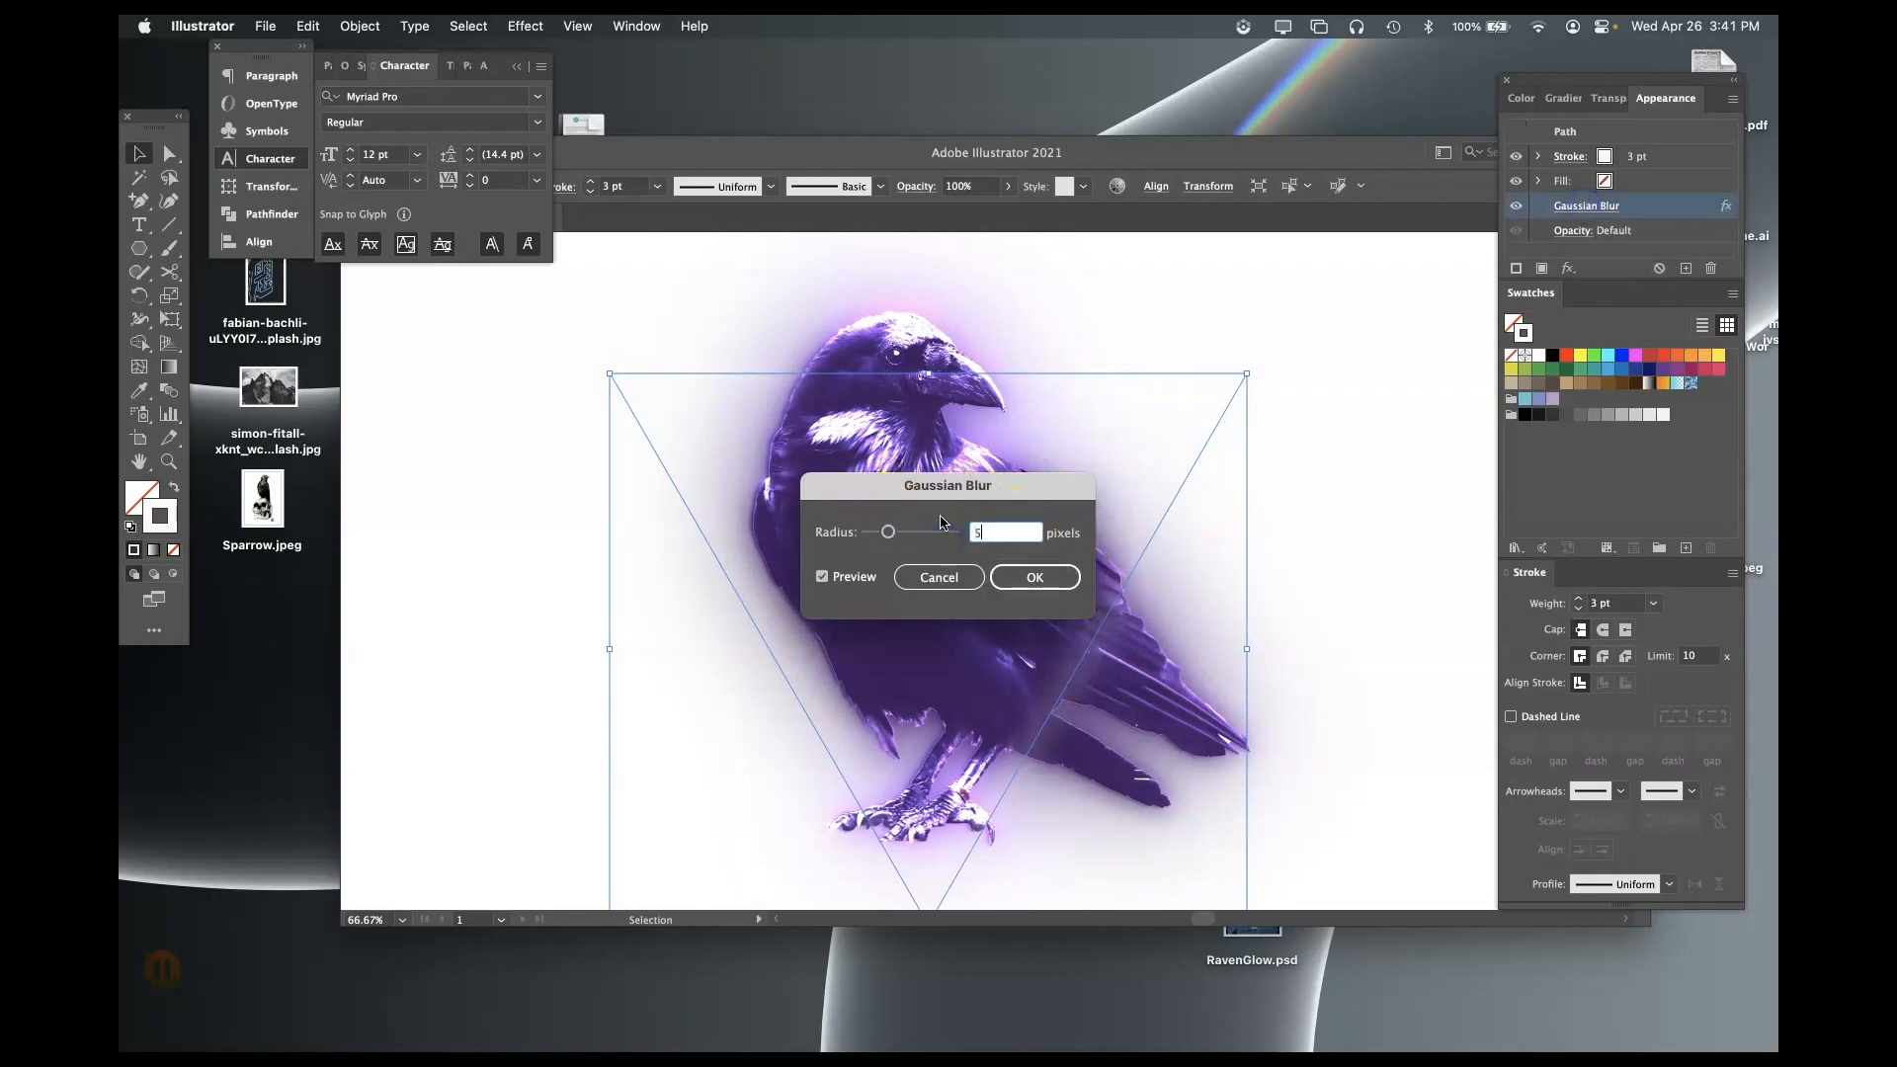
{"action": "type", "text": "5"}
{"action": "key", "text": "Return"}
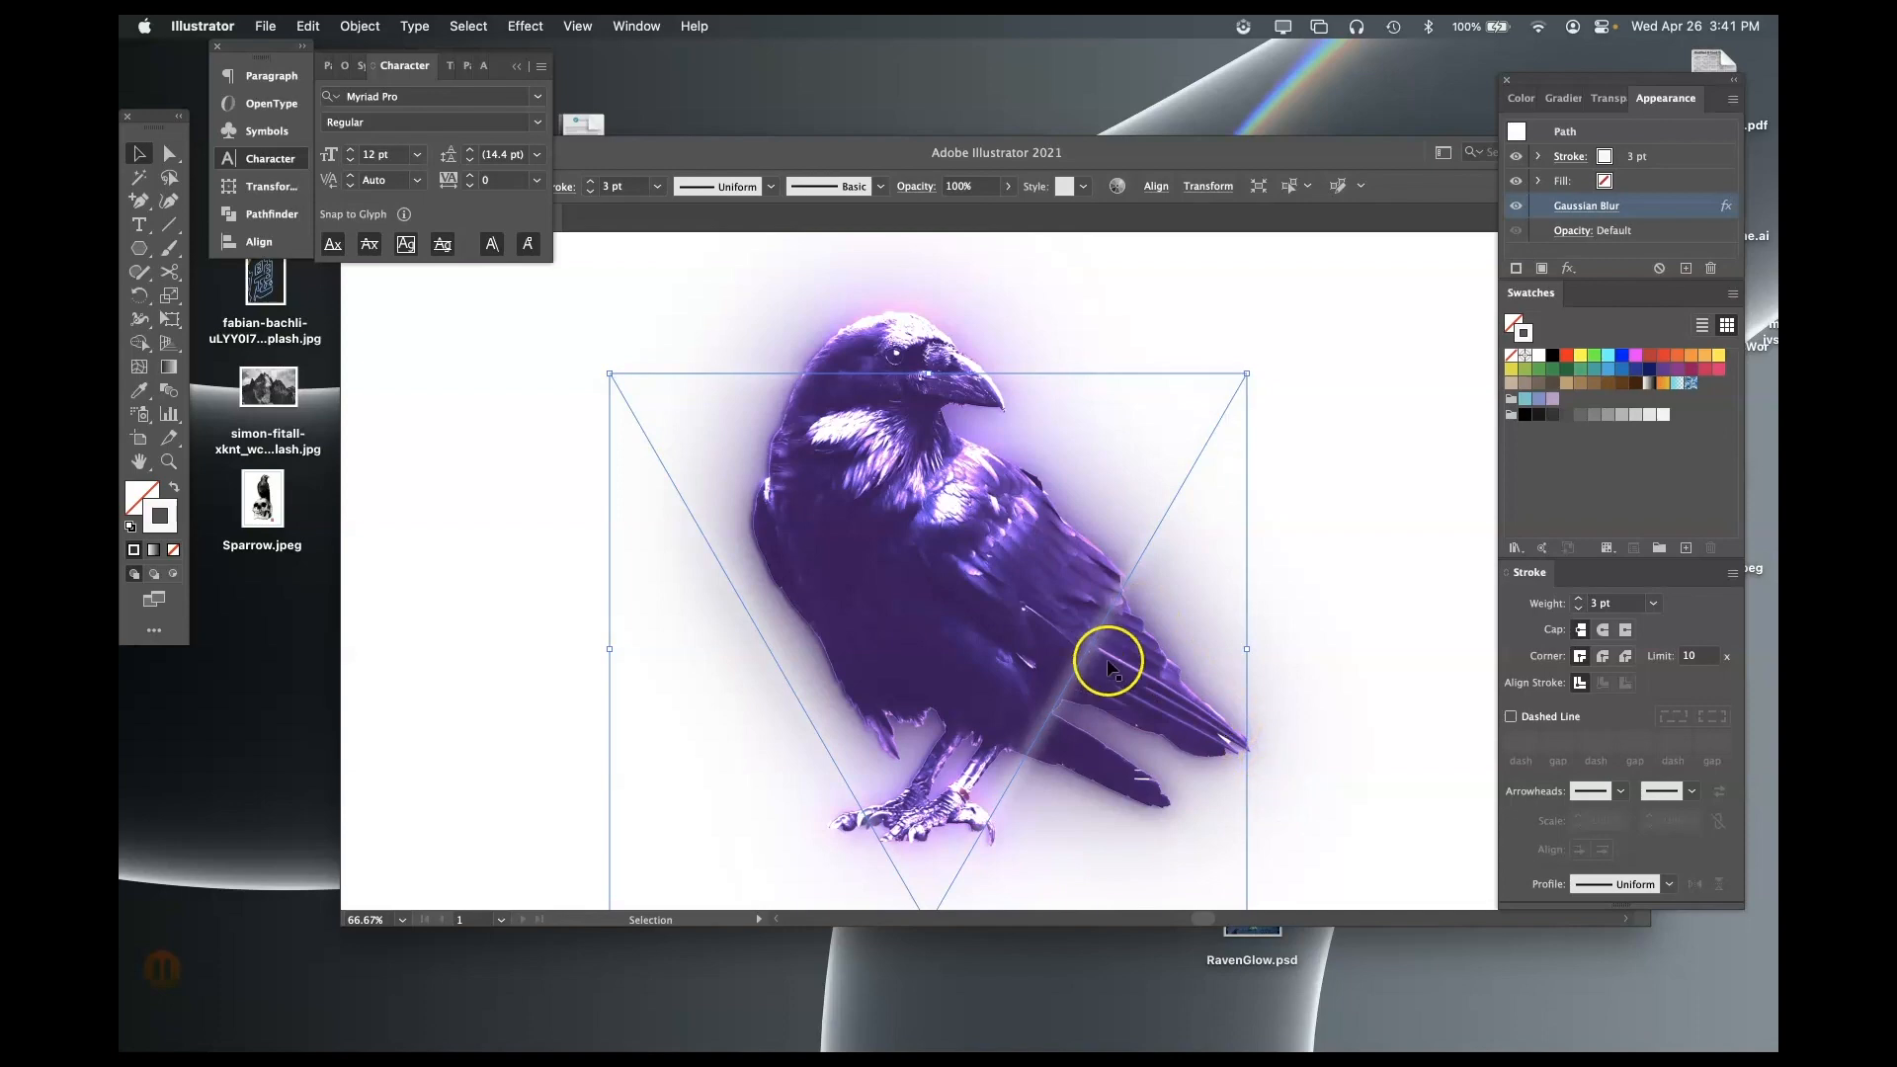
- Lower the selected triangle's Gaussian Blur radius to 1 pixel
{"action": "left_click", "coordinate": [1586, 212]}
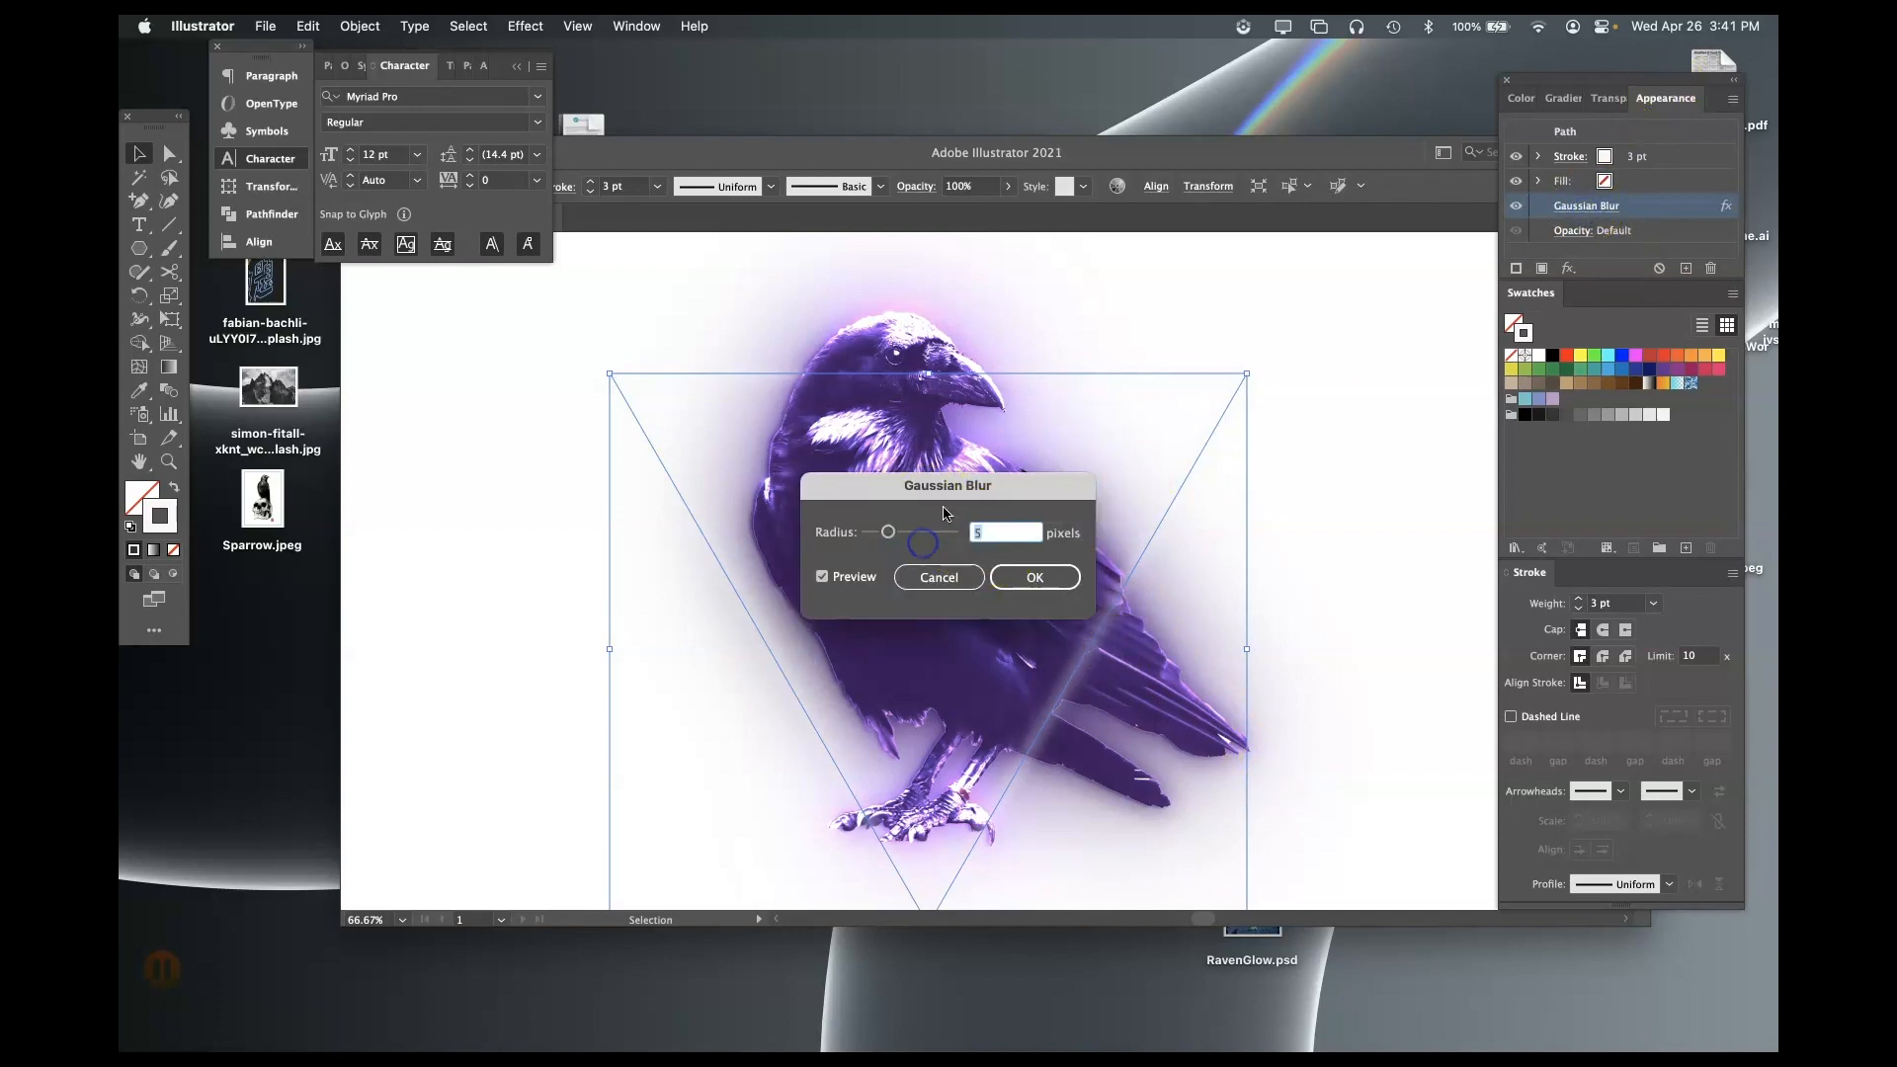
{"action": "type", "text": "1"}
{"action": "key", "text": "Return"}
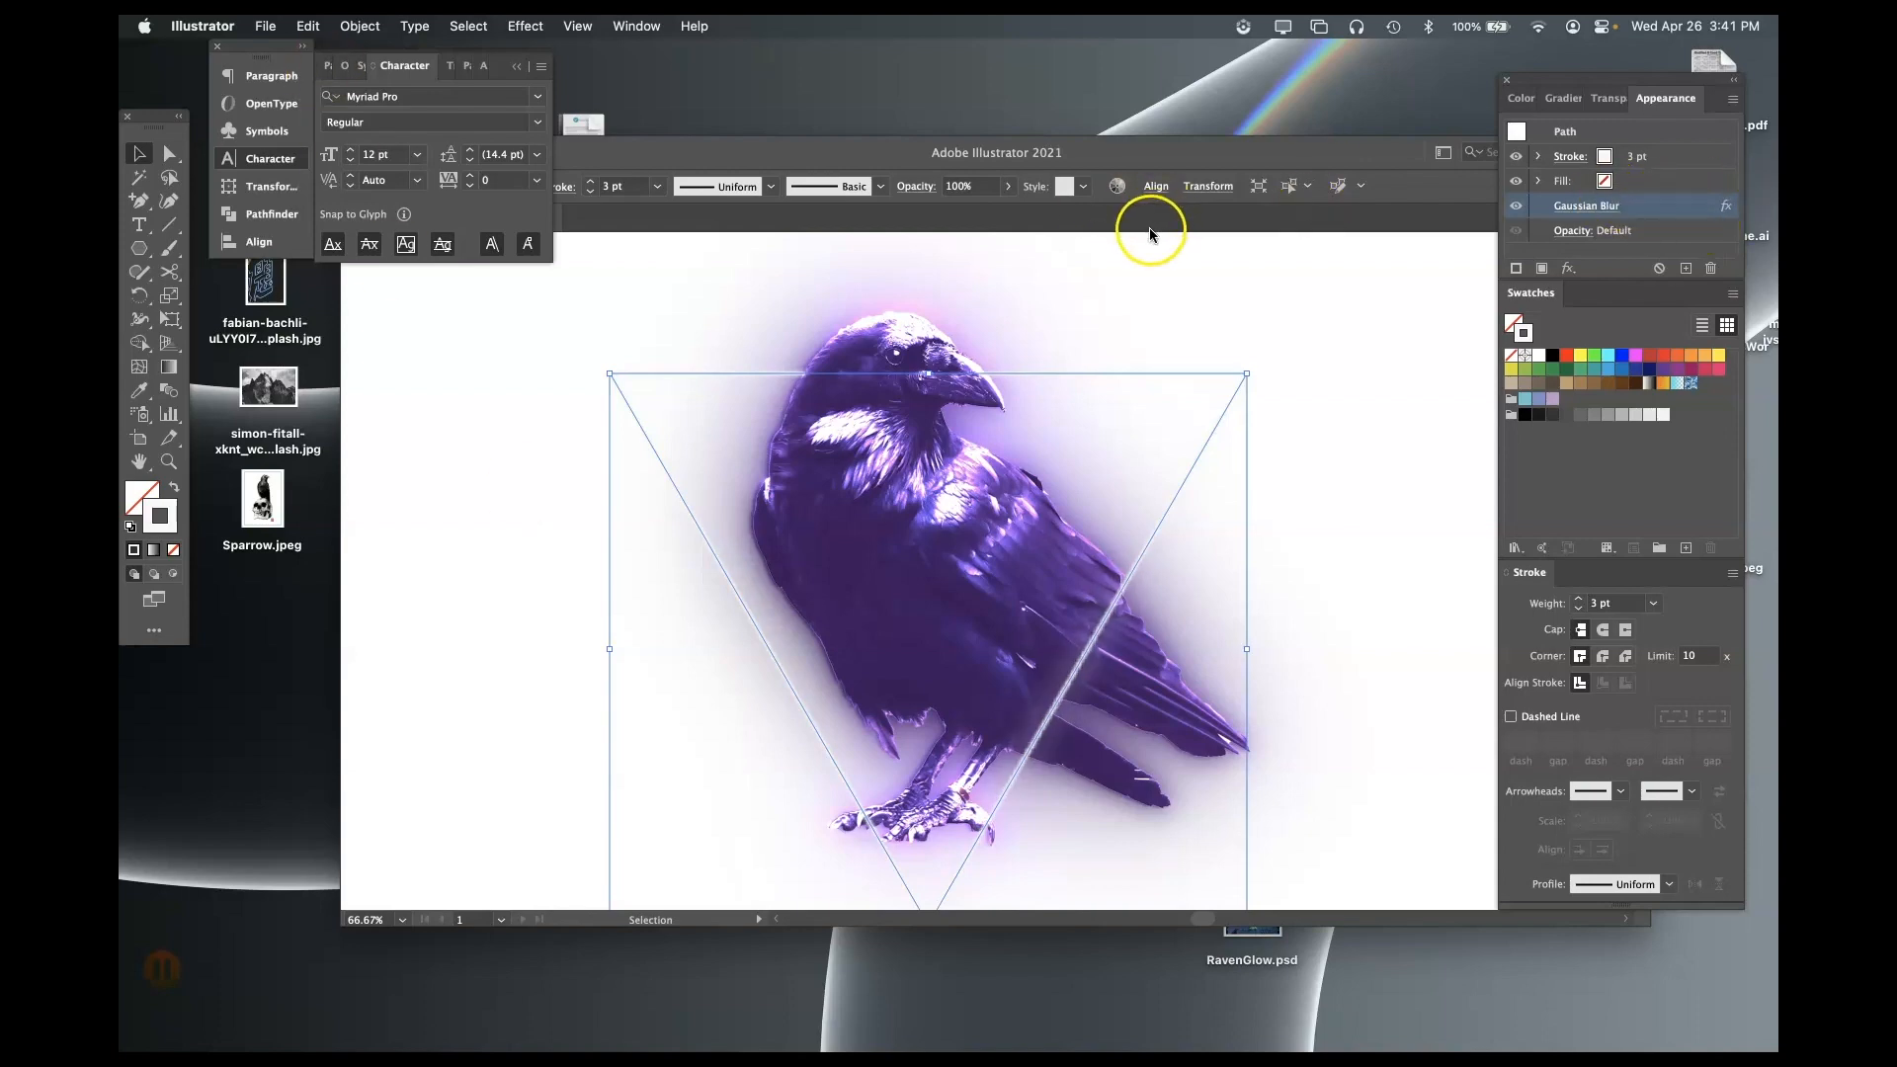
- Change the selected triangle's stroke color from near-white to bright pink F741F7
{"action": "double_click", "coordinate": [150, 529]}
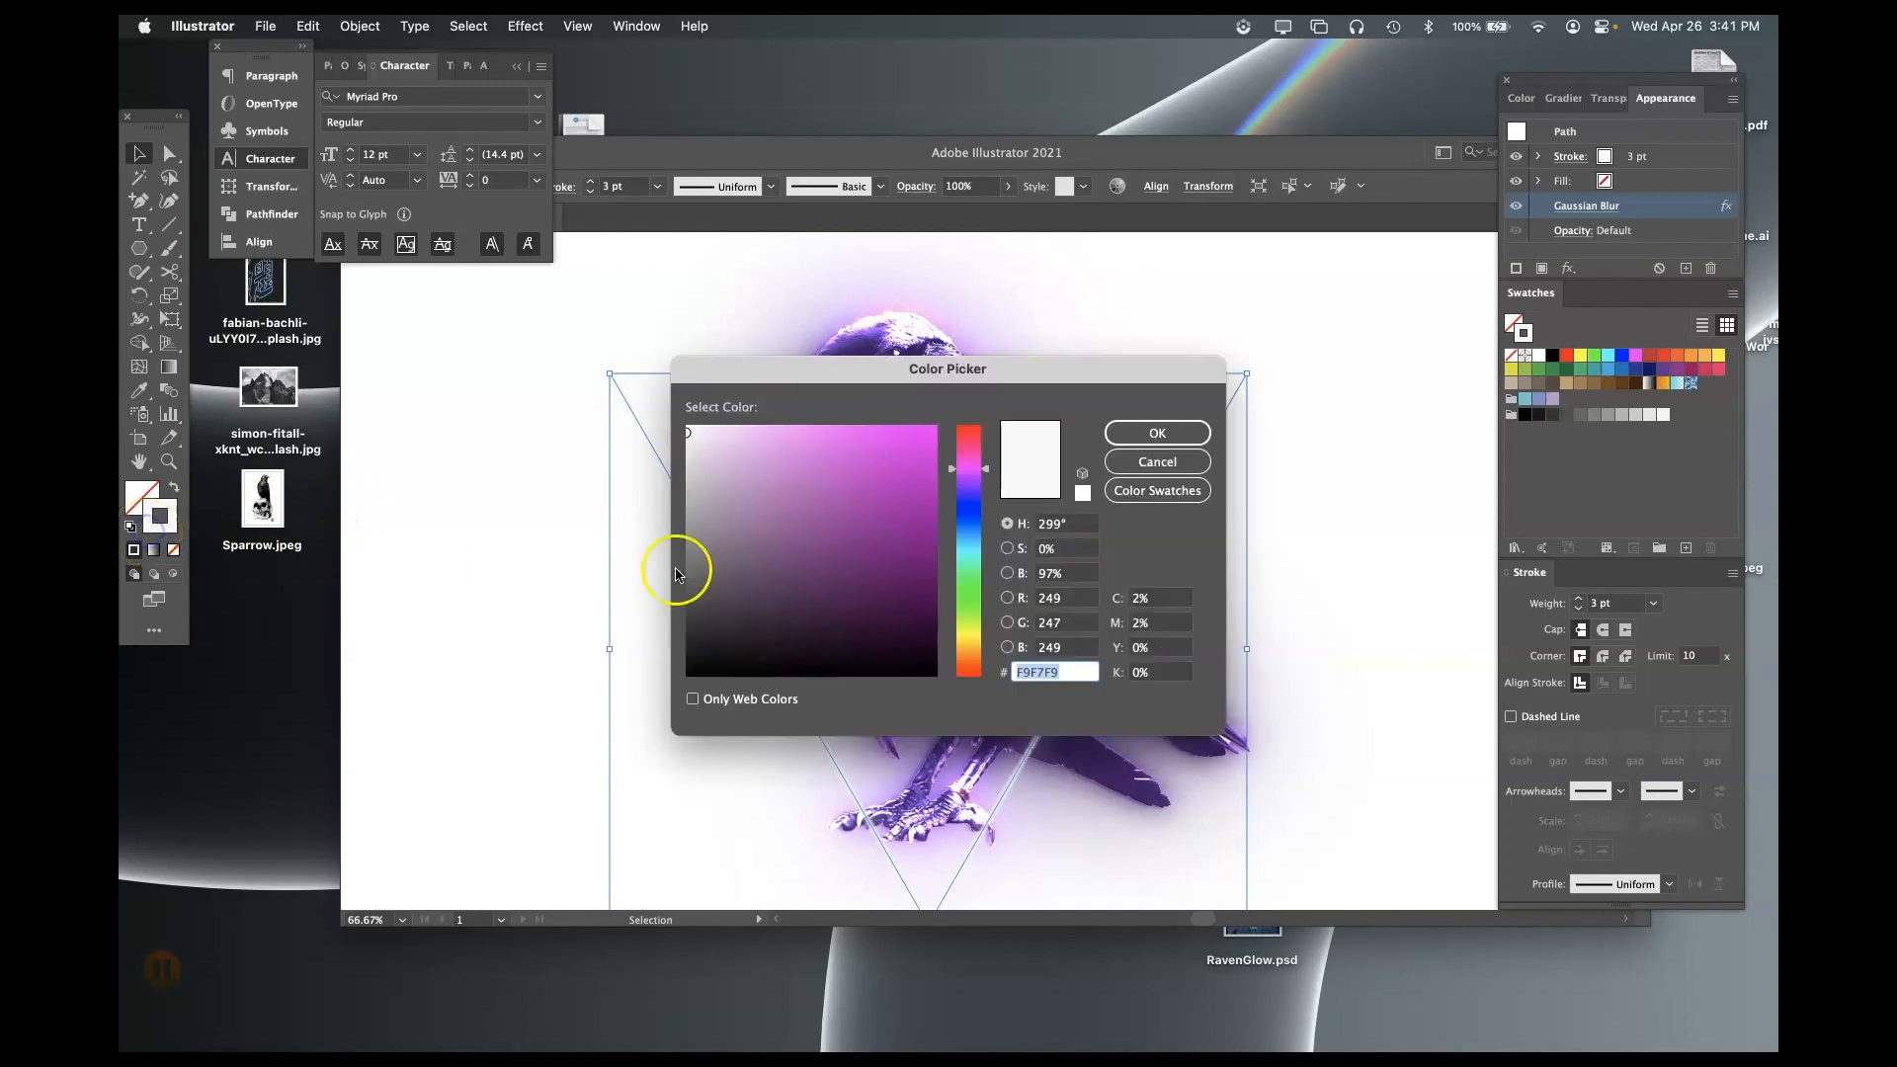
{"action": "mouse_move", "coordinate": [1032, 368]}
{"action": "left_mouse_down"}
{"action": "mouse_move", "coordinate": [1444, 465]}
{"action": "mouse_move", "coordinate": [1232, 385]}
{"action": "left_mouse_up"}
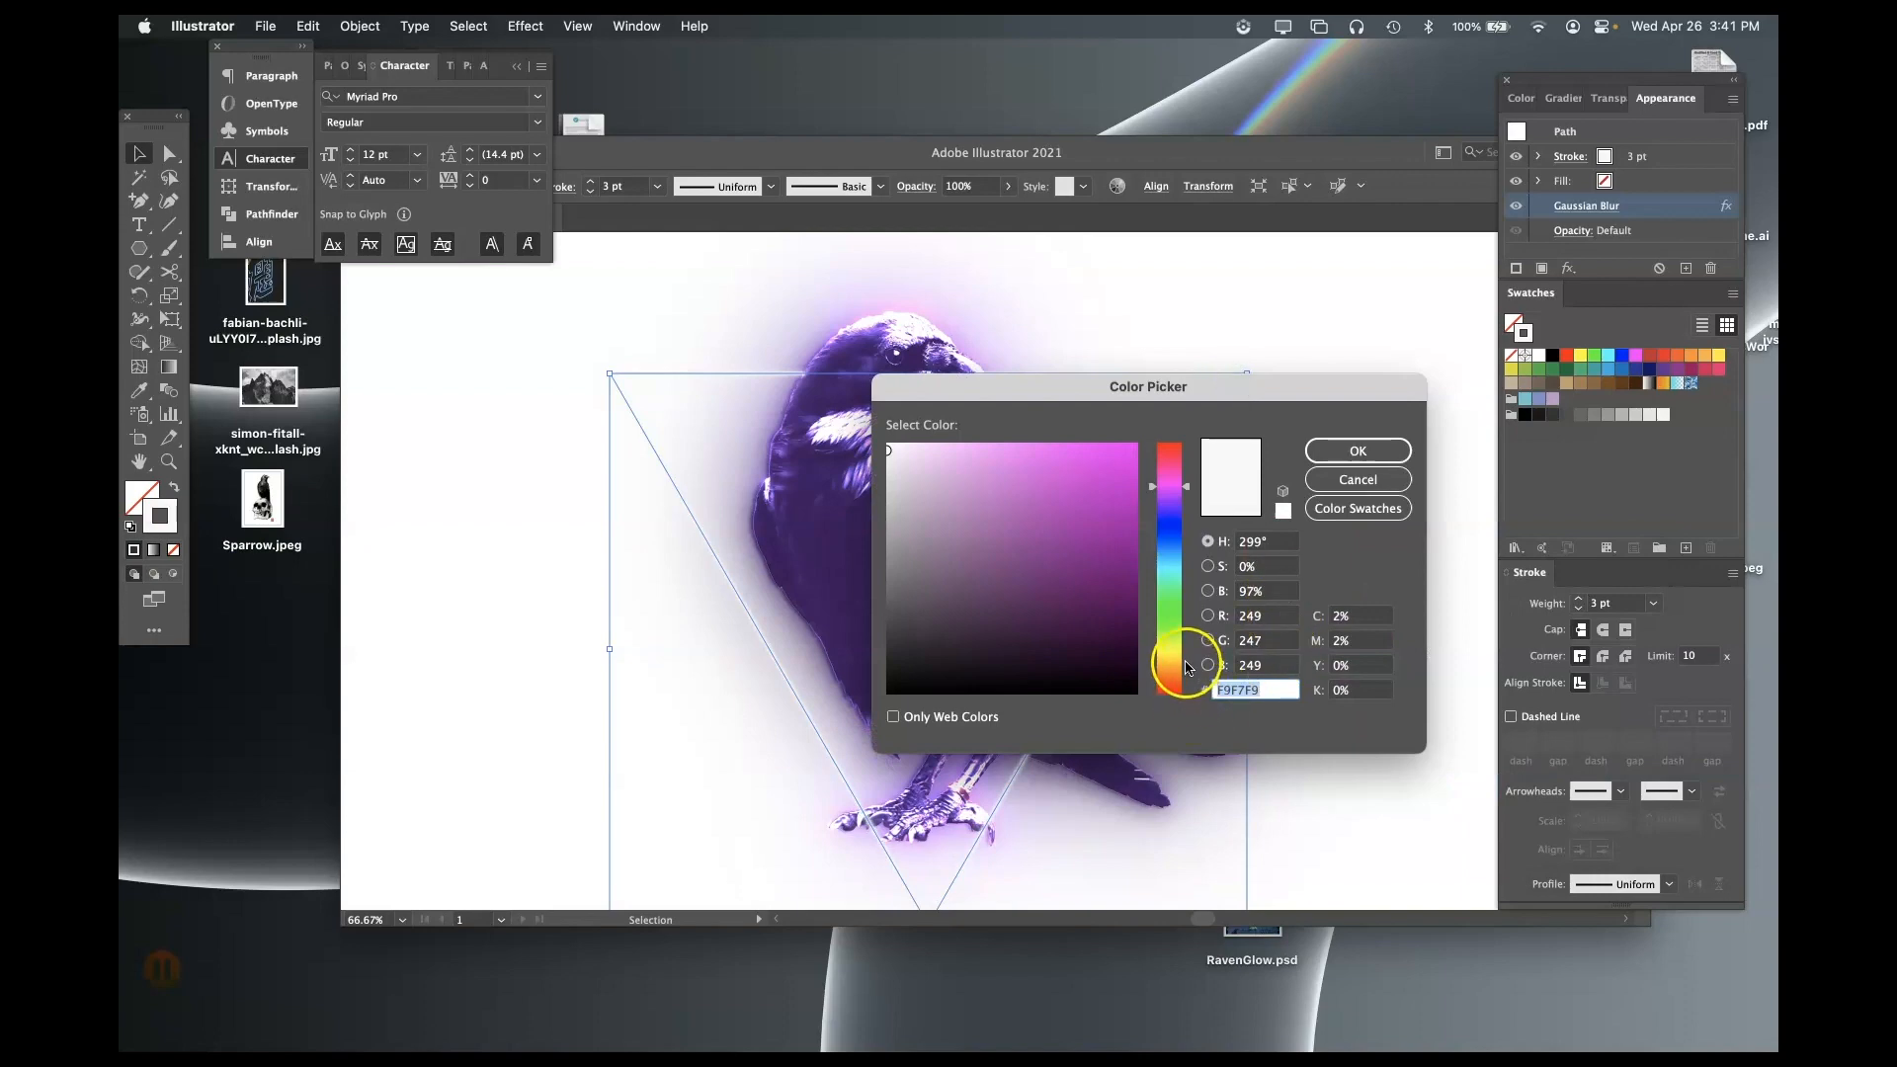
{"action": "left_click", "coordinate": [1179, 624]}
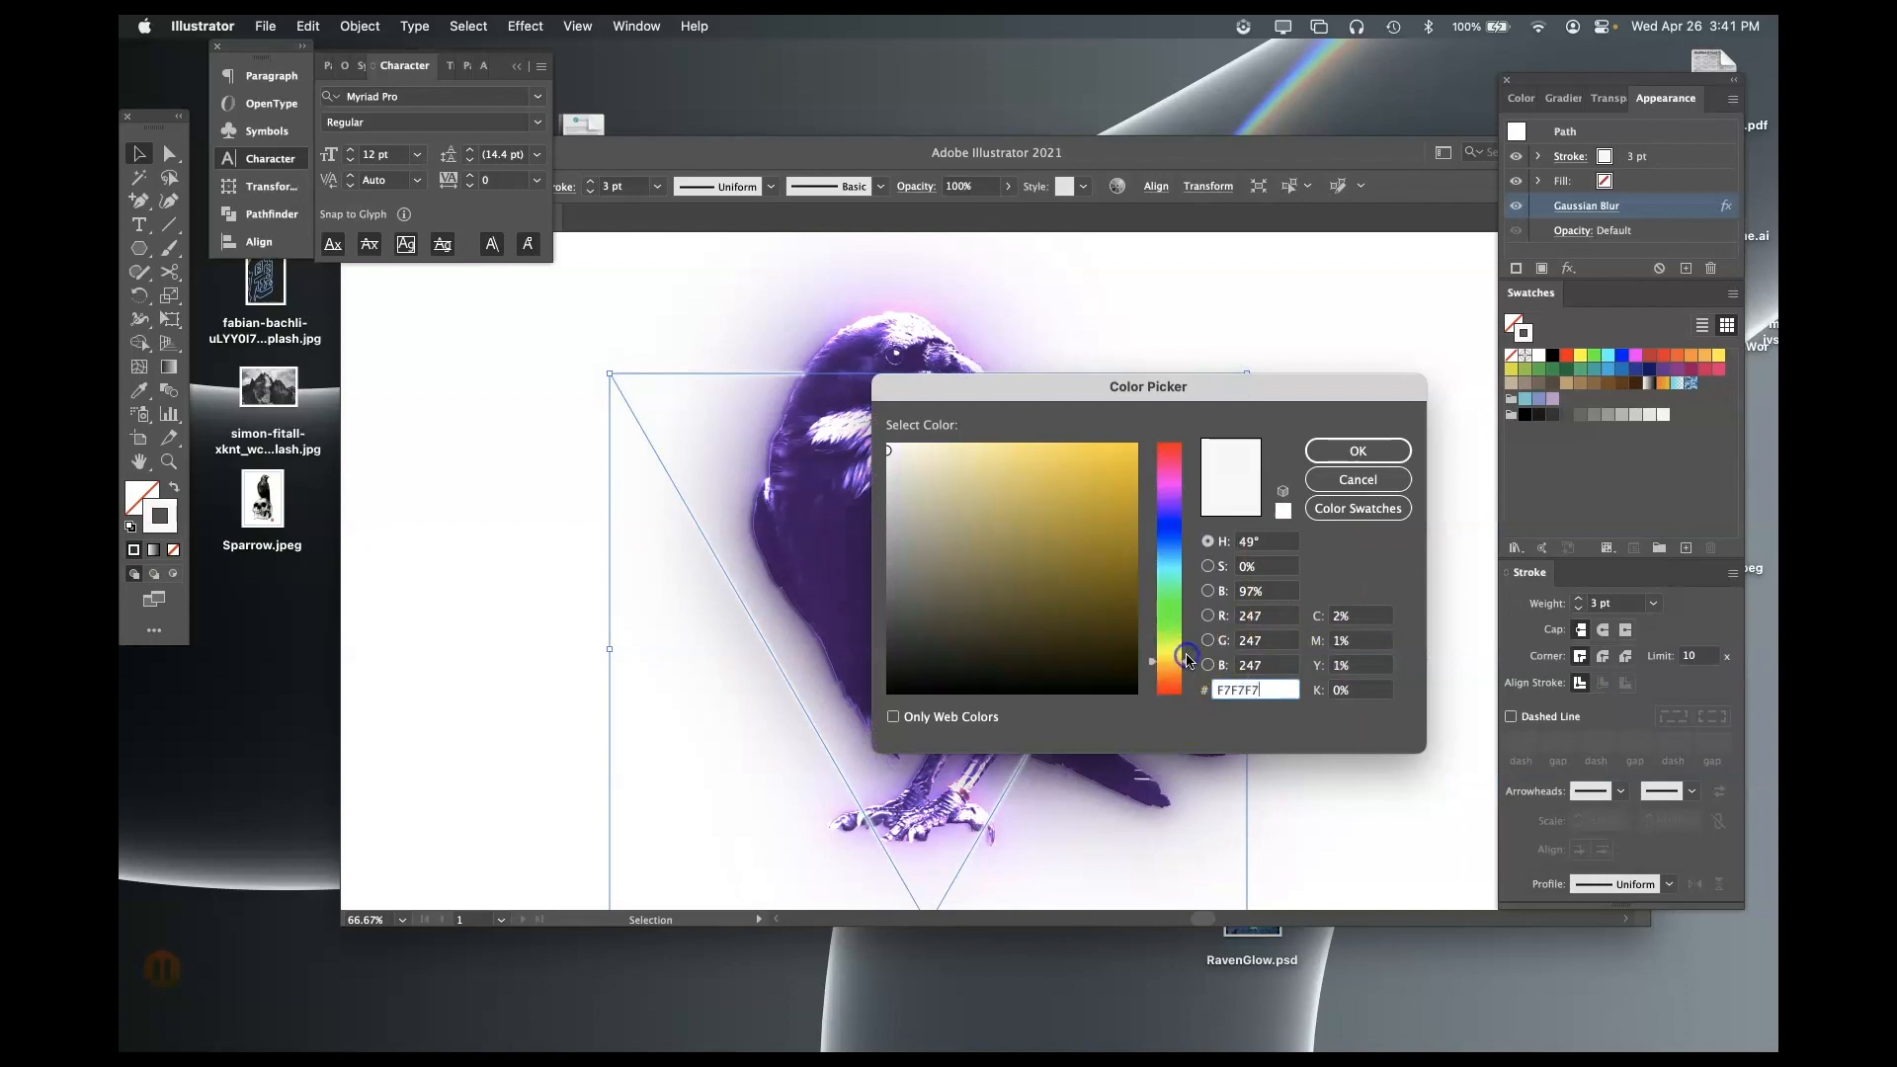
{"action": "left_click", "coordinate": [1191, 669]}
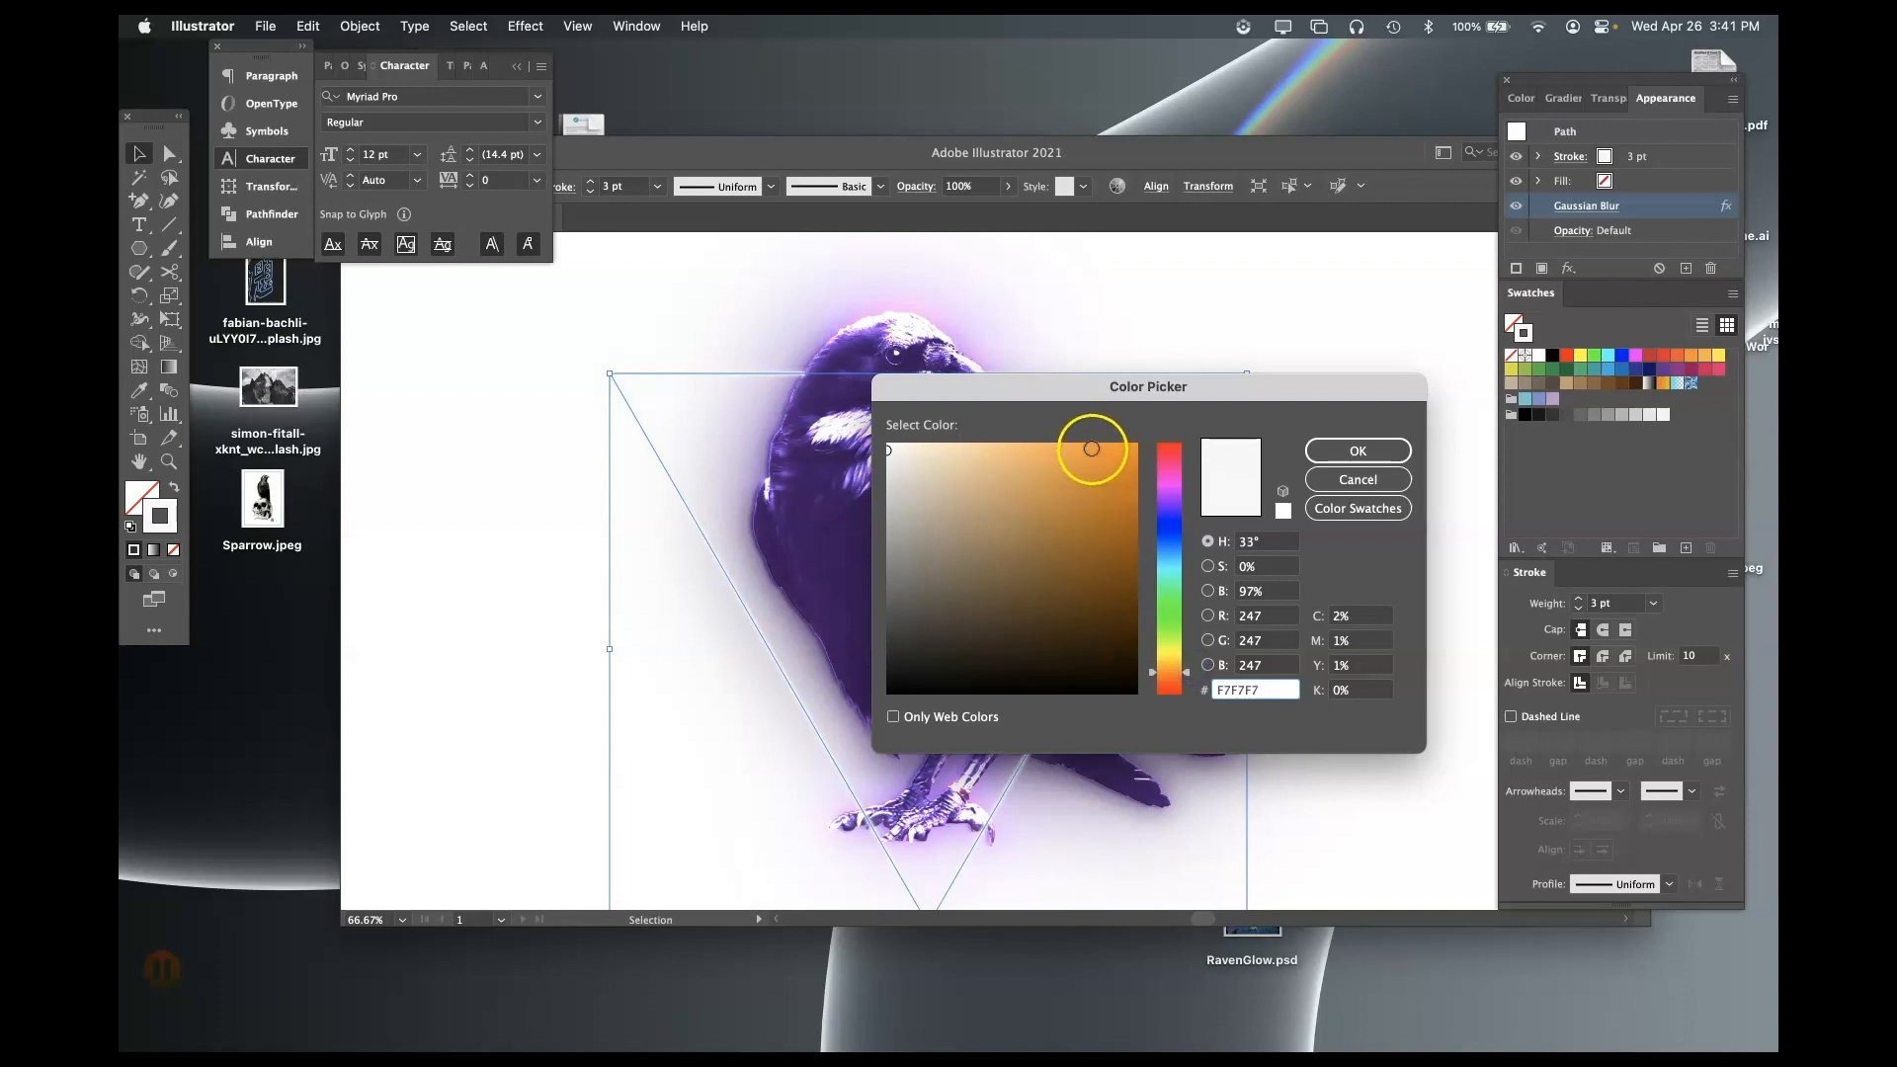
{"action": "left_click", "coordinate": [1092, 449]}
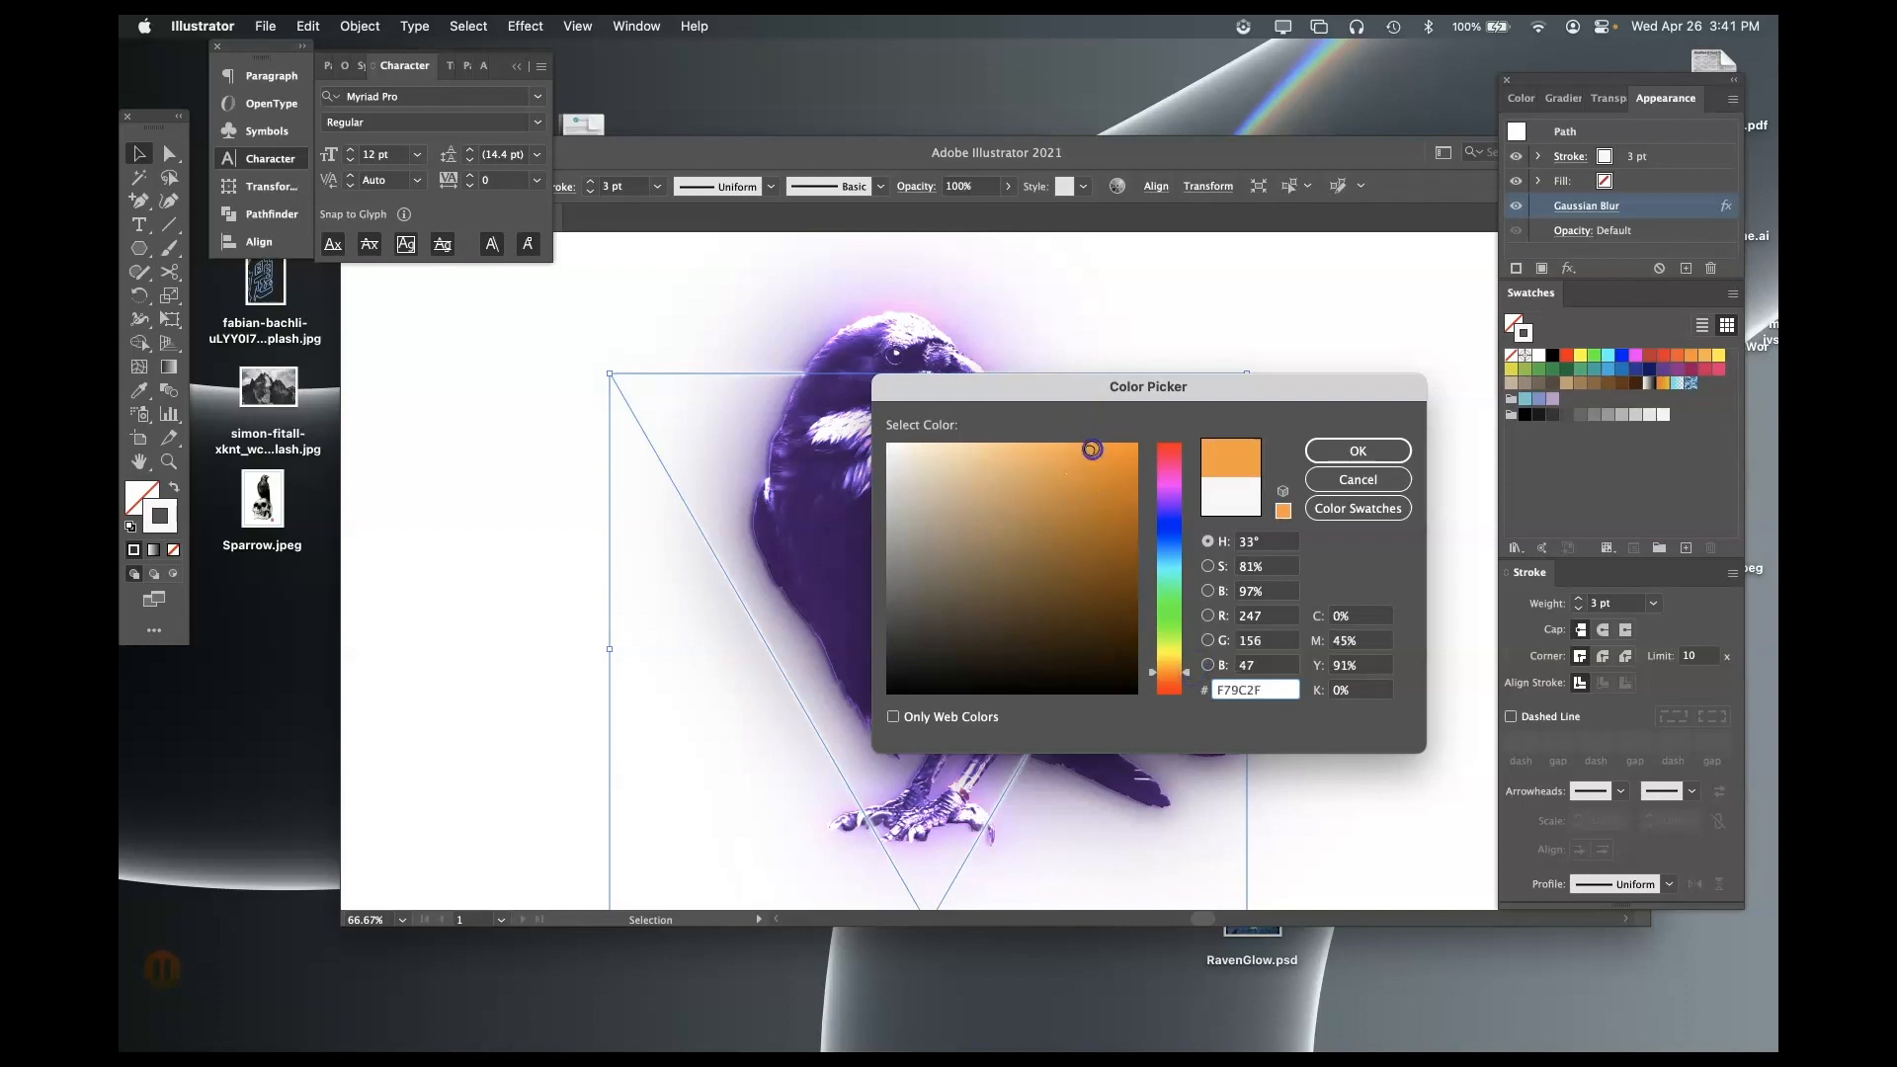
{"action": "left_click", "coordinate": [1176, 487]}
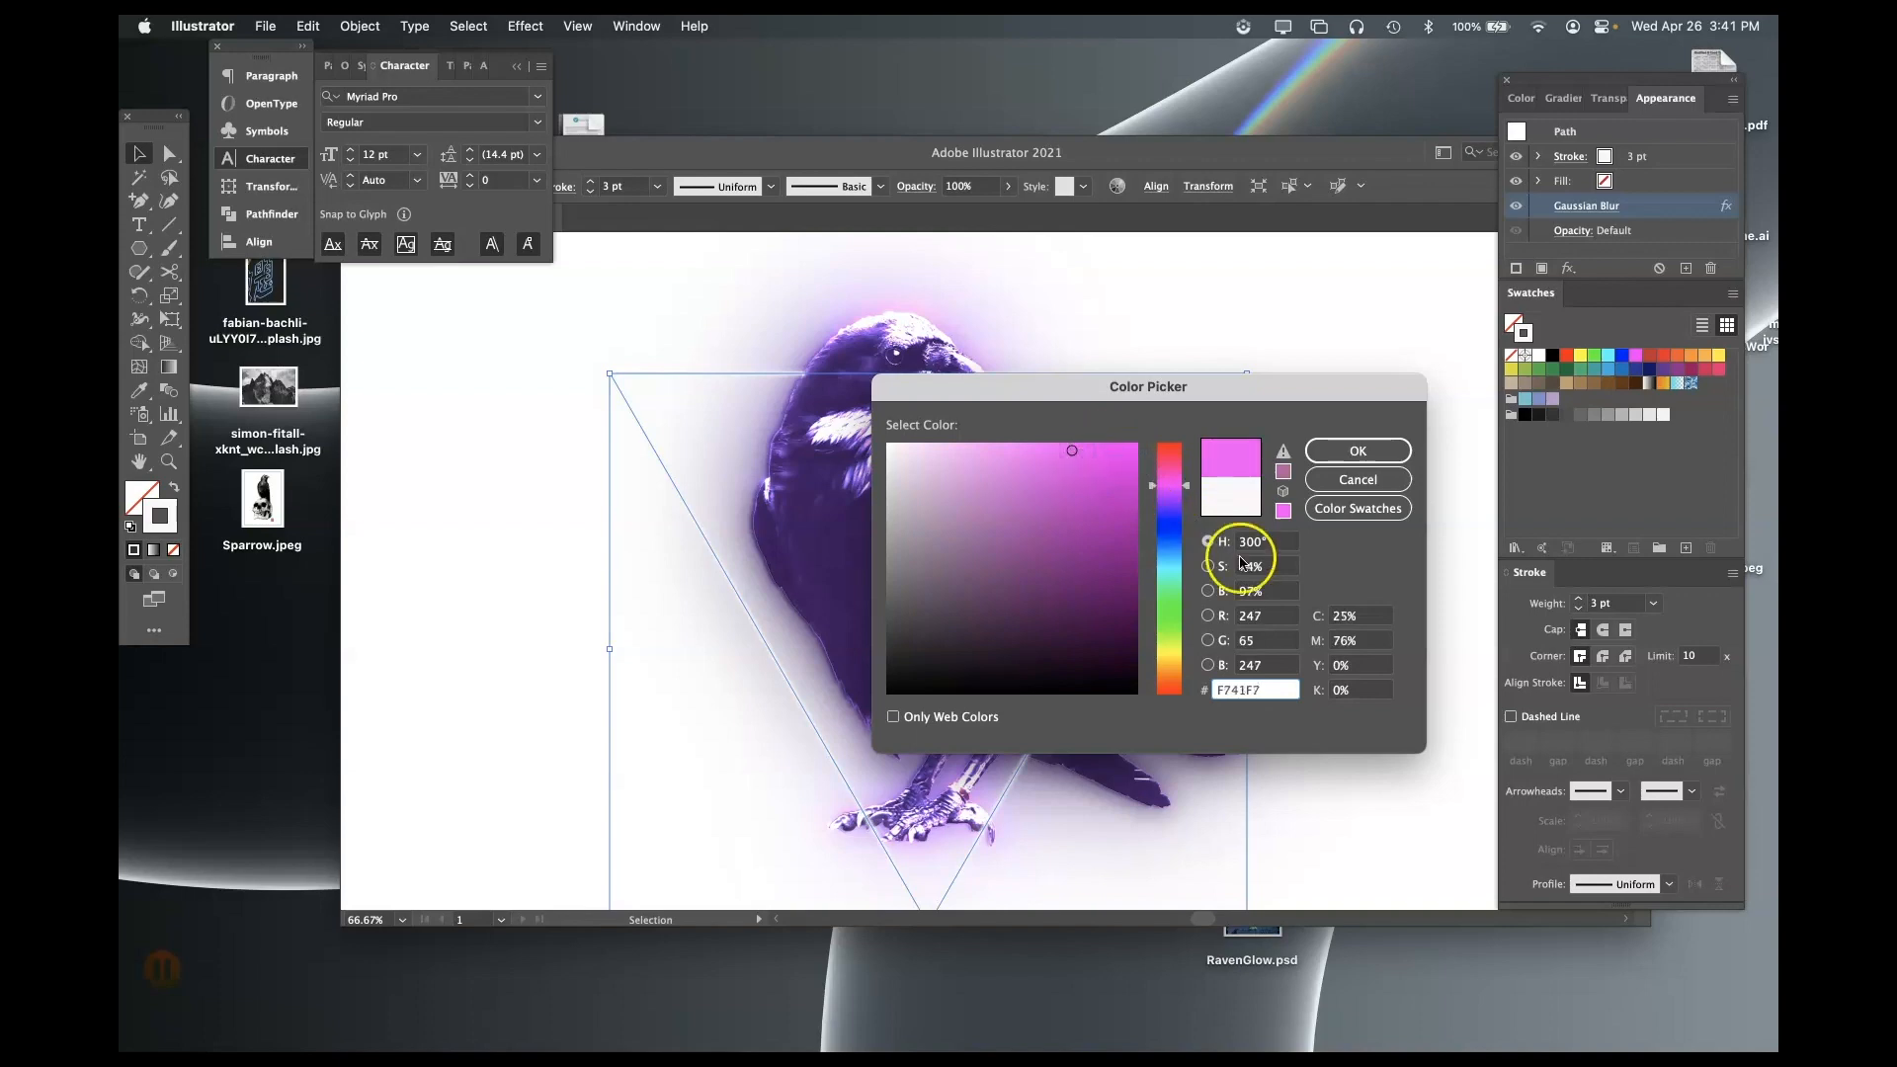
{"action": "left_click", "coordinate": [1358, 453]}
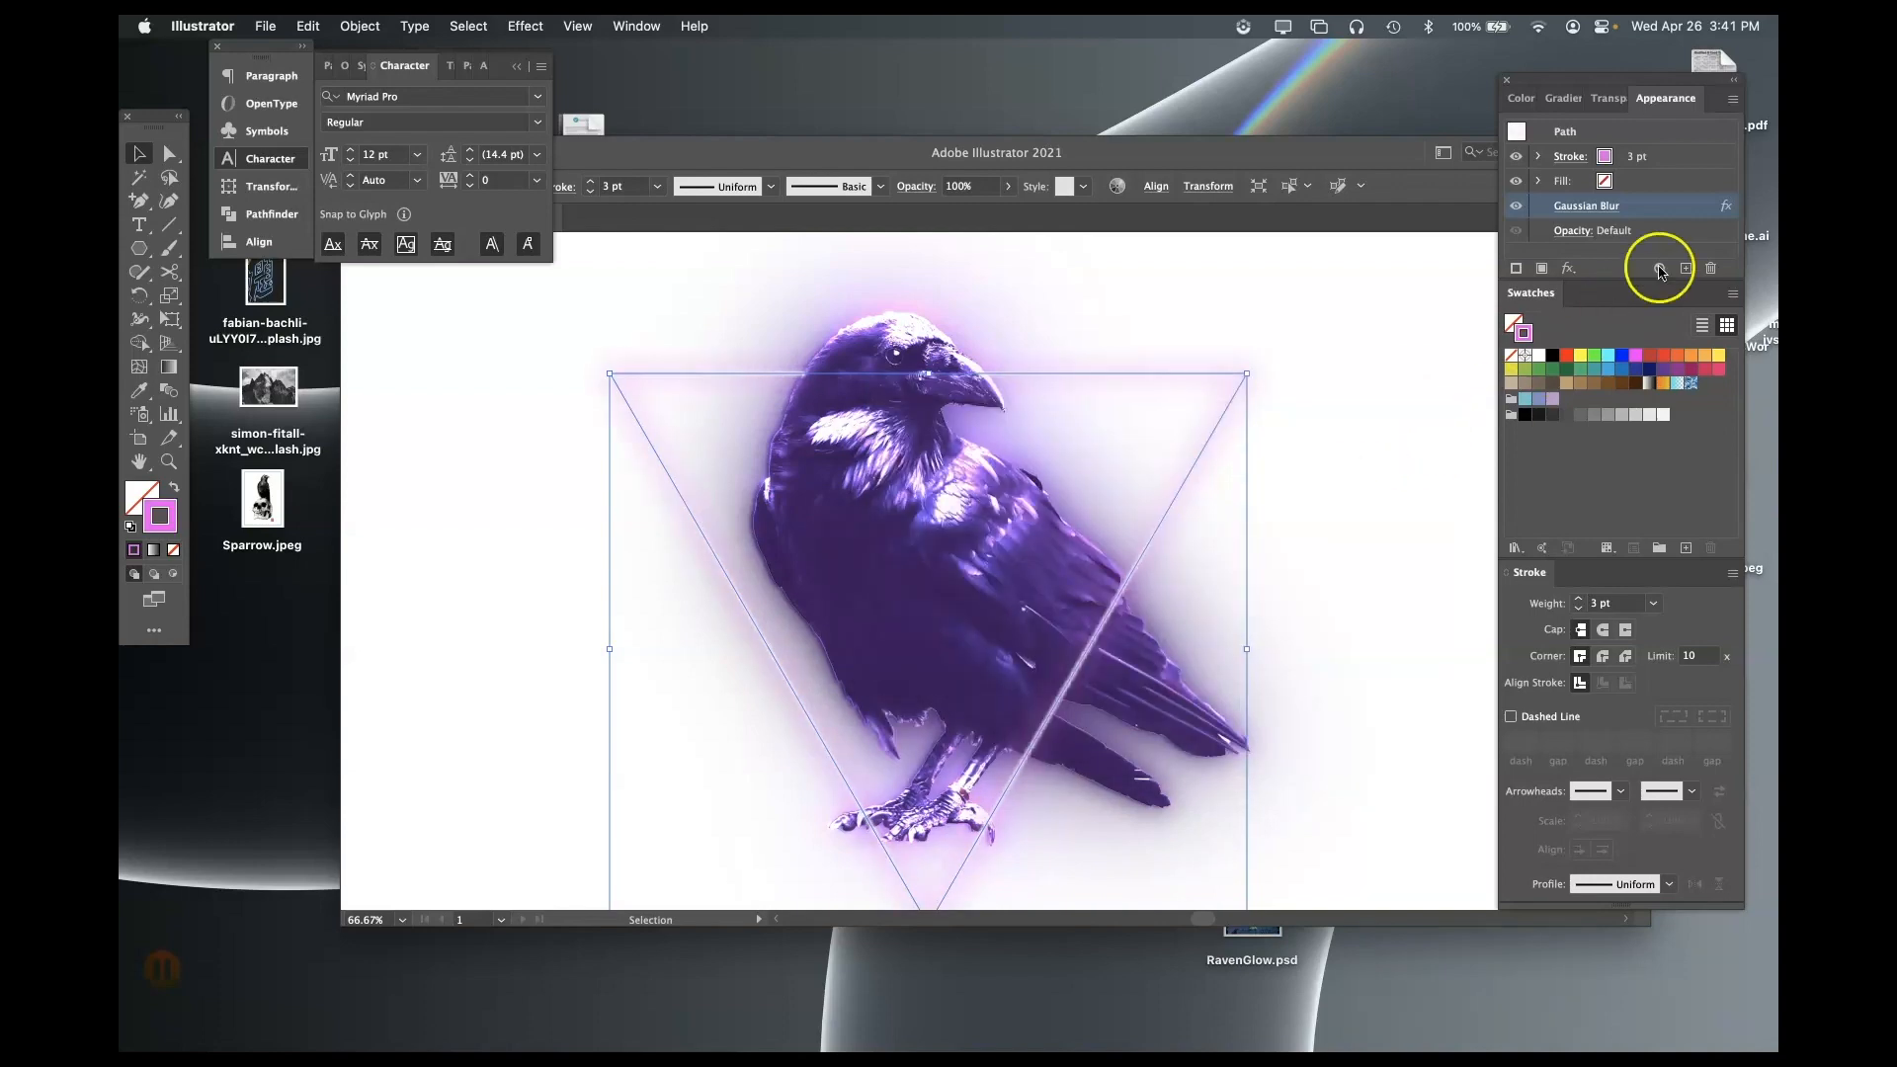
- Set the pink triangle's Gaussian Blur radius to 5 pixels
{"action": "left_click", "coordinate": [1573, 208]}
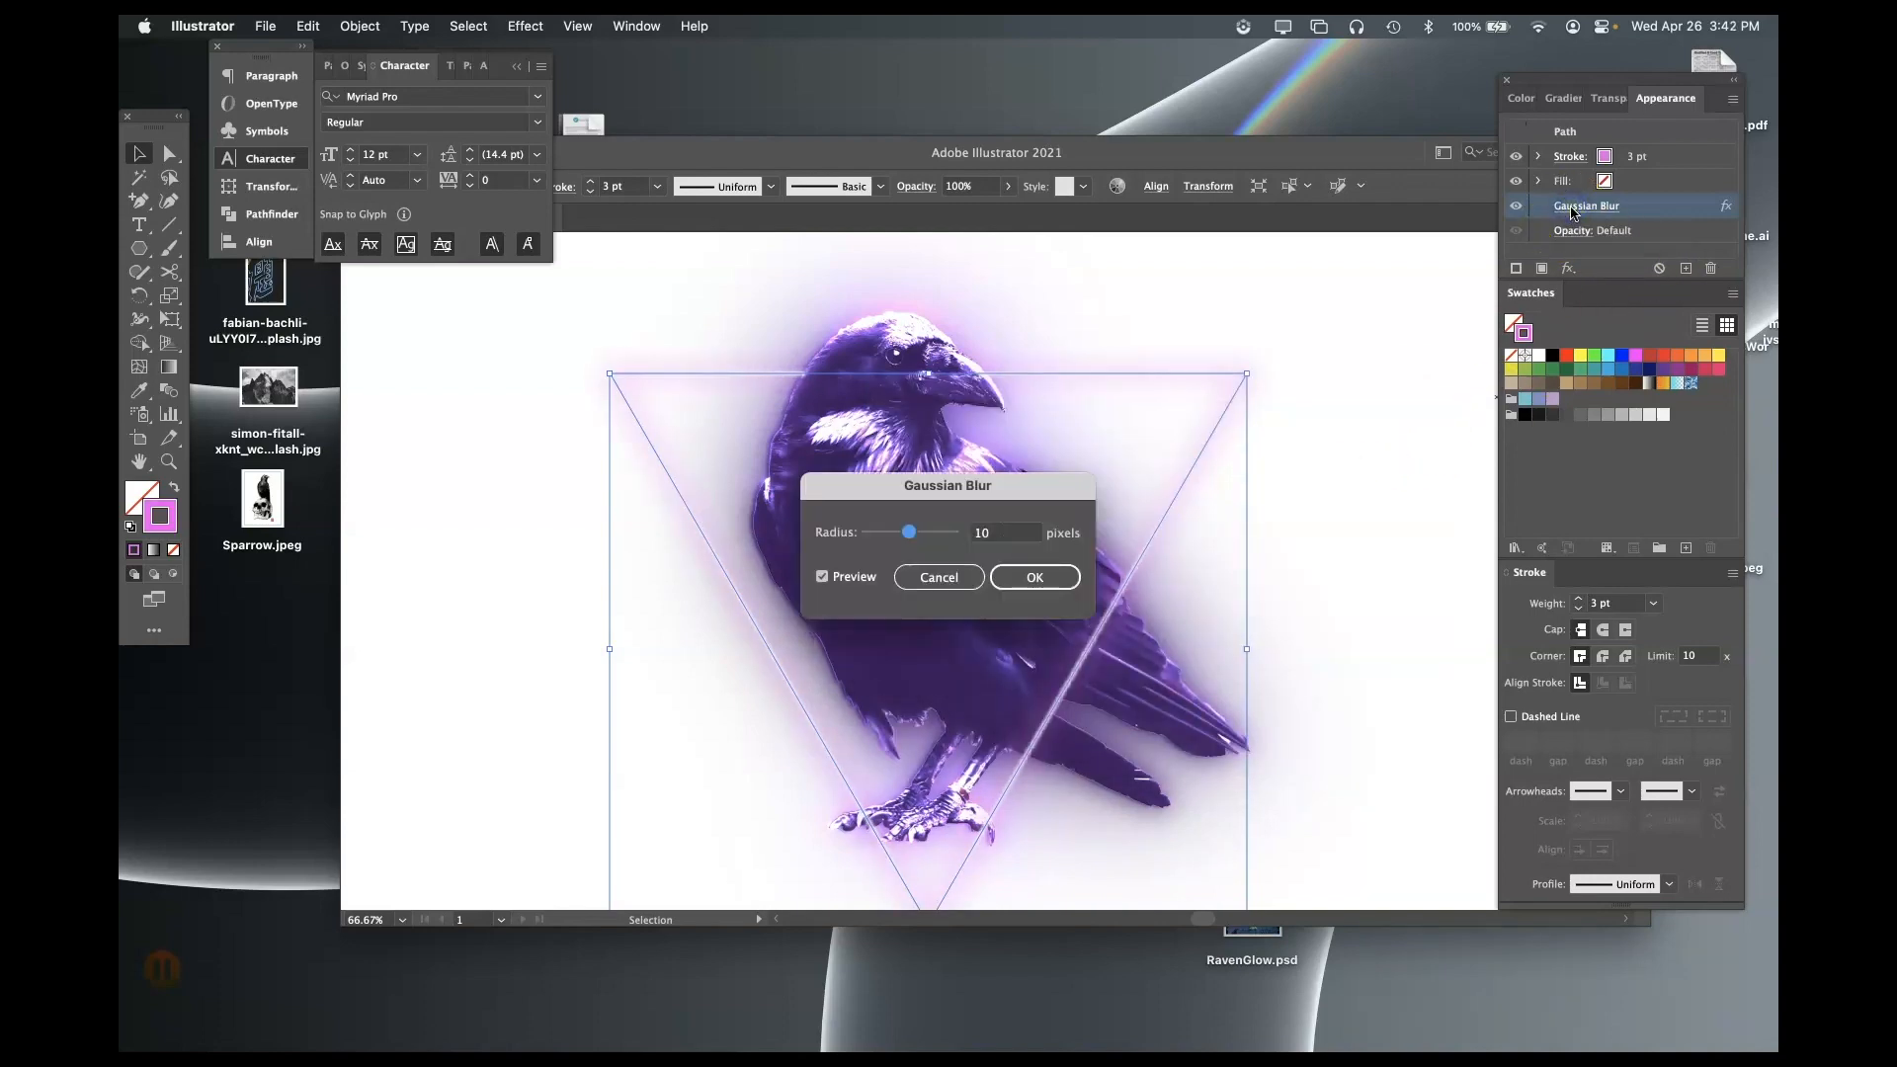
{"action": "left_click", "coordinate": [908, 539]}
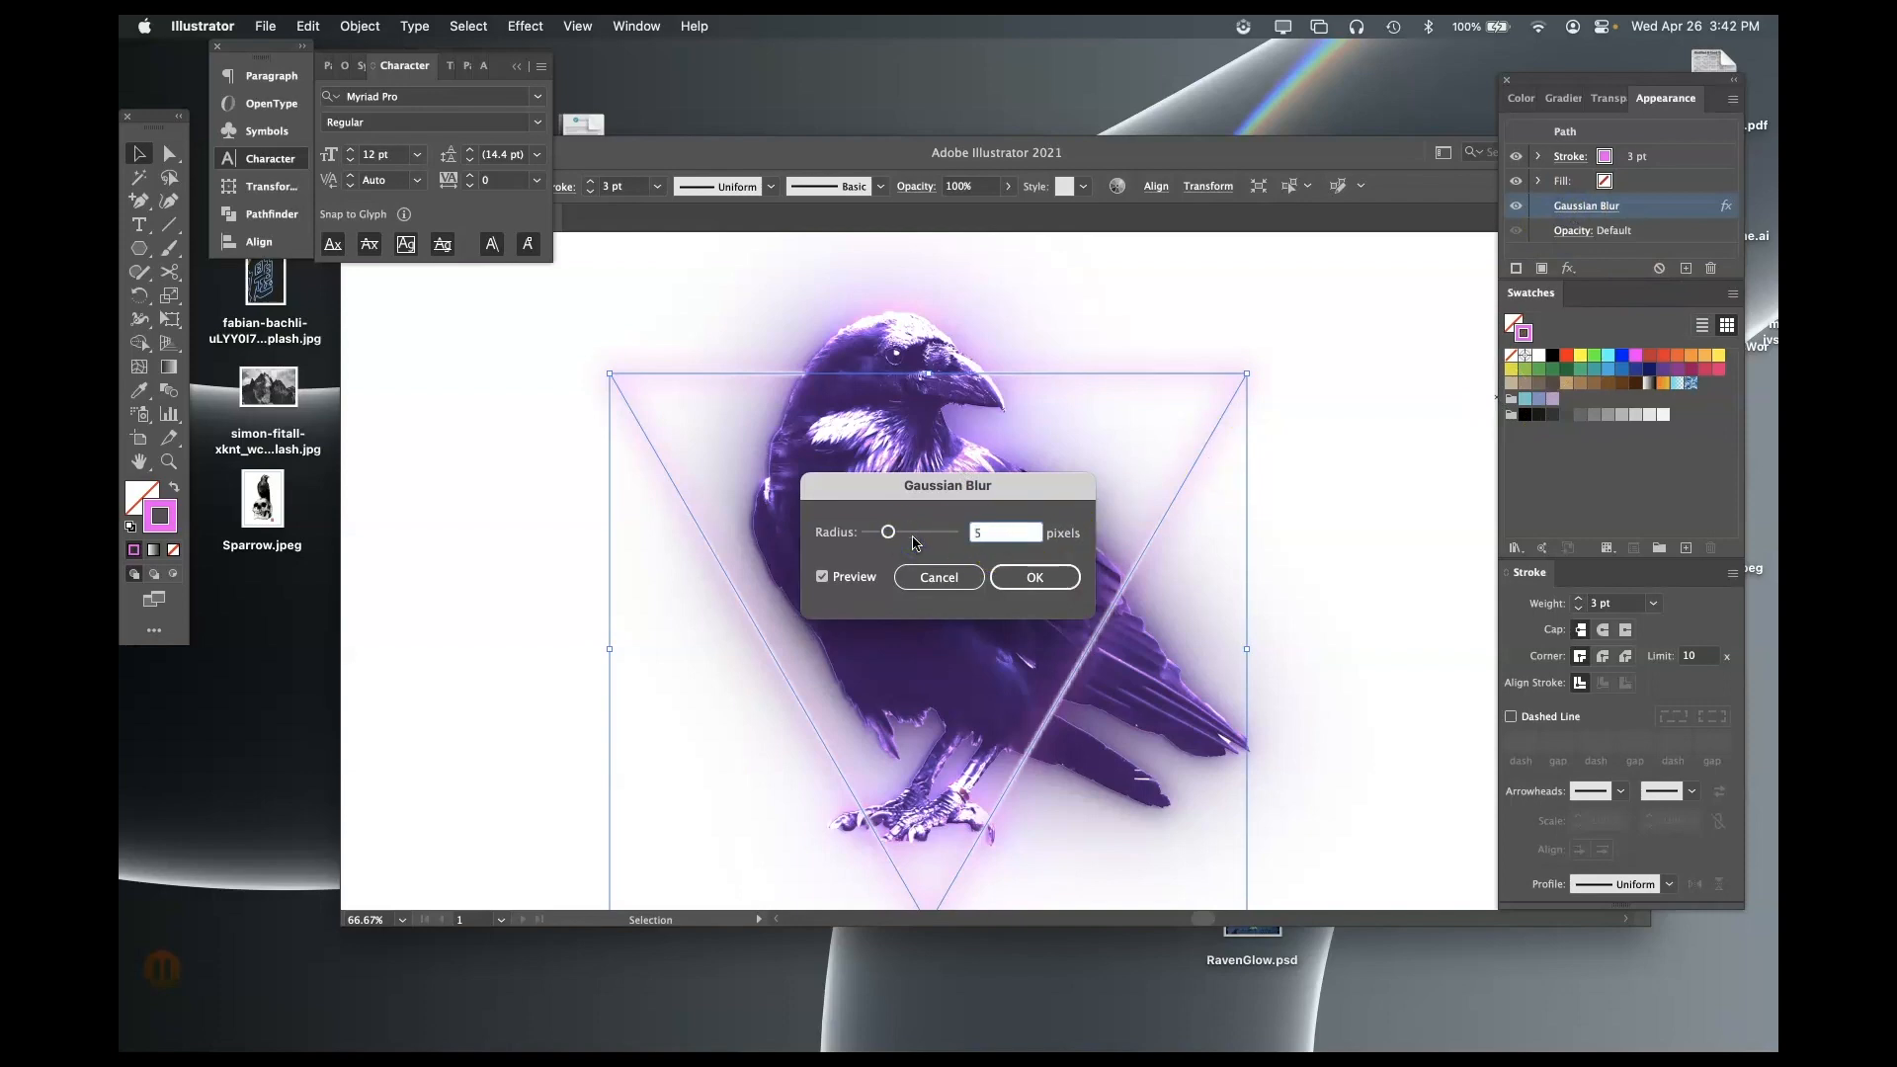
{"action": "key", "text": "Return"}
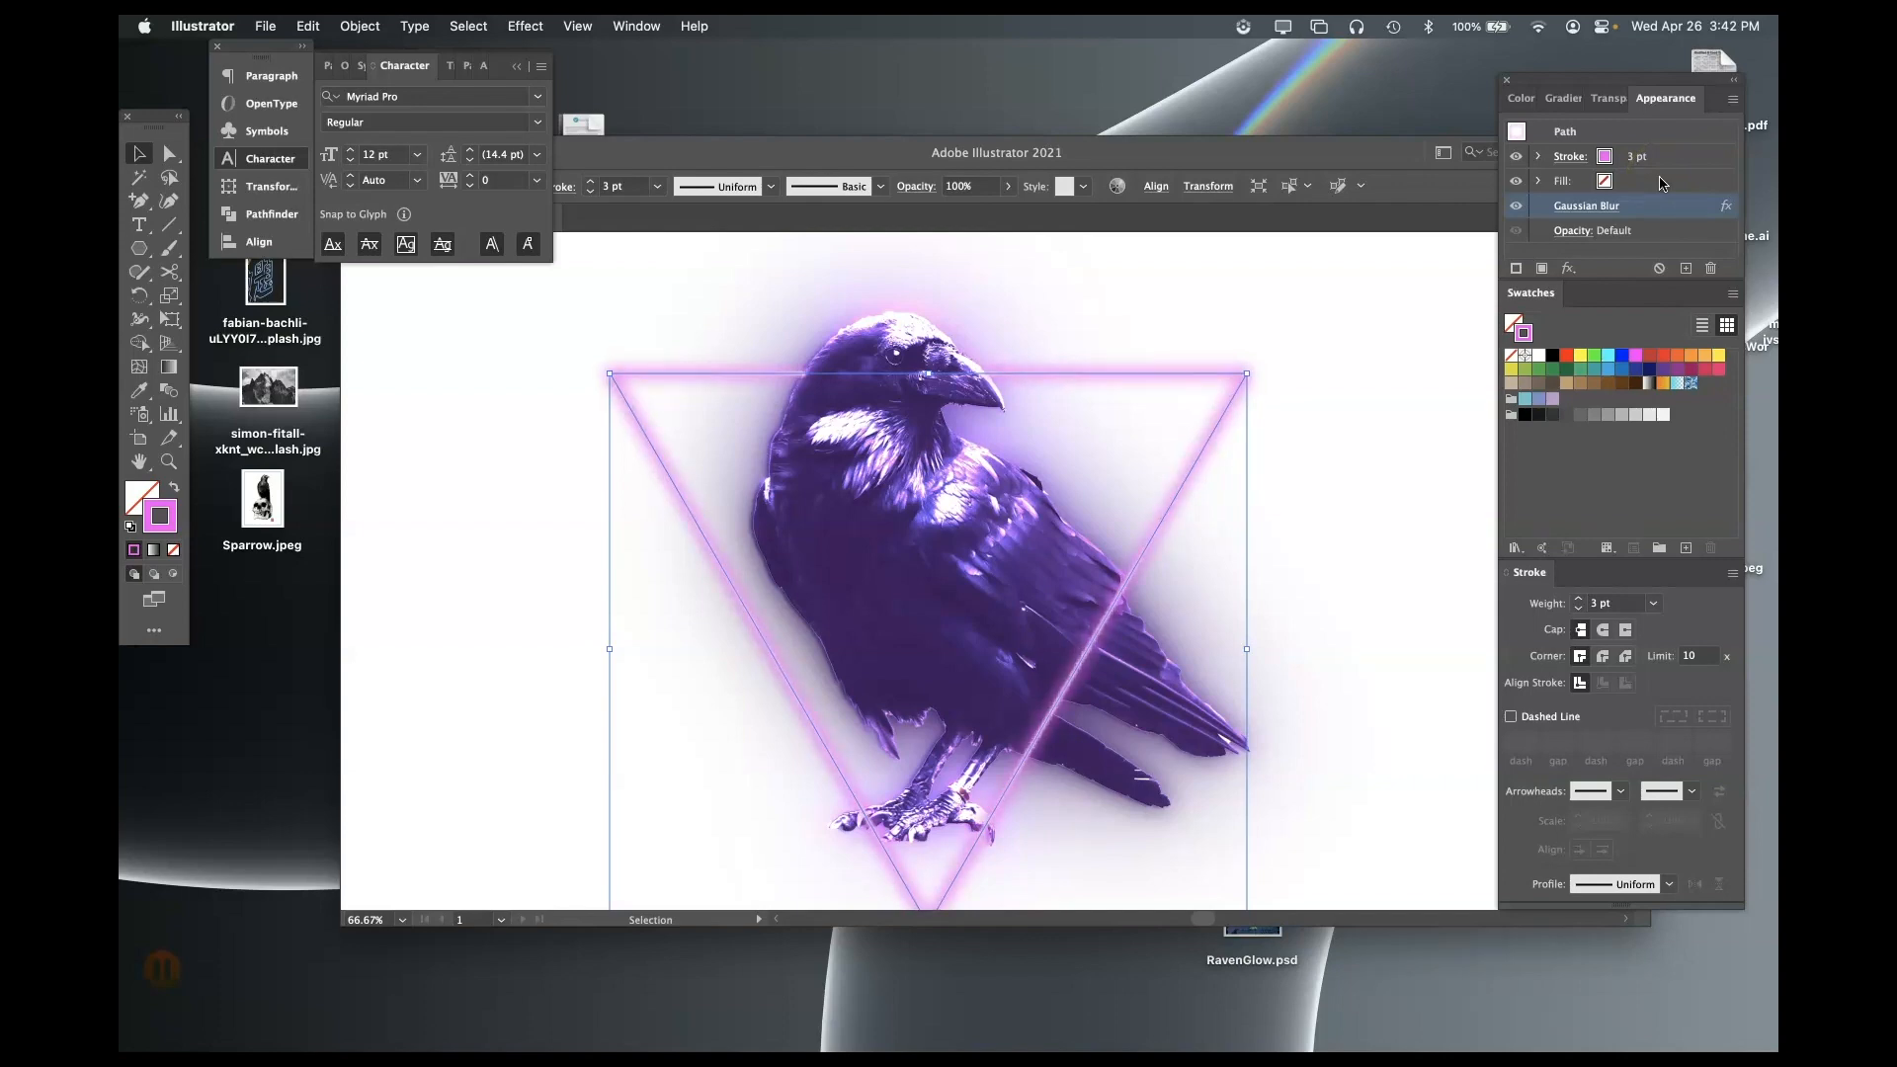
- Set the selected pink triangle's Gaussian Blur radius to 20 pixels and deselect the triangle
{"action": "left_click", "coordinate": [1587, 205]}
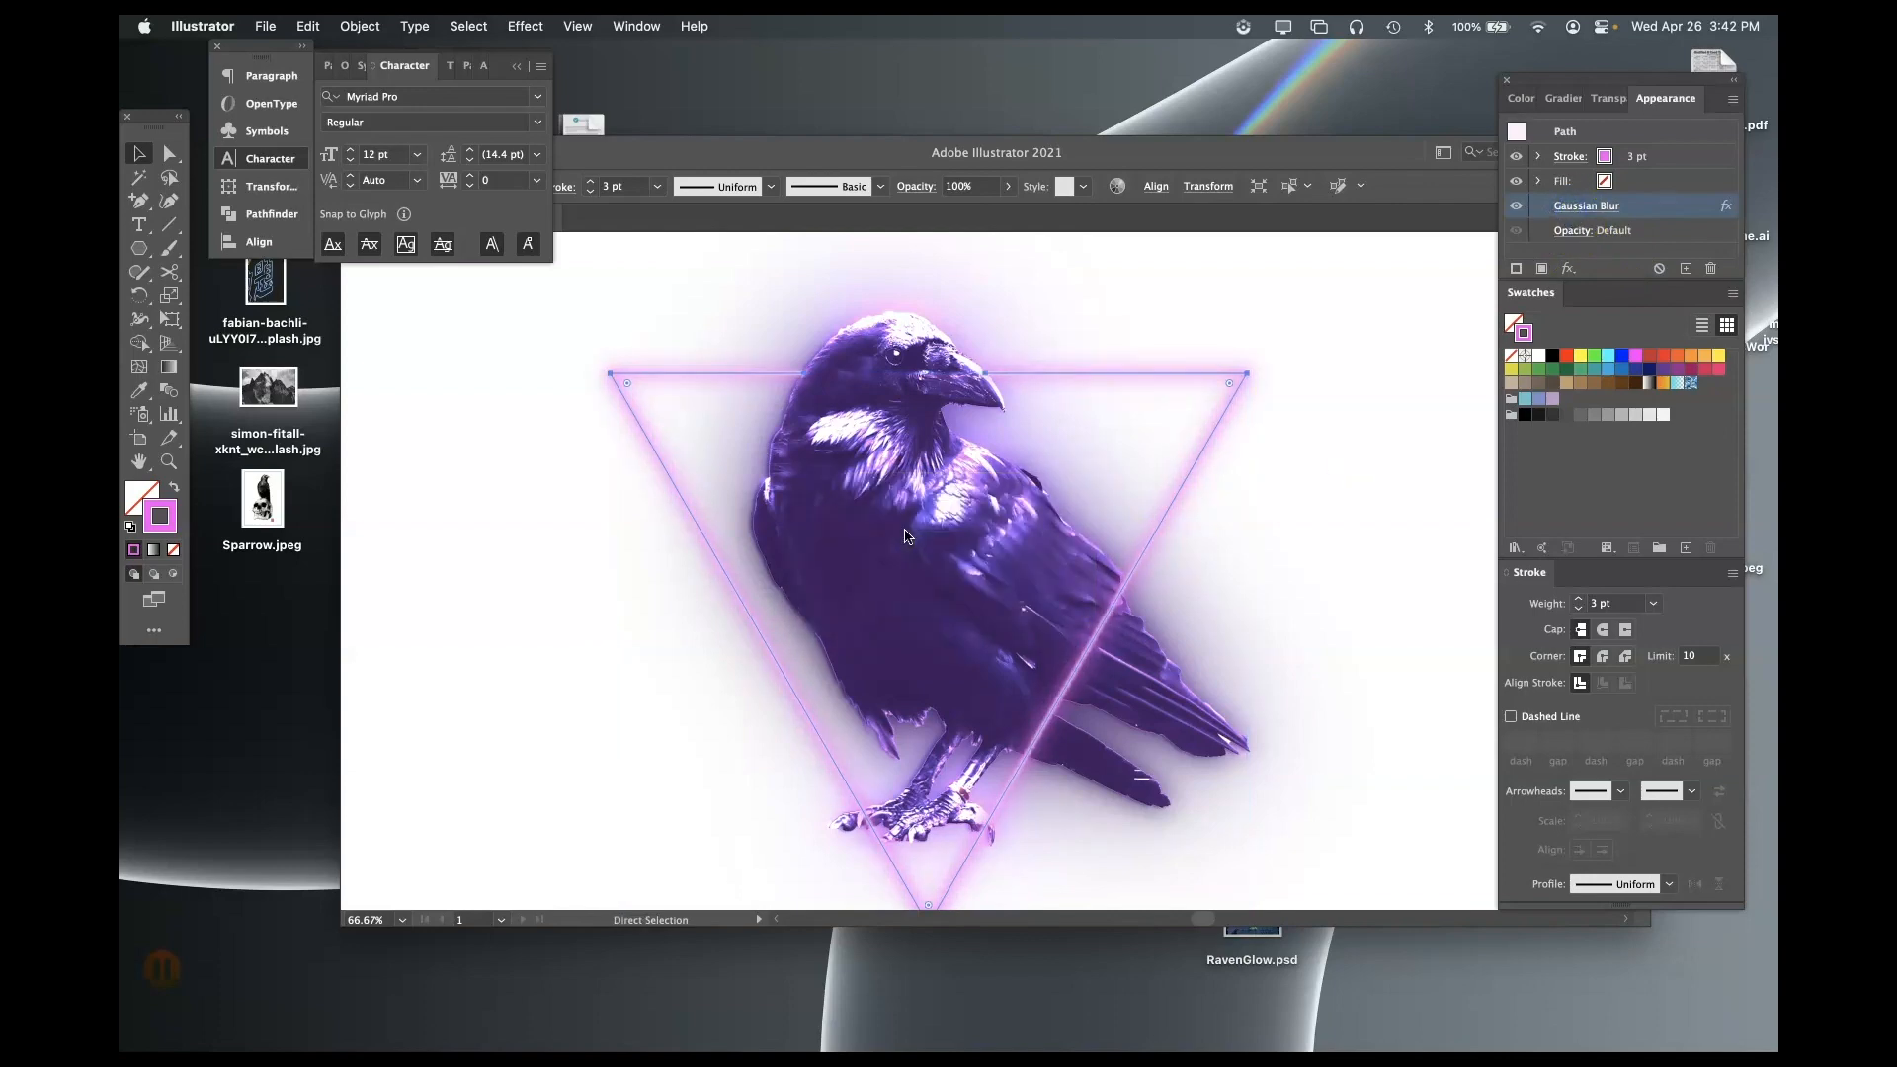
{"action": "left_click", "coordinate": [1581, 205]}
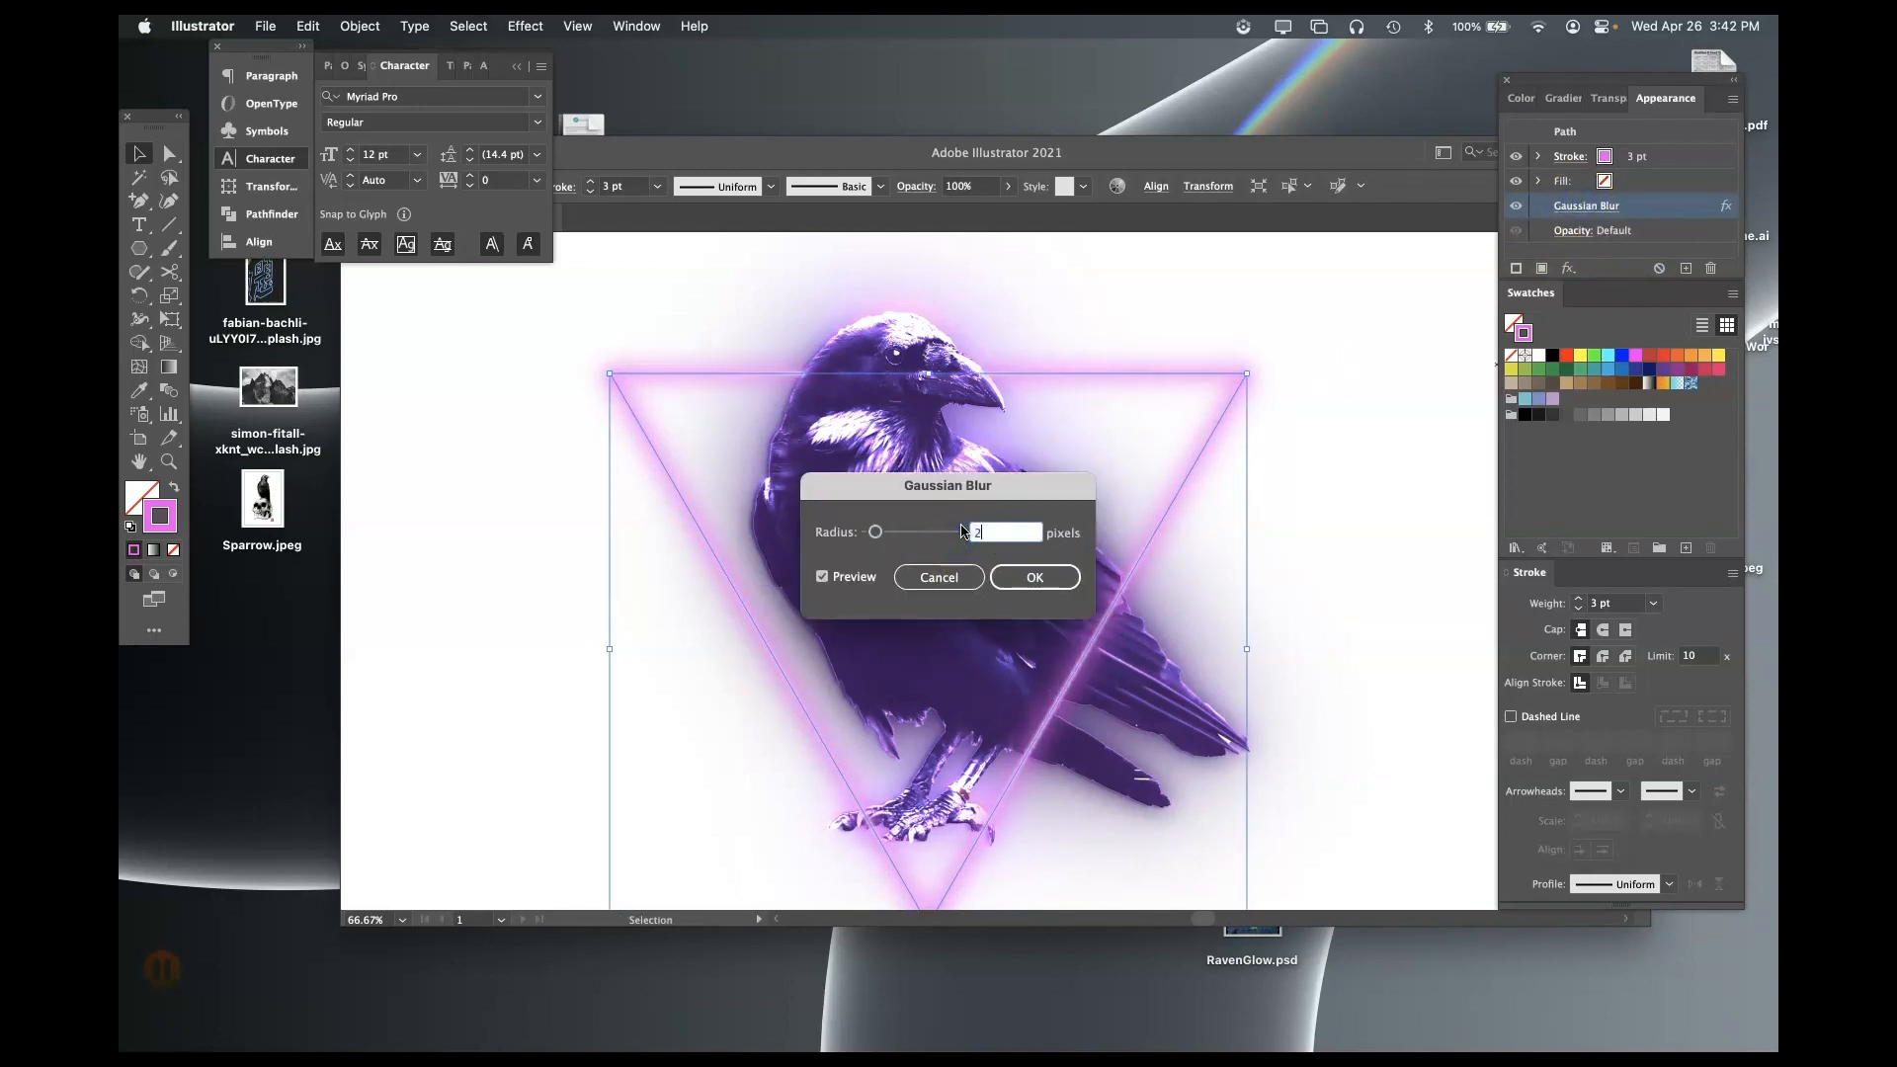
{"action": "type", "text": "2"}
{"action": "key", "text": "Return"}
{"action": "key", "text": "super"}
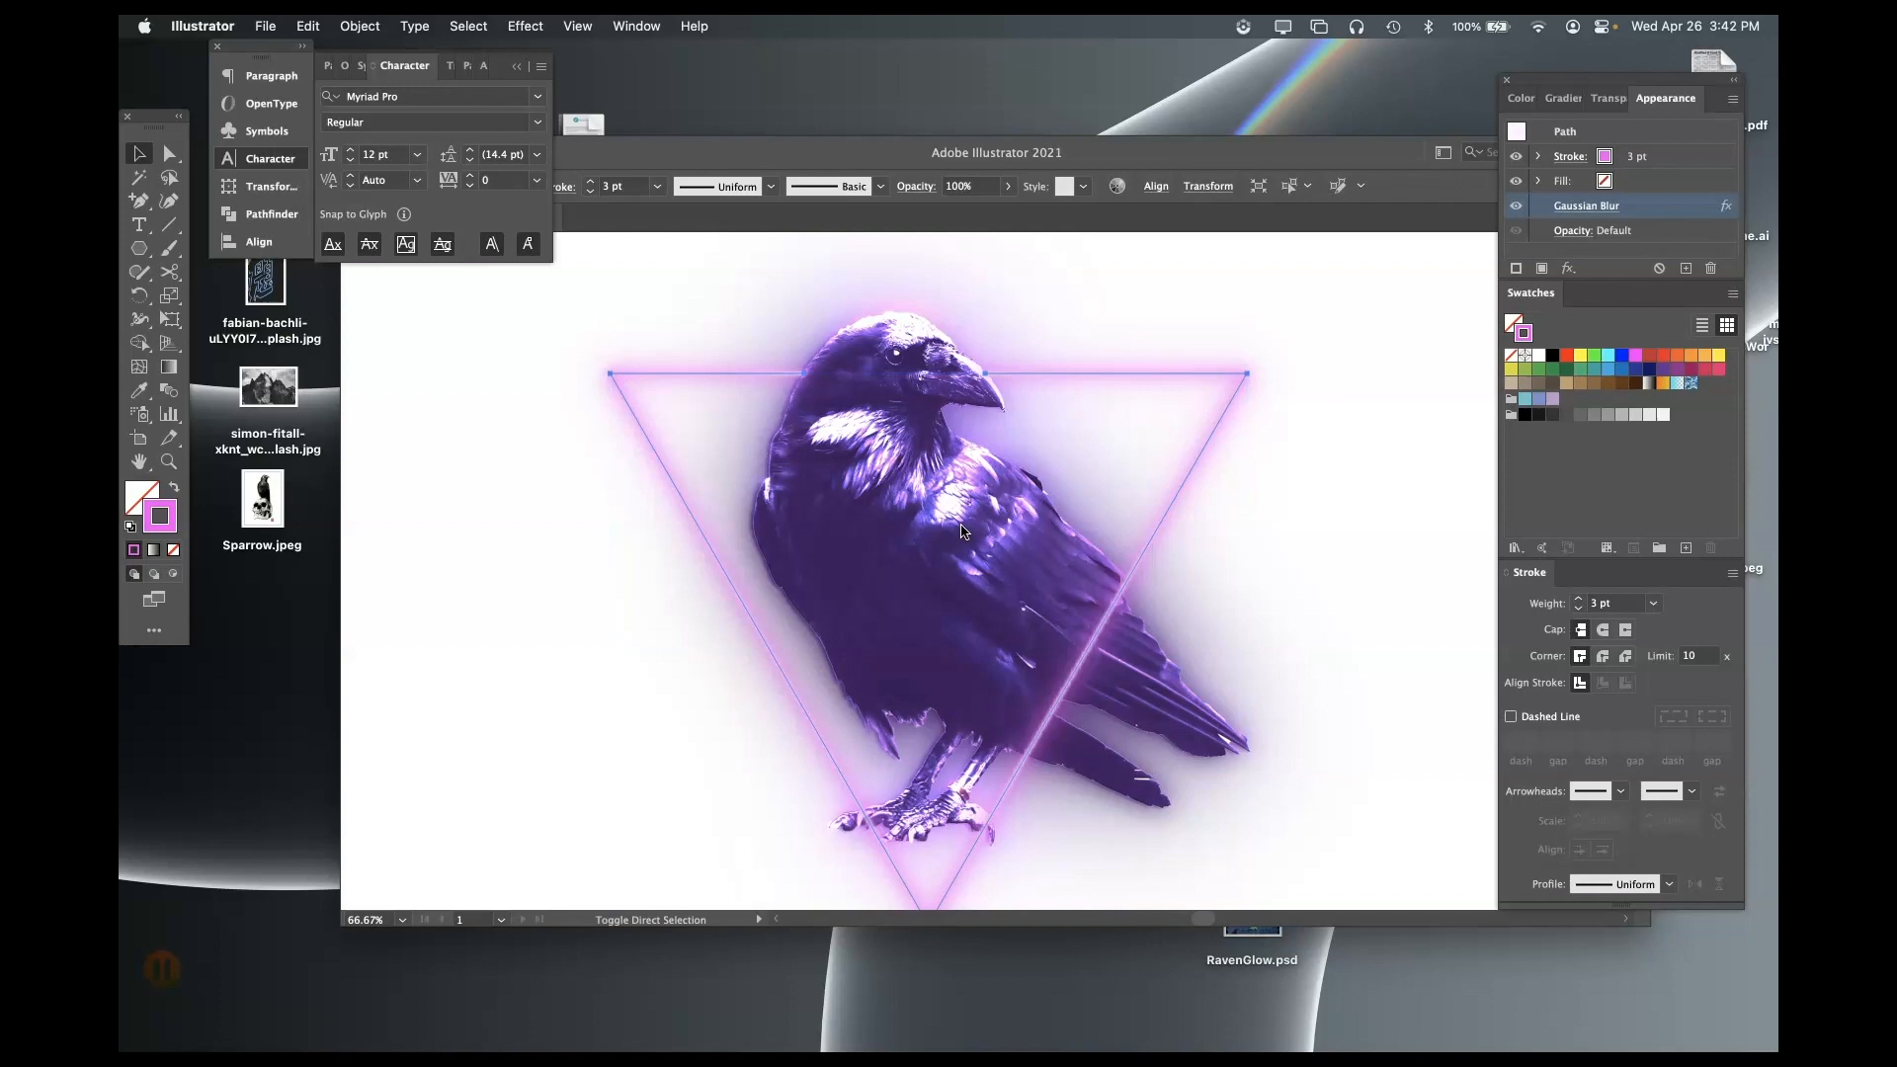
{"action": "left_click", "coordinate": [1393, 301]}
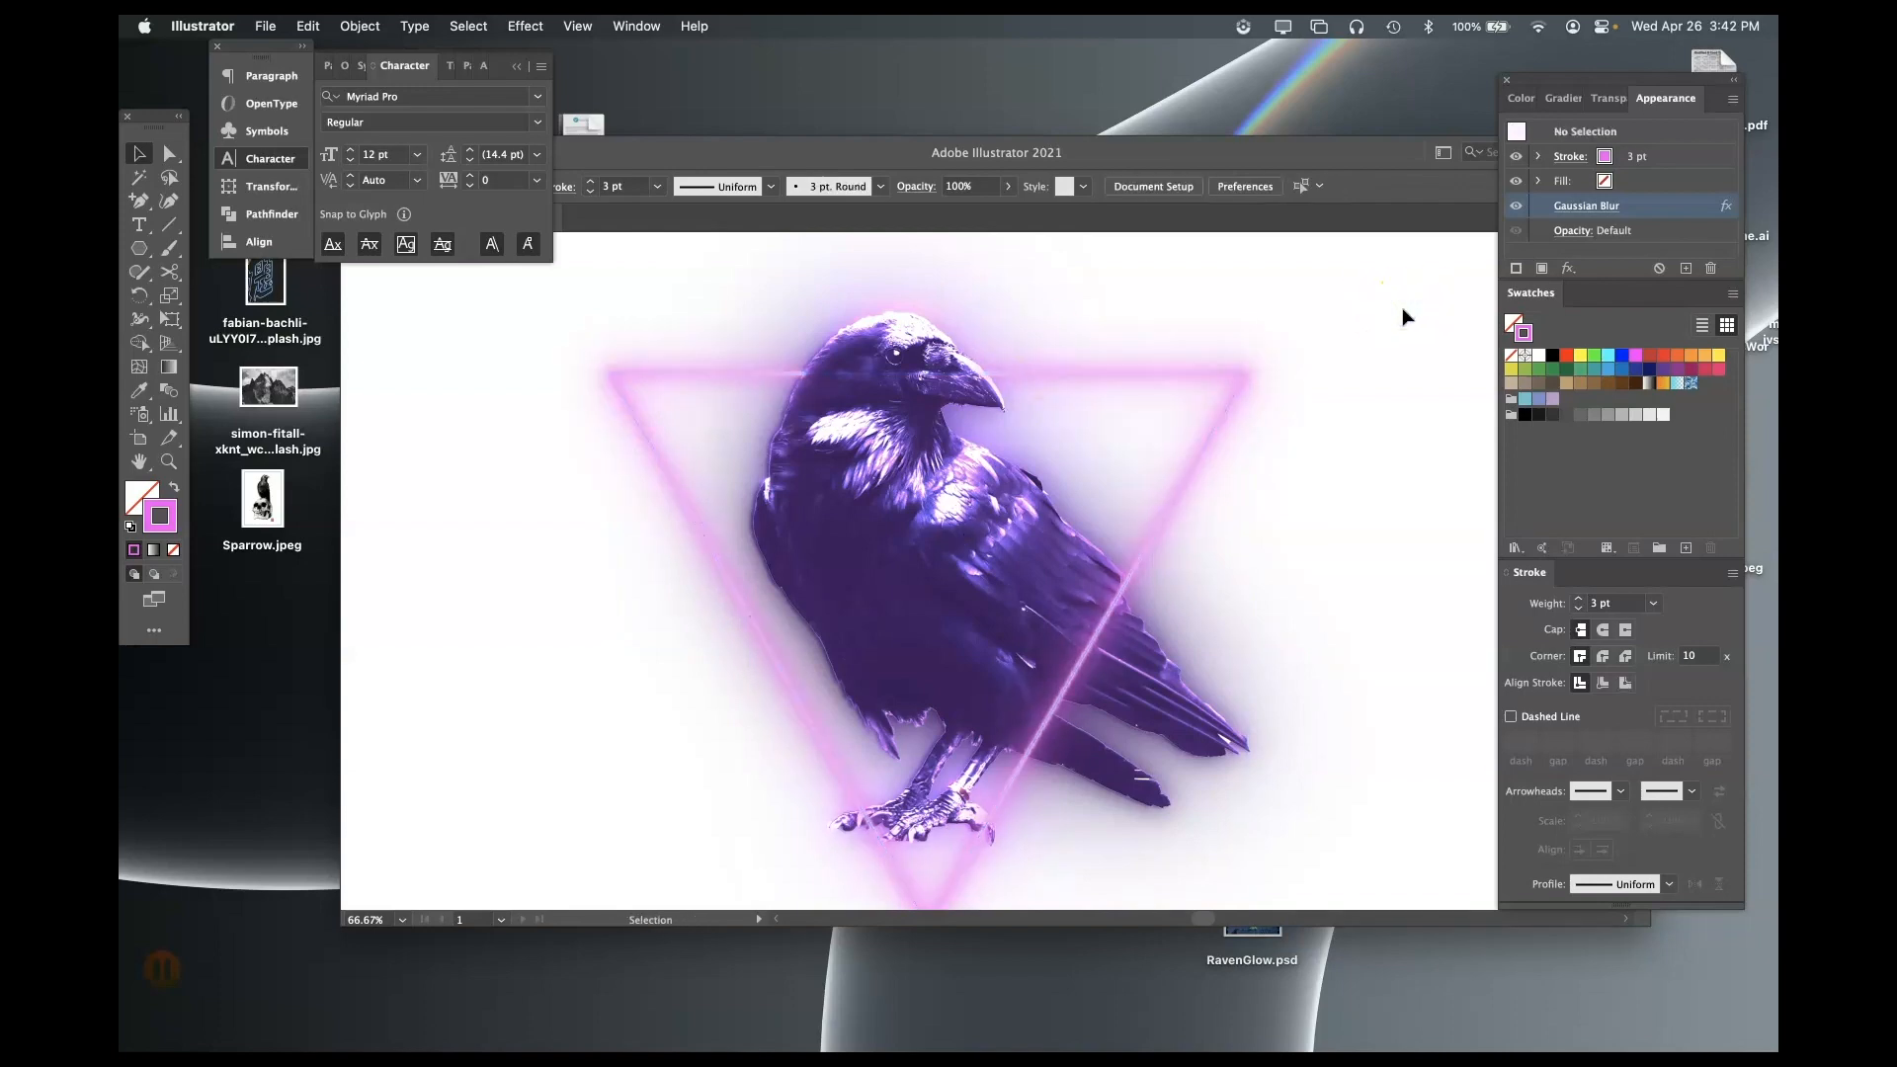
- Try a 40 pixel Gaussian Blur radius with nothing selected, and undo the last change
{"action": "left_click", "coordinate": [1590, 207]}
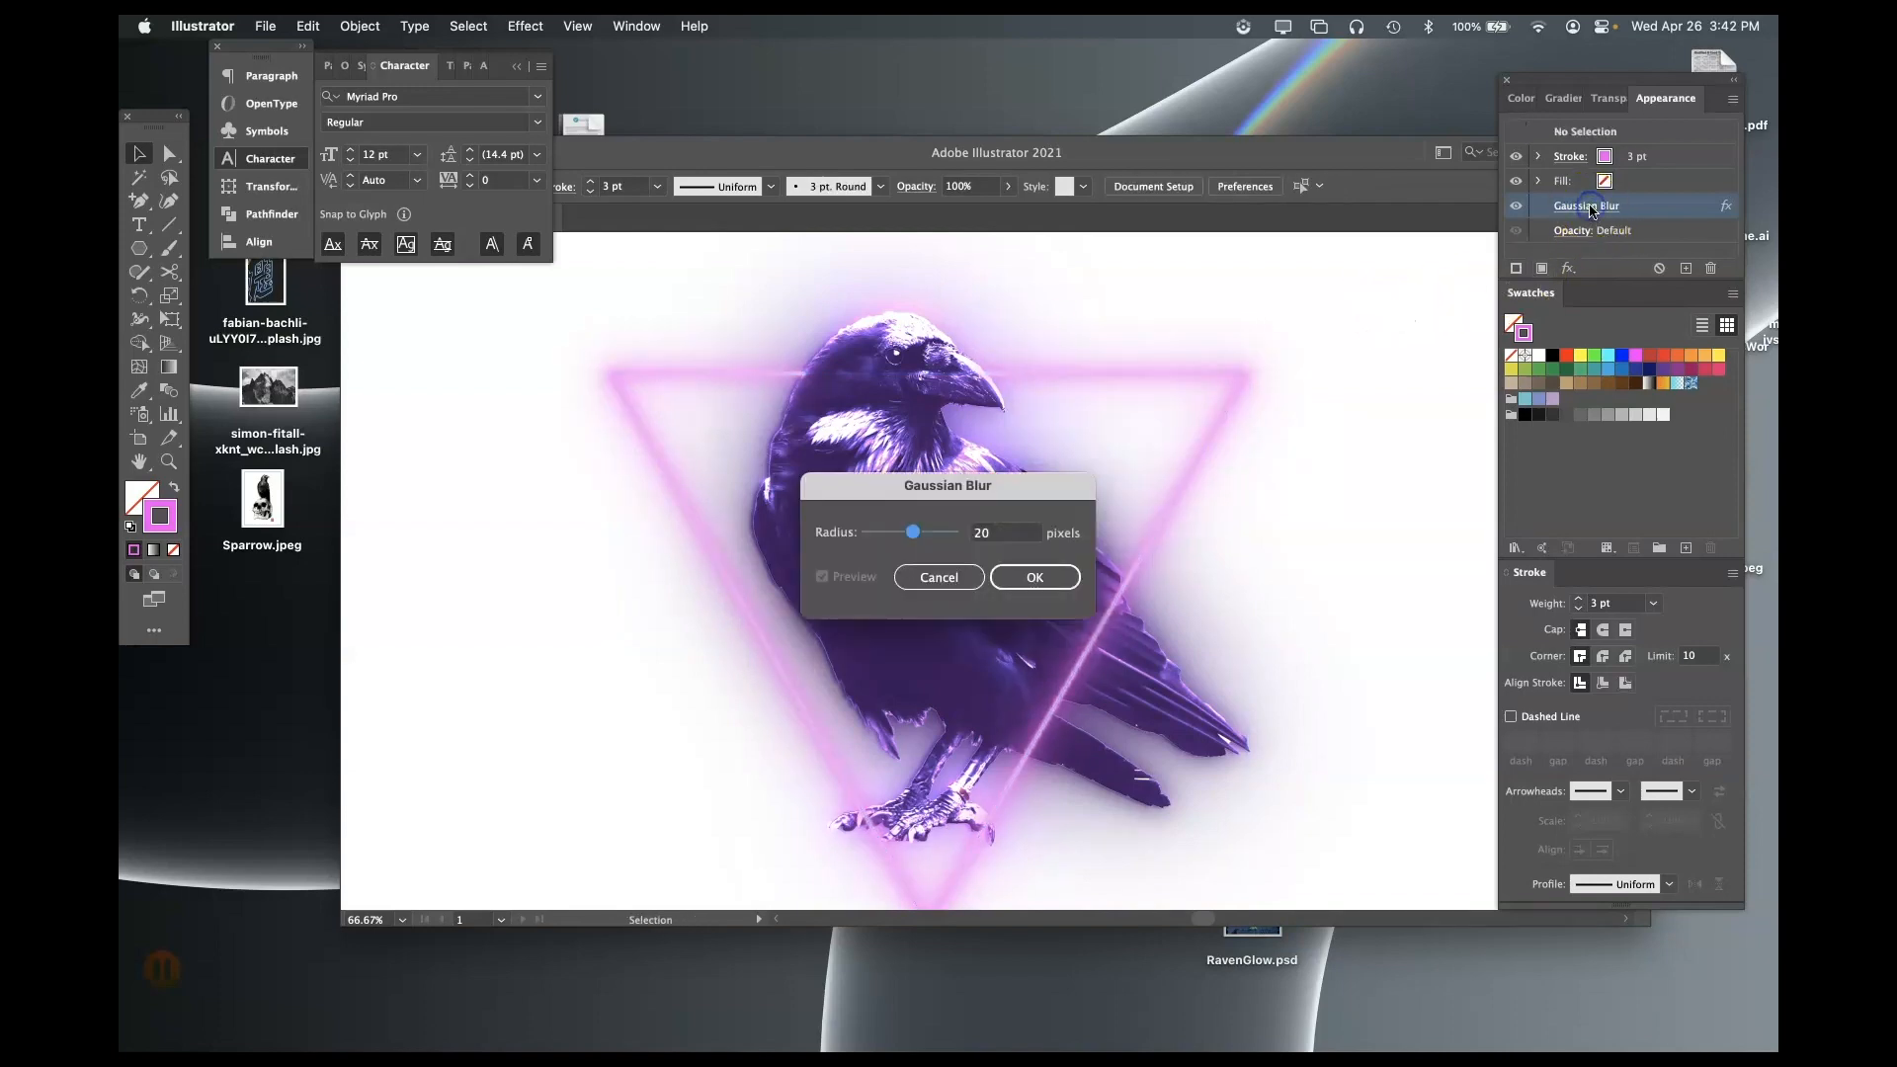
{"action": "left_click", "coordinate": [945, 545]}
{"action": "type", "text": "40"}
{"action": "key", "text": "Return"}
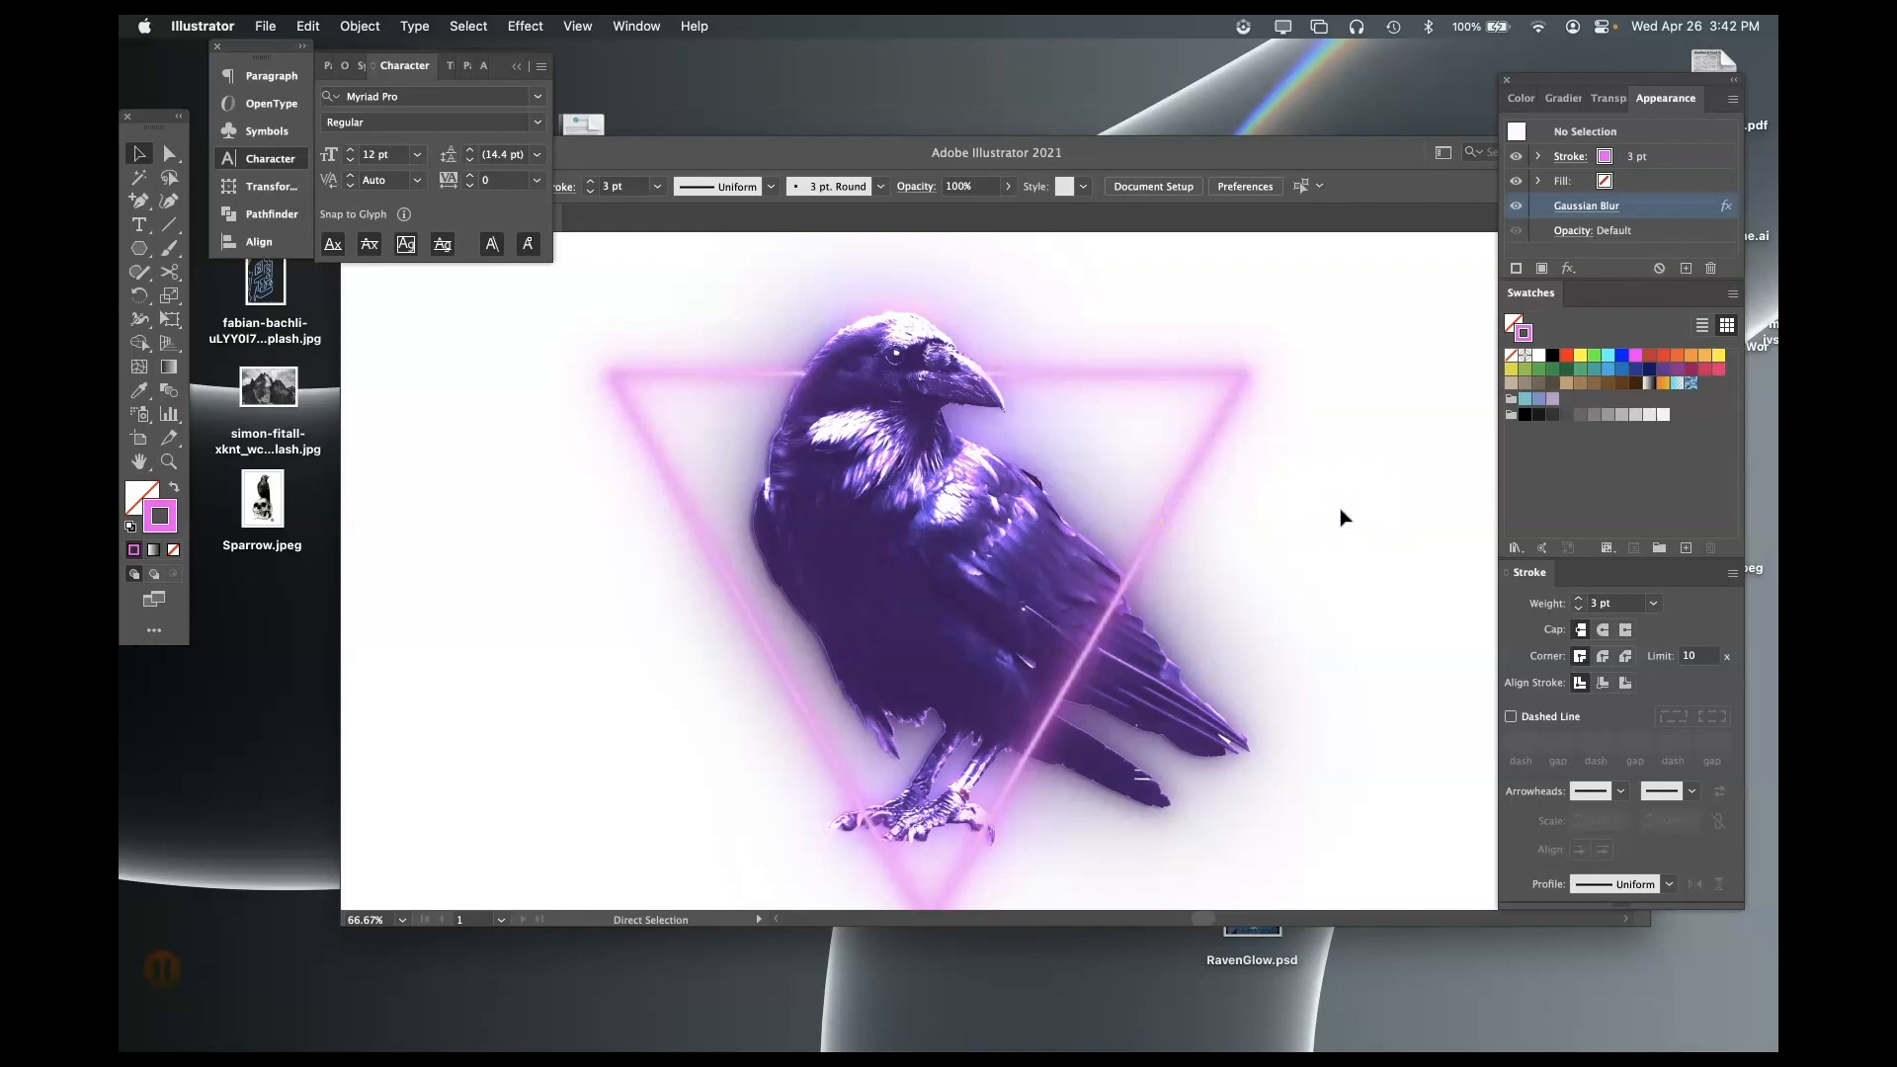
{"action": "key", "text": "super+minus"}
{"action": "key", "text": "super+minus"}
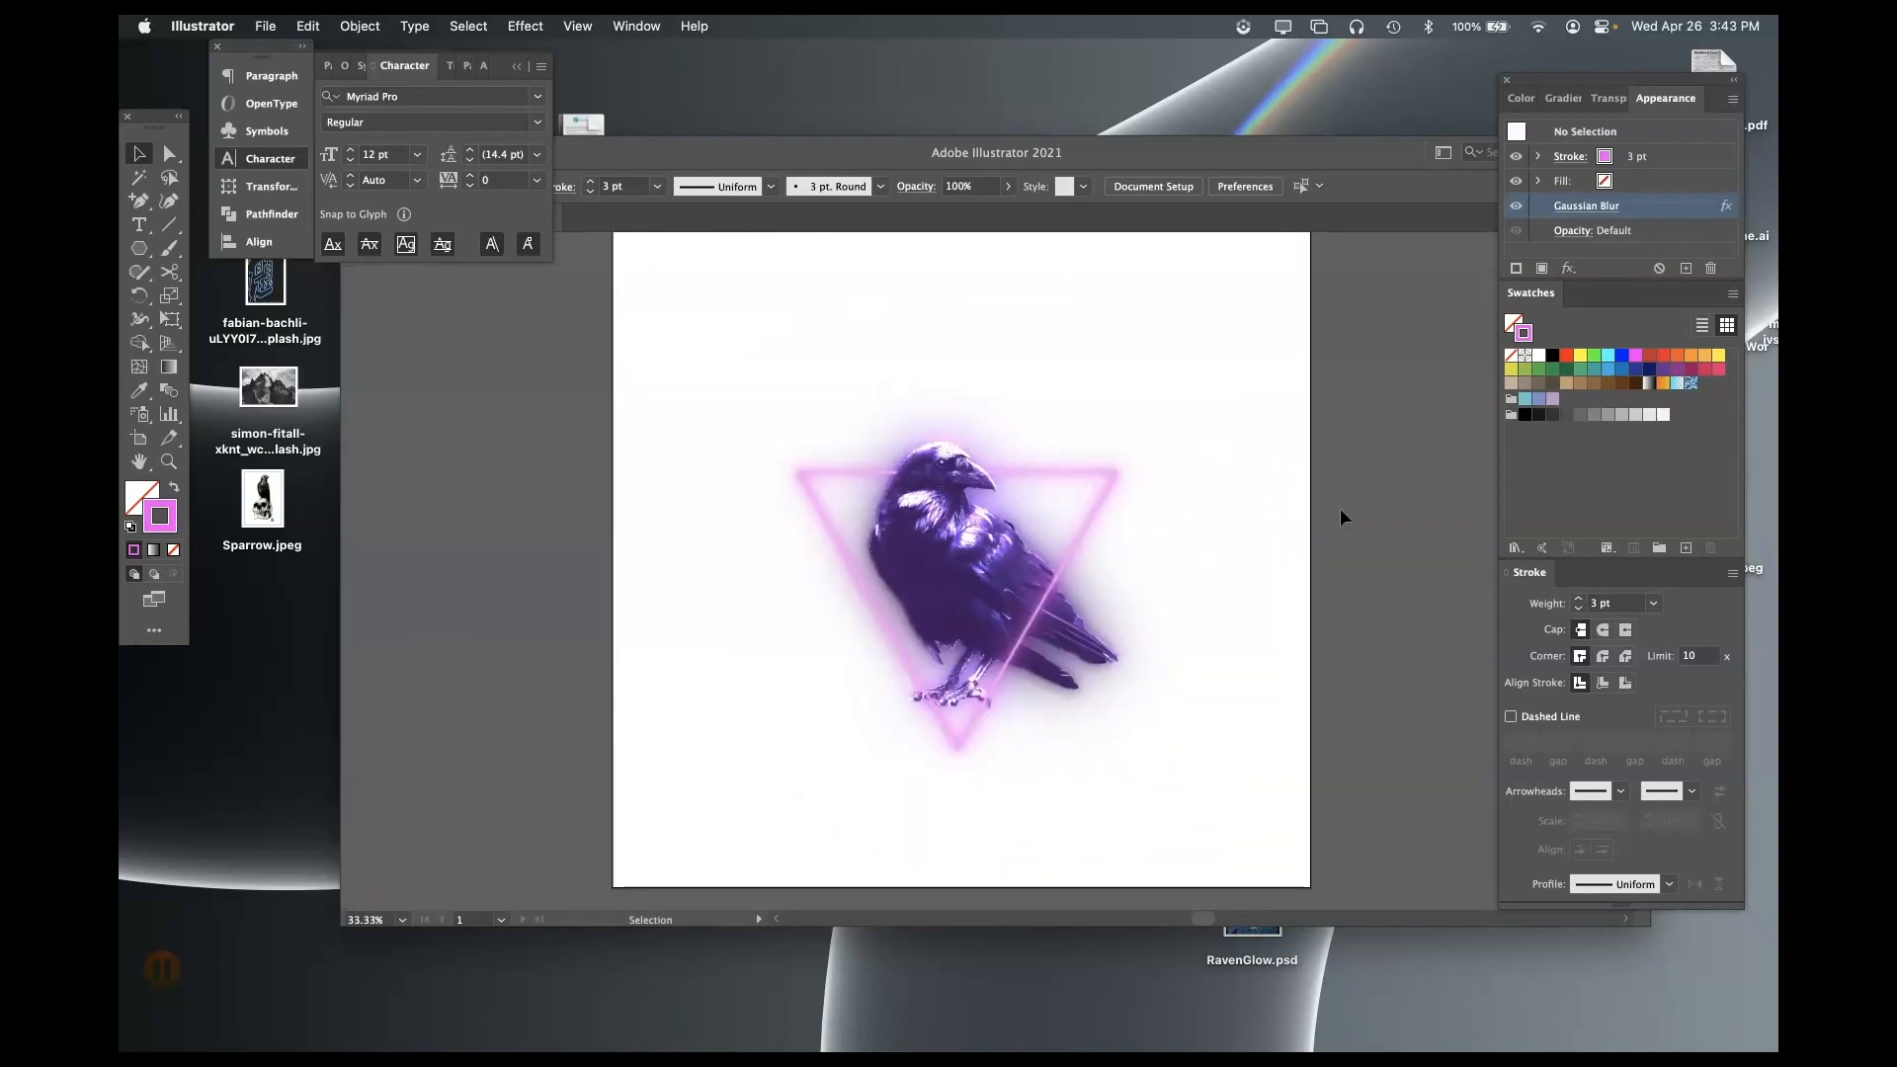
{"action": "key", "text": "super+equal"}
{"action": "key", "text": "super+equal"}
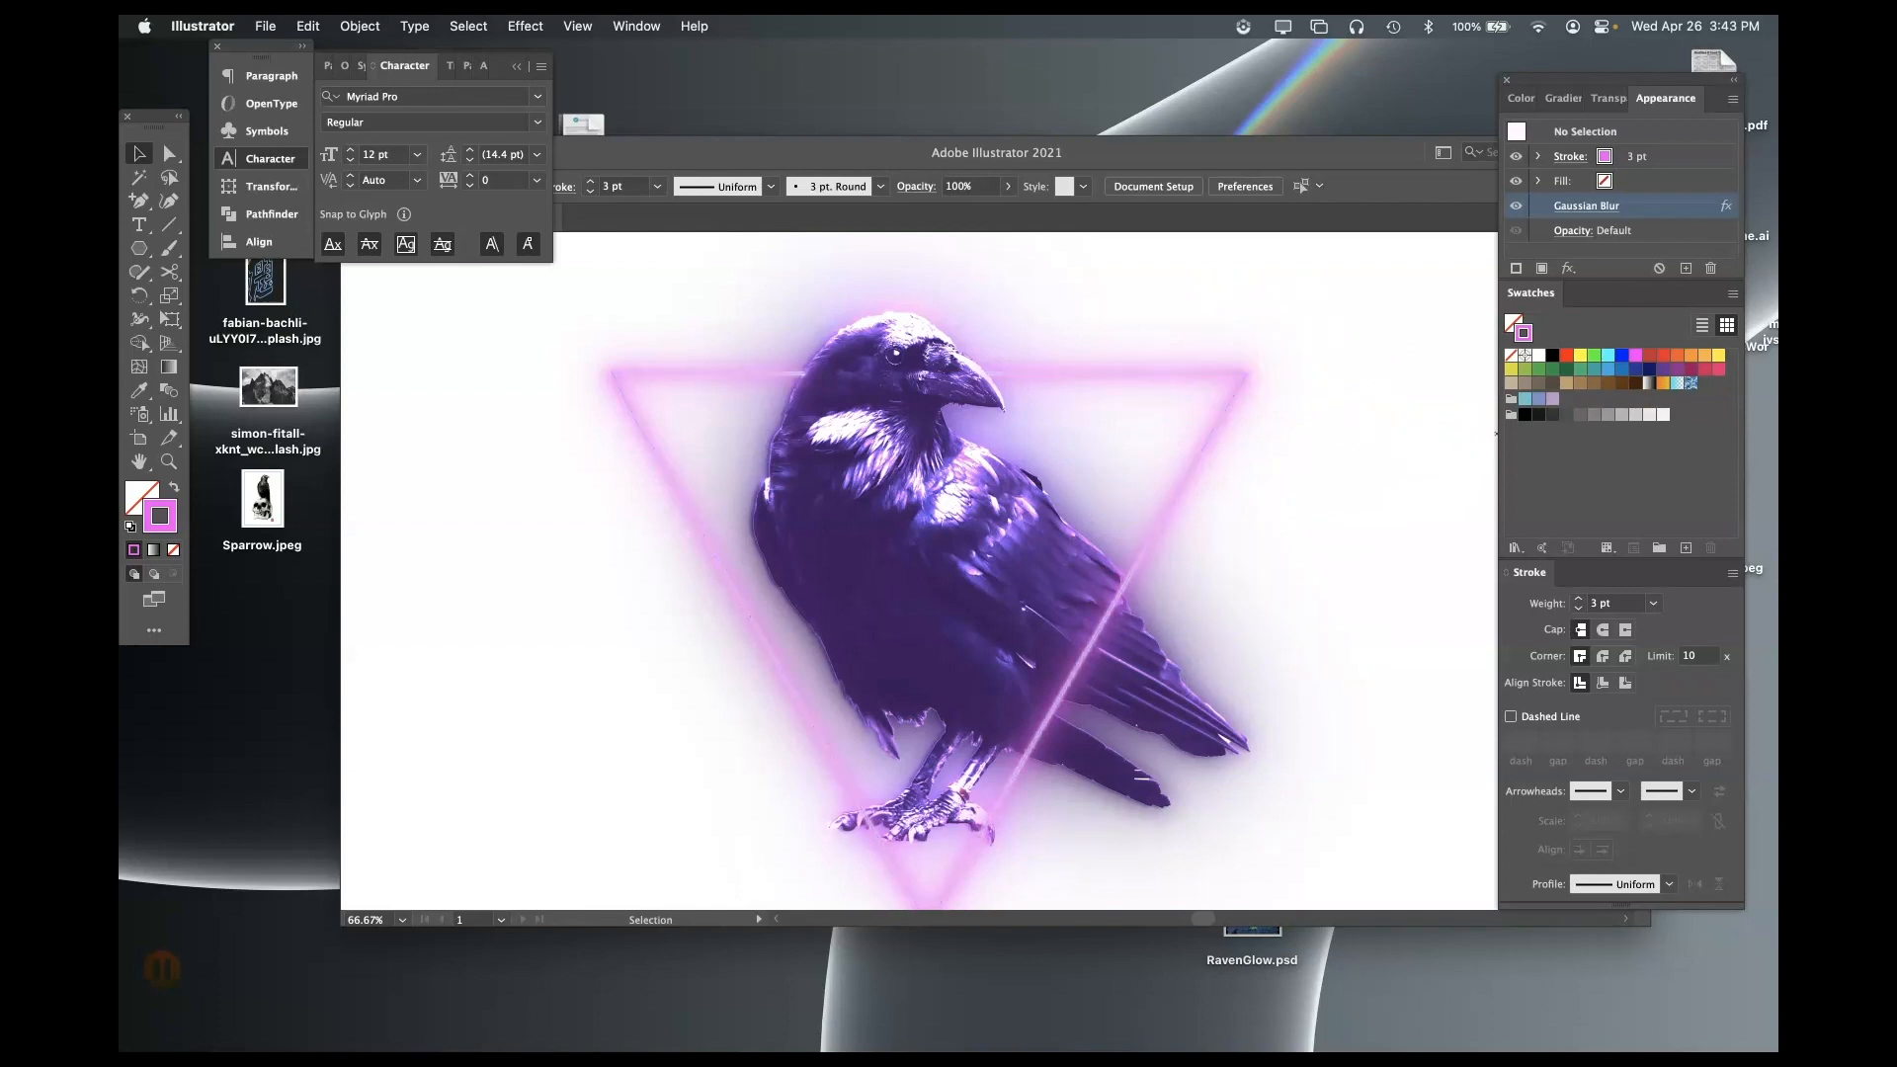
{"action": "key", "text": "super+z"}
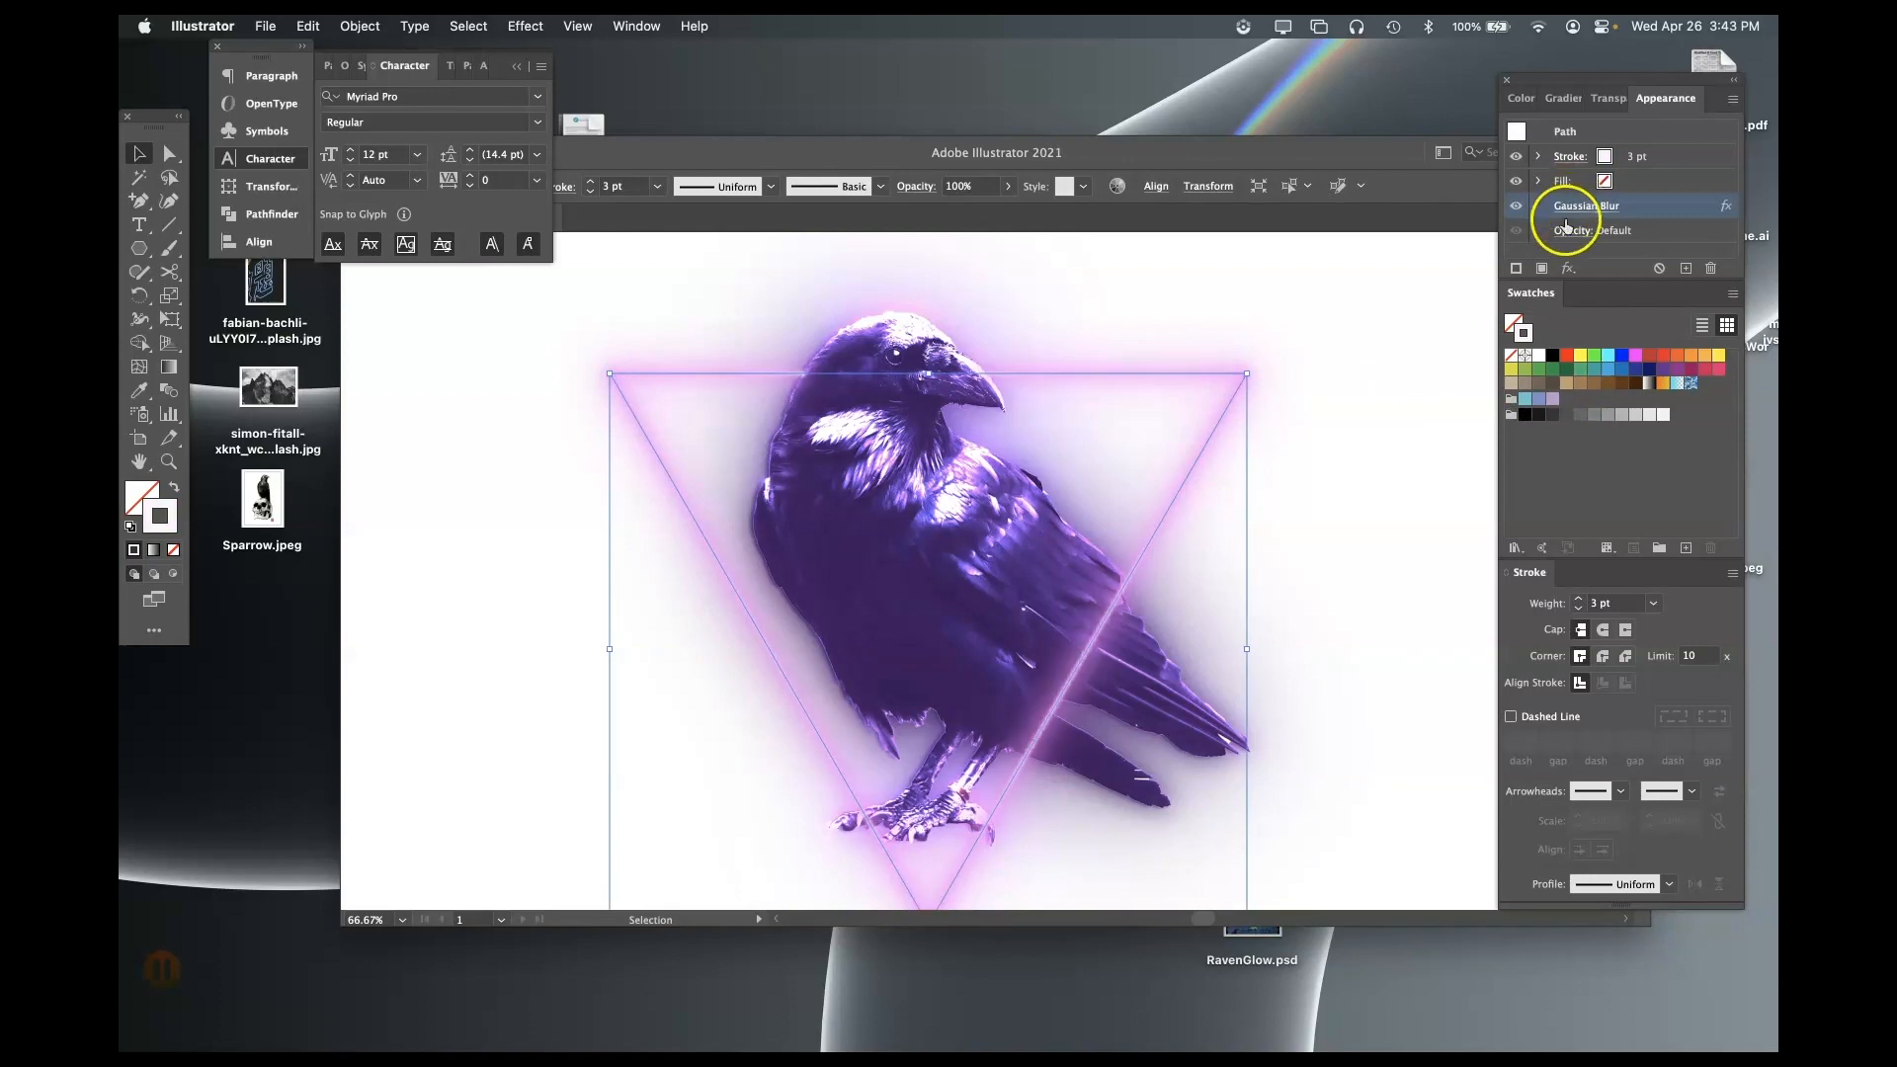
- Remove the Gaussian Blur effect from the selected near-white triangle and deselect it
{"action": "left_click", "coordinate": [1710, 268]}
{"action": "left_click", "coordinate": [1368, 446]}
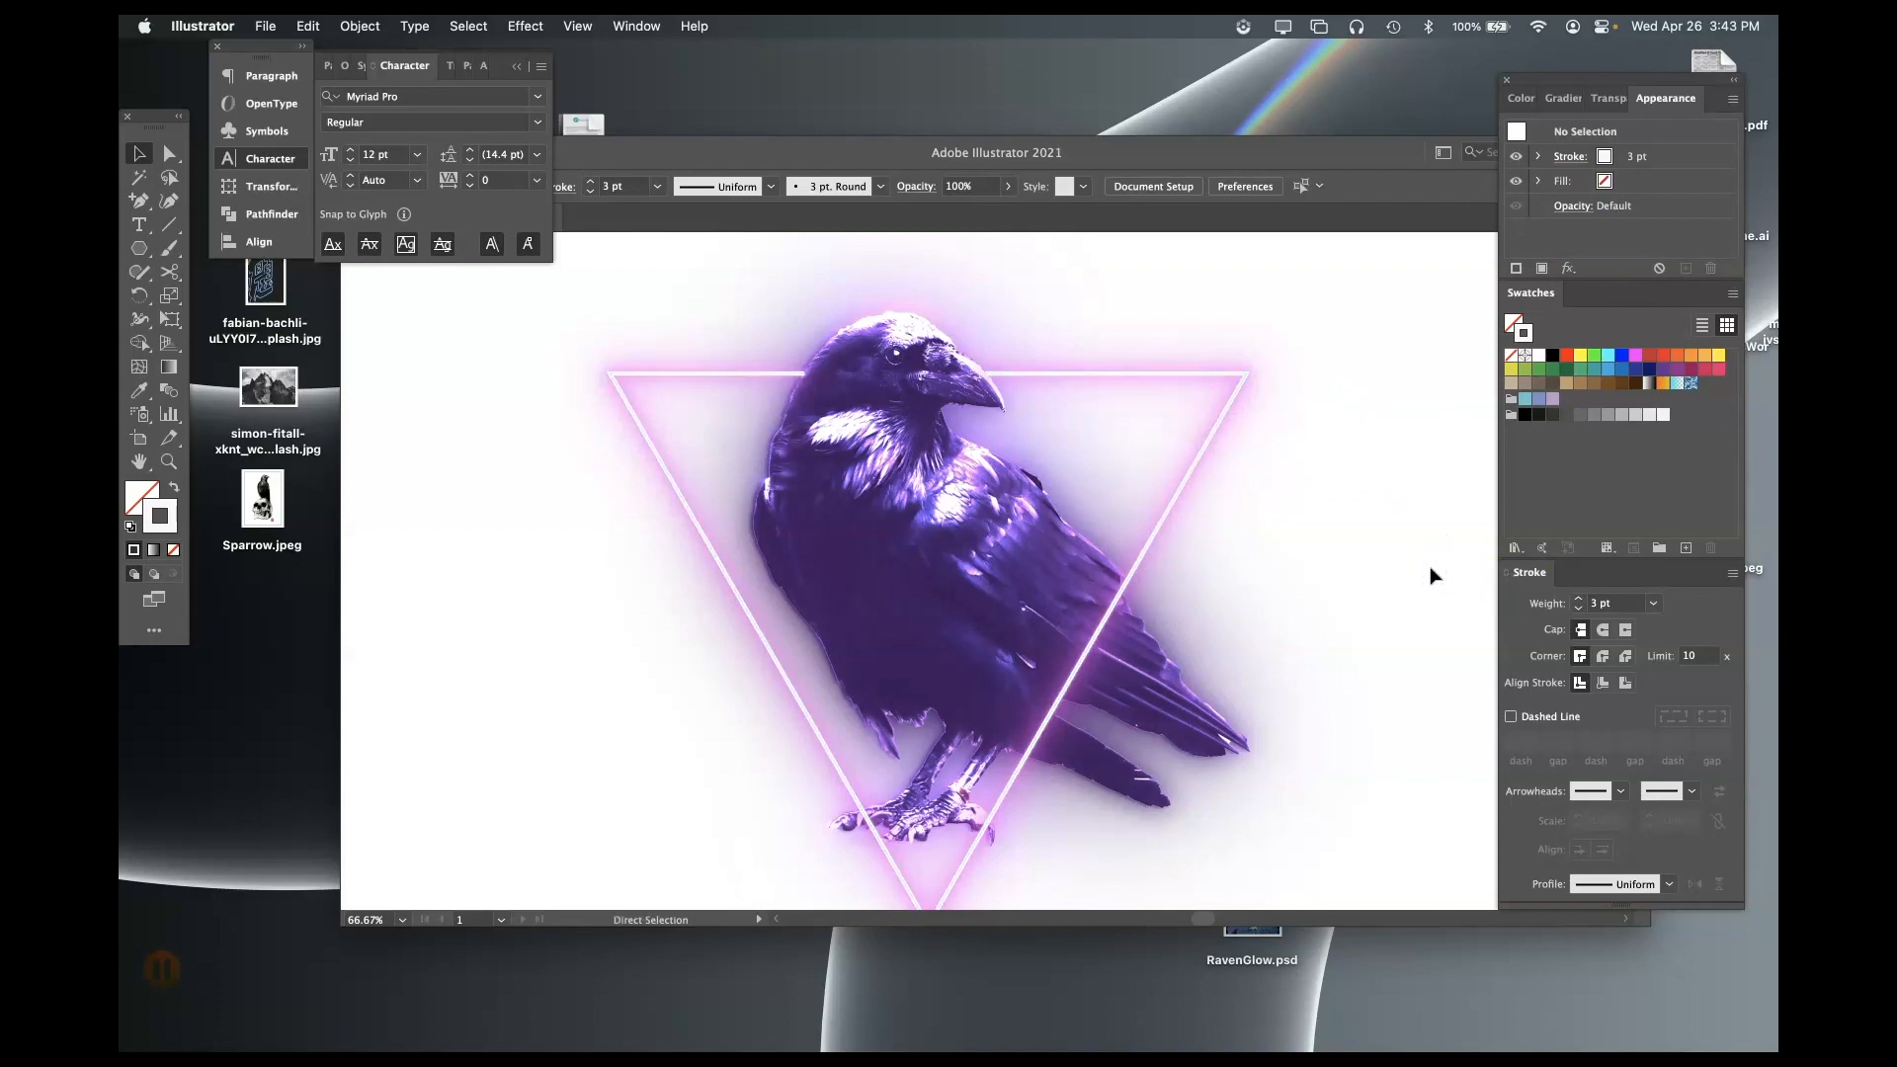
- Add the point text "Unkown Royal" above the raven
{"action": "key", "text": "super+minus"}
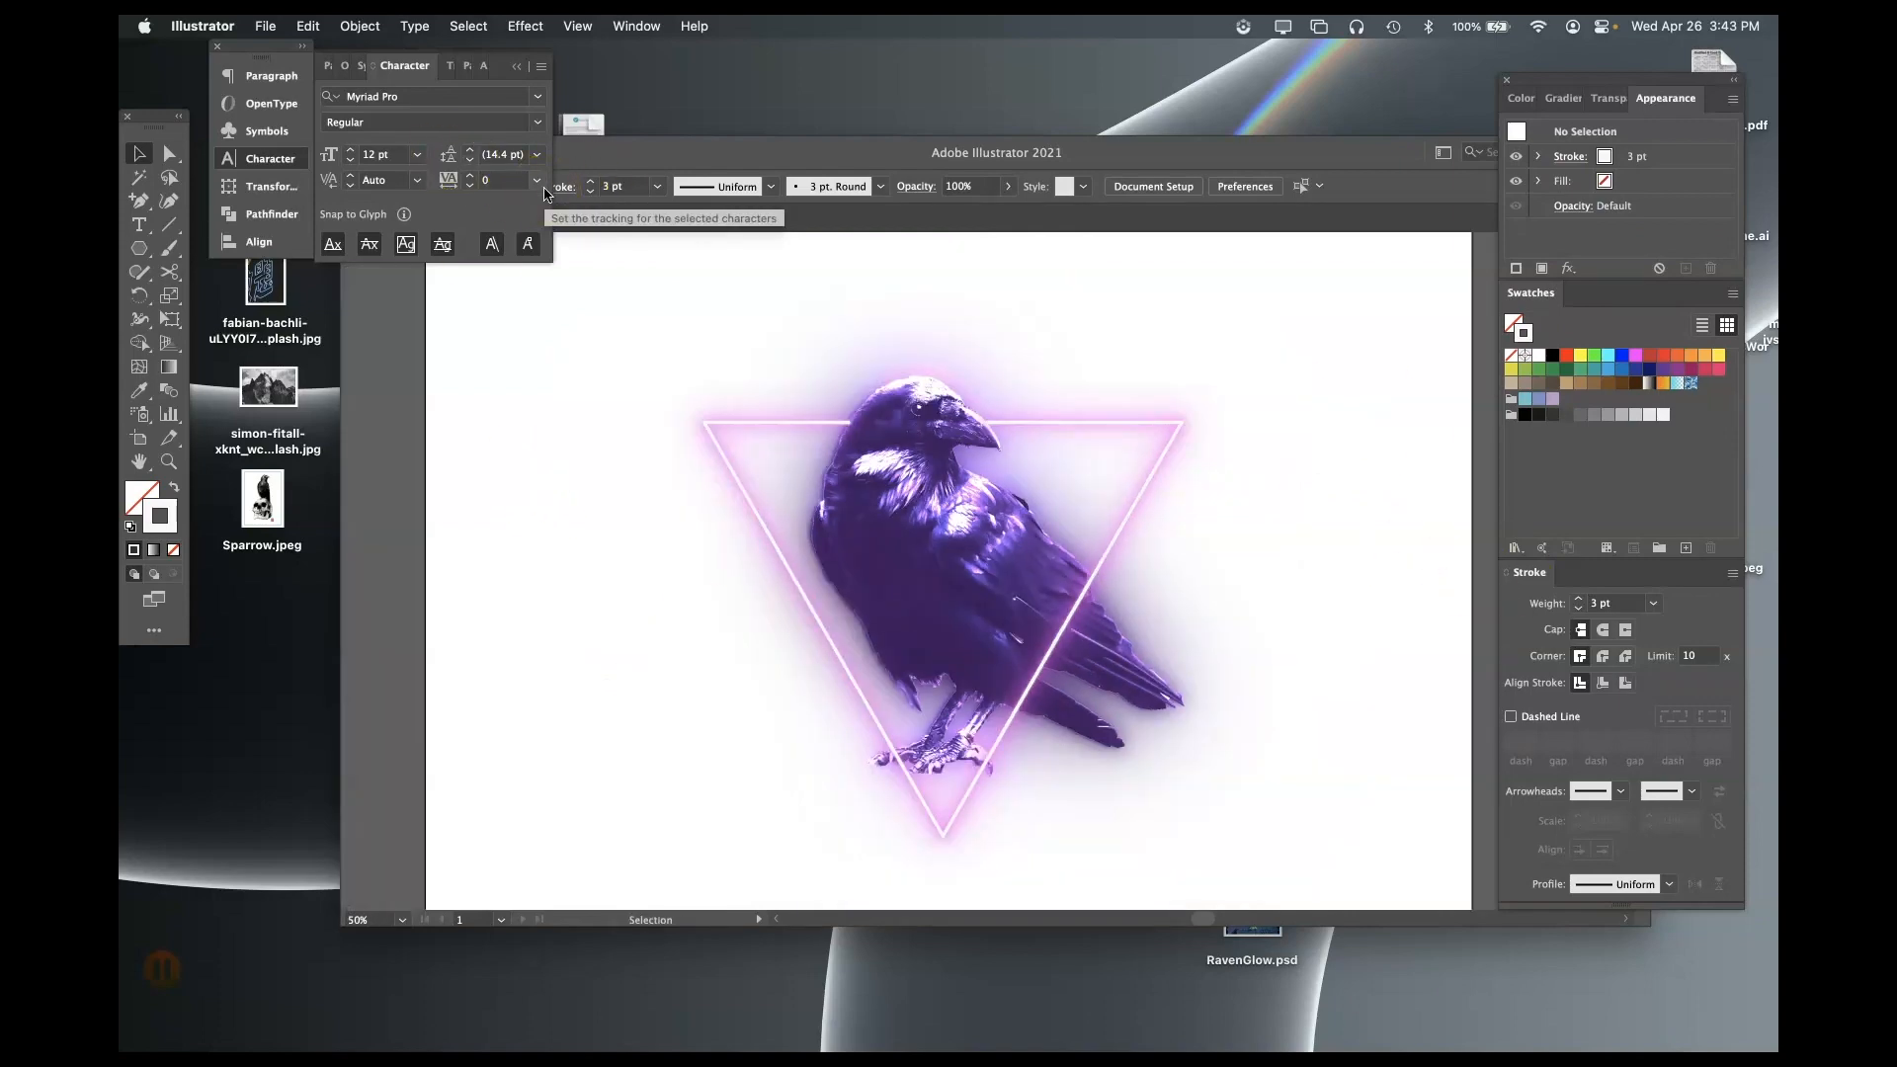
{"action": "key", "text": "t"}
{"action": "left_click", "coordinate": [698, 317]}
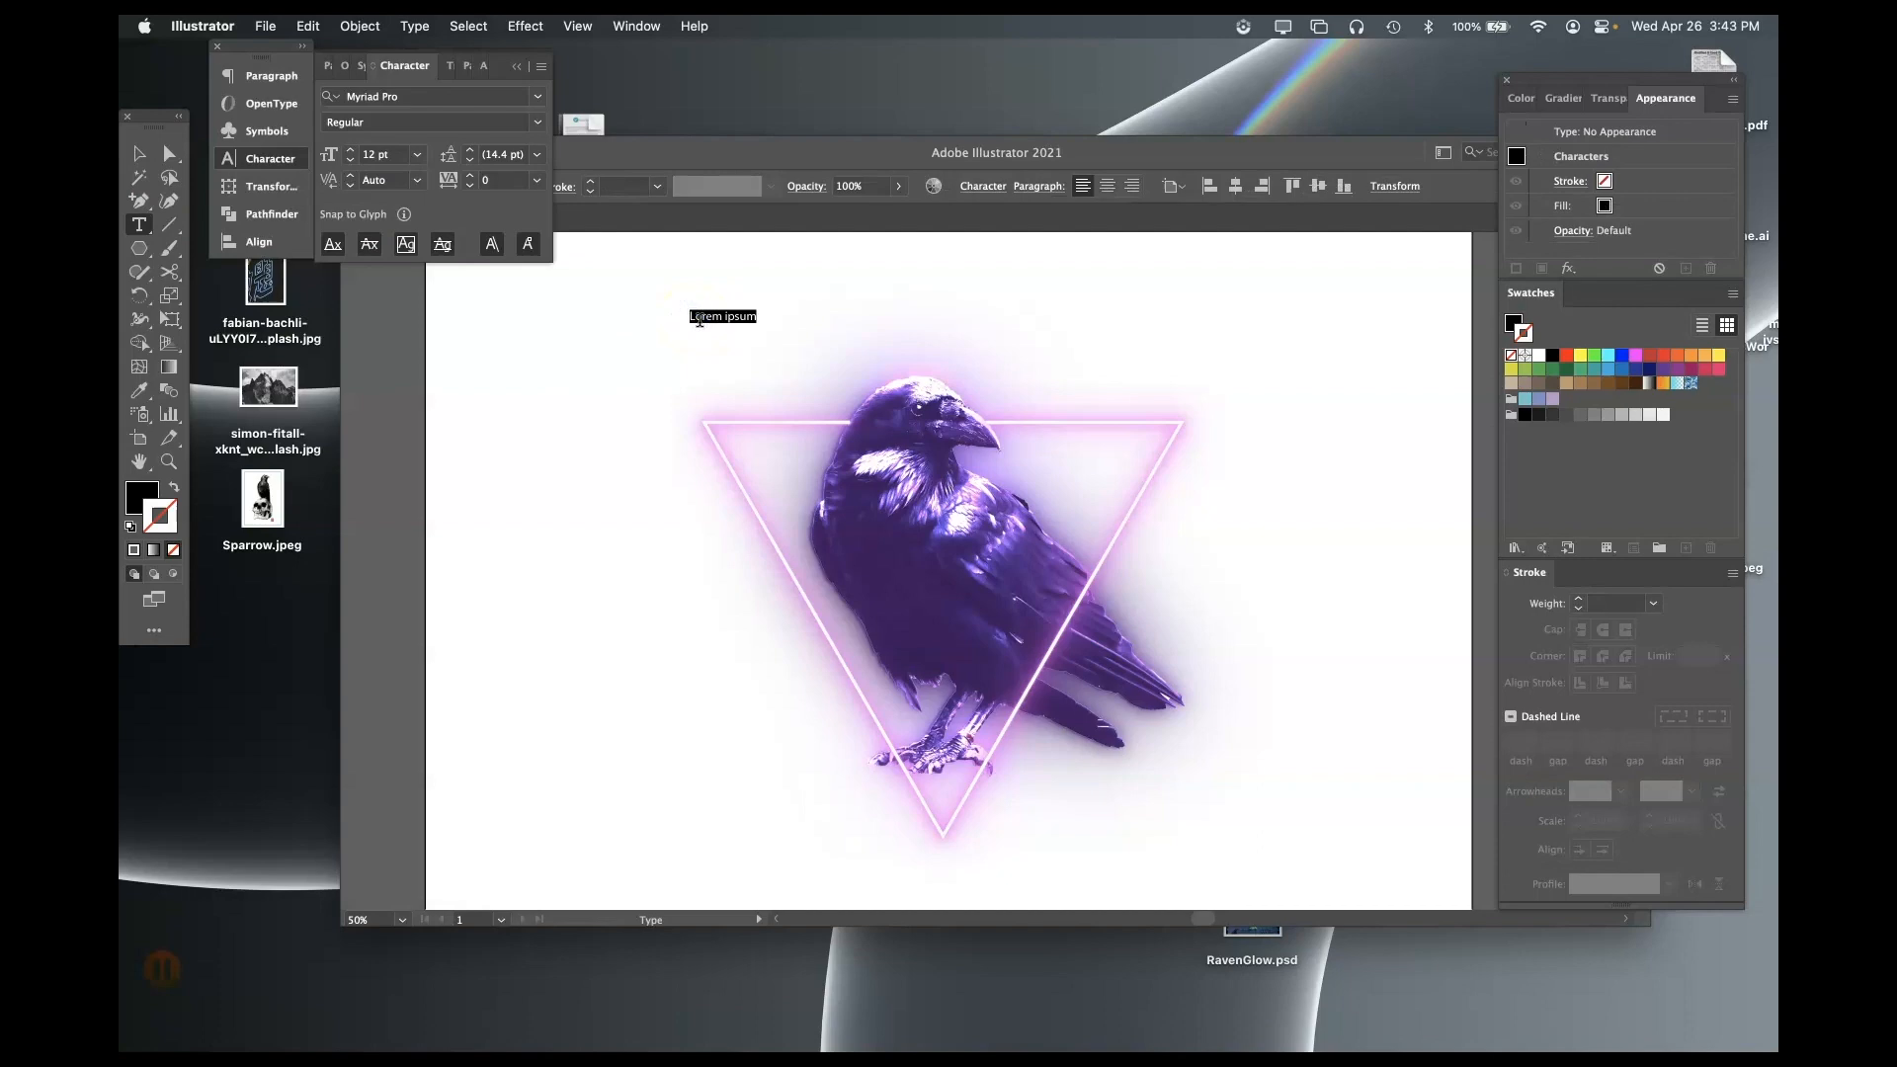
{"action": "type", "text": "Unkown Royal"}
- Change the font of the whole "Unkown Royal" text to Brush Script Std Medium
{"action": "key", "text": "super+a"}
{"action": "left_click", "coordinate": [494, 95]}
{"action": "scroll", "coordinate": [600, 291], "scroll_direction": "down", "scroll_amount": 15}
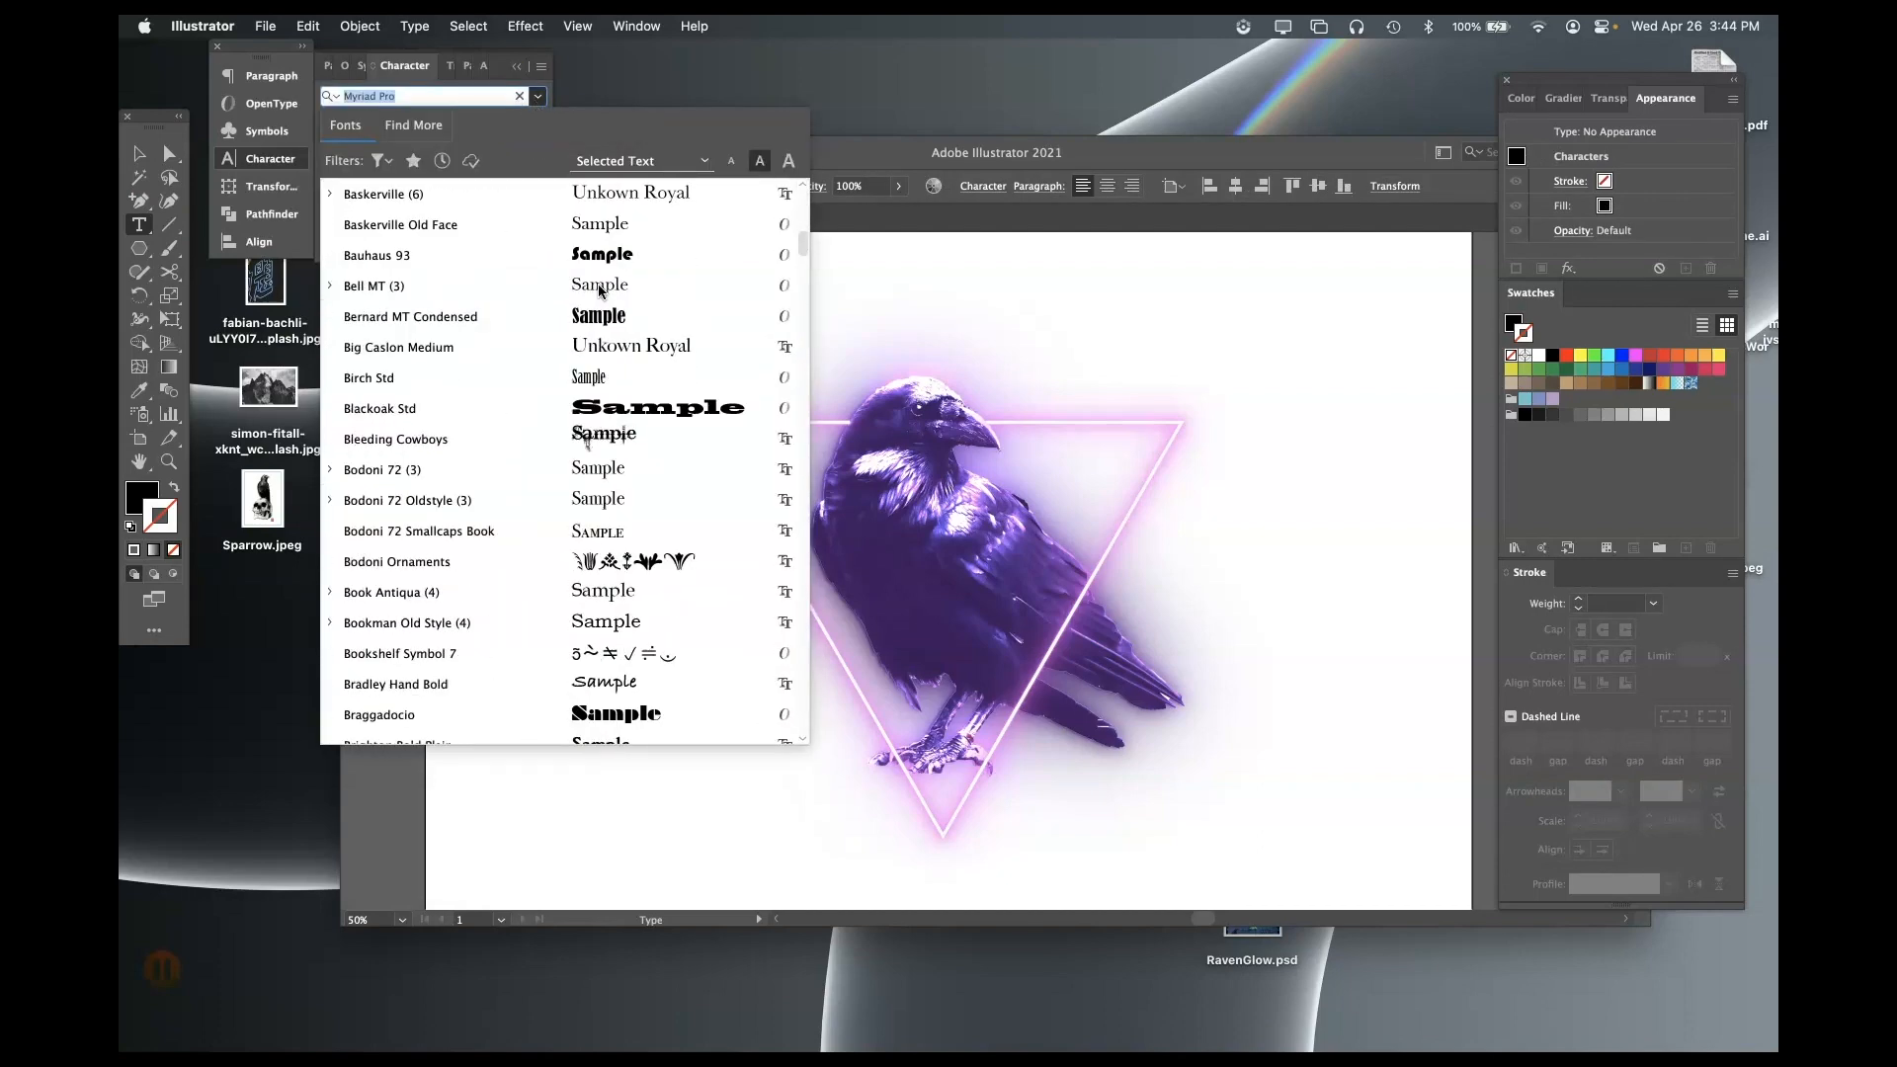
{"action": "left_click", "coordinate": [668, 509]}
- Enlarge the text to about 80 pt and position it over the triangle's upper edge and the raven's head
{"action": "left_click", "coordinate": [141, 155]}
{"action": "mouse_move", "coordinate": [769, 323]}
{"action": "left_mouse_down"}
{"action": "mouse_move", "coordinate": [1465, 567]}
{"action": "mouse_move", "coordinate": [1214, 497]}
{"action": "left_mouse_up"}
{"action": "left_click_drag", "start_coordinate": [1106, 370], "coordinate": [1104, 406]}
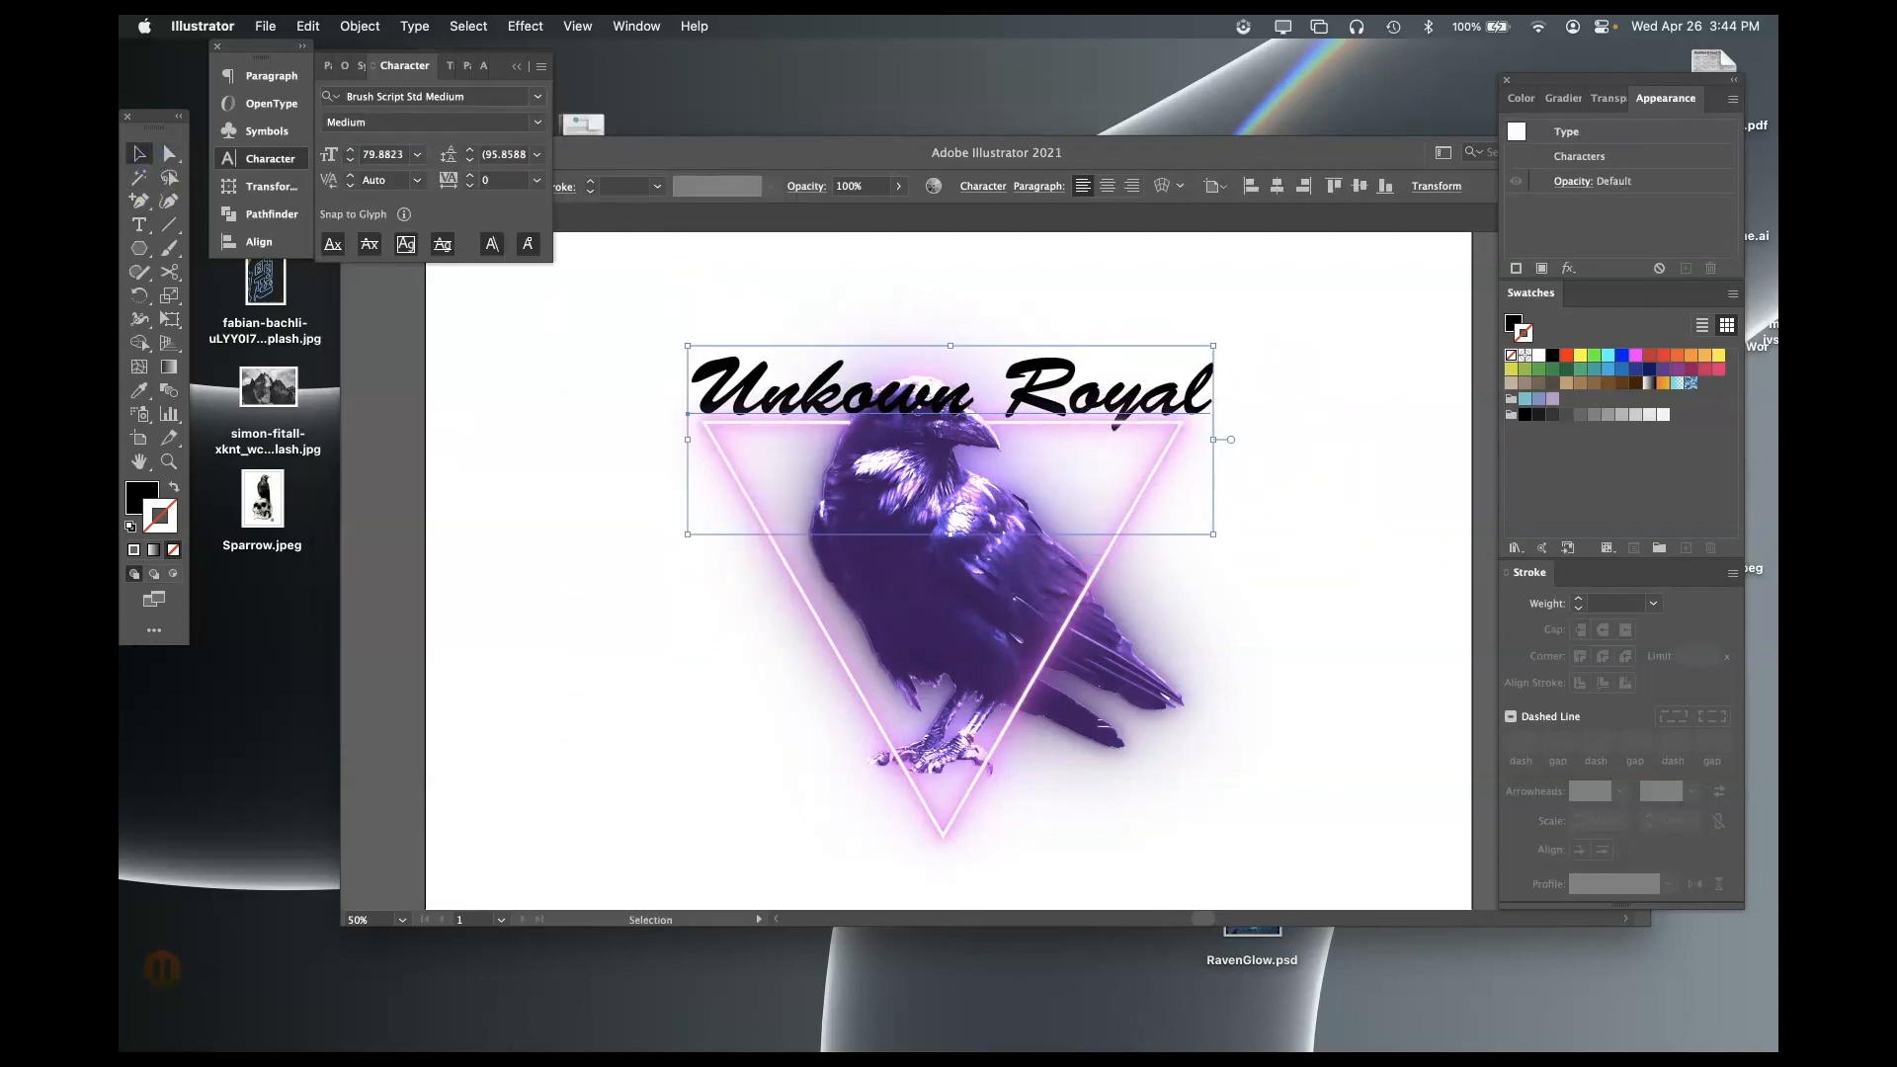
- Send the text behind the raven and undo the stray changes made to the artwork
{"action": "key", "text": "super+bracketleft"}
{"action": "left_click_drag", "start_coordinate": [1179, 425], "coordinate": [1270, 480]}
{"action": "key", "text": "super+z"}
{"action": "left_click", "coordinate": [1223, 381]}
{"action": "key", "text": "super+z"}
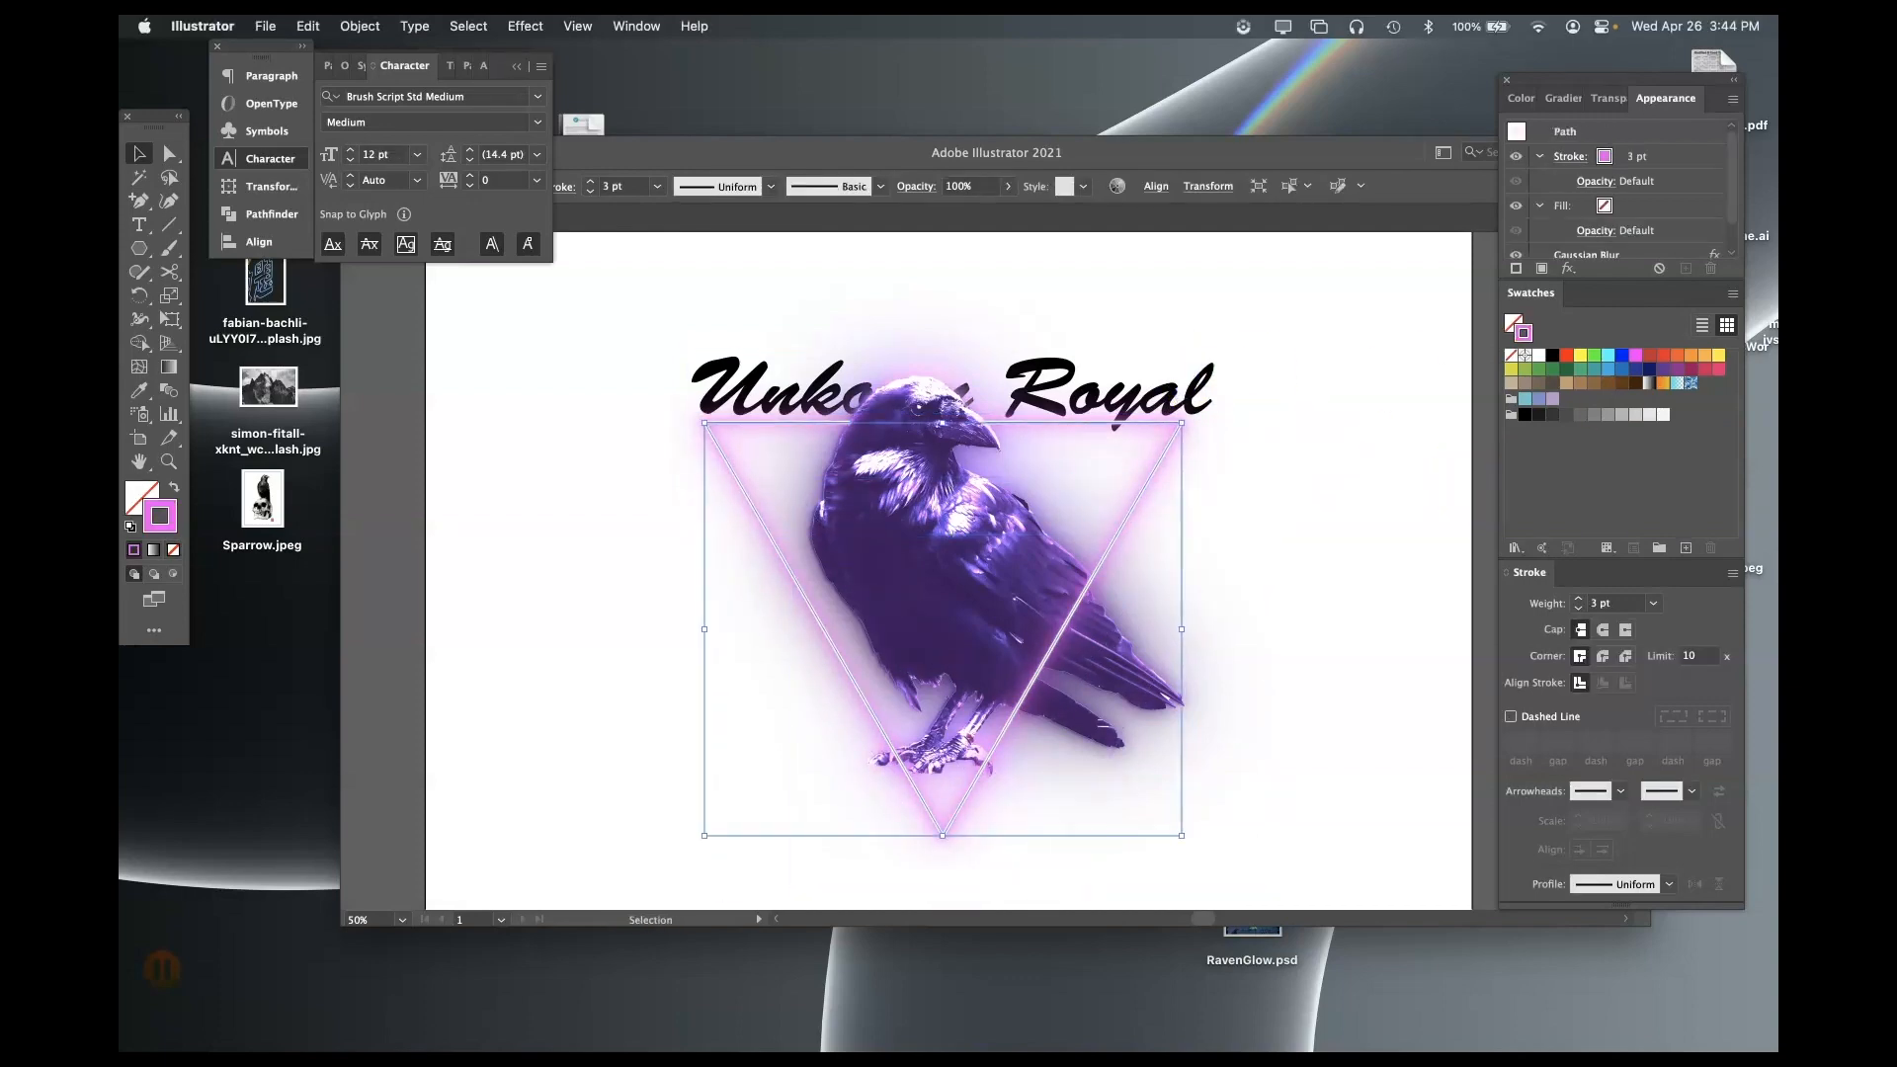
- Select the triangle paths in the layer list and group them
{"action": "key", "text": "F7"}
{"action": "left_click", "coordinate": [1464, 459]}
{"action": "left_click", "coordinate": [1460, 565], "text": "shift"}
{"action": "key", "text": "super+g"}
{"action": "left_click_drag", "start_coordinate": [1418, 469], "coordinate": [1416, 492]}
- Hide and show the triangle group to check its contents, and lock the group
{"action": "left_click", "coordinate": [1312, 460]}
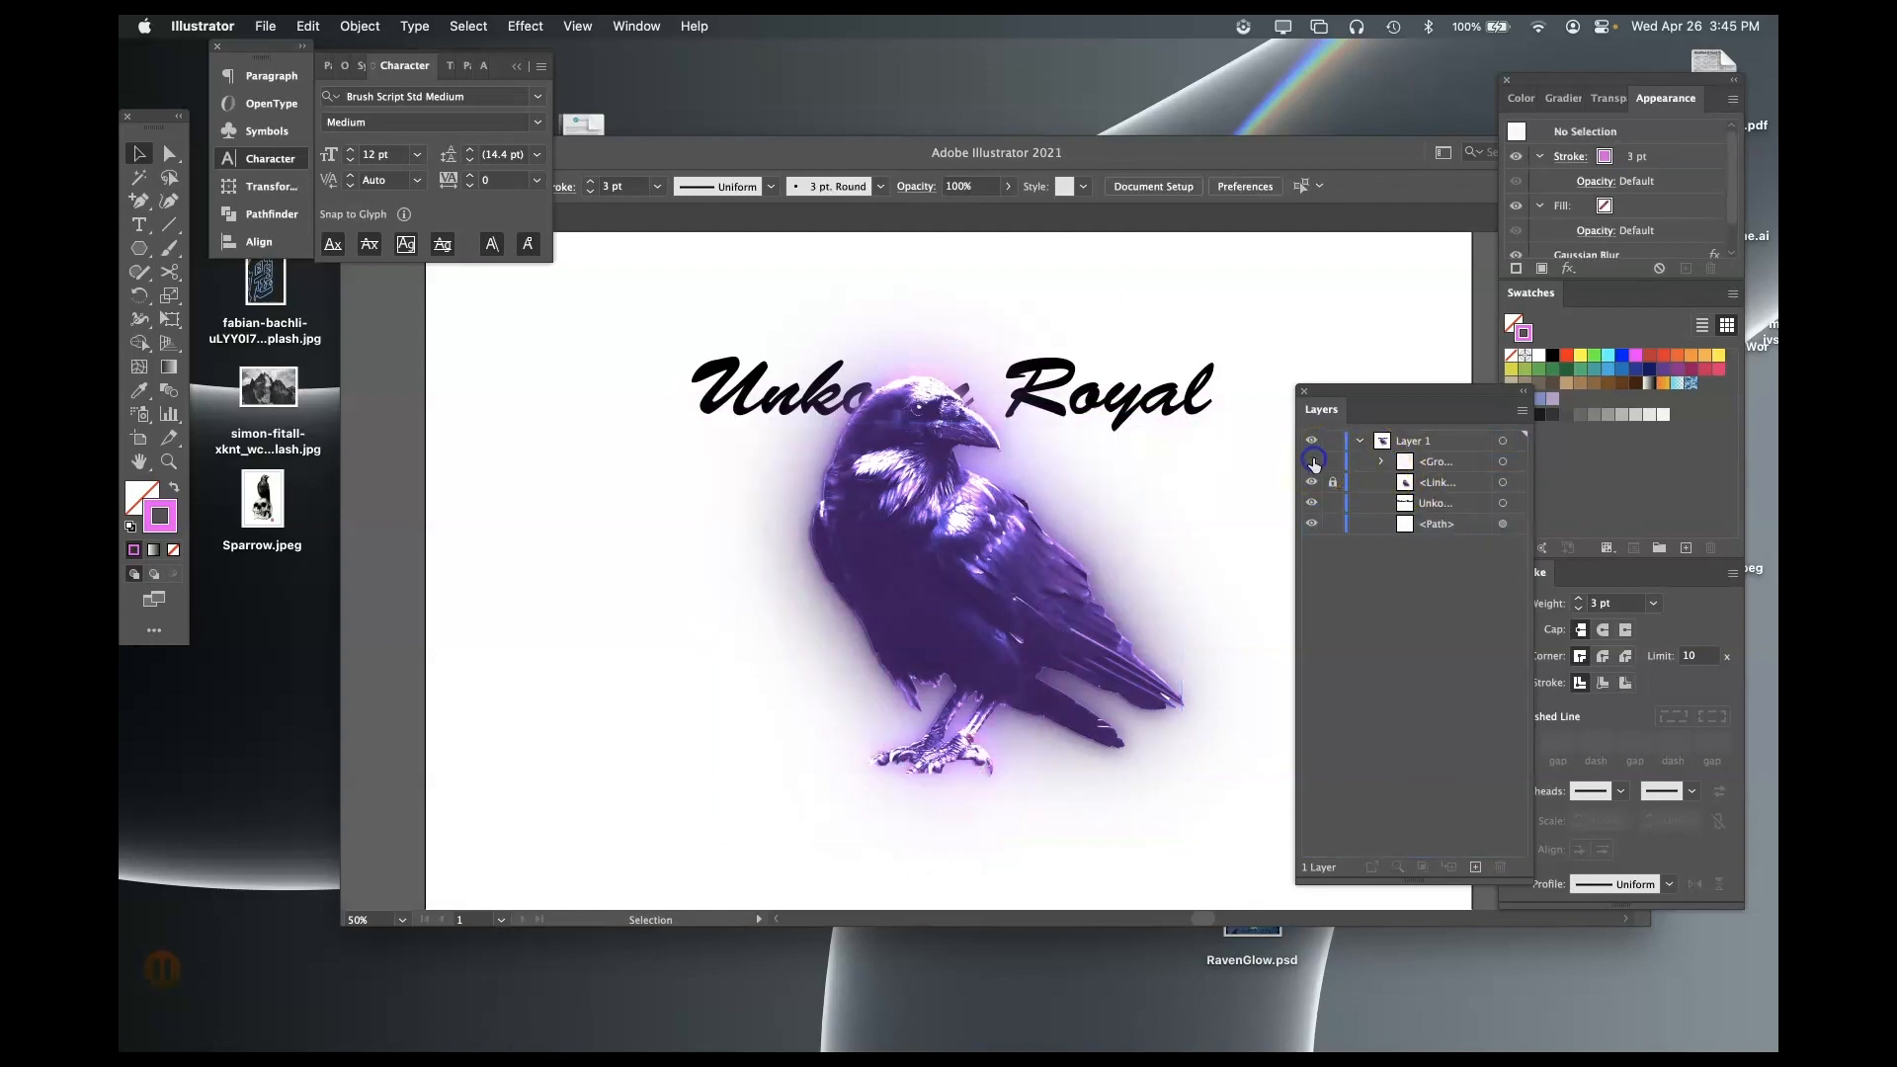
{"action": "left_click", "coordinate": [1312, 461]}
{"action": "left_click", "coordinate": [1333, 461]}
- Move the text slightly upward and place it above the triangle group in the stacking order
{"action": "mouse_move", "coordinate": [1096, 385]}
{"action": "left_mouse_down"}
{"action": "mouse_move", "coordinate": [1095, 342]}
{"action": "mouse_move", "coordinate": [1089, 363]}
{"action": "left_mouse_up"}
{"action": "left_click_drag", "start_coordinate": [1440, 502], "coordinate": [1434, 453]}
- Change the text's fill color to light blue 8BEFFC
{"action": "double_click", "coordinate": [141, 496]}
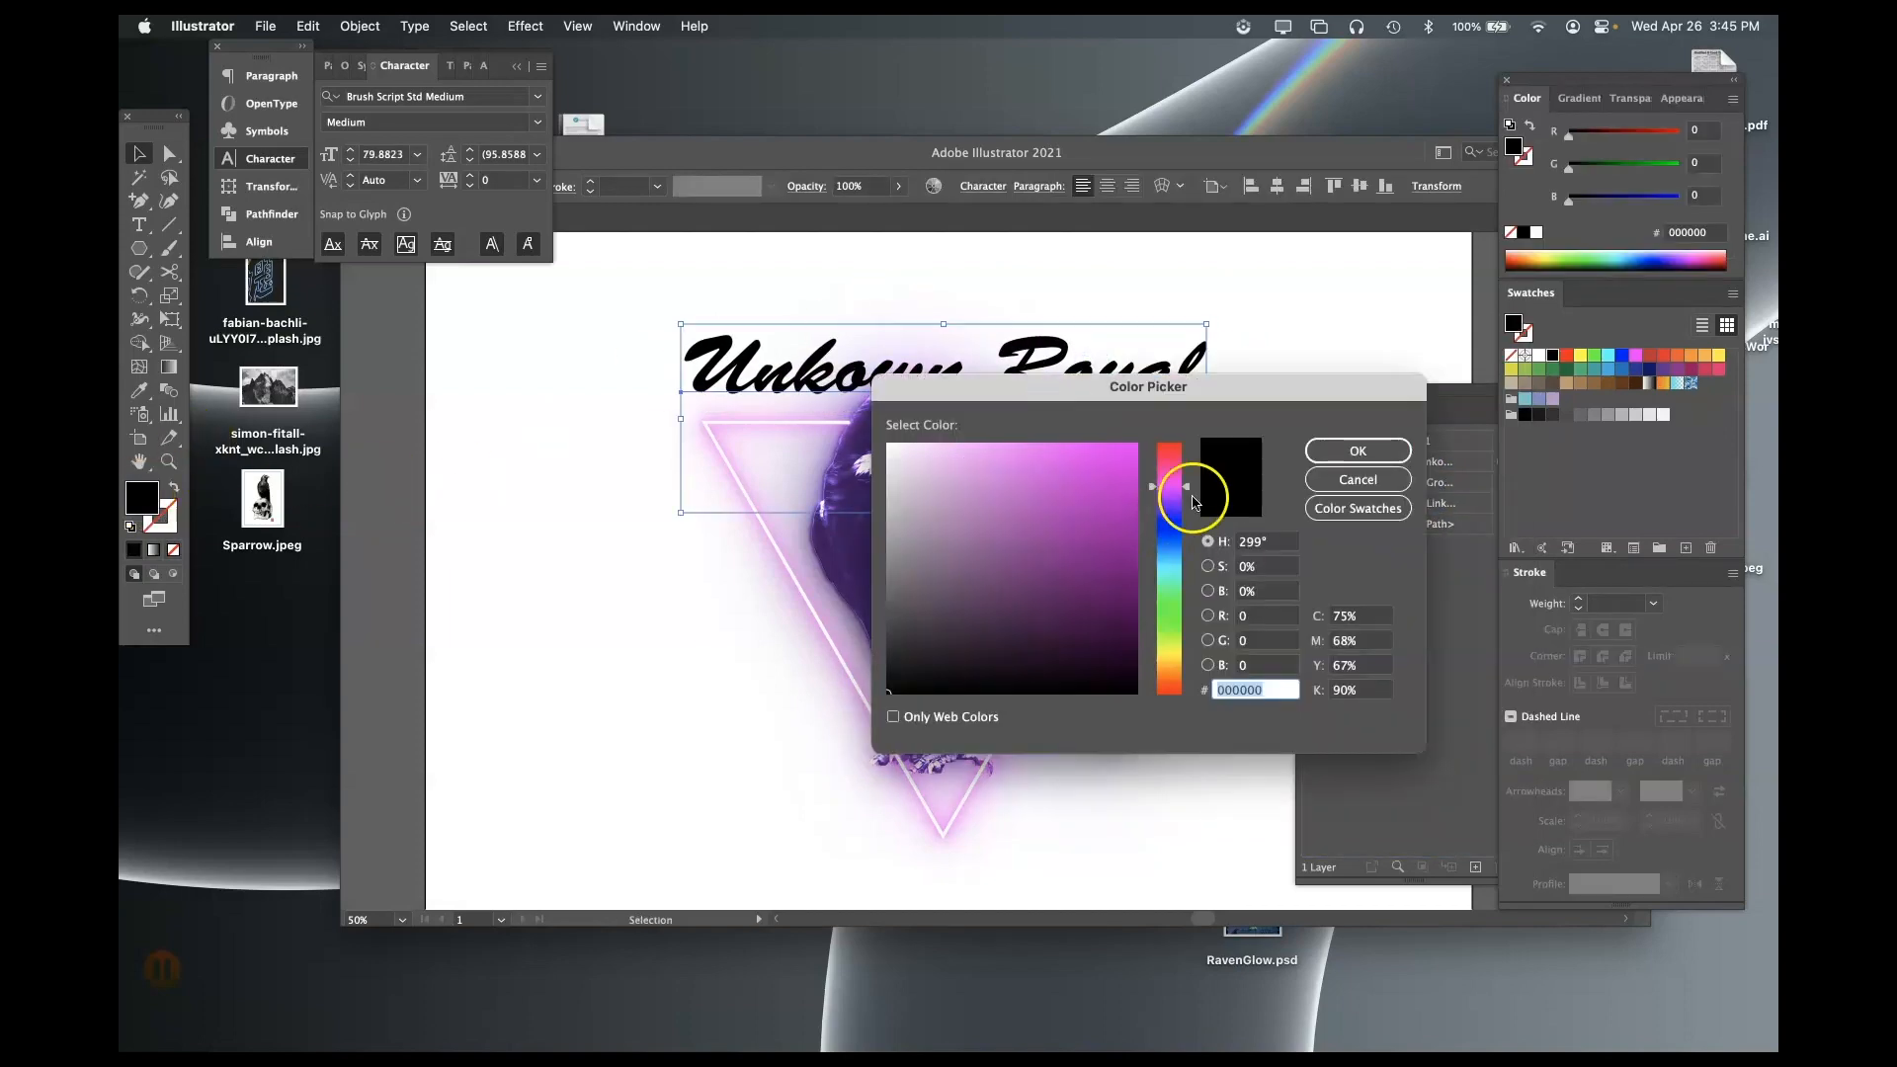
{"action": "left_click", "coordinate": [1176, 568]}
{"action": "left_click", "coordinate": [1000, 446]}
{"action": "left_click", "coordinate": [1358, 451]}
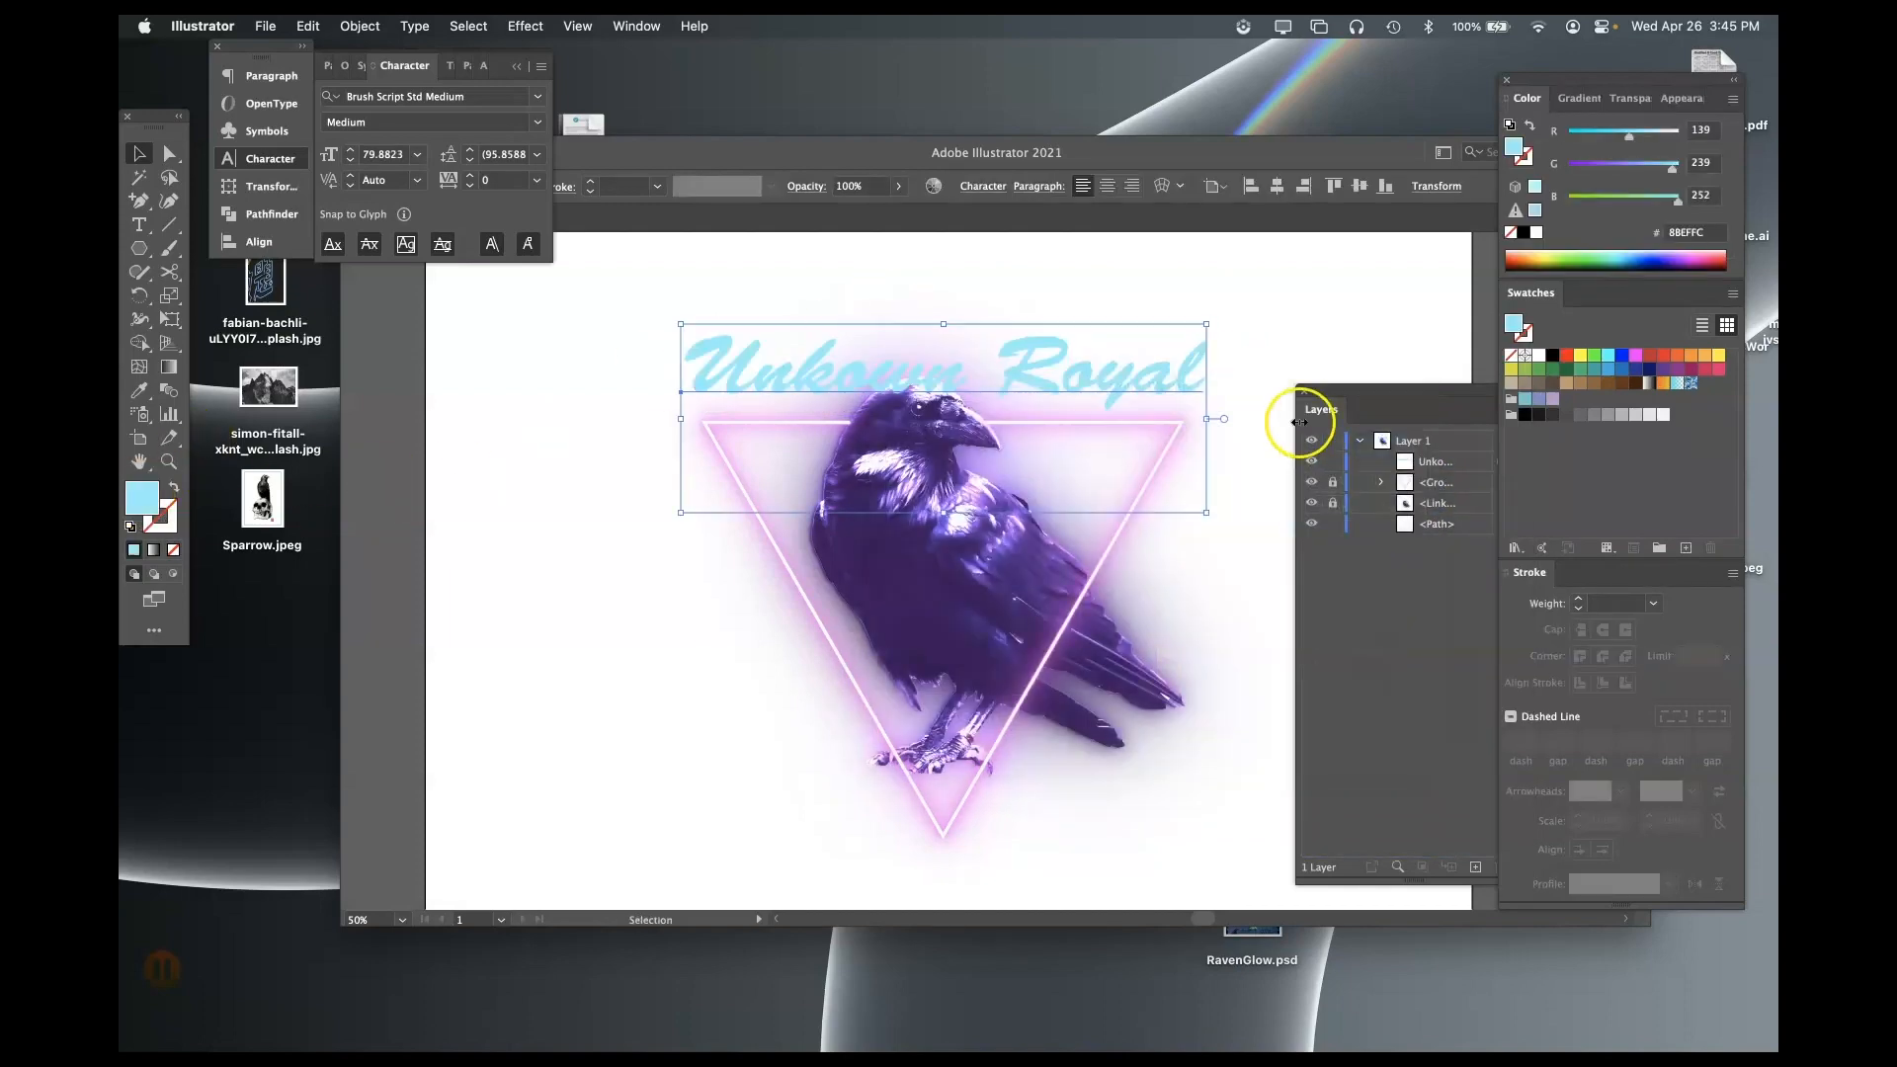
- Give the "Unkown Royal" text a dark 1C1C1C stroke and move it slightly down toward the triangle
{"action": "double_click", "coordinate": [174, 520]}
{"action": "left_click", "coordinate": [889, 656]}
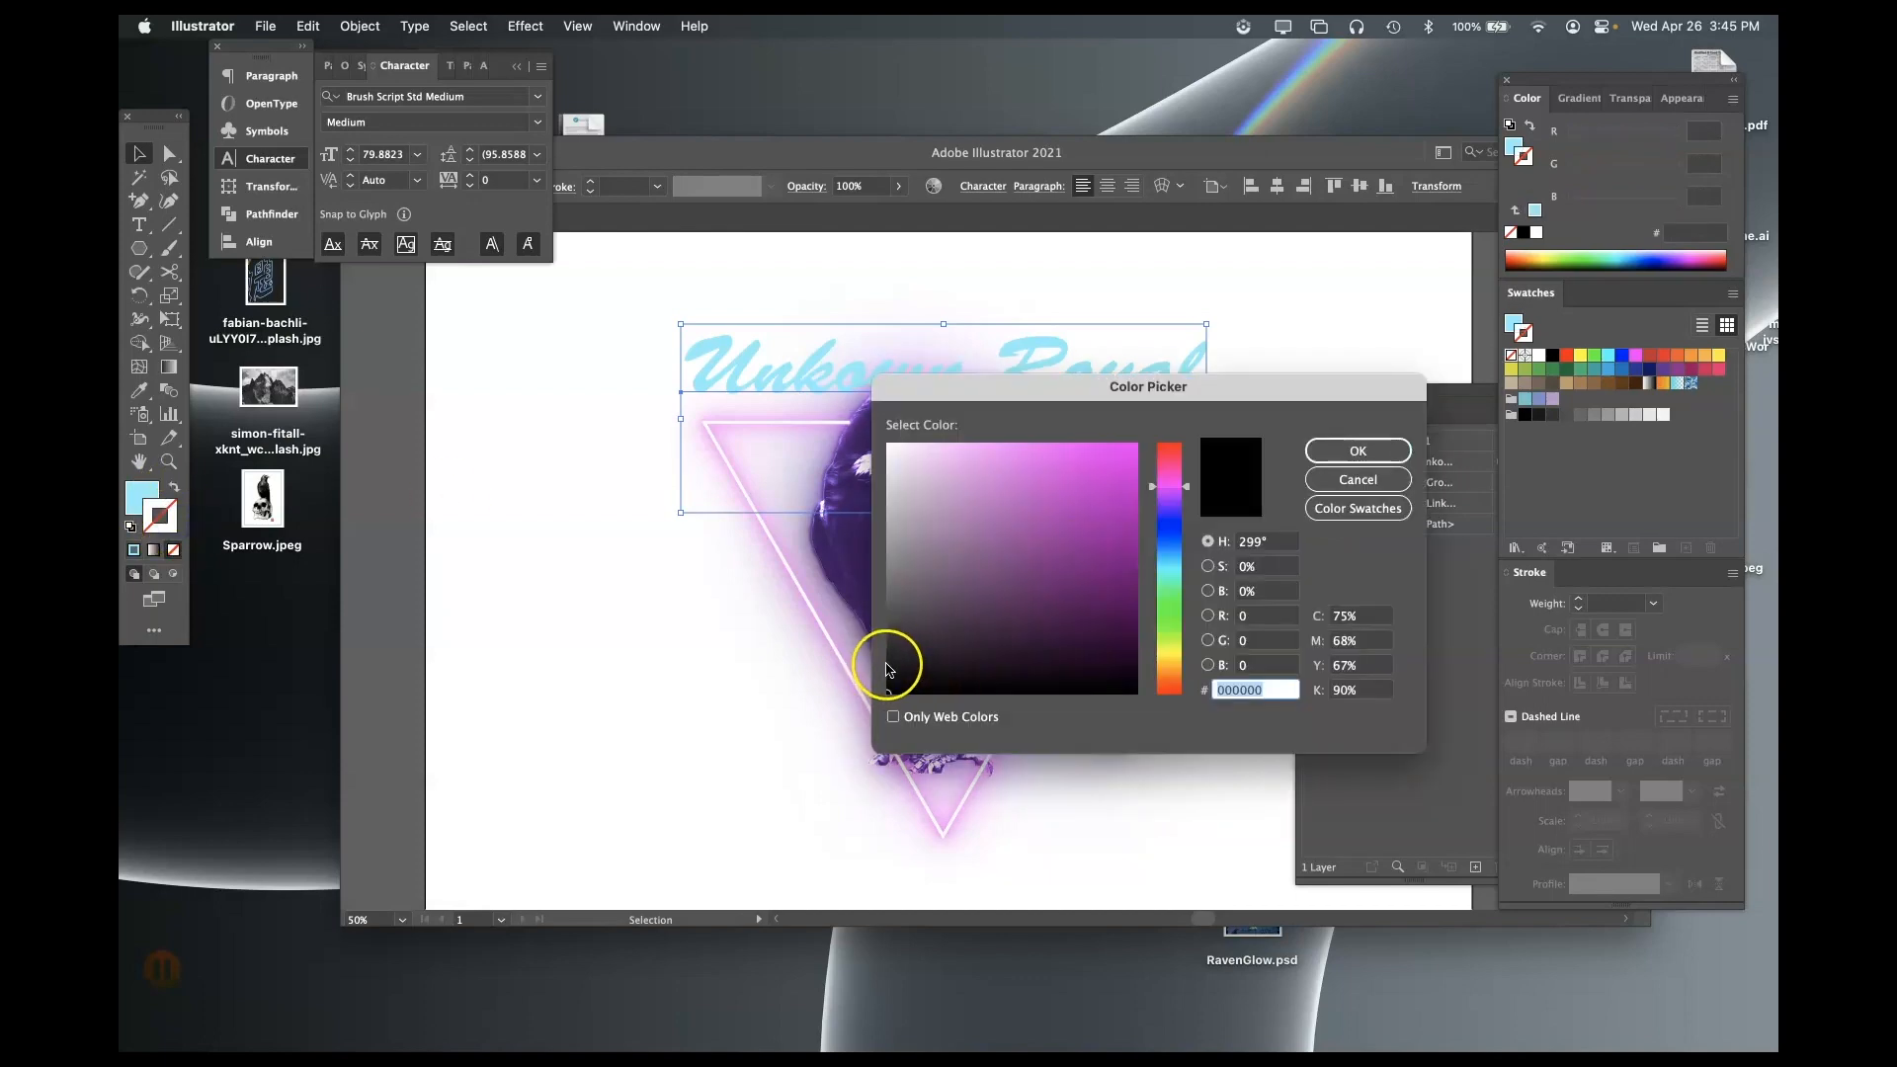
{"action": "left_click", "coordinate": [1344, 448]}
{"action": "left_click_drag", "start_coordinate": [817, 409], "coordinate": [812, 427]}
- Collapse Layer 1 and add a new layer above it
{"action": "left_click", "coordinate": [1360, 441]}
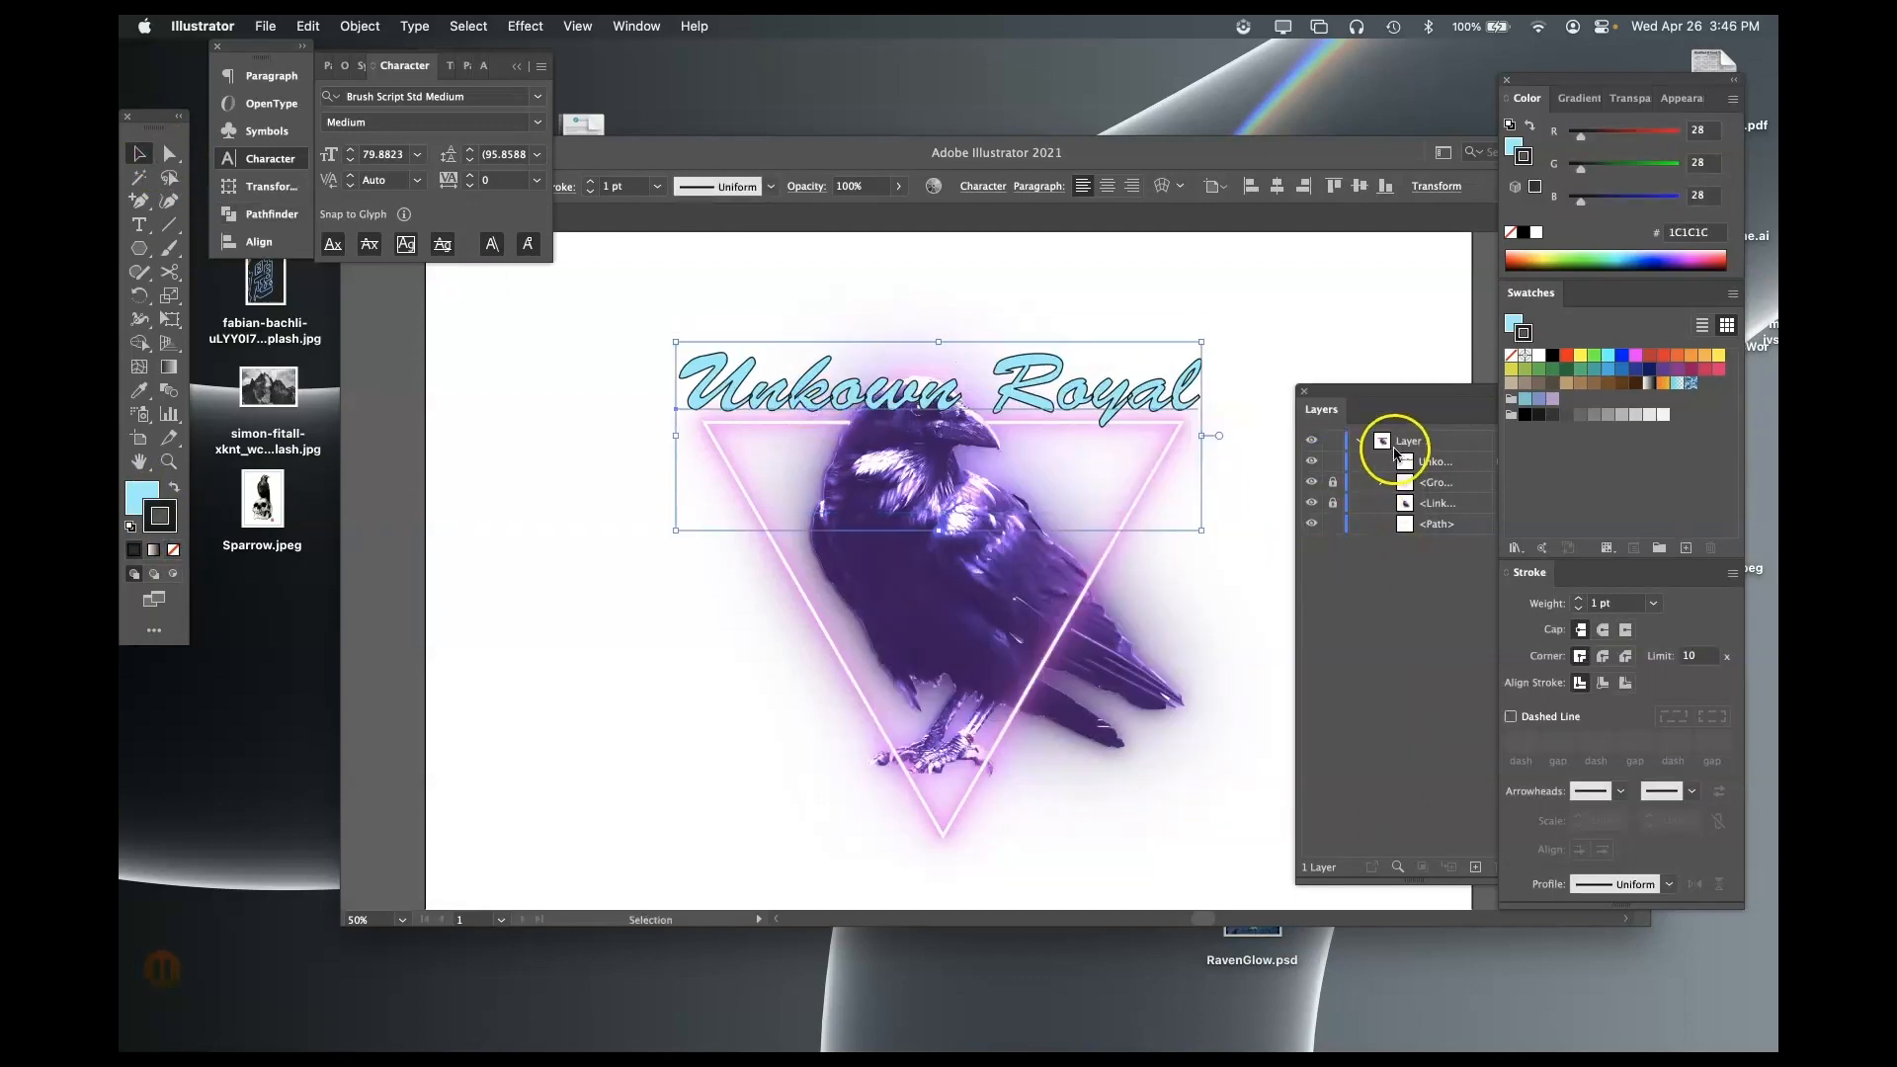
{"action": "left_click", "coordinate": [1475, 867]}
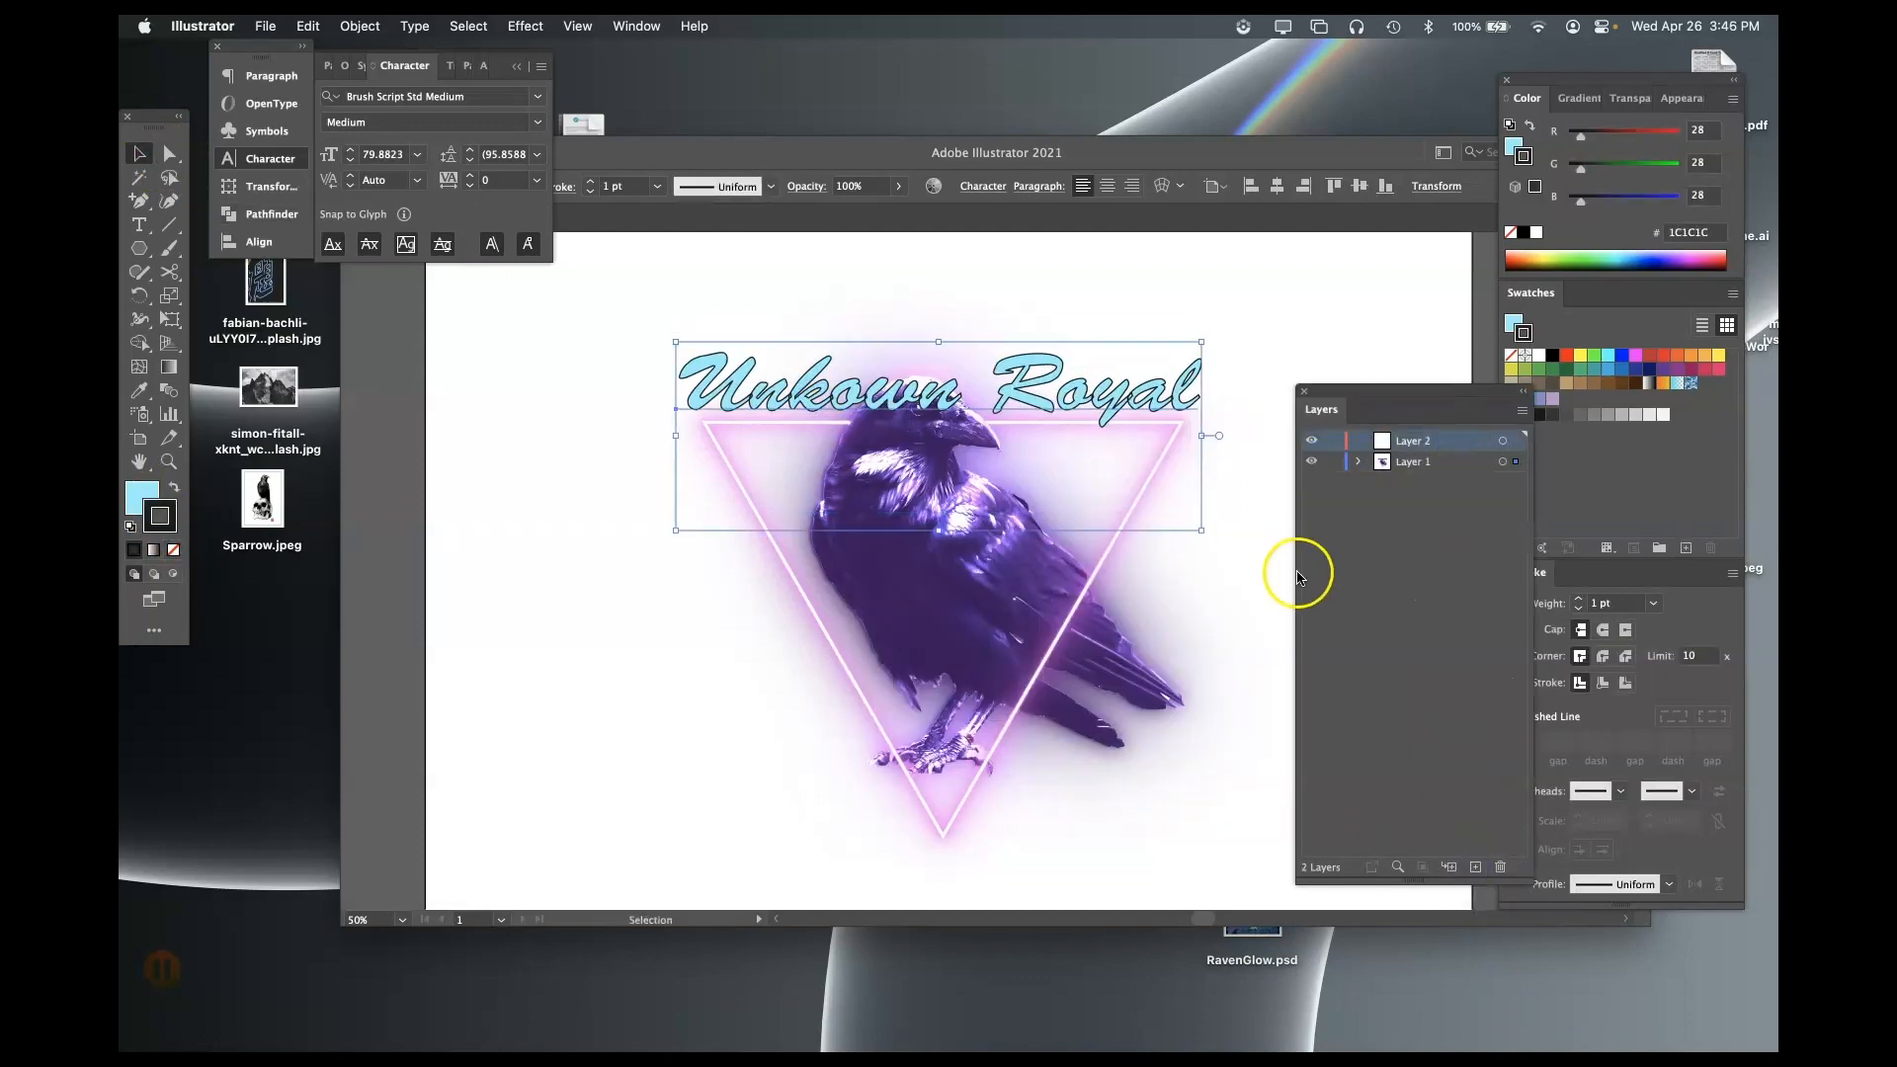
- Copy the "Unkown Royal" text and apply a Gaussian Blur effect to it
{"action": "left_click", "coordinate": [830, 373]}
{"action": "key", "text": "super+c"}
{"action": "left_click", "coordinate": [526, 25]}
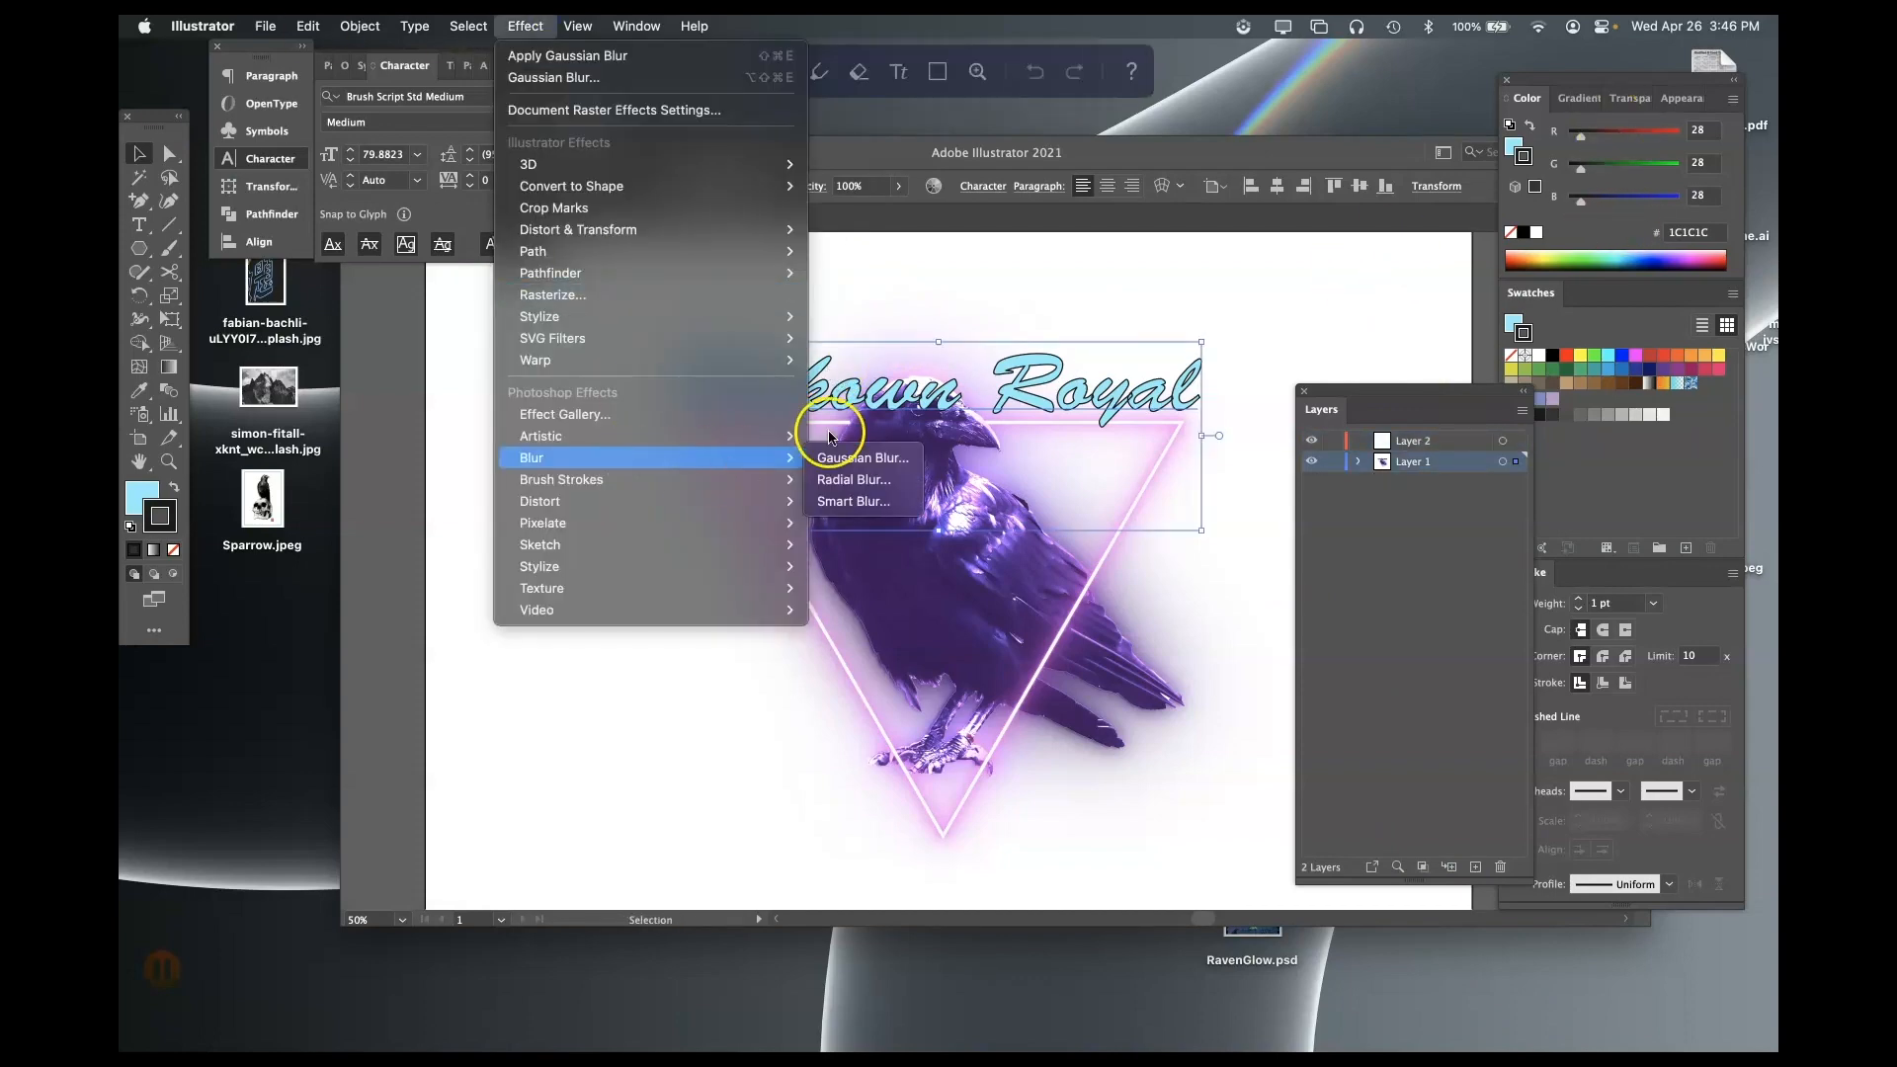
{"action": "left_click", "coordinate": [836, 445]}
{"action": "left_click", "coordinate": [988, 534]}
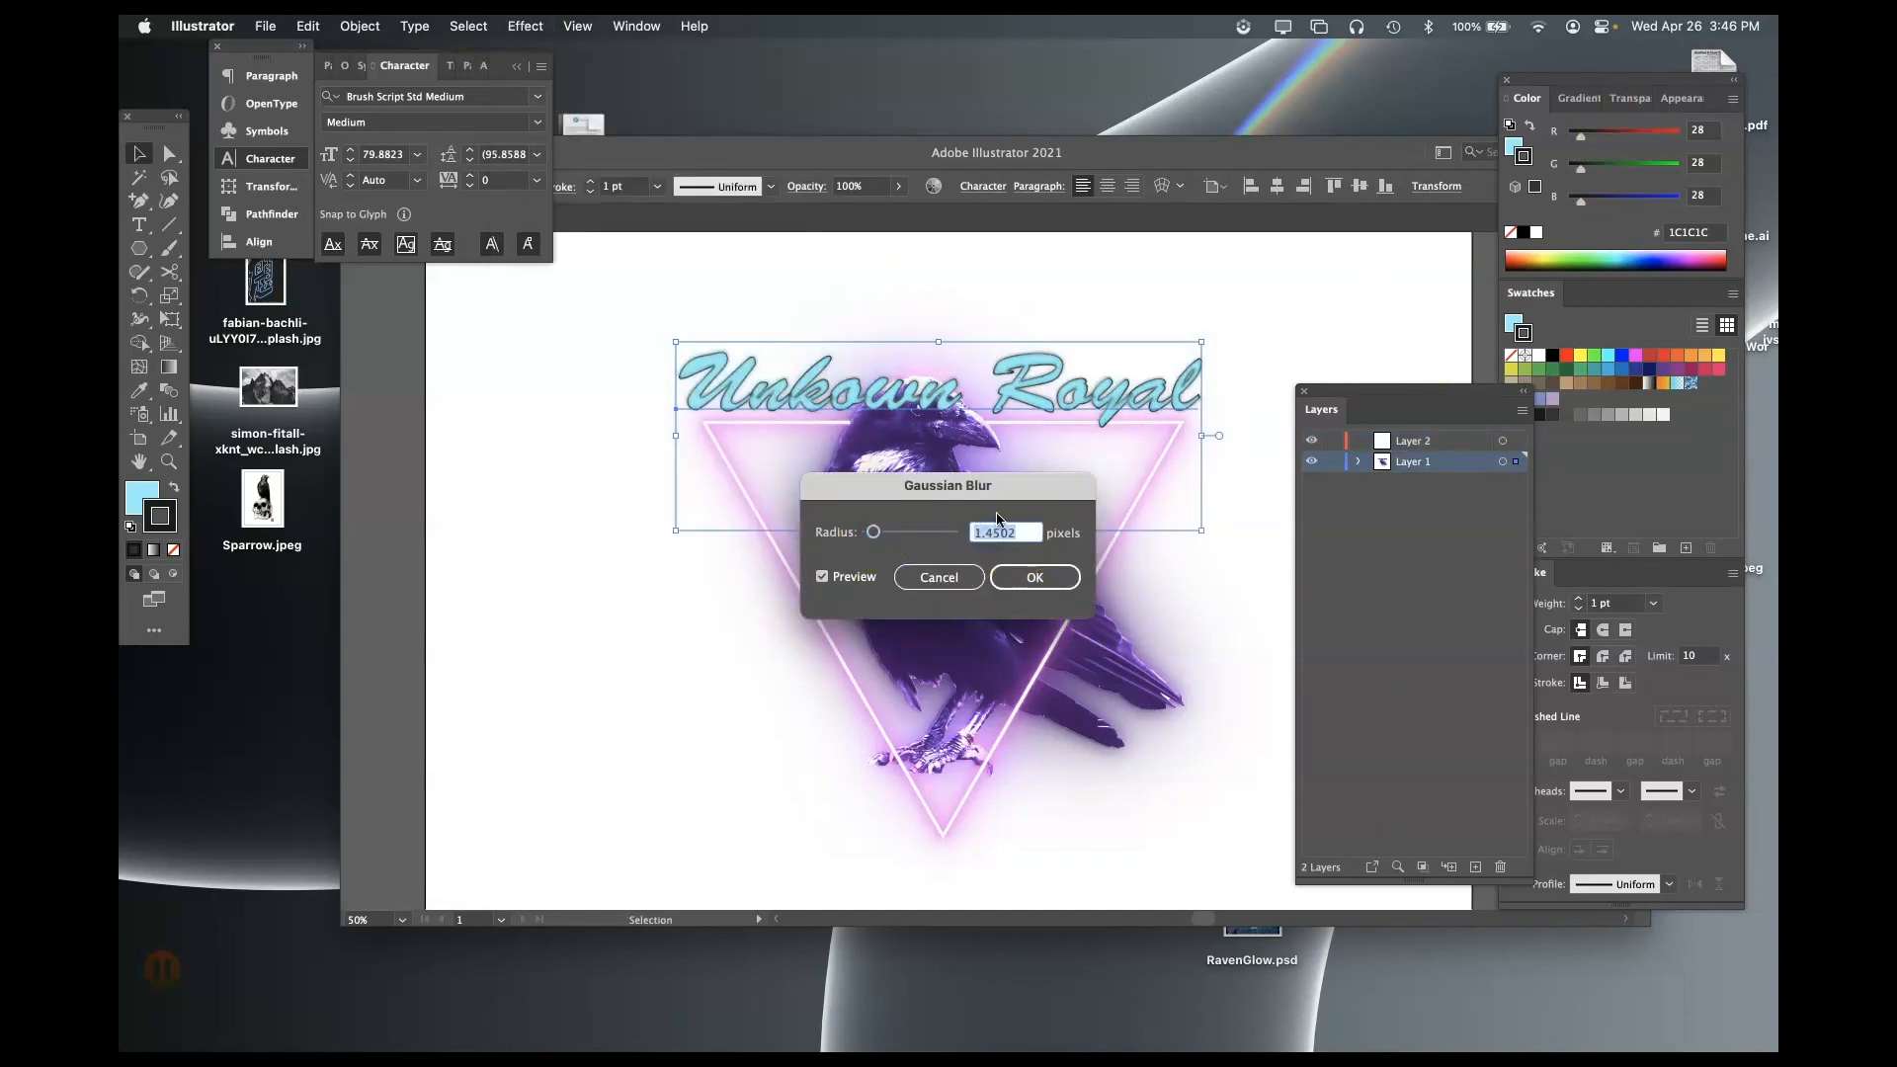
{"action": "key", "text": "Return"}
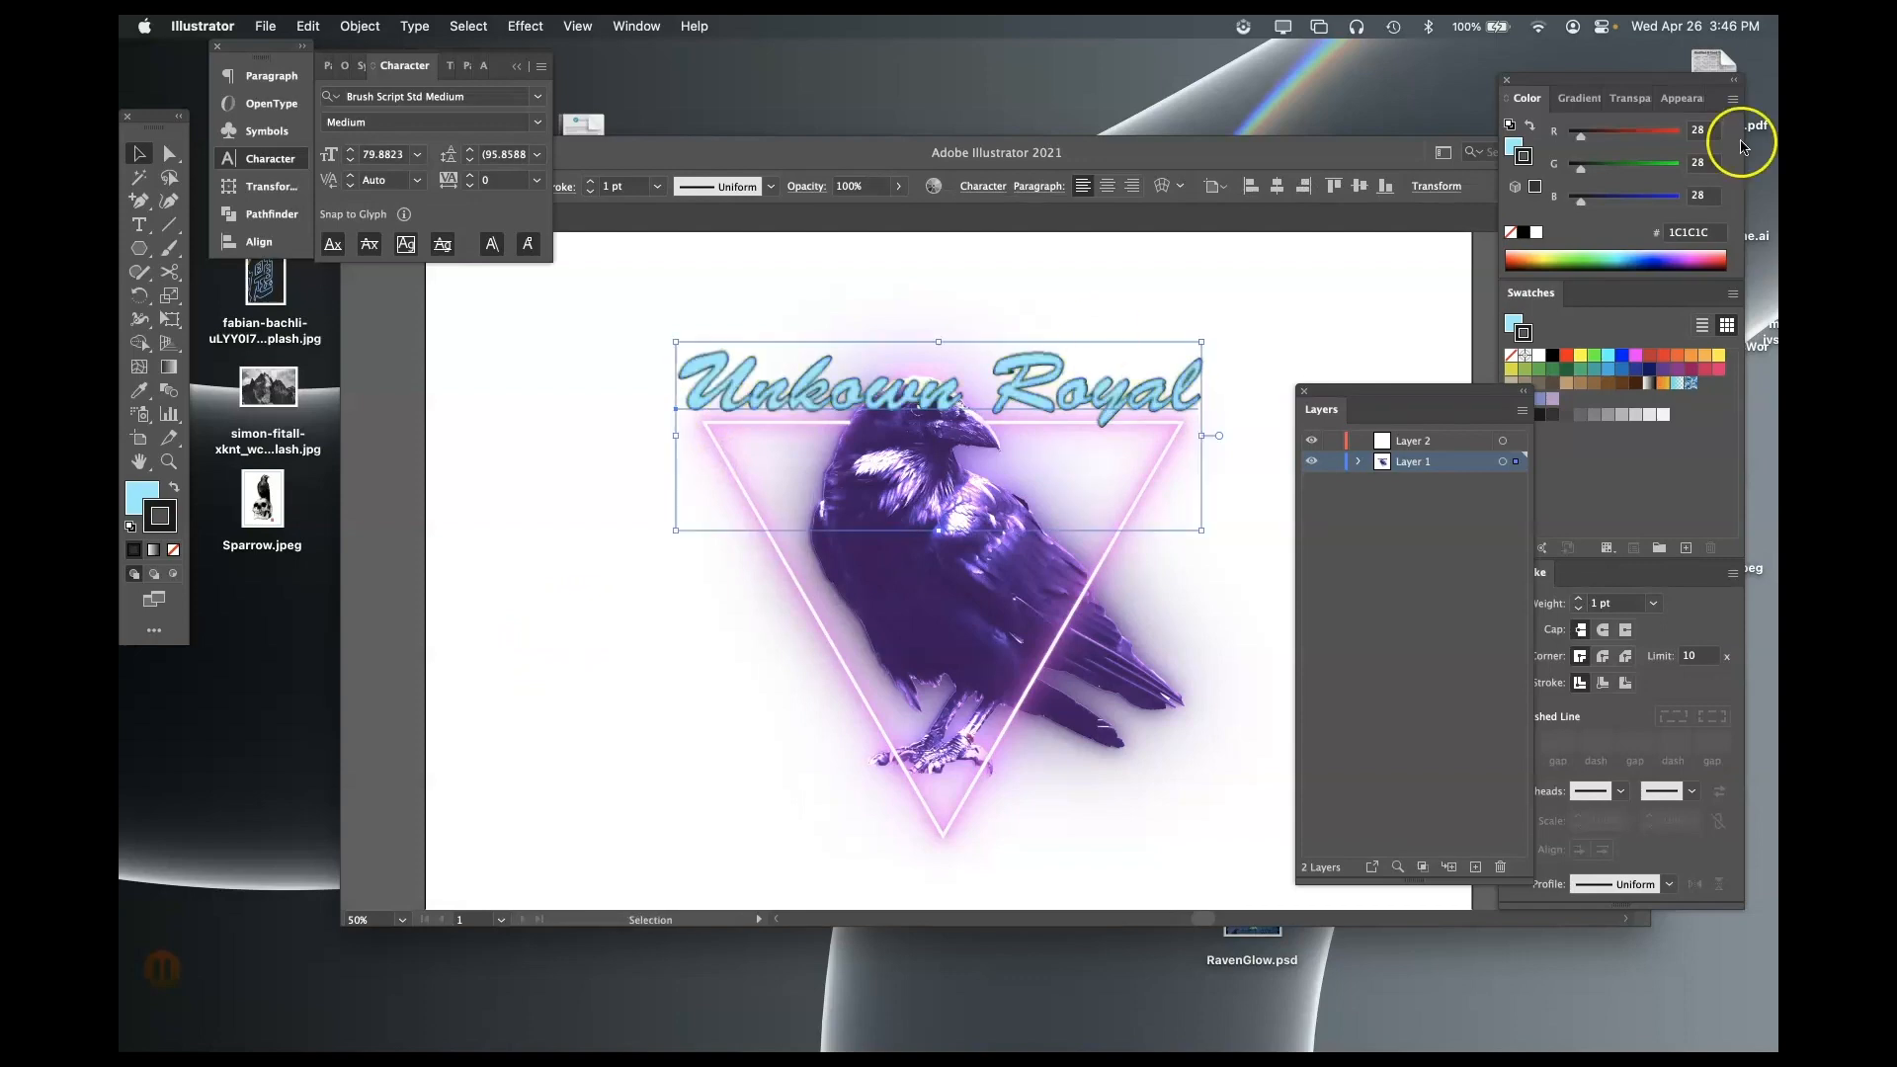
- Edit the text's existing Gaussian Blur effect, set its radius to 10 pixels, and deselect the text
{"action": "left_click", "coordinate": [1679, 98]}
{"action": "left_click", "coordinate": [1586, 181]}
{"action": "key", "text": "Return"}
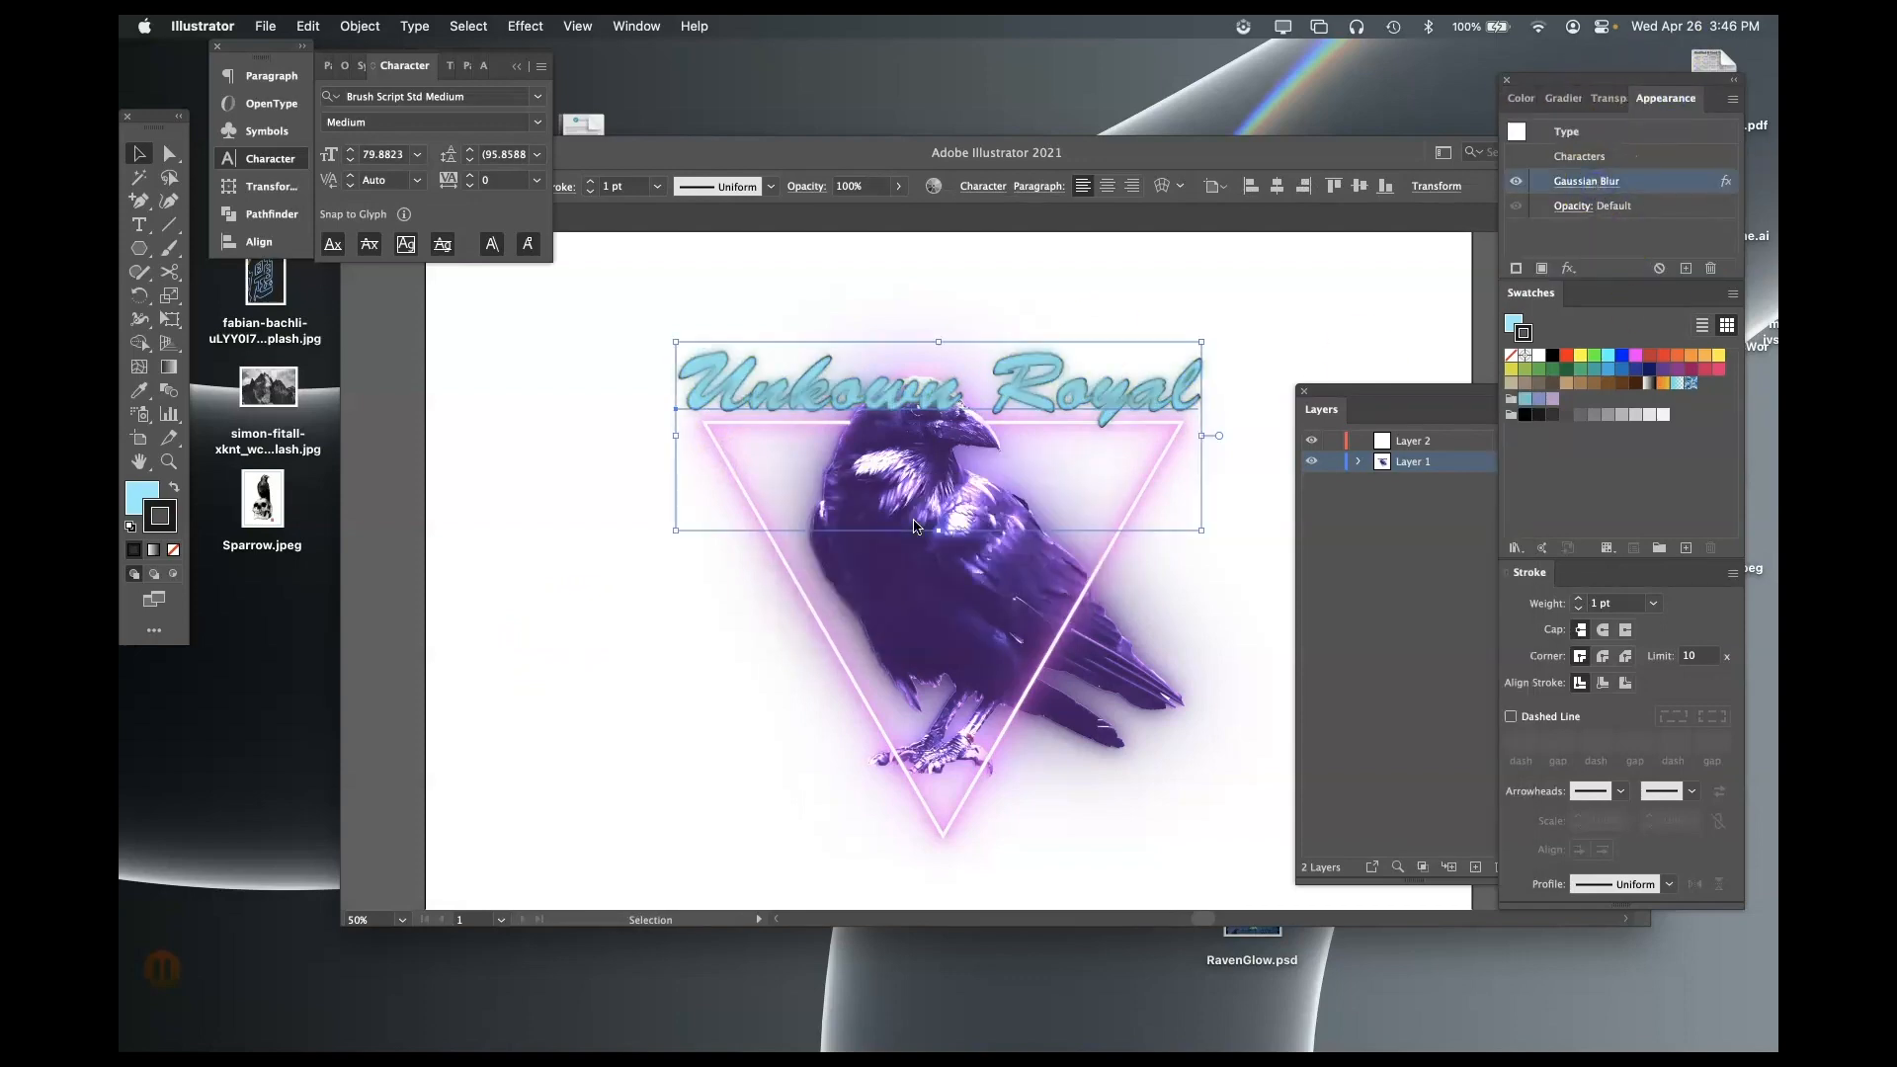
{"action": "key", "text": "super+z"}
{"action": "left_click", "coordinate": [1611, 184]}
{"action": "type", "text": "10"}
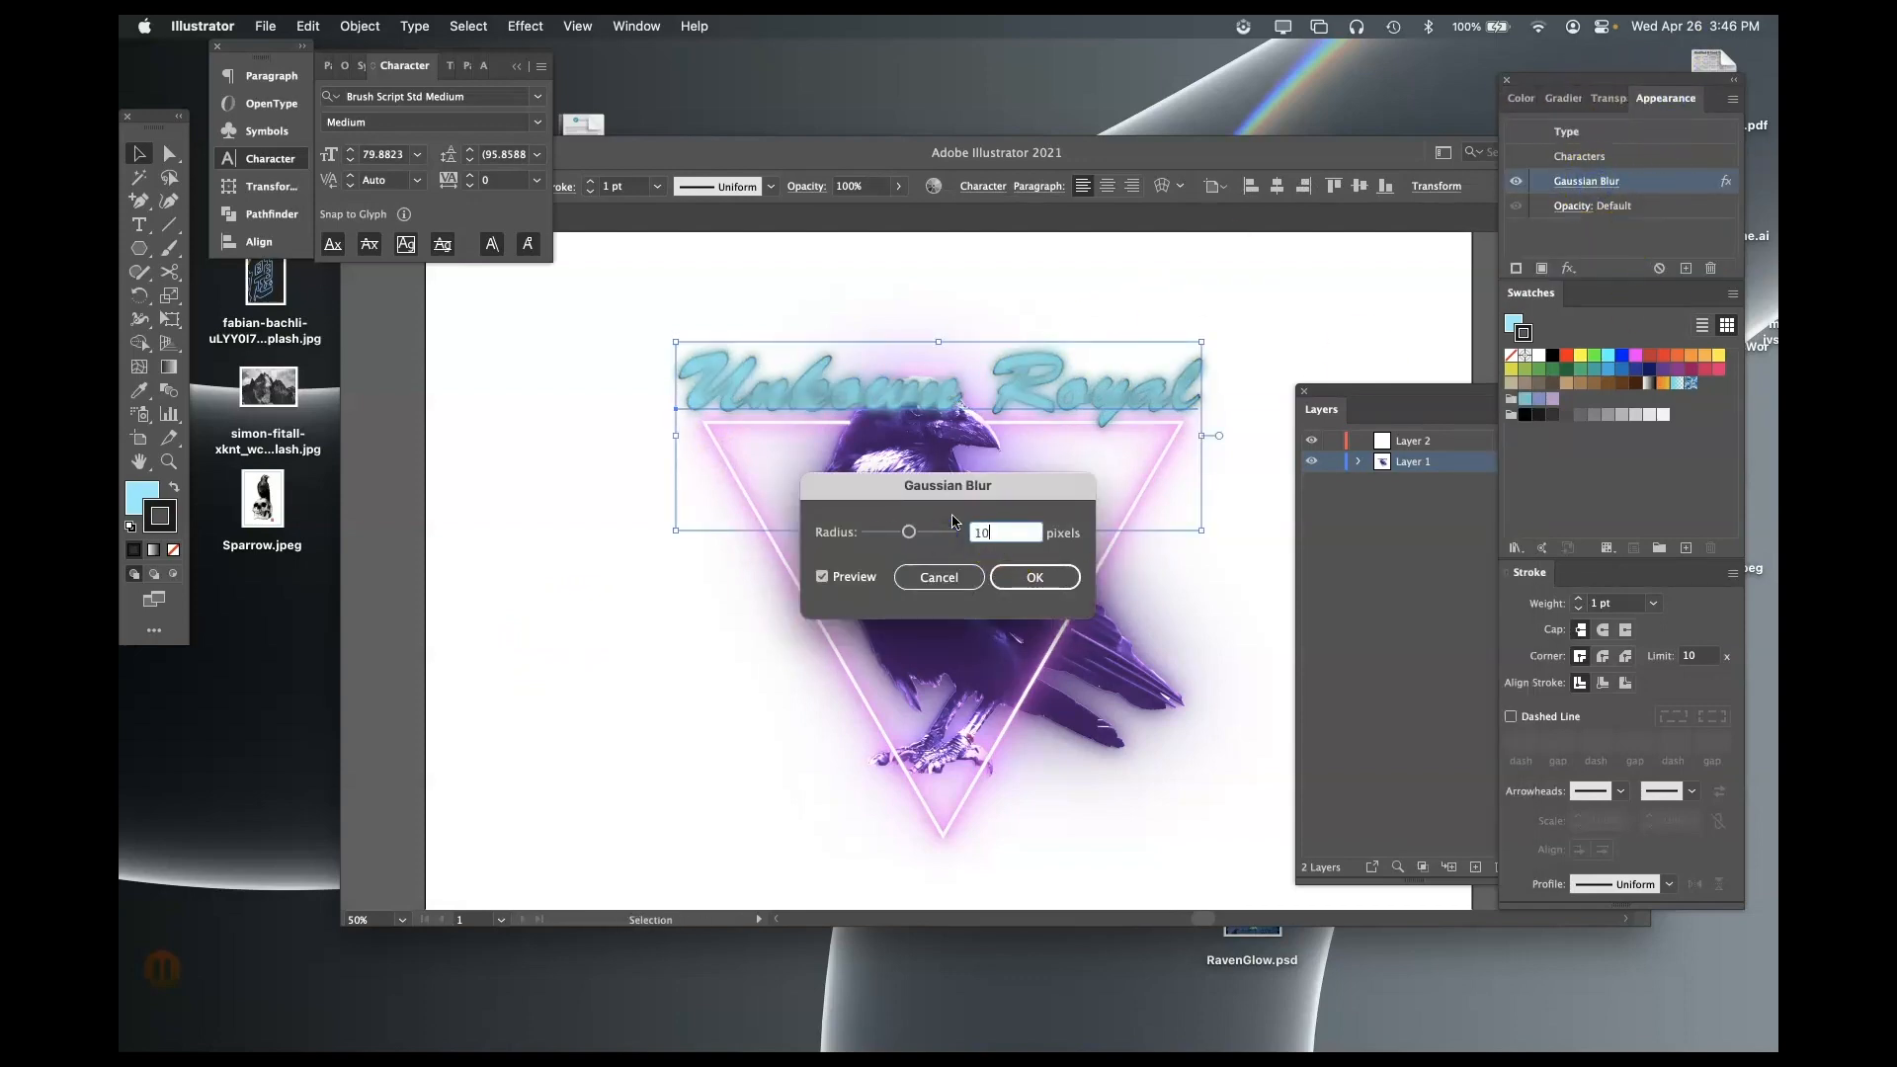
{"action": "key", "text": "Return"}
{"action": "left_click", "coordinate": [1320, 338]}
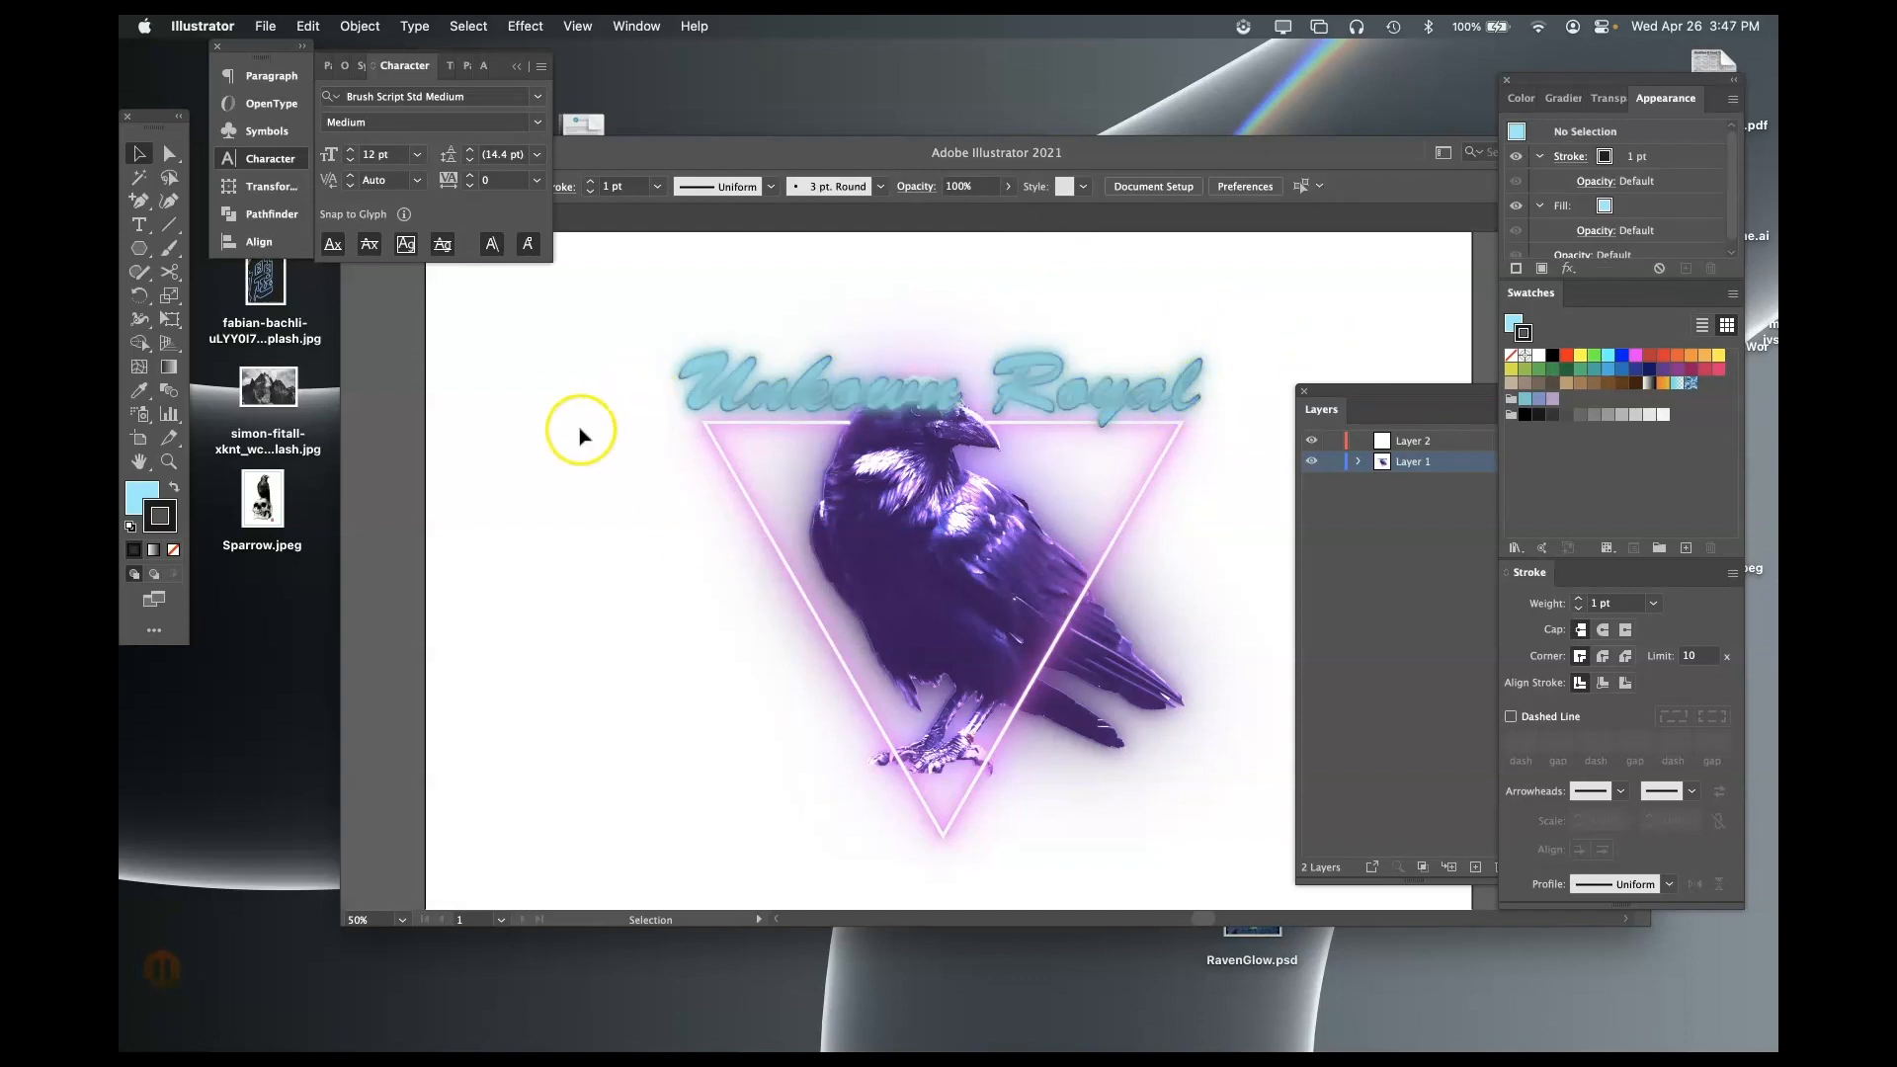
- Expand Layer 1 and try moving its lower text copies to the top of the layer stack, toggling their visibility
{"action": "left_click", "coordinate": [1359, 461]}
{"action": "left_click", "coordinate": [1439, 545]}
{"action": "left_click", "coordinate": [1308, 548]}
{"action": "left_click_drag", "start_coordinate": [1419, 550], "coordinate": [1410, 444]}
{"action": "left_click", "coordinate": [1311, 544]}
{"action": "left_click_drag", "start_coordinate": [1443, 526], "coordinate": [1436, 442]}
{"action": "left_click", "coordinate": [1311, 545]}
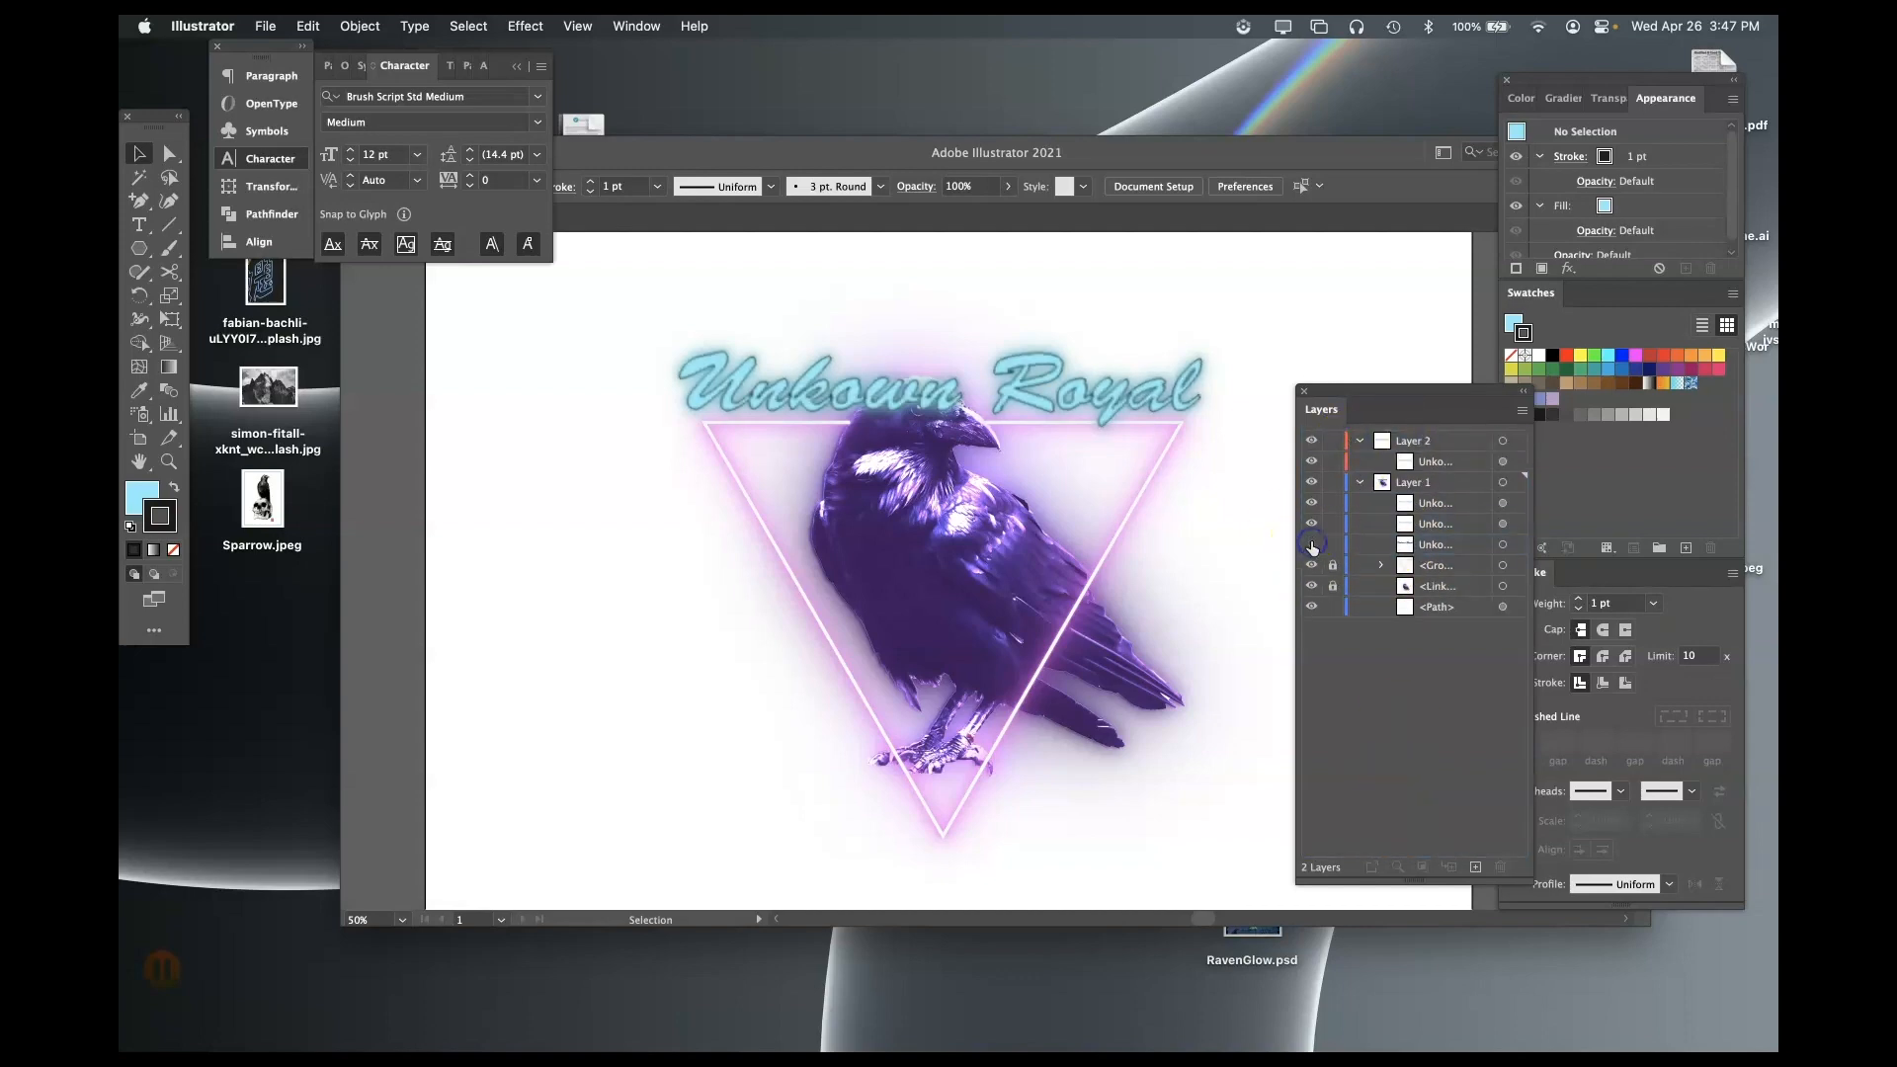
- Undo the last stacking-order changes to the text copies
{"action": "key", "text": "super+z"}
{"action": "key", "text": "super+z"}
{"action": "key", "text": "super+z"}
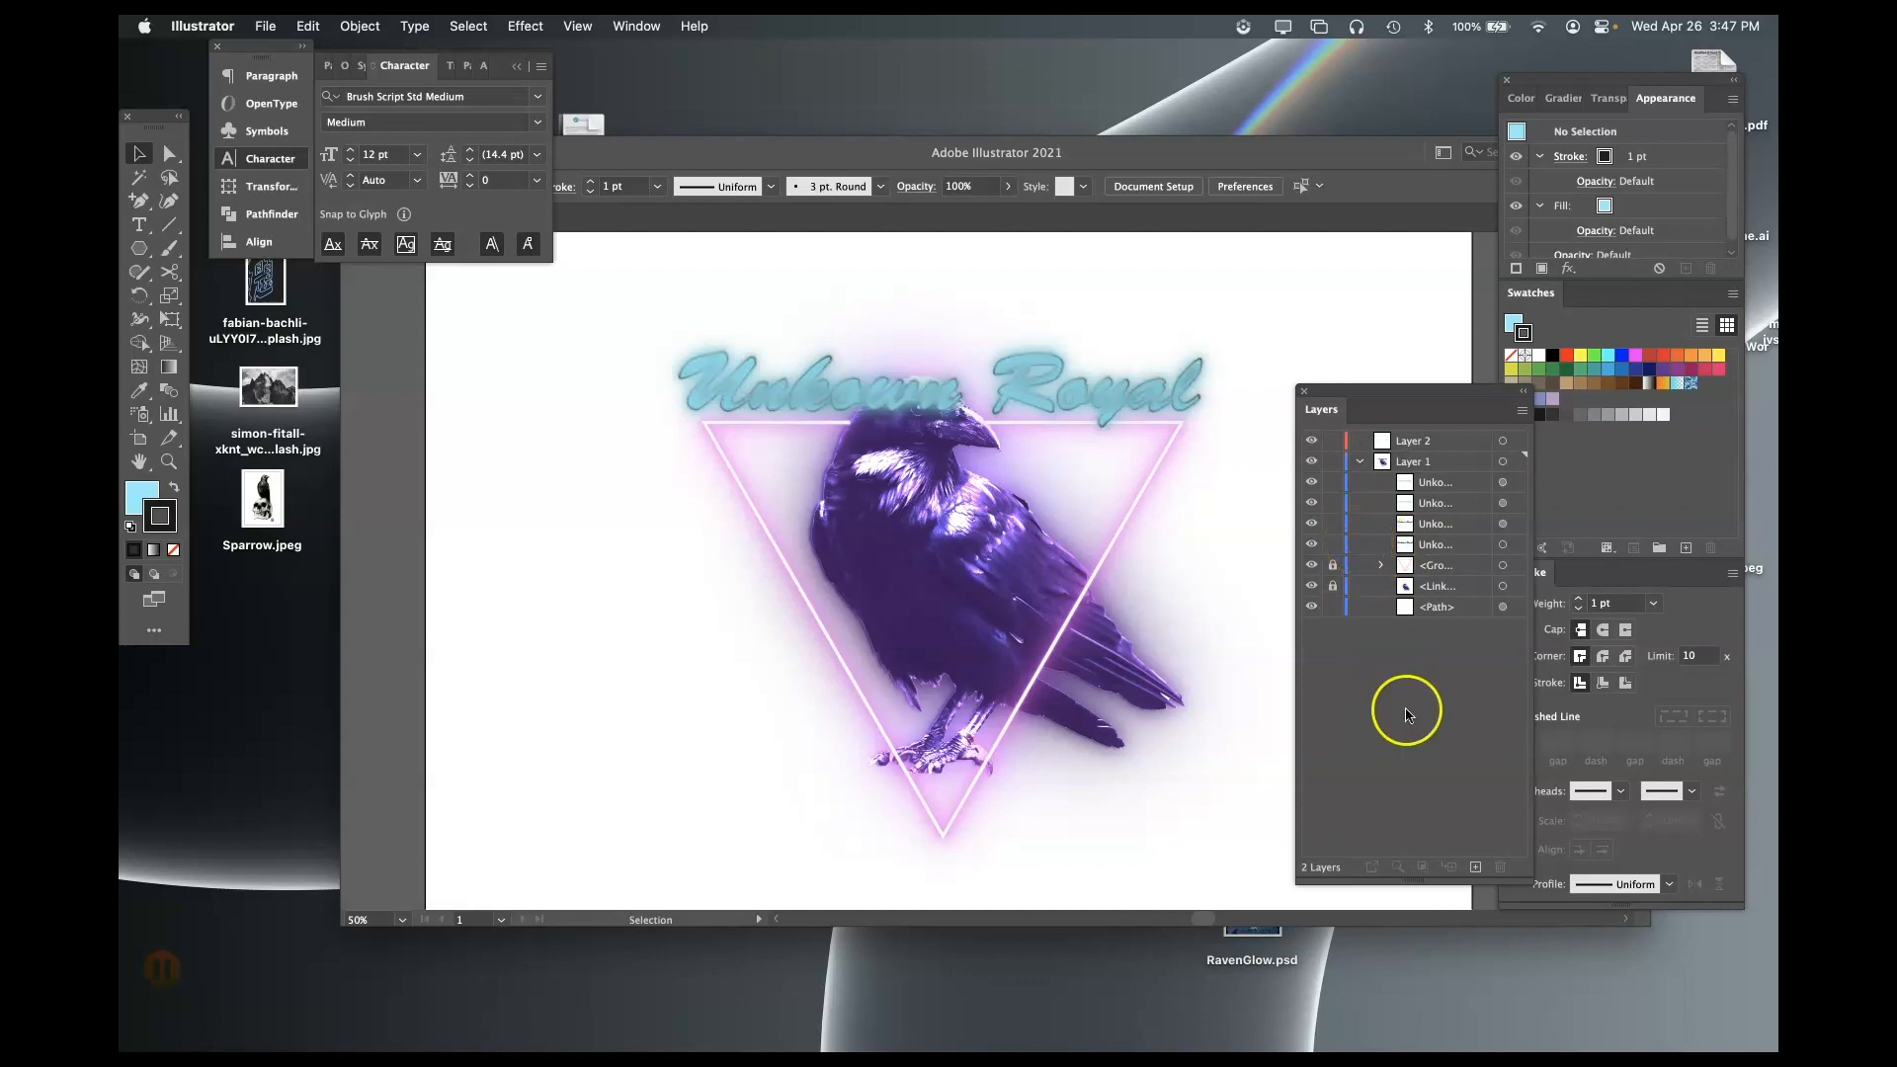
- Move the lowest text copy to the top of Layer 1, above the blurred copies
{"action": "left_click", "coordinate": [703, 403]}
{"action": "left_click", "coordinate": [1505, 546]}
{"action": "left_click_drag", "start_coordinate": [1472, 545], "coordinate": [1471, 473]}
{"action": "left_click", "coordinate": [1236, 632]}
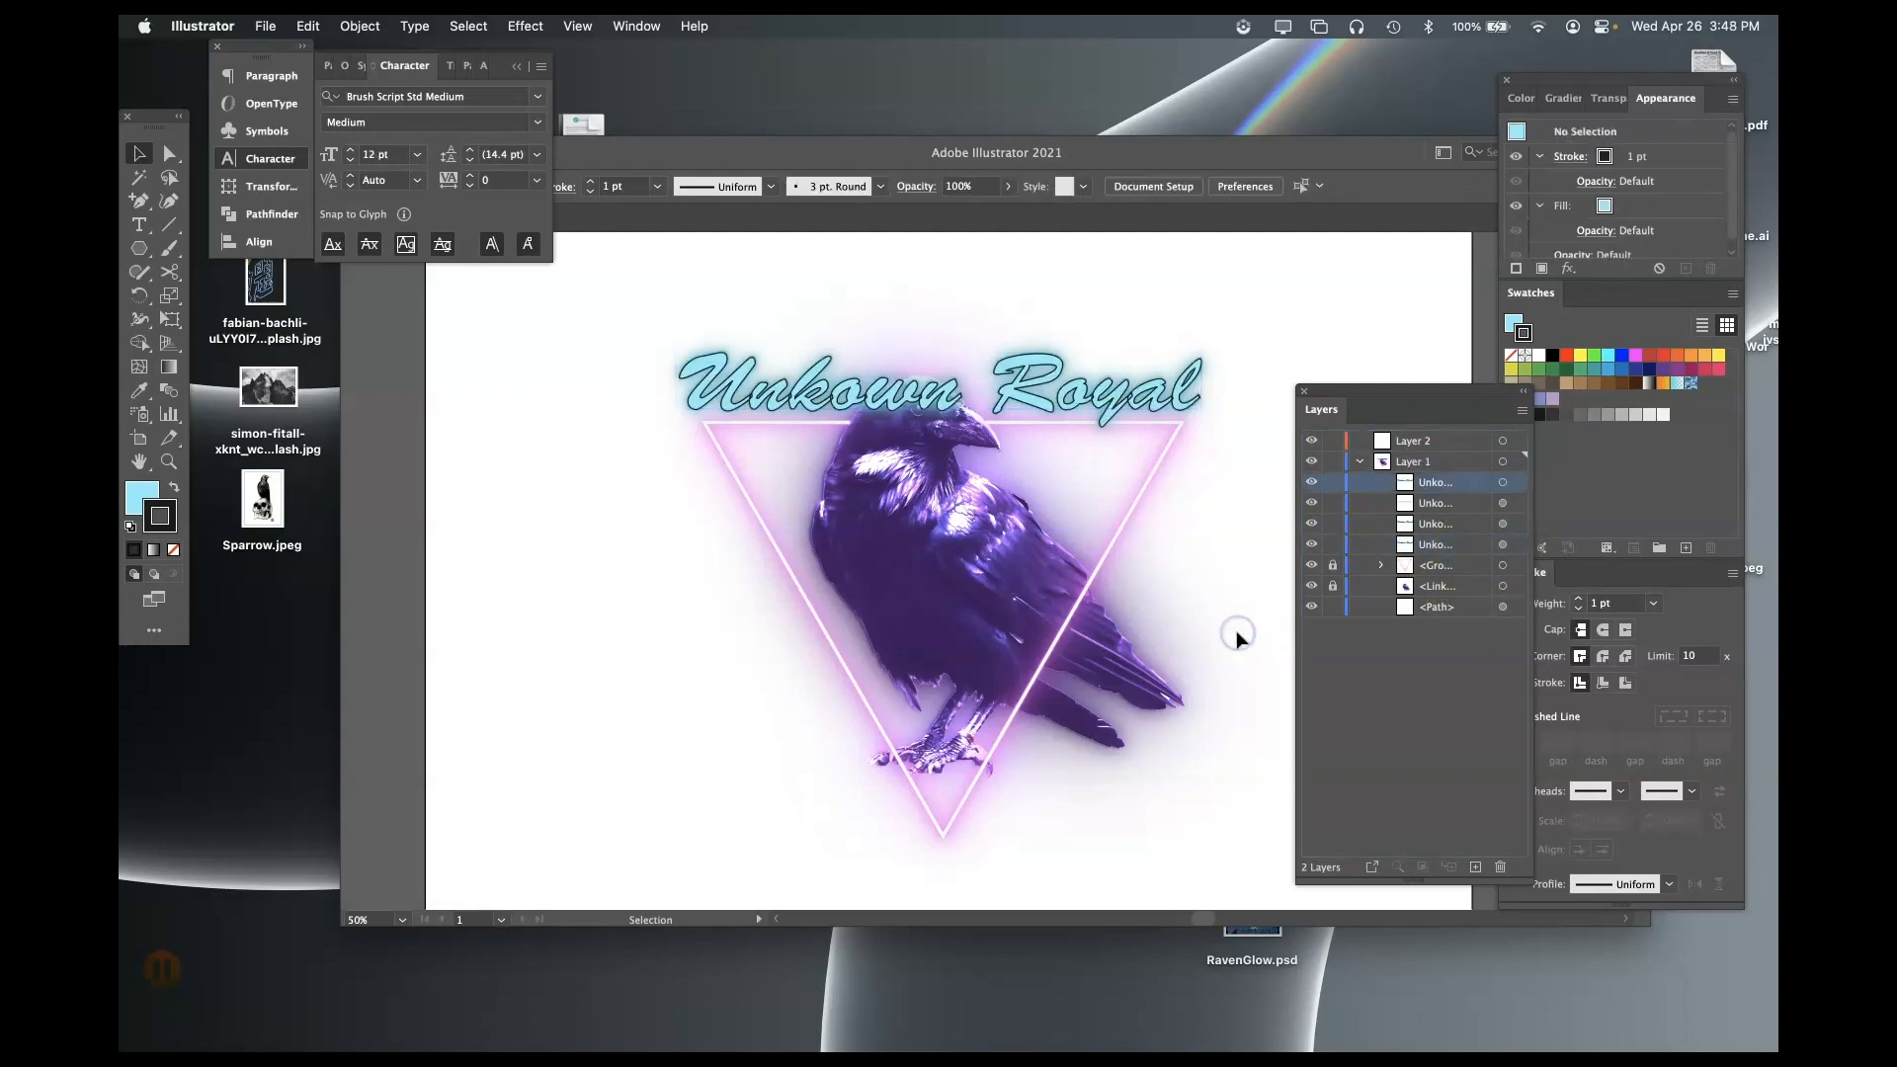
- Set the stroke weight of the sharp top text copy to 0.5 pt
{"action": "left_click", "coordinate": [1195, 427]}
{"action": "left_click", "coordinate": [1632, 610]}
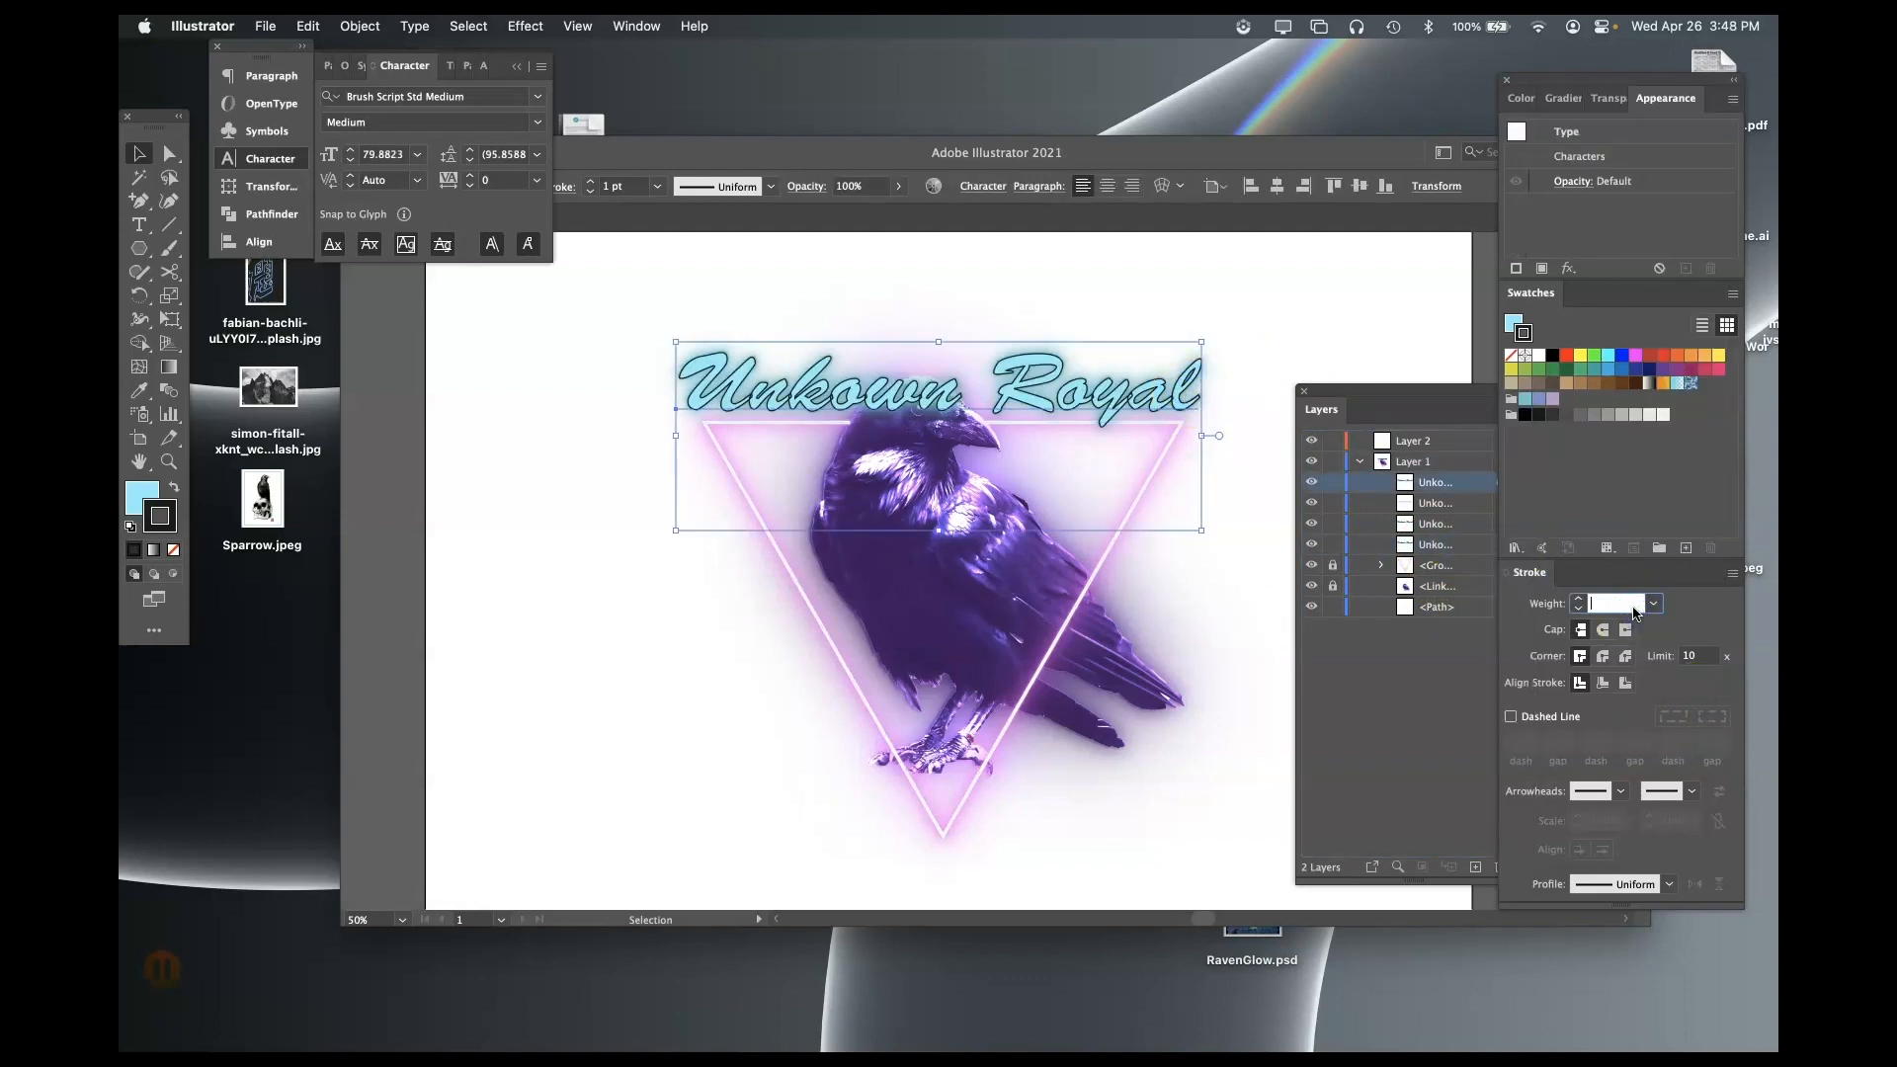
{"action": "type", "text": "0.5"}
{"action": "key", "text": "Return"}
{"action": "left_click", "coordinate": [1268, 663]}
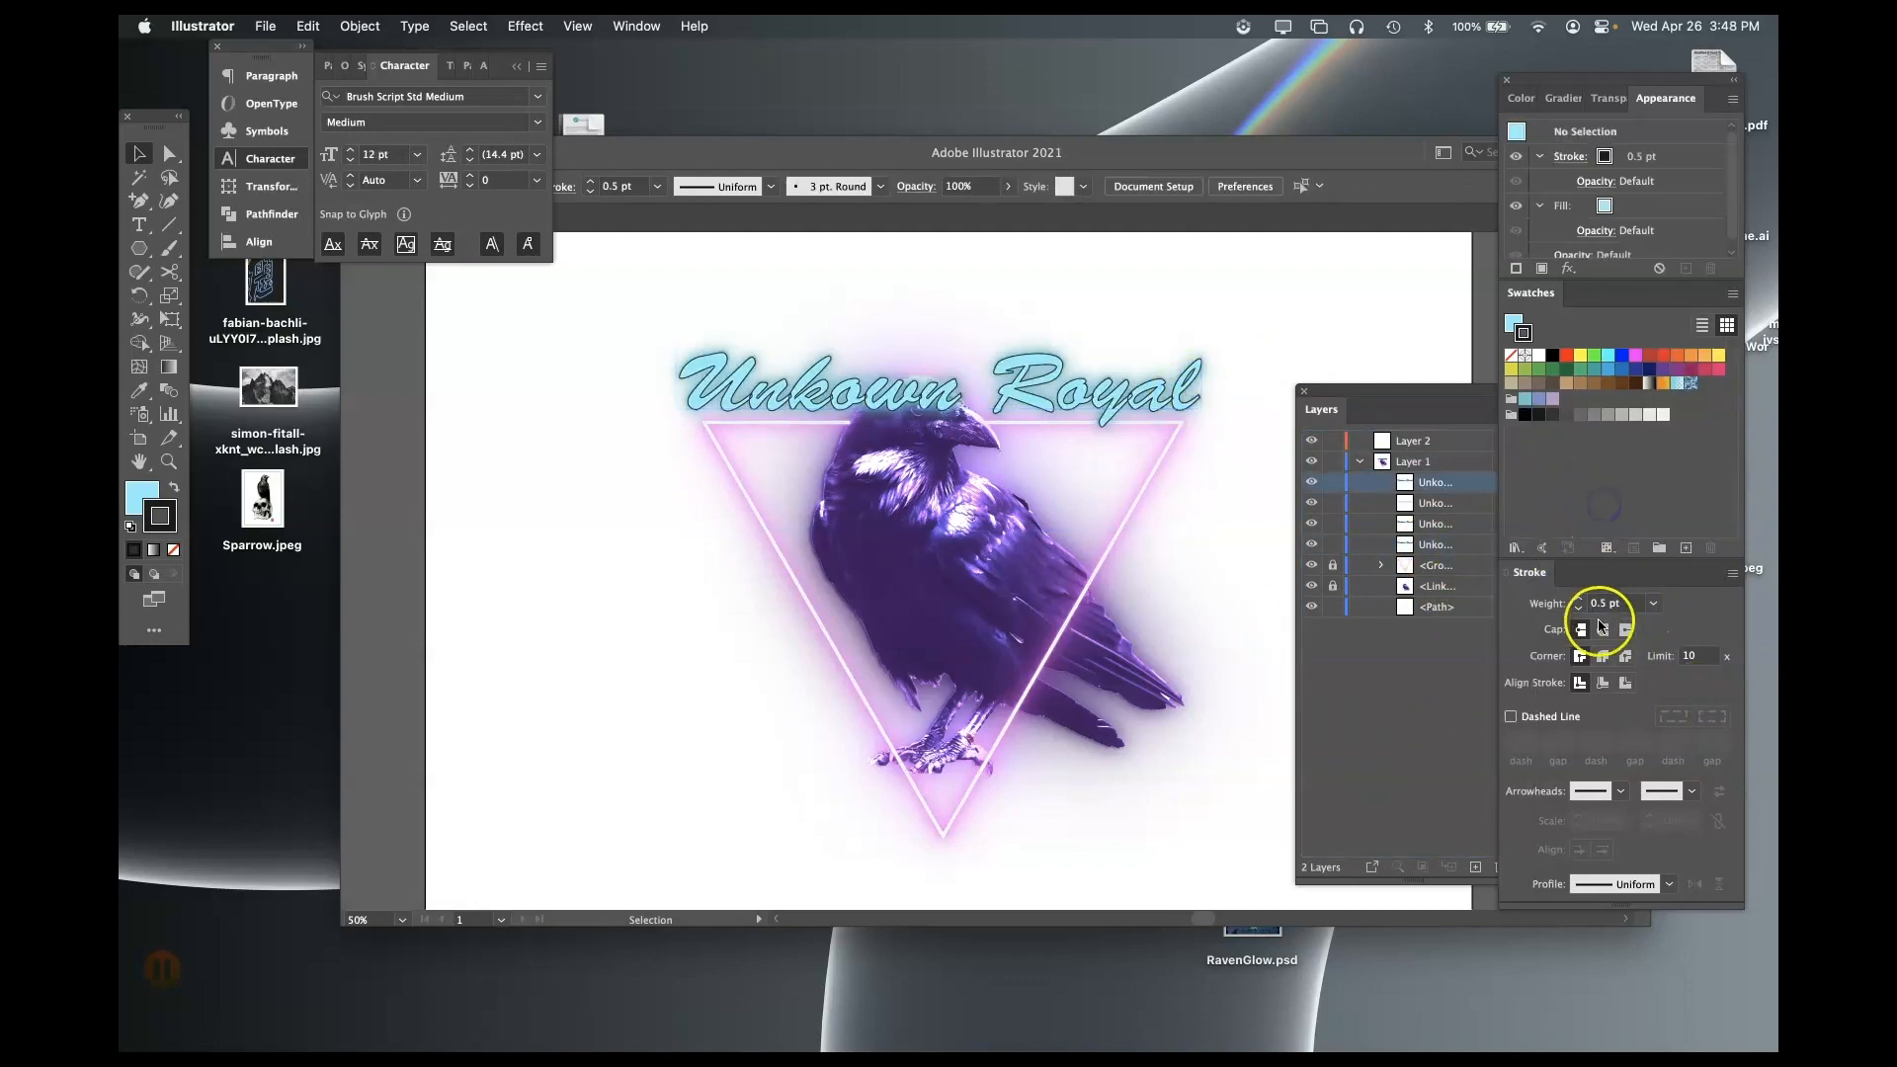
- Duplicate the sharp text in place and remove the fill from the duplicate
{"action": "left_click", "coordinate": [1114, 407]}
{"action": "key", "text": "super+c"}
{"action": "key", "text": "super+f"}
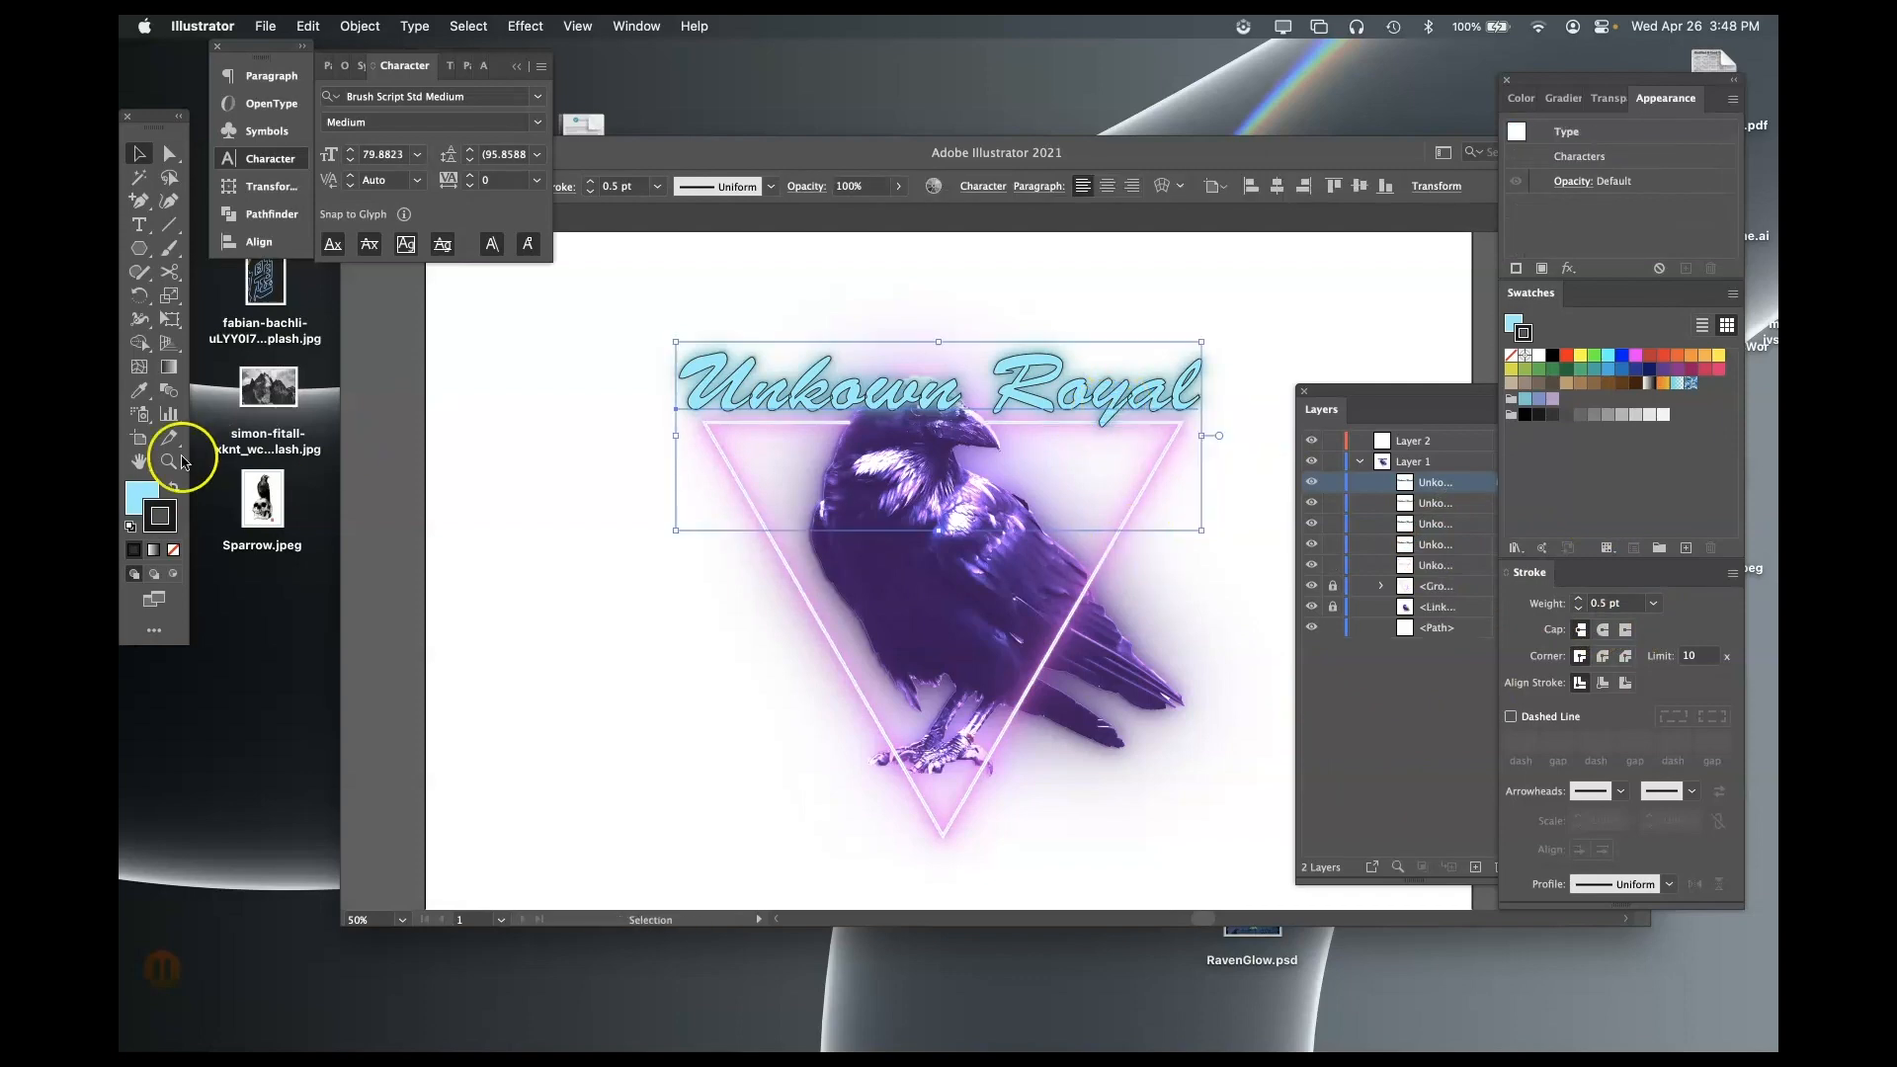
{"action": "left_click", "coordinate": [173, 550]}
- Apply a Gaussian Blur of about 0.883 pixels to the unfilled text duplicate
{"action": "left_click", "coordinate": [525, 26]}
{"action": "mouse_move", "coordinate": [692, 457]}
{"action": "left_click", "coordinate": [869, 457]}
{"action": "left_click_drag", "start_coordinate": [908, 532], "coordinate": [870, 532]}
{"action": "left_click", "coordinate": [1034, 577]}
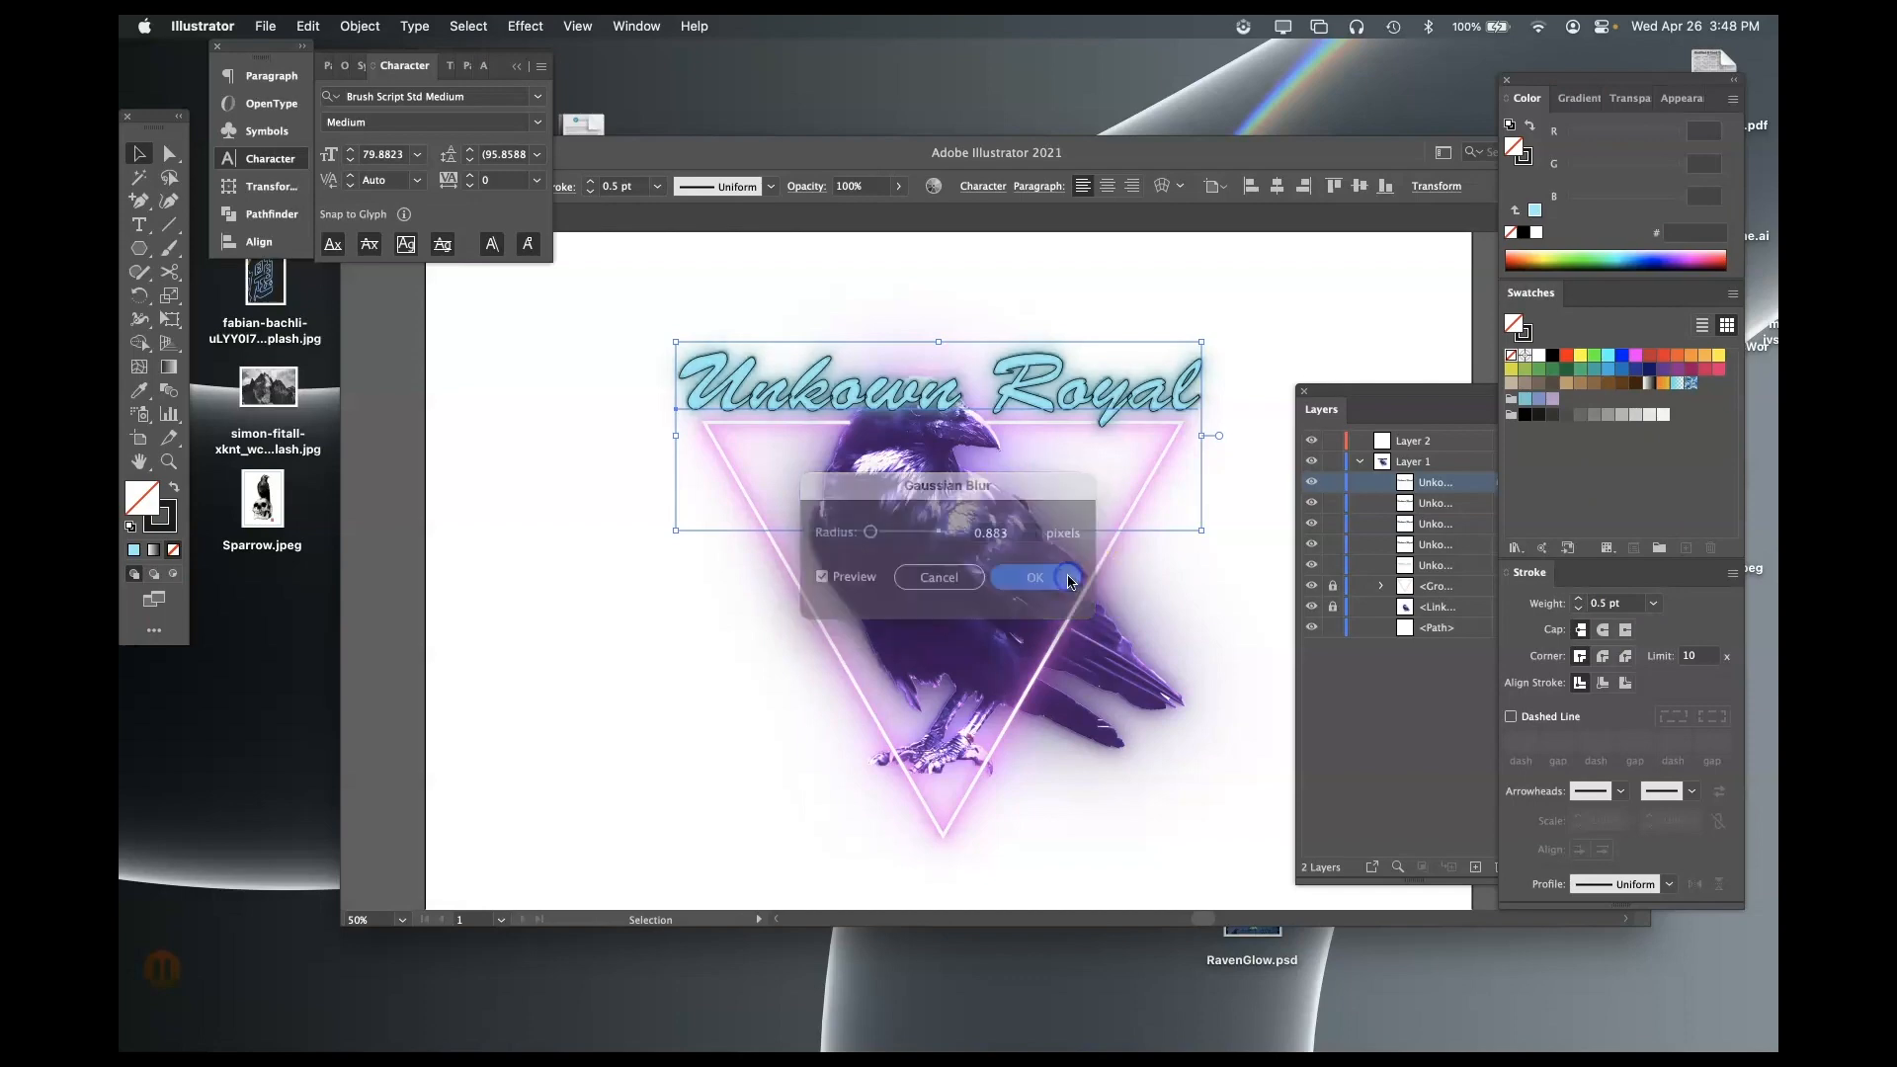
{"action": "left_click", "coordinate": [1080, 424]}
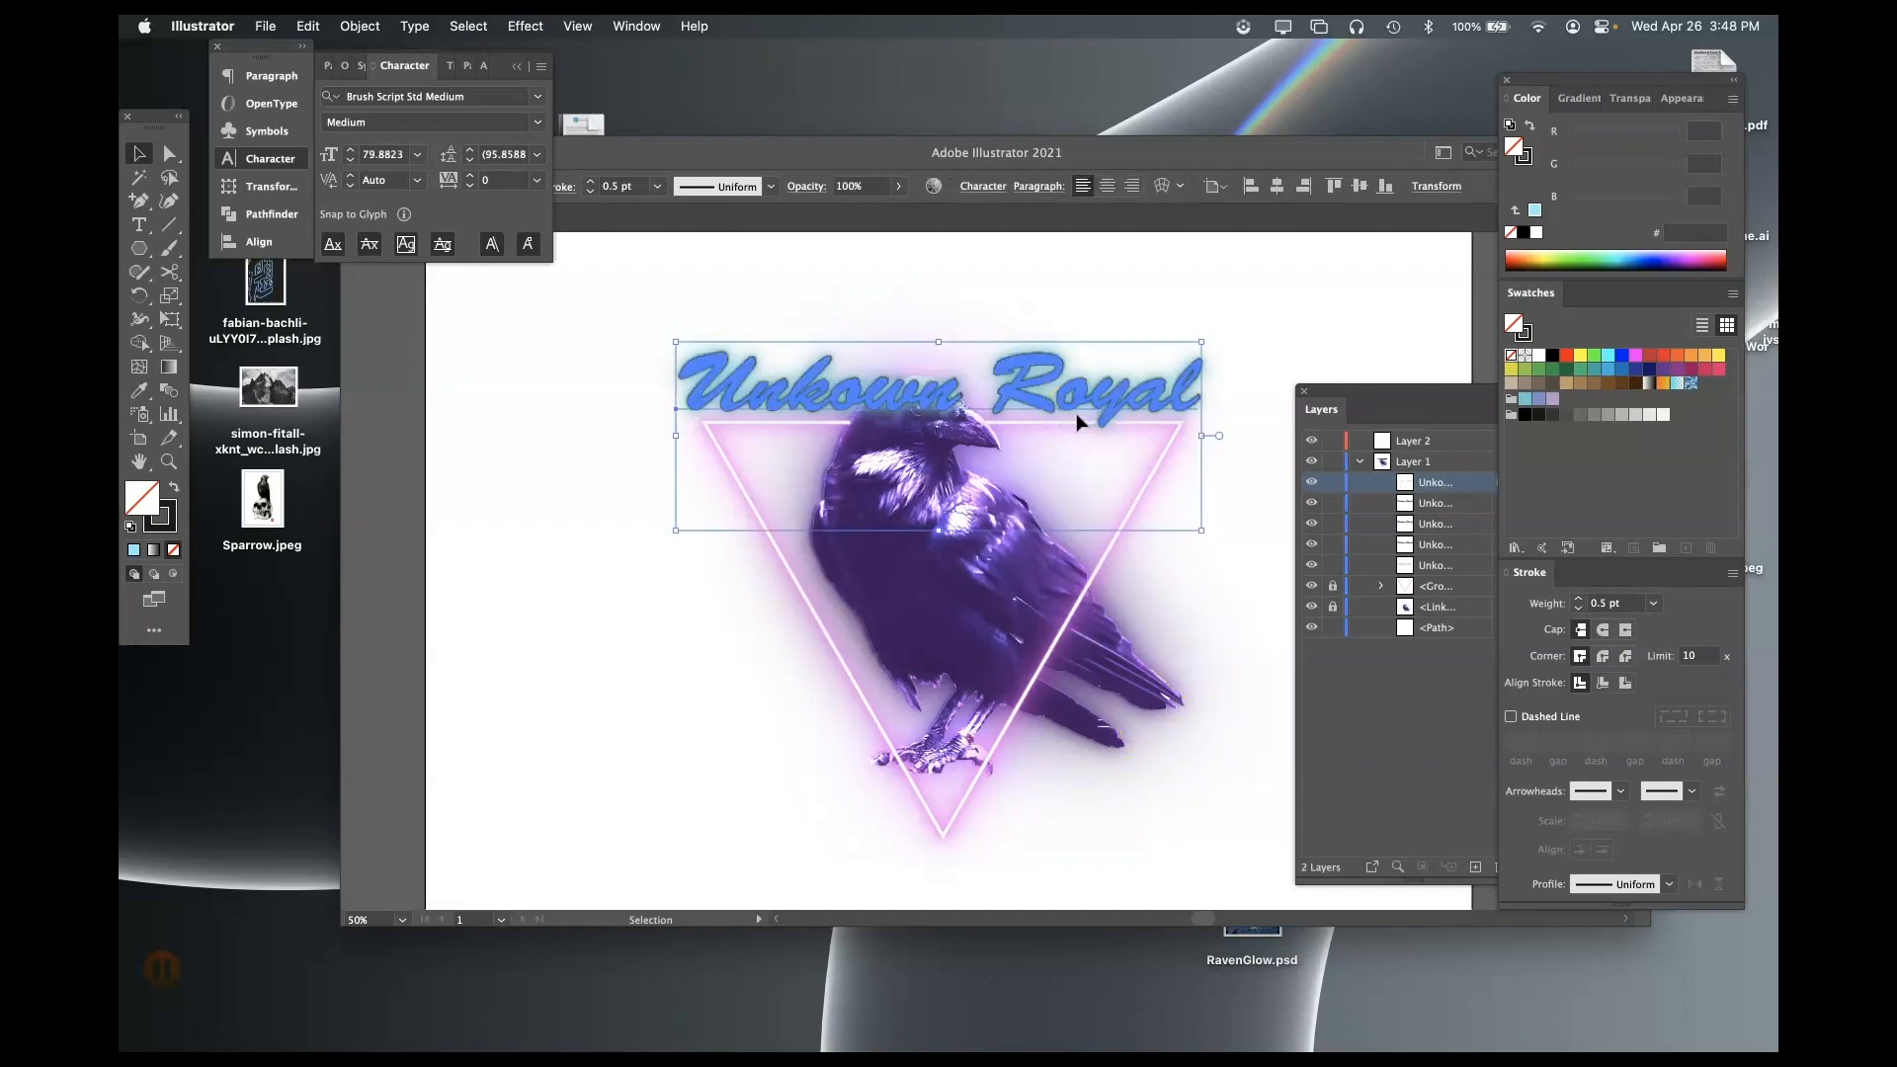
- Delete the unfilled text duplicate at the top of Layer 1 and the lowest blurred text copy
{"action": "left_click", "coordinate": [1666, 98]}
{"action": "left_click", "coordinate": [1438, 479]}
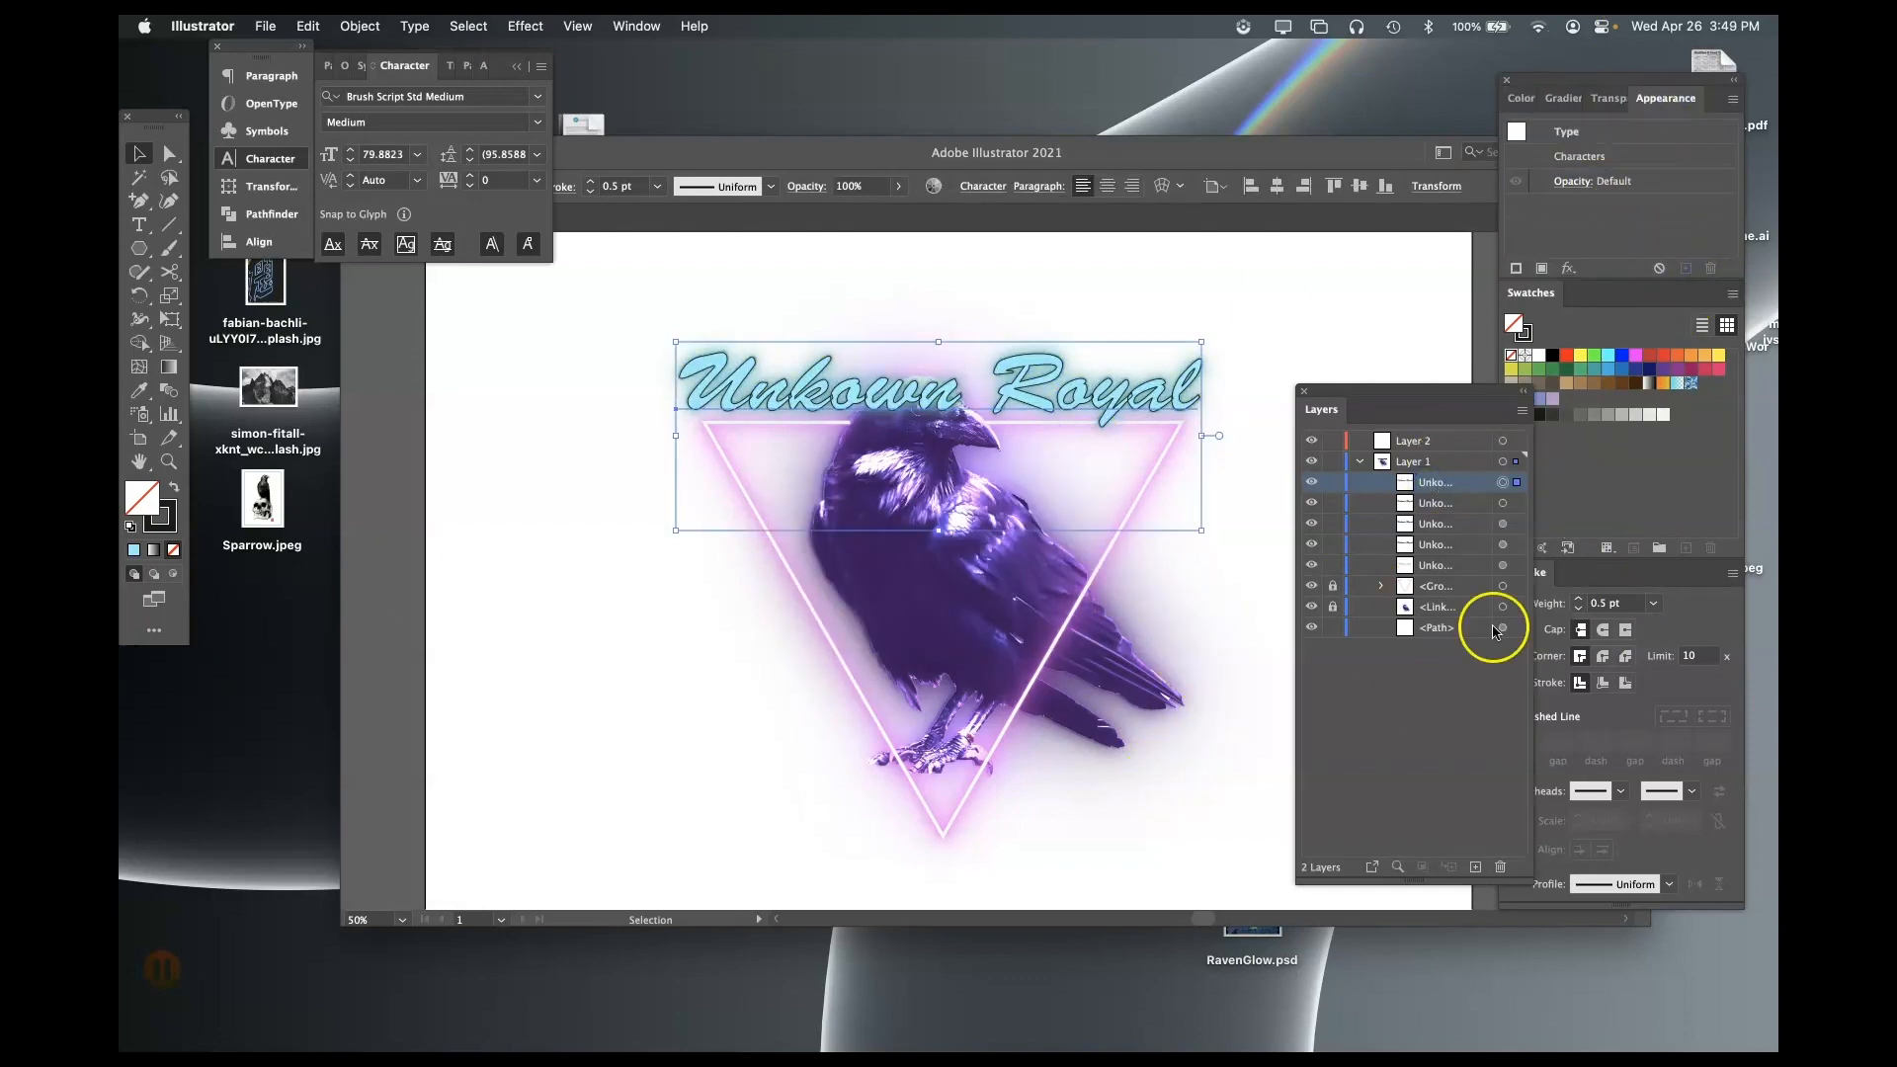
{"action": "left_click", "coordinate": [1500, 866]}
{"action": "left_click", "coordinate": [1502, 544]}
{"action": "left_click", "coordinate": [1499, 866]}
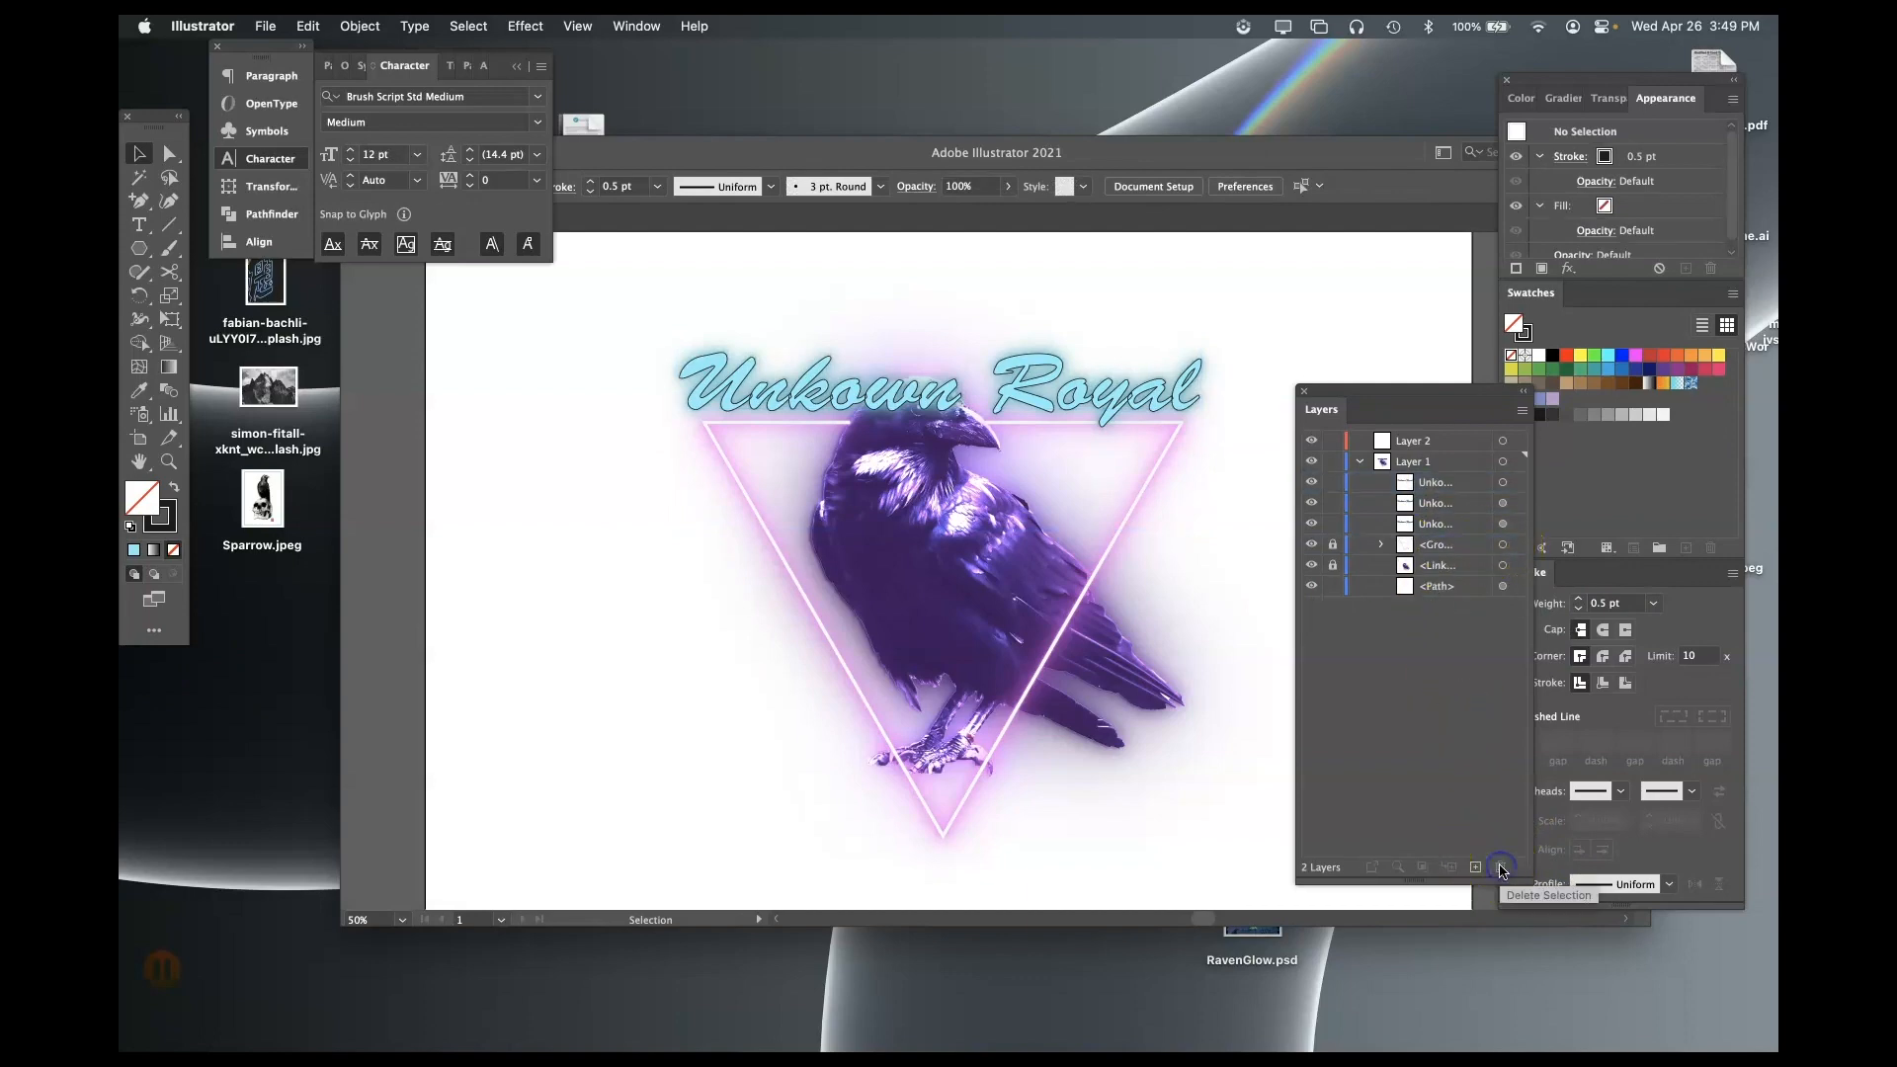
- Remove the stroke from the sharp "Unkown Royal" text so only its light blue fill remains
{"action": "left_click", "coordinate": [160, 515]}
{"action": "left_click", "coordinate": [175, 551]}
{"action": "left_click", "coordinate": [715, 397]}
{"action": "left_click", "coordinate": [175, 551]}
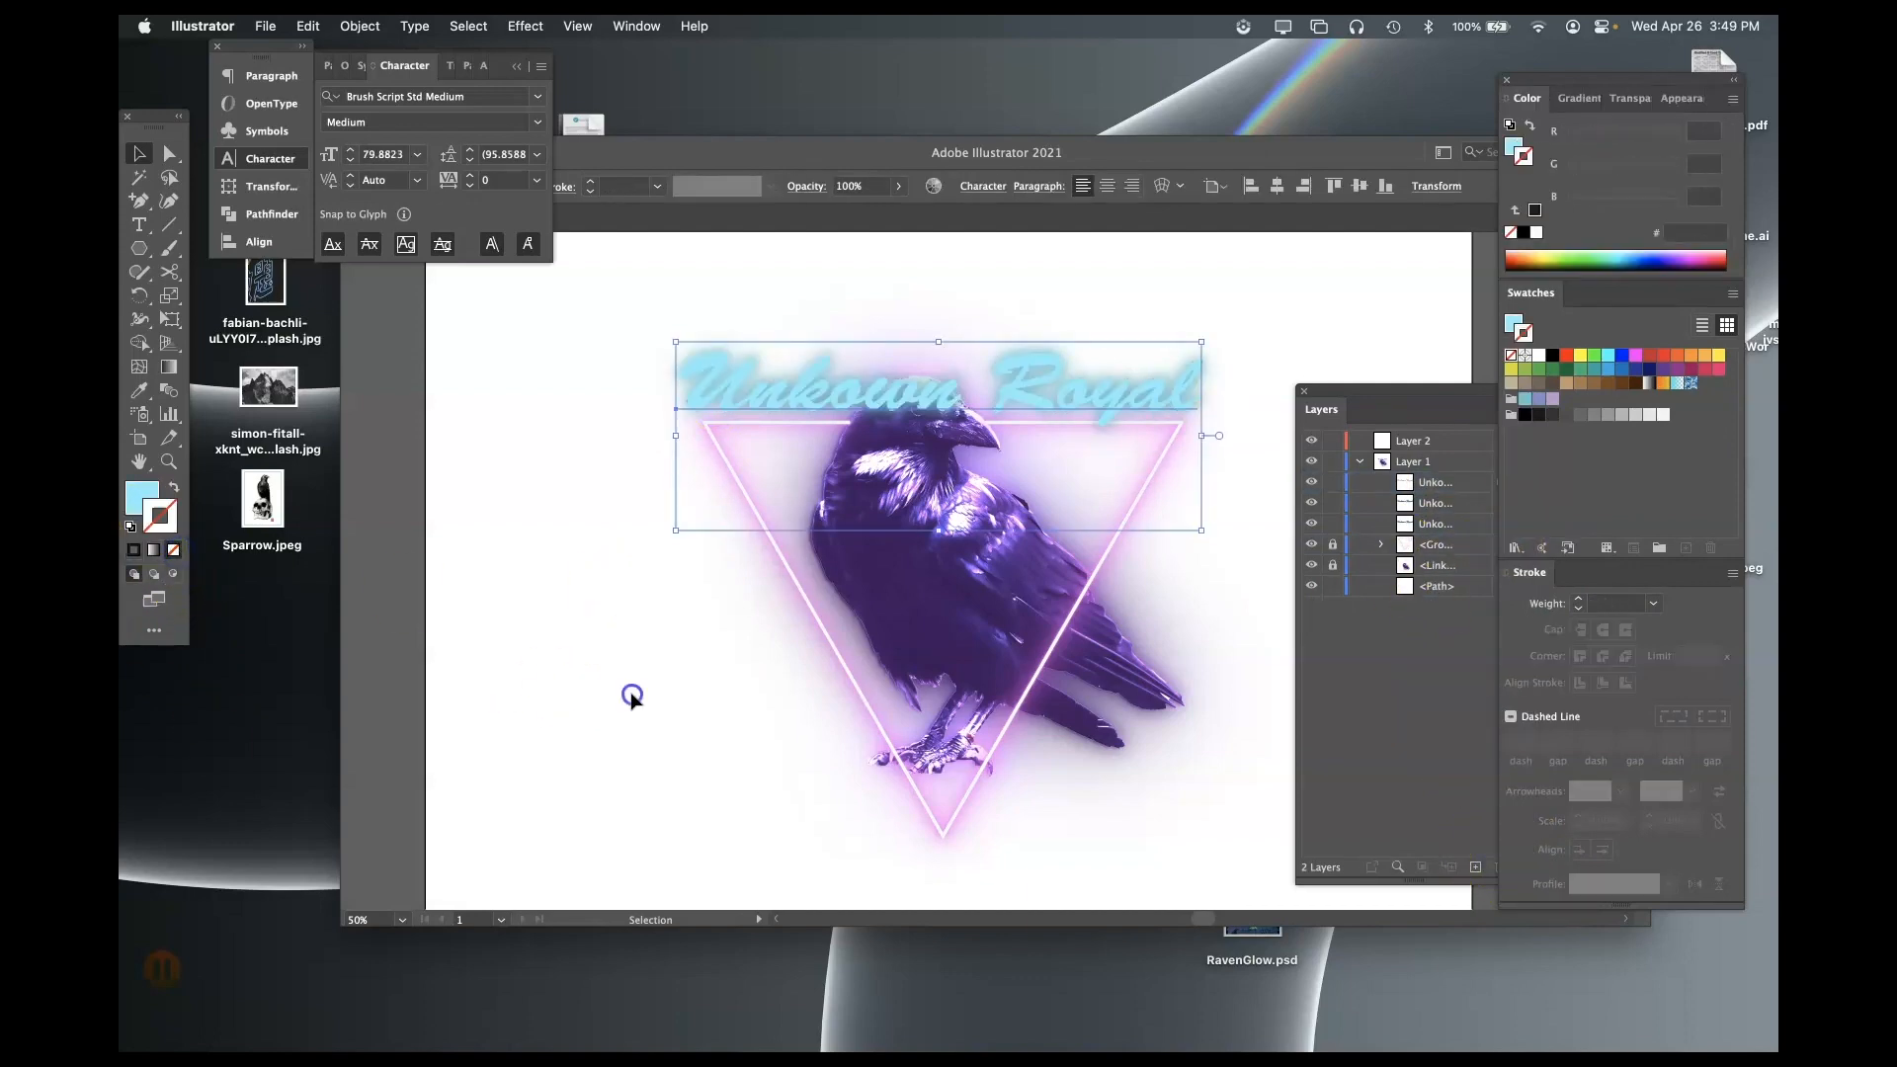
{"action": "left_click", "coordinate": [632, 699]}
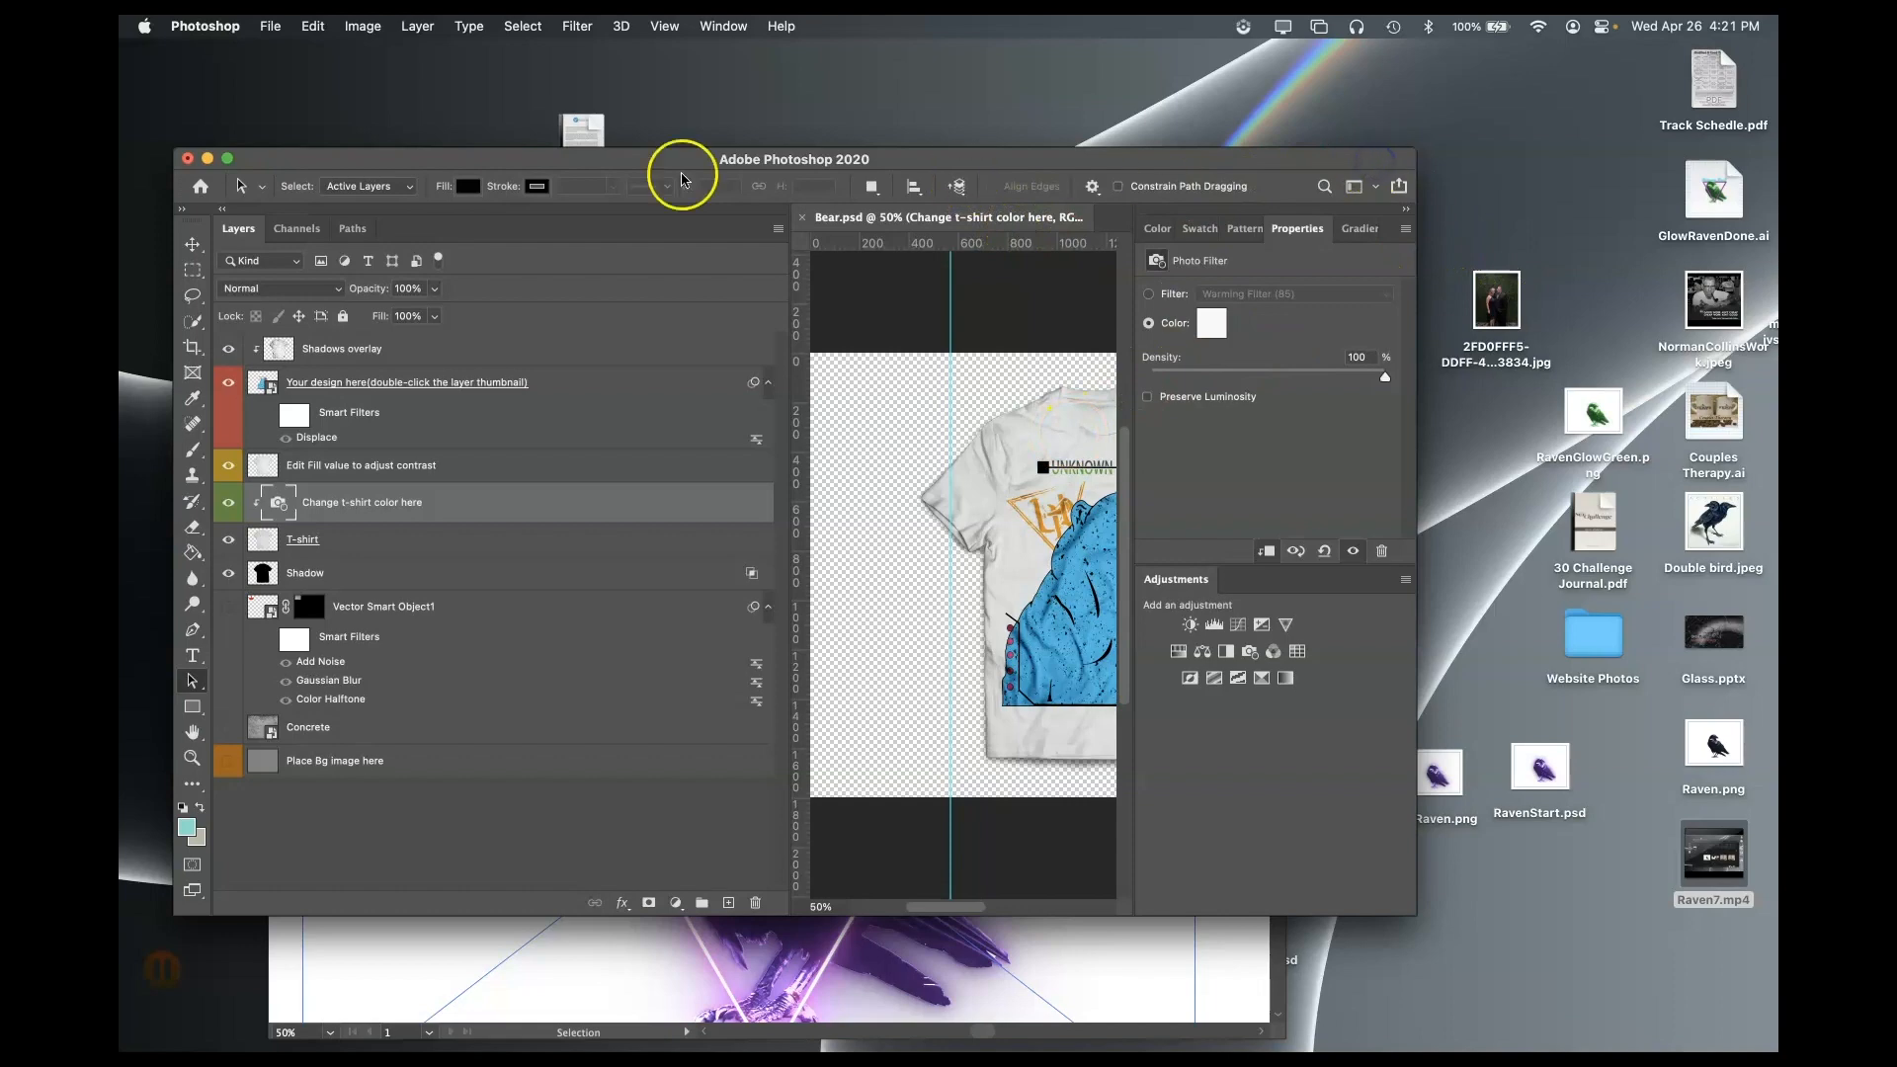
- Switch to Photoshop, enlarge the window, and narrow the layer list to show the whole Bear.psd T-shirt mockup
{"action": "left_click_drag", "start_coordinate": [178, 139], "coordinate": [137, 24]}
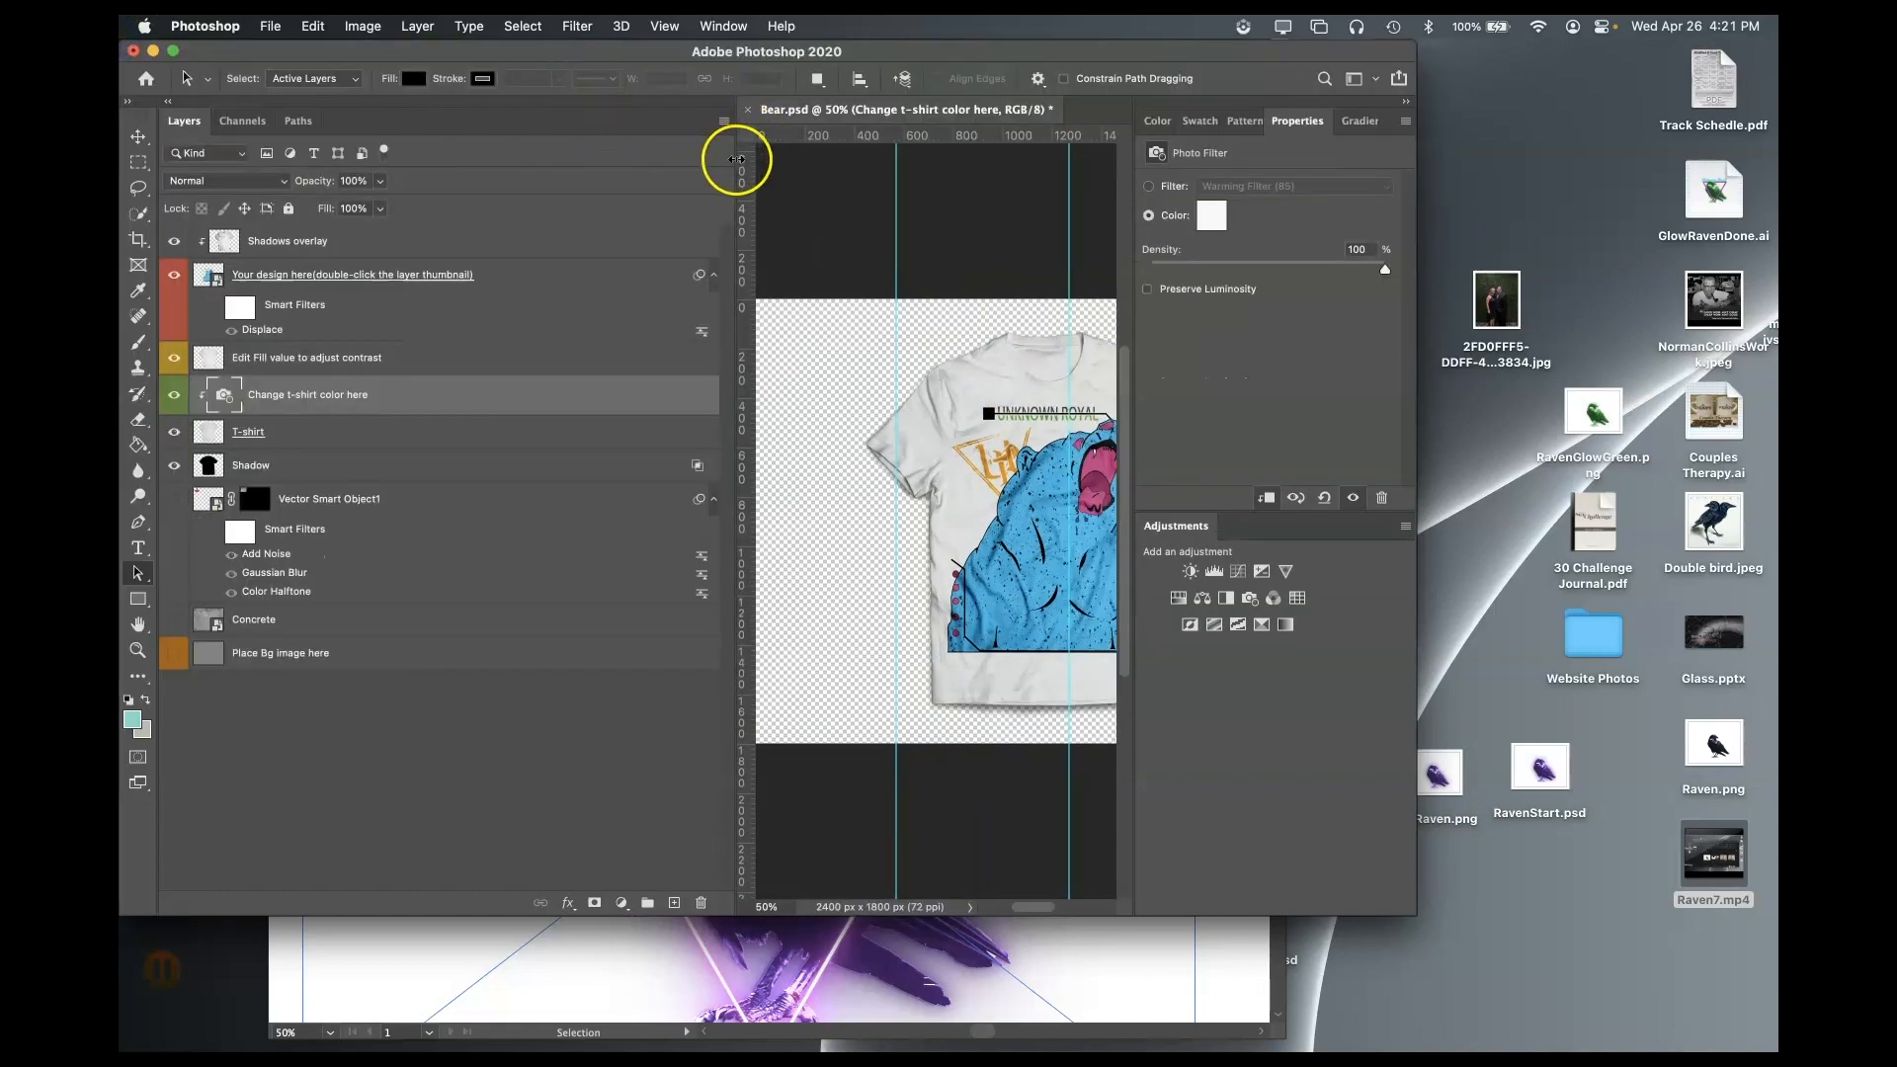
{"action": "left_click_drag", "start_coordinate": [740, 166], "coordinate": [456, 179]}
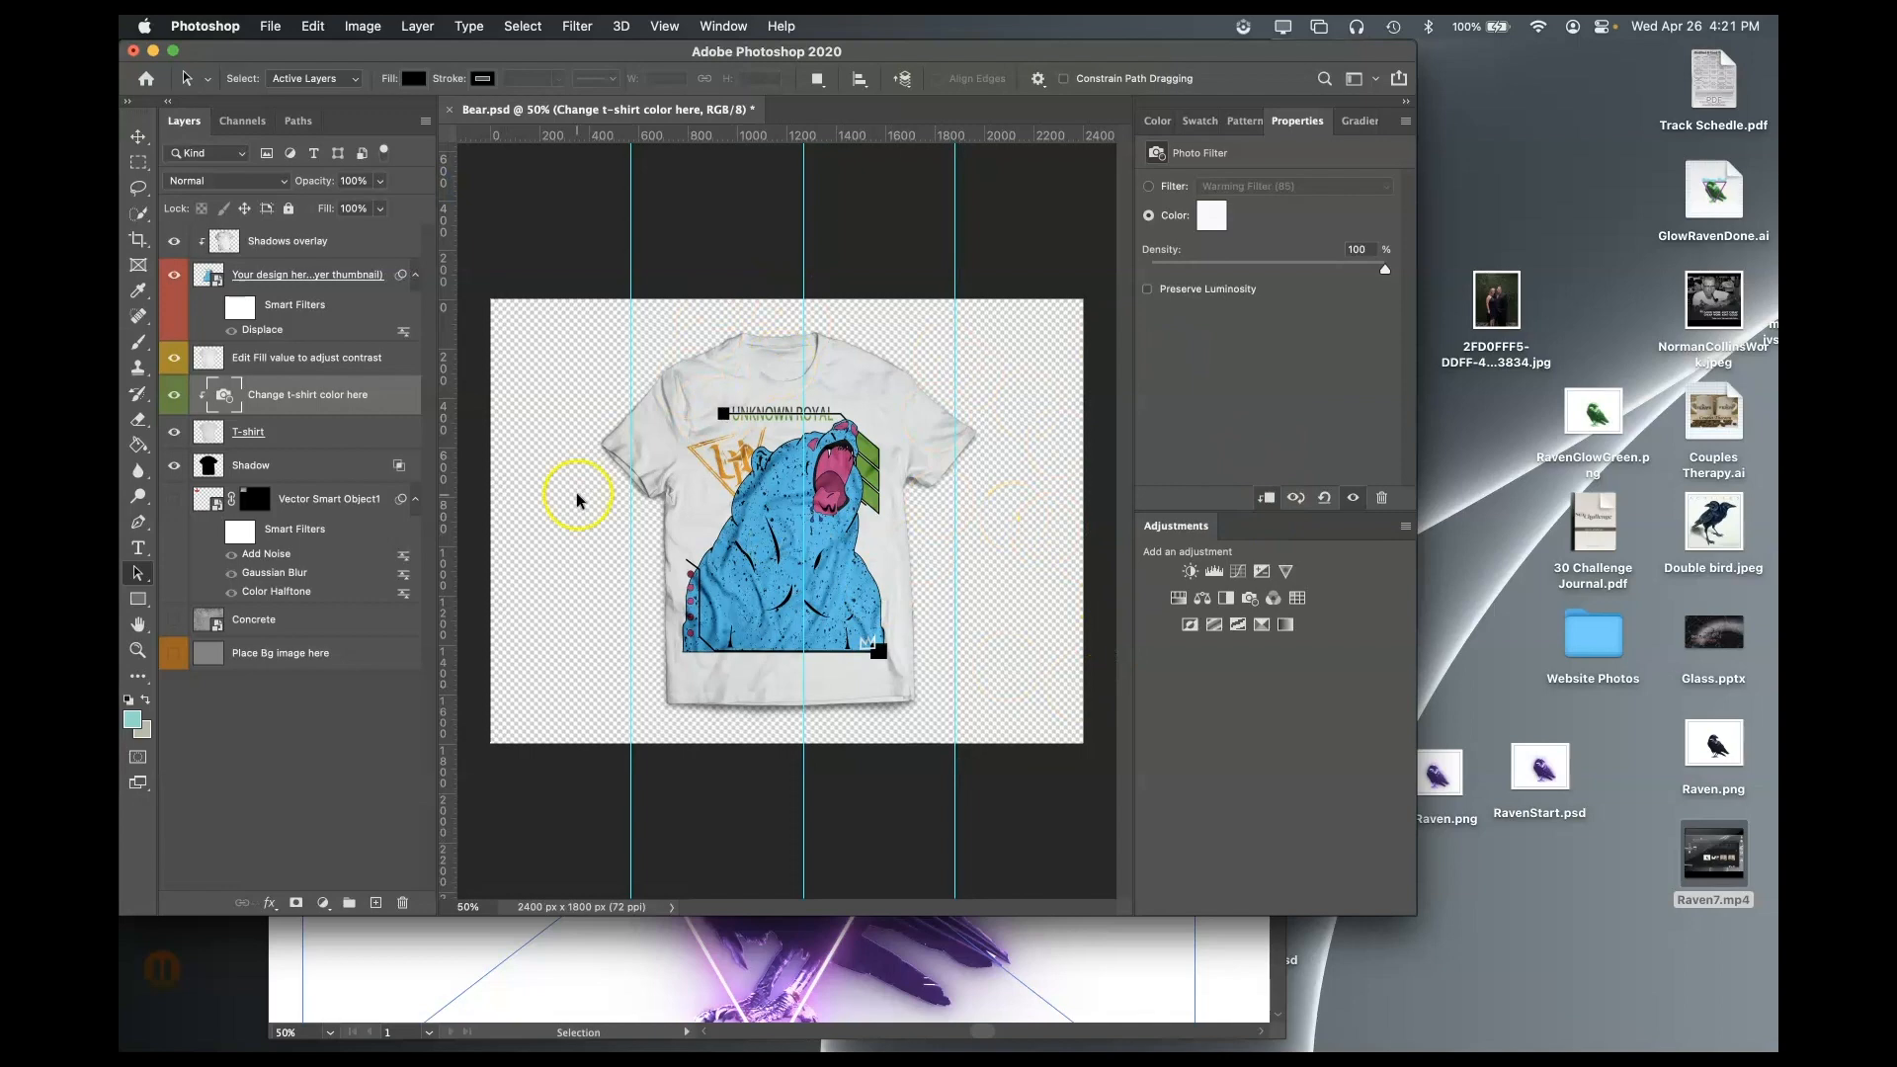
- Hide the bear design layer, try deleting it, undo the deletion, and make the layer visible again
{"action": "left_click", "coordinate": [174, 285]}
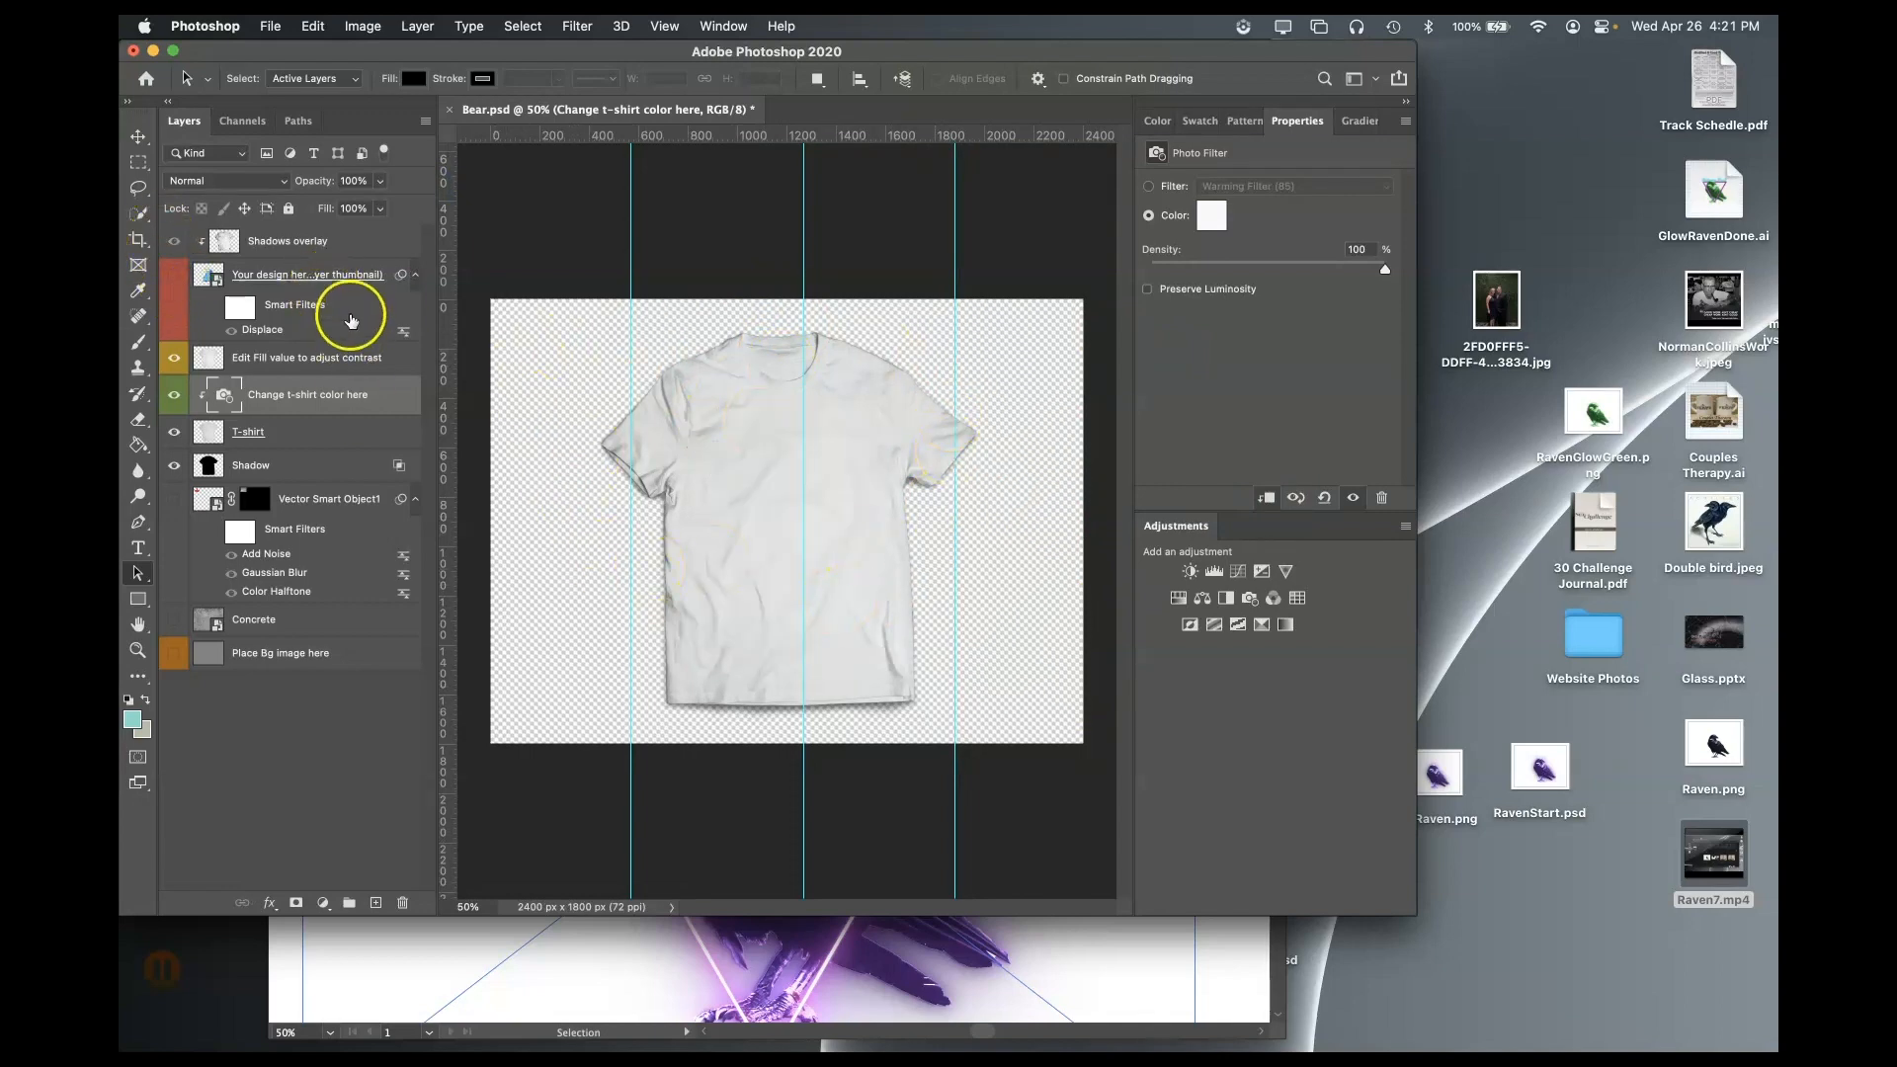
{"action": "left_click", "coordinate": [341, 288]}
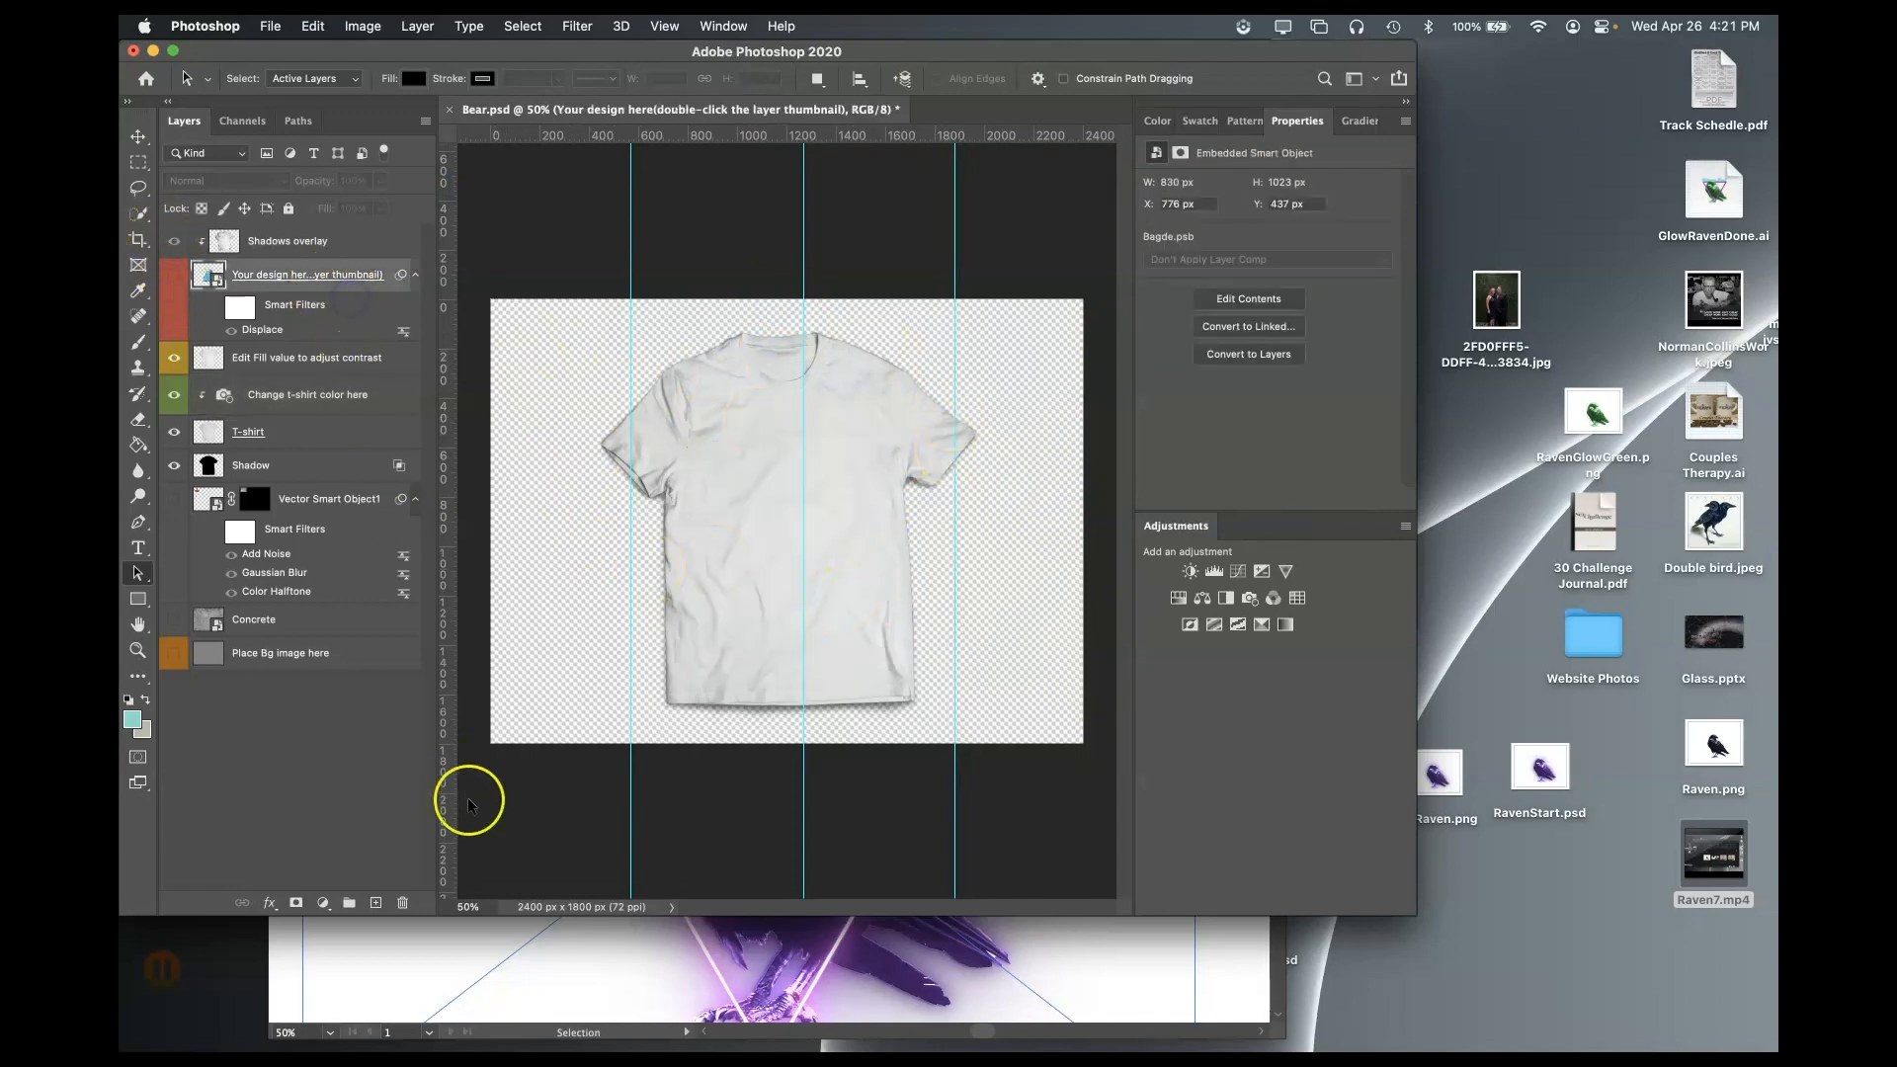
{"action": "left_click", "coordinate": [400, 903]}
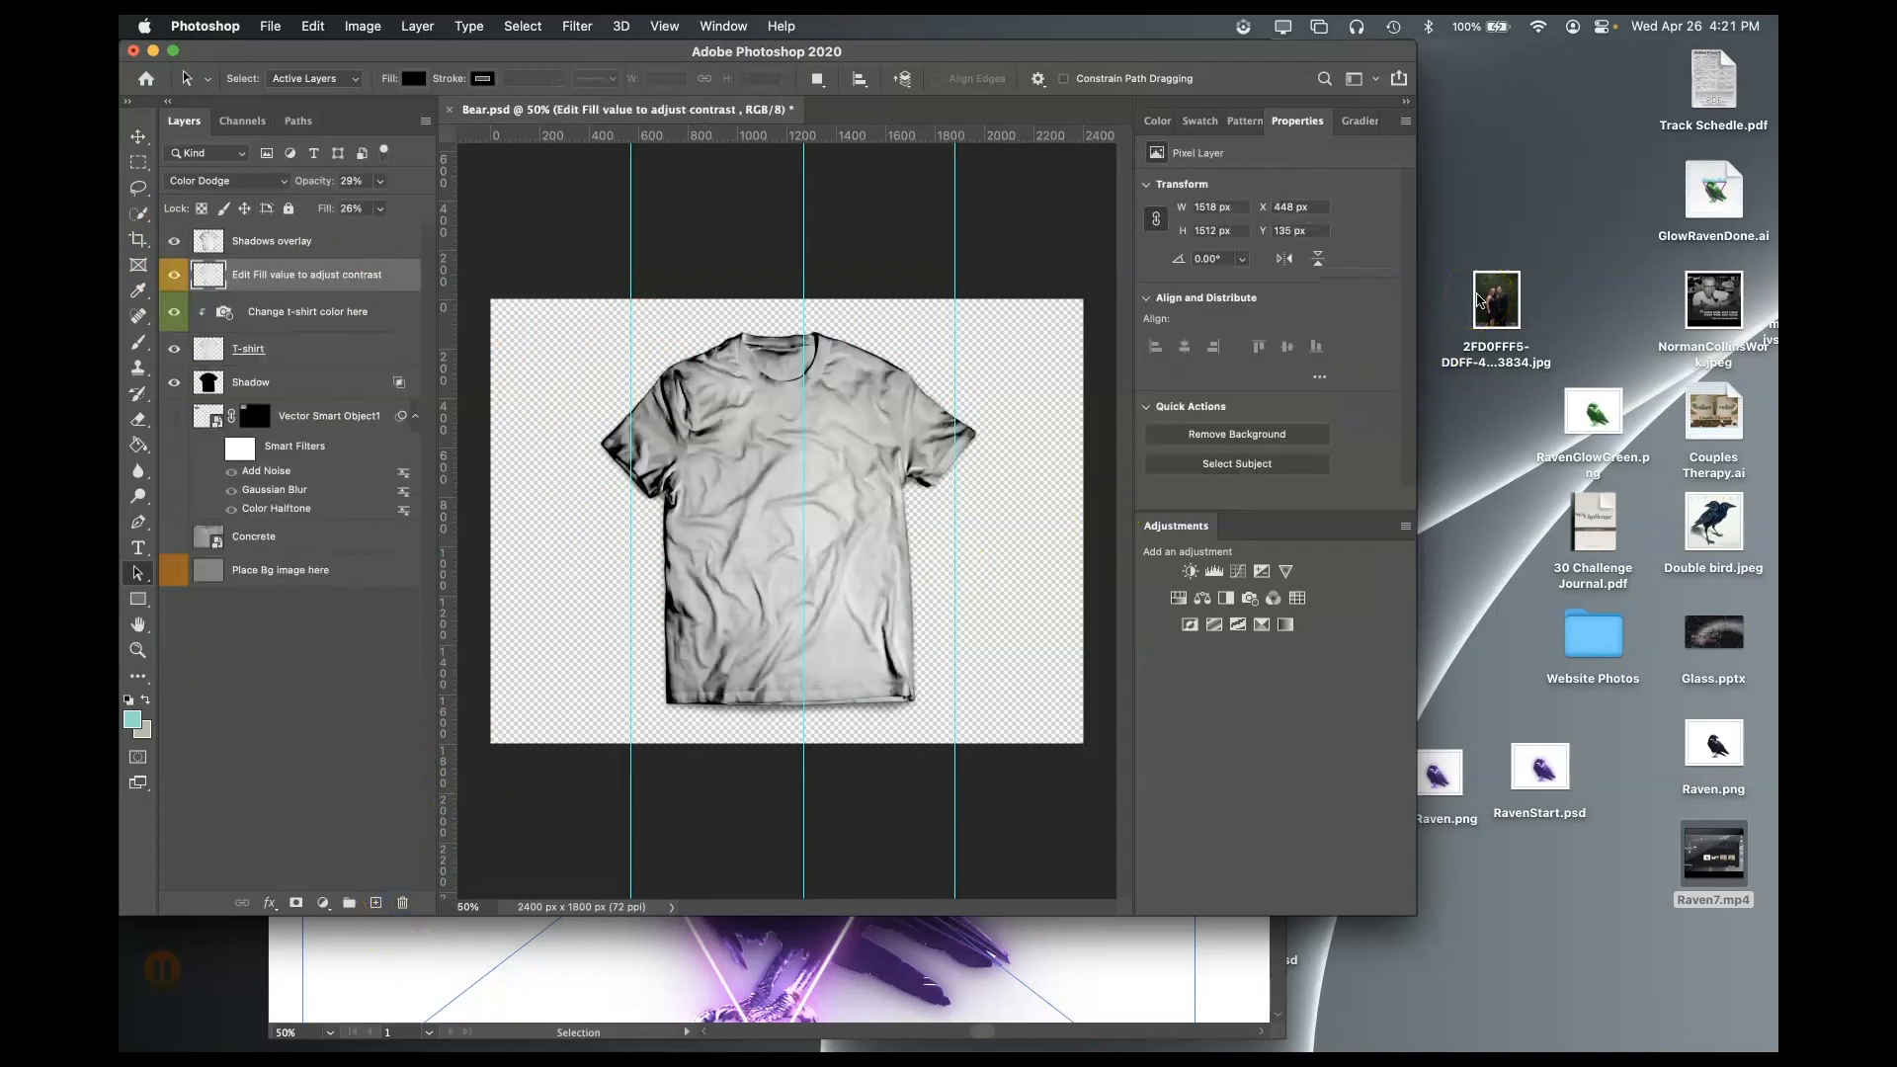
{"action": "key", "text": "super+z"}
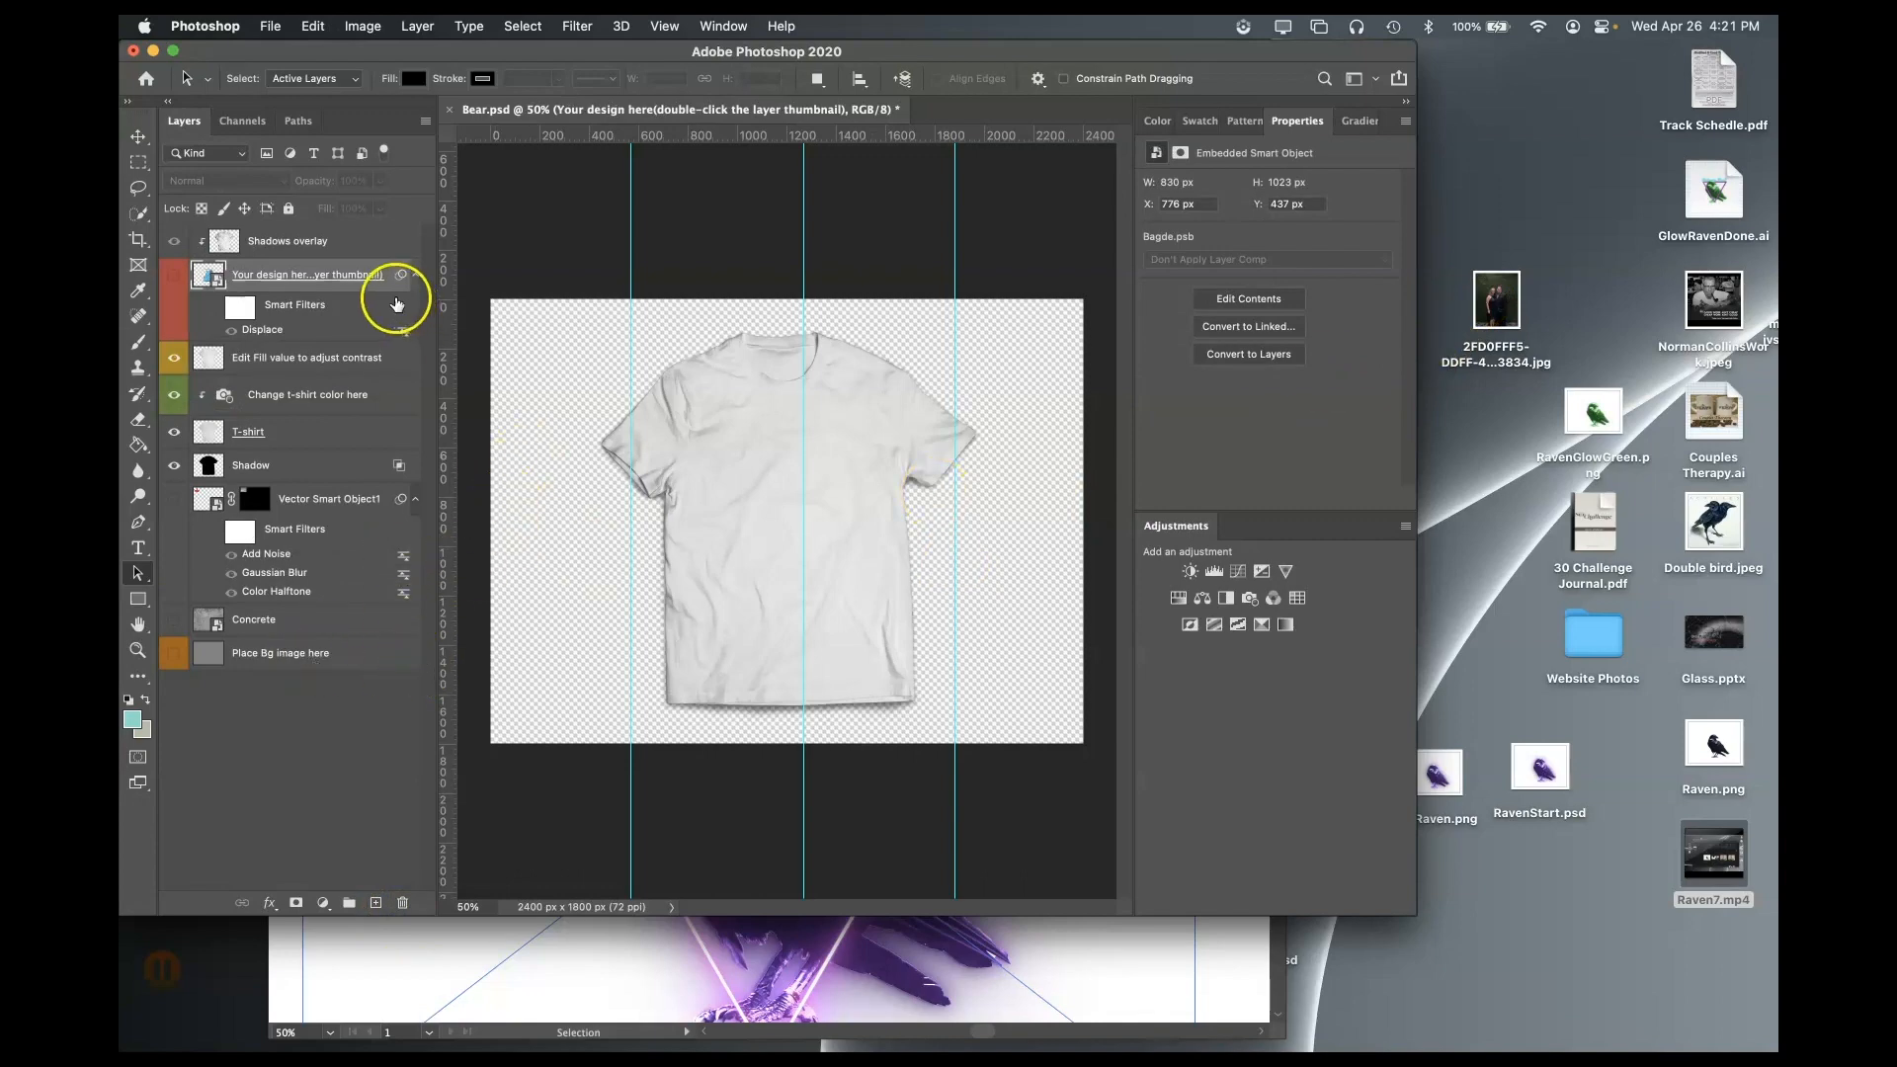
{"action": "left_click", "coordinate": [365, 244]}
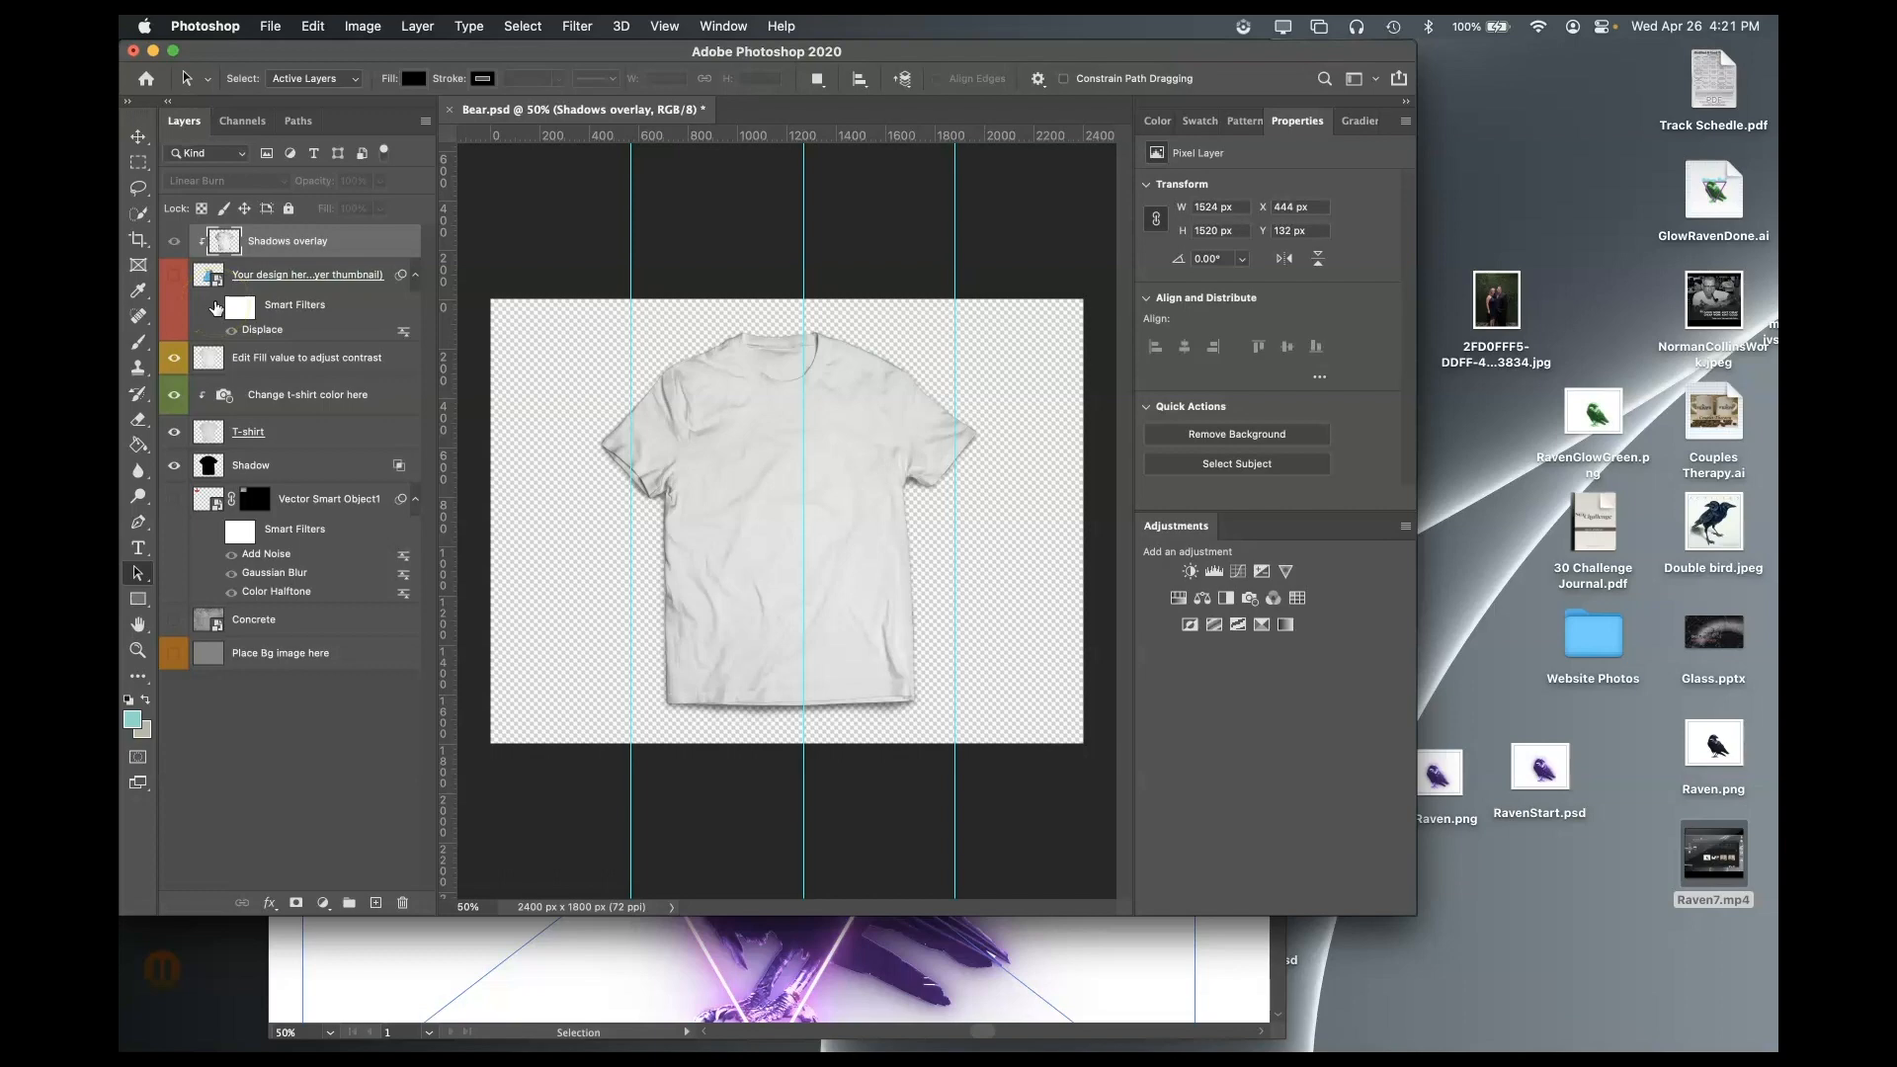
{"action": "left_click", "coordinate": [172, 276]}
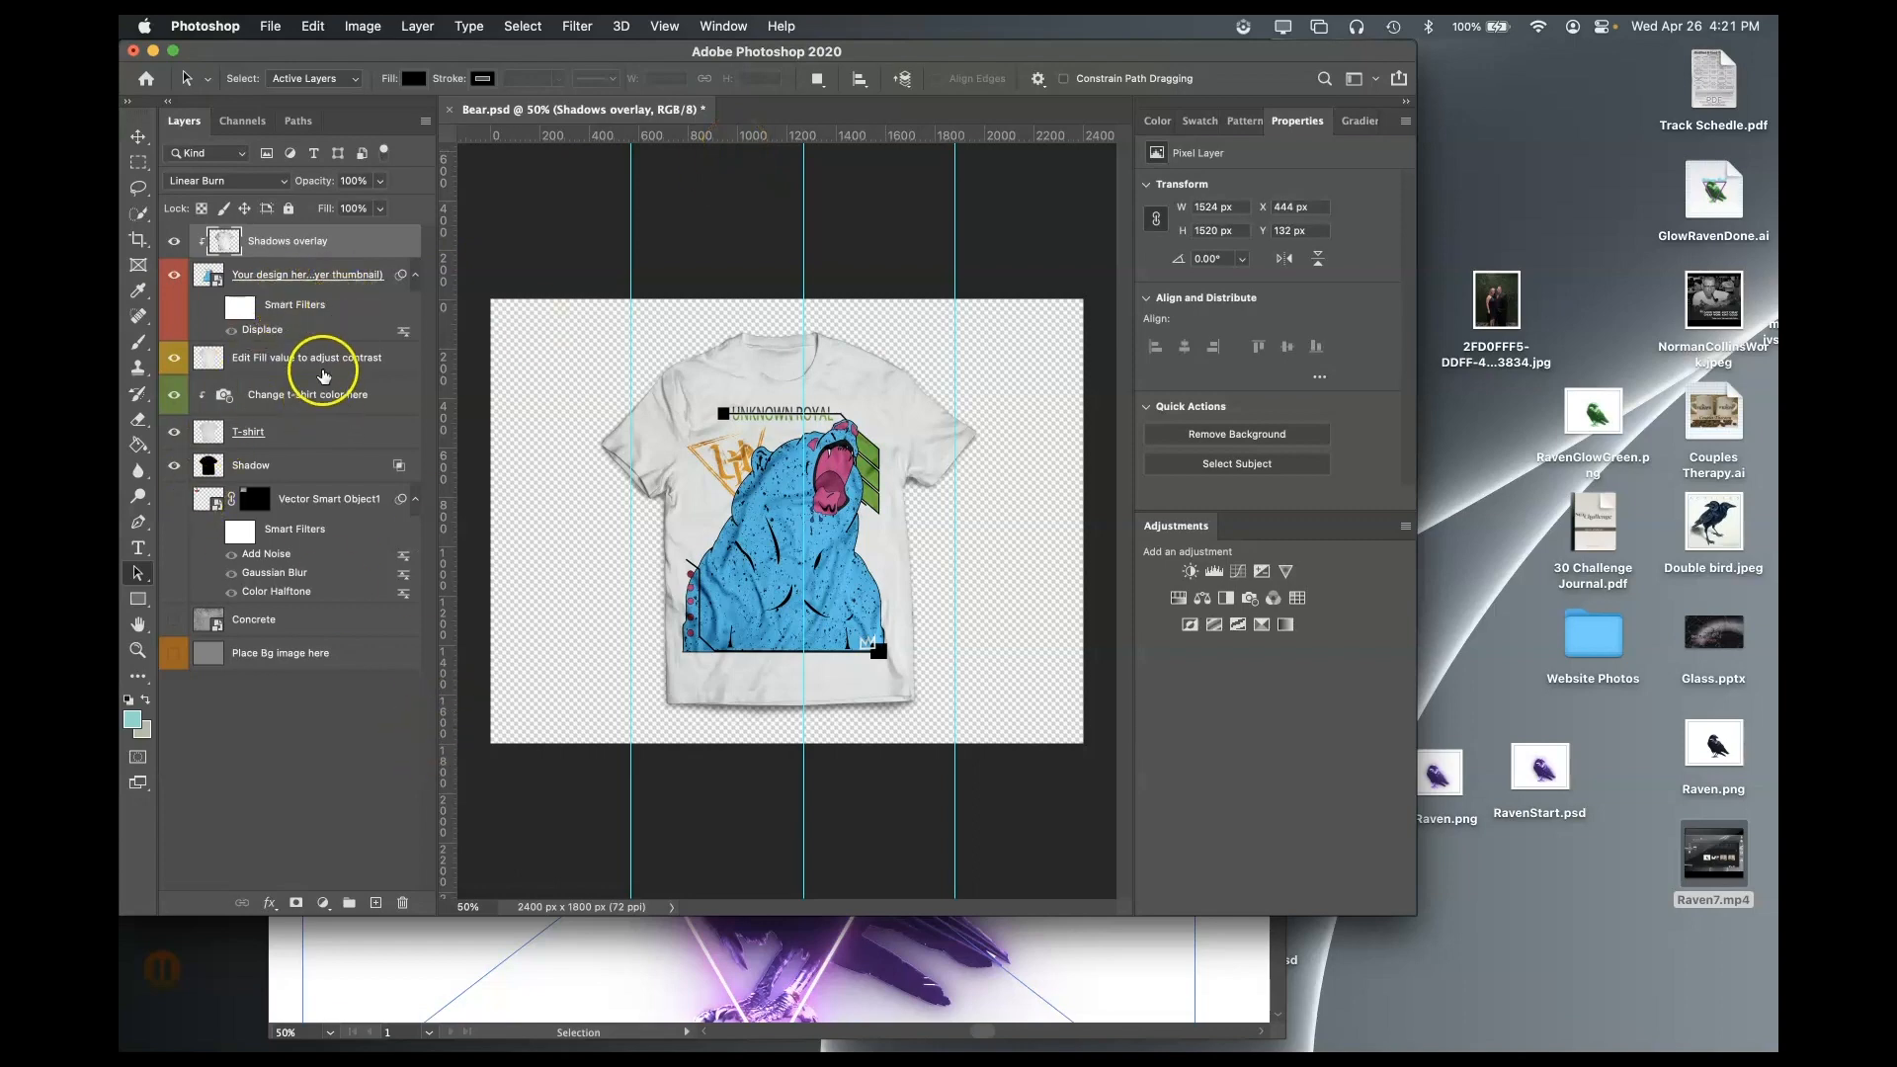
- Review the mockup's Shadows overlay, Vector Smart Object1 and T-shirt layers
{"action": "left_click", "coordinate": [305, 253]}
{"action": "left_click", "coordinate": [643, 464]}
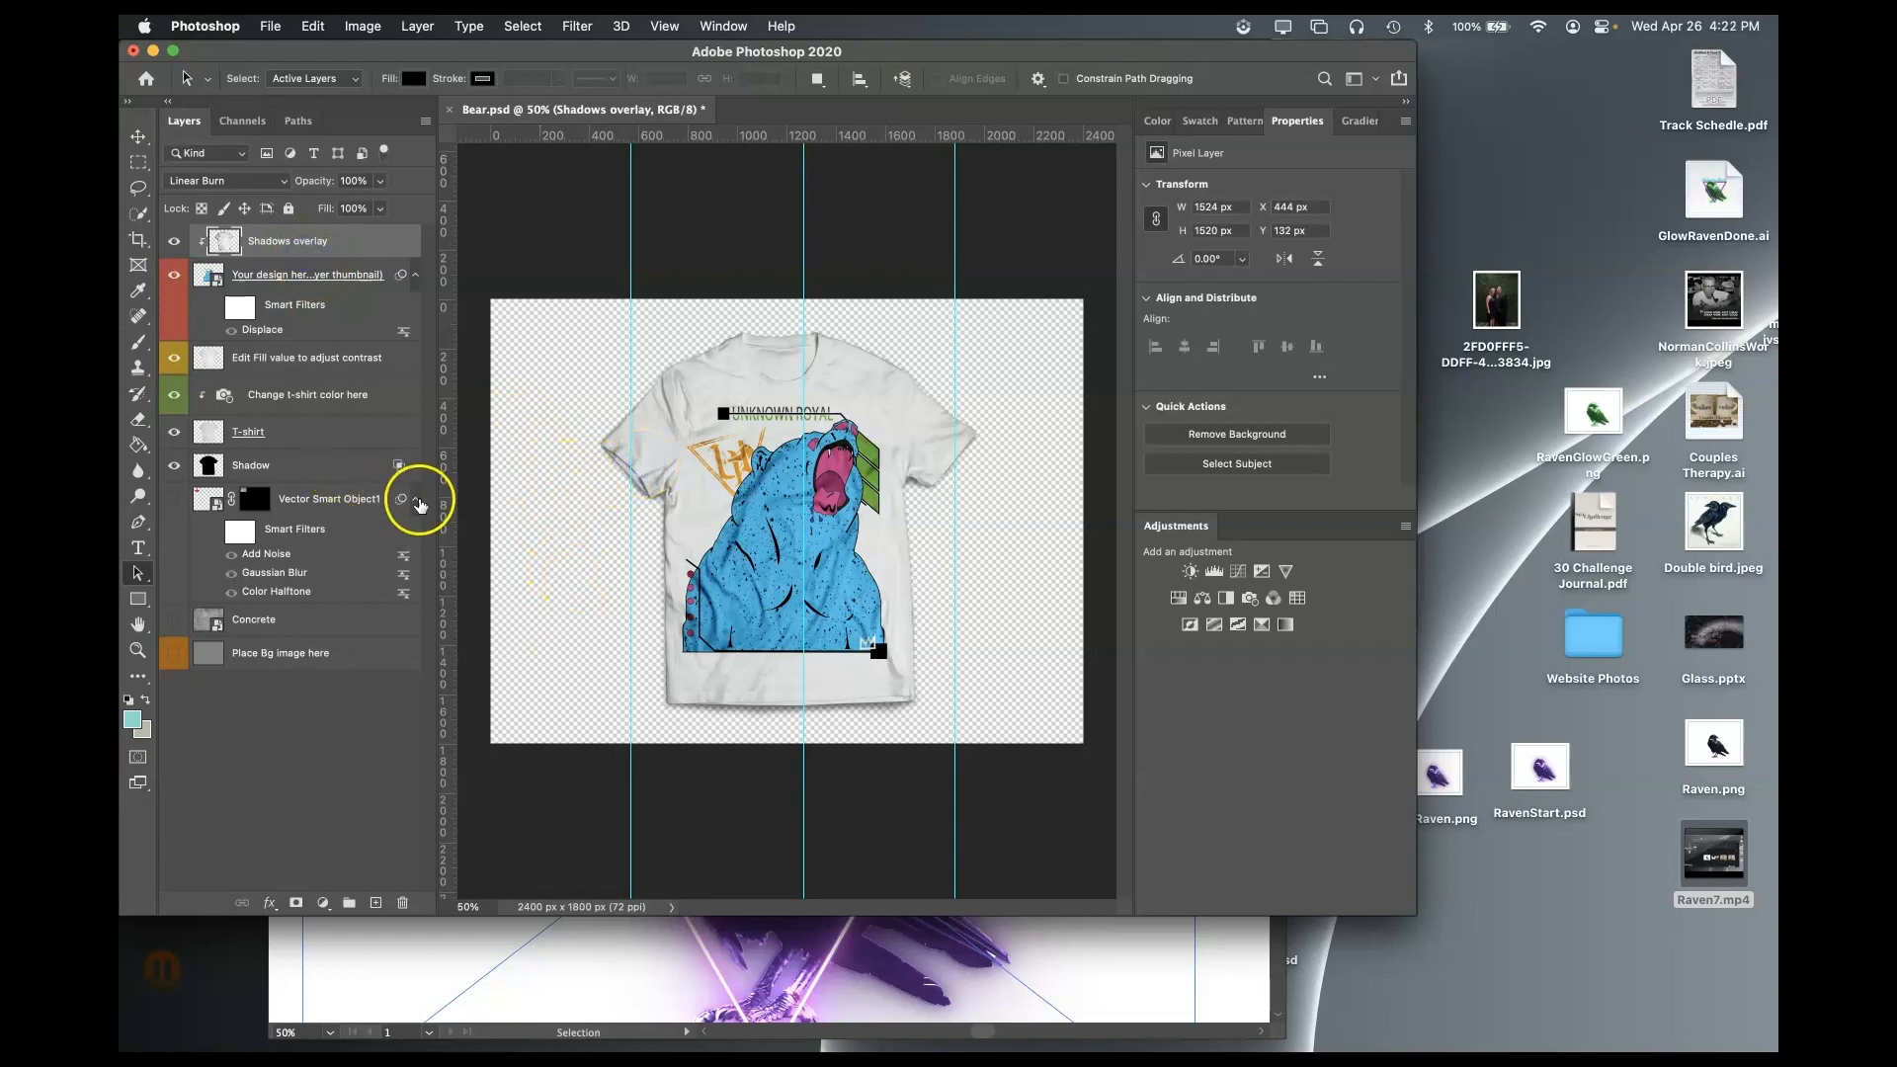
{"action": "left_click", "coordinate": [292, 502]}
{"action": "left_click", "coordinate": [295, 437]}
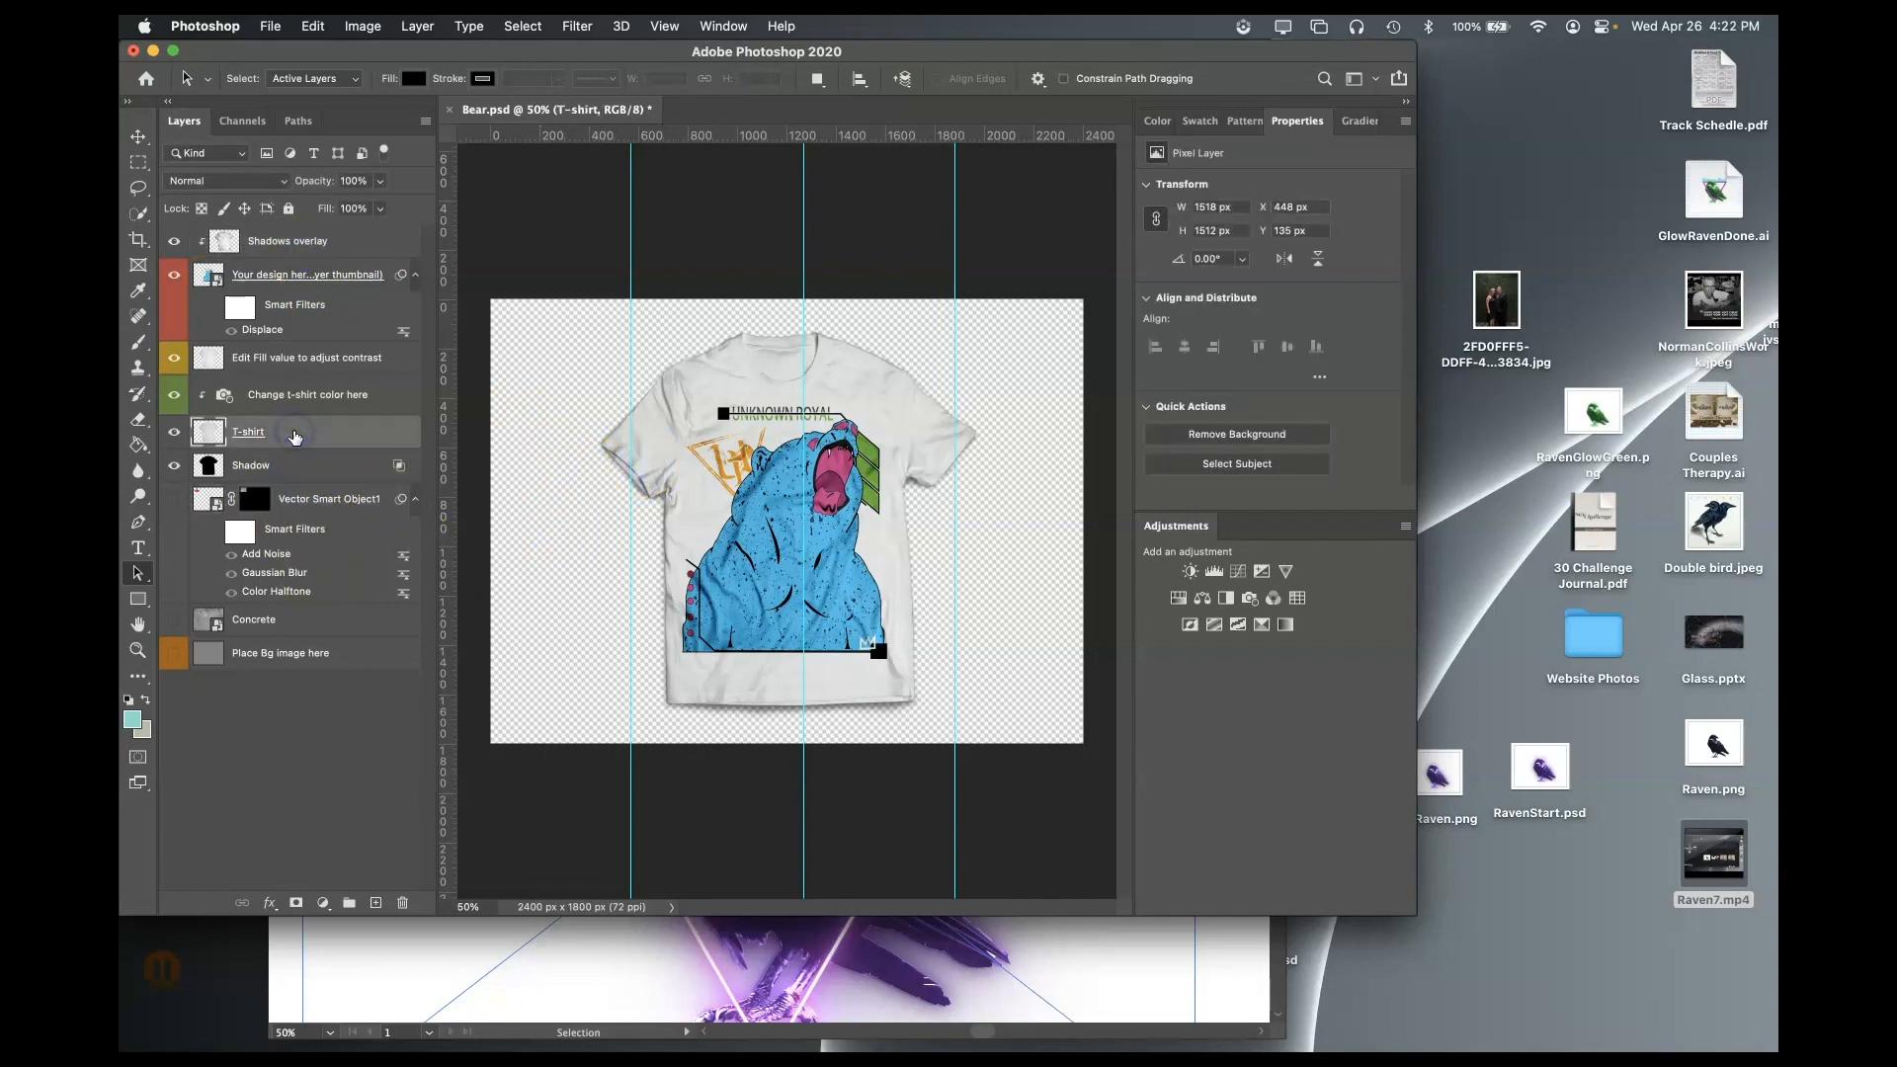
{"action": "left_click", "coordinate": [240, 433]}
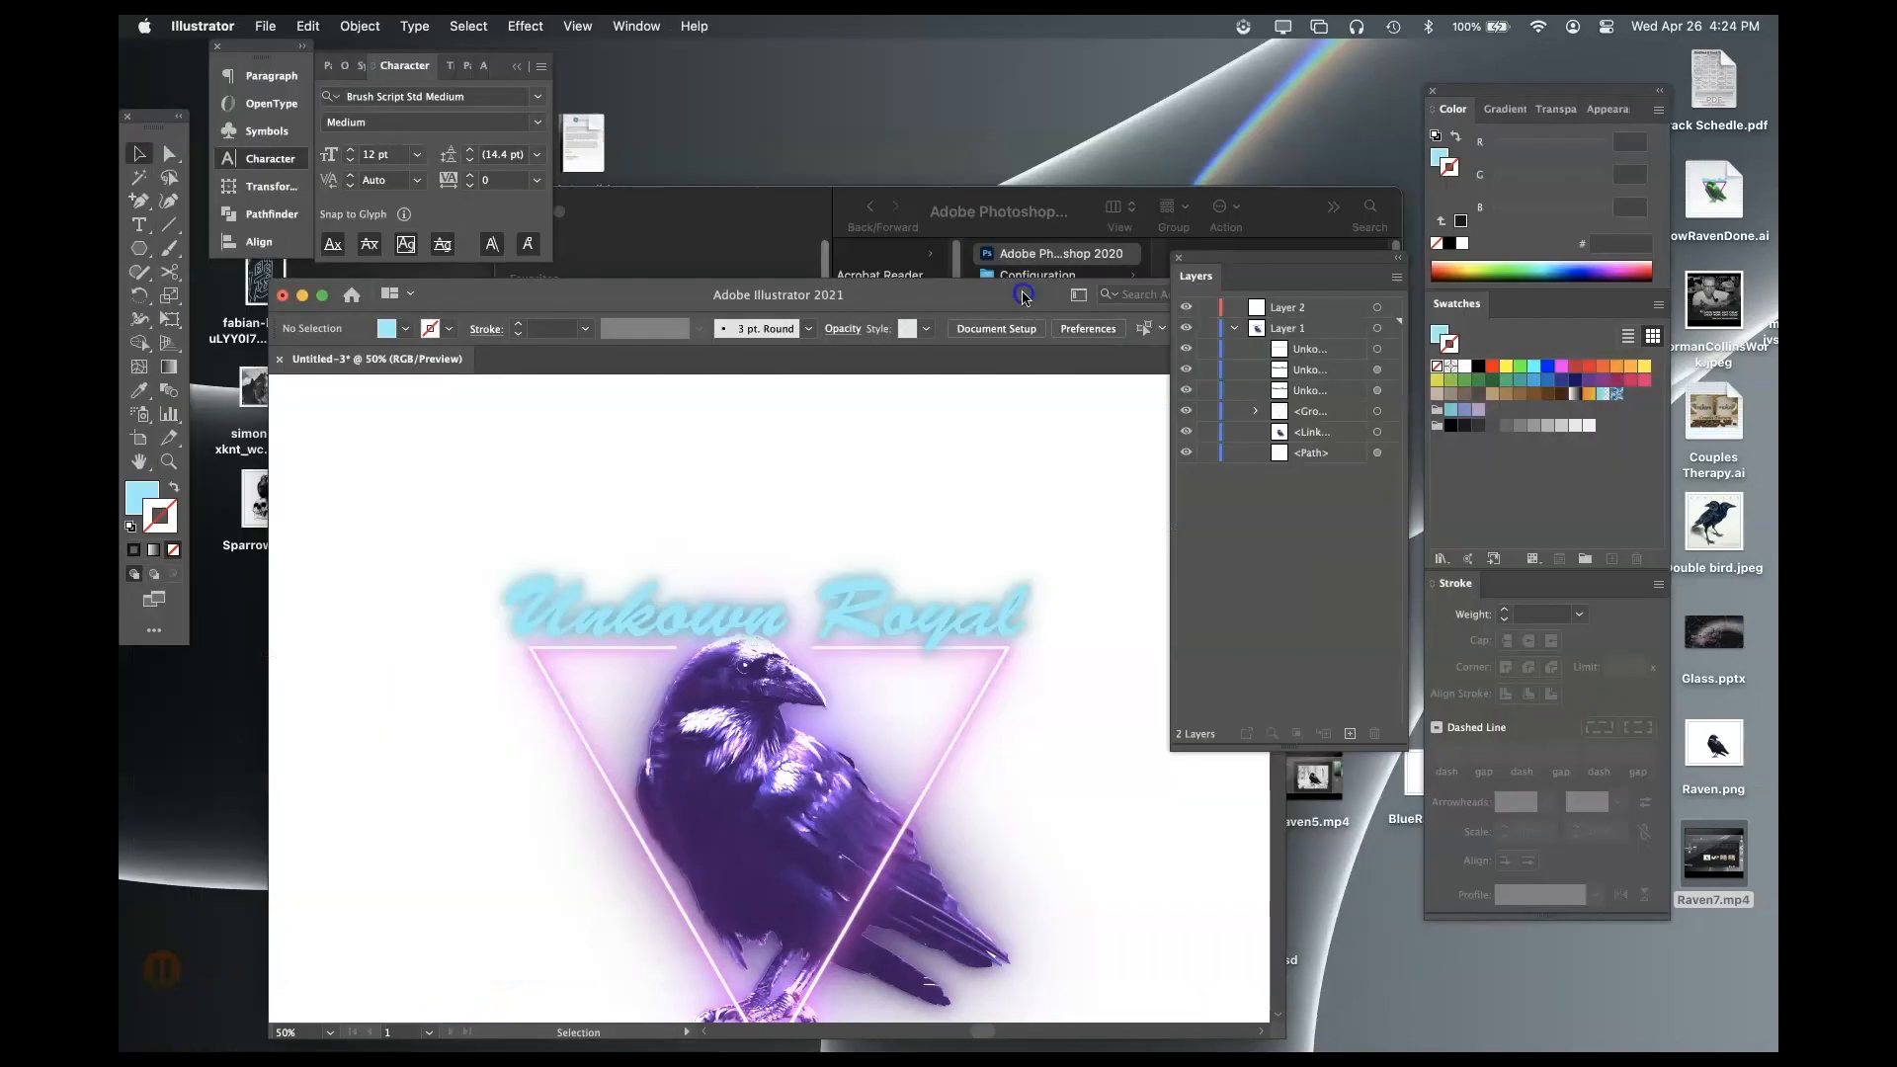
- Select and copy all of the raven artwork, including its triangle and text, and switch to the T-shirt mockup in Photoshop
{"action": "left_click_drag", "start_coordinate": [1023, 306], "coordinate": [1034, 111]}
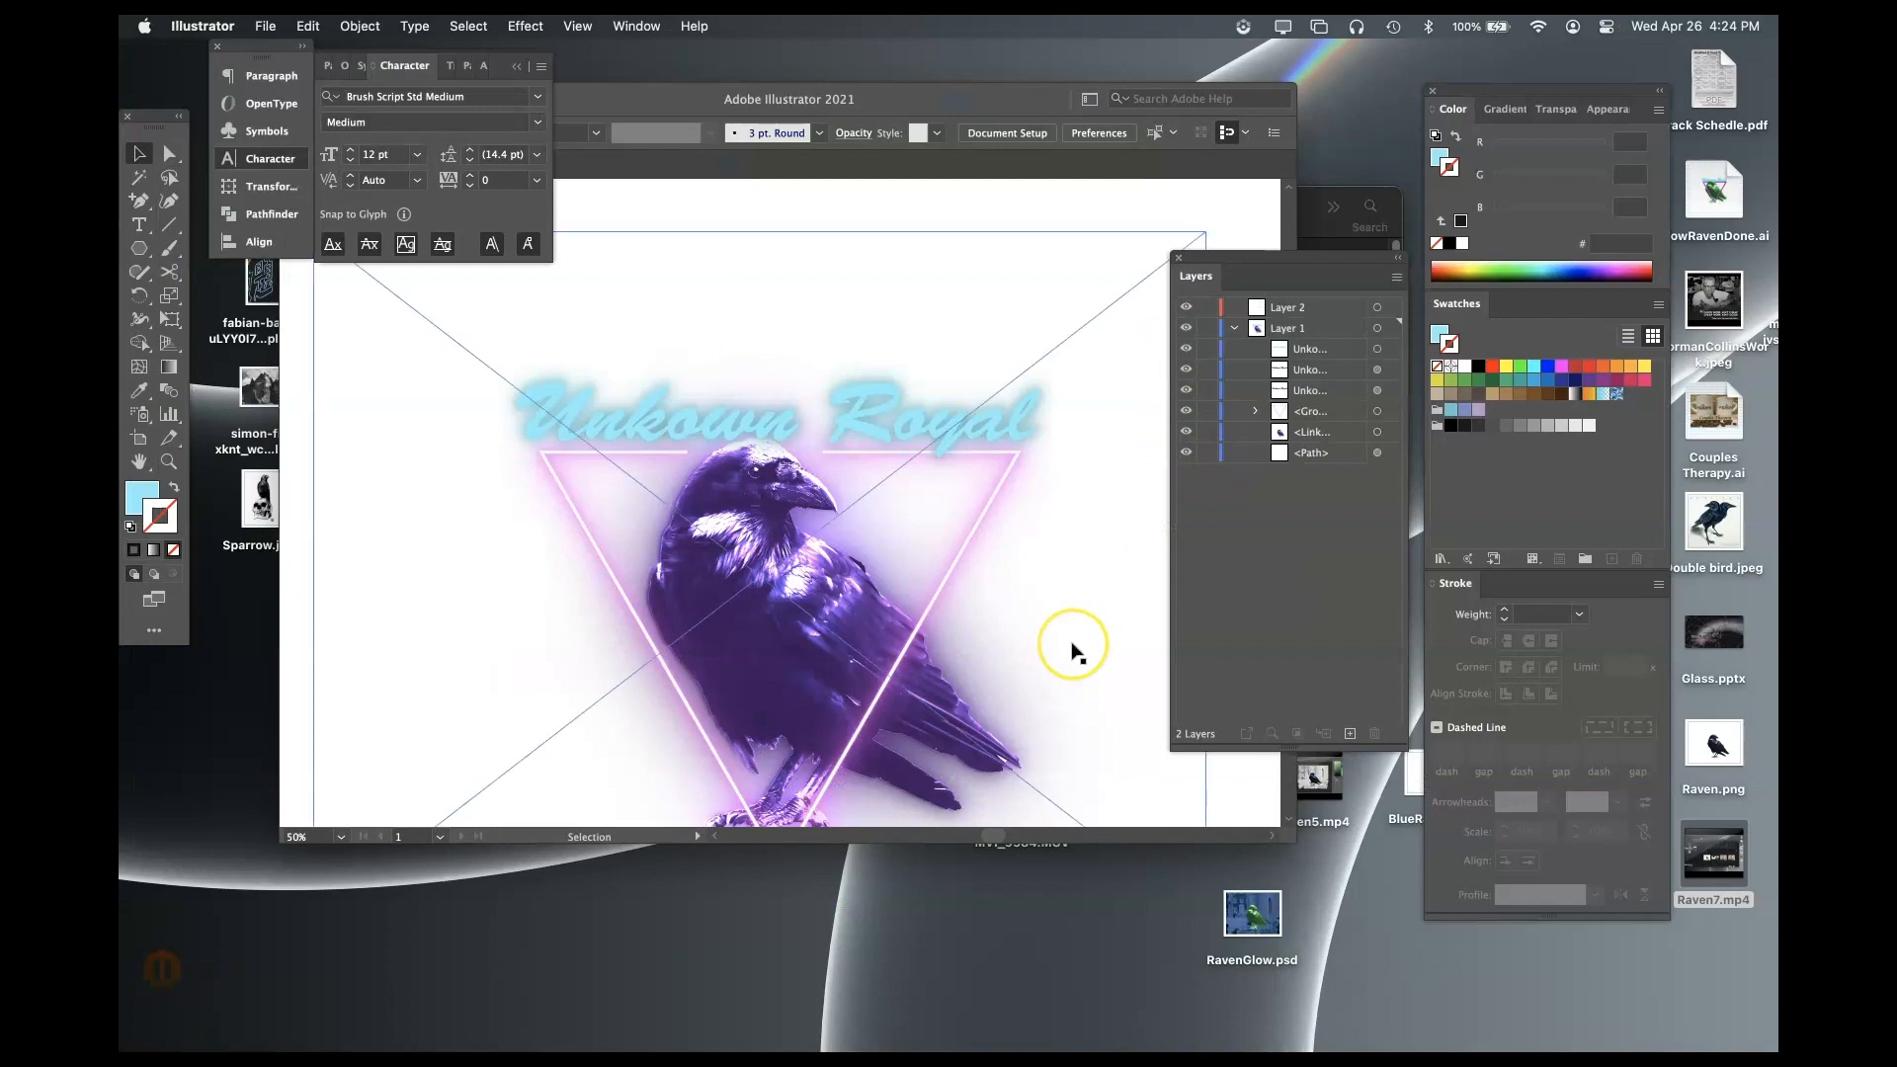
{"action": "key", "text": "super+minus"}
{"action": "key", "text": "super+minus"}
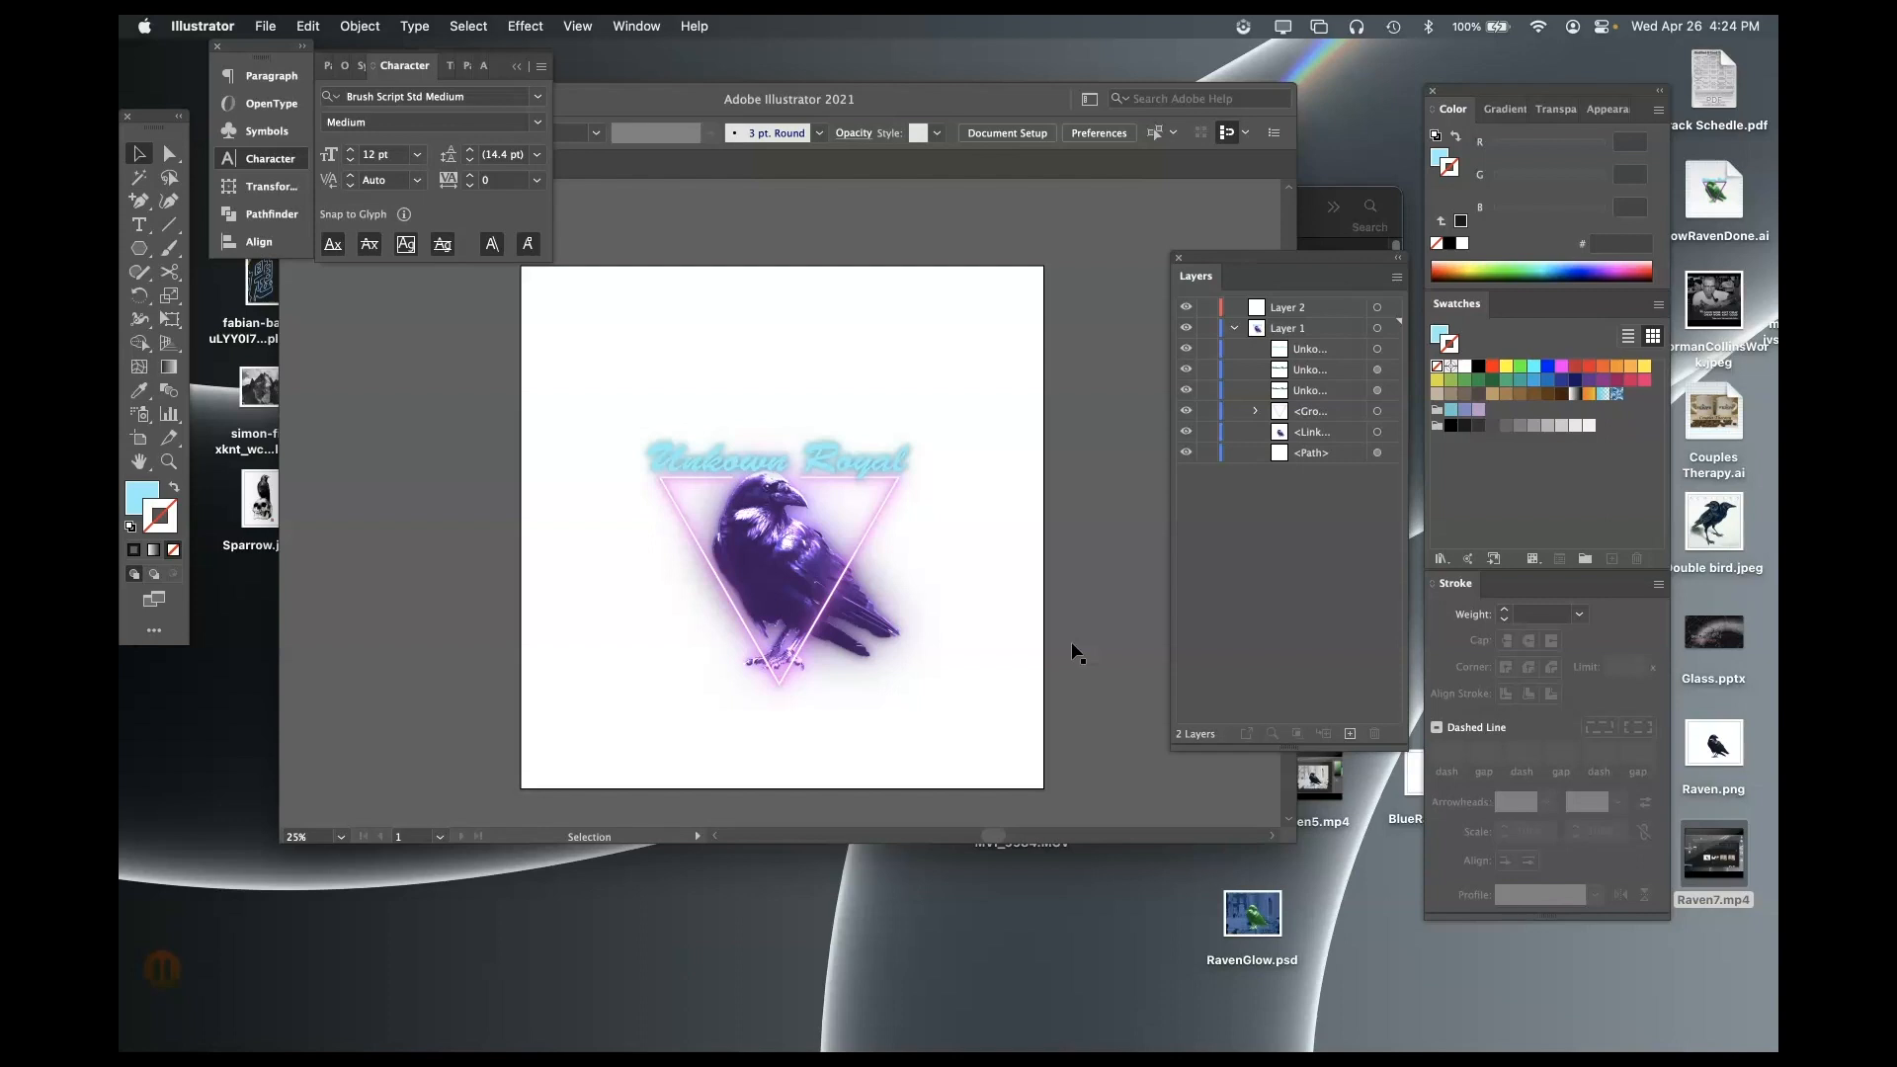
{"action": "left_click", "coordinate": [481, 396]}
{"action": "key", "text": "super+a"}
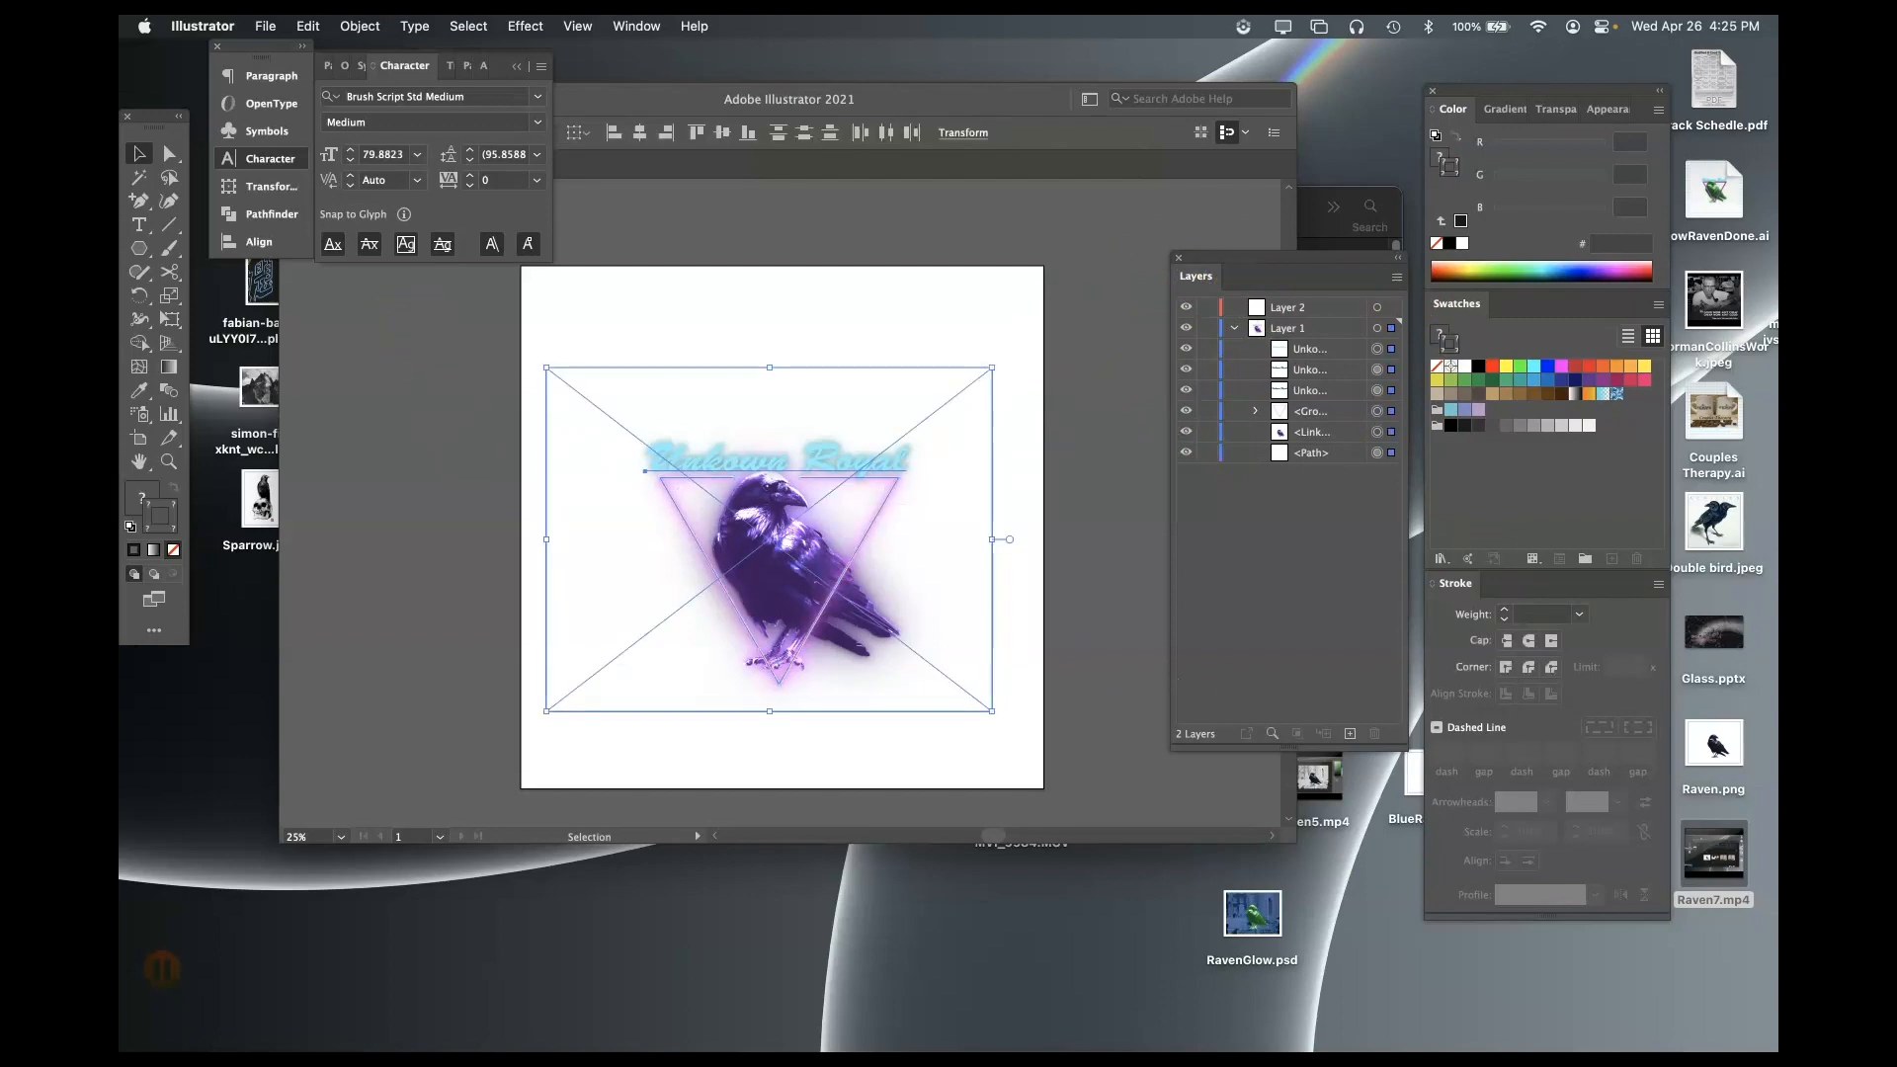
{"action": "key", "text": "super+Tab"}
{"action": "left_click_drag", "start_coordinate": [1581, 88], "coordinate": [553, 140]}
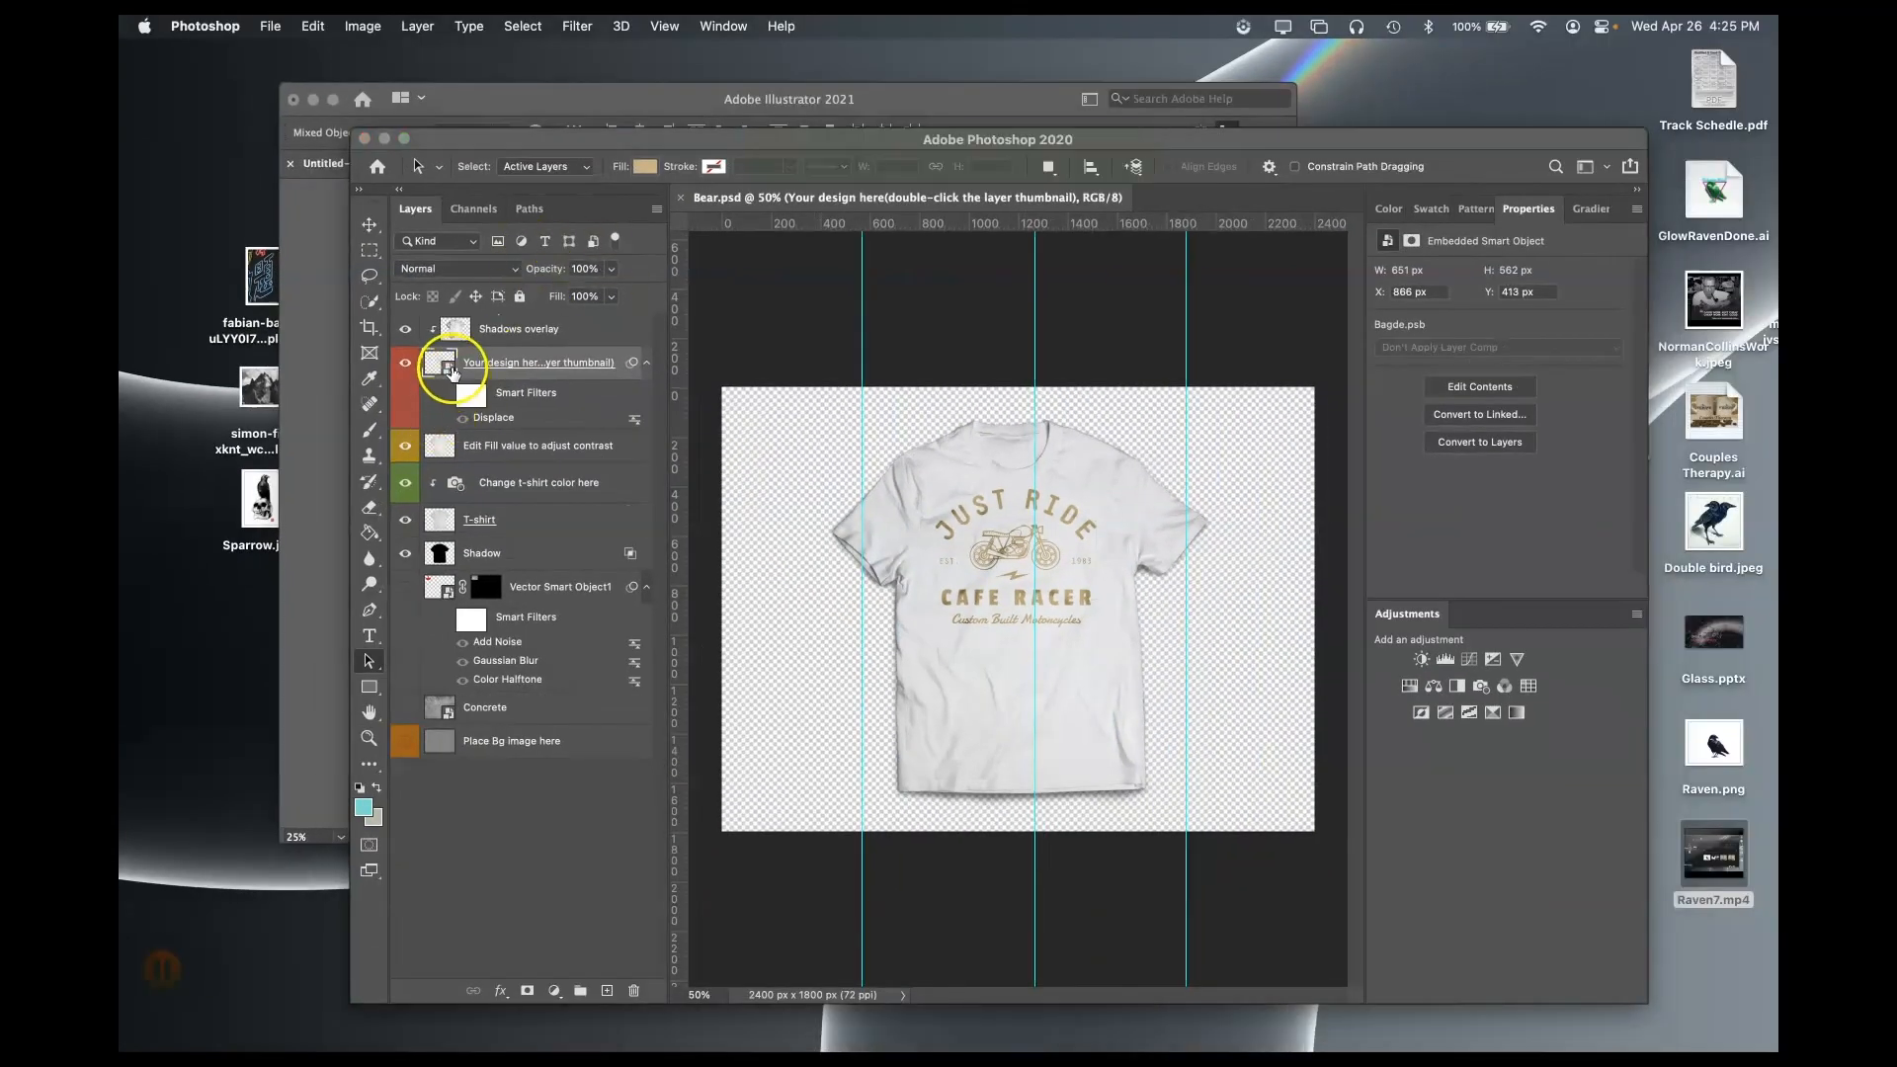
- Try to paste the raven artwork onto a new layer in the design smart object, with the Replace me layer hidden
{"action": "double_click", "coordinate": [452, 371]}
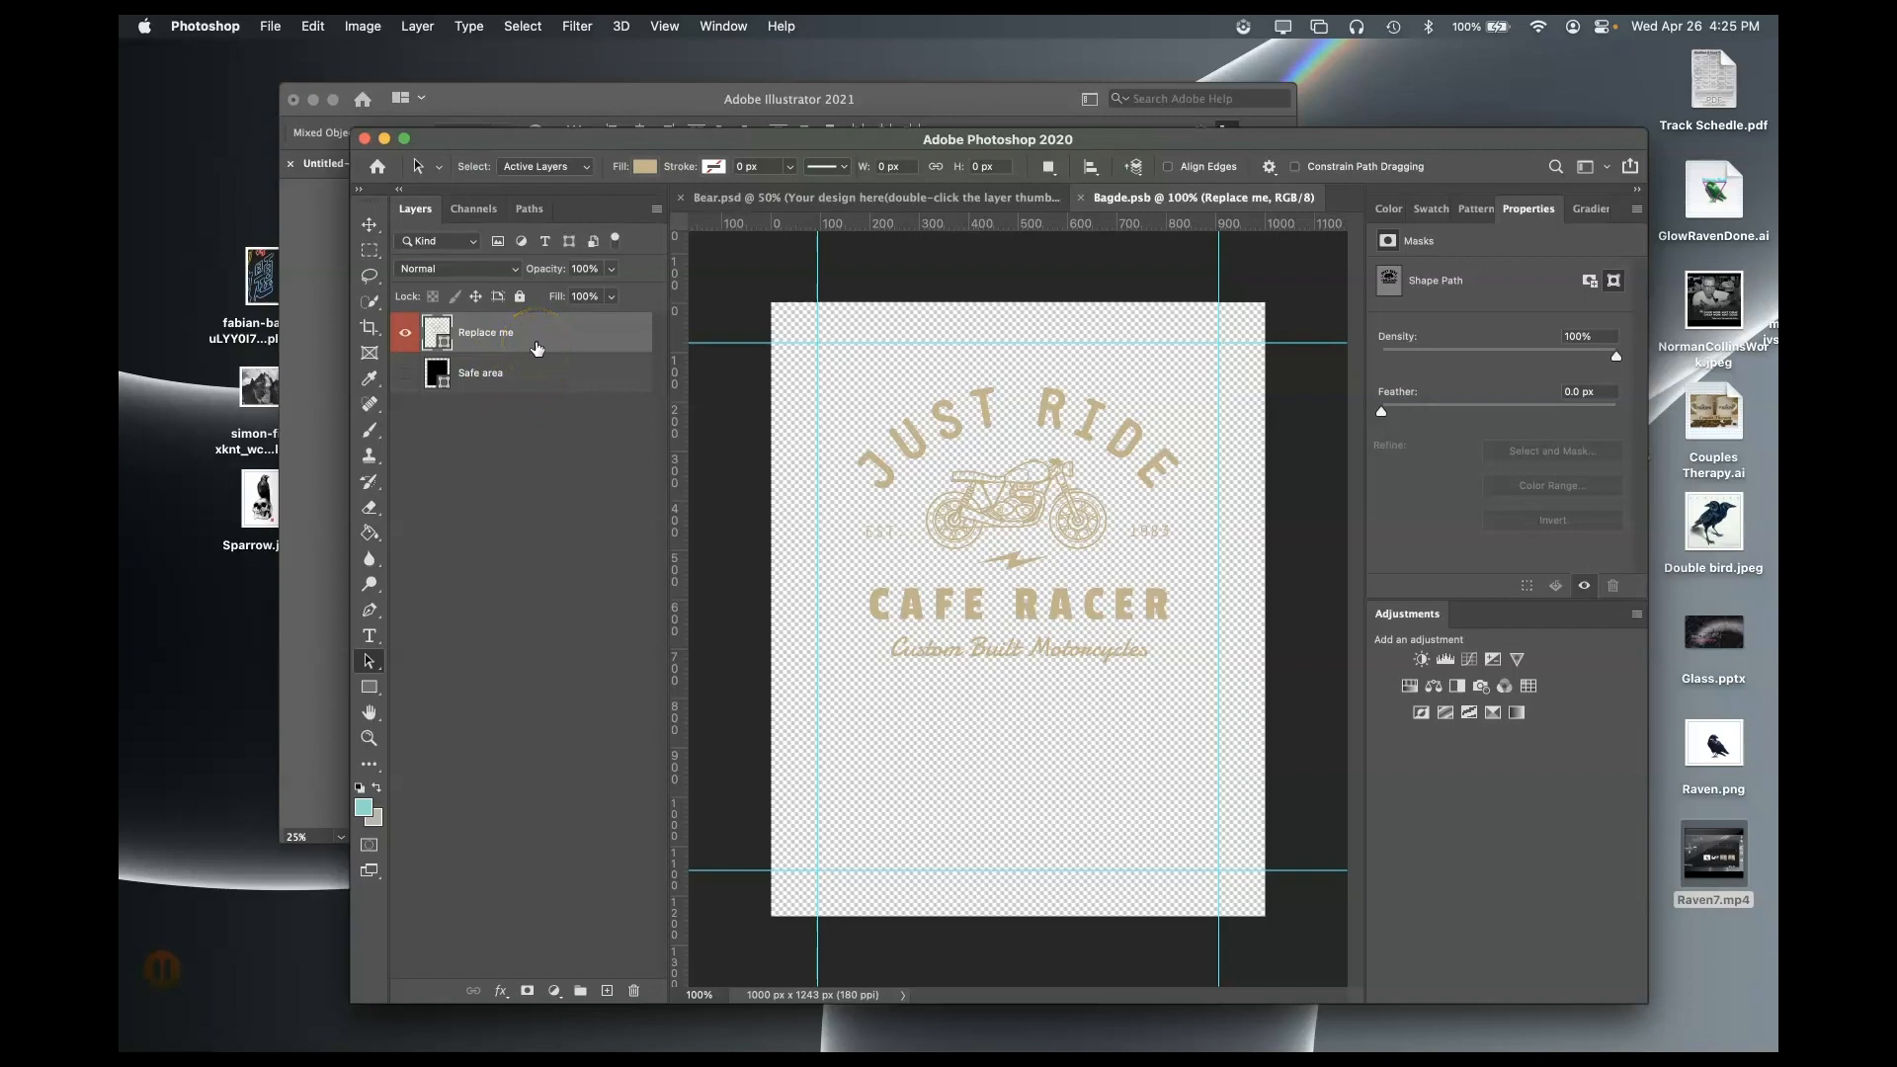
{"action": "left_click", "coordinate": [607, 992]}
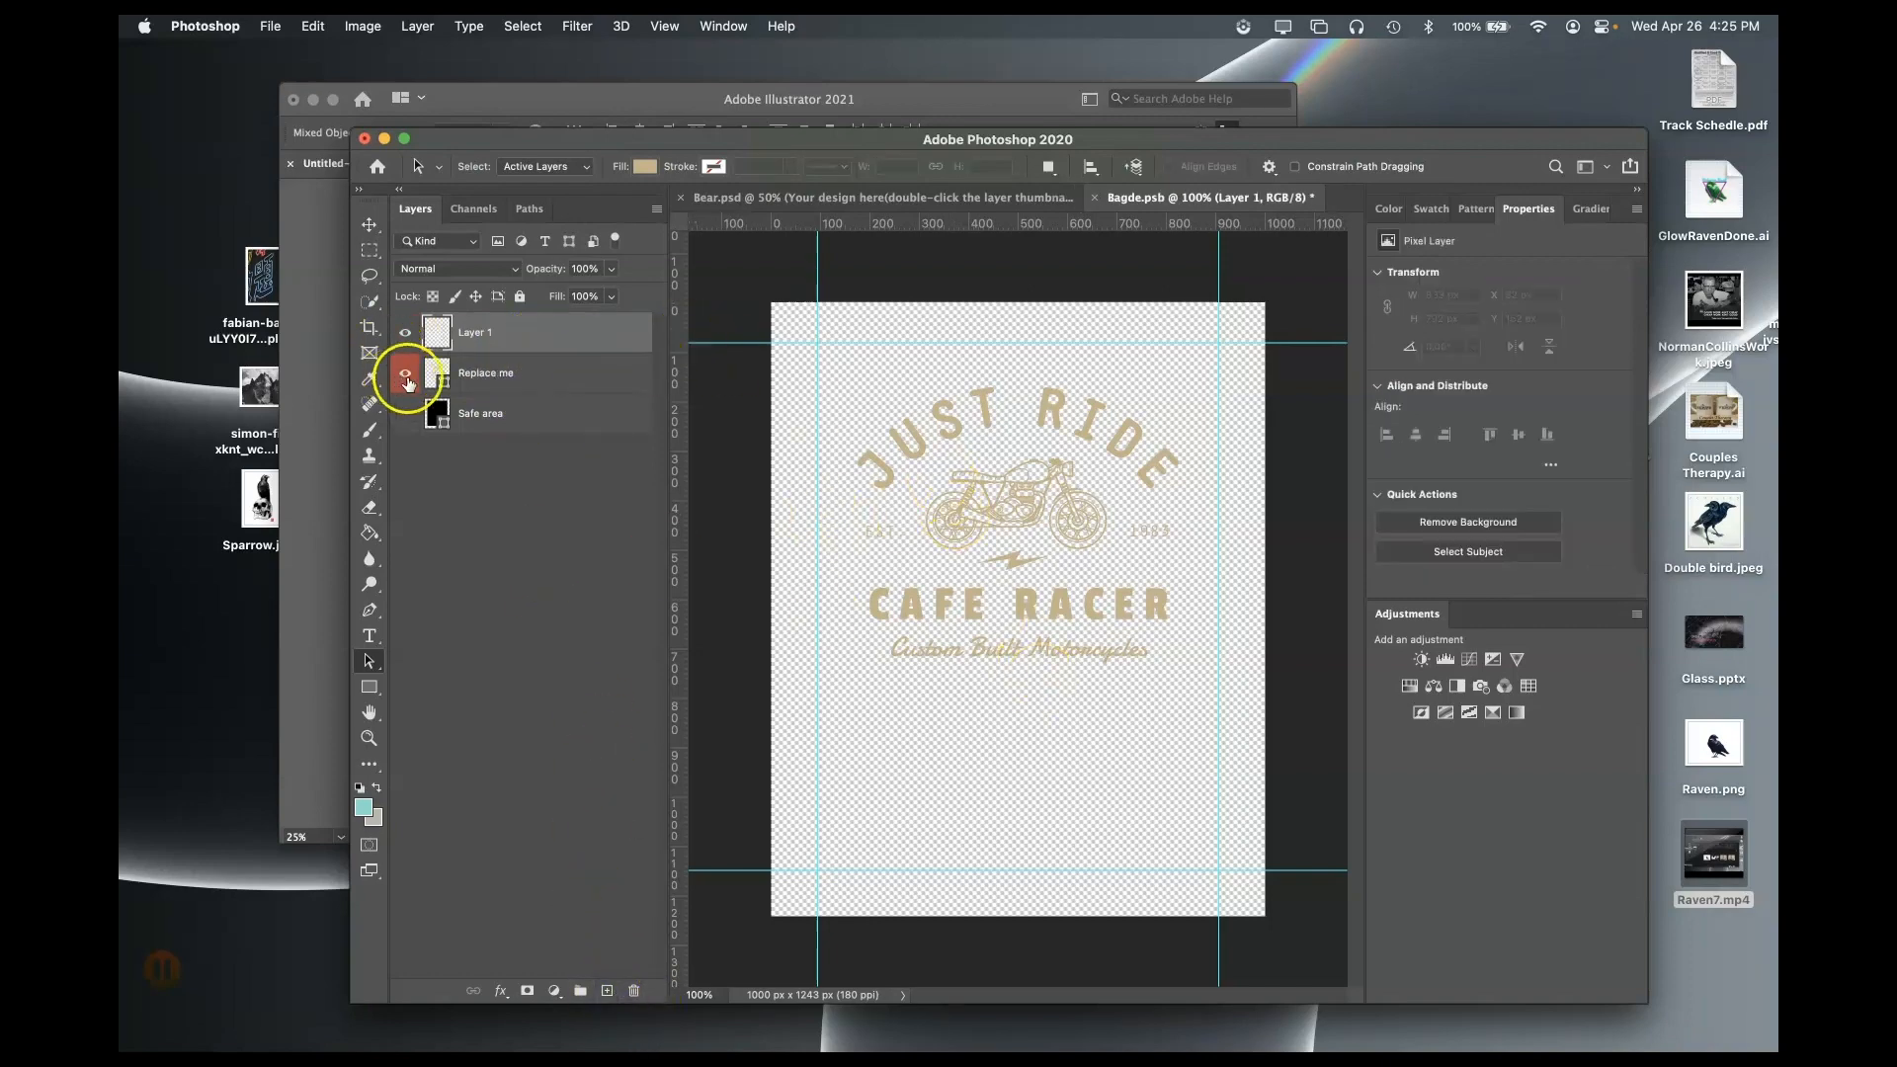
{"action": "left_click", "coordinate": [405, 374]}
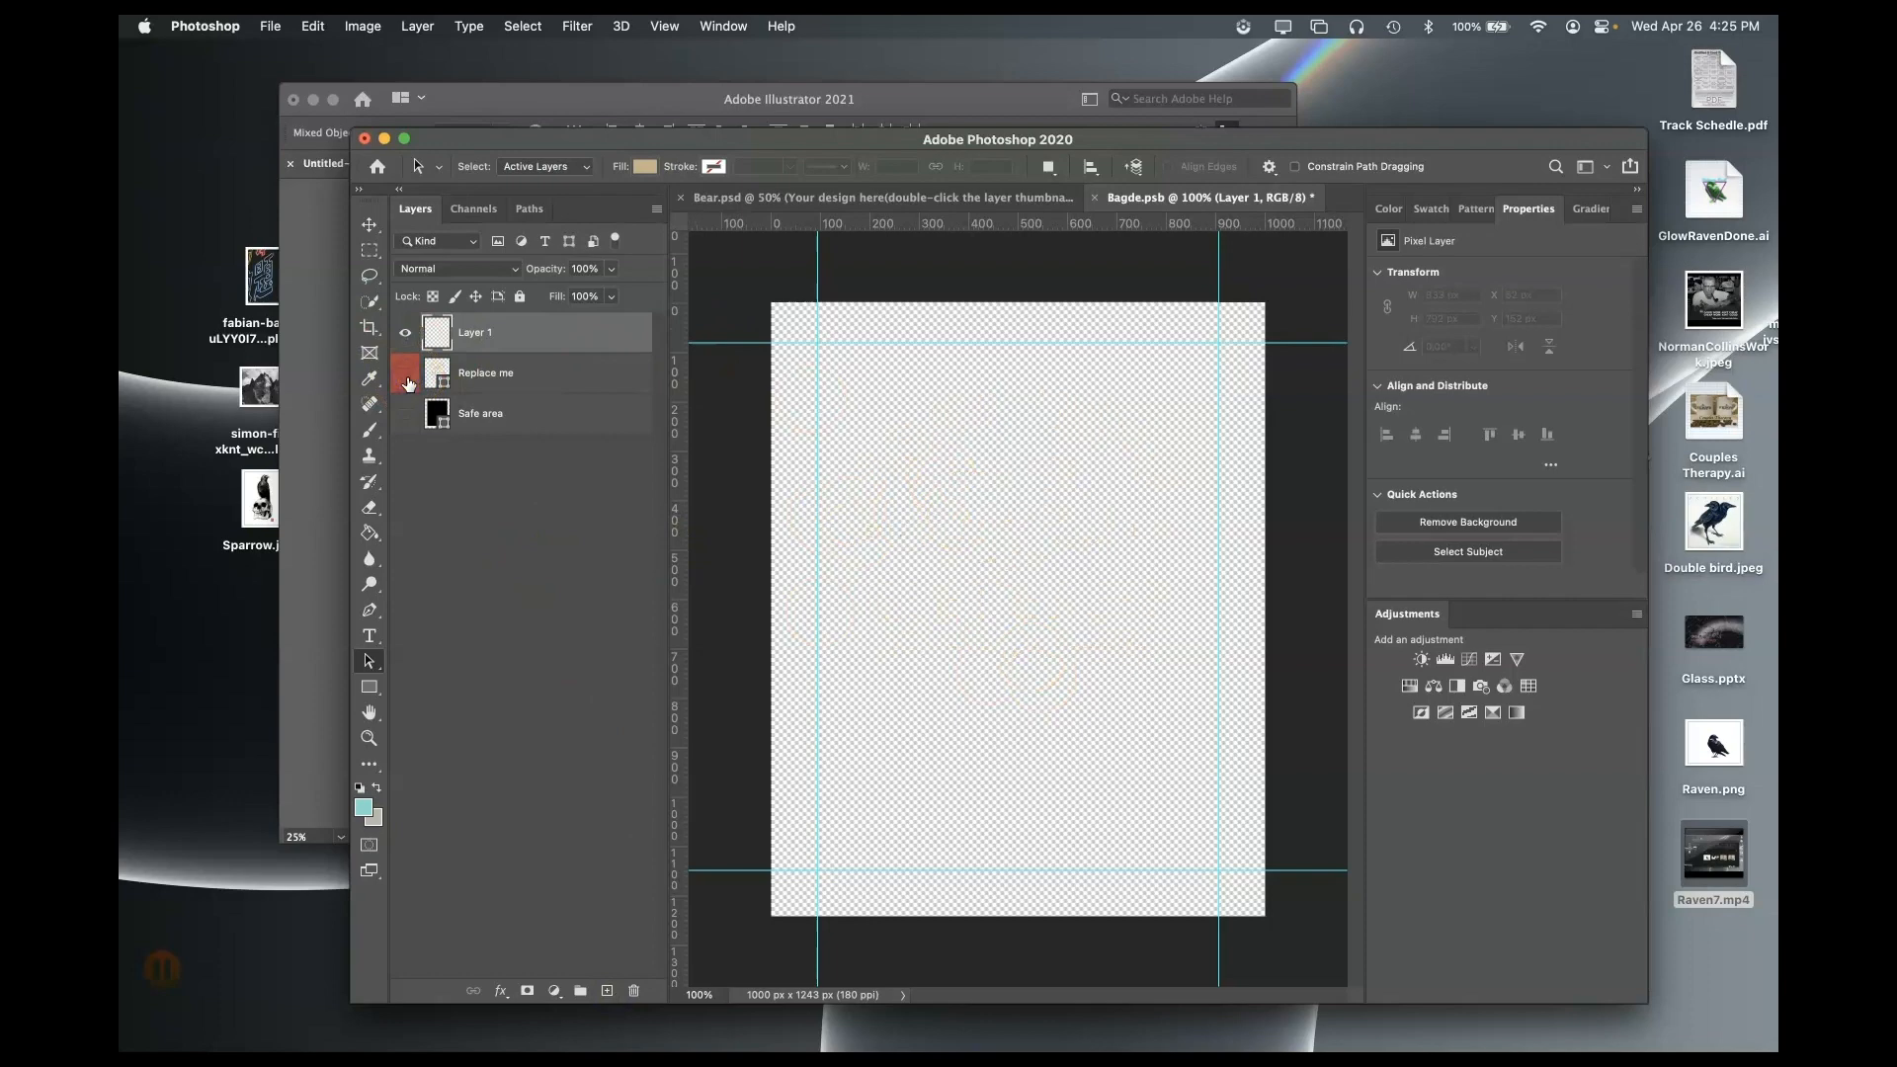
{"action": "key", "text": "super+v"}
{"action": "left_click", "coordinate": [1044, 482]}
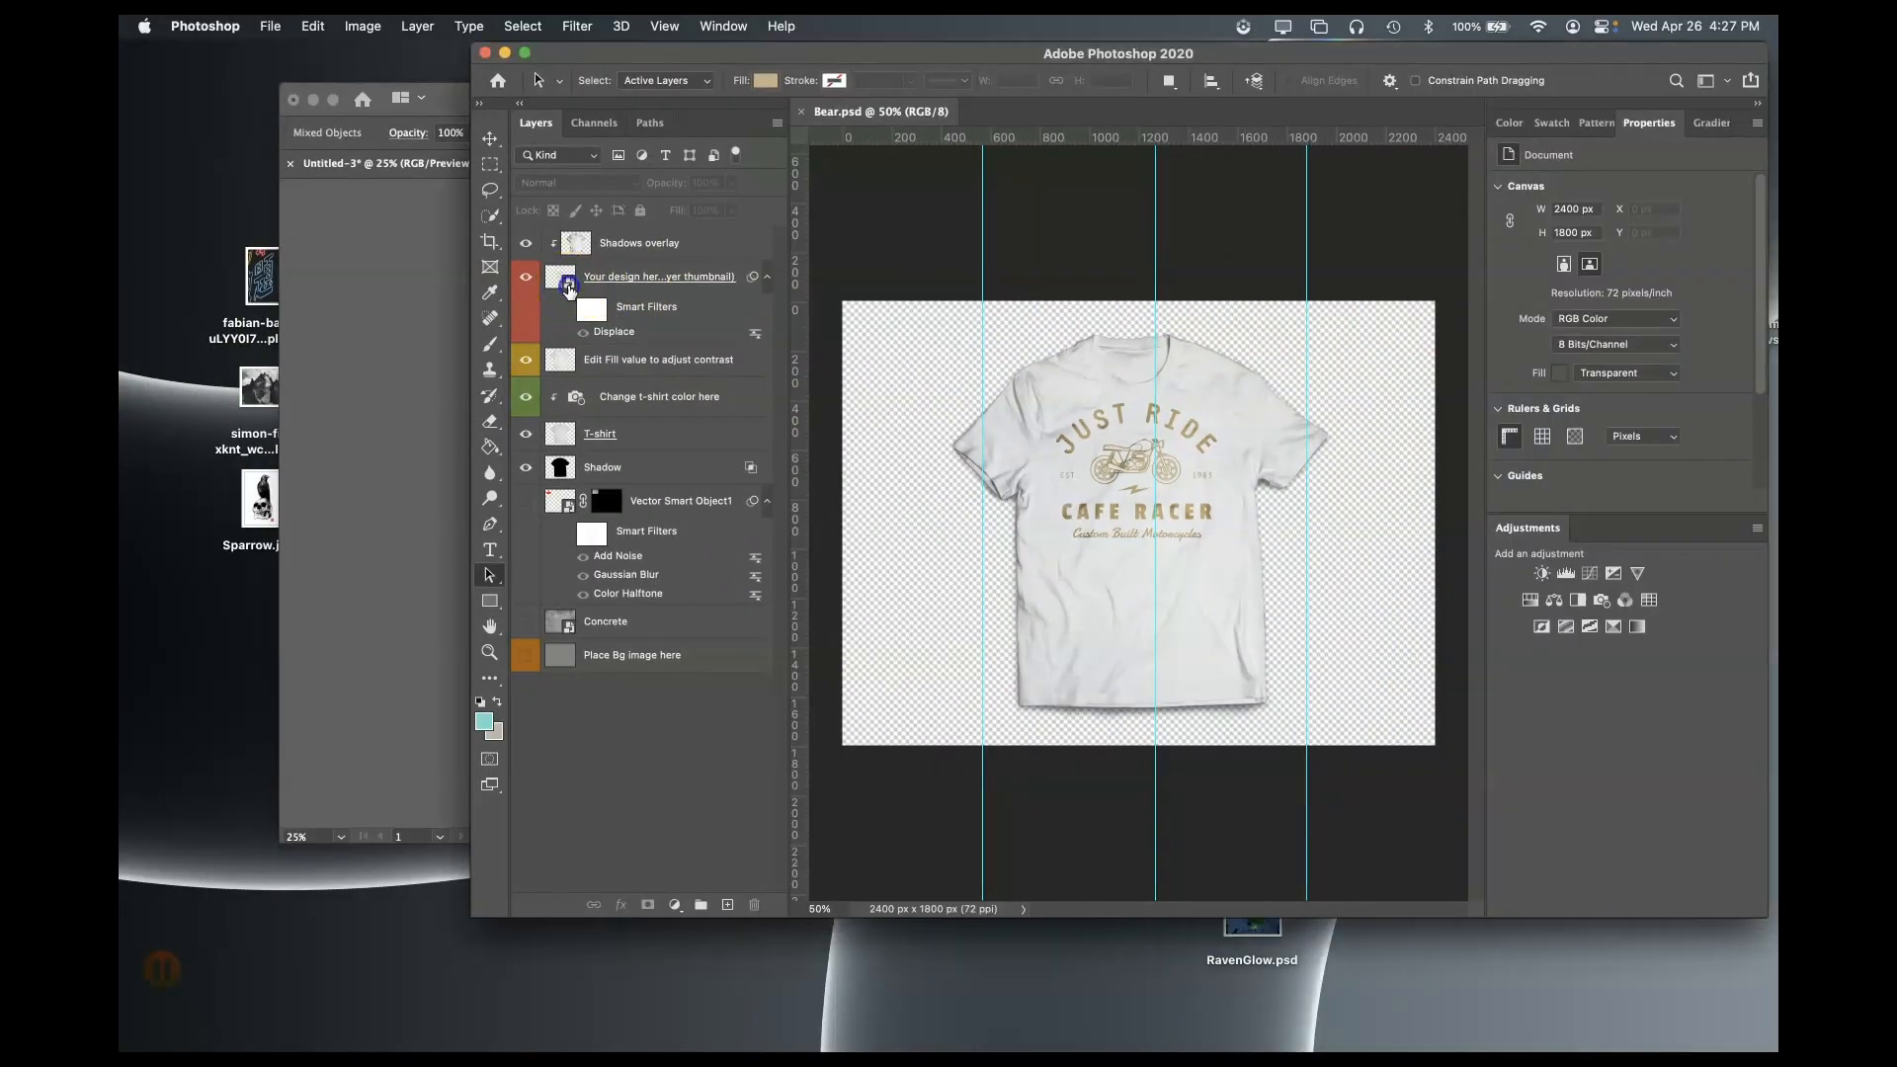
- Open the contents of Bear.psd's "Your design here" smart object and add a new layer above Replace me
{"action": "double_click", "coordinate": [569, 287]}
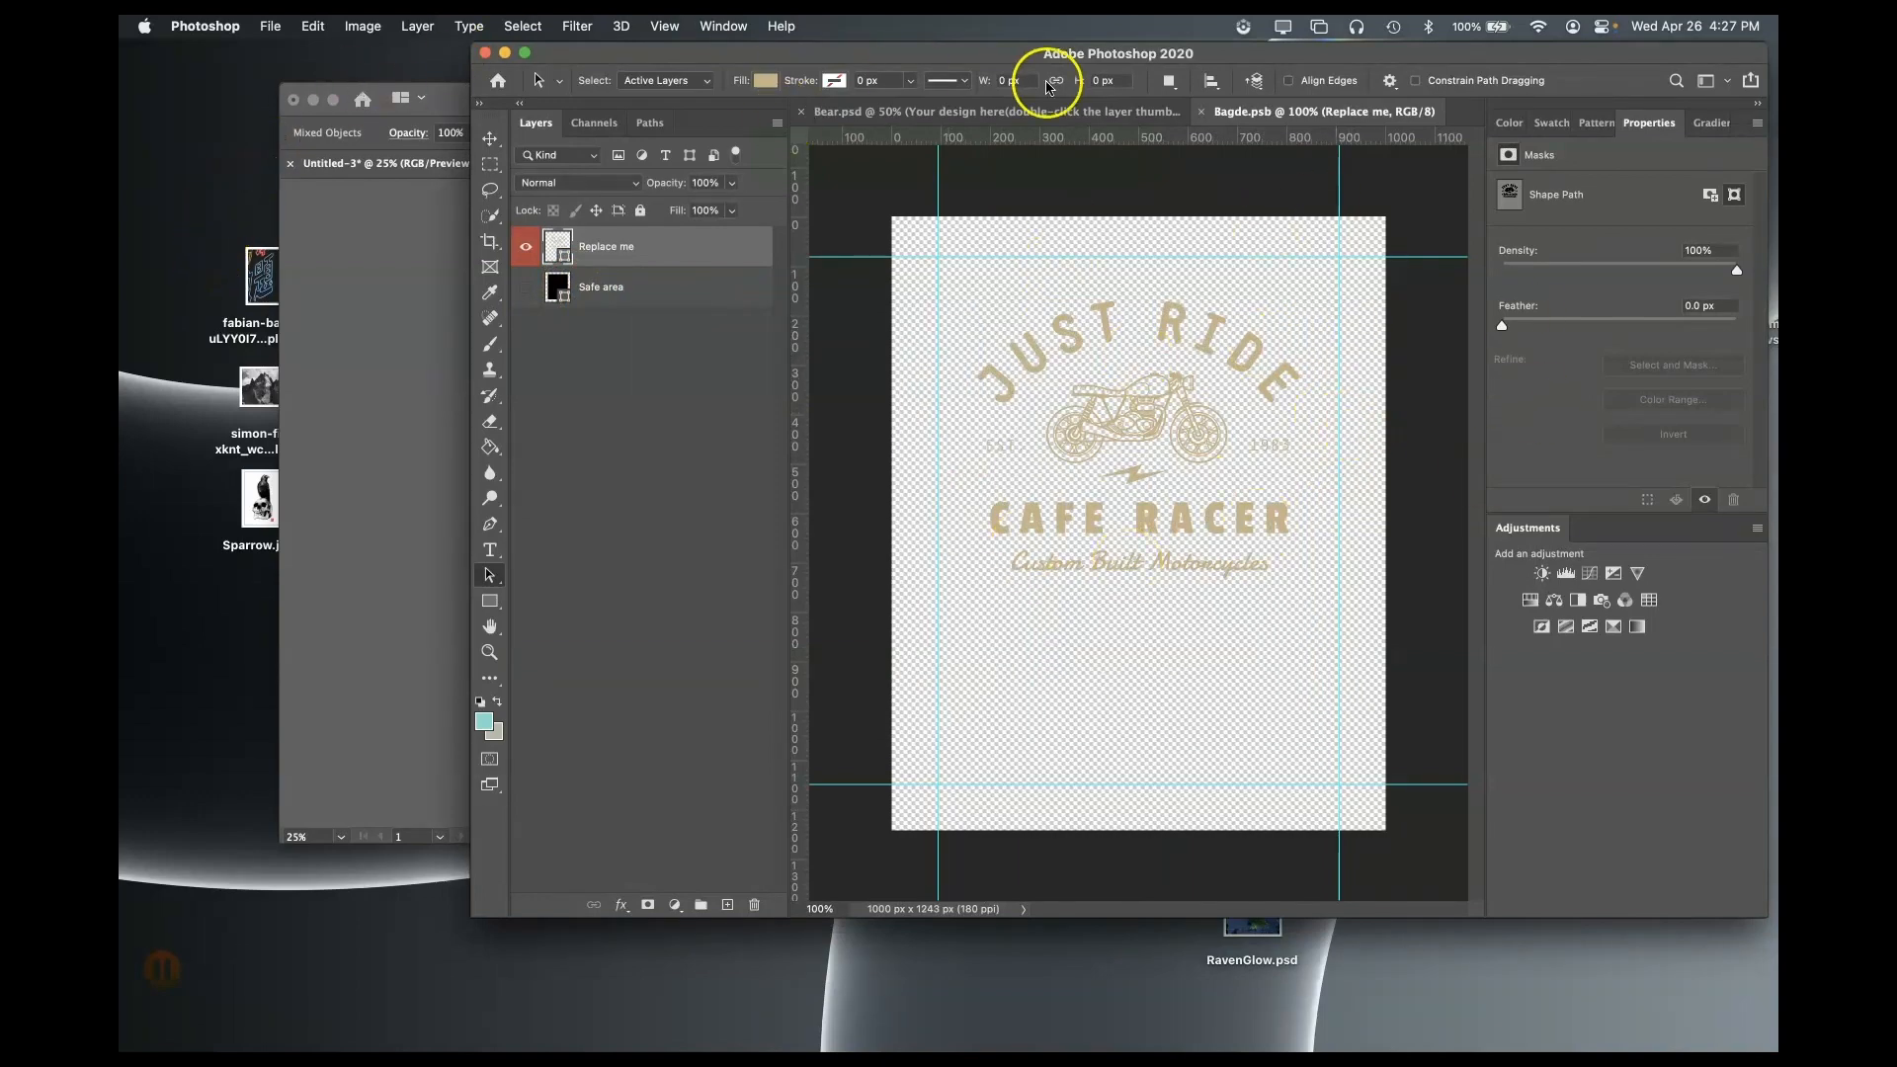
{"action": "left_click", "coordinate": [1072, 106]}
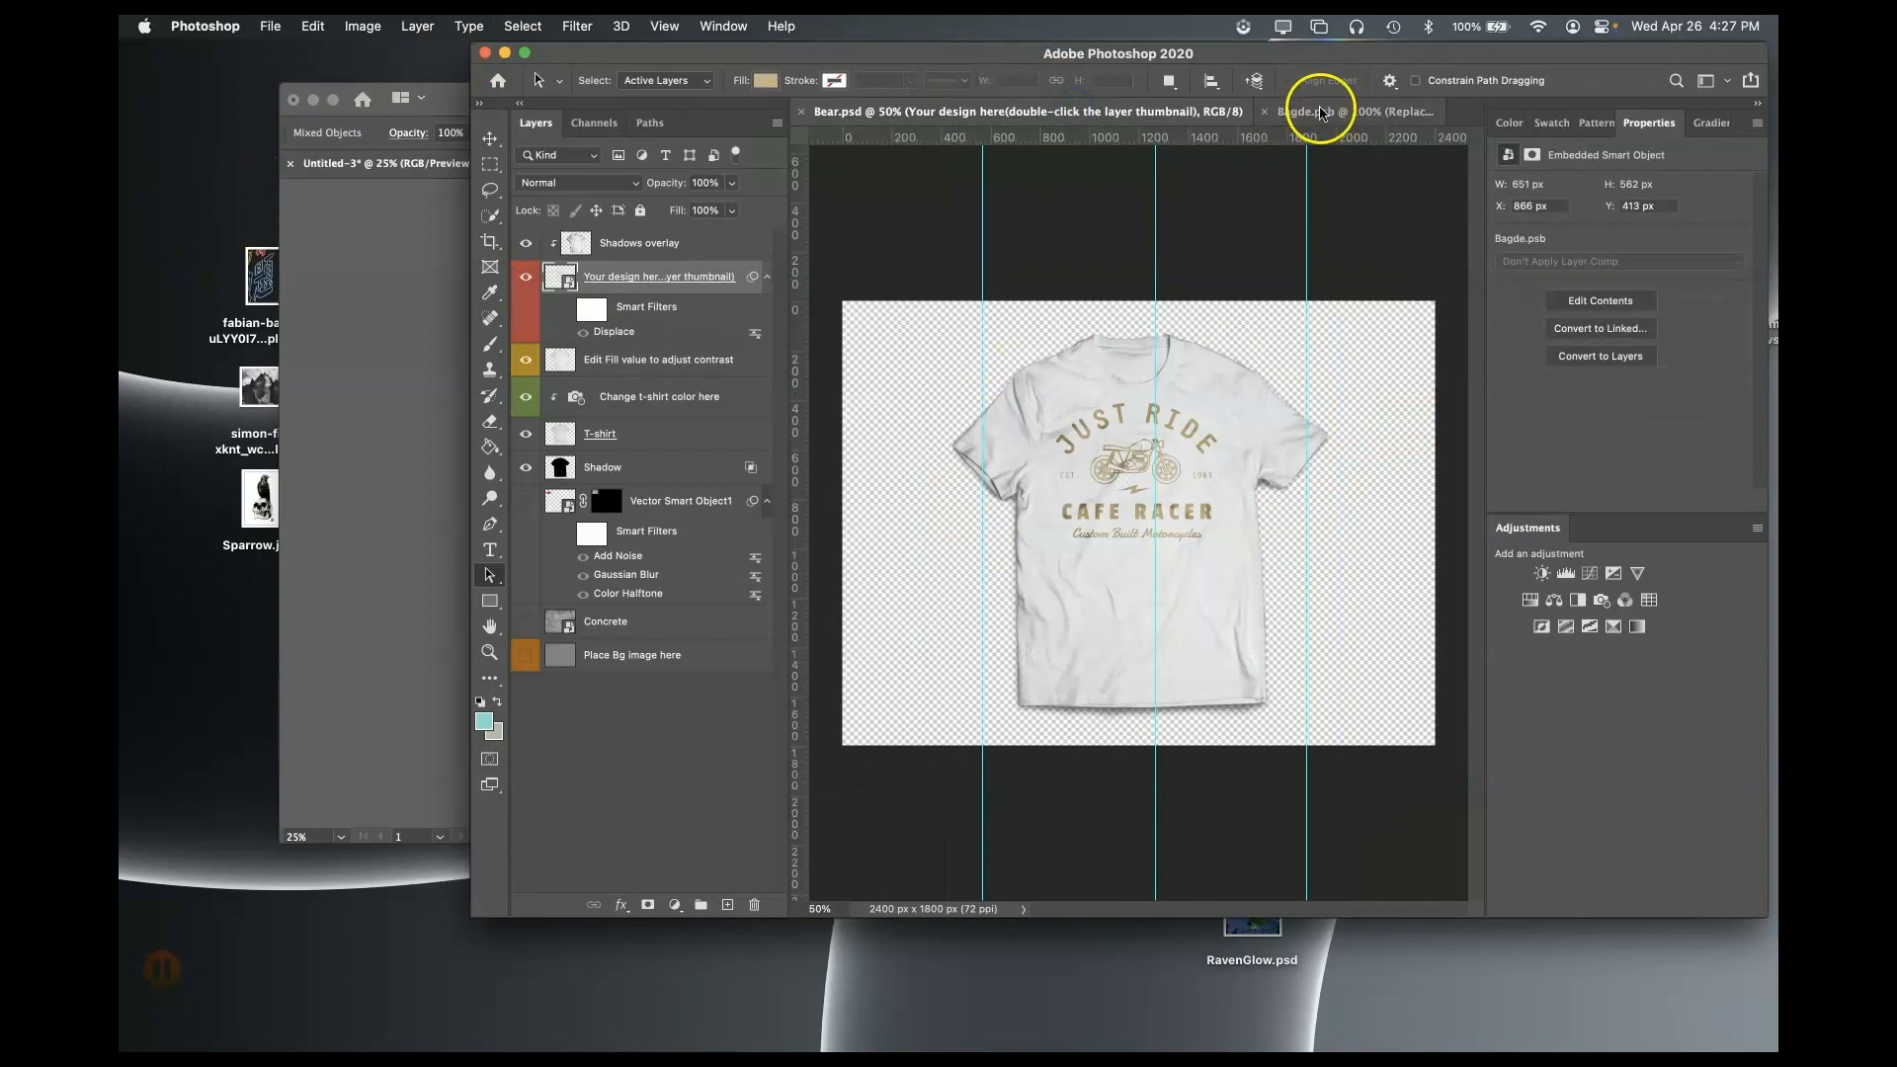
{"action": "left_click", "coordinate": [1320, 118]}
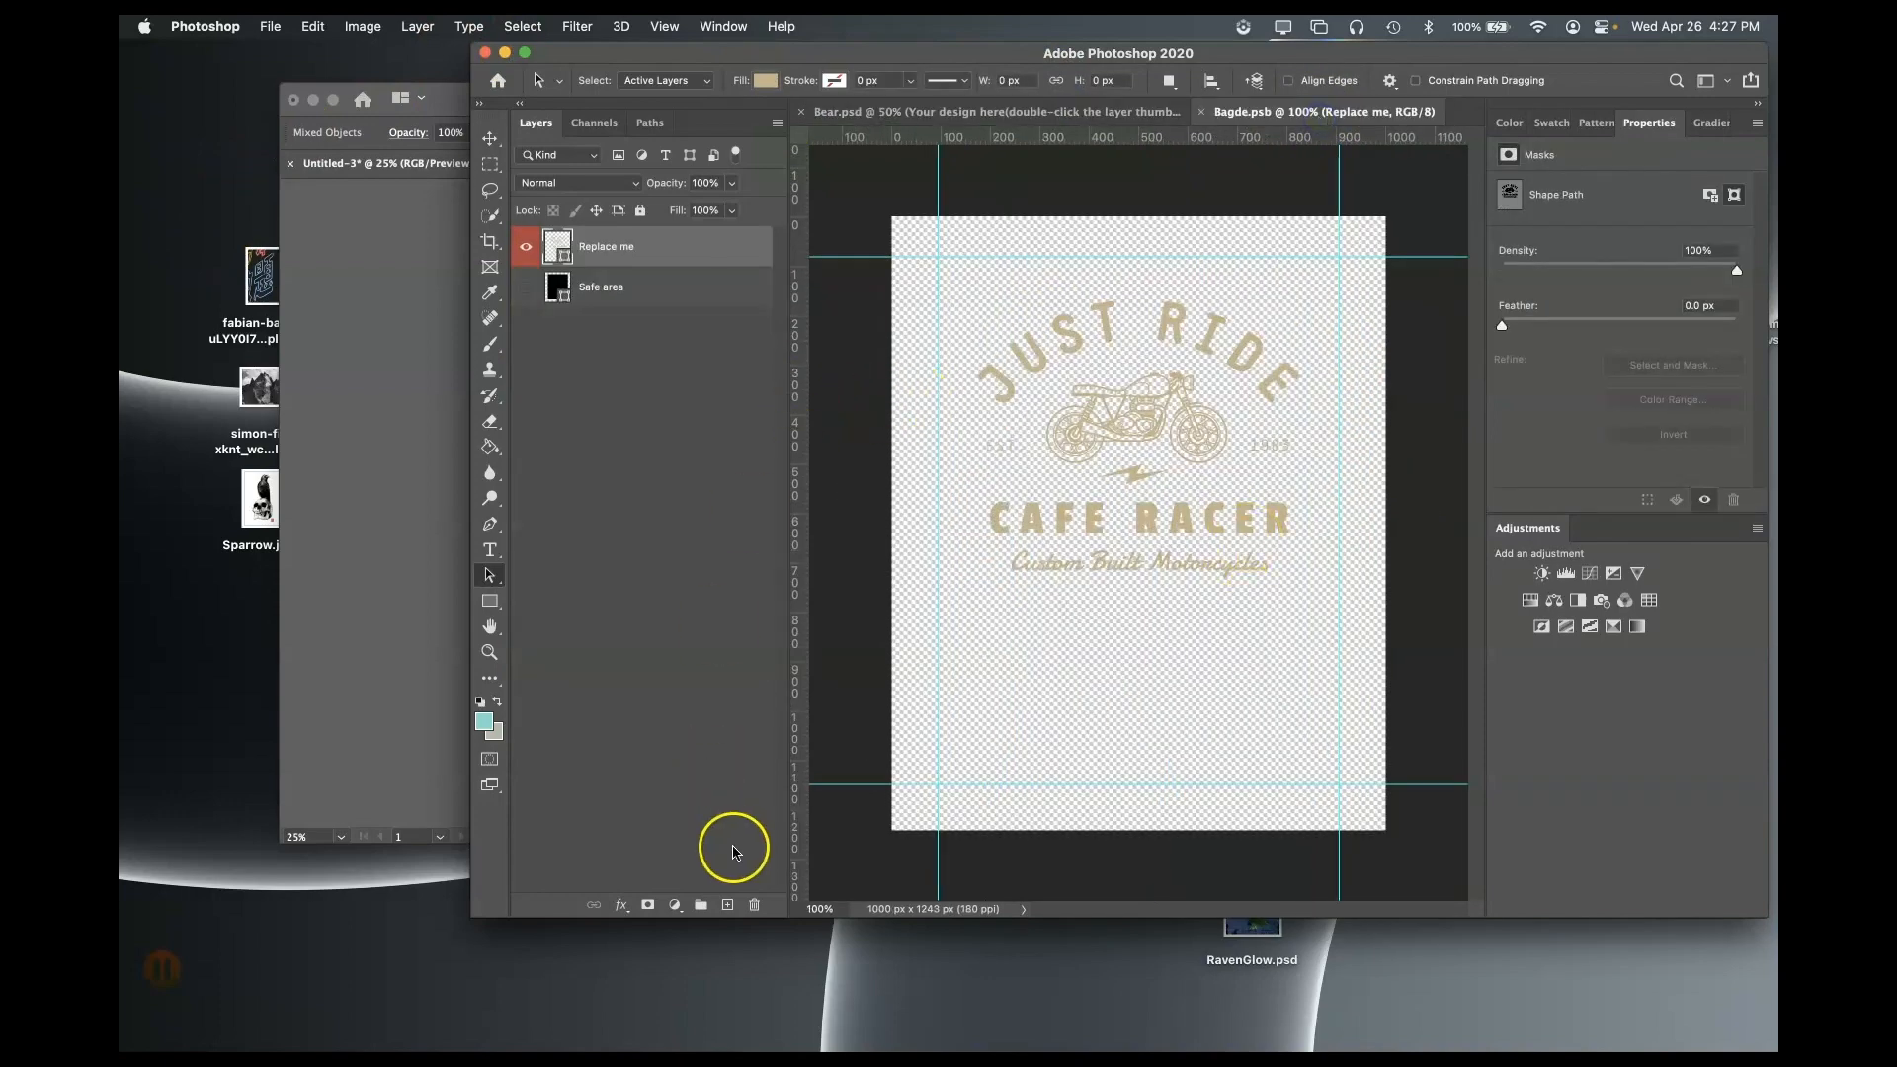
{"action": "left_click", "coordinate": [728, 907]}
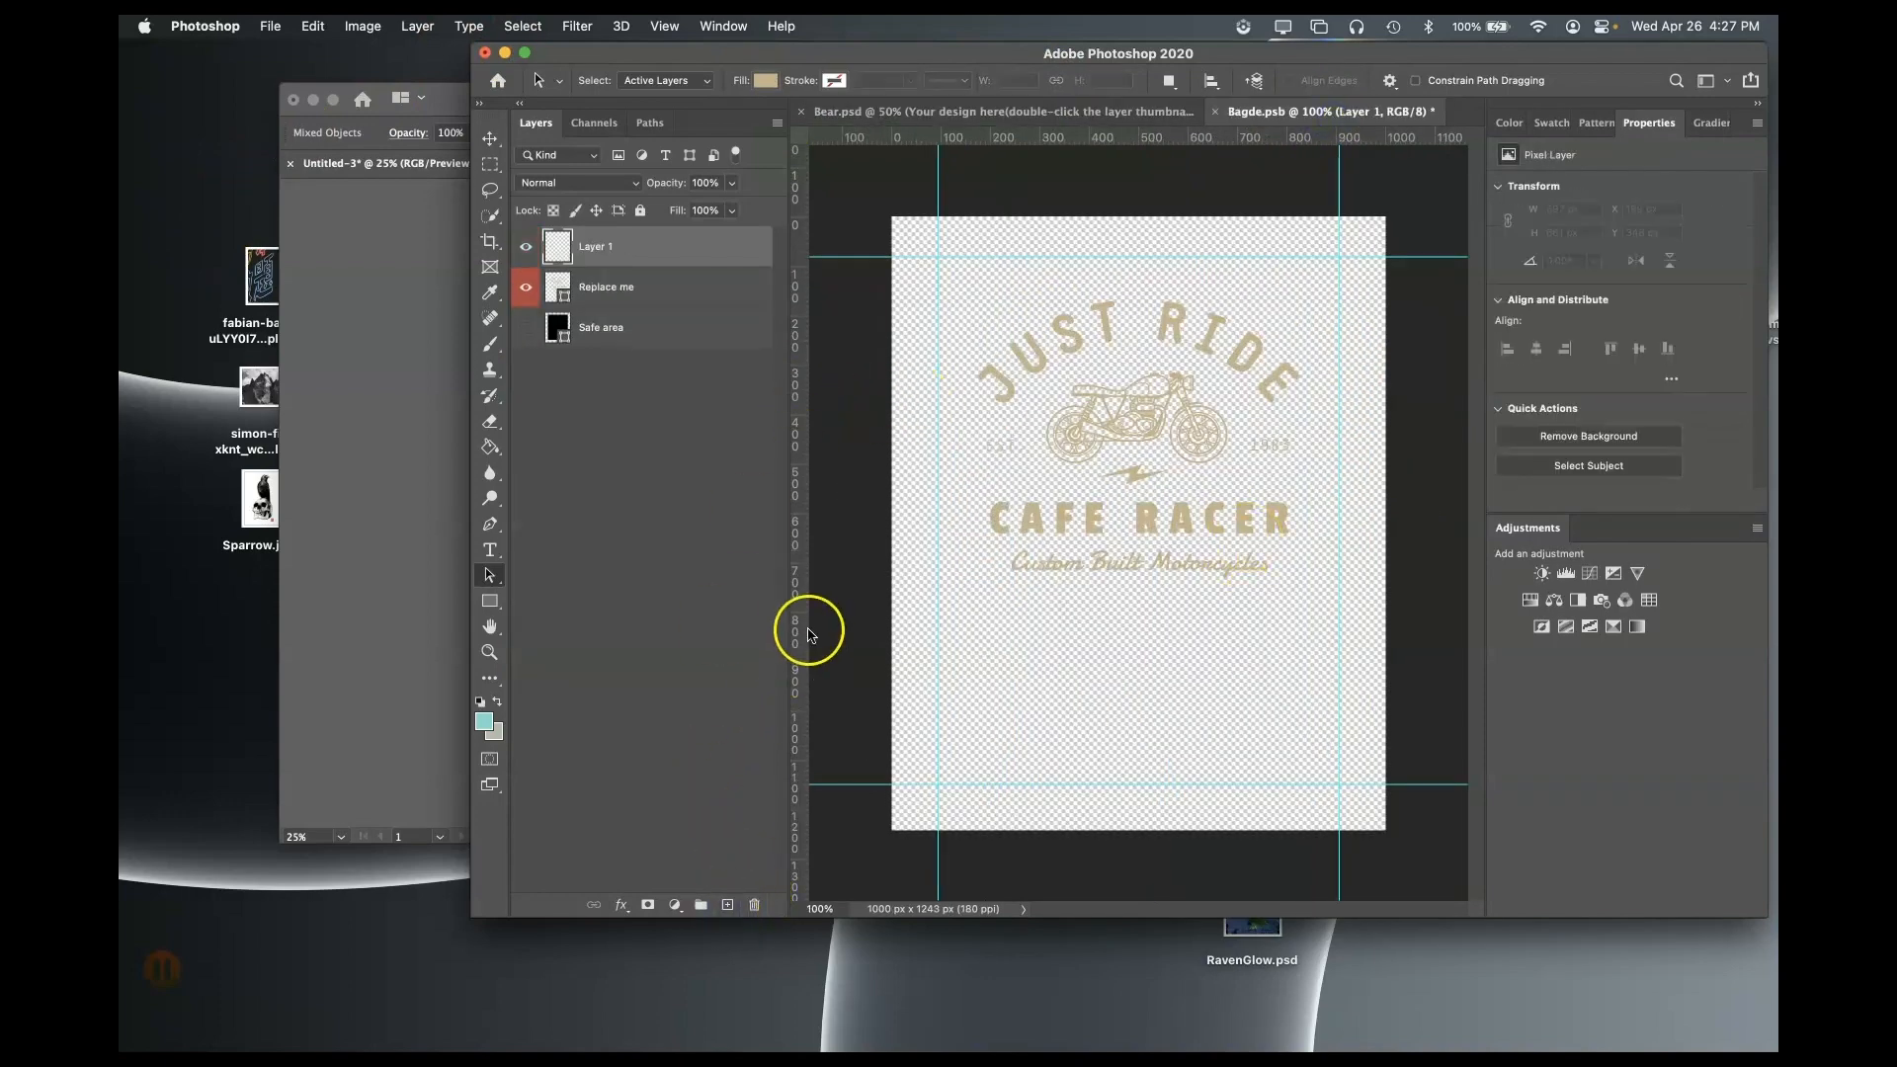
- Paste the raven artwork as a Smart Object, enlarge it and move it up on the canvas, and hide the Replace me layer
{"action": "key", "text": "super+v"}
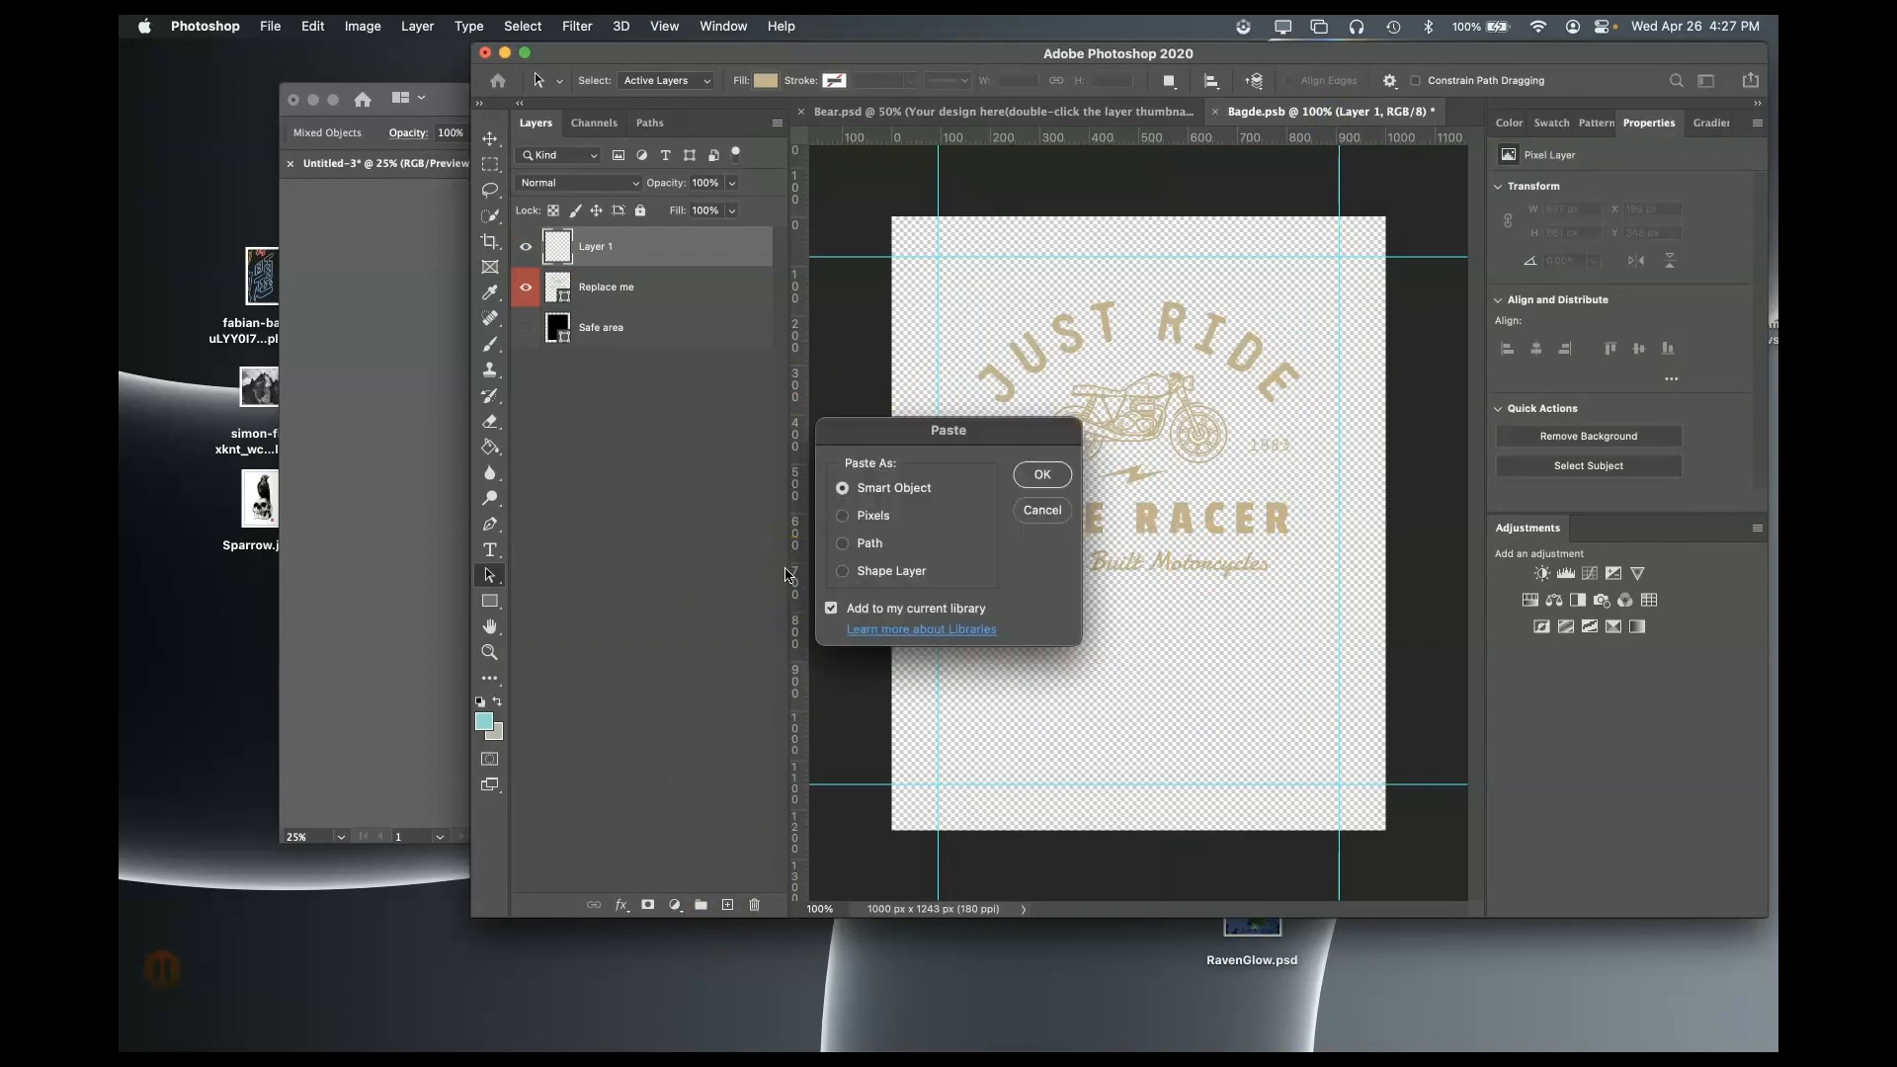
{"action": "left_click", "coordinate": [1025, 477]}
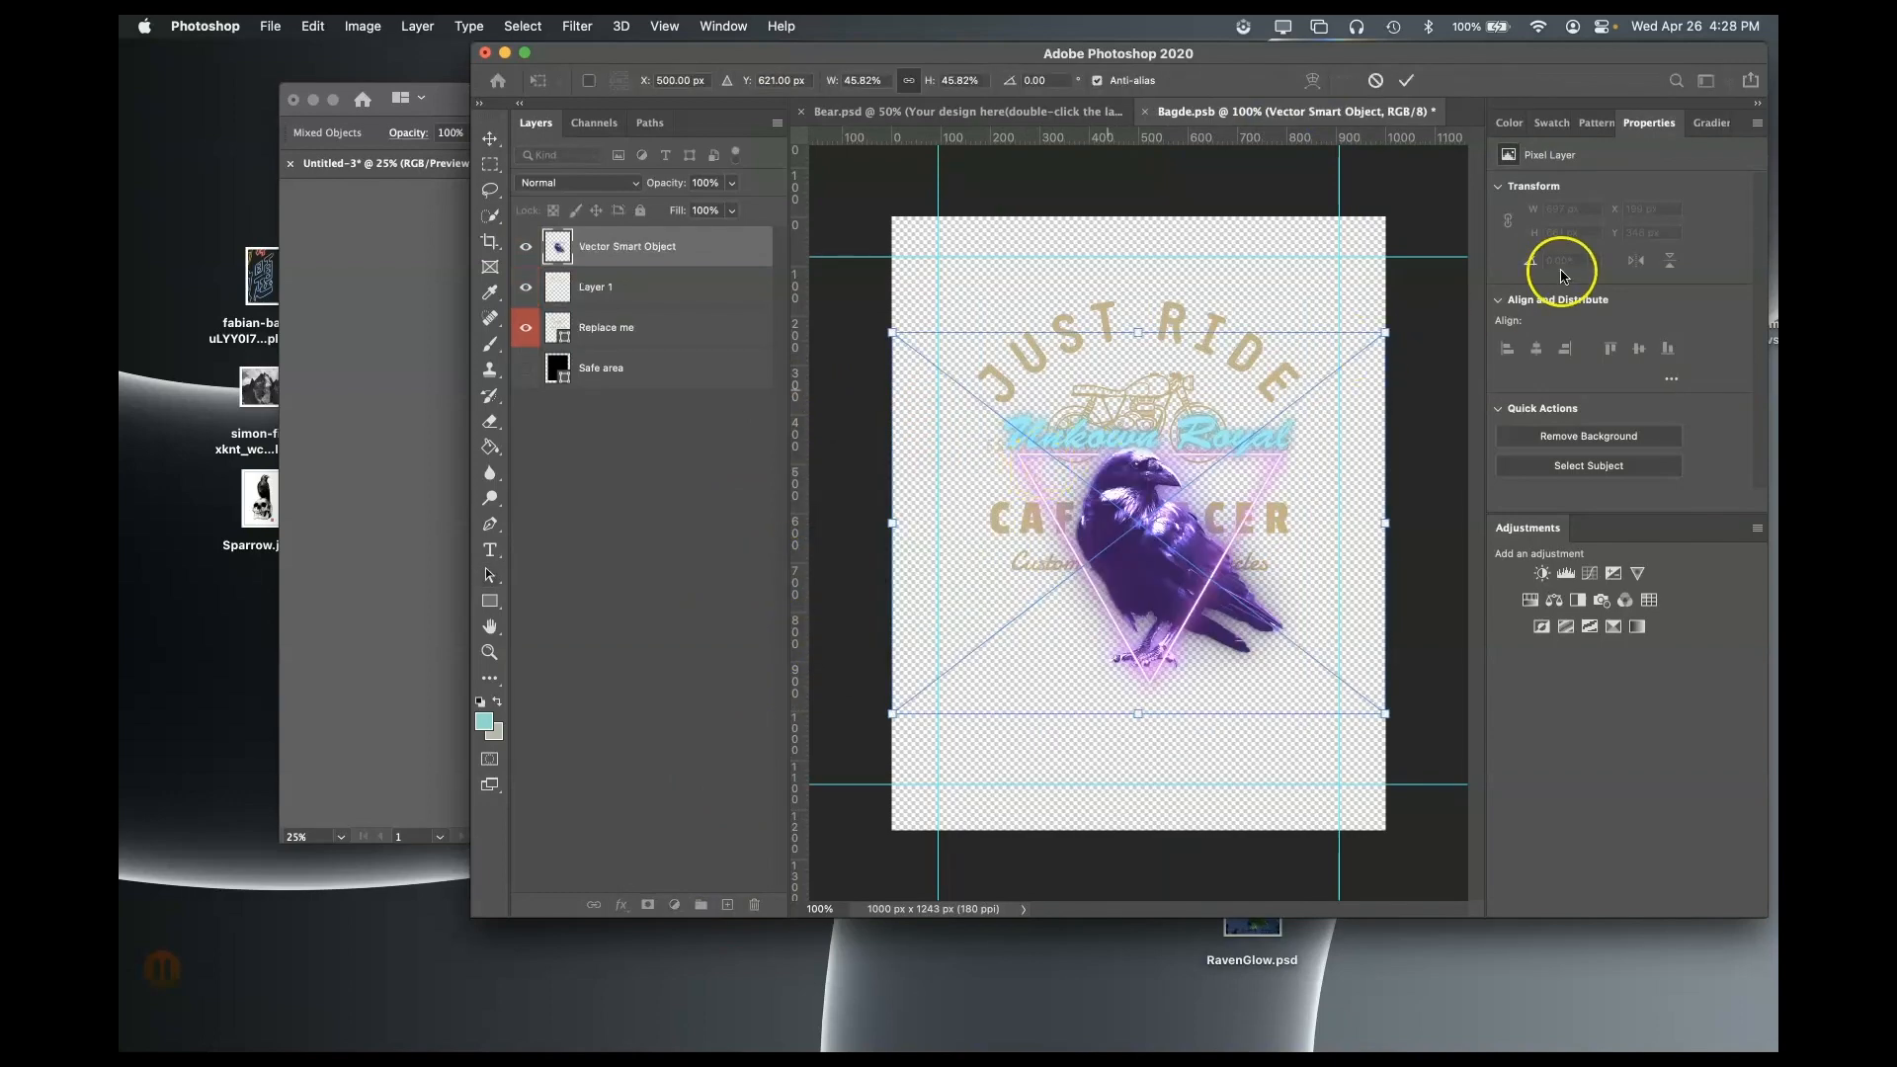
{"action": "left_click_drag", "start_coordinate": [1385, 714], "coordinate": [1478, 785]}
{"action": "left_click_drag", "start_coordinate": [1158, 499], "coordinate": [1144, 434]}
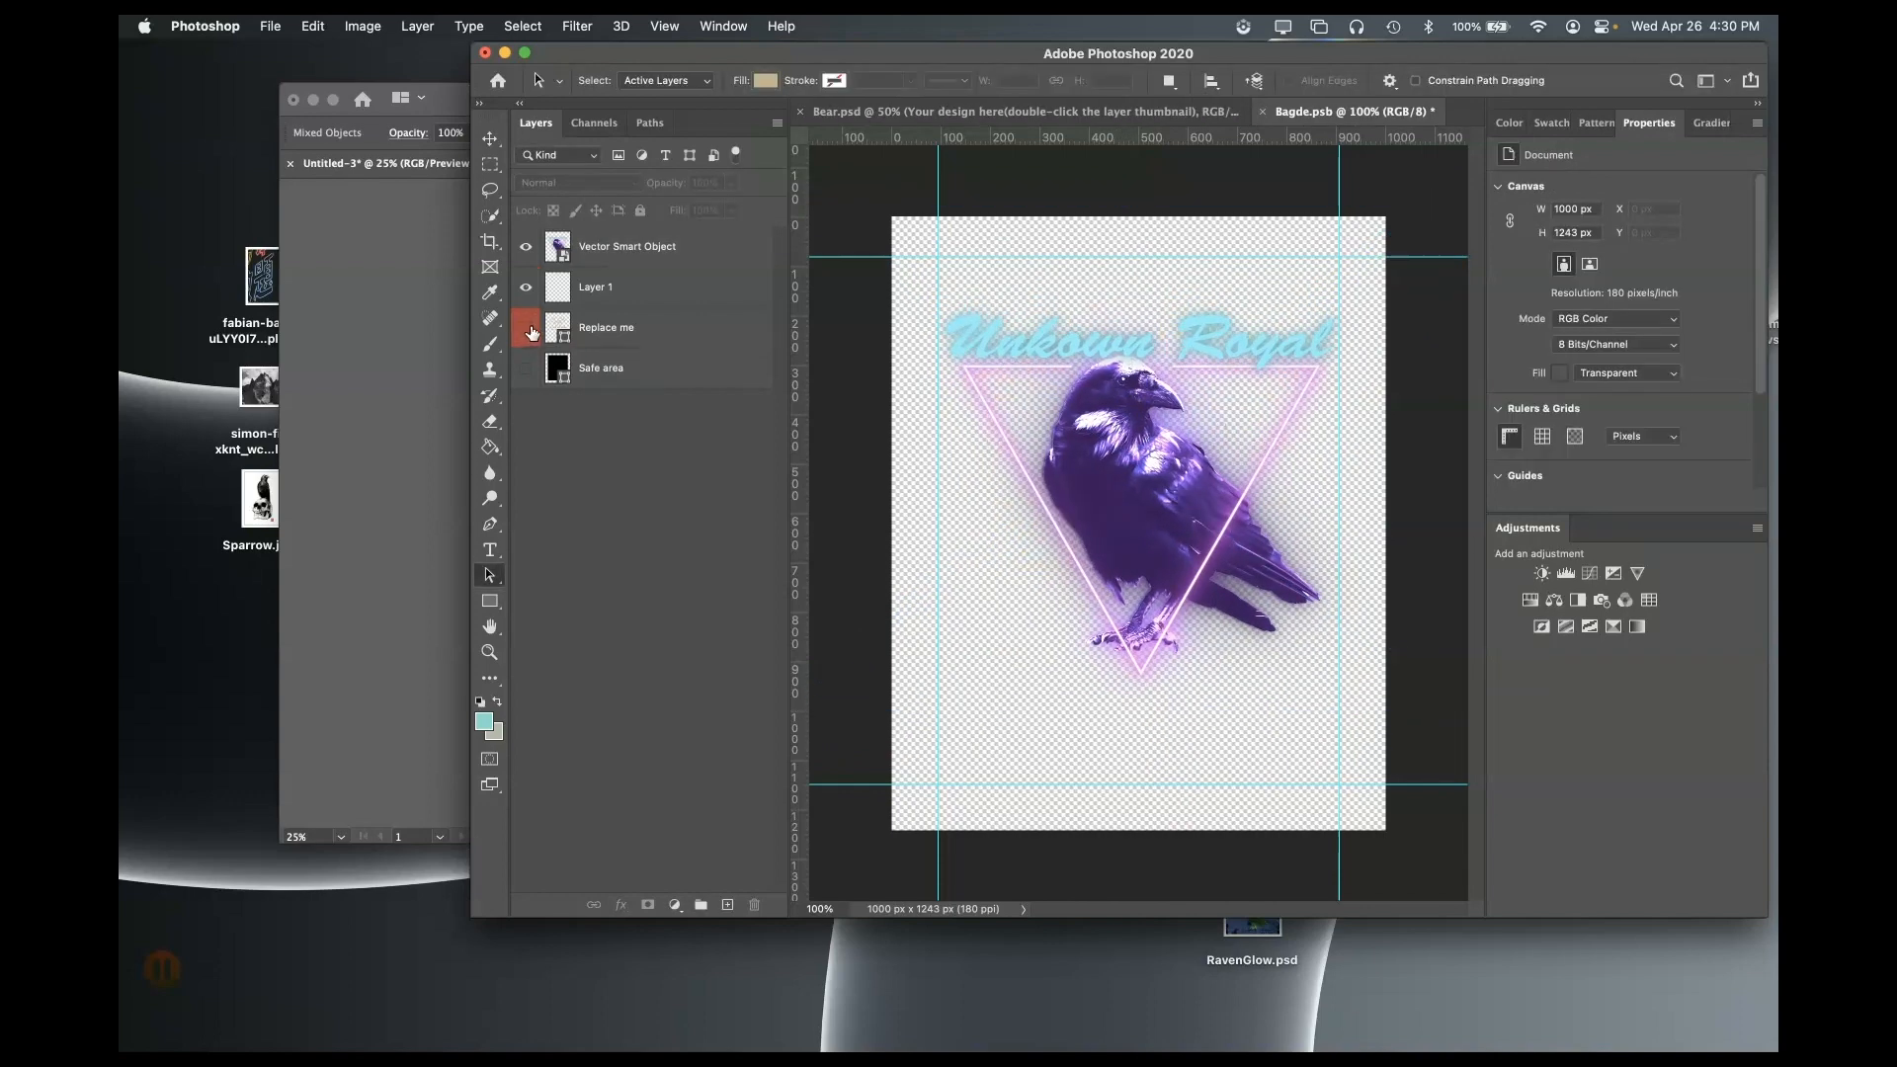
- Save Bagde.psb and return to Bear.psd to view the raven design on the T-shirt at 100%
{"action": "key", "text": "super+s"}
{"action": "left_click", "coordinate": [939, 423]}
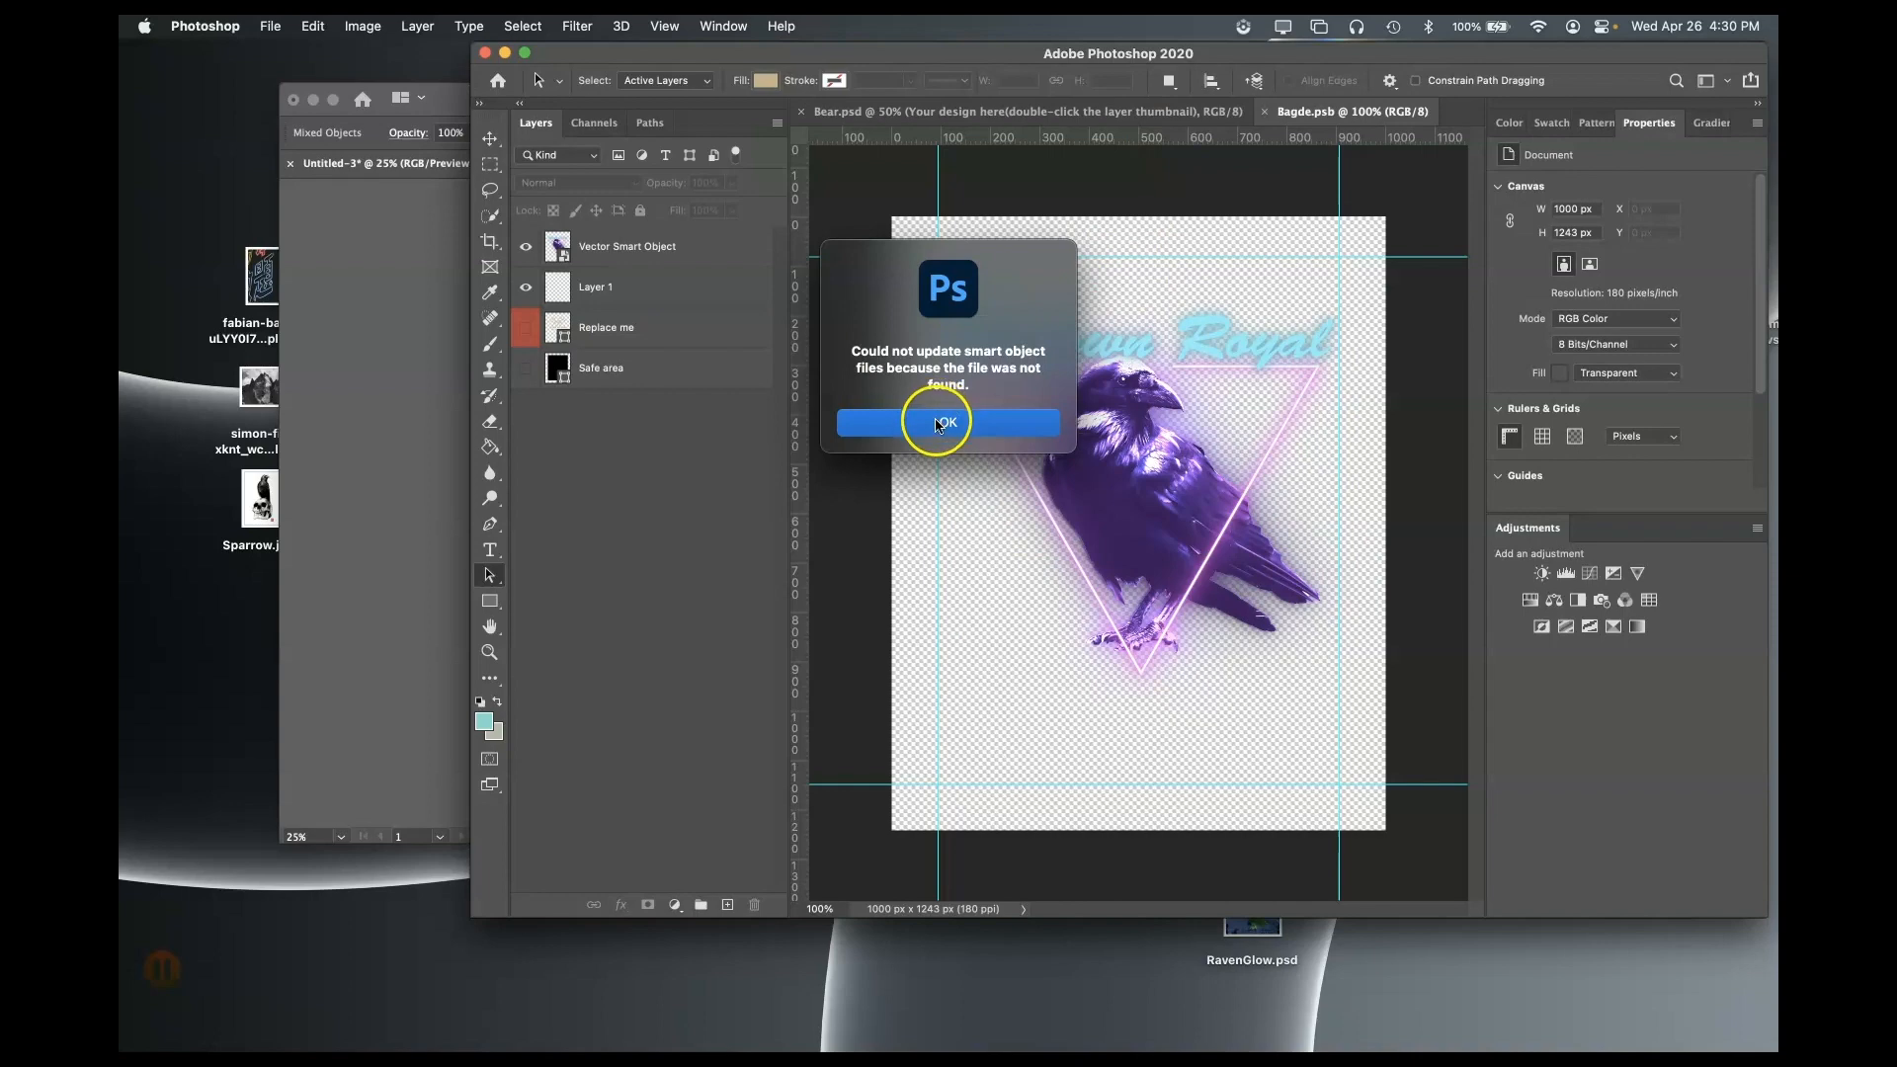
{"action": "left_click", "coordinate": [1136, 110]}
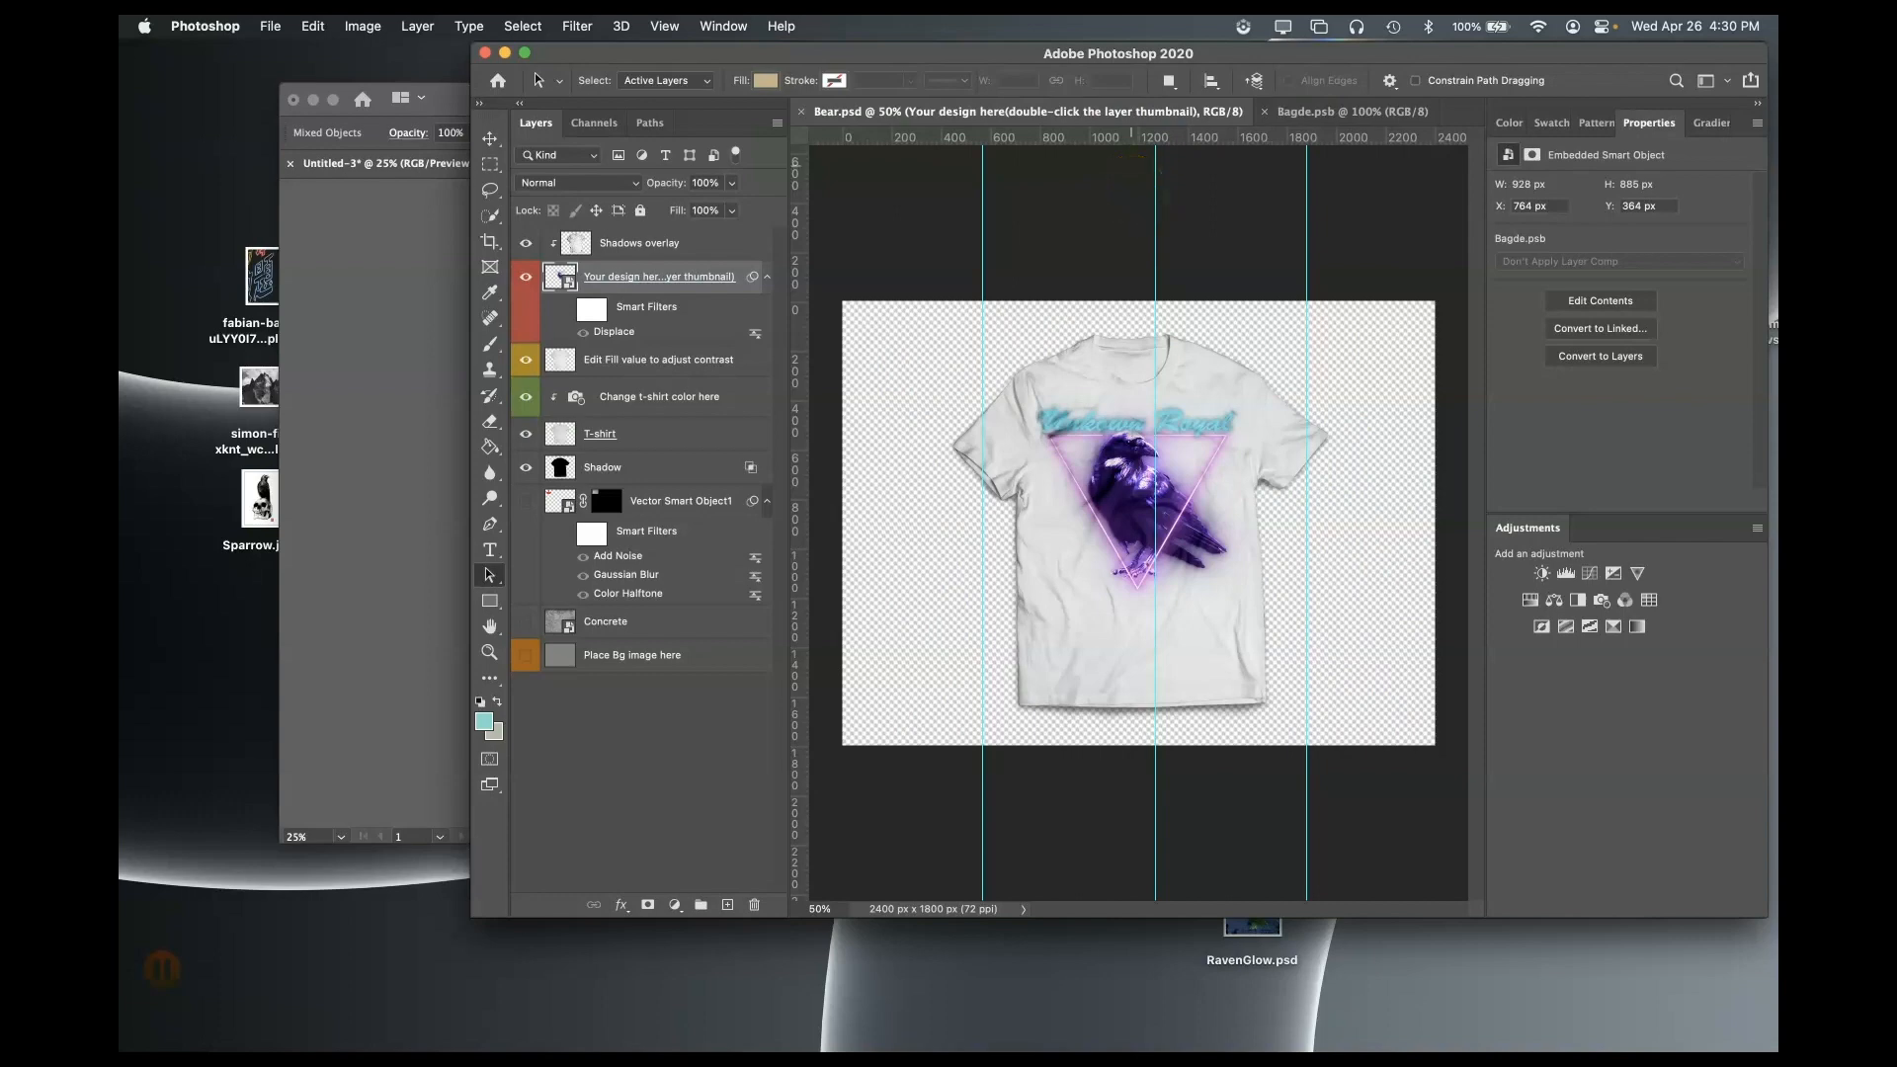
{"action": "key", "text": "super+1"}
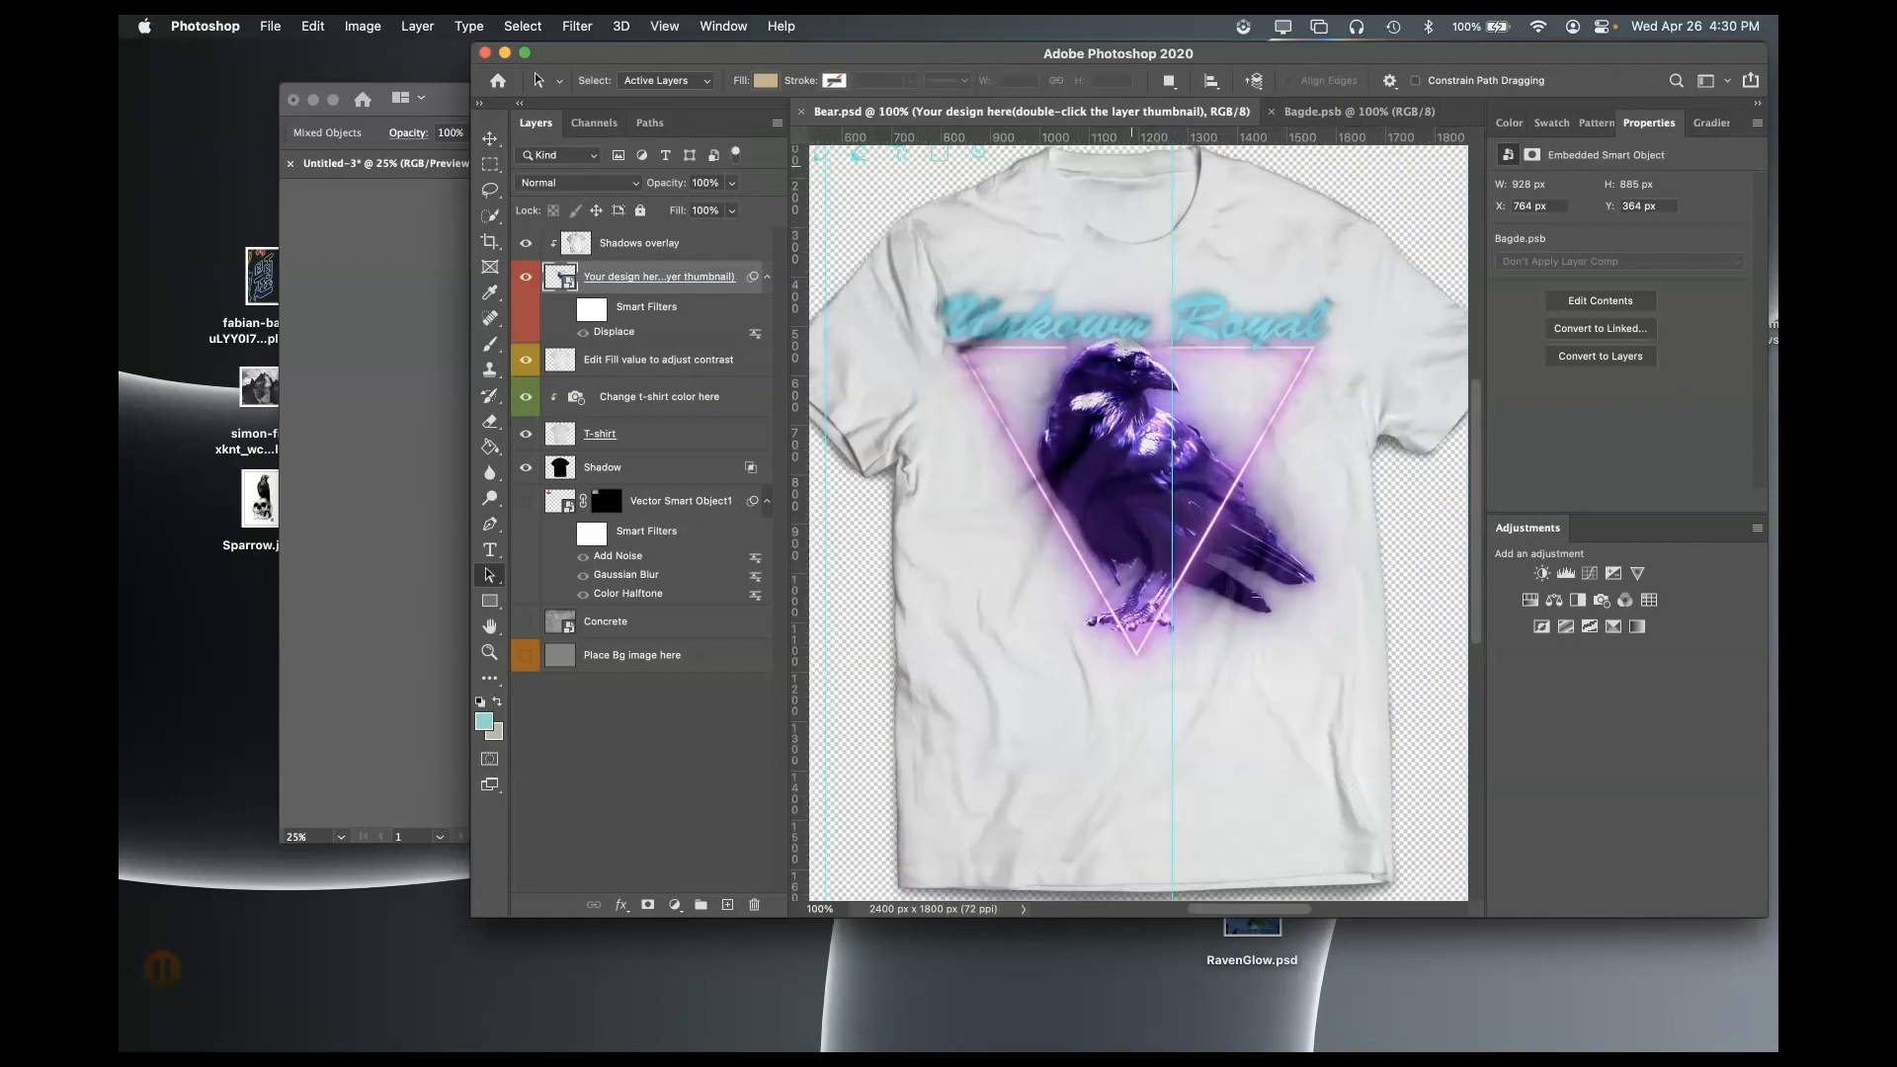